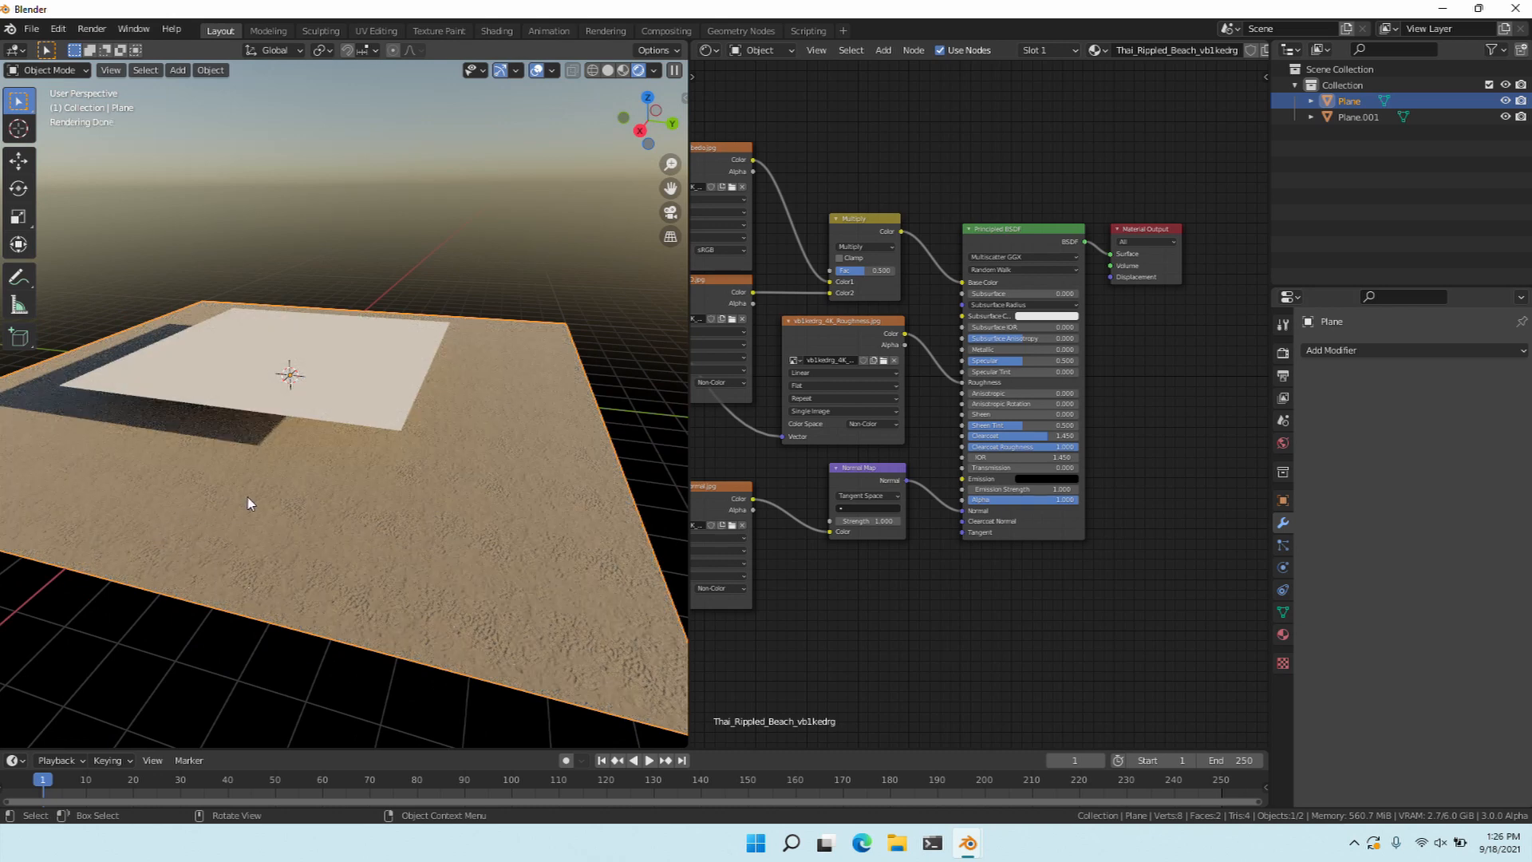
# Select the raised white plane and set the Cycles feature set to Experimental.
pyautogui.click(123, 398)
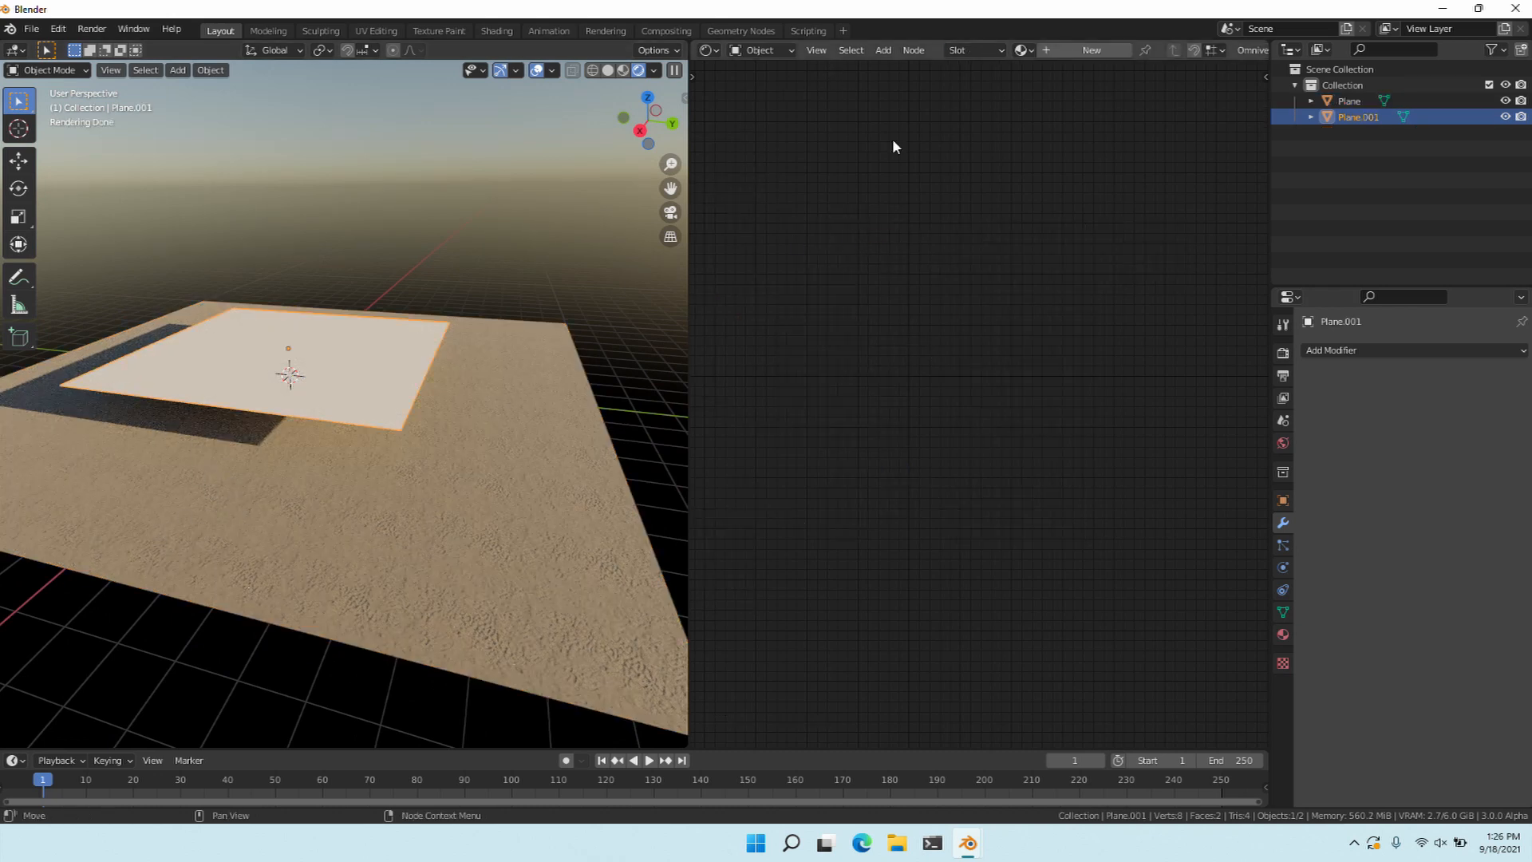
pyautogui.click(1283, 353)
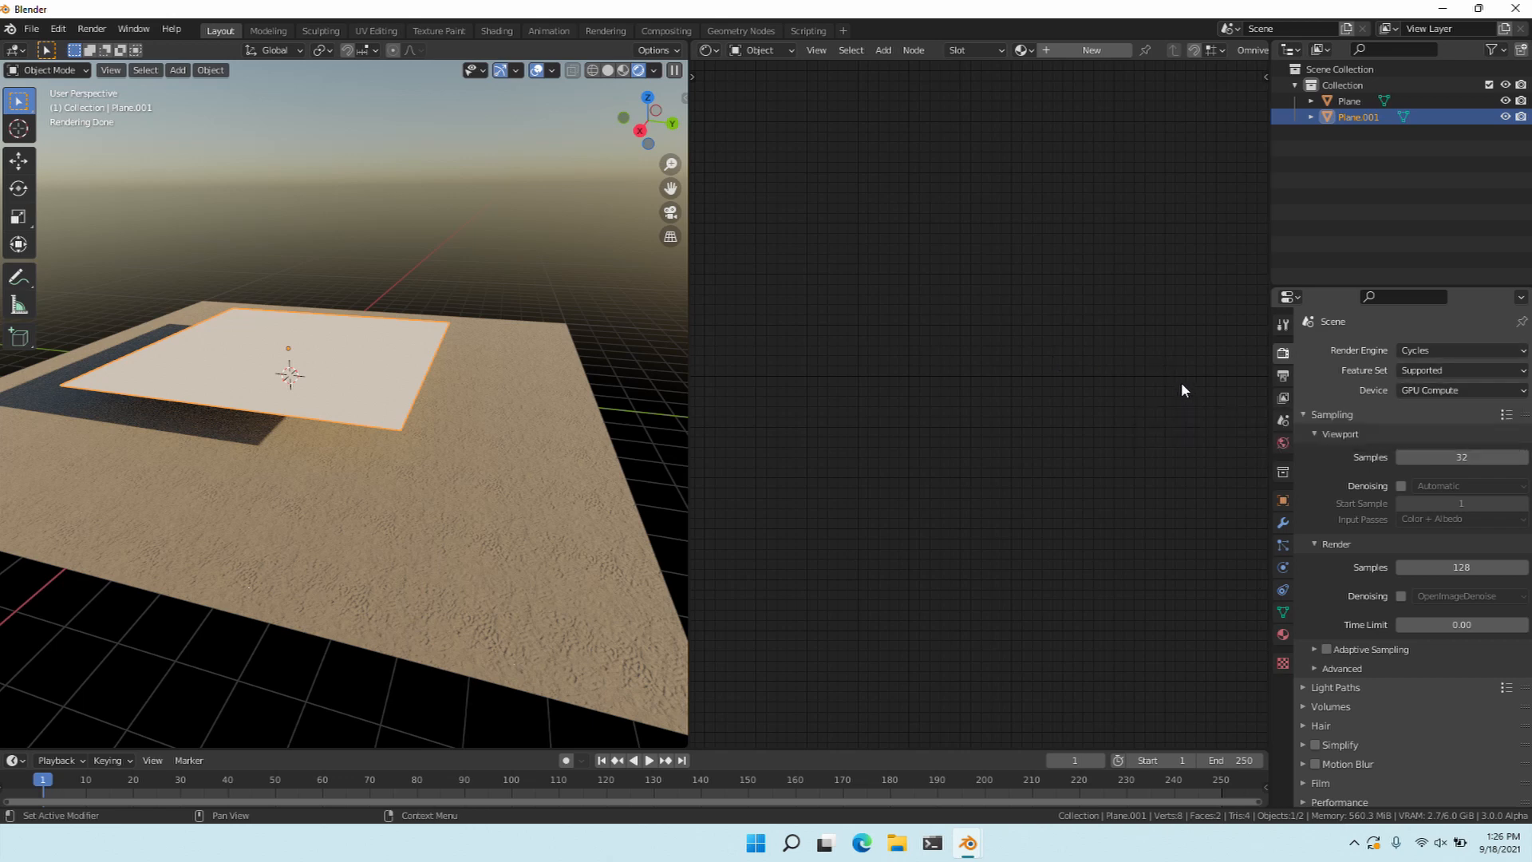
pyautogui.click(1429, 371)
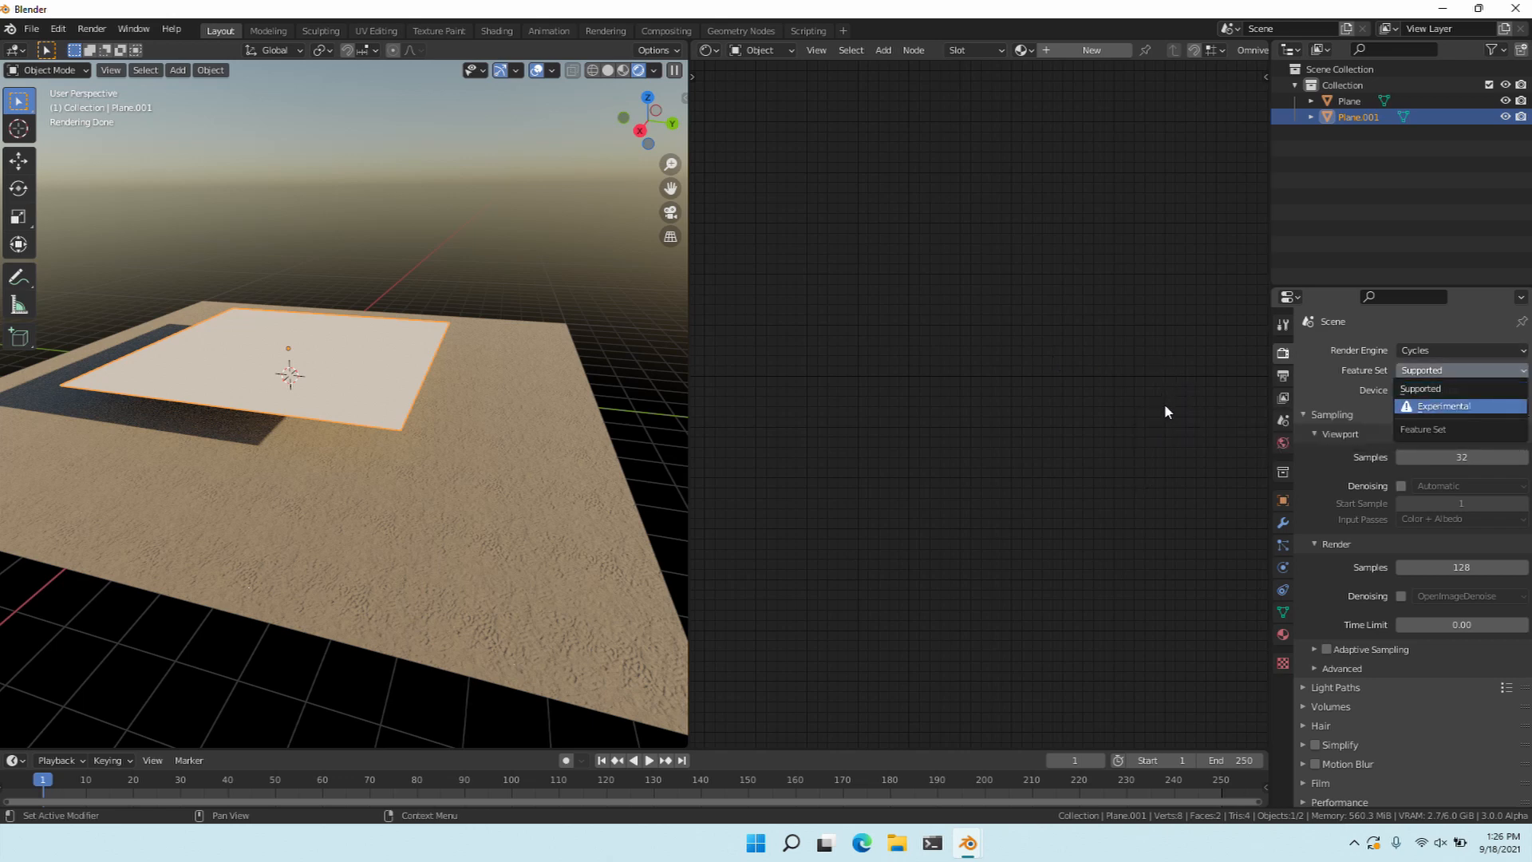
pyautogui.click(1442, 405)
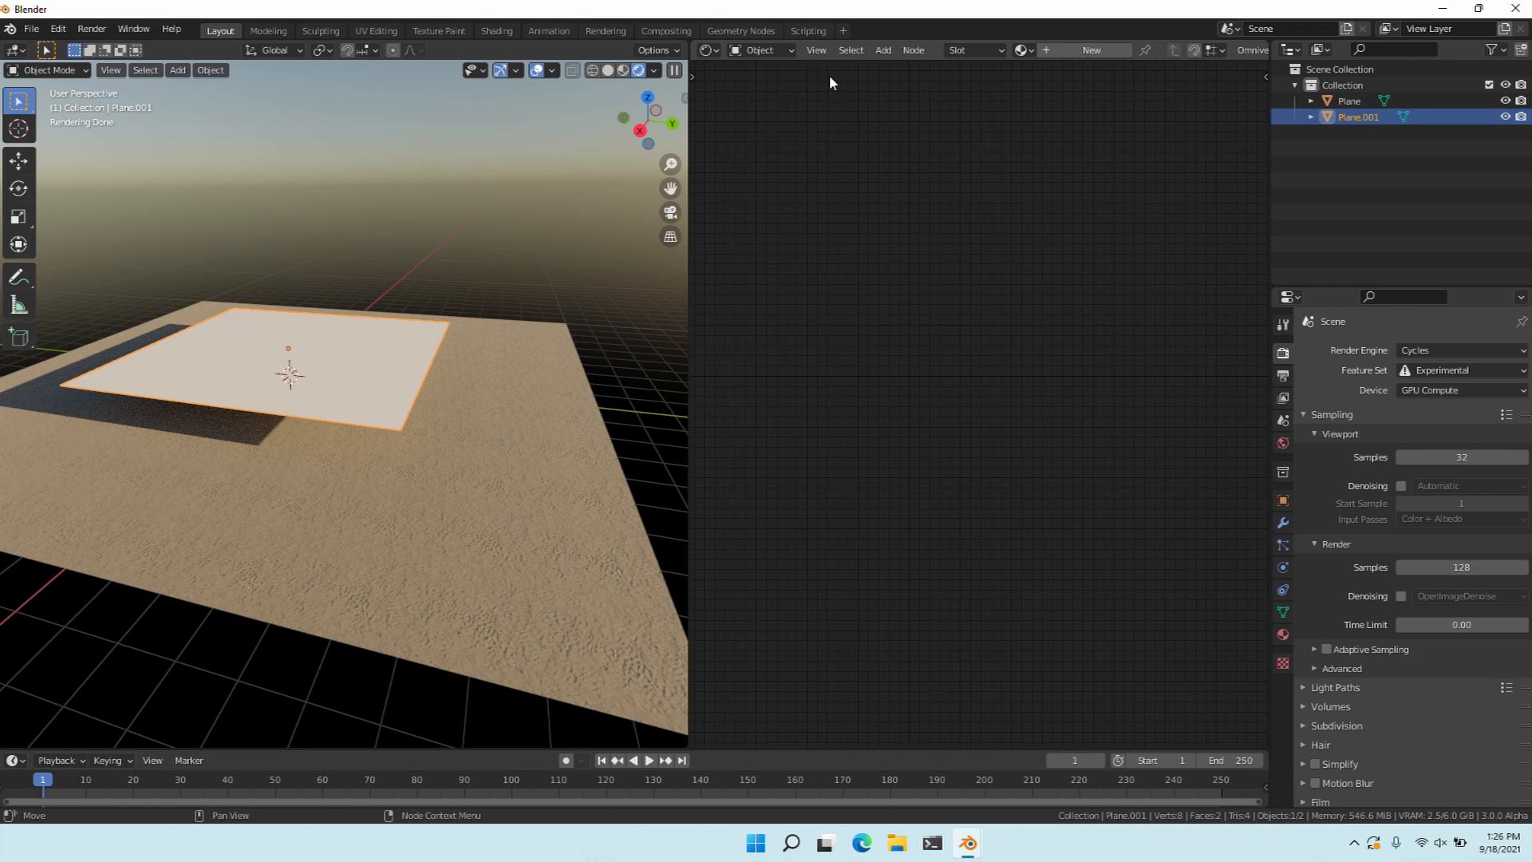
# Create a new material named WATER for the raised plane.
pyautogui.click(1091, 49)
pyautogui.write('WATER')
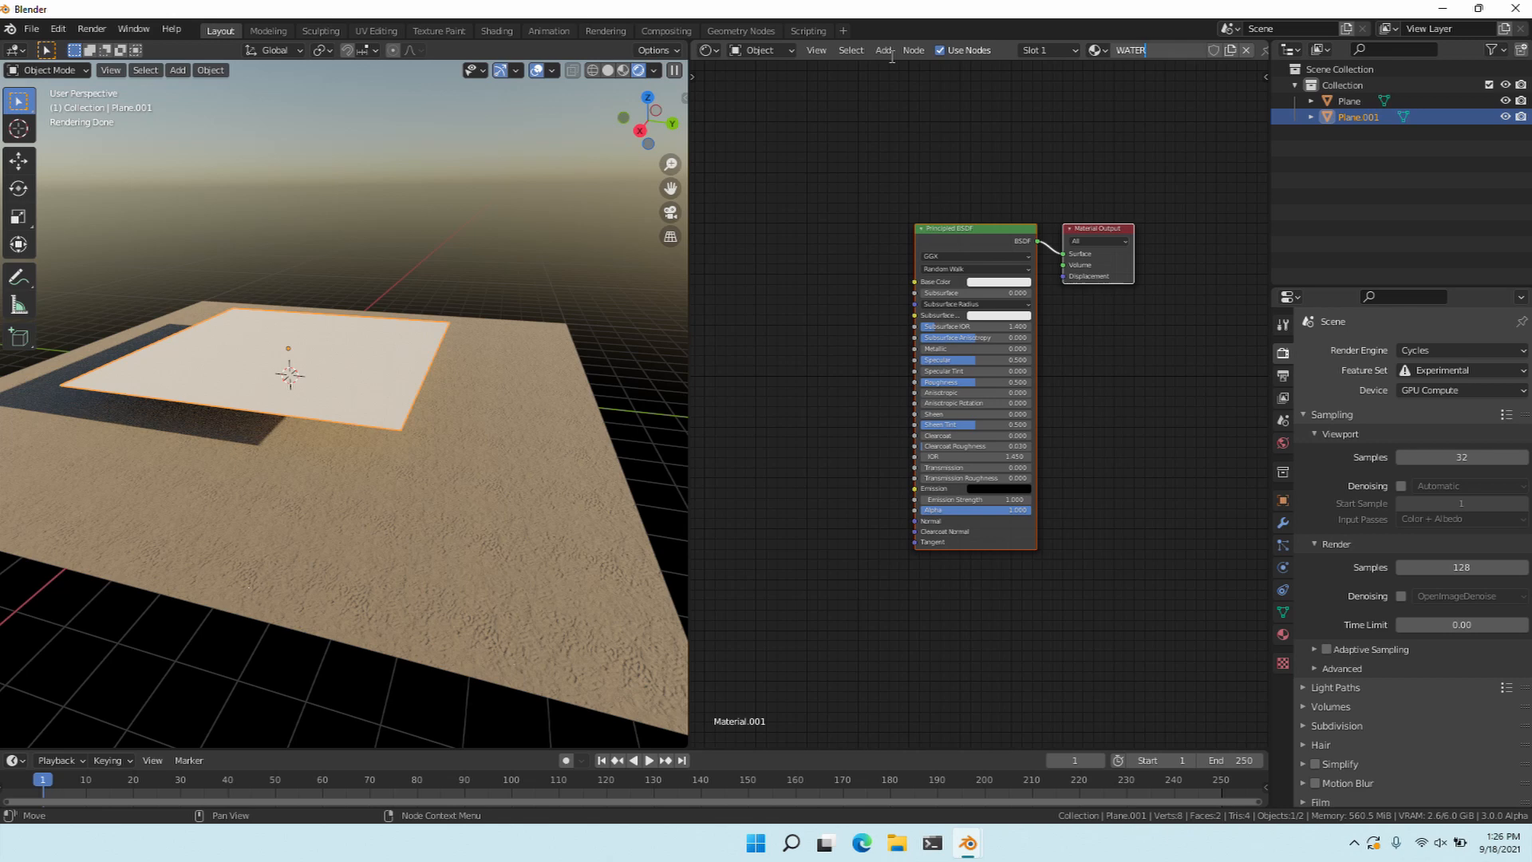
pyautogui.press('Return')
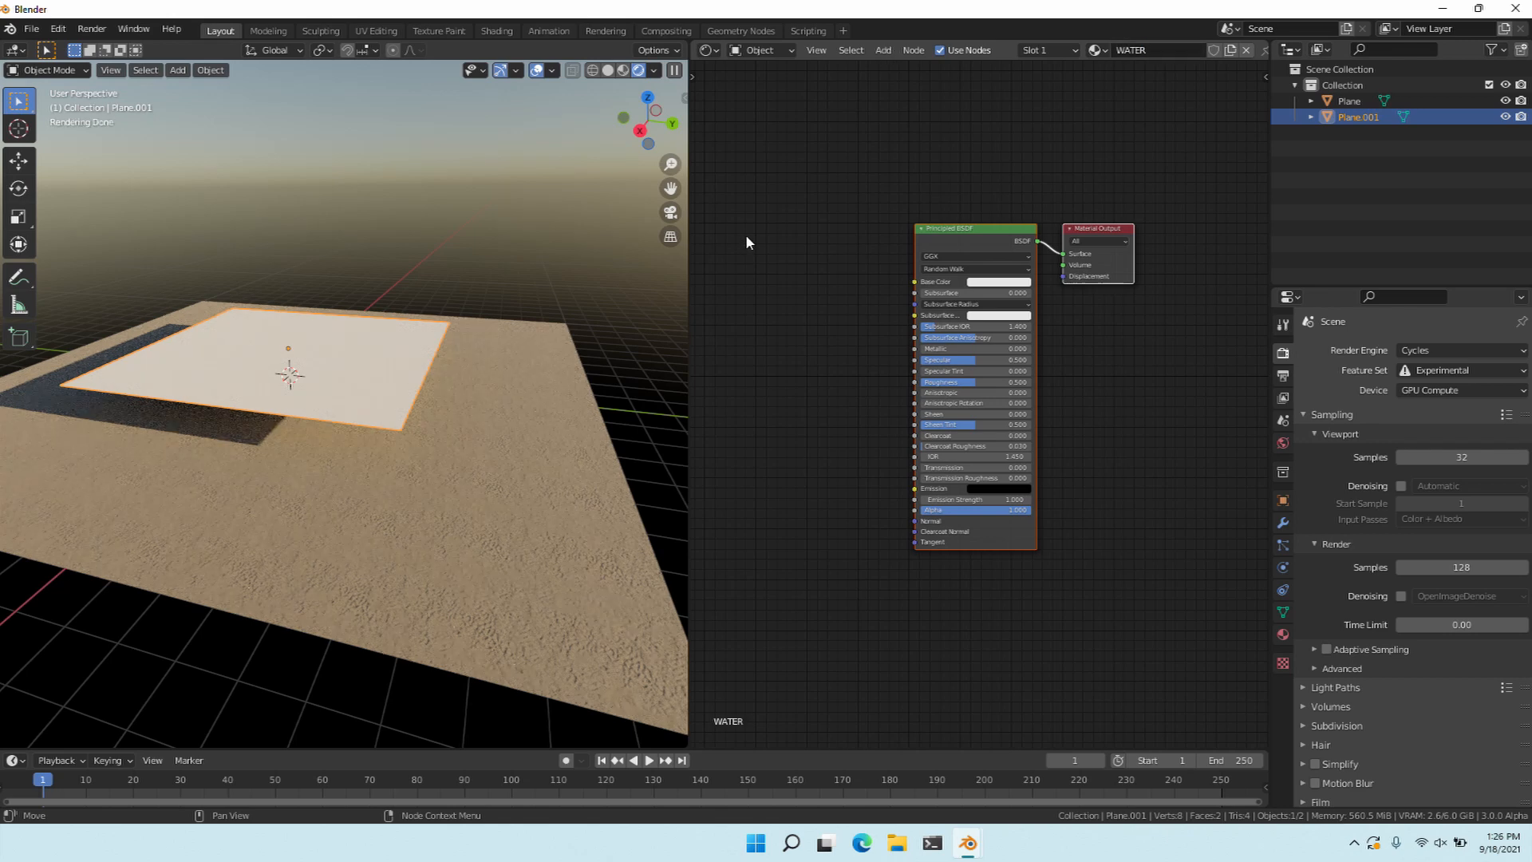
# Delete the Principled BSDF node from the WATER material and reposition the Material Output node.
pyautogui.press('x')
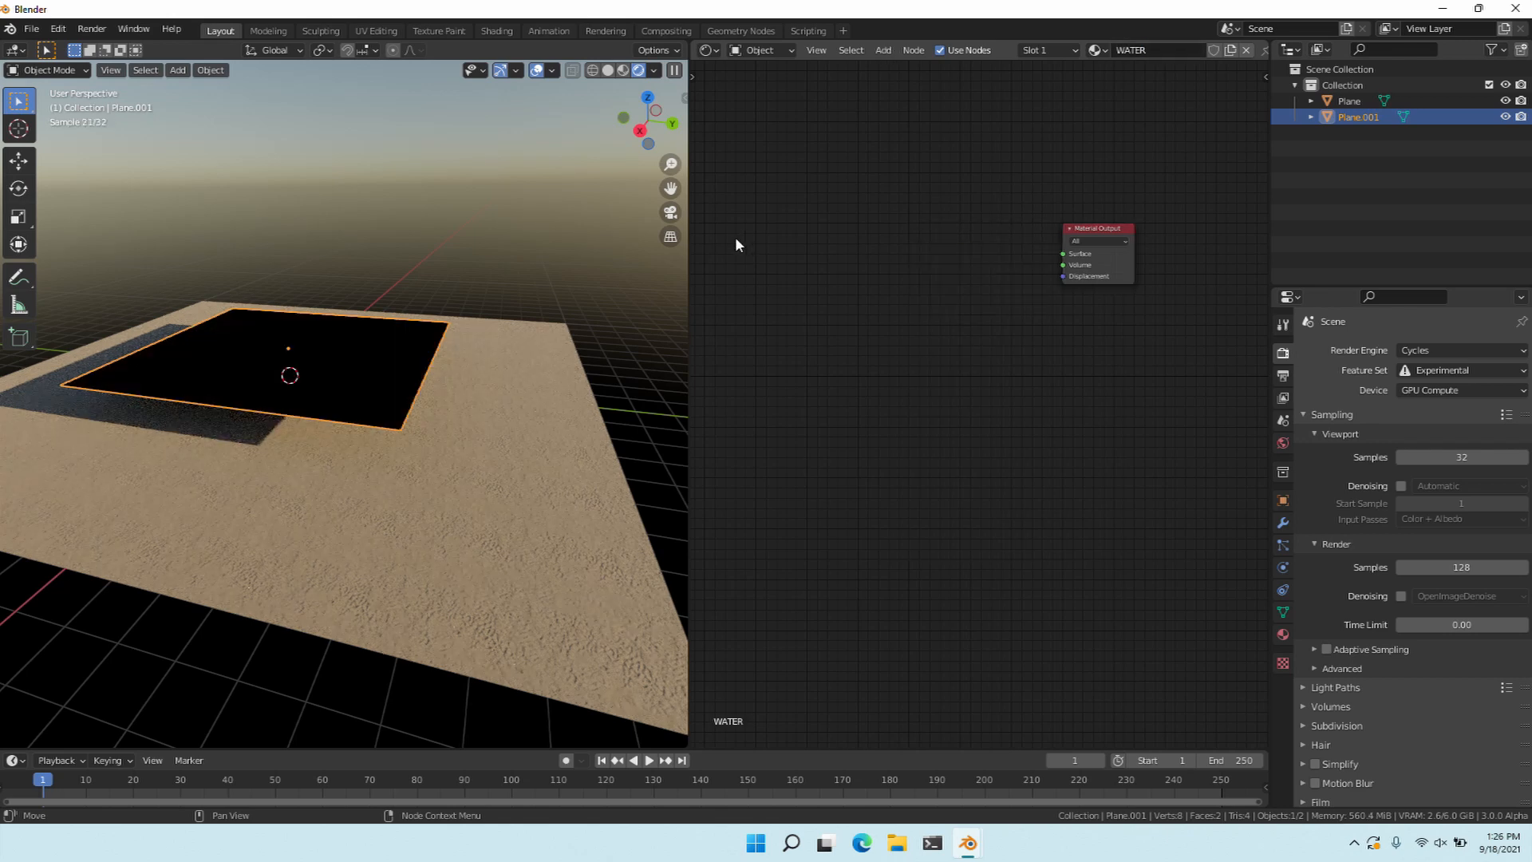
pyautogui.press('a')
pyautogui.press('g')
pyautogui.click(865, 287)
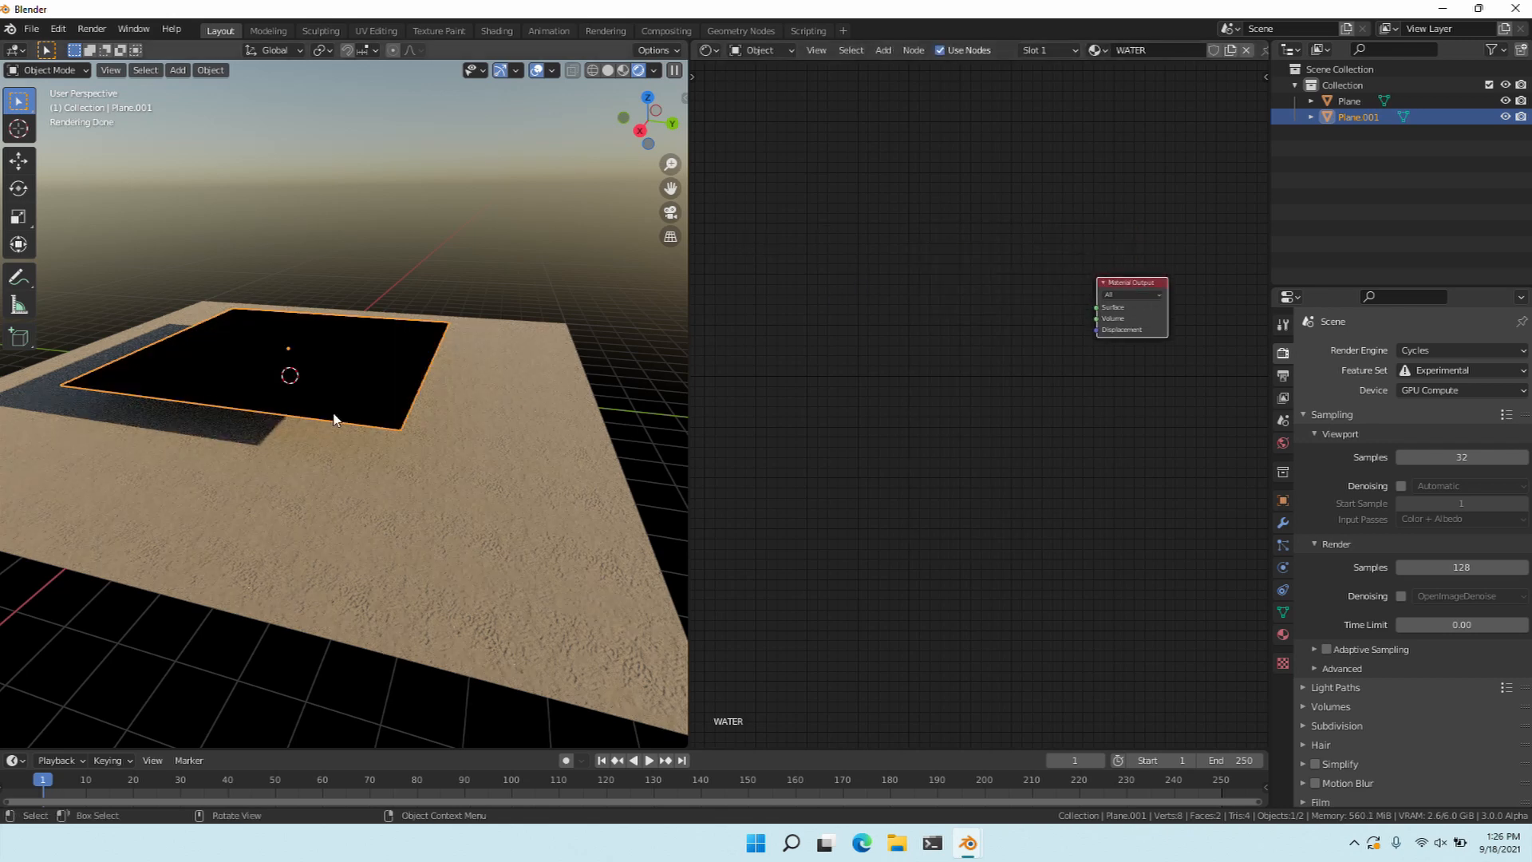
# Add a Solidify modifier to the water plane with a thickness of 0.21 m.
pyautogui.click(1283, 523)
pyautogui.click(1356, 350)
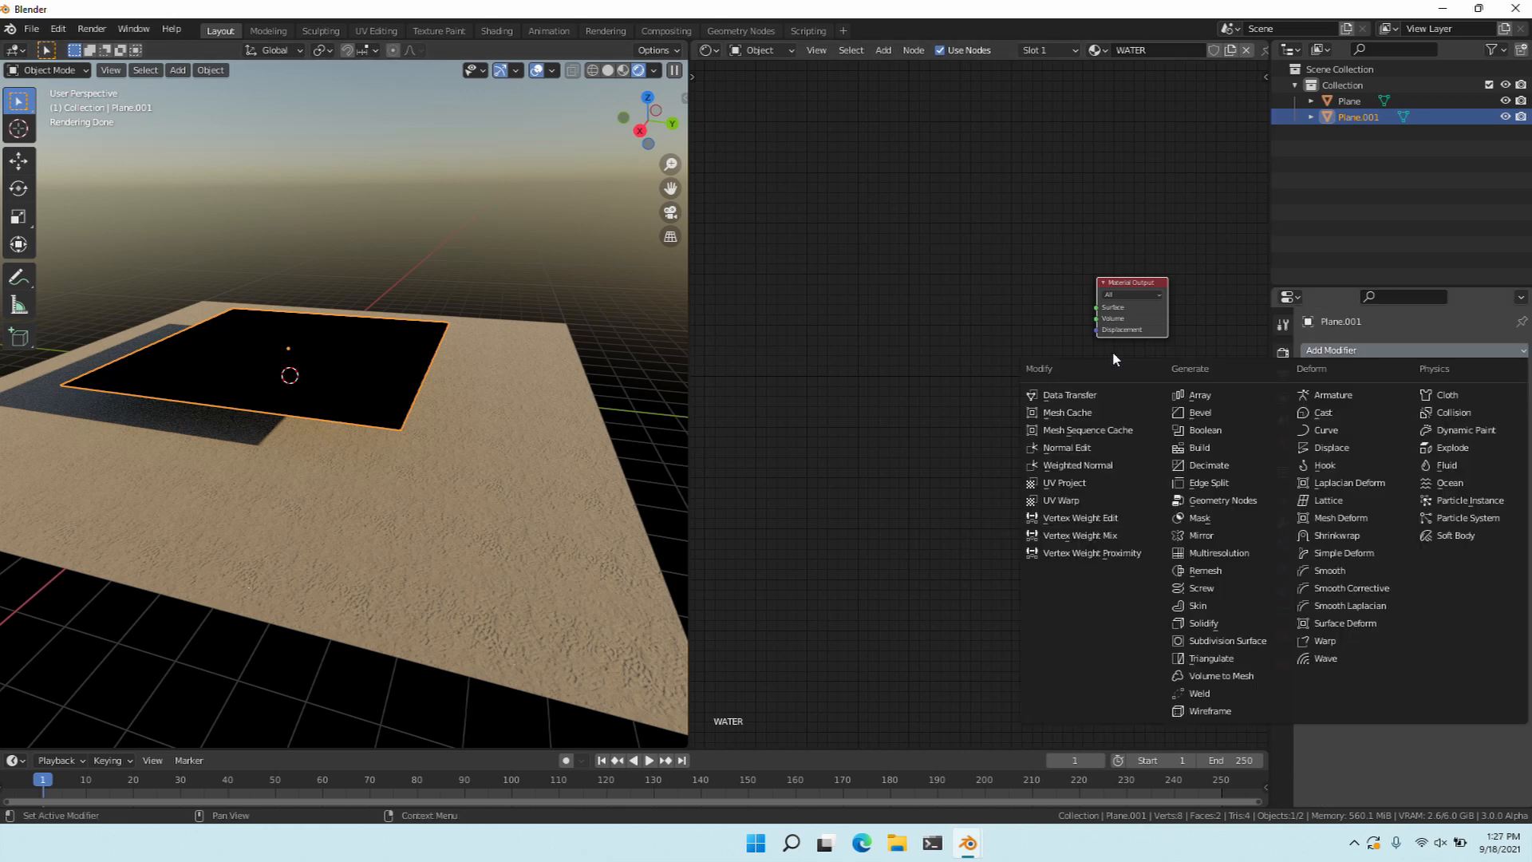
pyautogui.click(1204, 624)
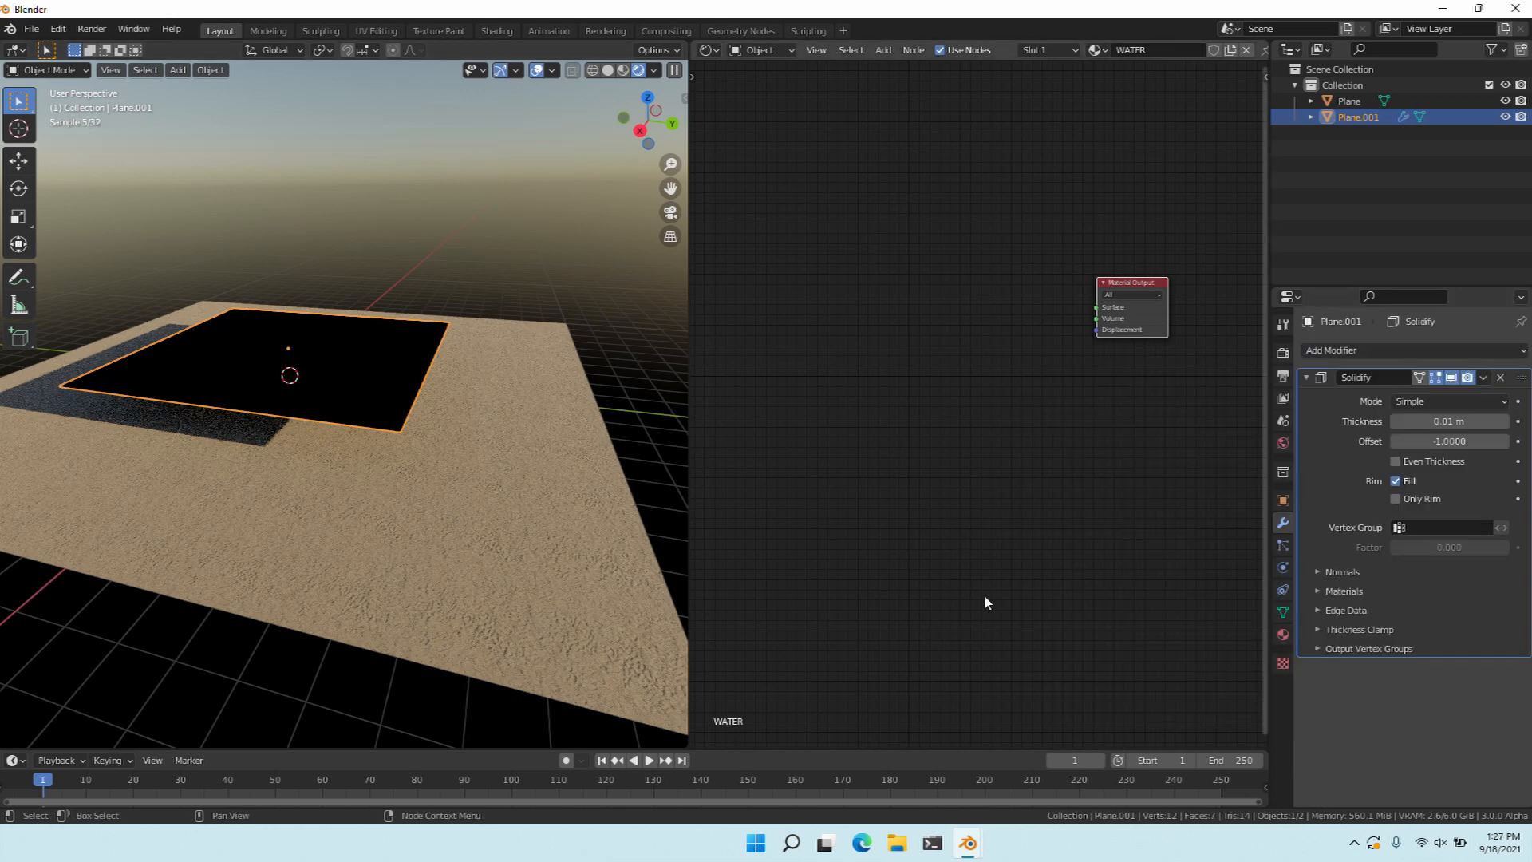
pyautogui.moveTo(1449, 420); pyautogui.dragTo(1478, 421)
pyautogui.moveTo(530, 504); pyautogui.dragTo(199, 464, button='middle')
pyautogui.scroll(2, 142, 470)
pyautogui.scroll(-2, 143, 468)
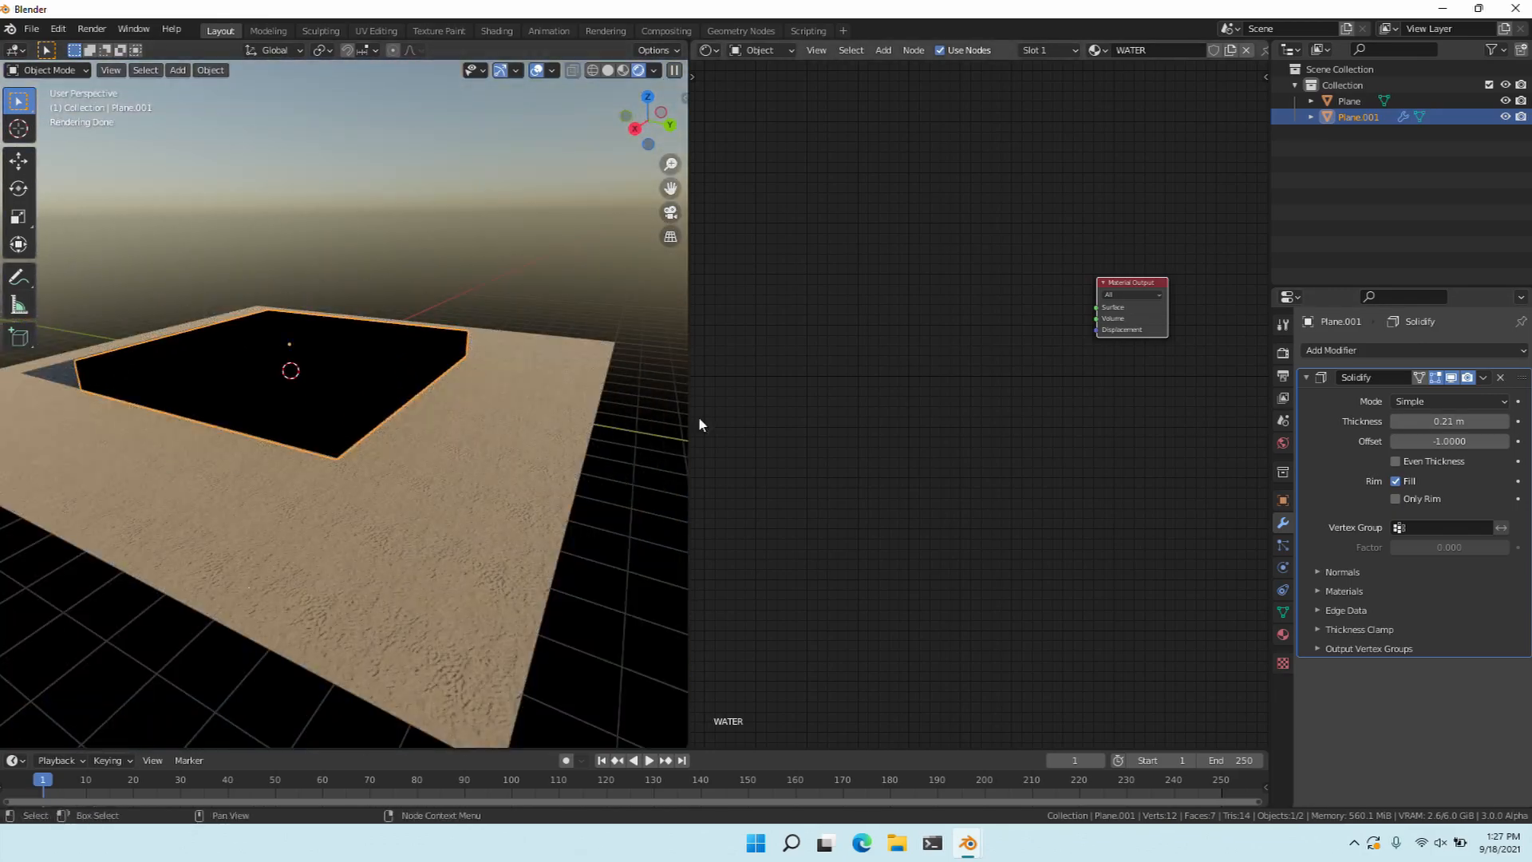
# Add a Volume Absorption node and connect it to the Volume input of the Material Output.
pyautogui.scroll(2, 826, 408)
pyautogui.moveTo(826, 408); pyautogui.dragTo(760, 416, button='middle')
pyautogui.hotkey('shift', 'a')
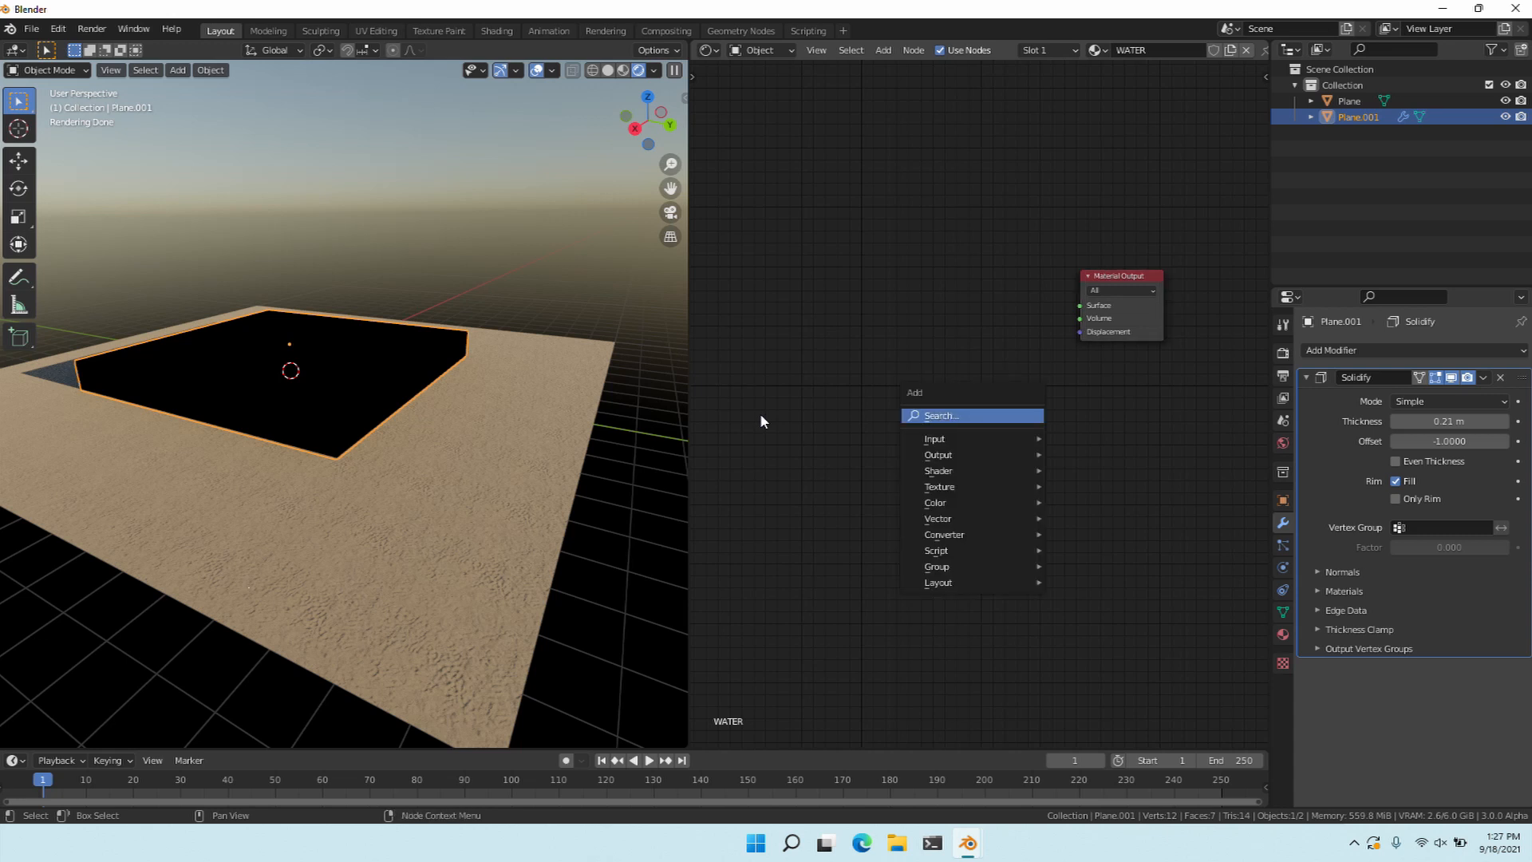
pyautogui.write('volu')
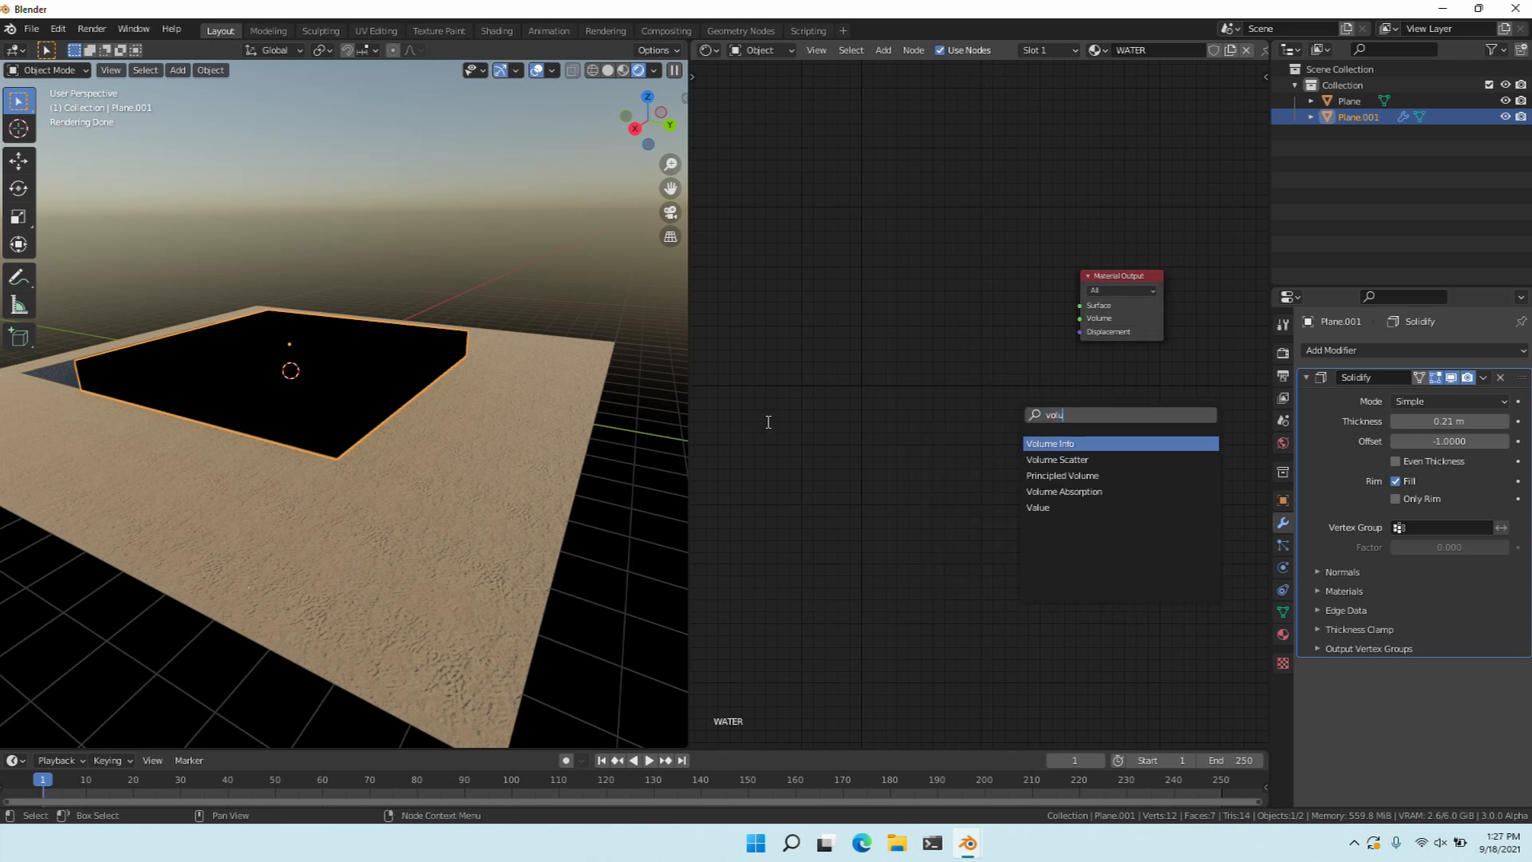
pyautogui.write('me ap')
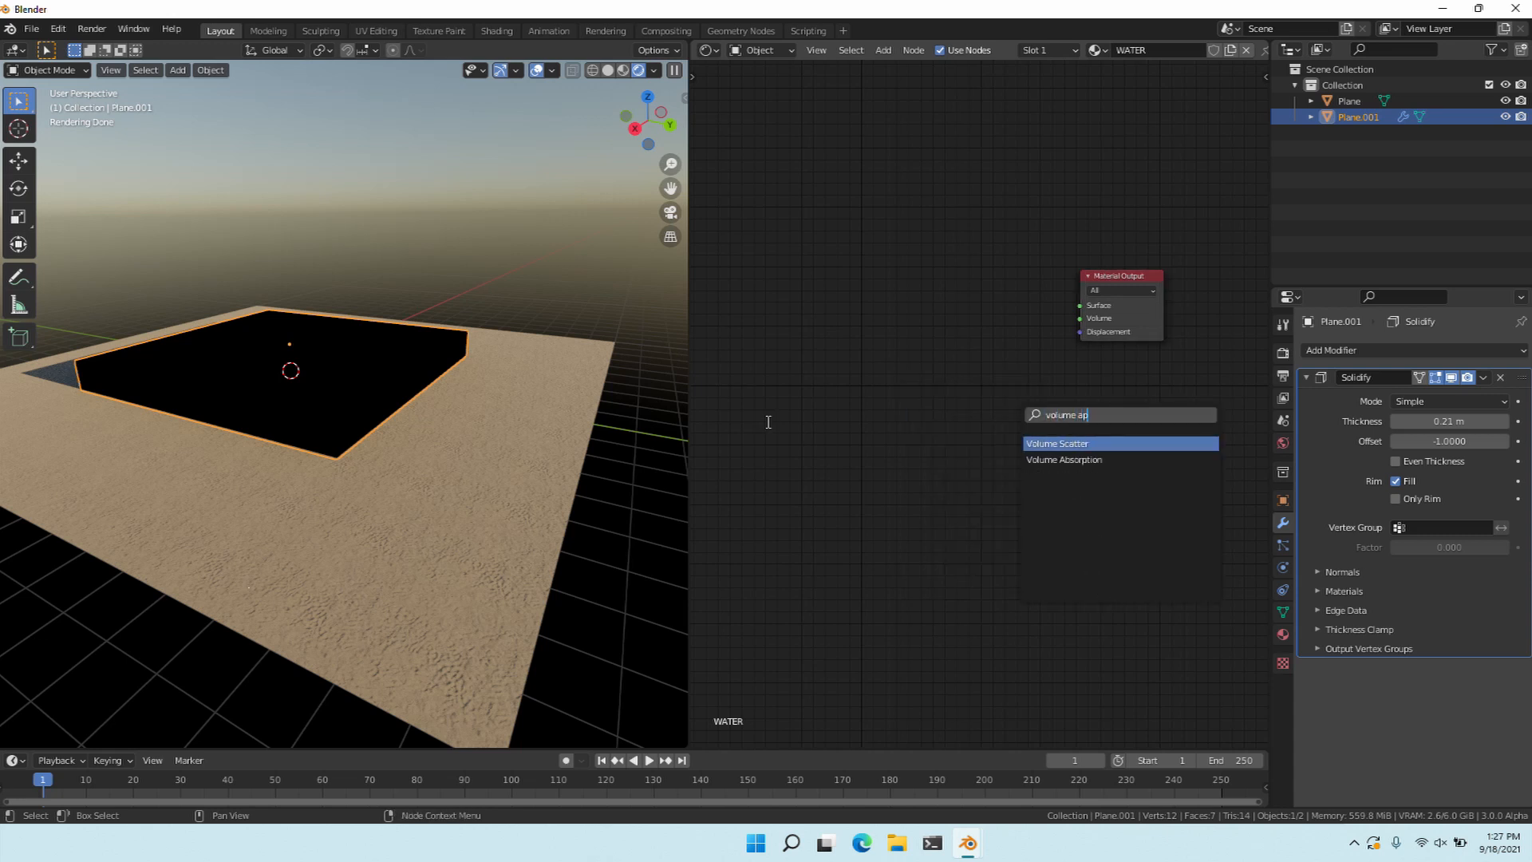
pyautogui.click(1064, 460)
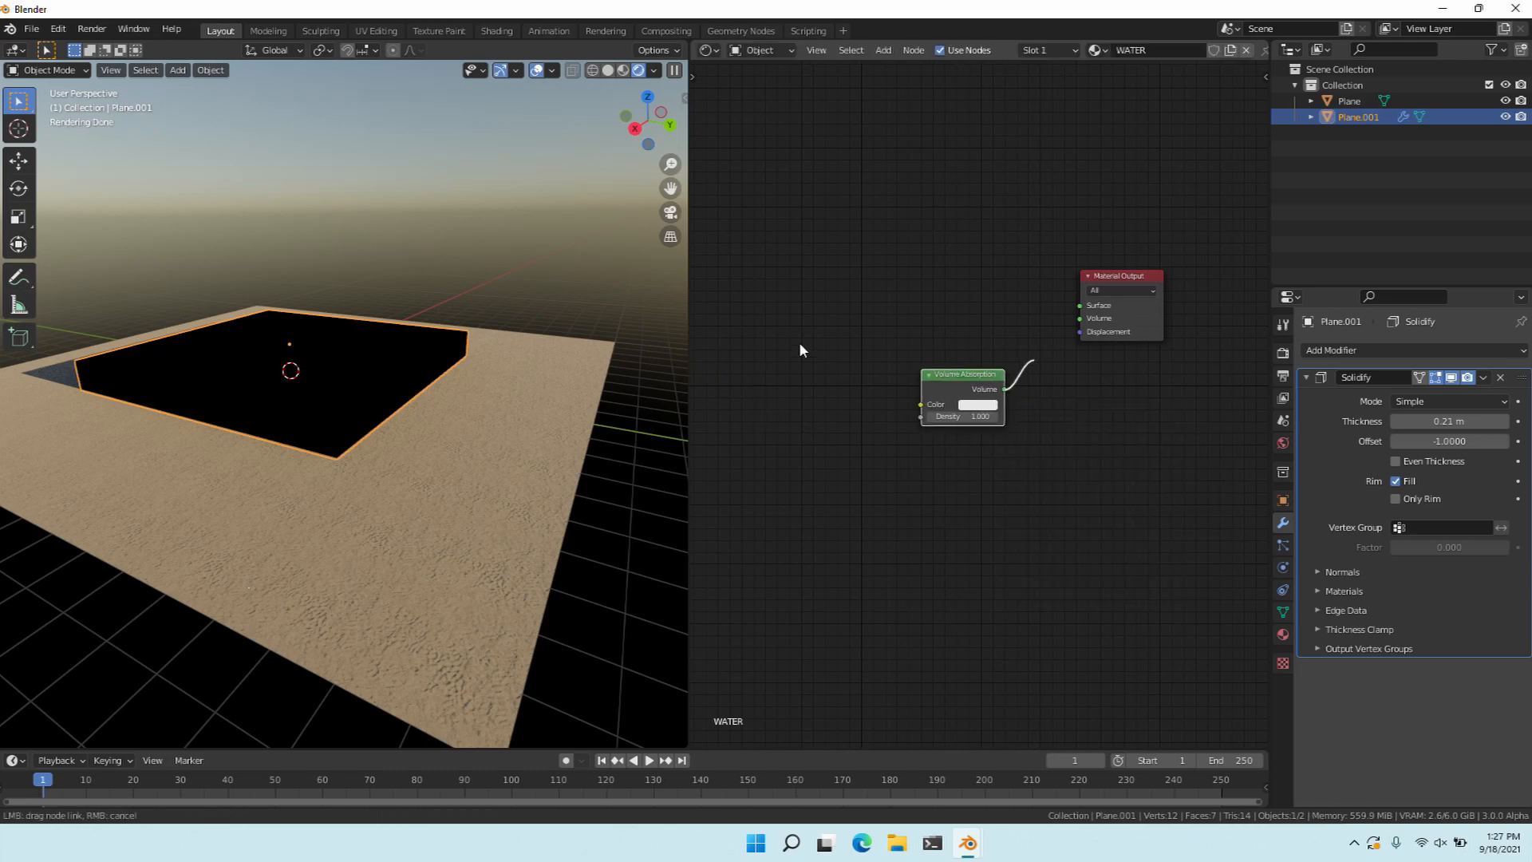
pyautogui.moveTo(800, 350); pyautogui.dragTo(1079, 318)
# Set the Volume Absorption density to 0.1.
pyautogui.moveTo(262, 437); pyautogui.dragTo(191, 433, button='middle')
pyautogui.scroll(3, 255, 474)
pyautogui.click(962, 417)
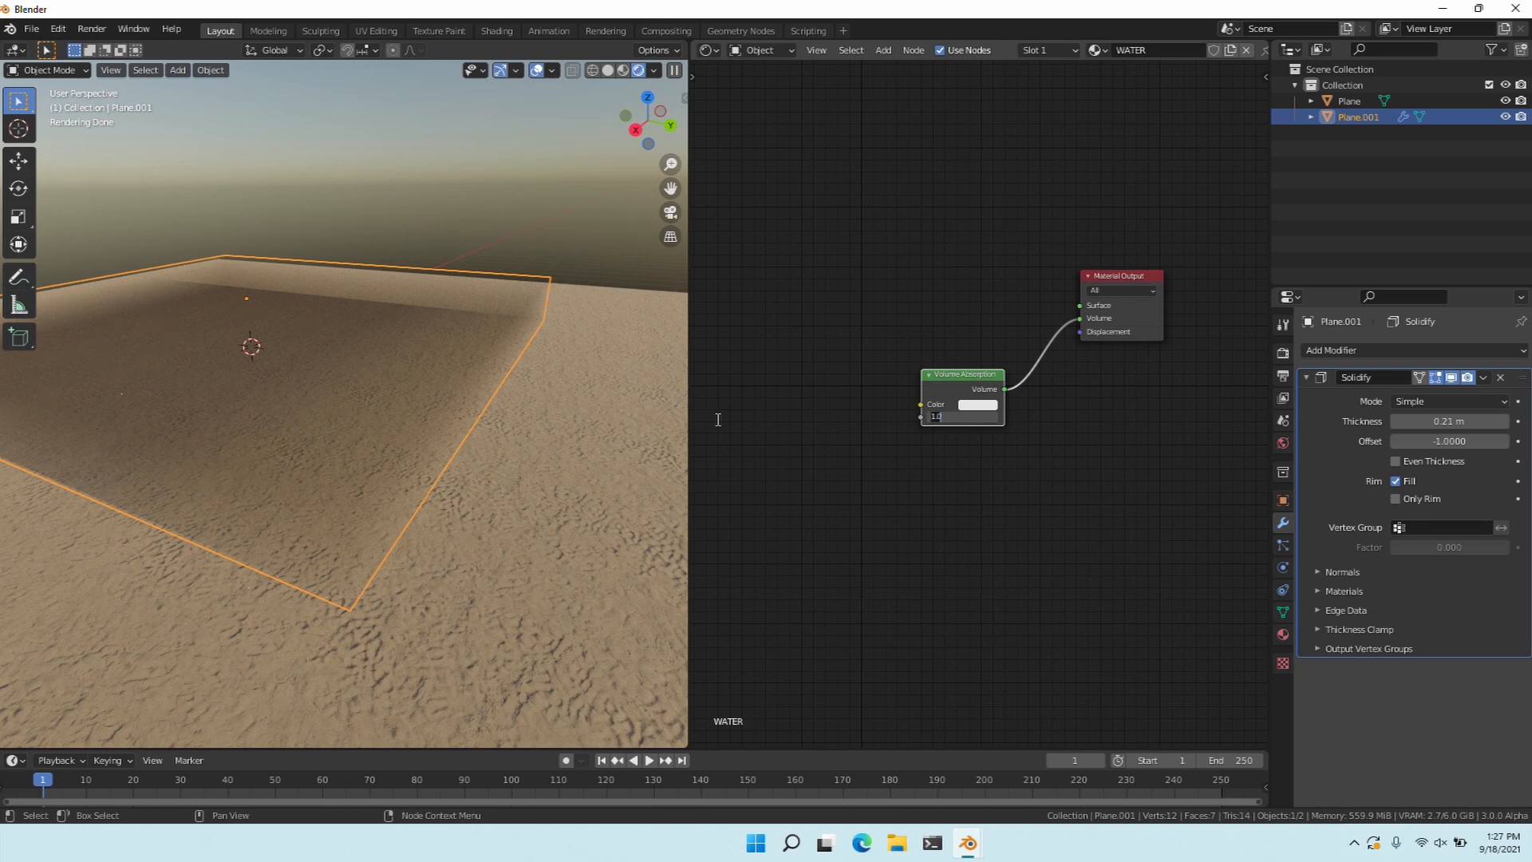
pyautogui.write('0.1')
pyautogui.press('Return')
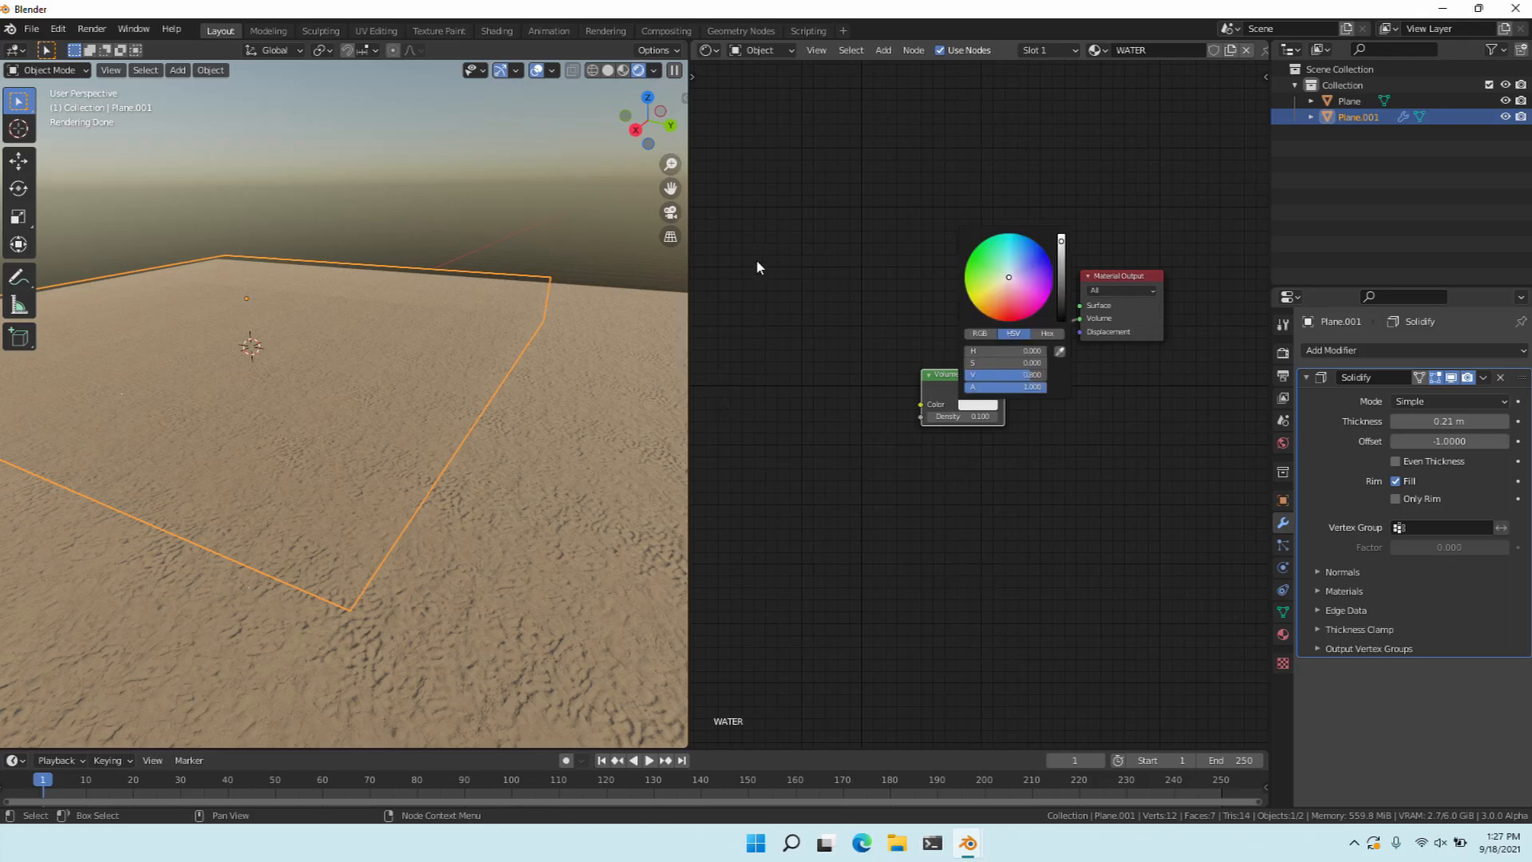
# Change the Volume Absorption color to a light cyan-blue.
pyautogui.moveTo(1008, 276); pyautogui.dragTo(1009, 268)
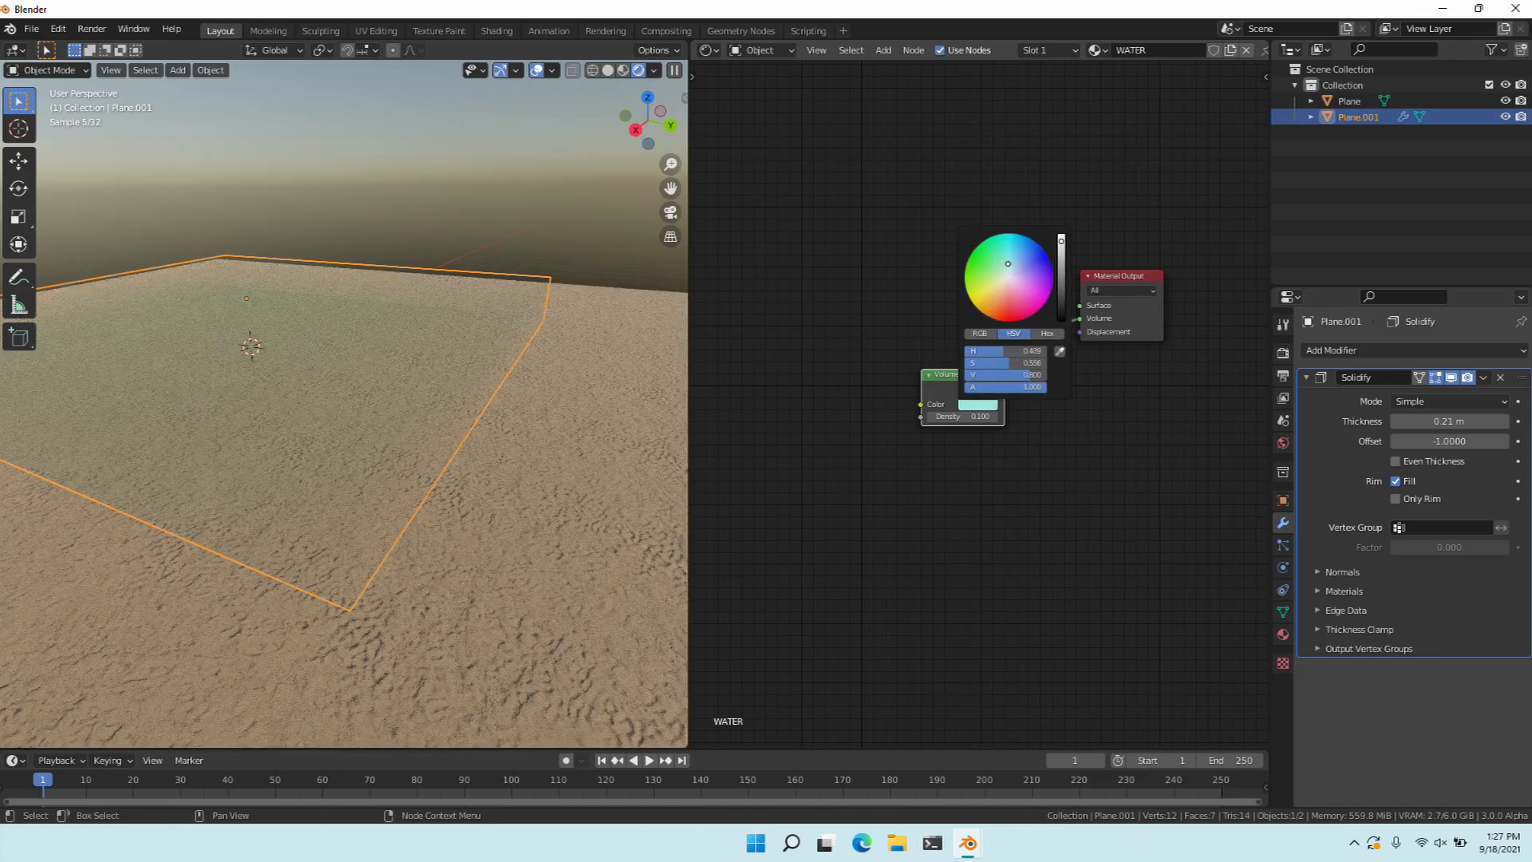
pyautogui.moveTo(229, 471)
pyautogui.mouseDown(button='middle')
pyautogui.moveTo(218, 526)
pyautogui.moveTo(208, 469)
pyautogui.mouseUp(button='middle')
pyautogui.scroll(-4, 192, 515)
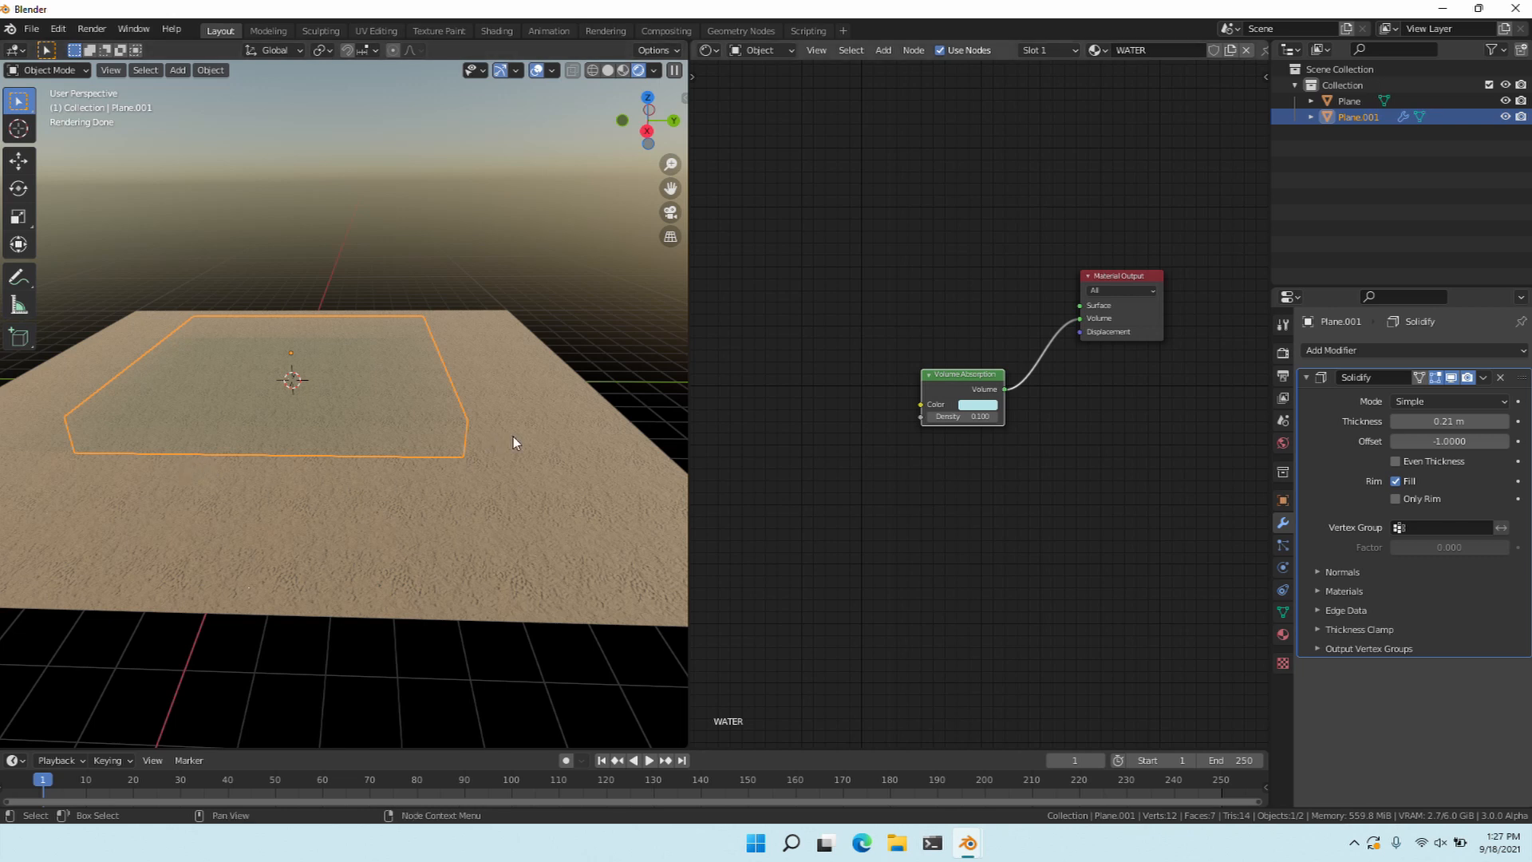
# Add a Glass BSDF node above Volume Absorption and connect it to the Surface input of the Material Output.
pyautogui.moveTo(742, 334); pyautogui.dragTo(702, 358, button='middle')
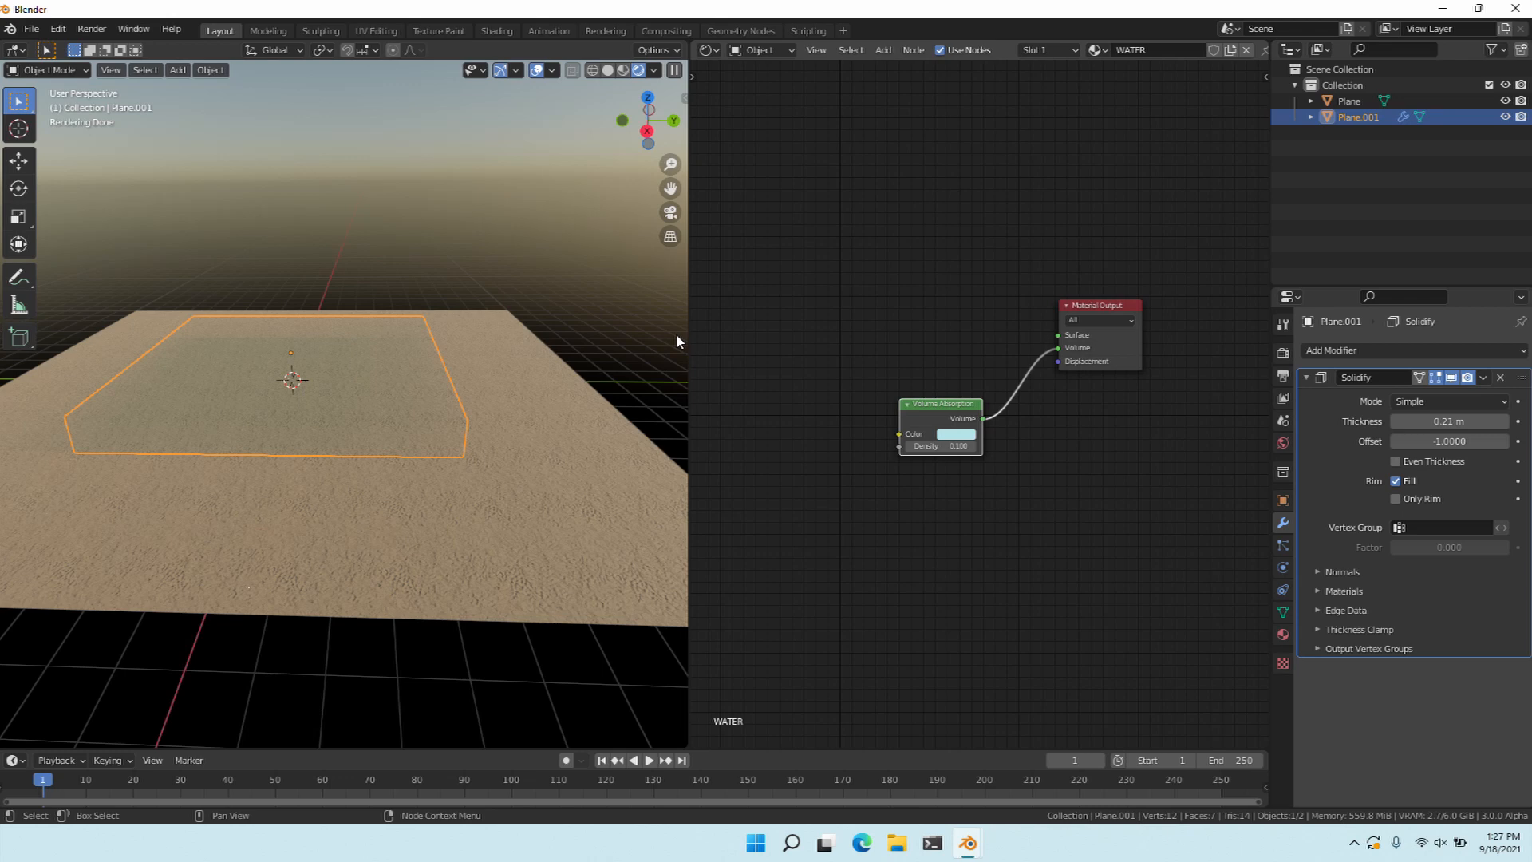
pyautogui.moveTo(873, 309); pyautogui.dragTo(870, 337, button='middle')
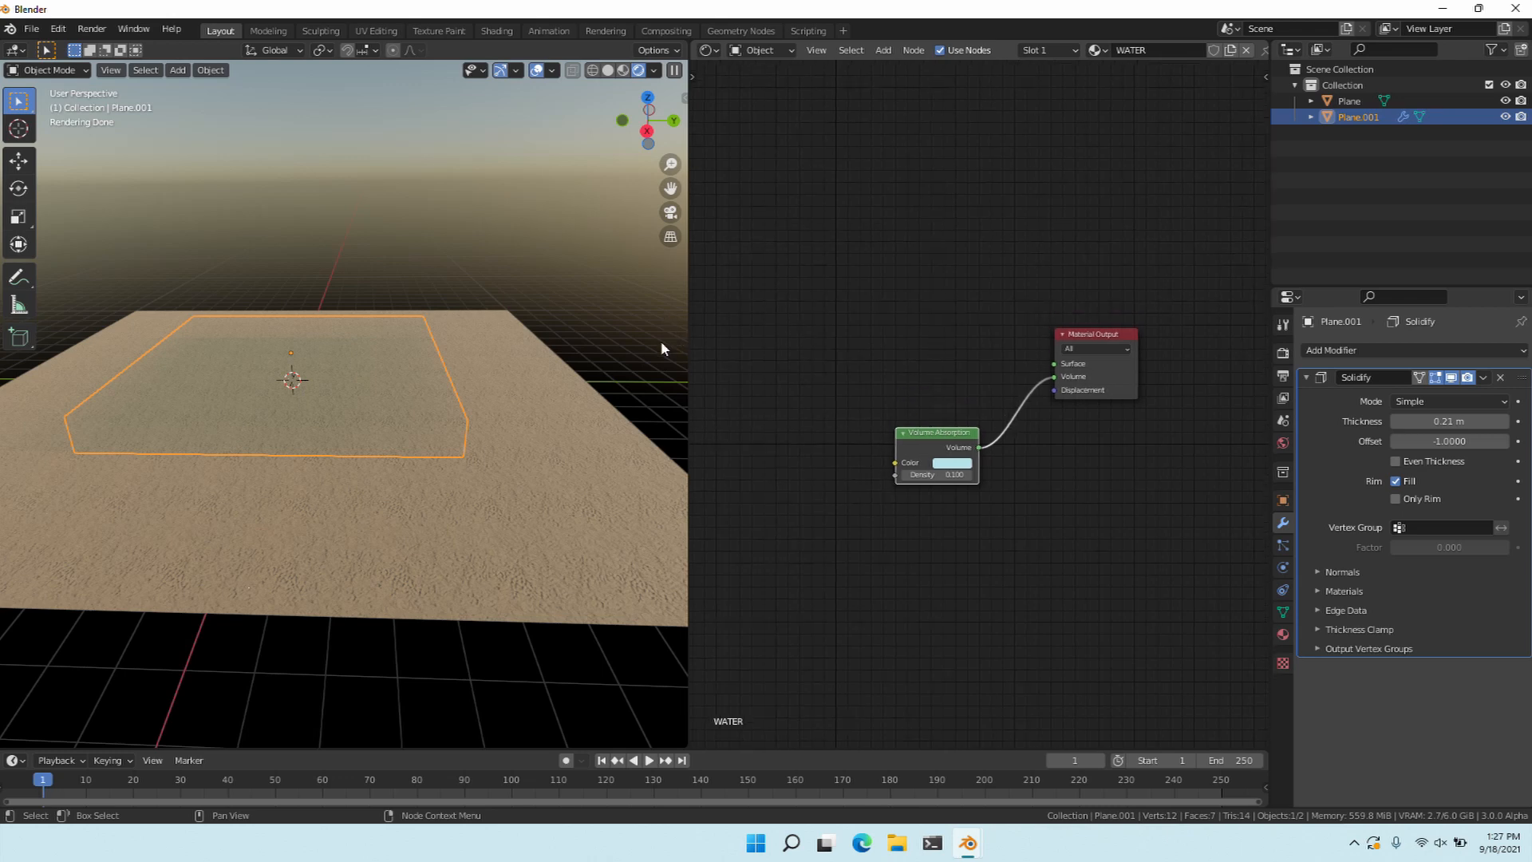
pyautogui.hotkey('shift', 'a')
pyautogui.press('Return')
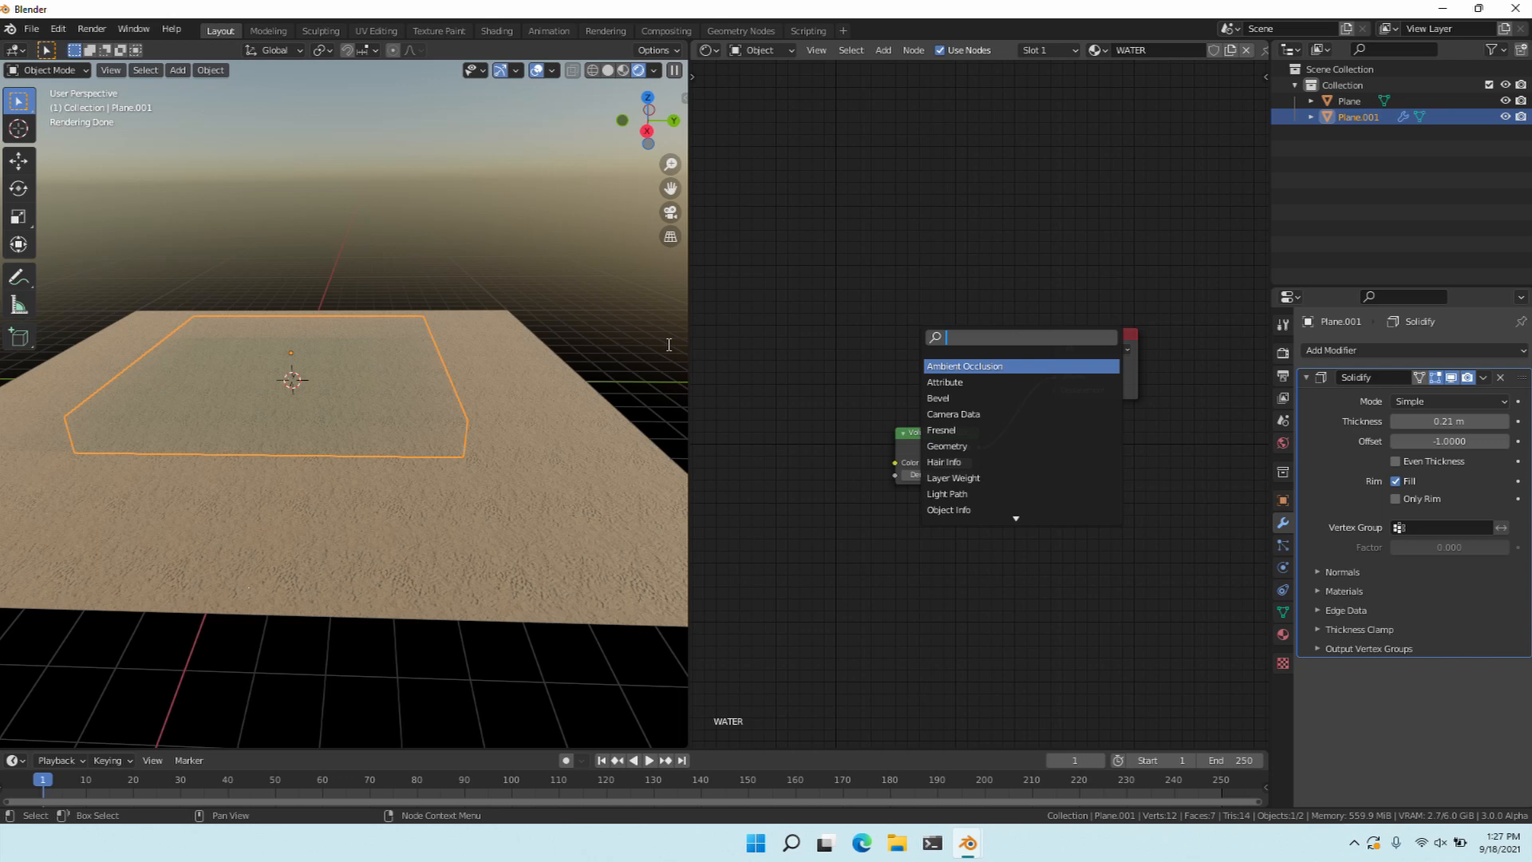
pyautogui.write('gla')
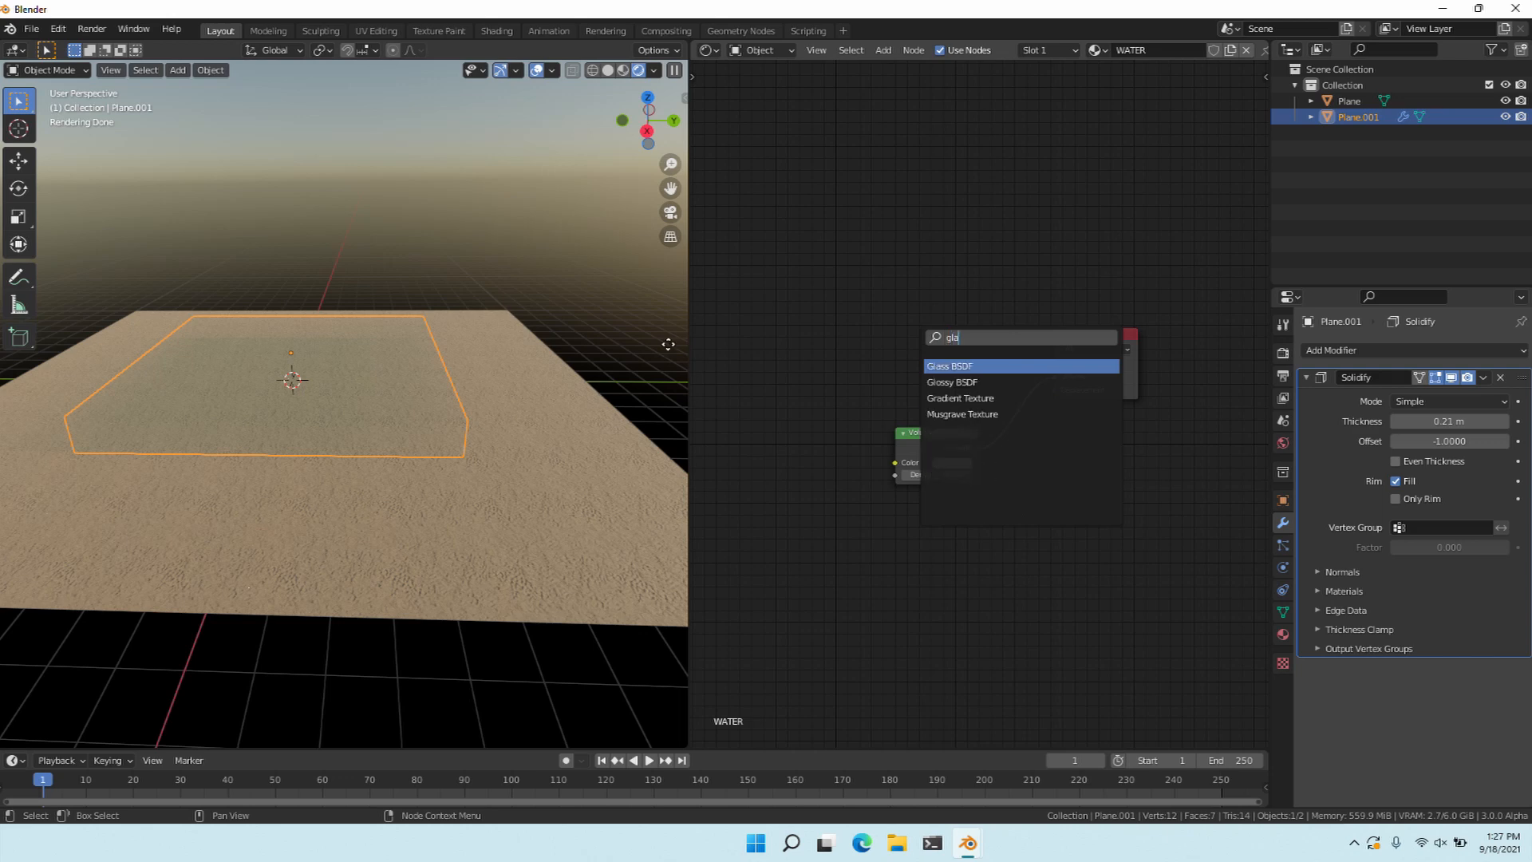
pyautogui.press('Return')
pyautogui.click(702, 318)
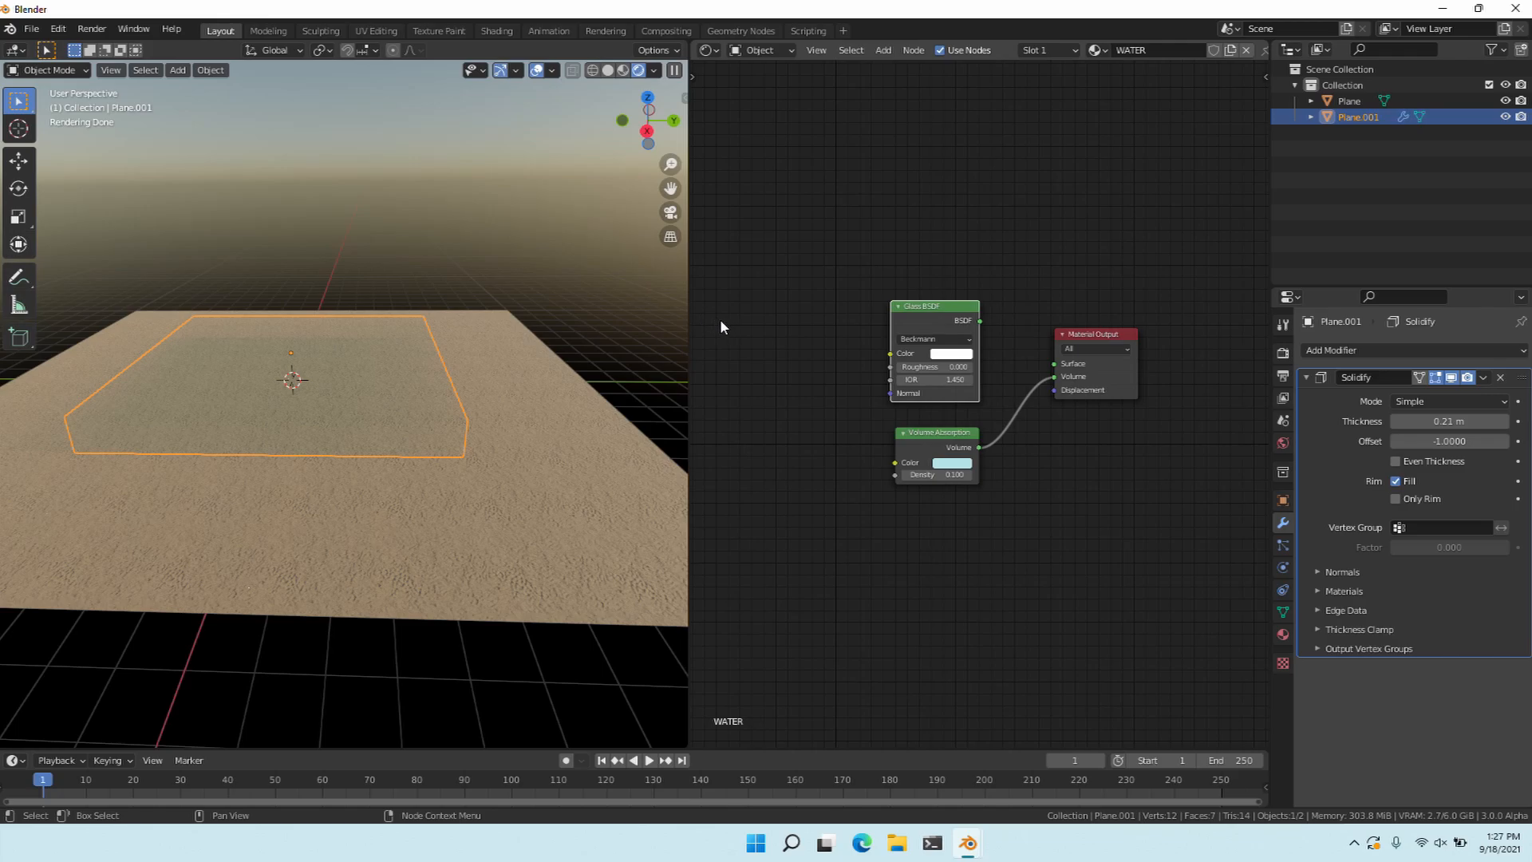
pyautogui.moveTo(980, 320); pyautogui.dragTo(1054, 364)
# Enable viewport denoising in the Cycles sampling settings.
pyautogui.moveTo(233, 406)
pyautogui.mouseDown(button='middle')
pyautogui.moveTo(225, 423)
pyautogui.moveTo(139, 423)
pyautogui.moveTo(144, 438)
pyautogui.moveTo(207, 422)
pyautogui.mouseUp(button='middle')
pyautogui.scroll(3, 225, 424)
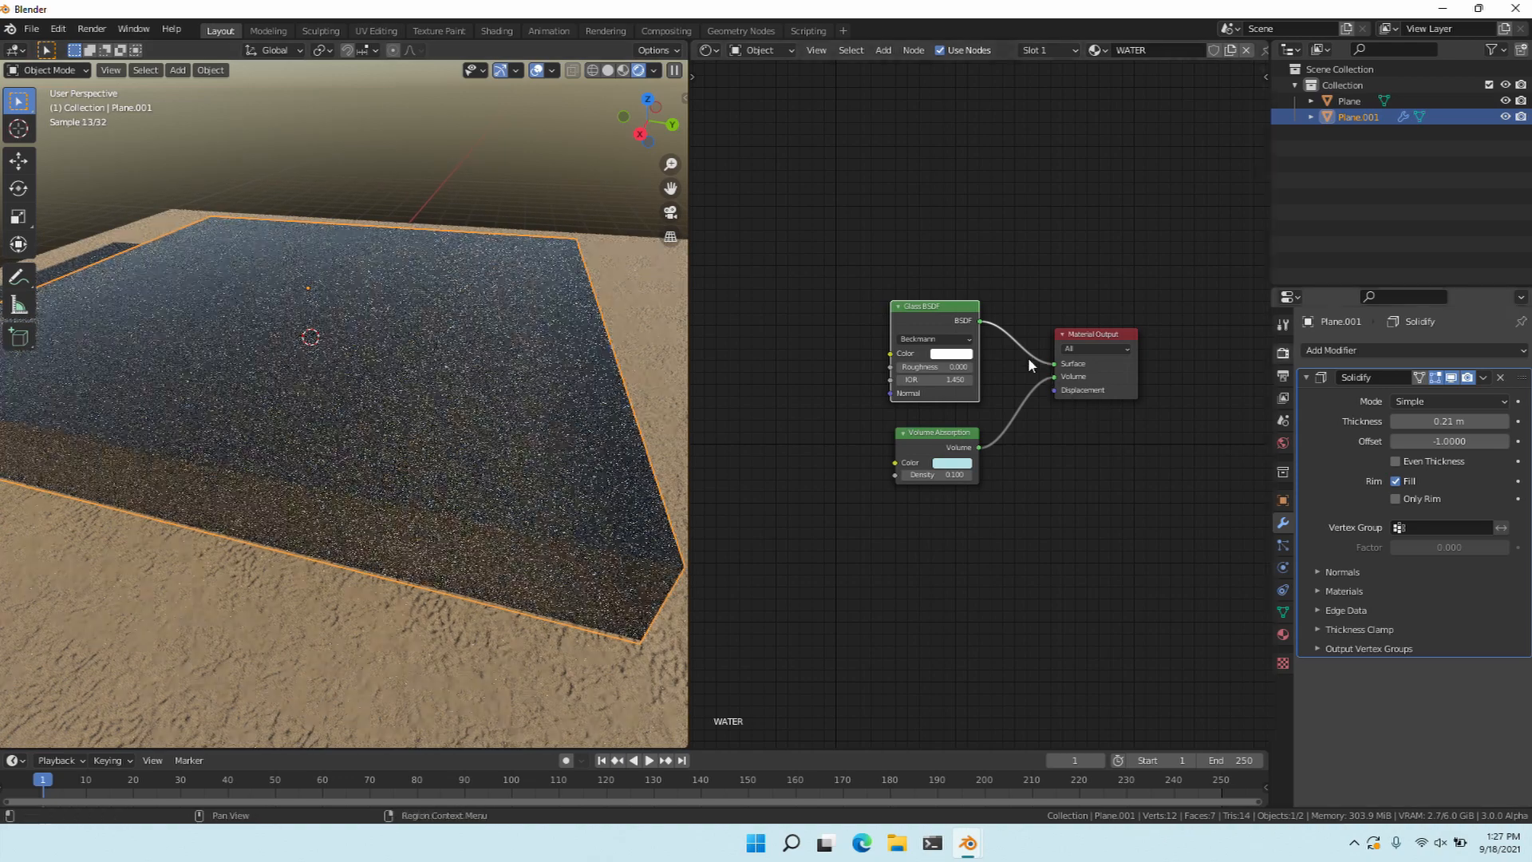
pyautogui.click(1283, 354)
pyautogui.click(1400, 486)
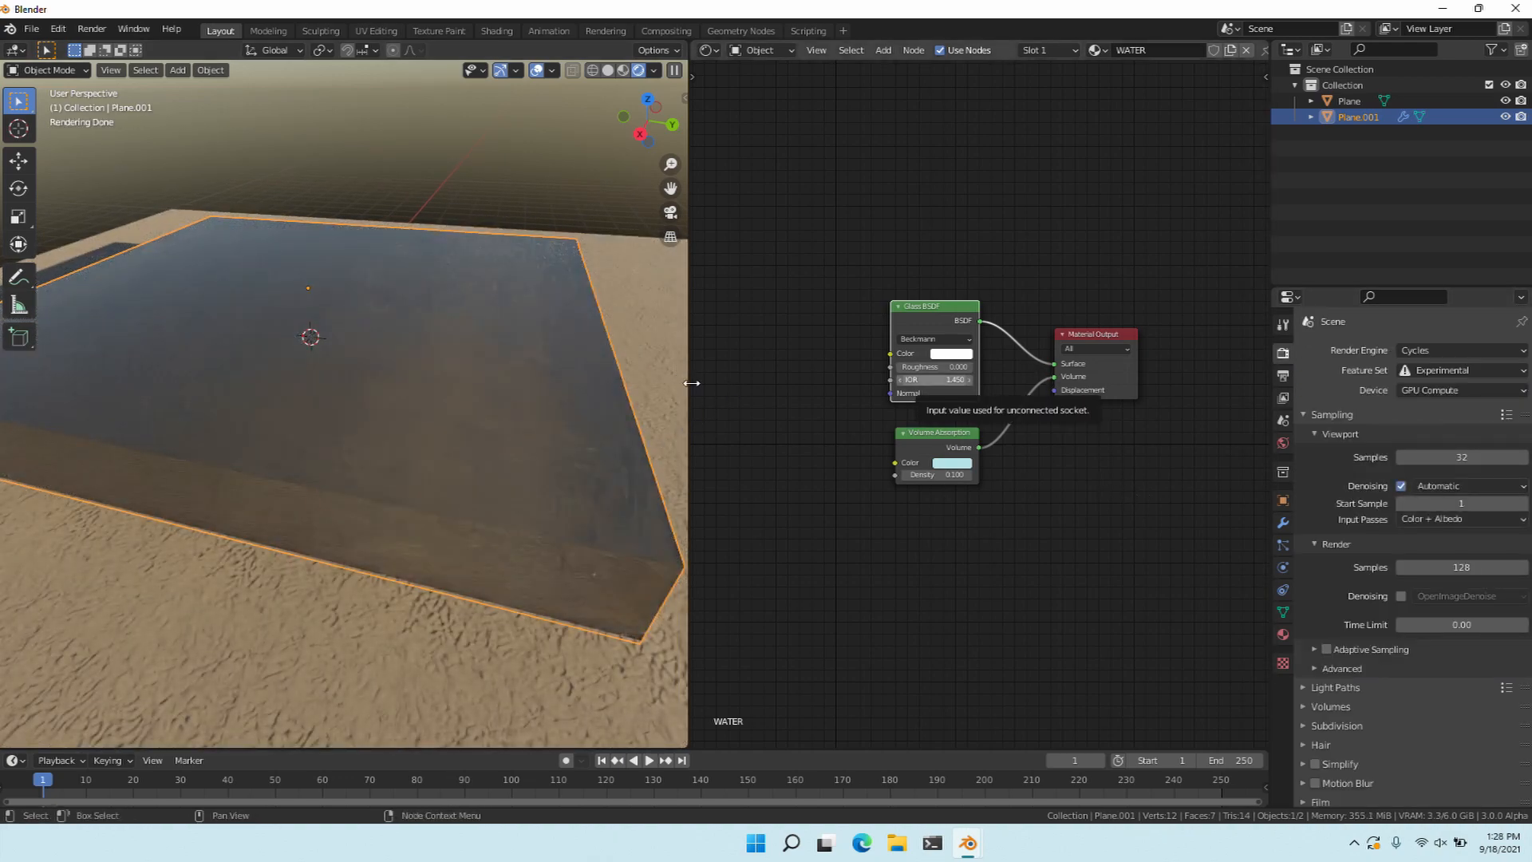
# Set the Glass BSDF's IOR to 1.333.
pyautogui.click(923, 380)
pyautogui.write('1')
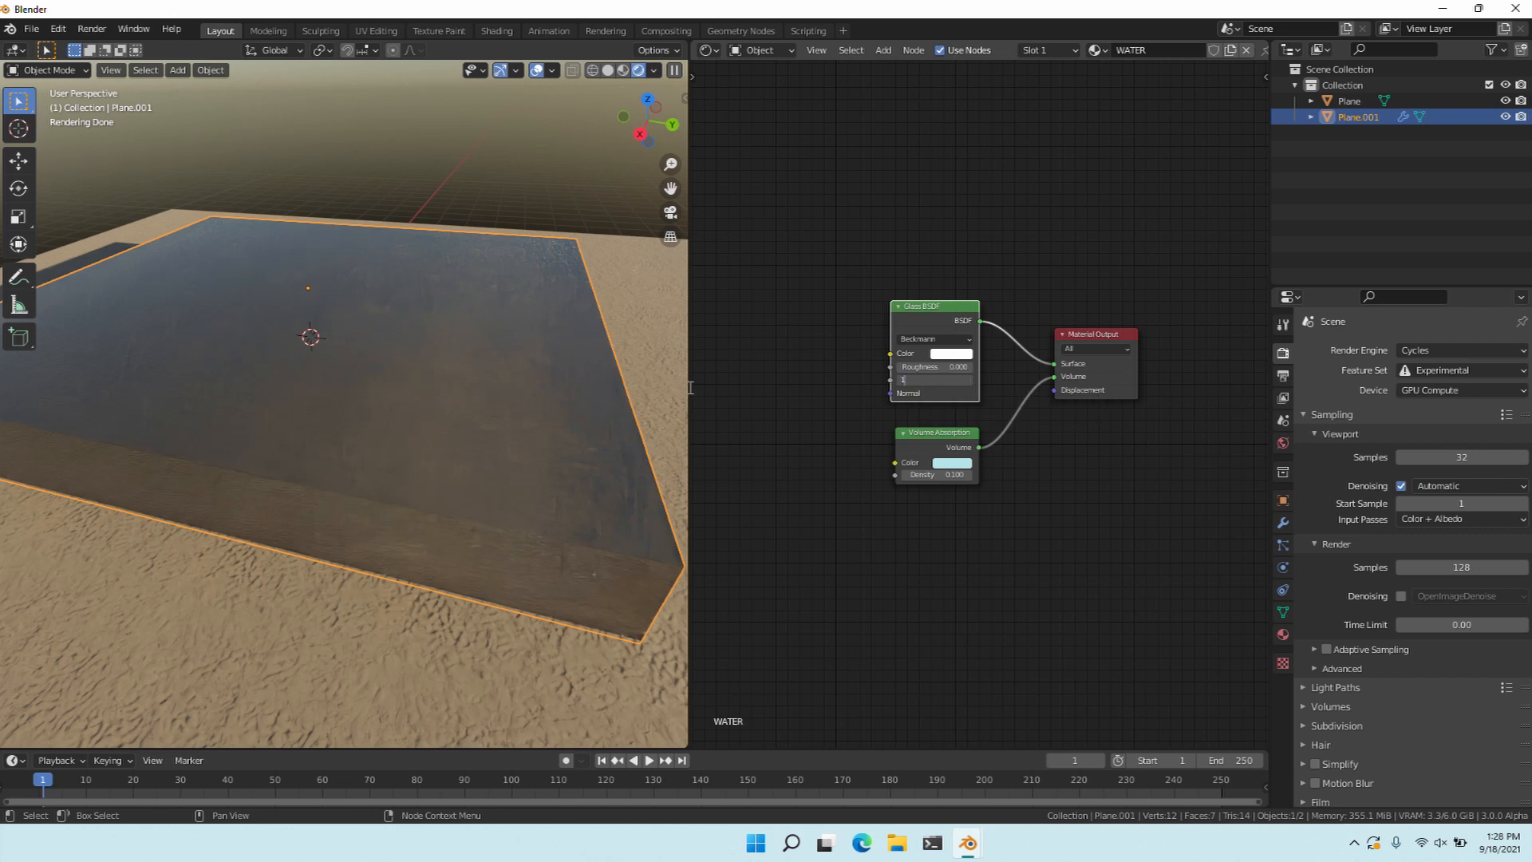
pyautogui.write('.333')
pyautogui.press('Return')
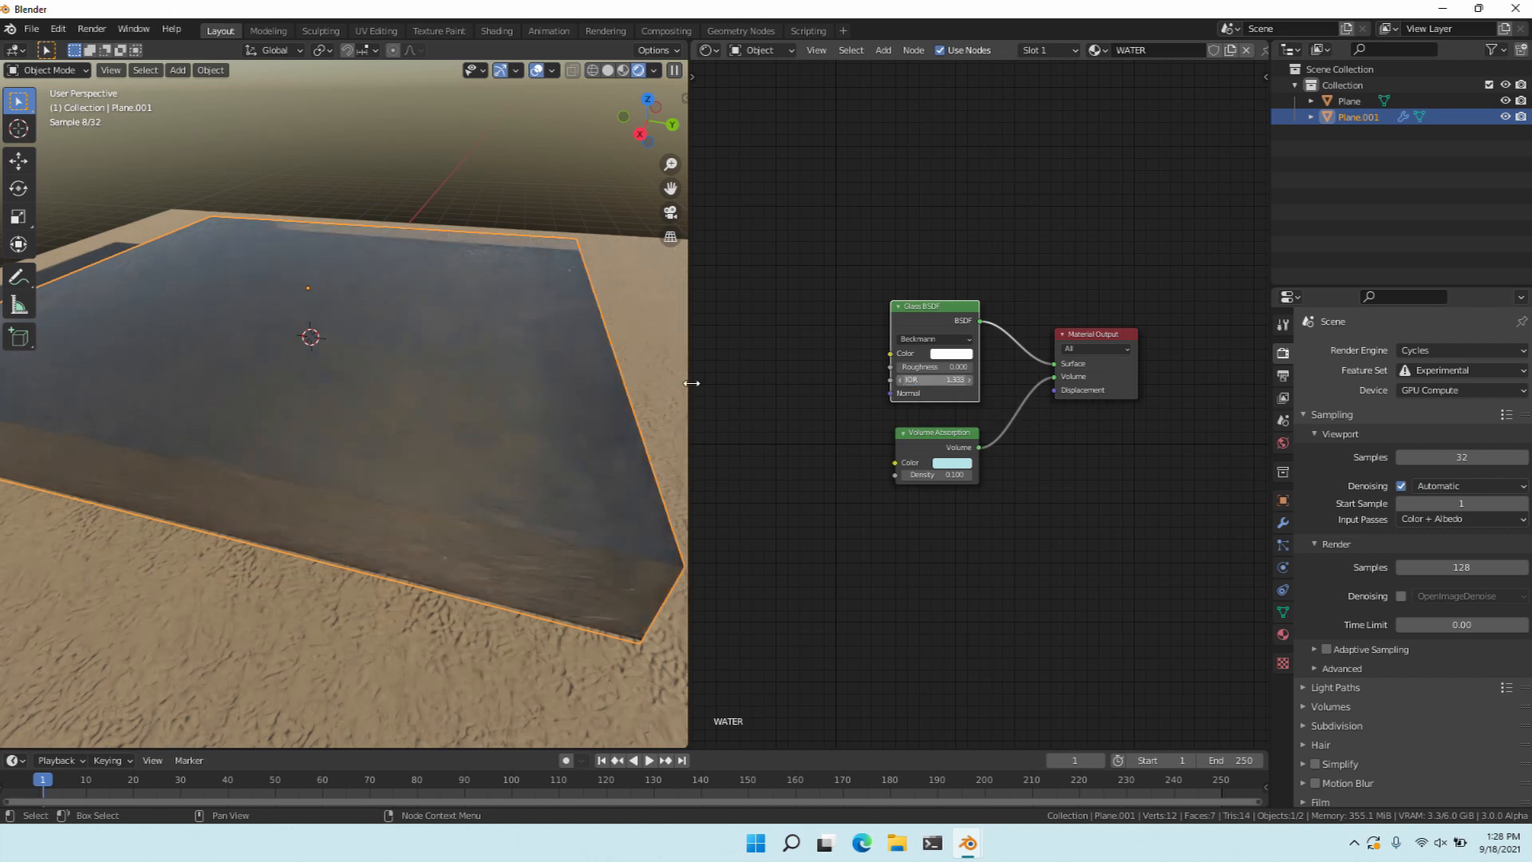
pyautogui.moveTo(505, 530); pyautogui.dragTo(290, 478, button='middle')
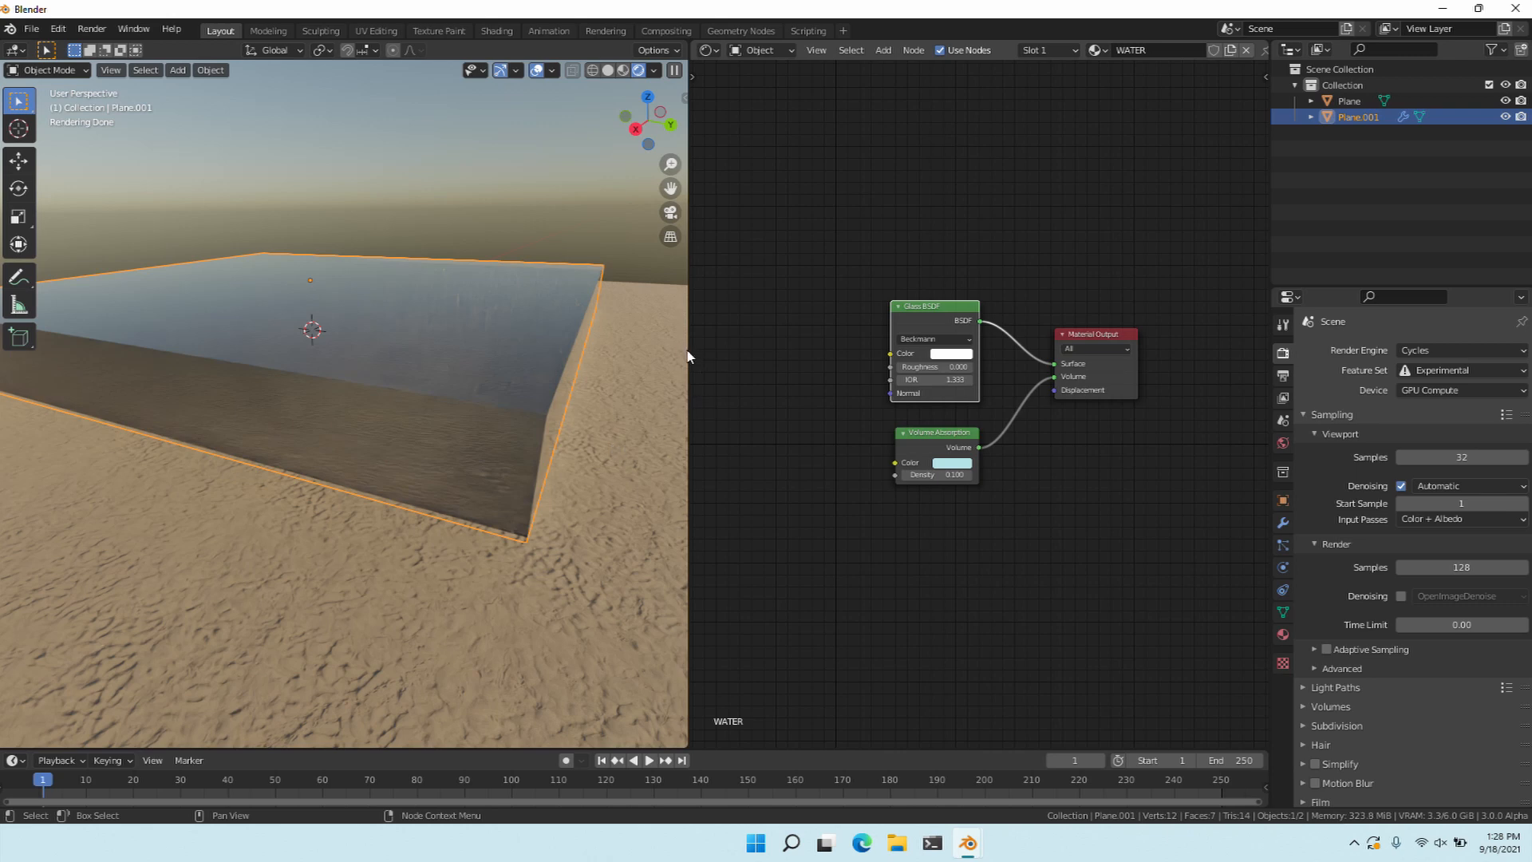
# Tint the Glass BSDF color to a very pale cyan.
pyautogui.click(951, 353)
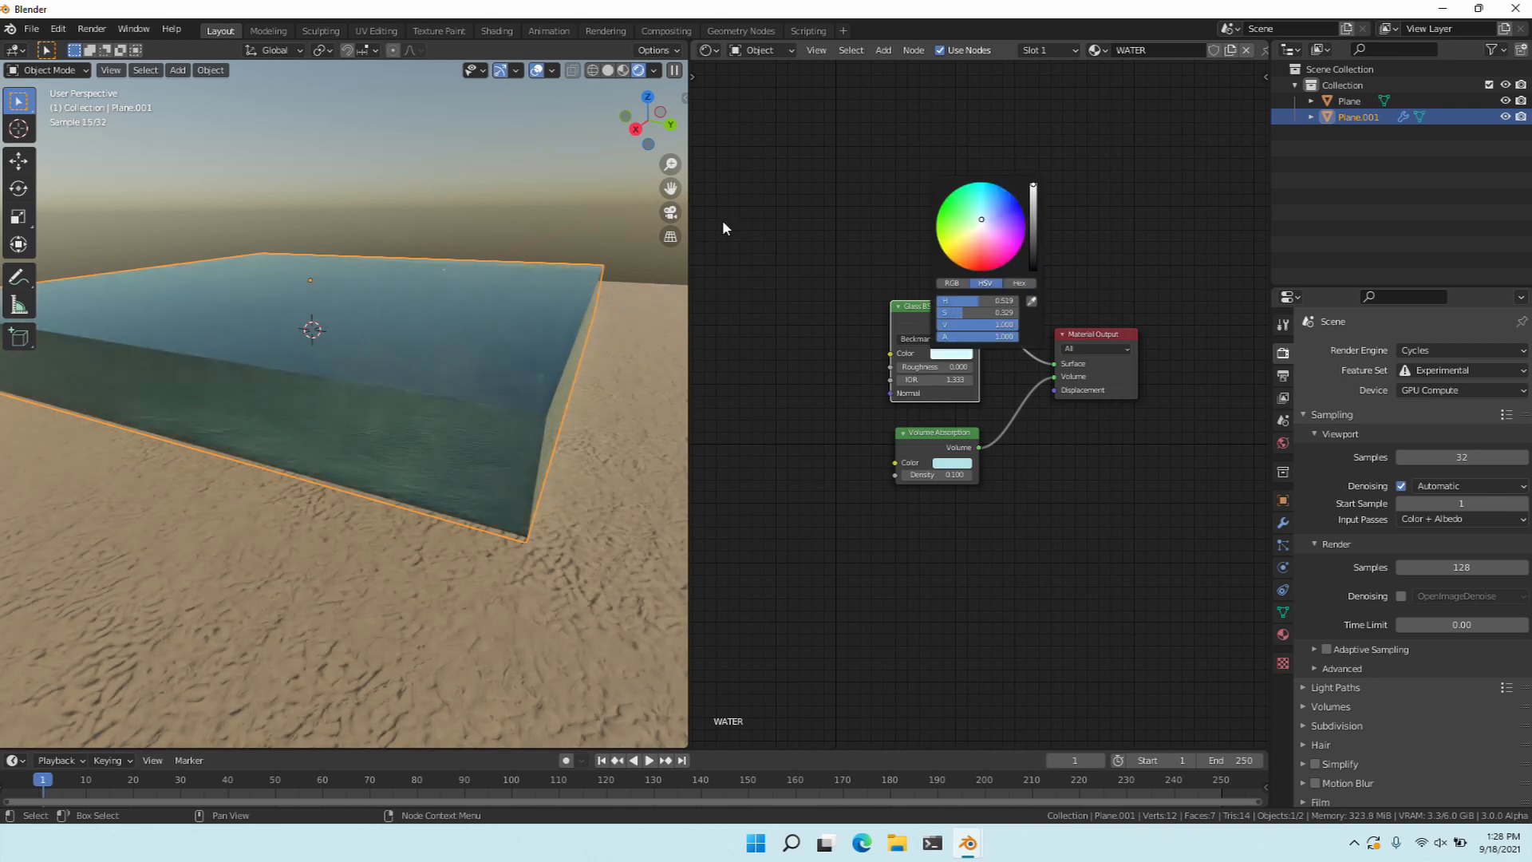
pyautogui.moveTo(362, 371); pyautogui.dragTo(345, 404, button='middle')
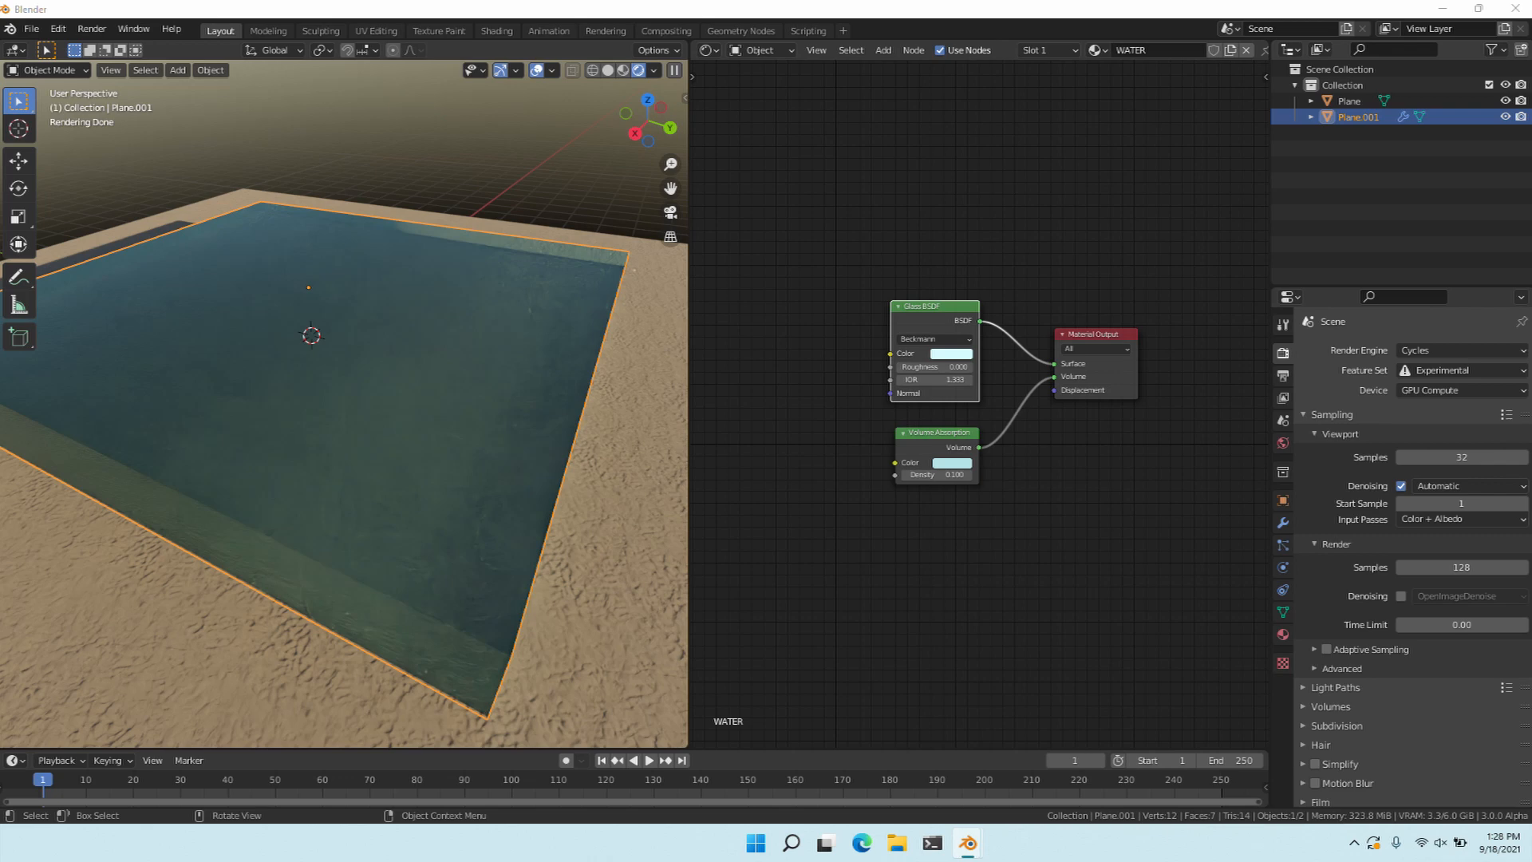
pyautogui.moveTo(116, 366)
pyautogui.mouseDown(button='middle')
pyautogui.moveTo(108, 345)
pyautogui.moveTo(122, 358)
pyautogui.mouseUp(button='middle')
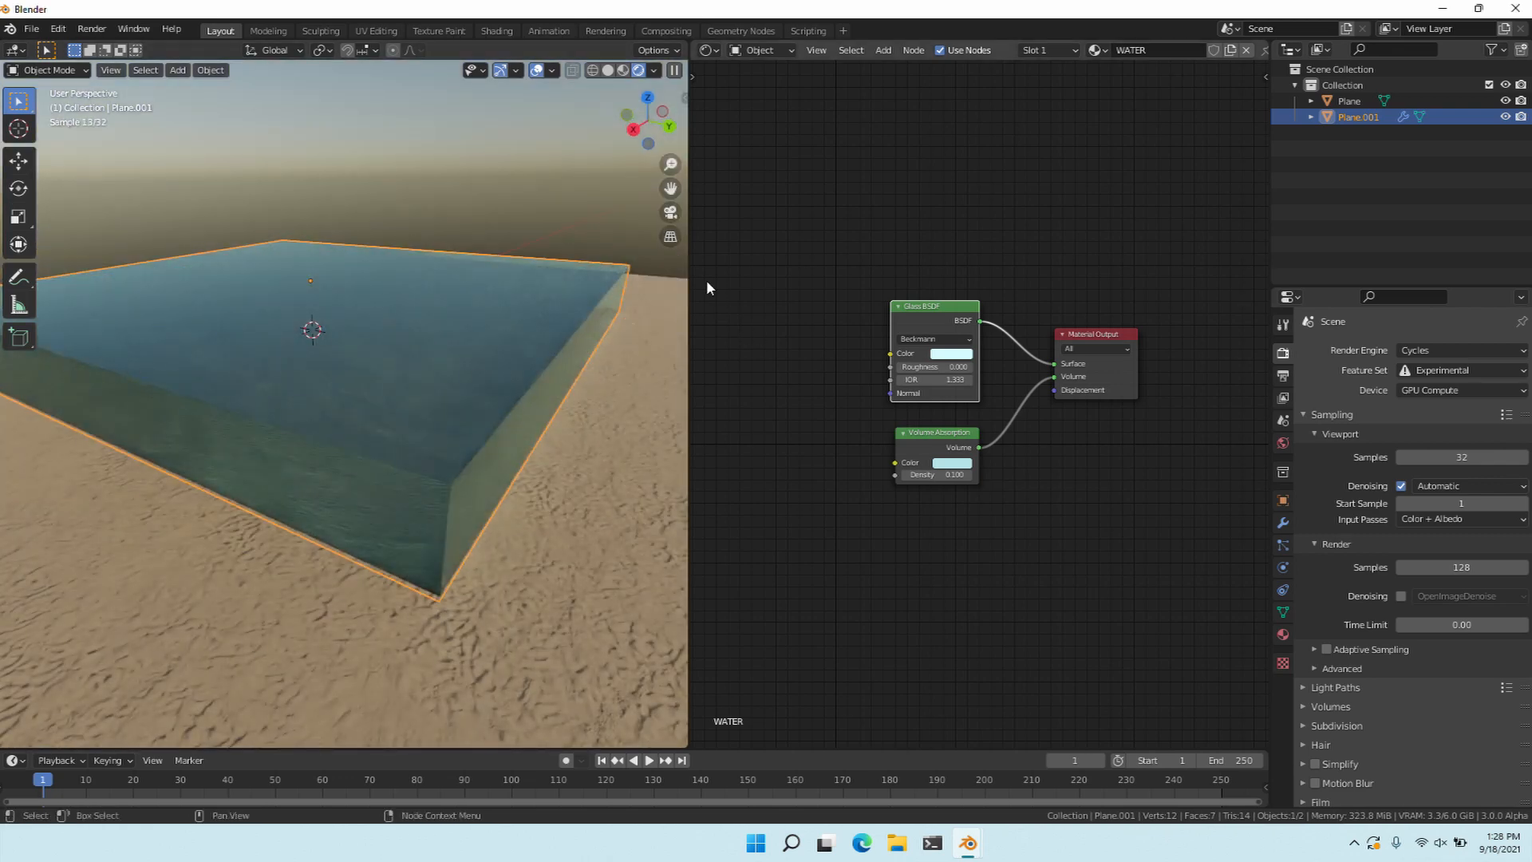
# Add a Noise Texture node and place it above and to the left of the Glass BSDF node.
pyautogui.moveTo(707, 281); pyautogui.dragTo(733, 329, button='middle')
pyautogui.hotkey('shift', 'a')
pyautogui.write('s')
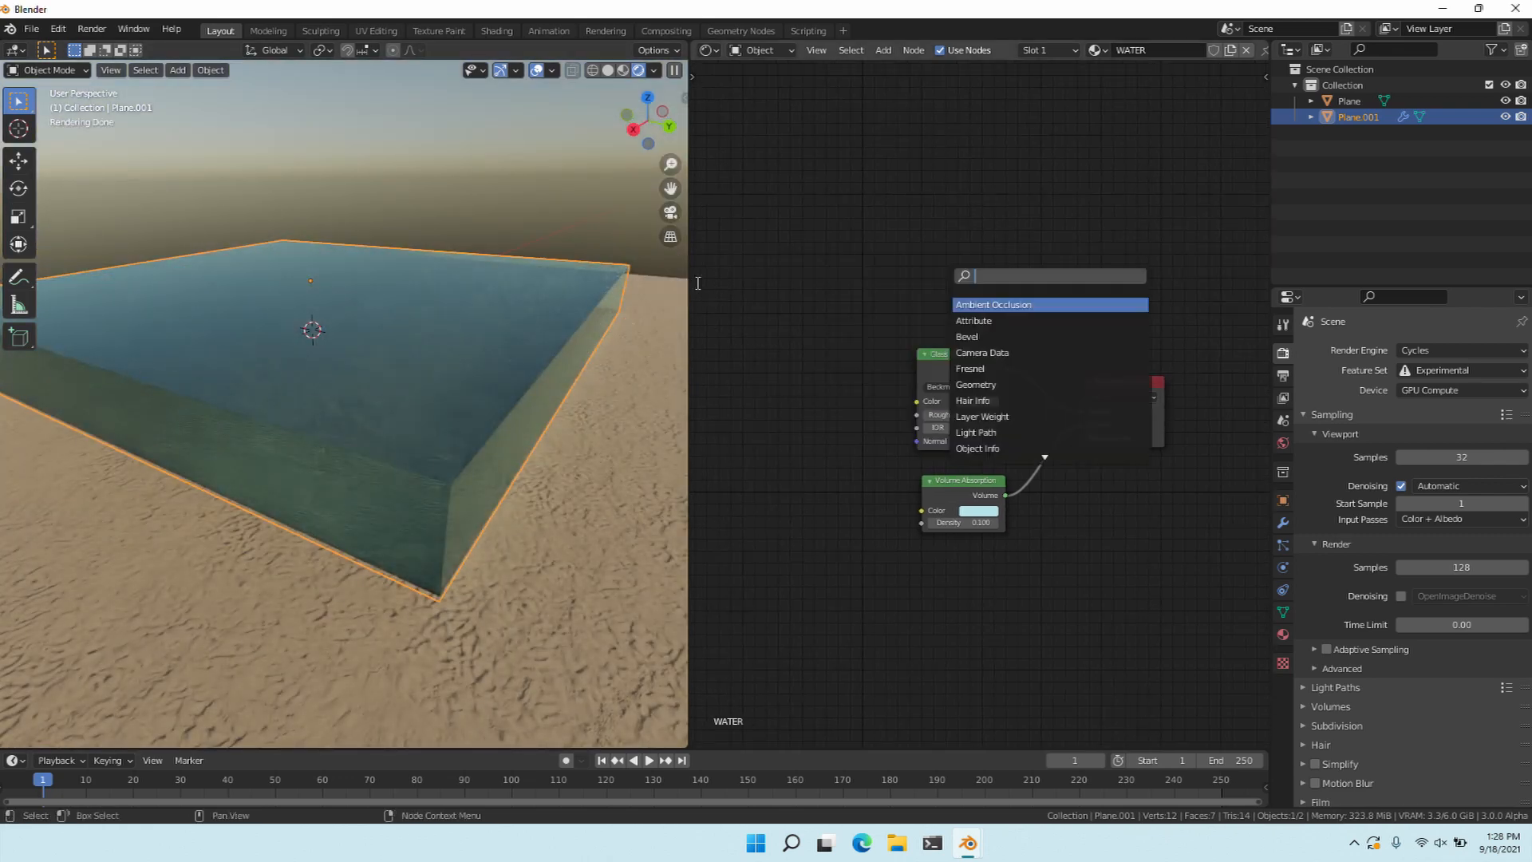
pyautogui.write('noise')
pyautogui.press('Return')
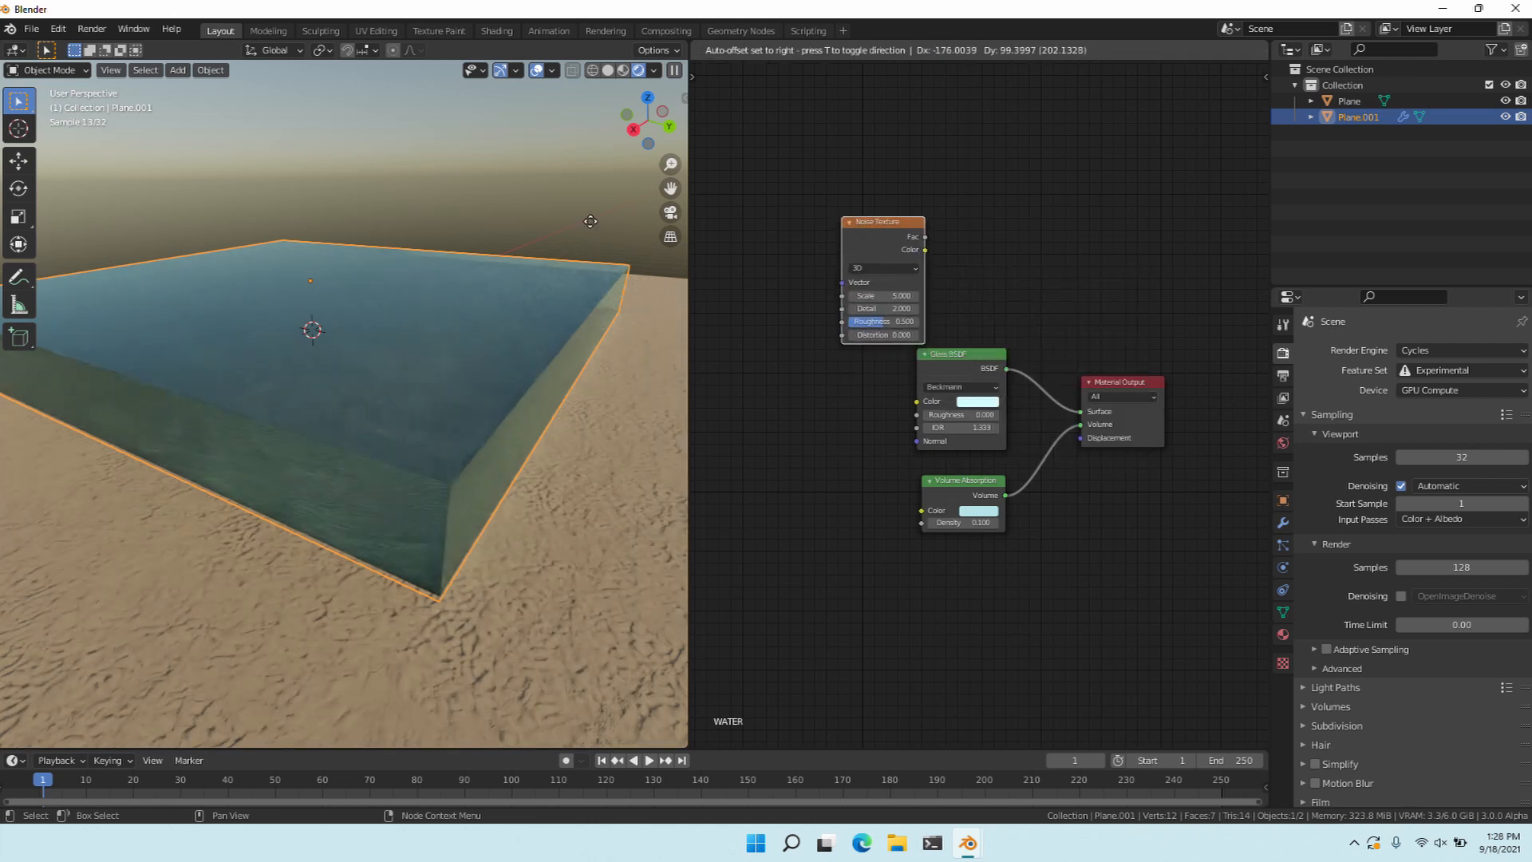
pyautogui.click(560, 181)
# Add a Displacement node above the Glass BSDF and connect the Noise Texture's Fac output to its Height input.
pyautogui.hotkey('shift', 'a')
pyautogui.write('sdis')
pyautogui.press('Return')
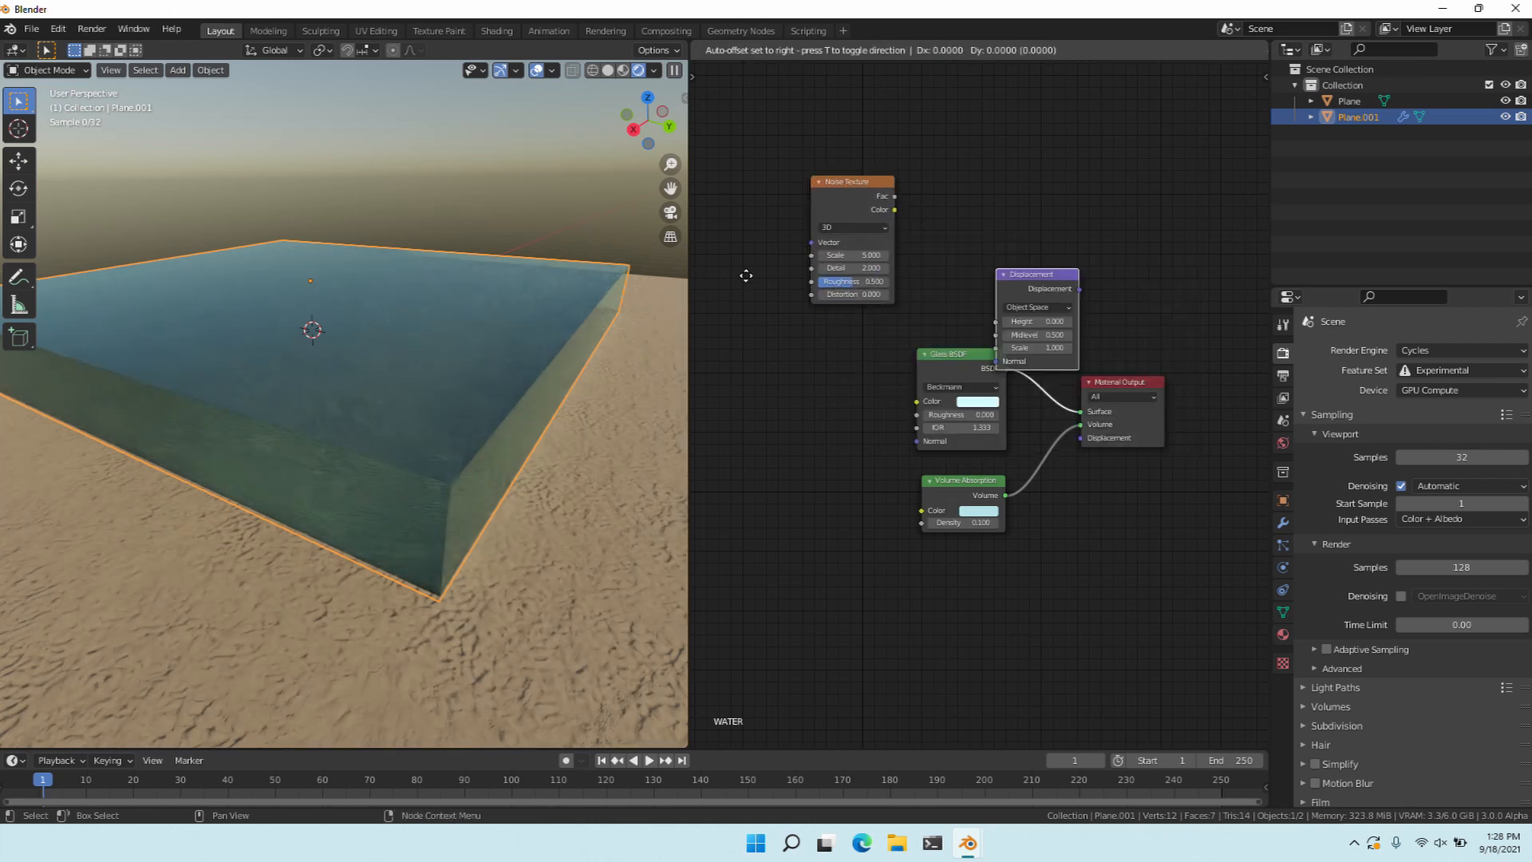
pyautogui.click(728, 205)
pyautogui.moveTo(635, 197); pyautogui.dragTo(721, 254)
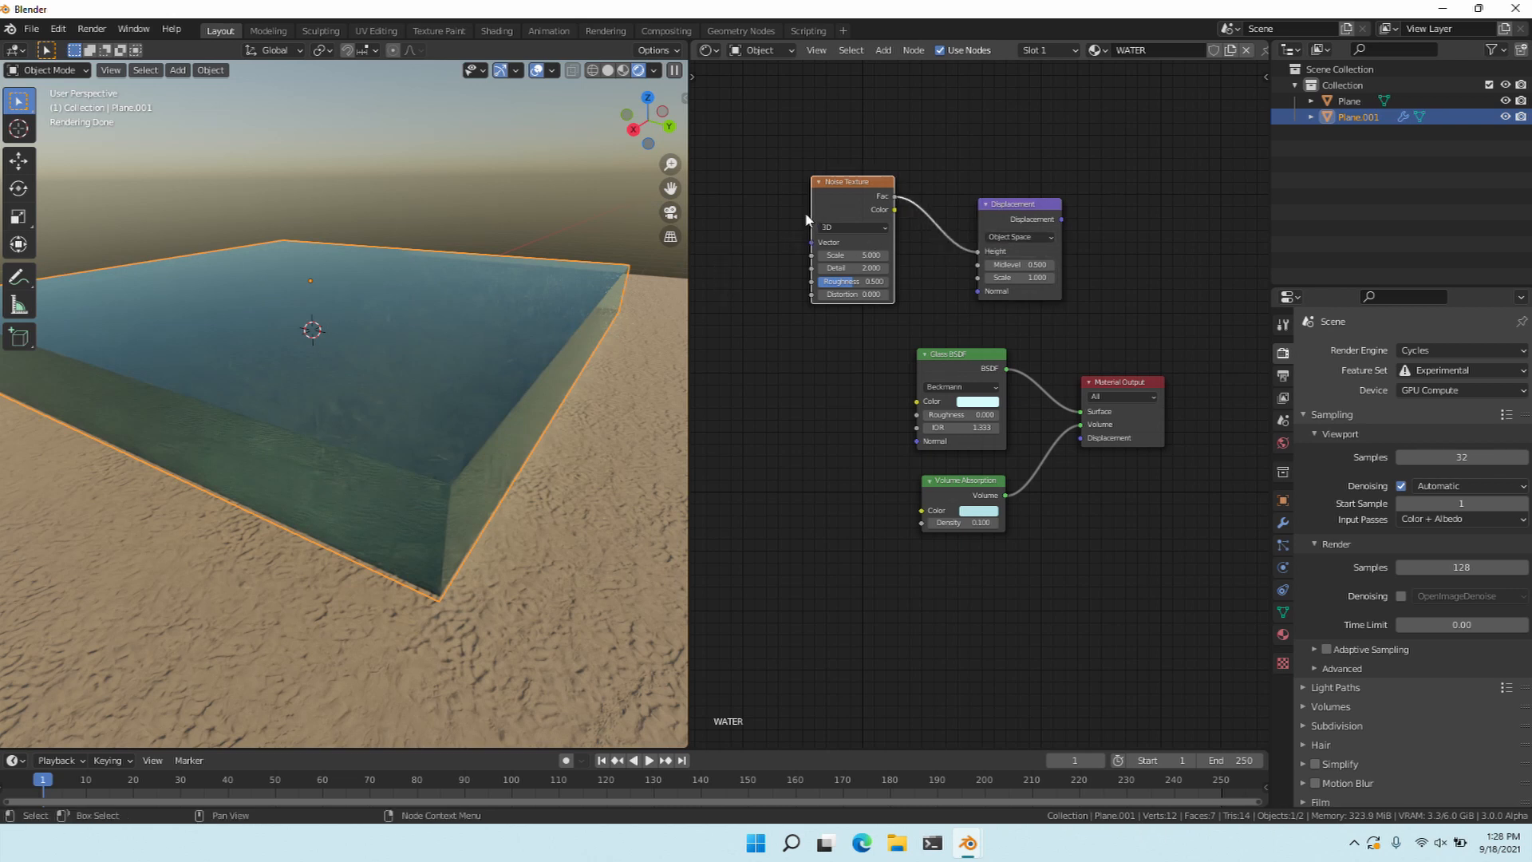
# Set the Displacement node to World Space, connect it to the Material Output's Displacement input and tidy the node positions.
pyautogui.click(1019, 237)
pyautogui.click(1019, 264)
pyautogui.press('g')
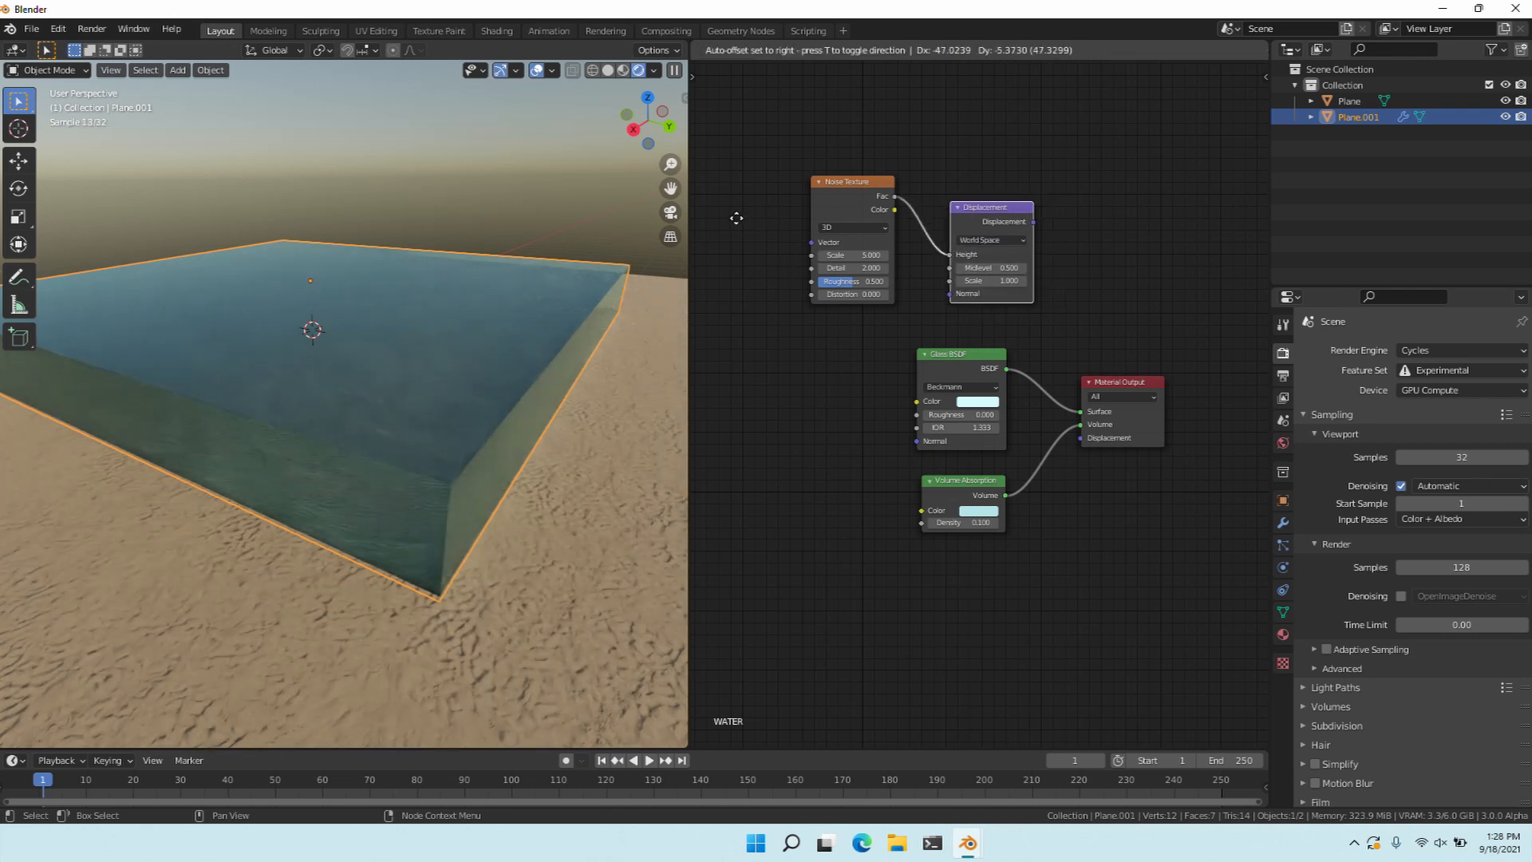
pyautogui.moveTo(736, 218); pyautogui.dragTo(824, 436)
pyautogui.moveTo(859, 237); pyautogui.dragTo(816, 250)
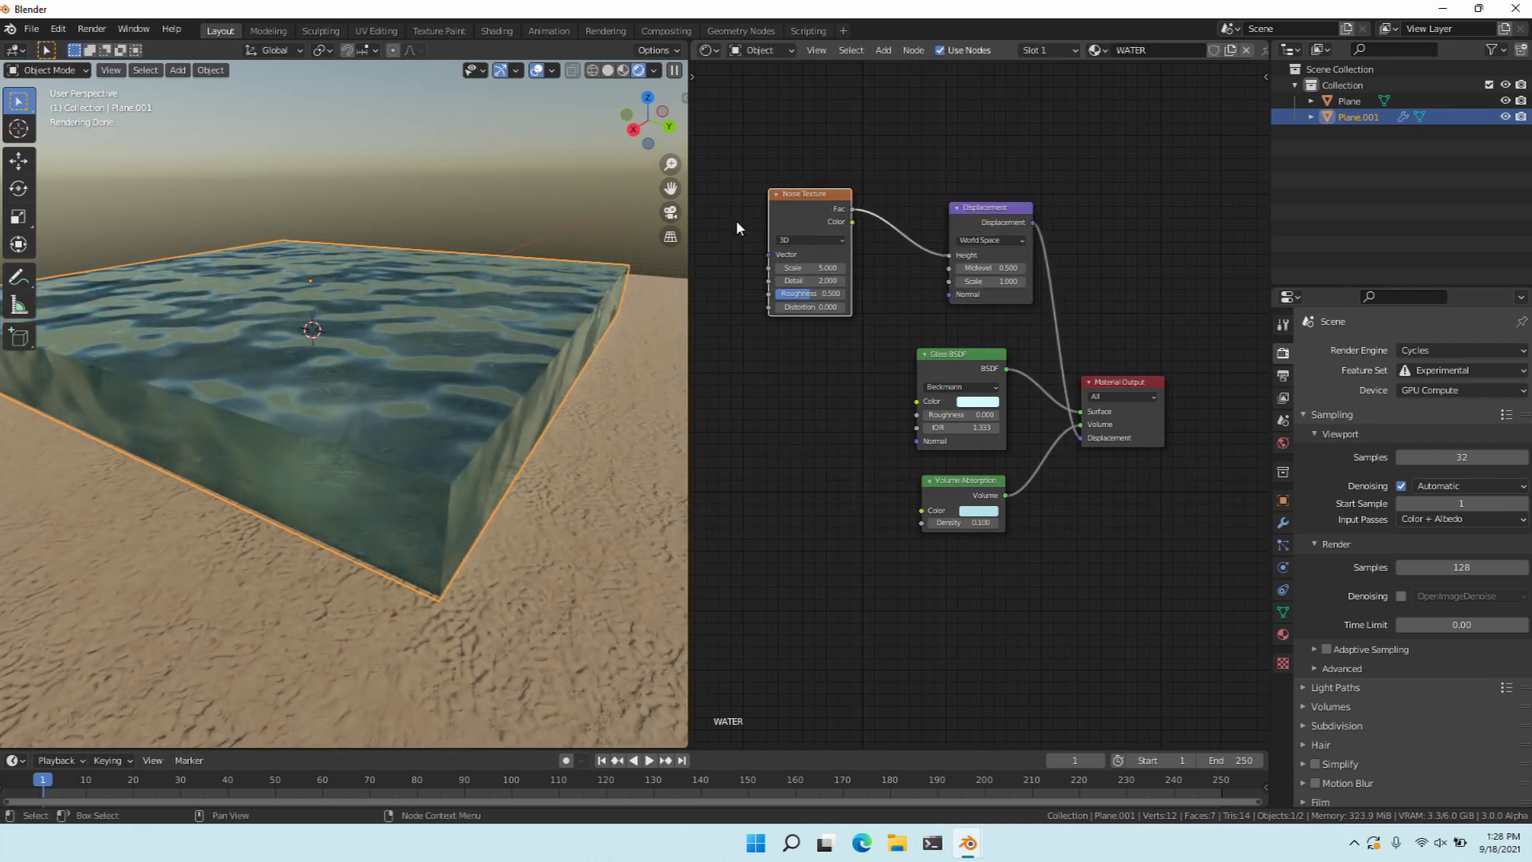
pyautogui.moveTo(984, 209); pyautogui.dragTo(953, 227)
# Examine the noise pattern on the water surface from close up and from above.
pyautogui.scroll(5, 266, 362)
pyautogui.moveTo(257, 360)
pyautogui.mouseDown(button='middle')
pyautogui.moveTo(250, 374)
pyautogui.moveTo(254, 355)
pyautogui.mouseUp(button='middle')
pyautogui.scroll(-2, 250, 372)
pyautogui.scroll(1, 252, 355)
pyautogui.scroll(-1, 254, 356)
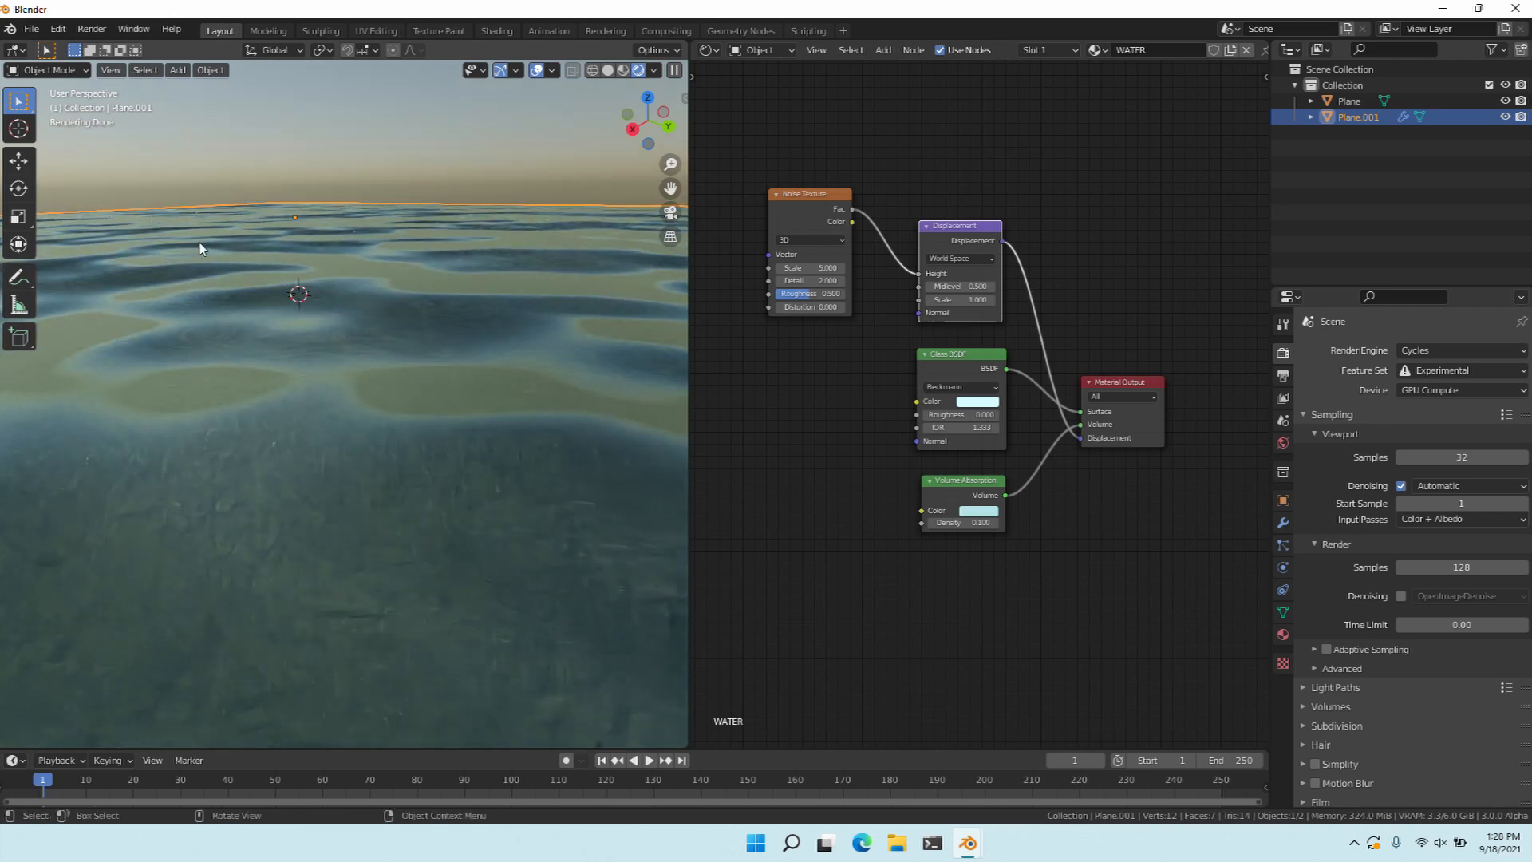
pyautogui.scroll(-4, 156, 389)
pyautogui.moveTo(156, 391); pyautogui.dragTo(155, 418, button='middle')
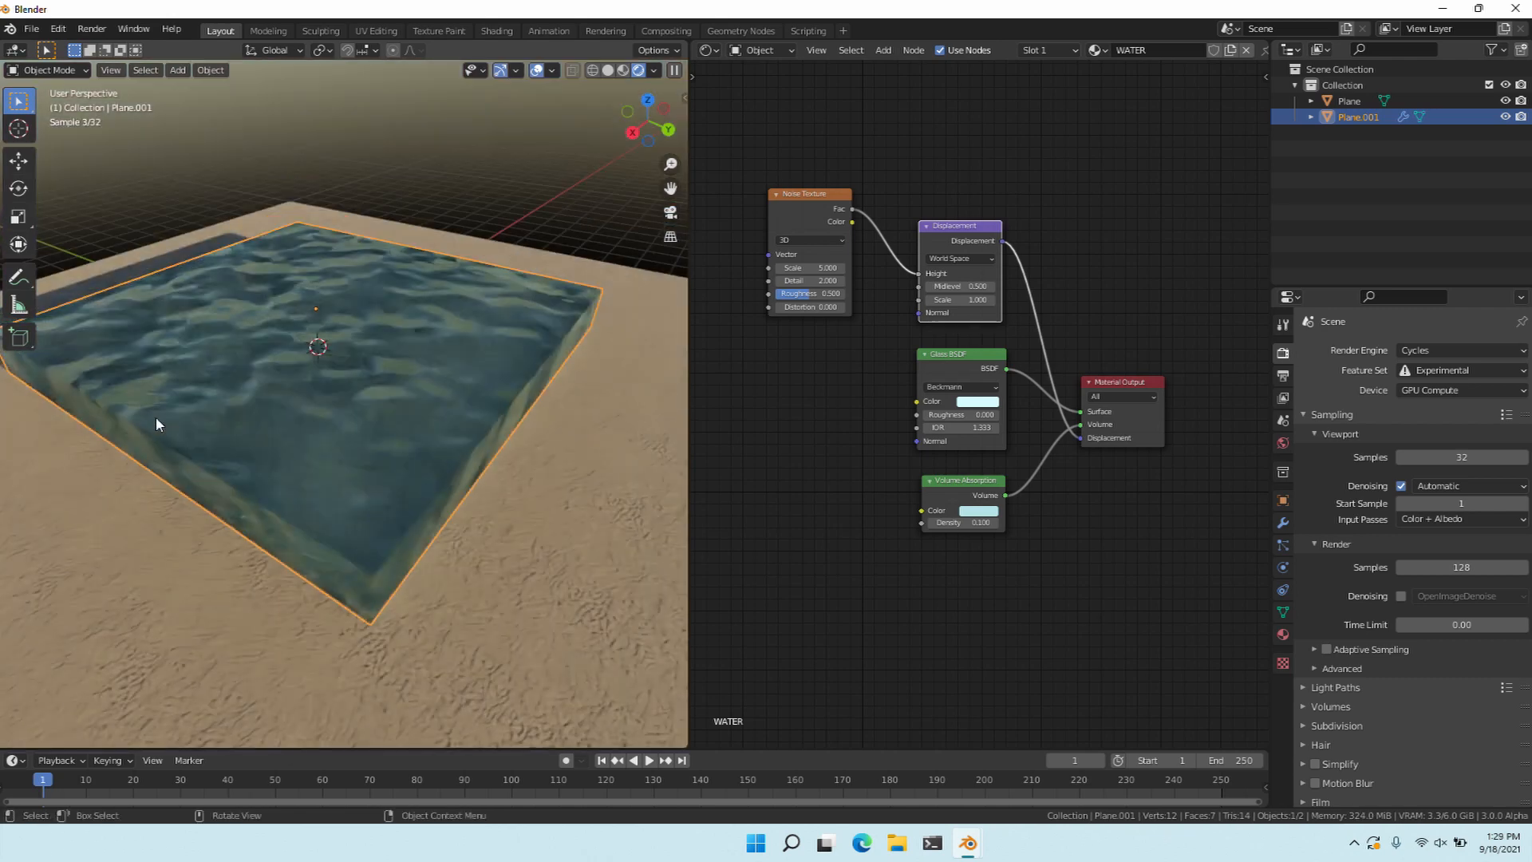
pyautogui.scroll(3, 164, 439)
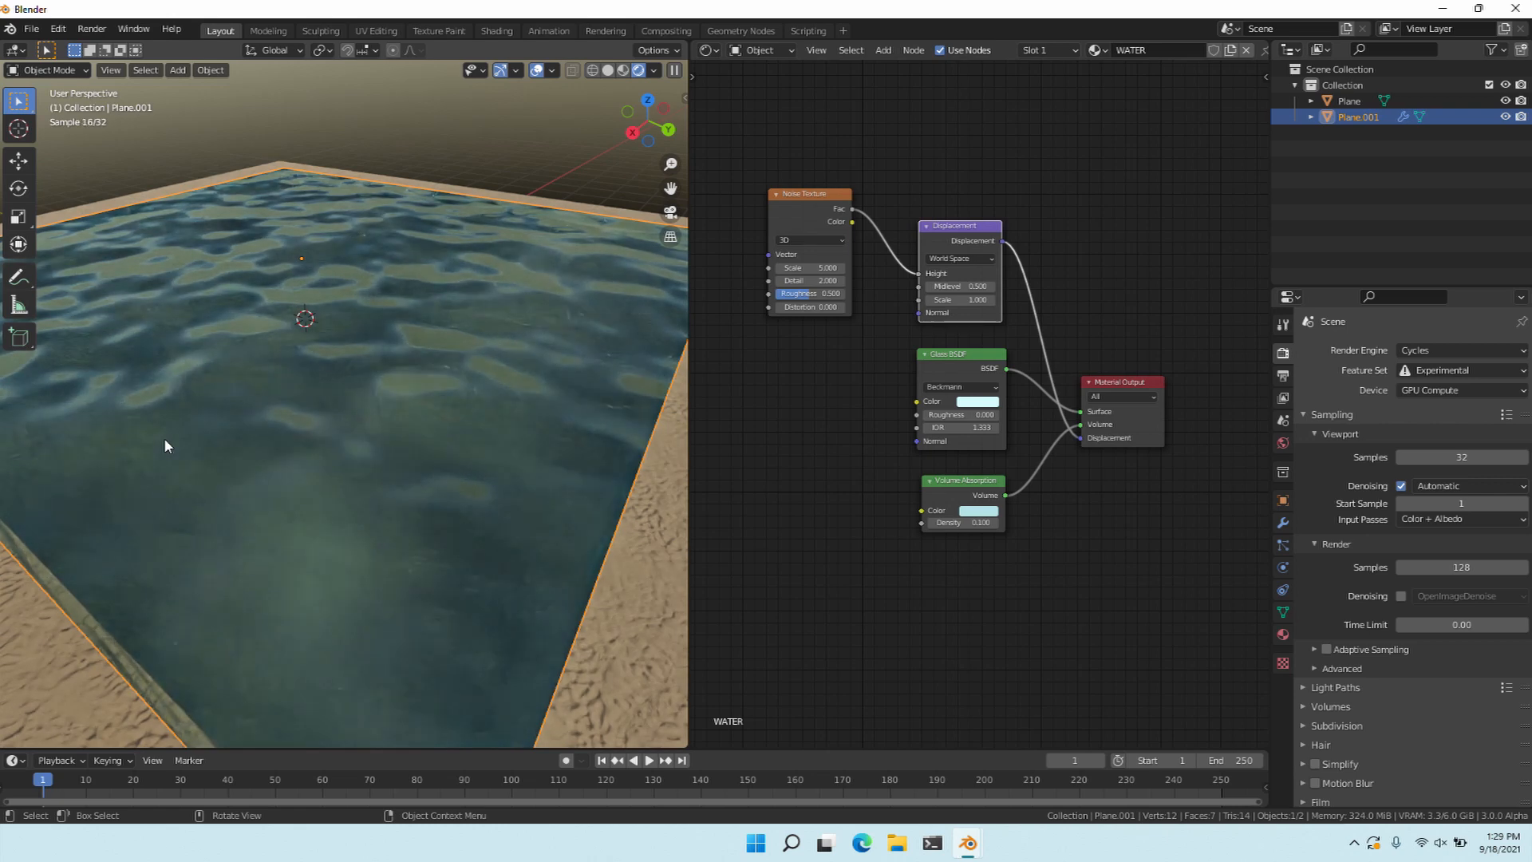
pyautogui.scroll(-1, 166, 443)
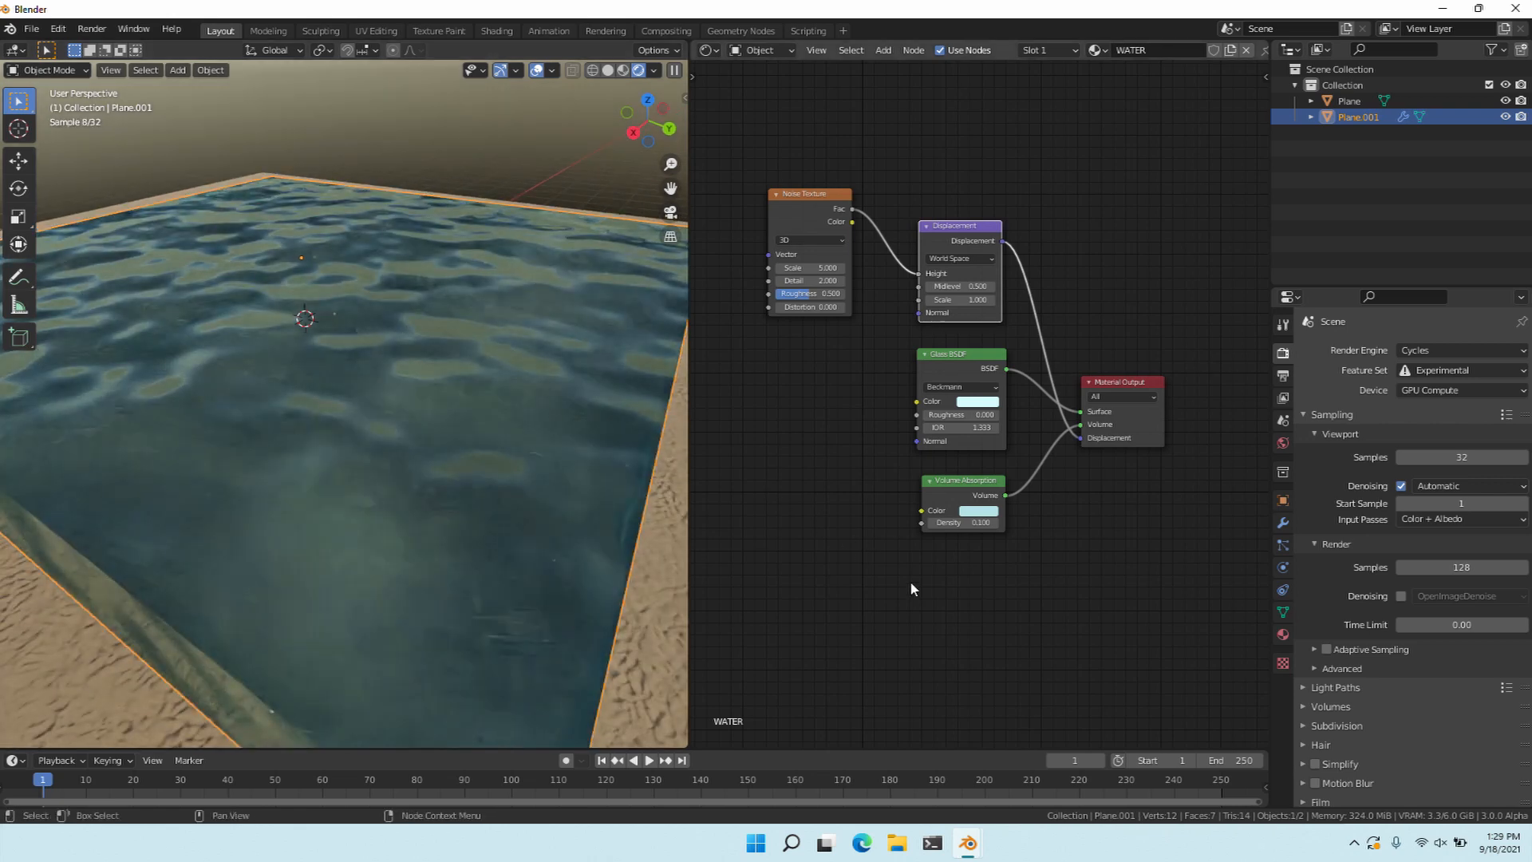
# Set the WATER material's surface displacement method to Displacement Only.
pyautogui.click(1283, 635)
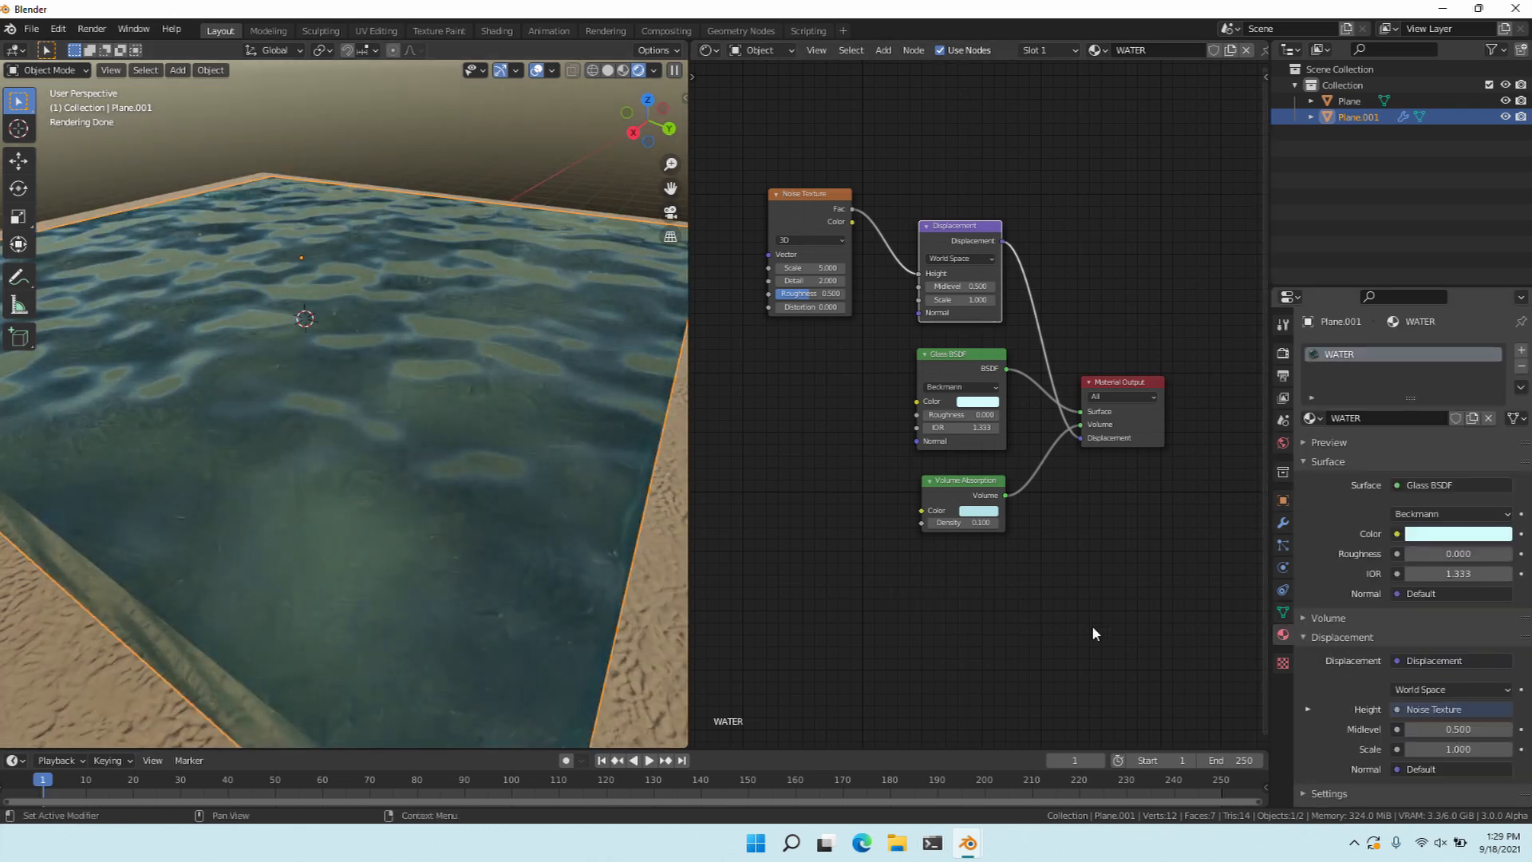
pyautogui.scroll(-2, 1364, 634)
pyautogui.click(1329, 740)
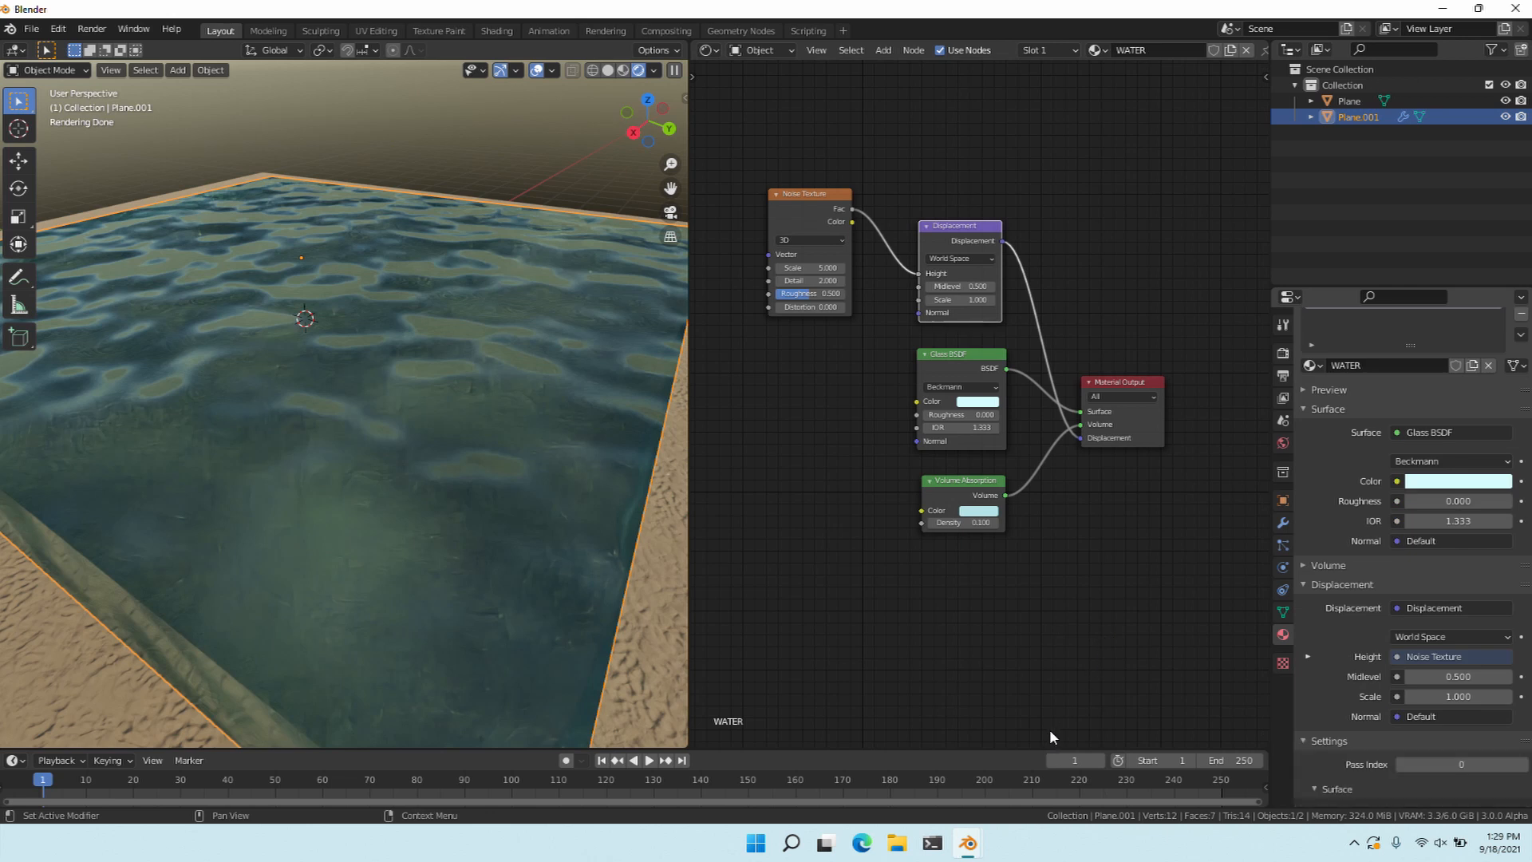
pyautogui.scroll(-5, 1356, 702)
pyautogui.click(1460, 632)
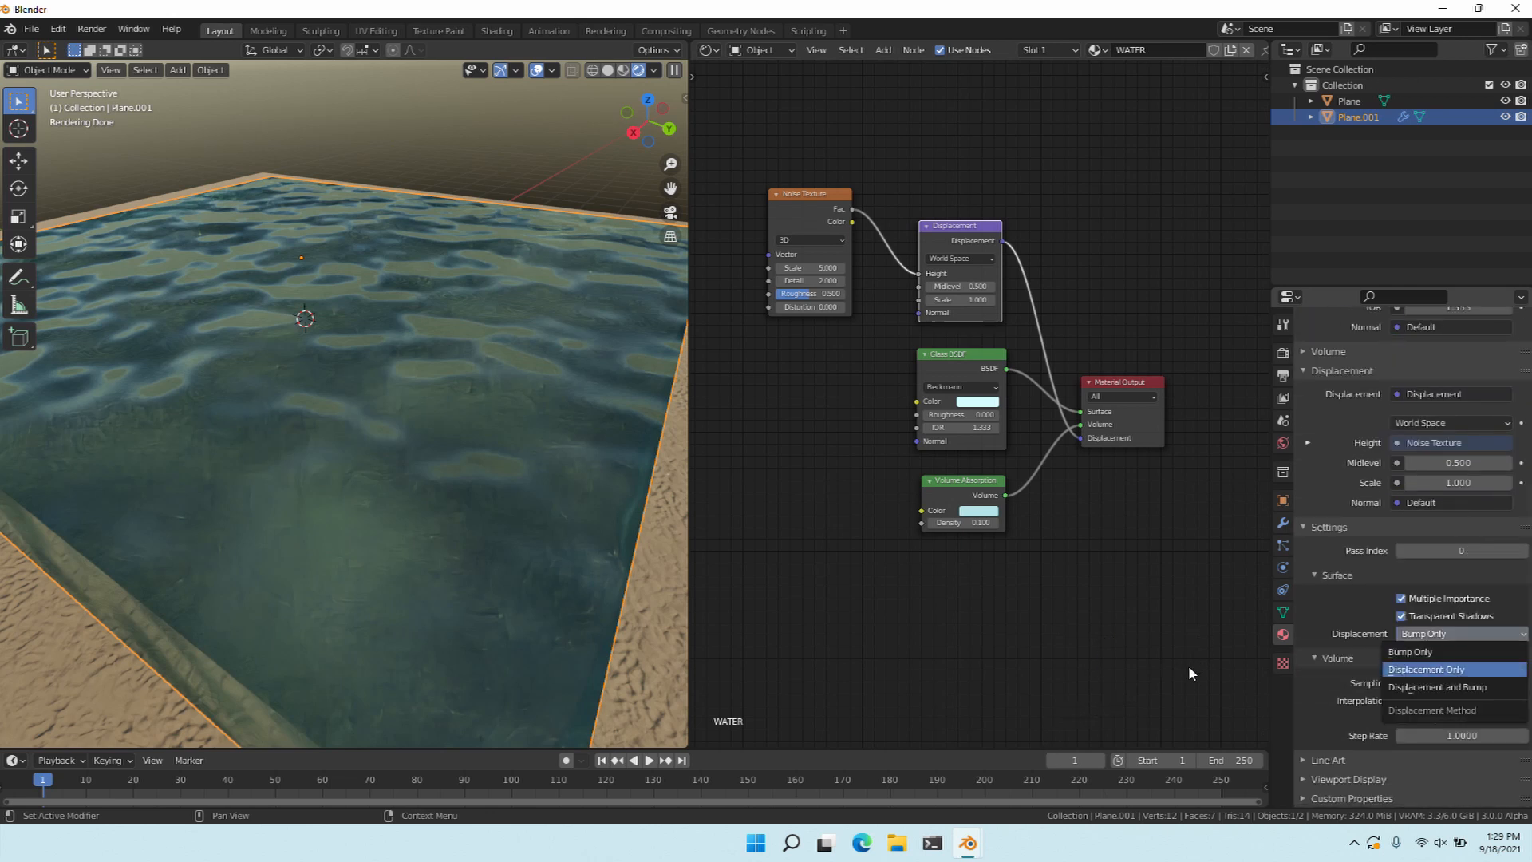
pyautogui.click(1426, 668)
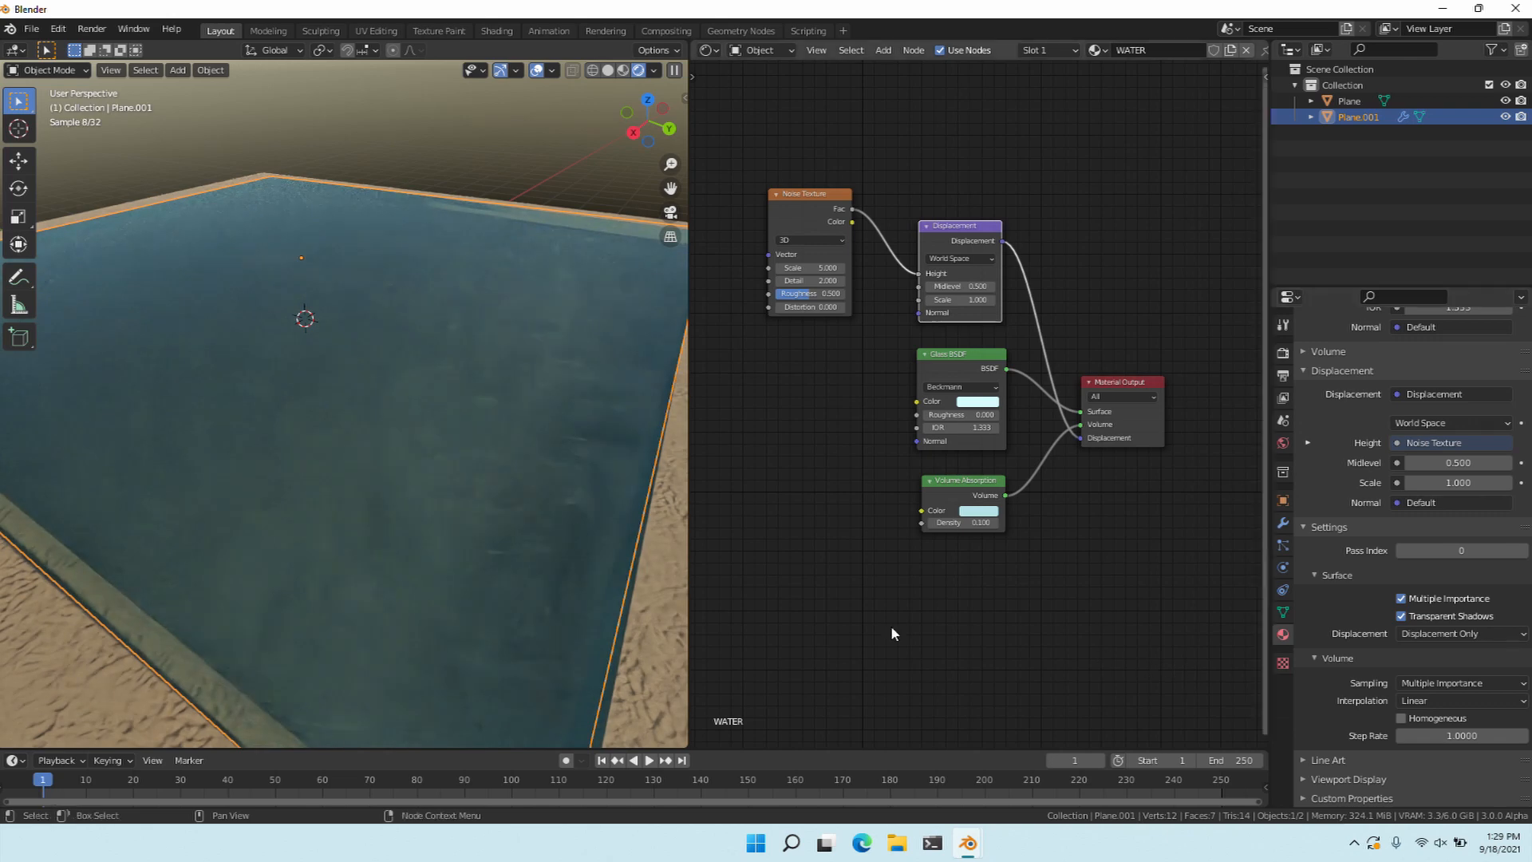
# Add a Subdivision Surface modifier to the water plane, using Simple mode with Adaptive Subdivision enabled.
pyautogui.moveTo(261, 482); pyautogui.dragTo(220, 499, button='middle')
pyautogui.click(1283, 522)
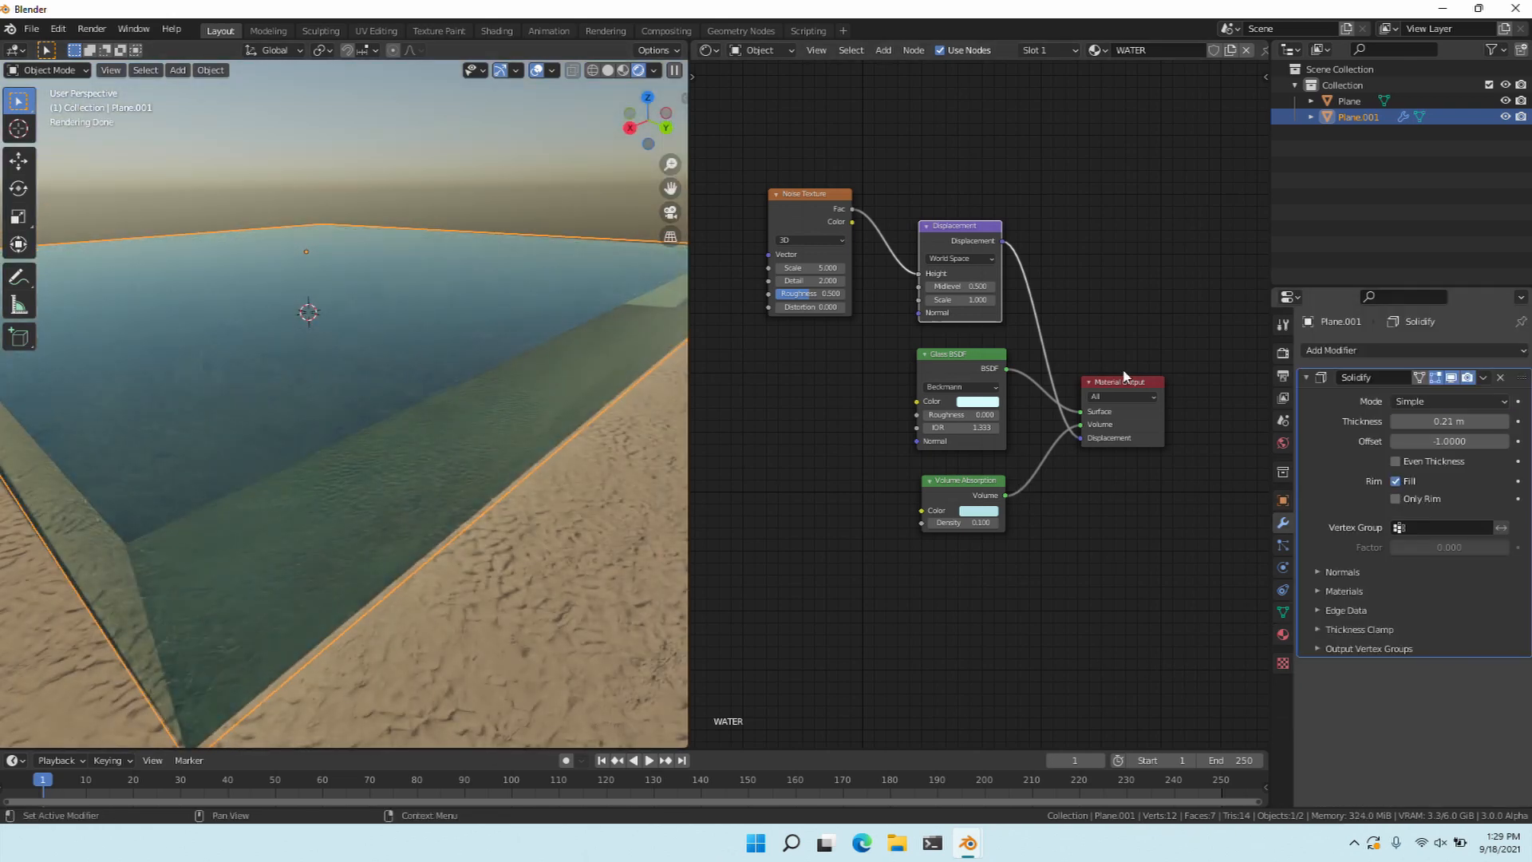
pyautogui.click(1356, 351)
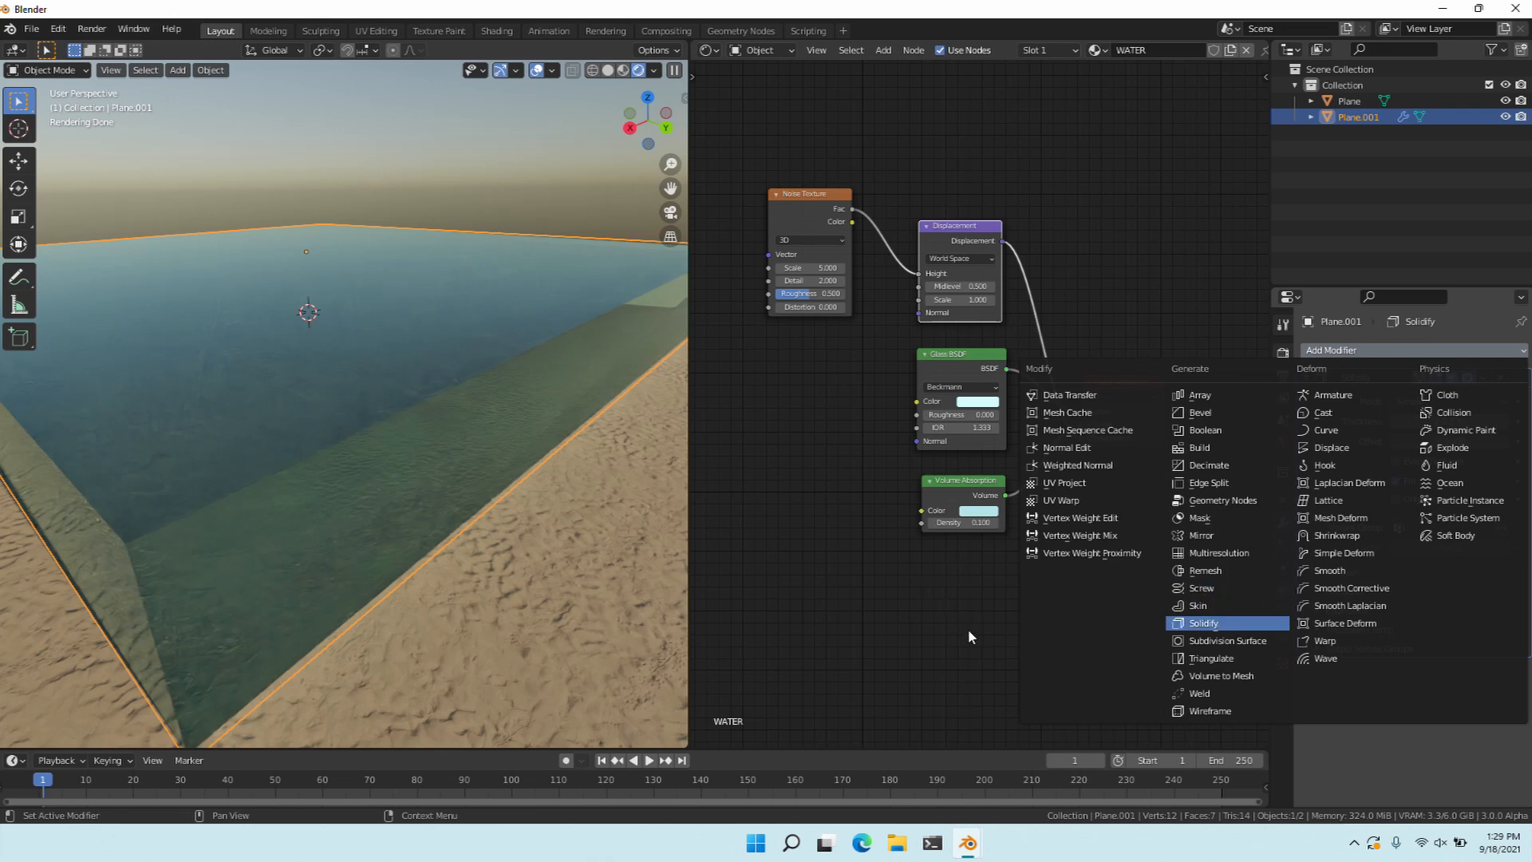
pyautogui.press('Down')
pyautogui.press('Return')
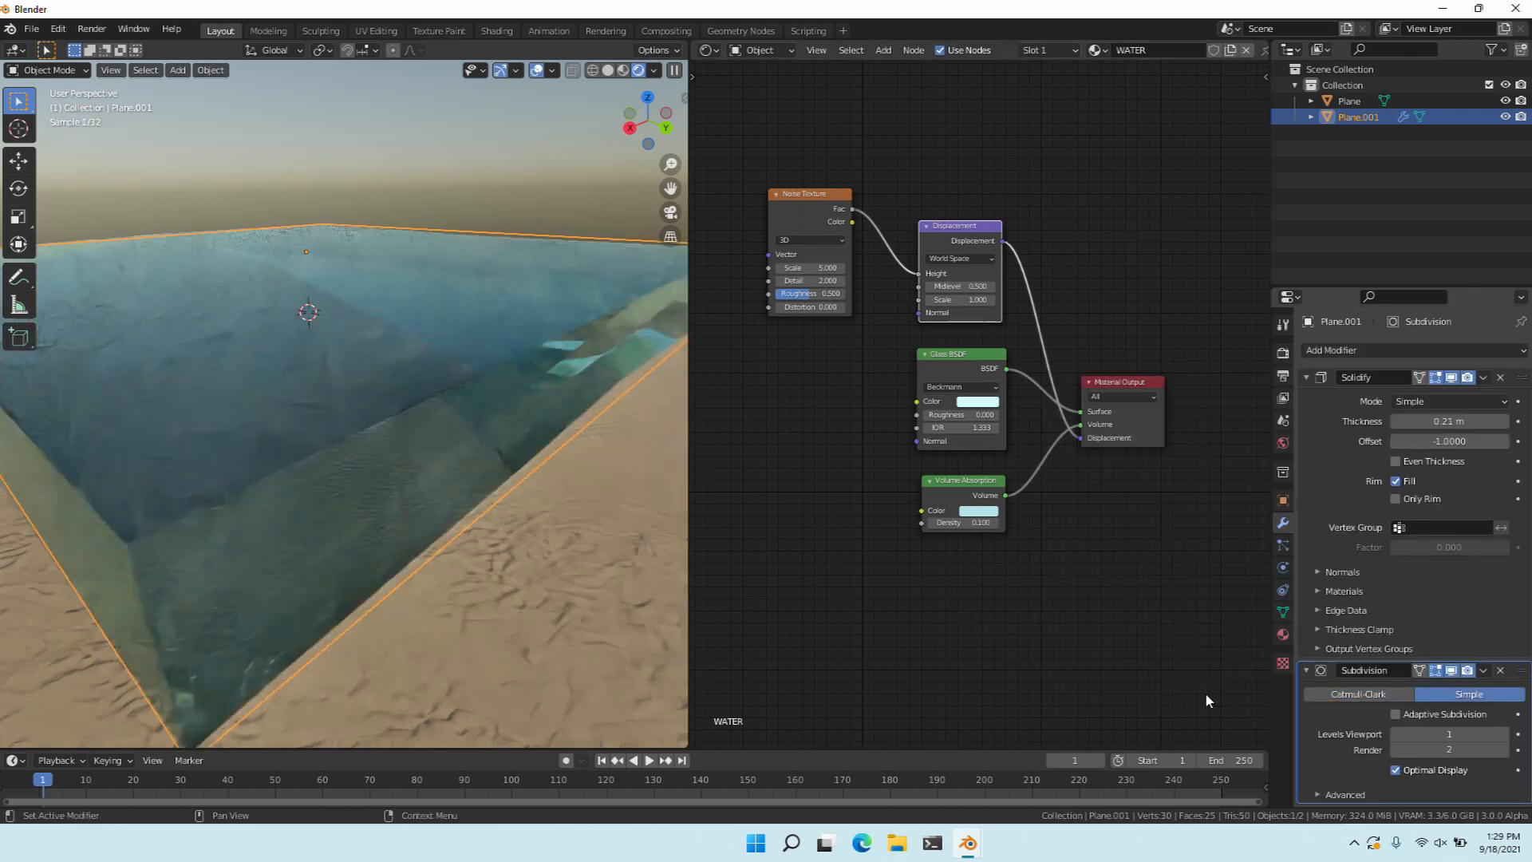
pyautogui.click(1394, 714)
pyautogui.moveTo(301, 378)
pyautogui.mouseDown(button='middle')
pyautogui.moveTo(316, 405)
pyautogui.moveTo(293, 399)
pyautogui.mouseUp(button='middle')
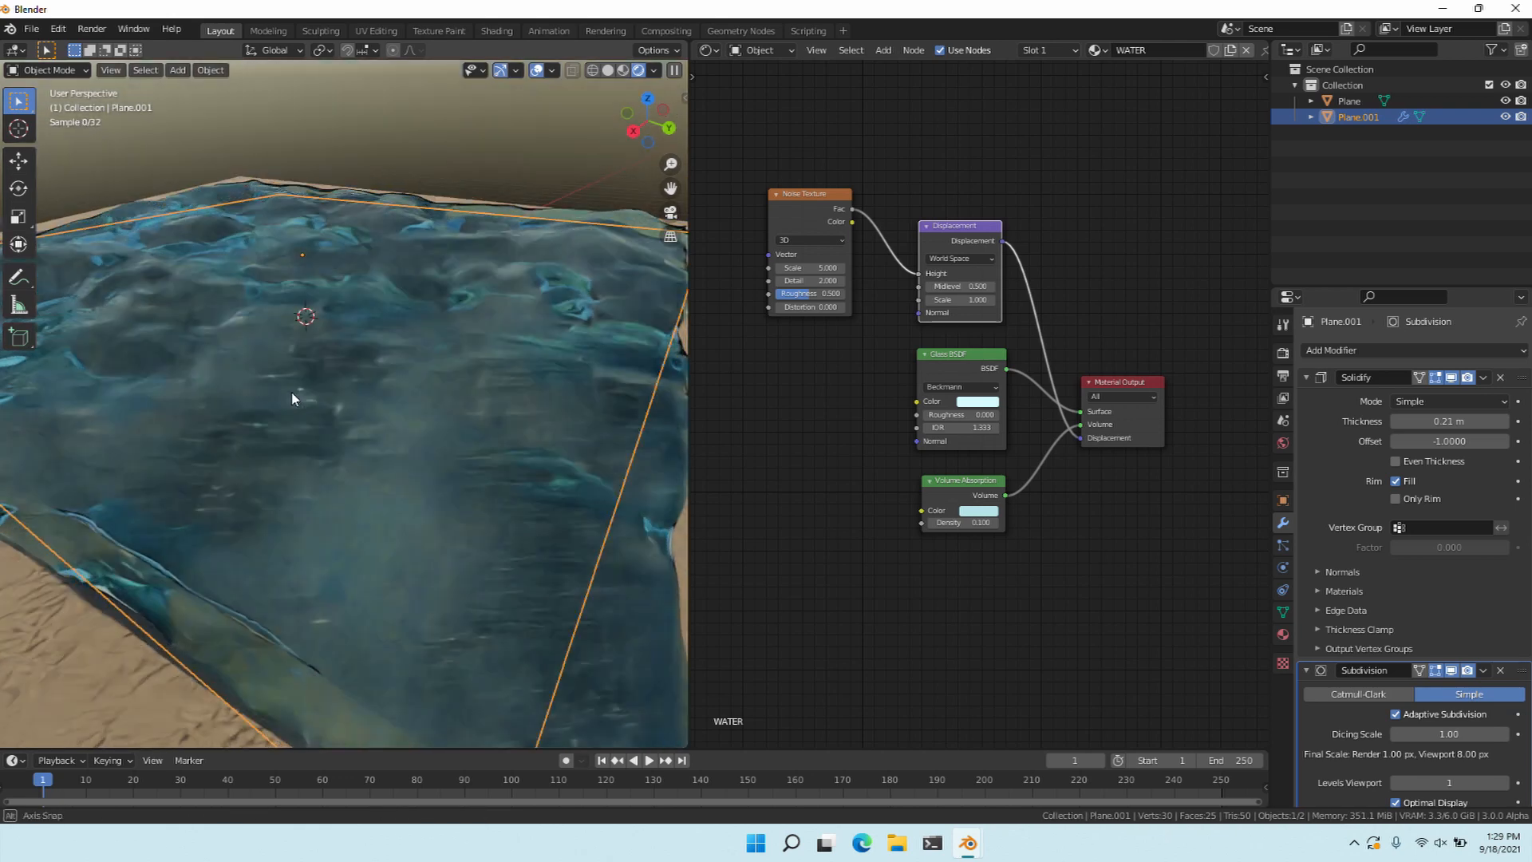
# Set the Displacement node's Scale to 0.125 and check the wave height on the water.
pyautogui.click(960, 300)
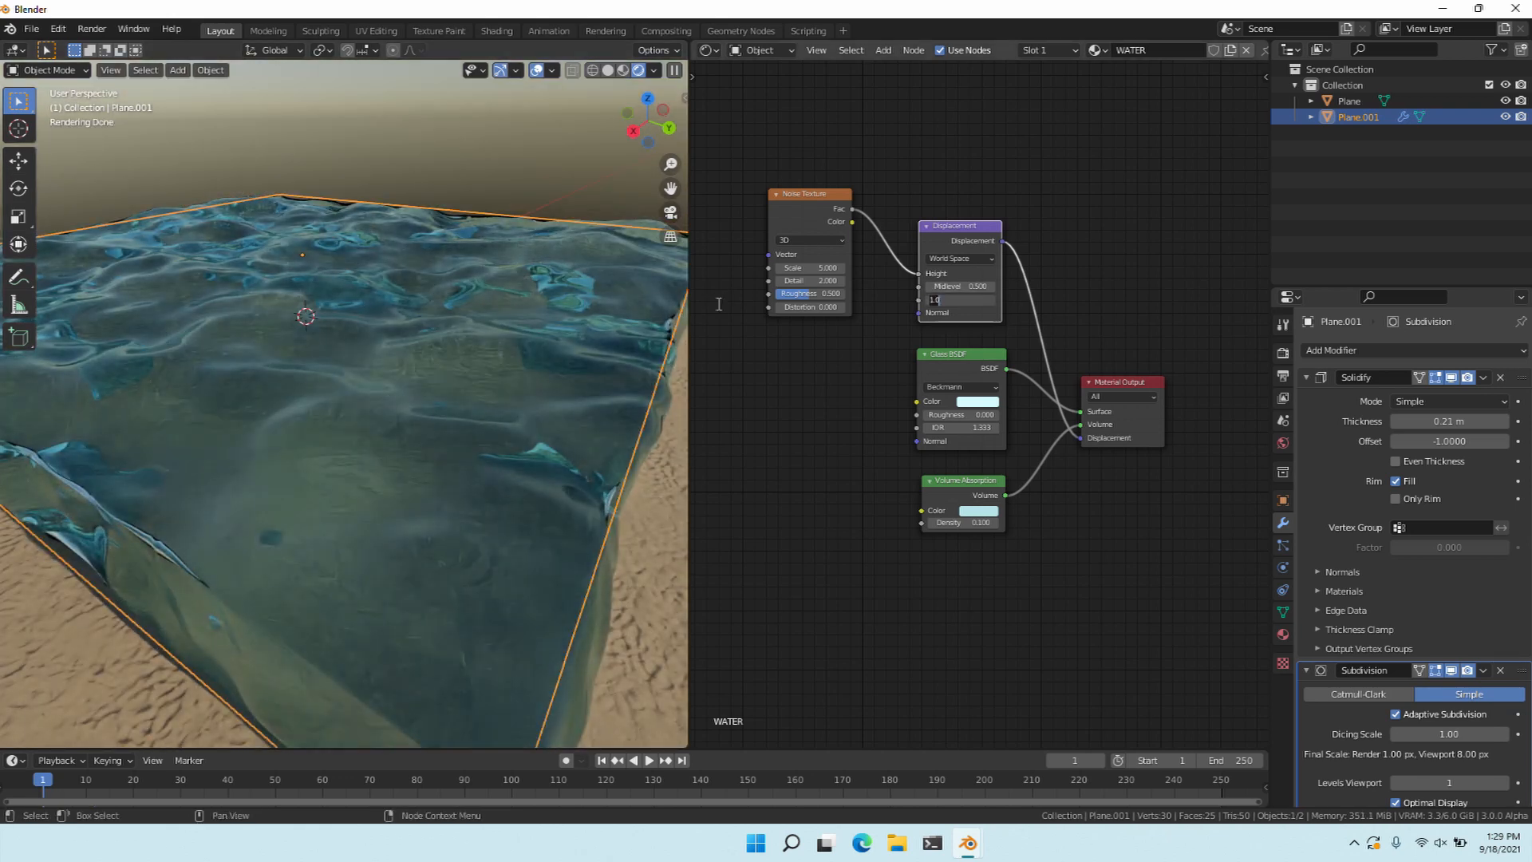
pyautogui.write('0.125')
pyautogui.press('Return')
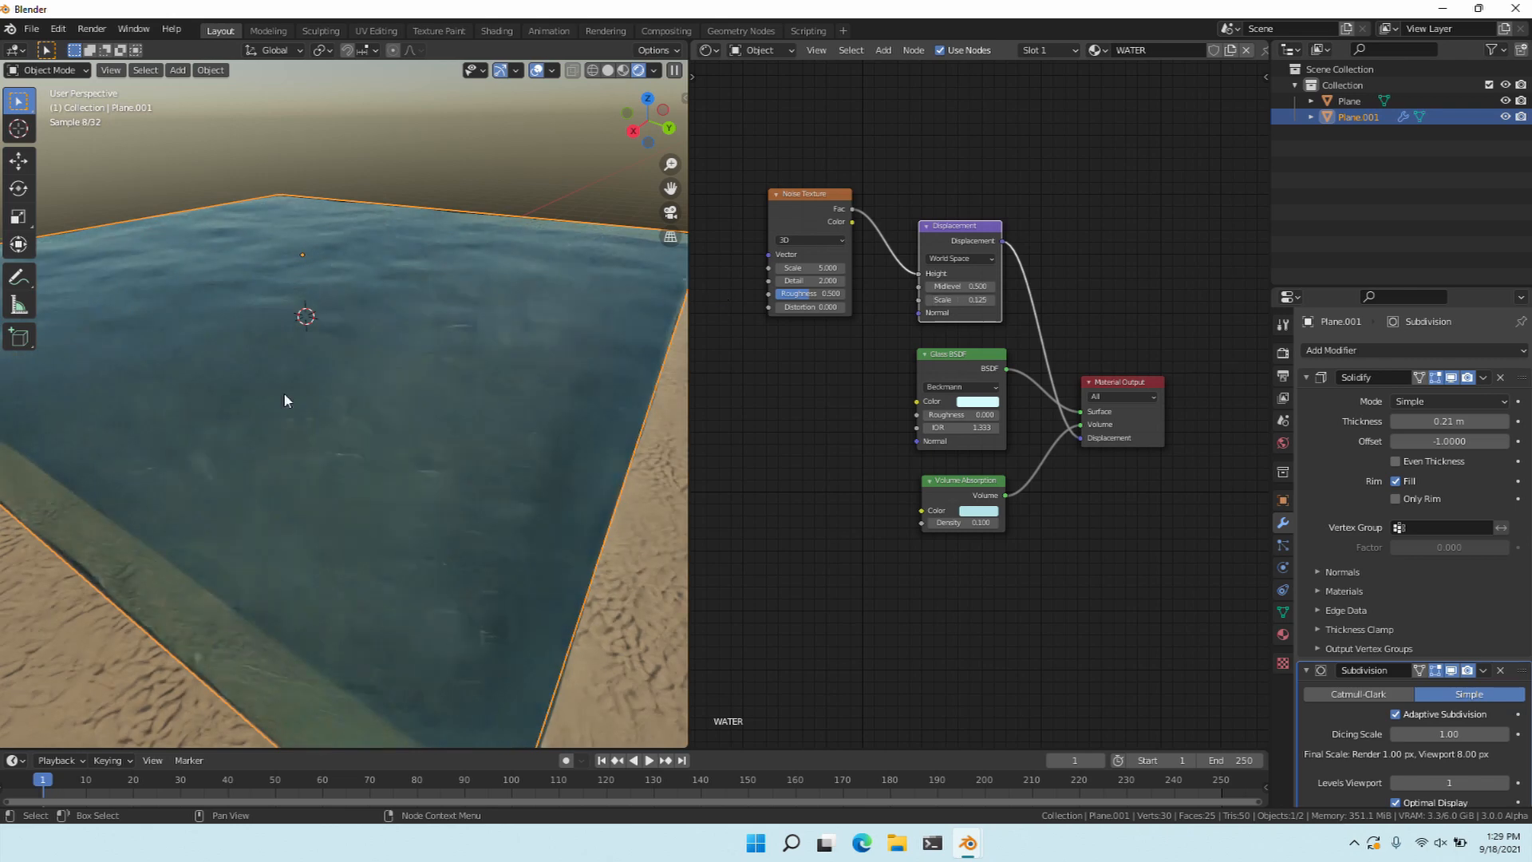
pyautogui.moveTo(194, 399); pyautogui.dragTo(195, 431, button='middle')
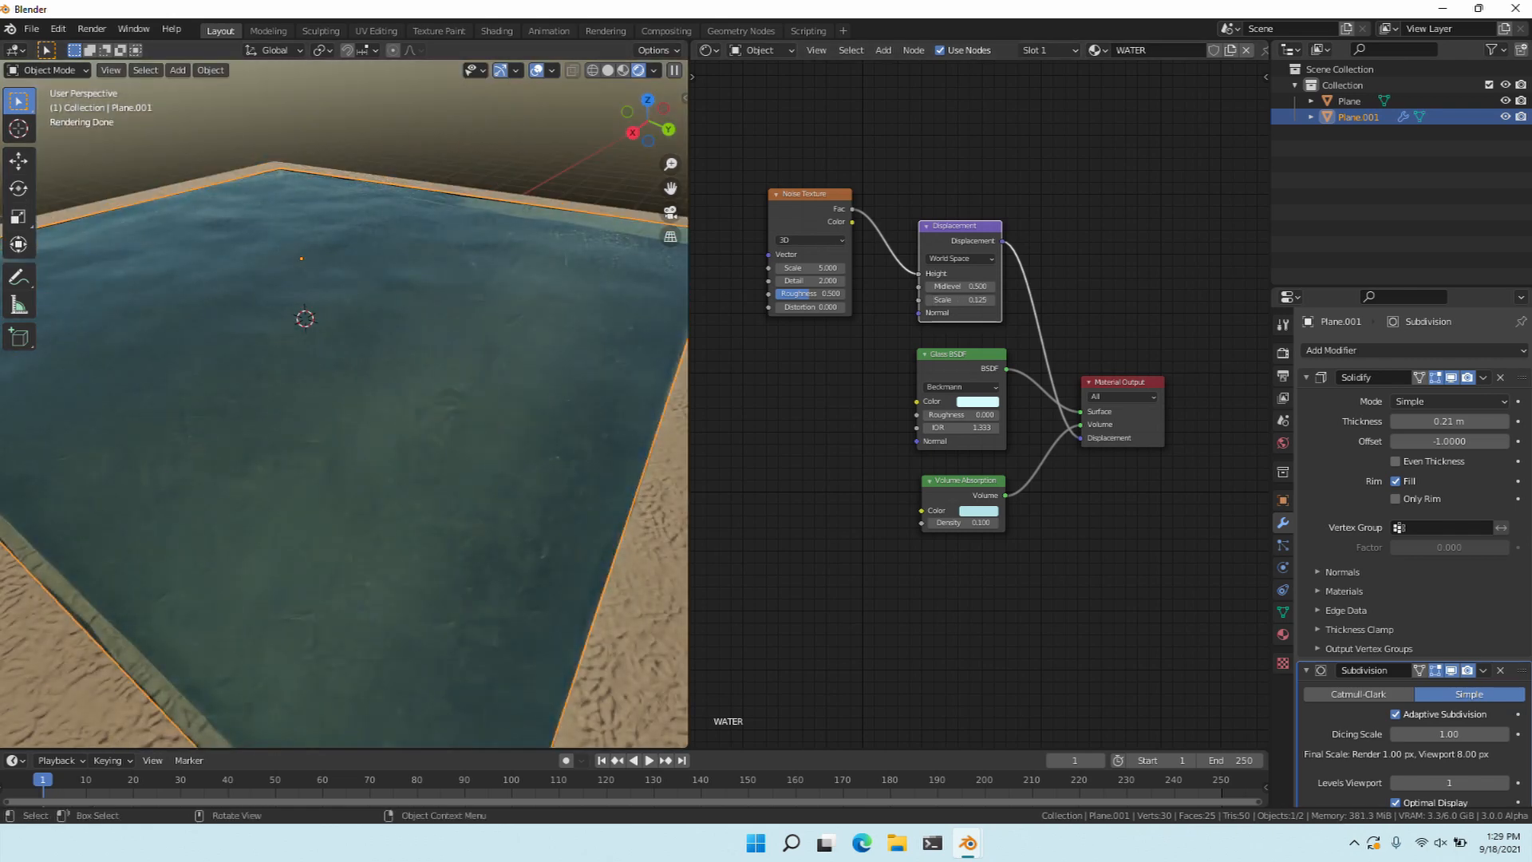
pyautogui.scroll(-5, 193, 433)
pyautogui.moveTo(193, 433); pyautogui.dragTo(58, 504, button='middle')
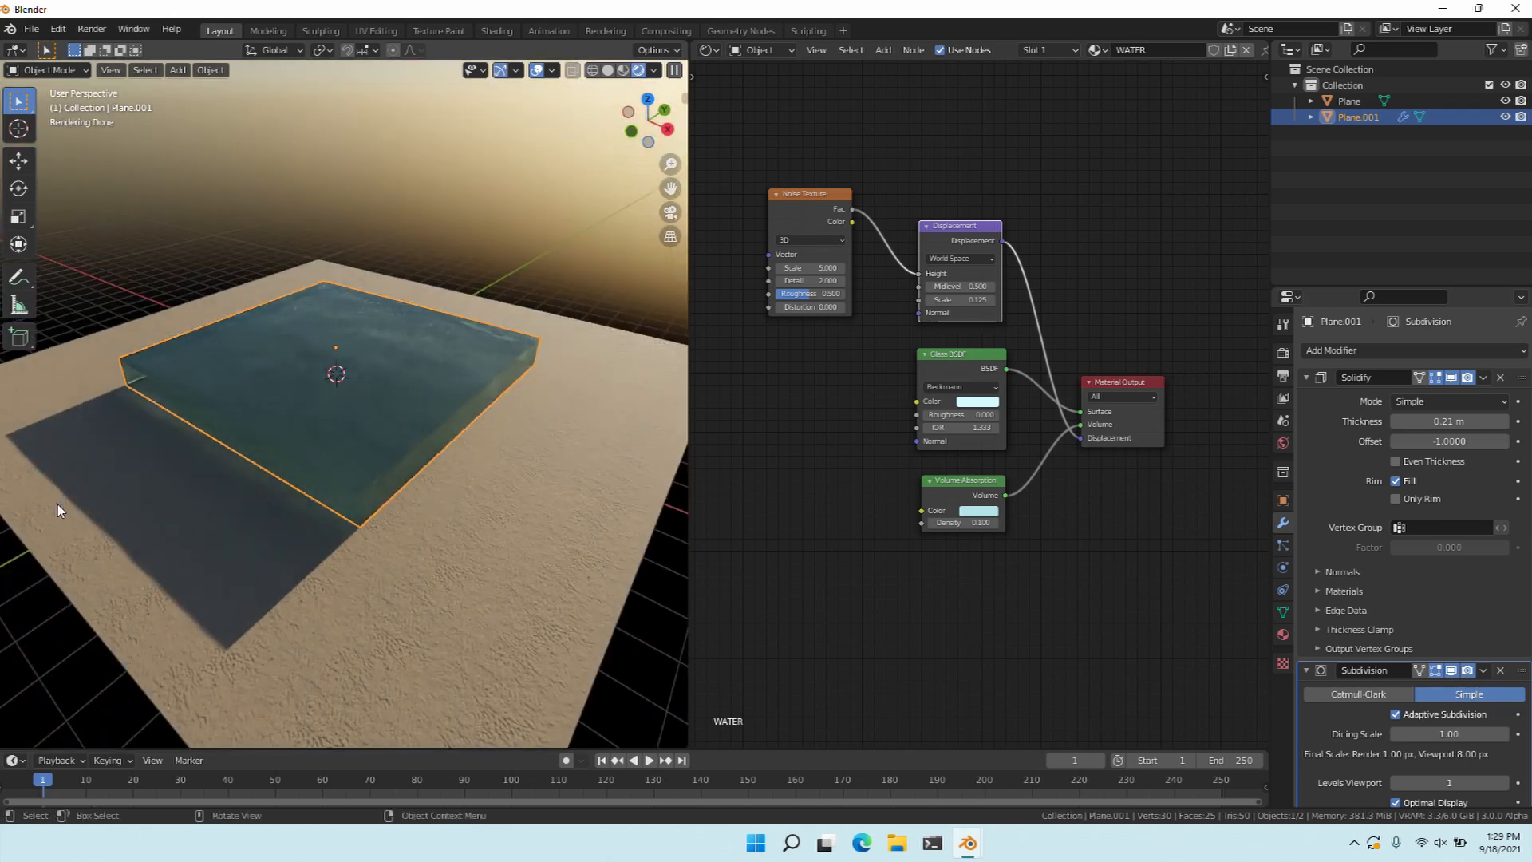
pyautogui.scroll(8, 88, 496)
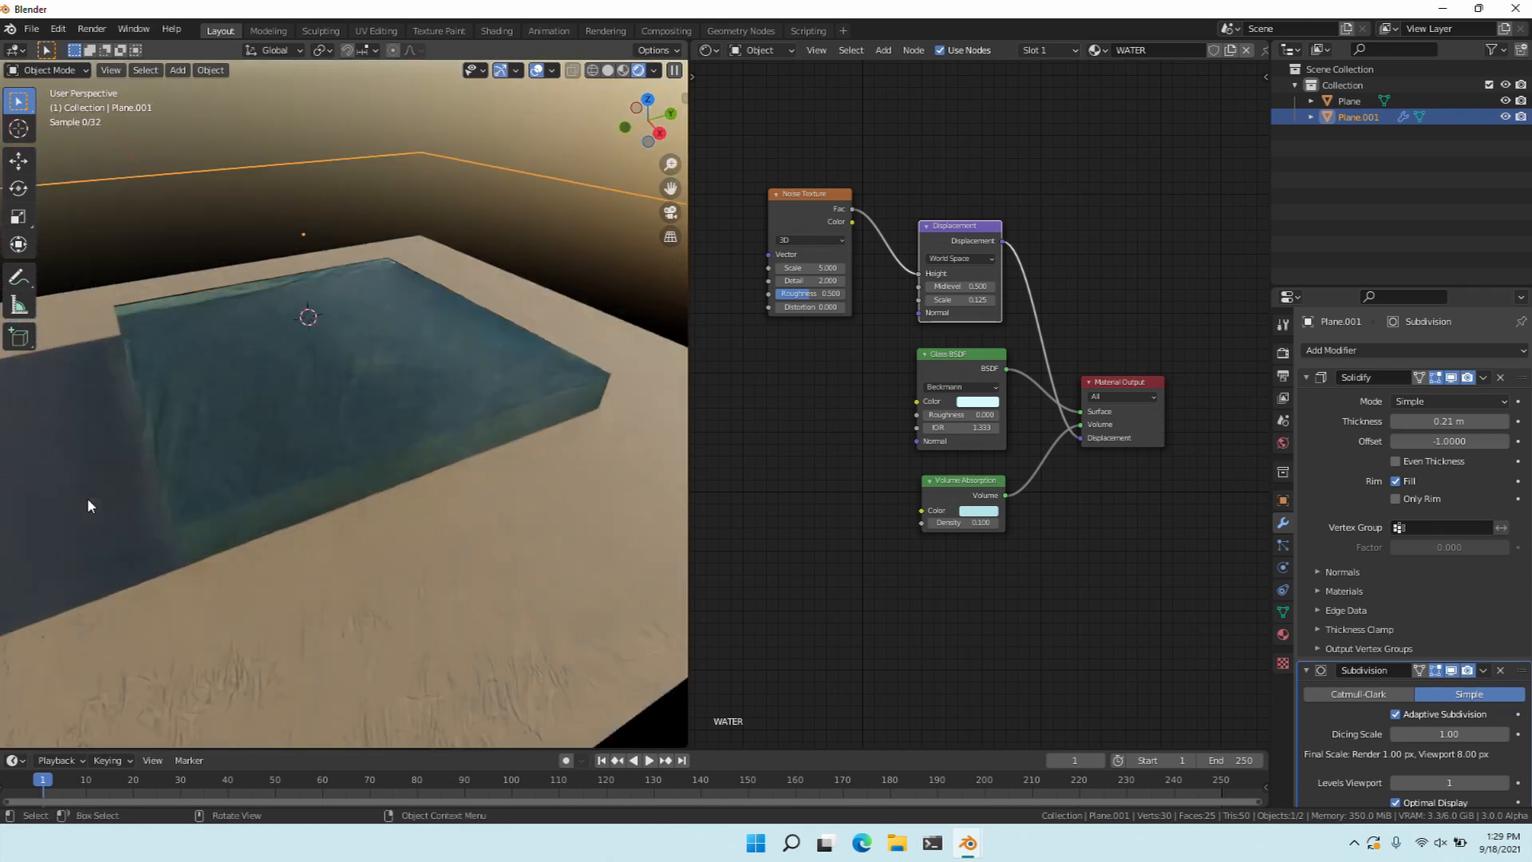
pyautogui.moveTo(115, 488); pyautogui.dragTo(147, 485, button='middle')
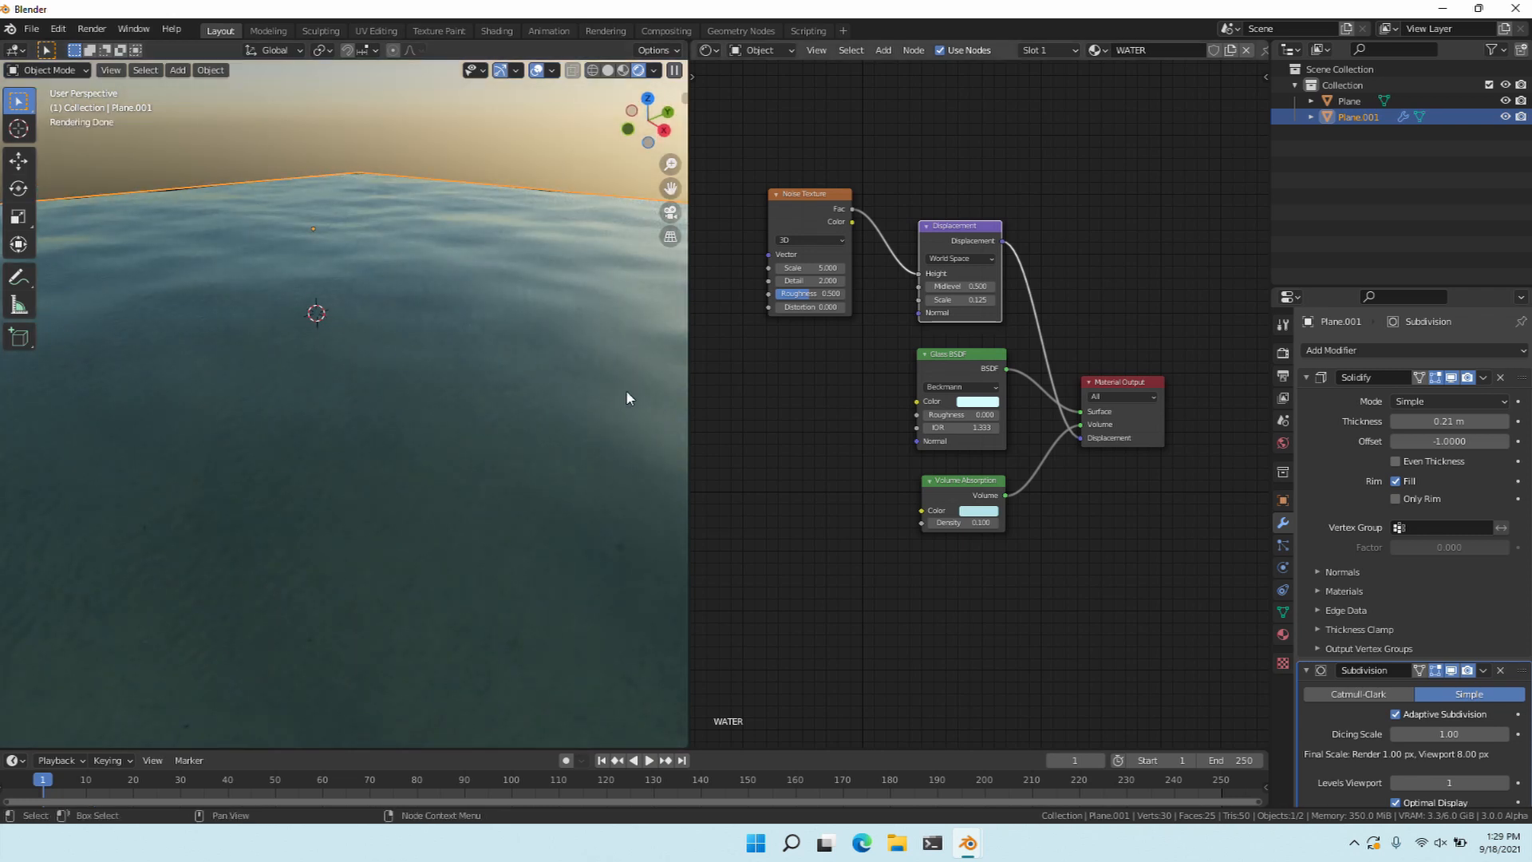
# Add a Bump node, connecting the Noise Texture's Fac to its Height and its output to the Glass BSDF's Normal.
pyautogui.moveTo(832, 196); pyautogui.dragTo(775, 200)
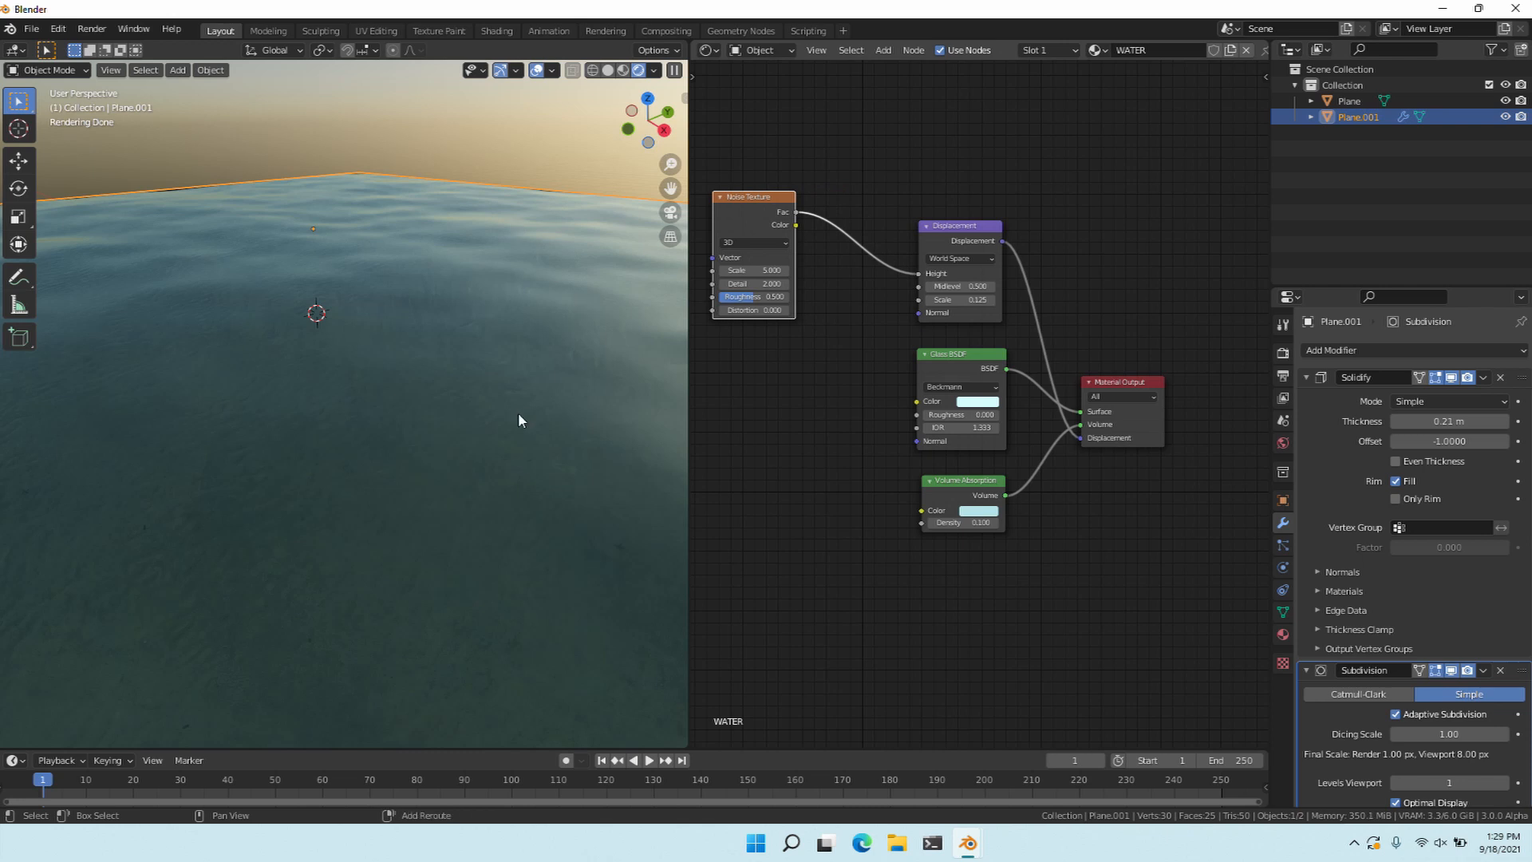
pyautogui.hotkey('shift', 'a')
pyautogui.click(784, 414)
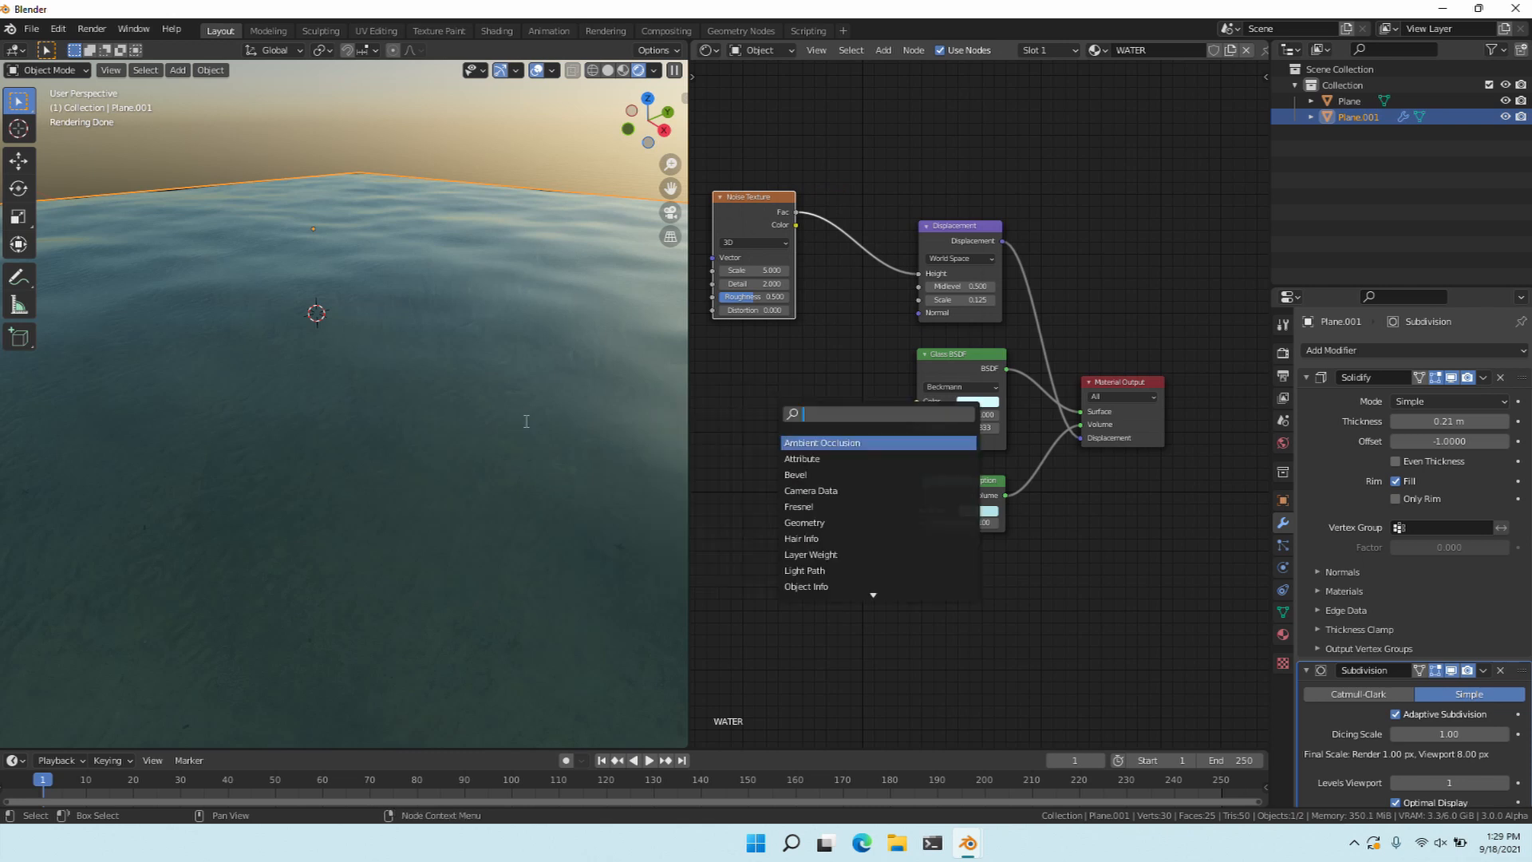
pyautogui.write('bum')
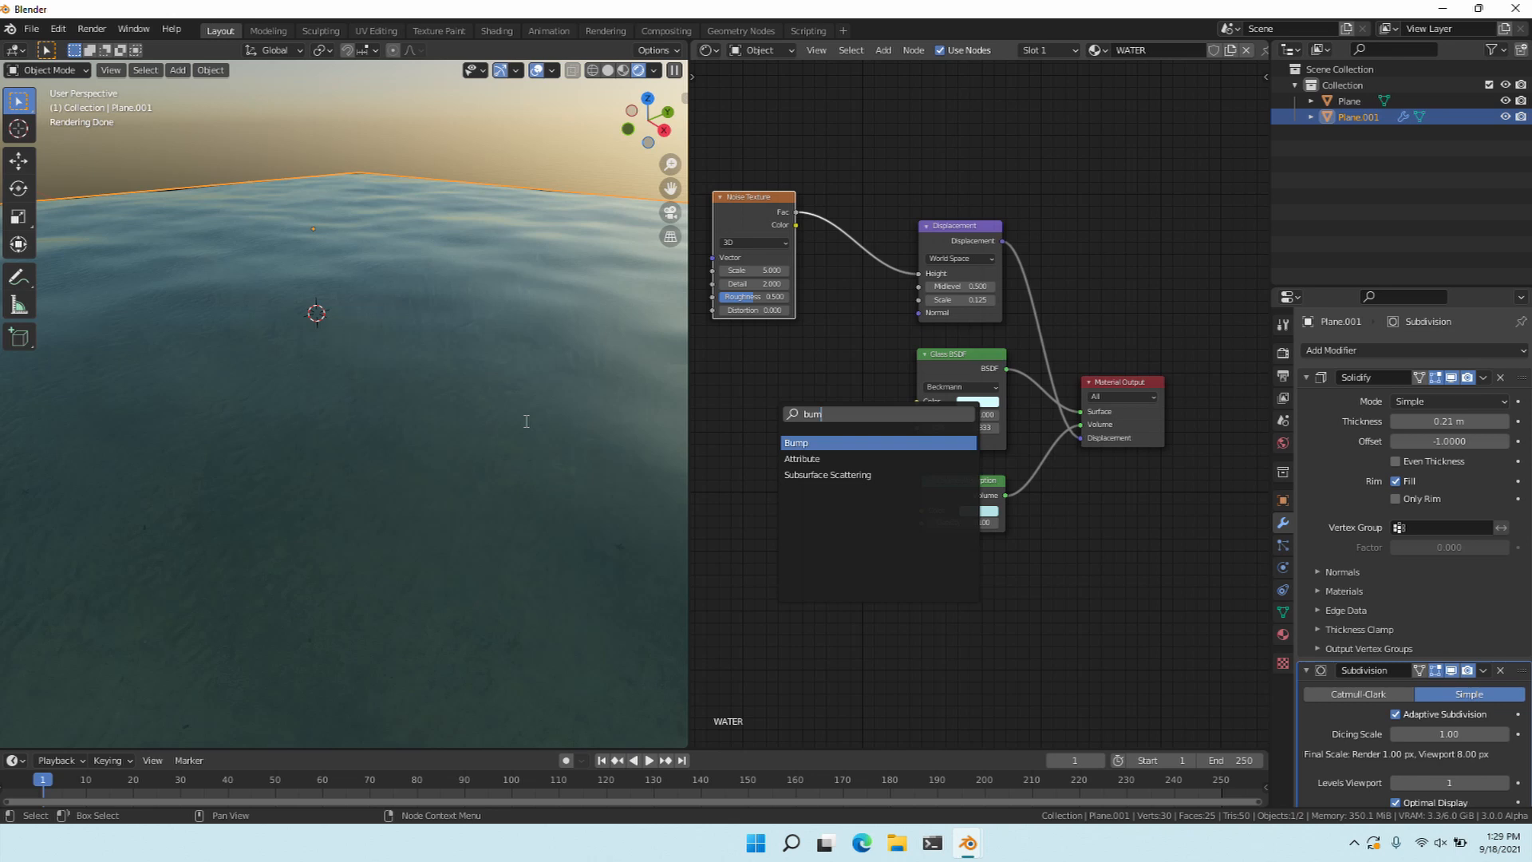
pyautogui.press('Return')
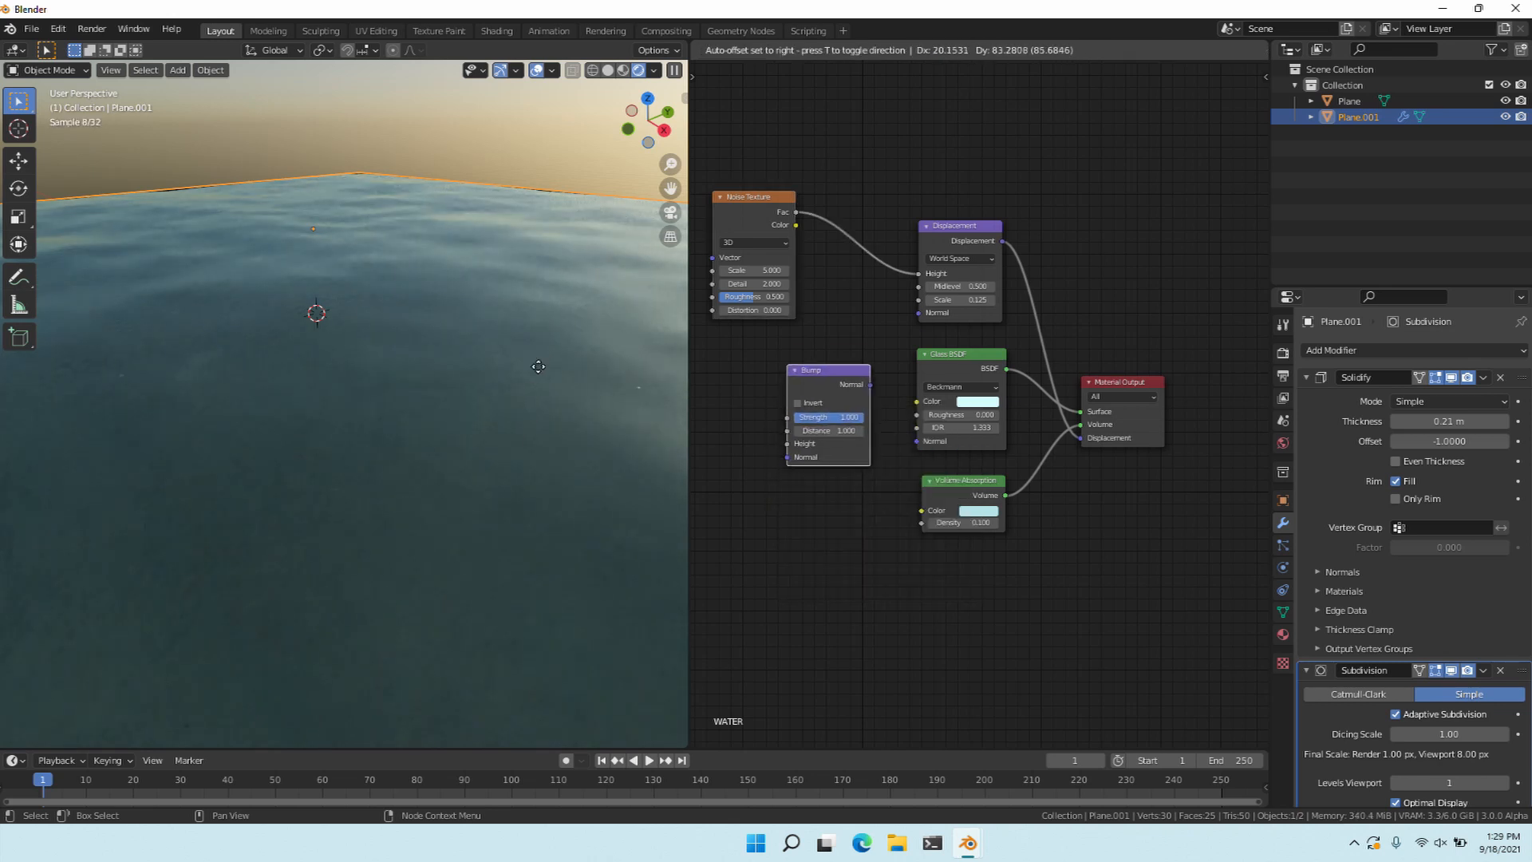
pyautogui.click(621, 384)
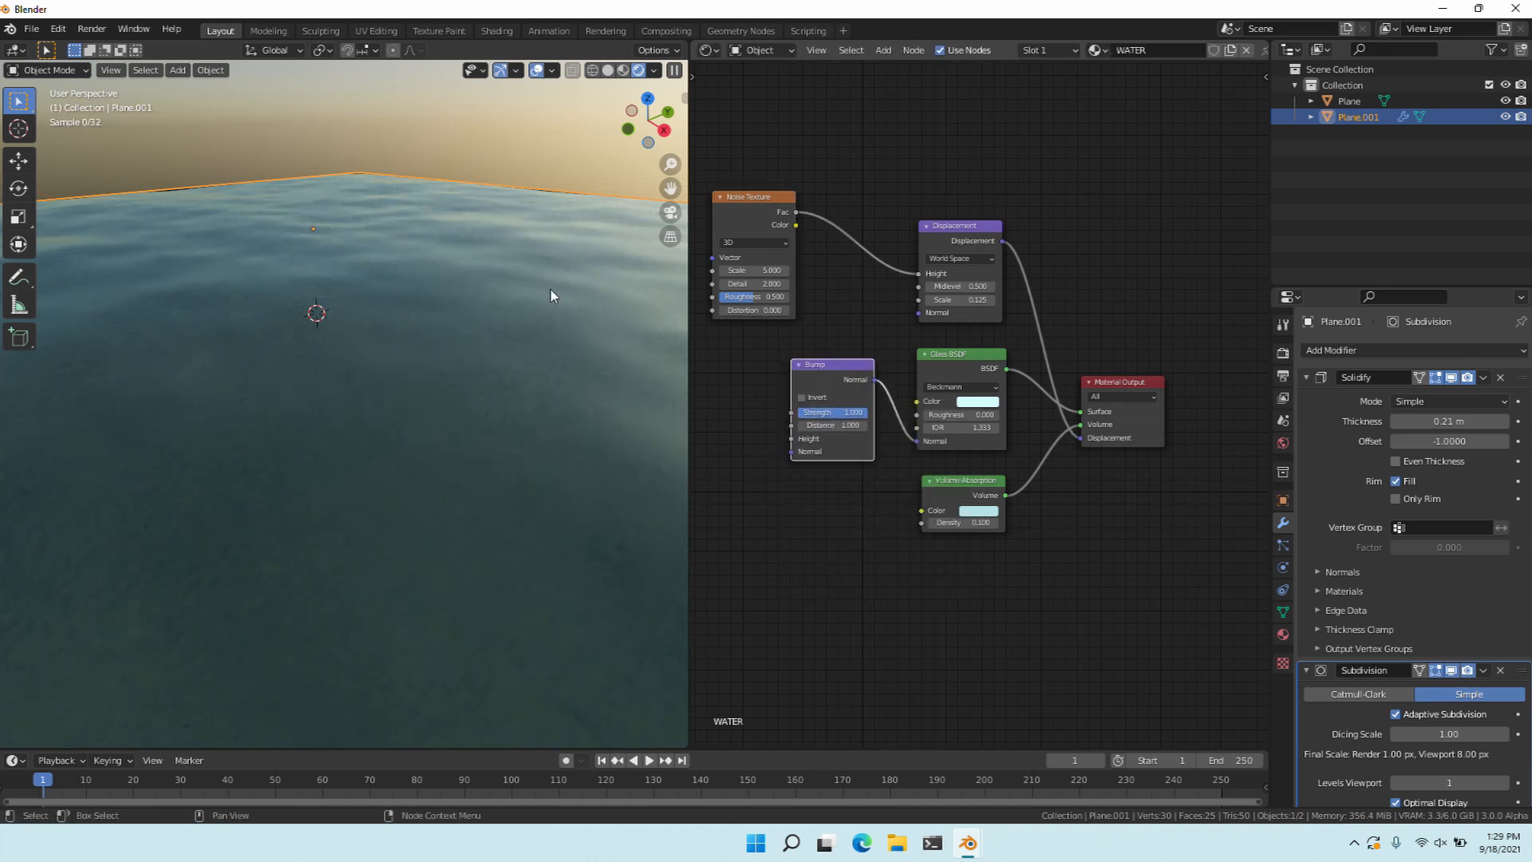
pyautogui.moveTo(795, 212); pyautogui.dragTo(791, 439)
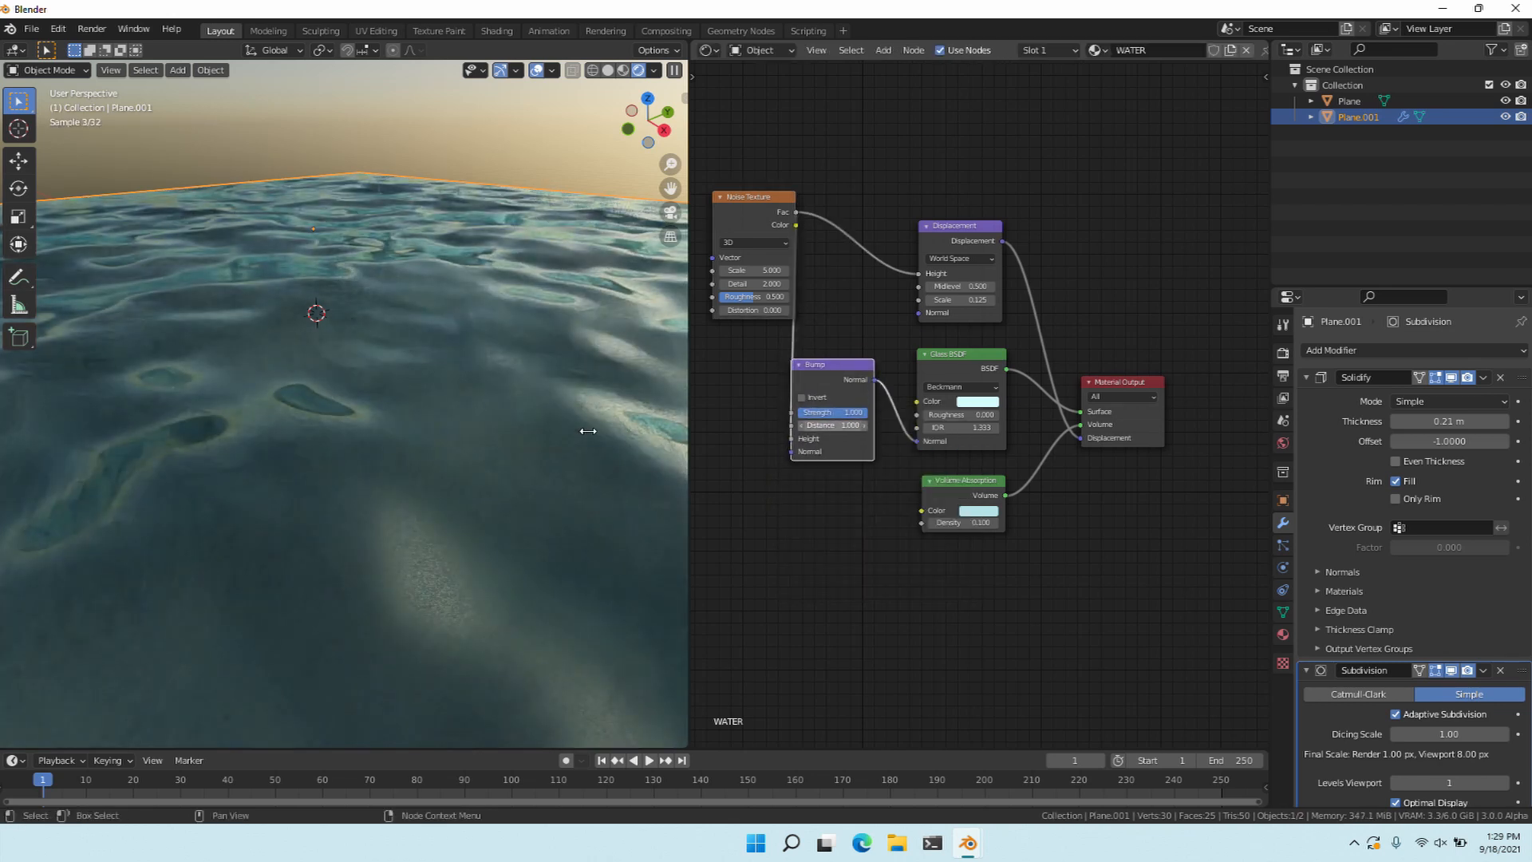
# Set the Bump node's Distance to 0.1 and move the node slightly closer to the Glass BSDF.
pyautogui.click(833, 426)
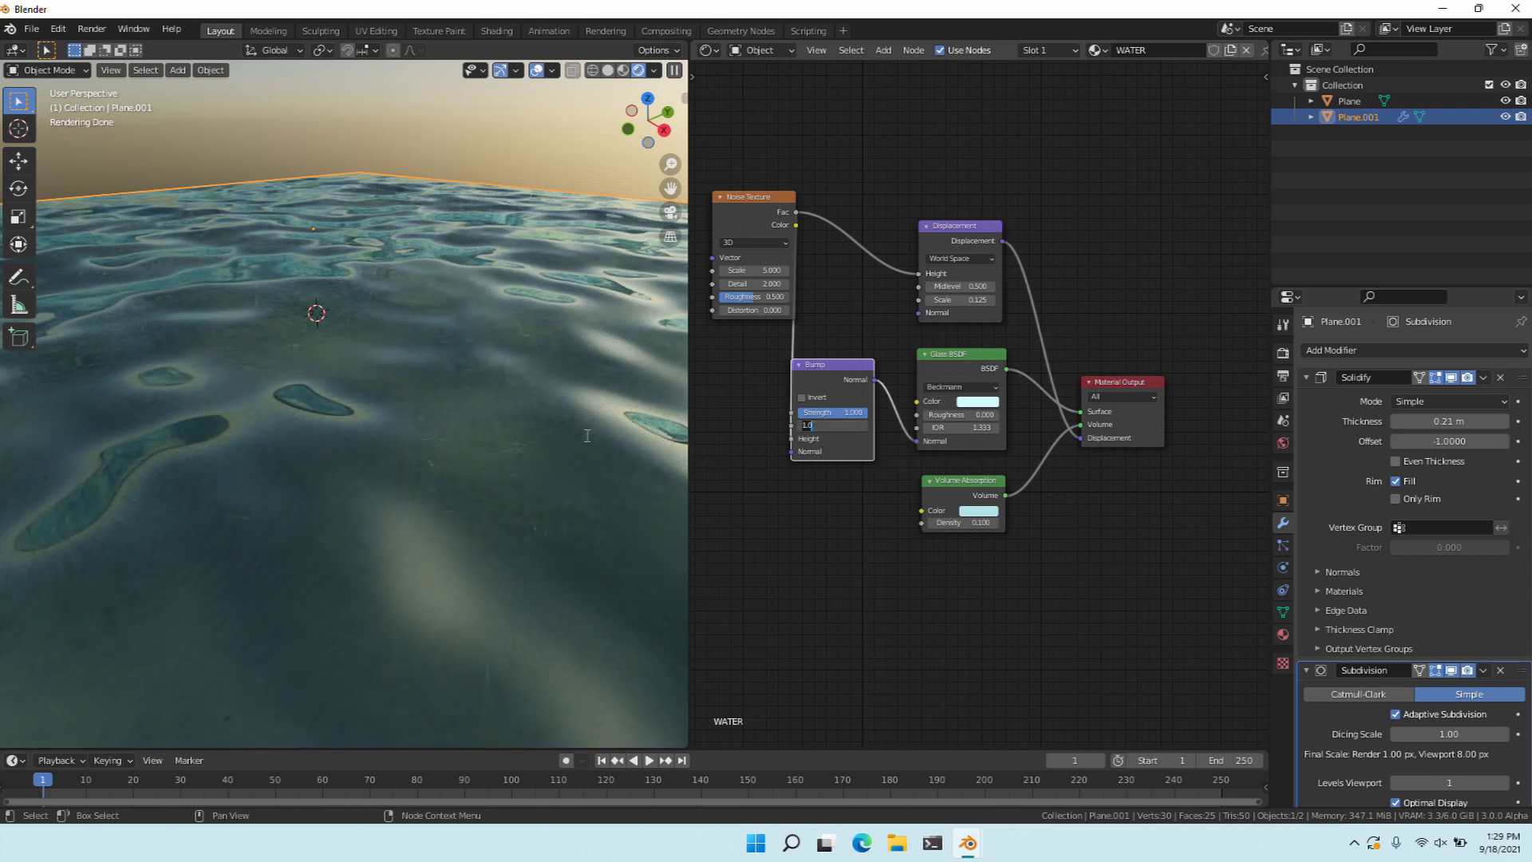
pyautogui.write('0.1')
pyautogui.press('Return')
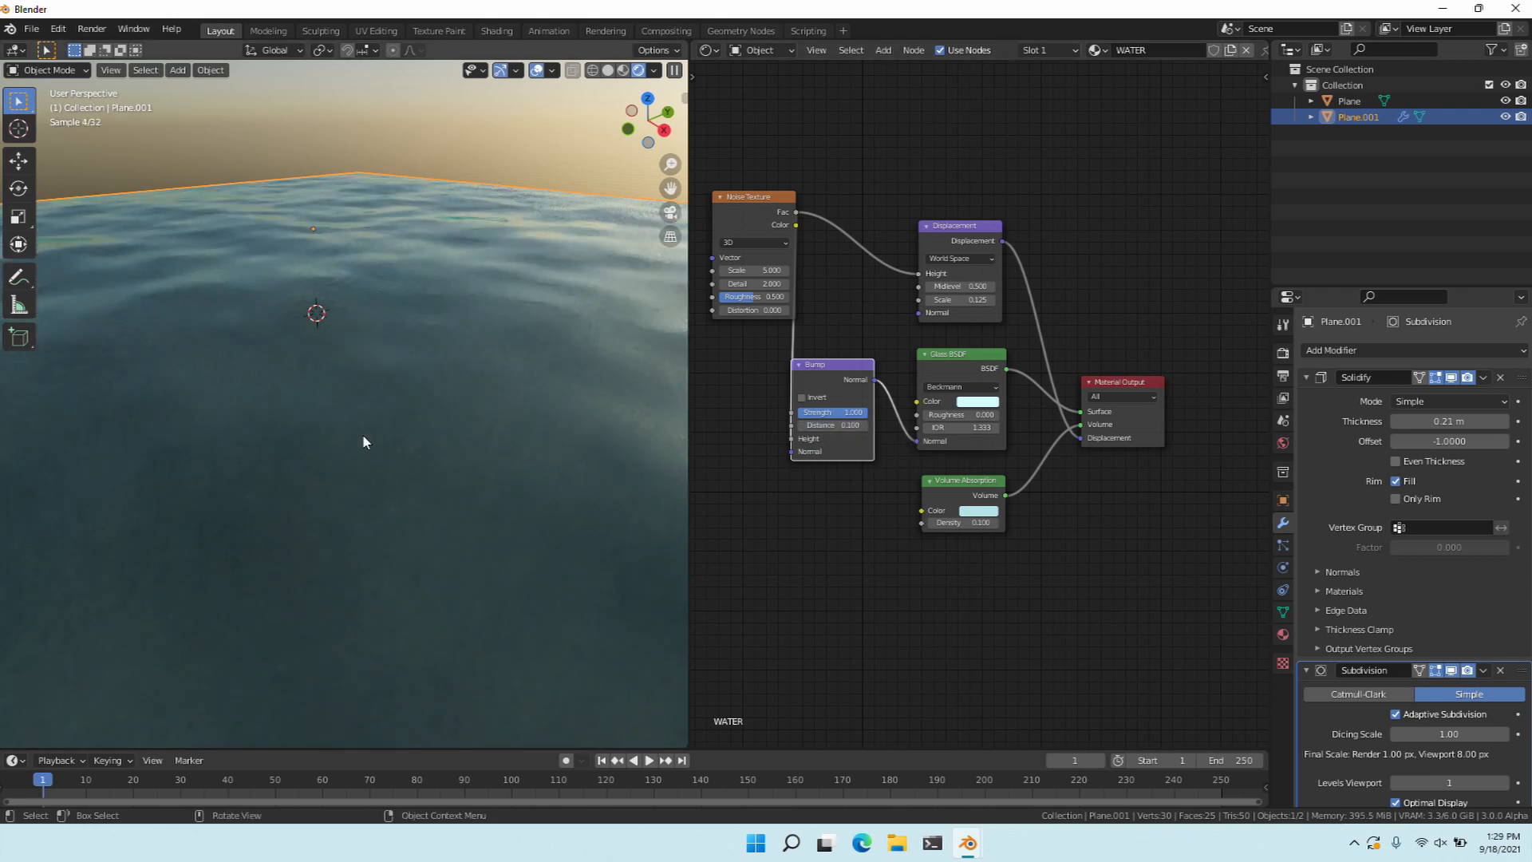
pyautogui.scroll(1, 225, 436)
pyautogui.moveTo(225, 435); pyautogui.dragTo(235, 448, button='middle')
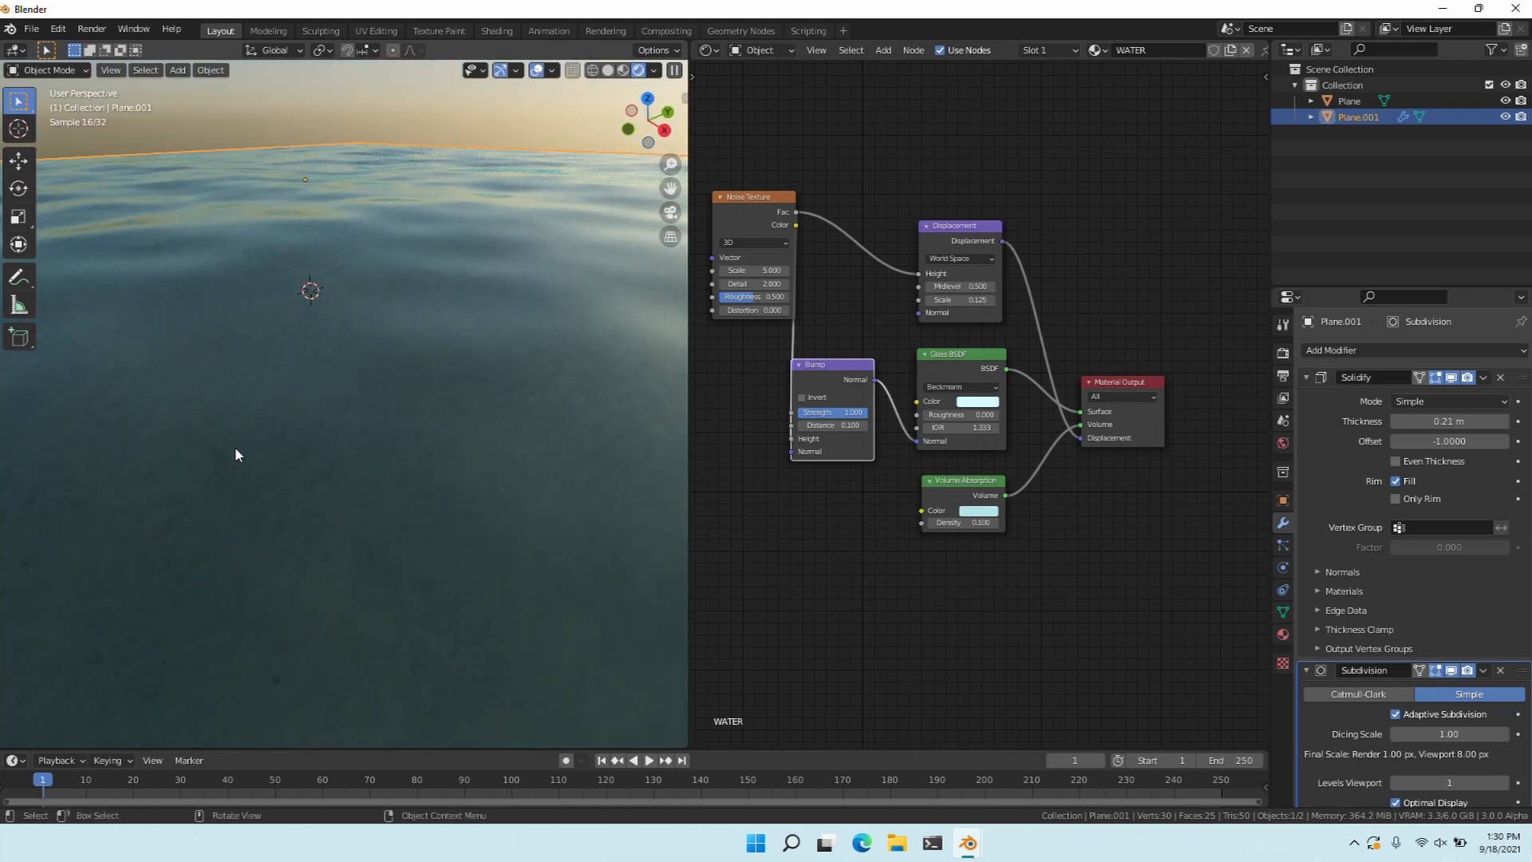
pyautogui.moveTo(850, 365); pyautogui.dragTo(868, 352)
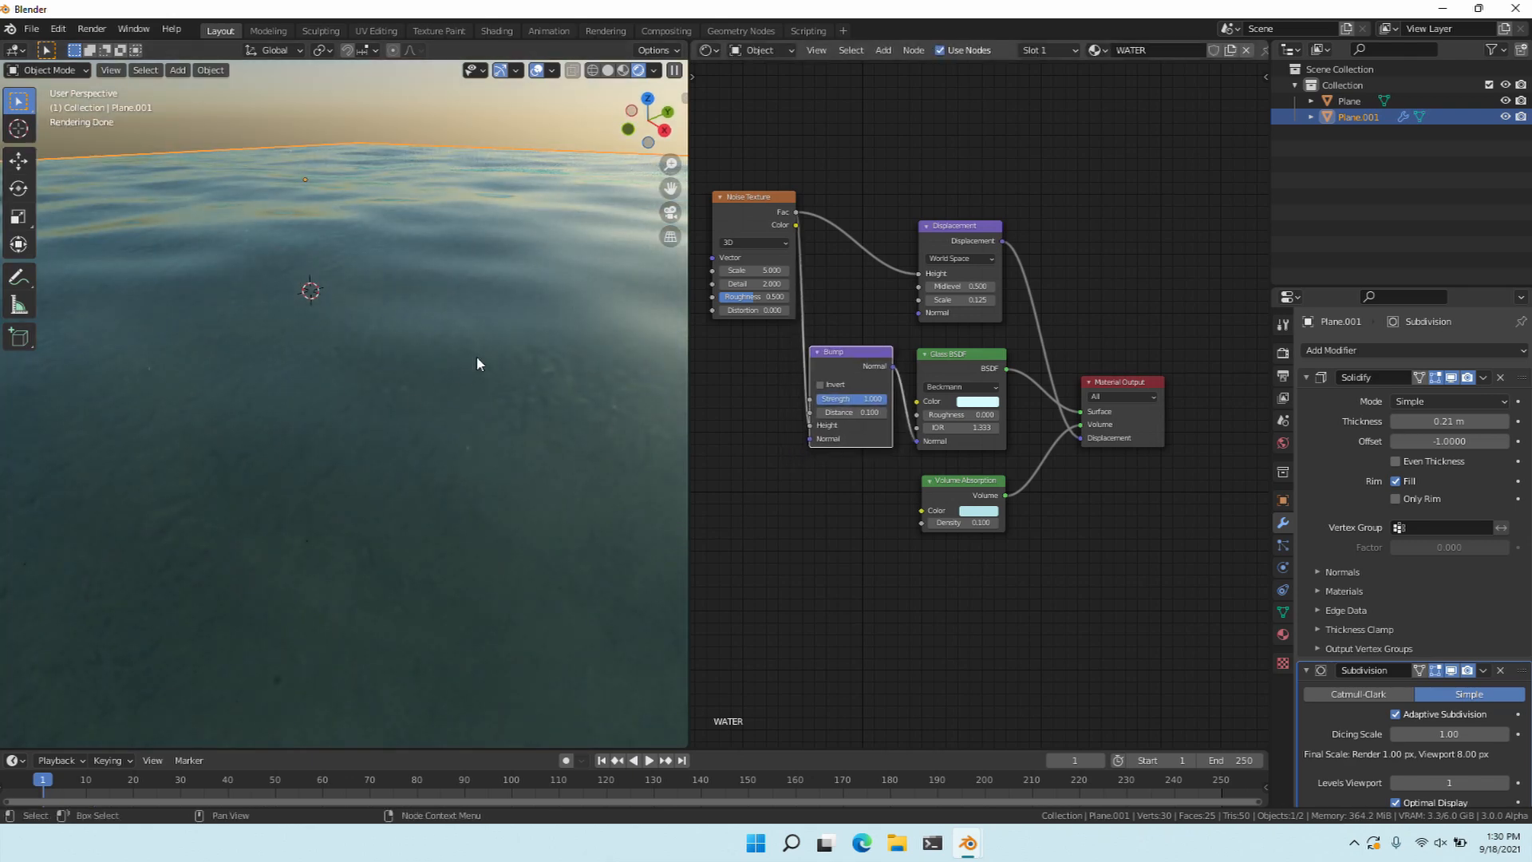
# Set the Noise Texture's Scale to 10 and Detail to 5 for finer waves.
pyautogui.doubleClick(754, 272)
pyautogui.write('10')
pyautogui.press('Tab')
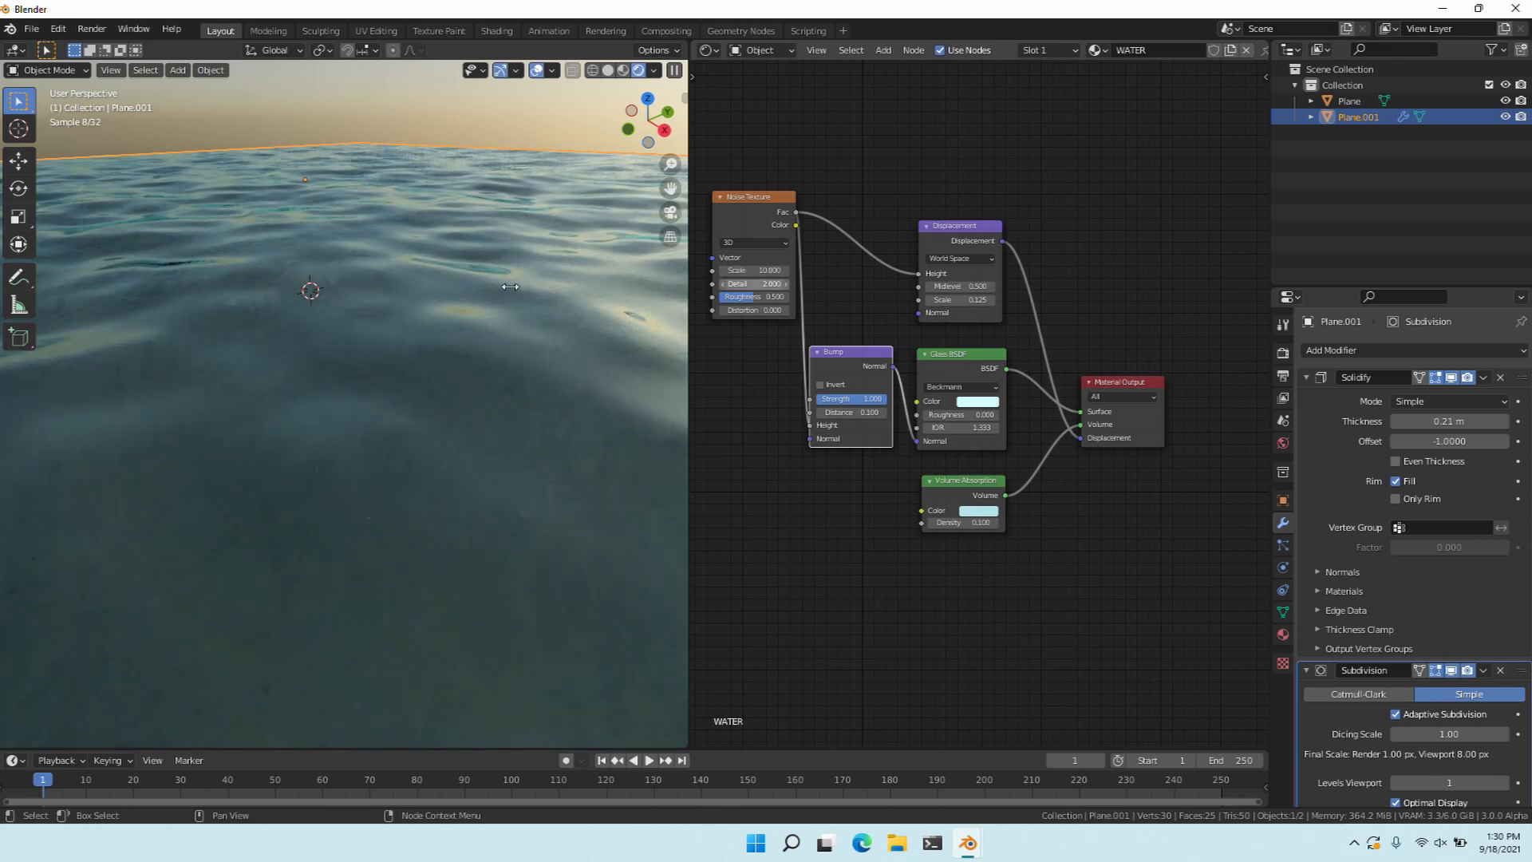
pyautogui.write('5')
pyautogui.press('Return')
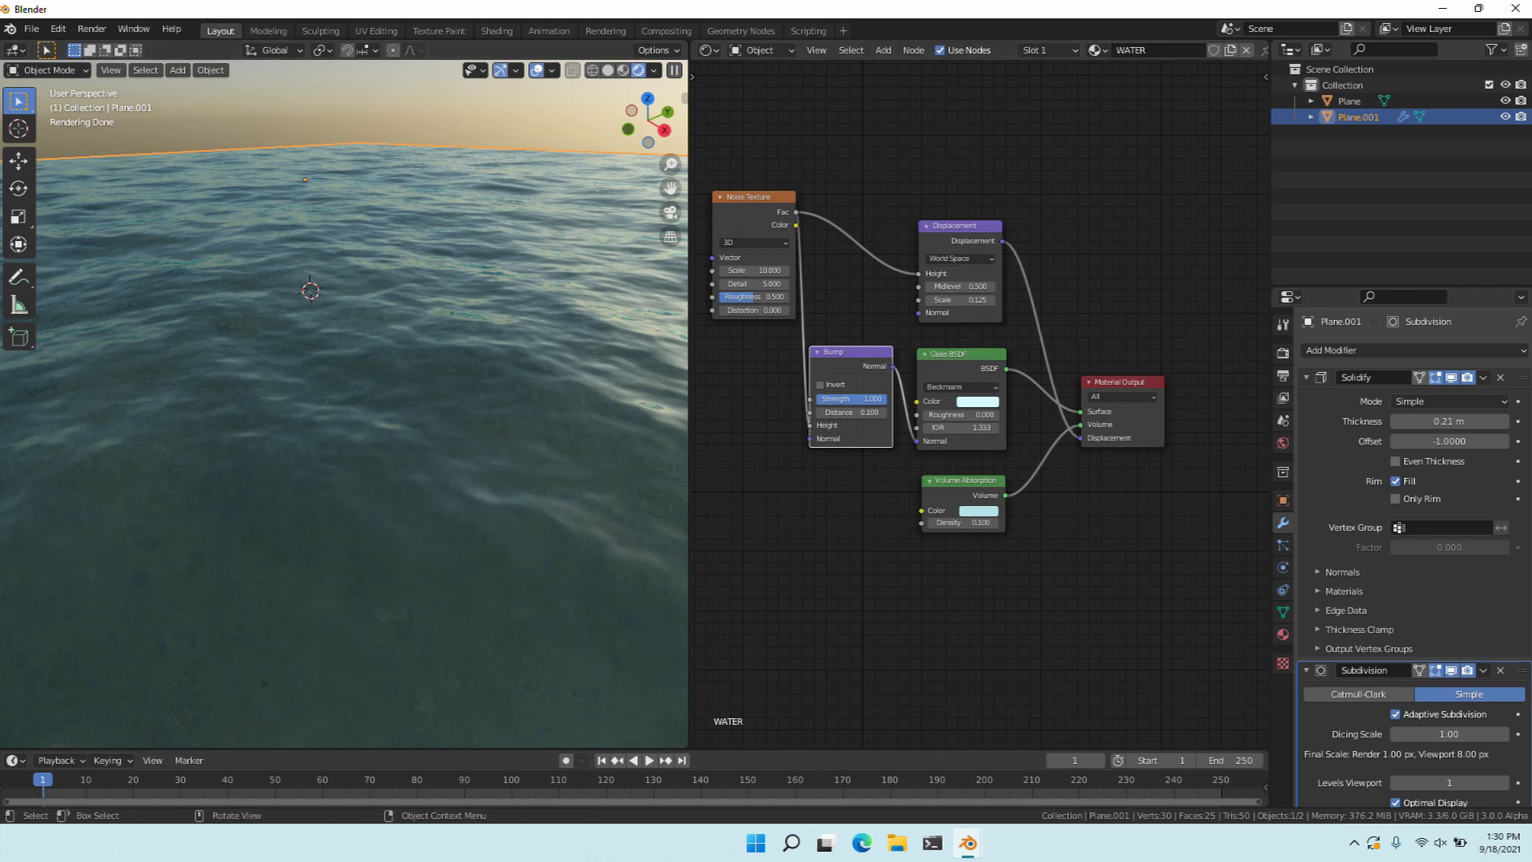
pyautogui.scroll(-5, 71, 425)
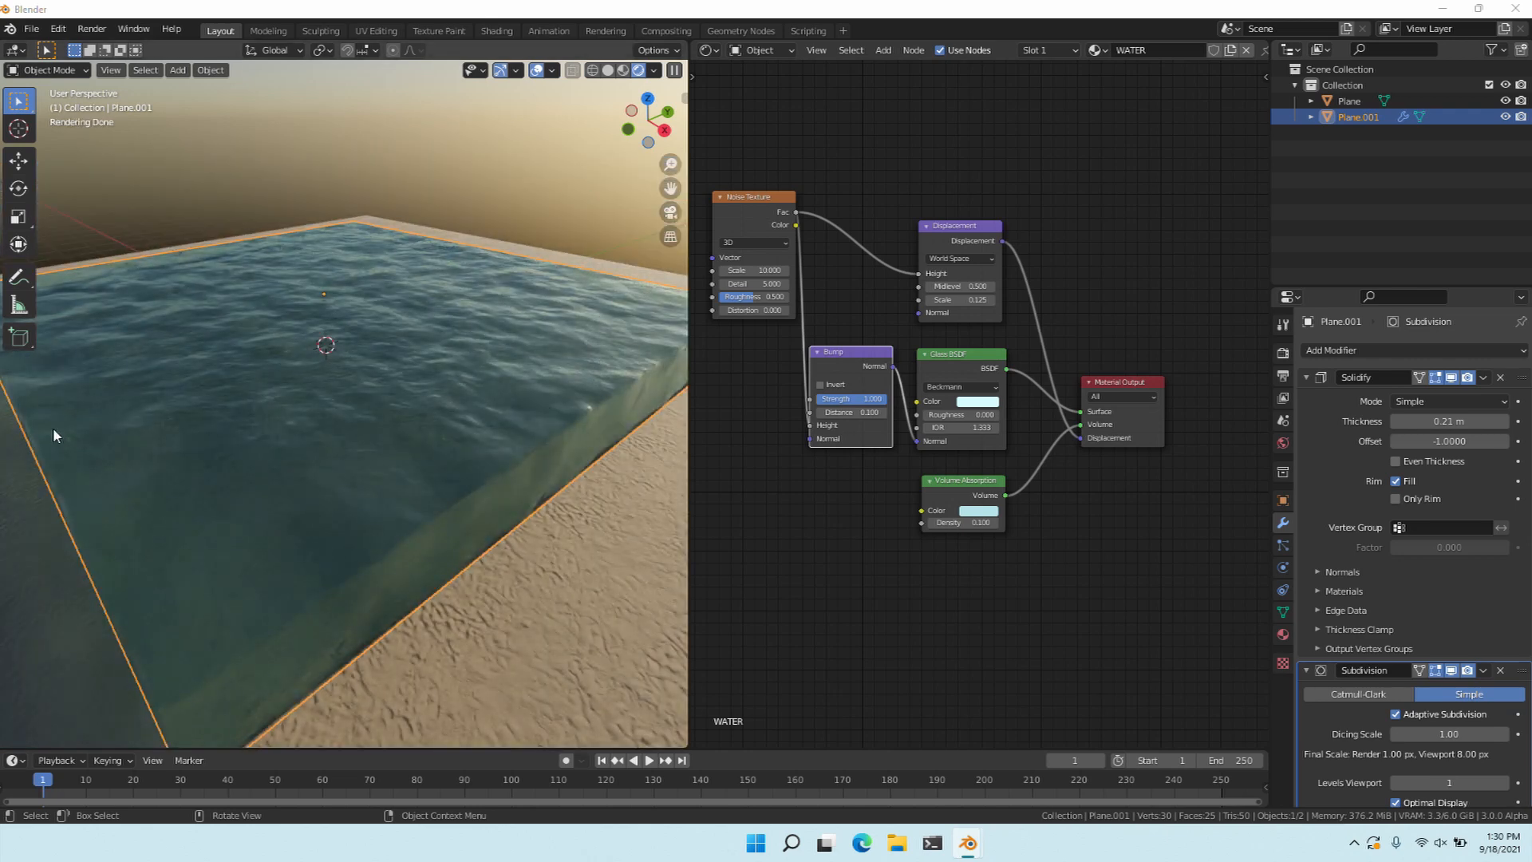
# Add a Voronoi Texture node to the left of the Bump node and place a duplicate of it directly below.
pyautogui.moveTo(52, 428); pyautogui.dragTo(96, 452, button='middle')
pyautogui.scroll(2, 107, 472)
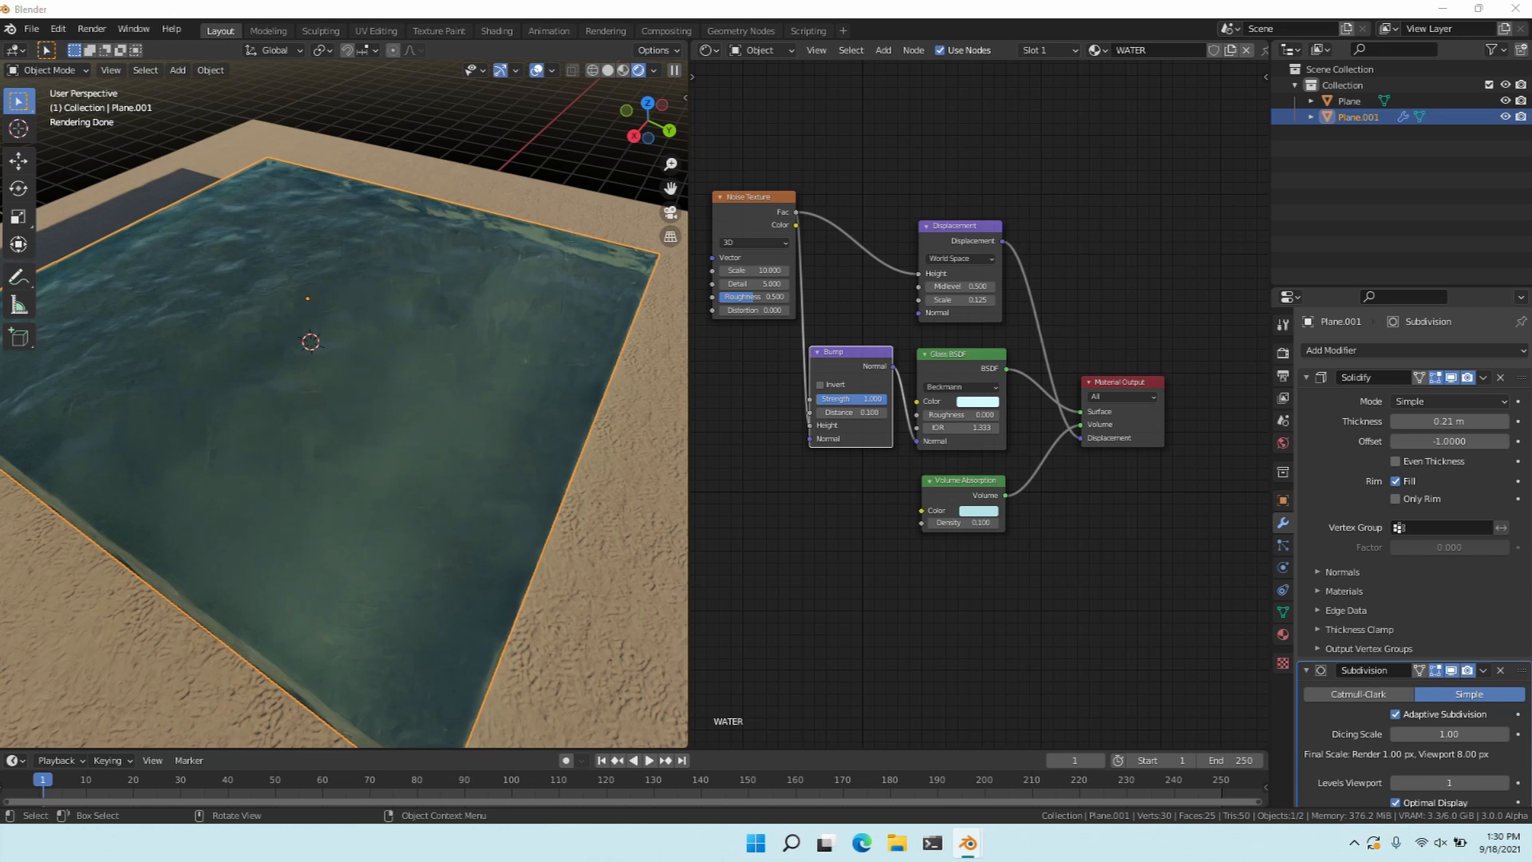
pyautogui.moveTo(805, 510); pyautogui.dragTo(977, 486, button='middle')
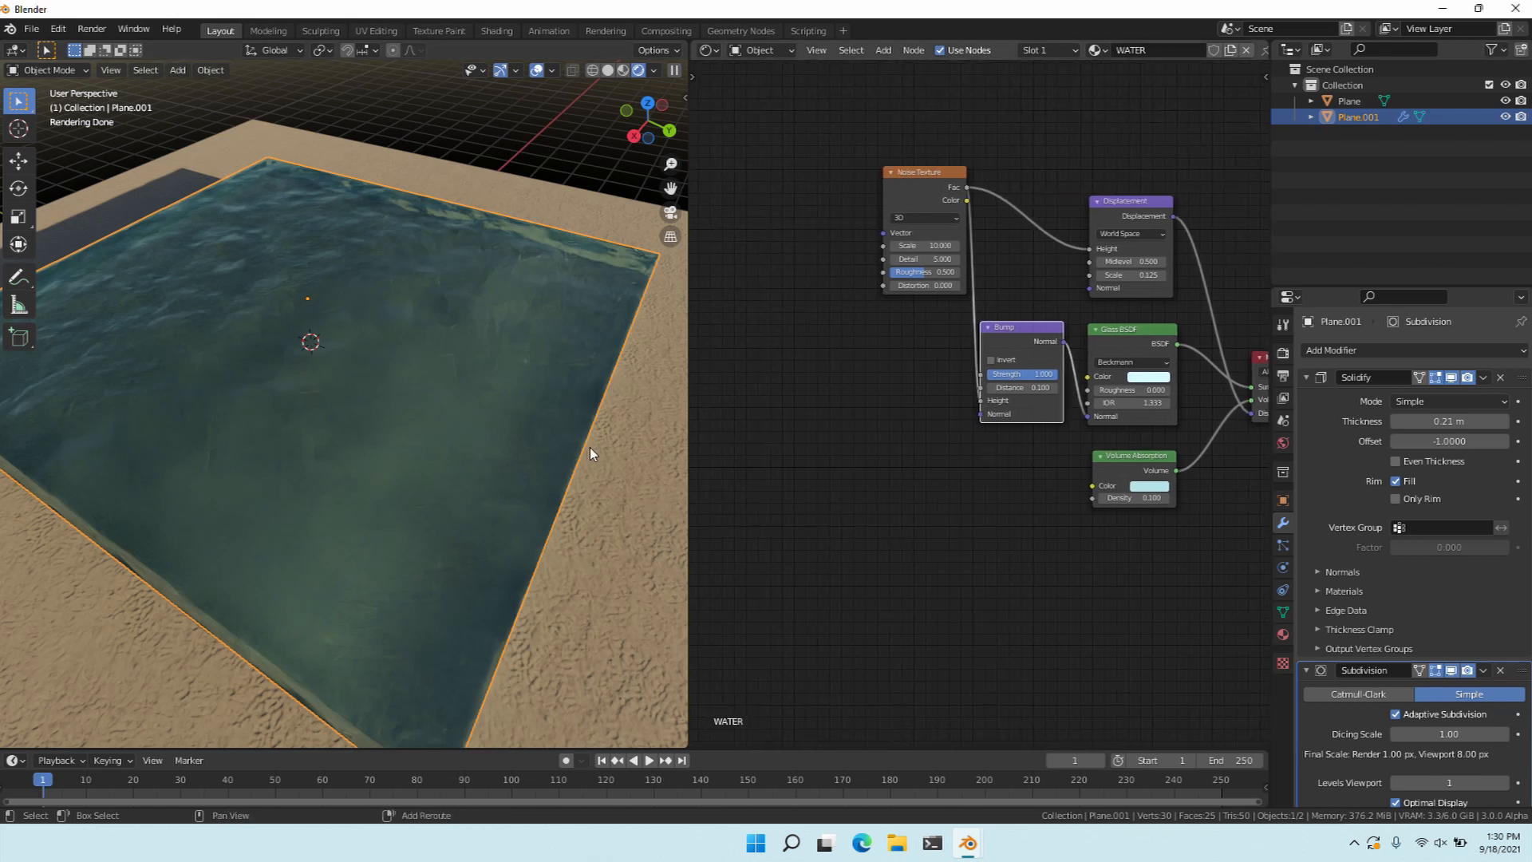
pyautogui.hotkey('shift', 'a')
pyautogui.write('s')
pyautogui.write('vor')
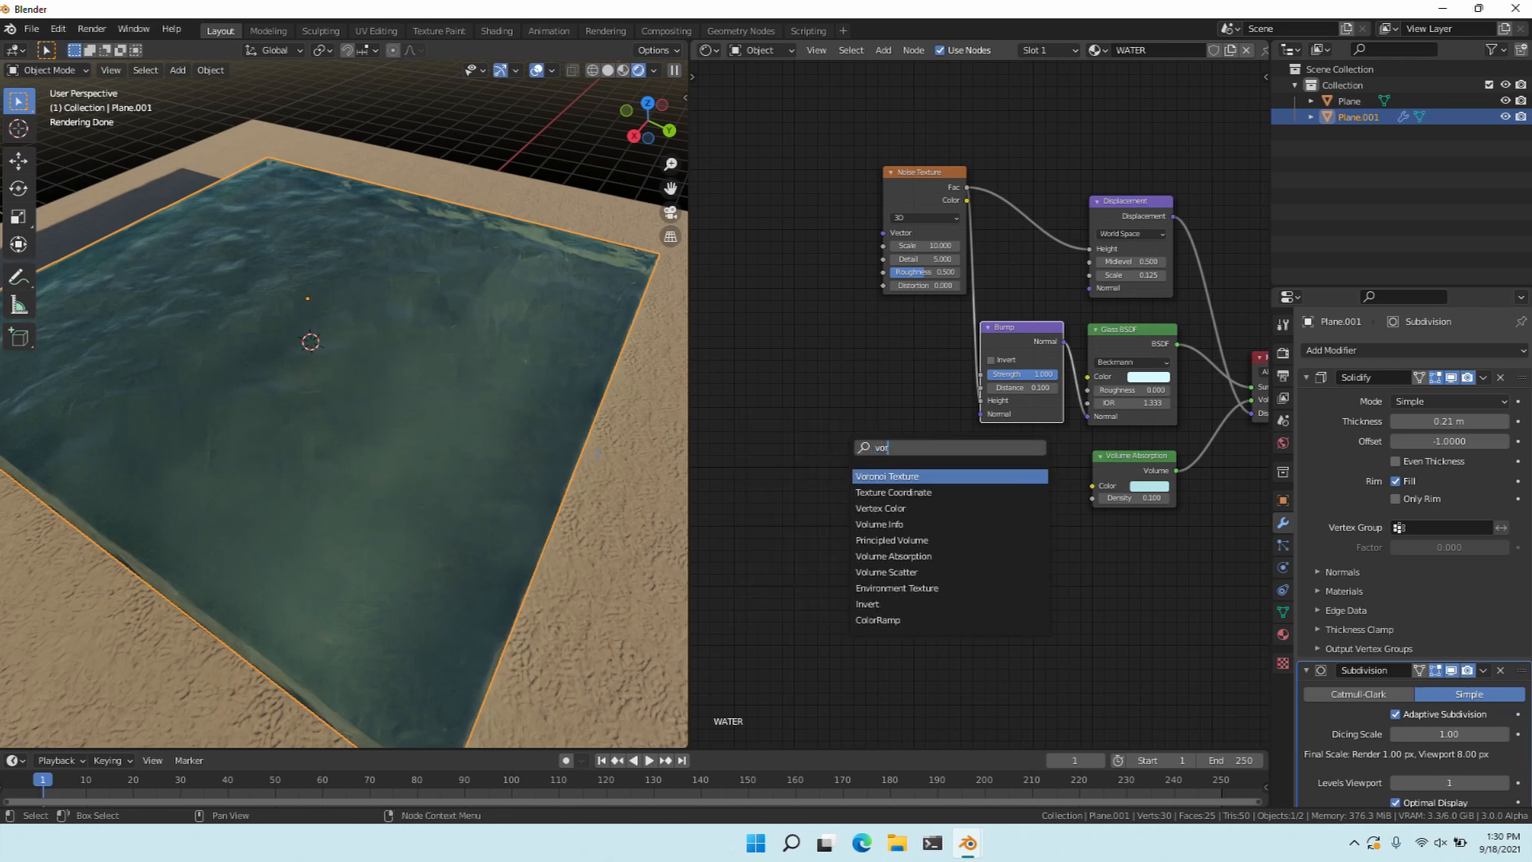
pyautogui.press('Return')
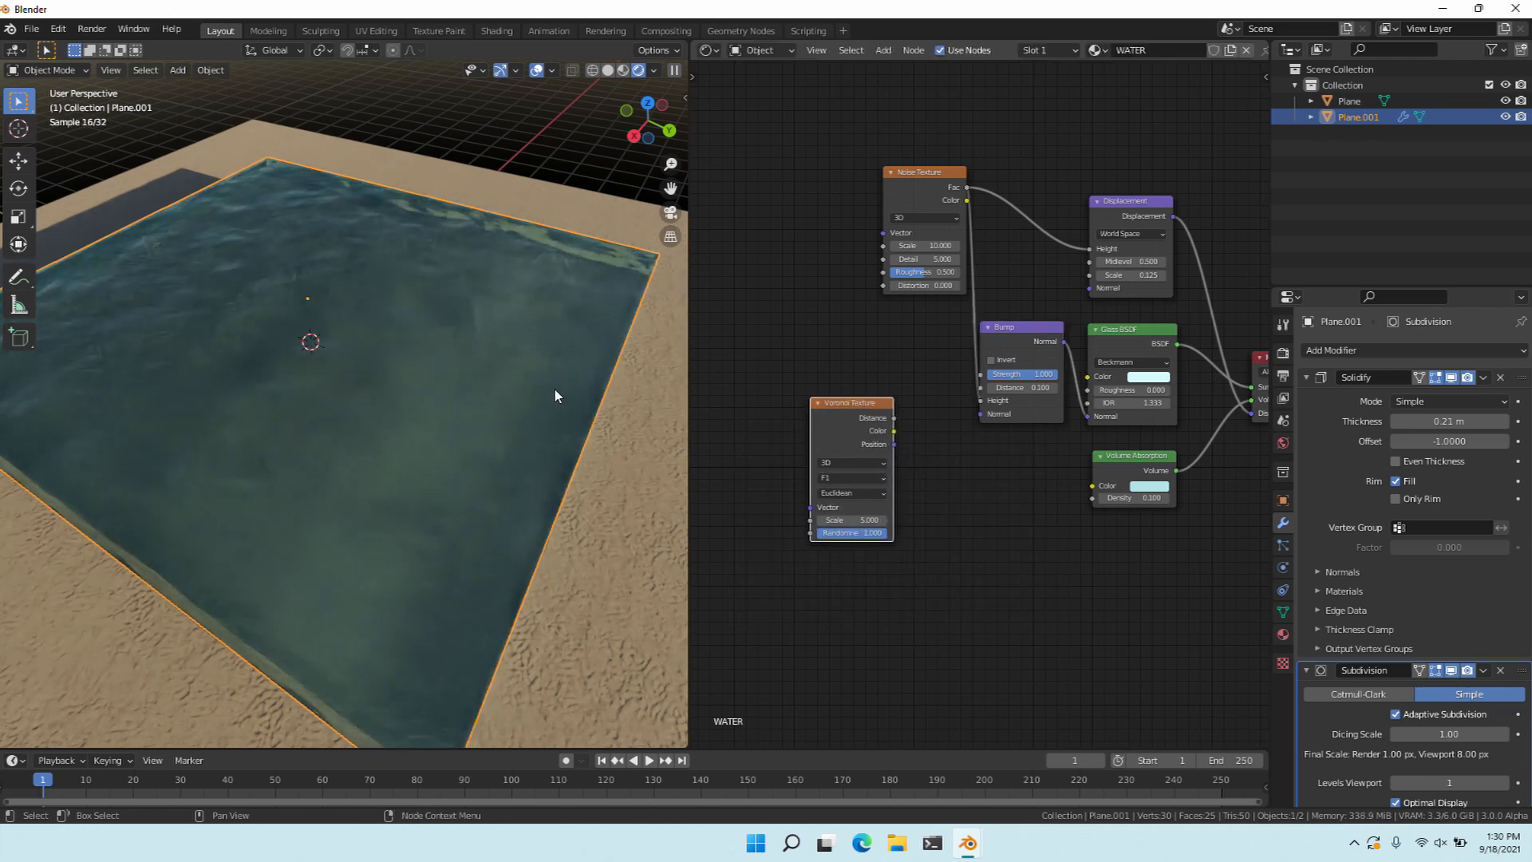
pyautogui.click(830, 587)
# Set the upper Voronoi Texture's Scale to 3 and the lower one's Scale to 8.
pyautogui.doubleClick(852, 521)
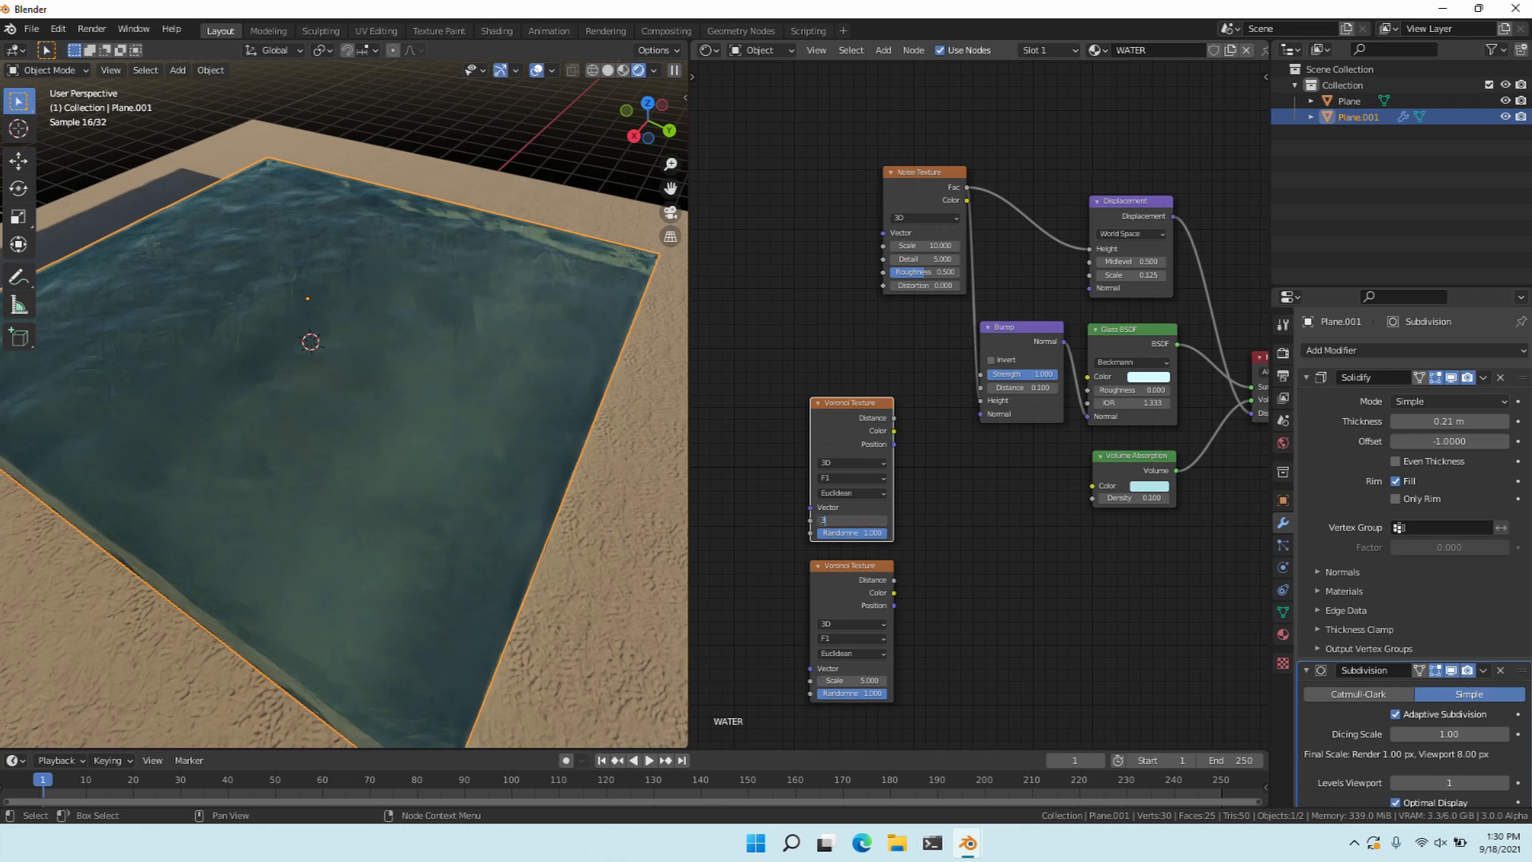
pyautogui.write('3')
pyautogui.press('Return')
pyautogui.doubleClick(852, 681)
pyautogui.write('8')
pyautogui.press('Return')
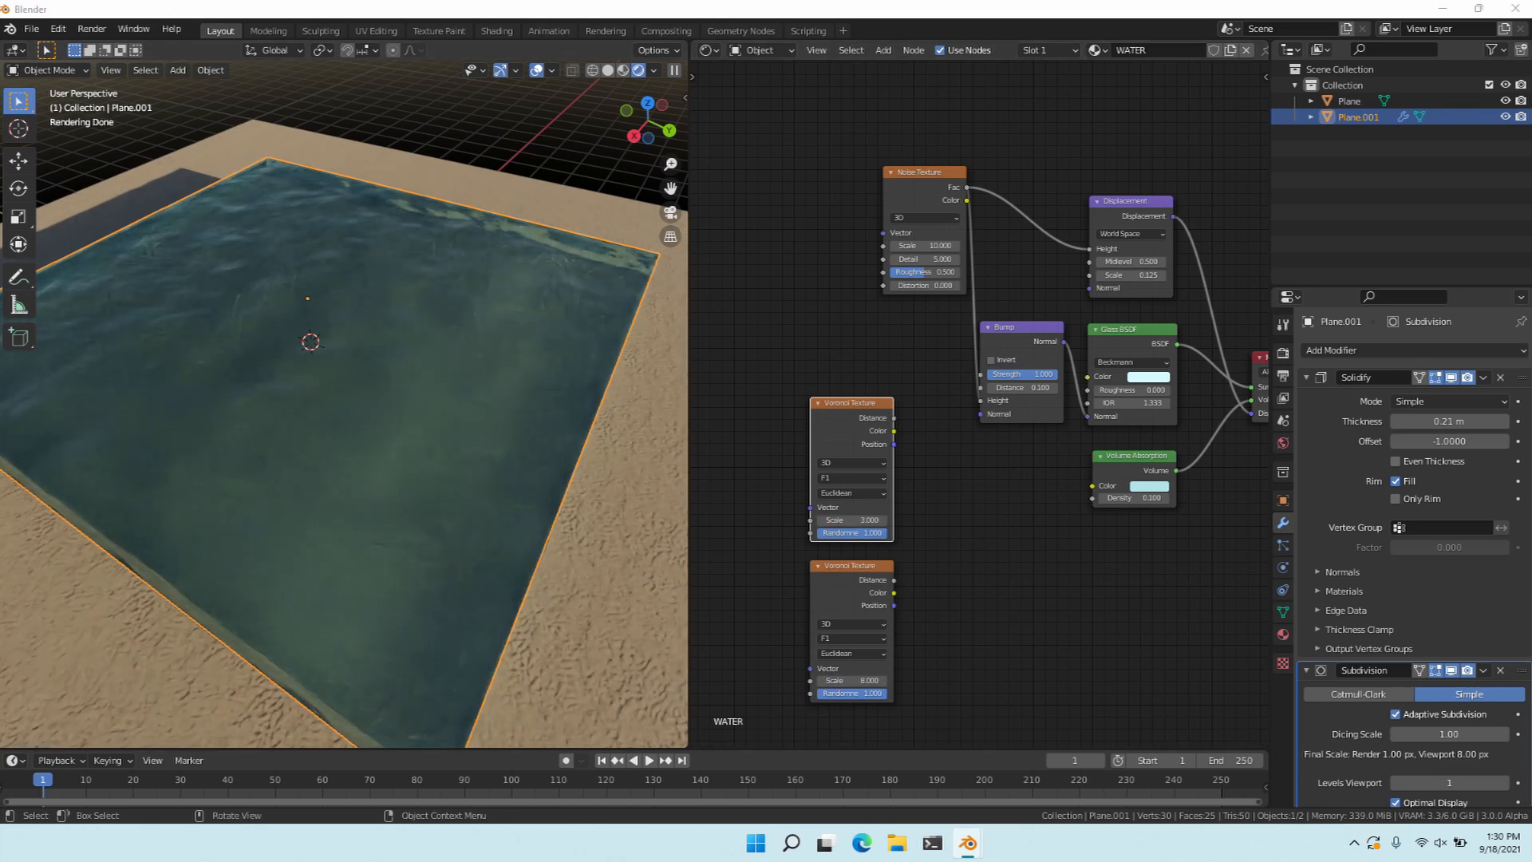
# Set both Voronoi Textures to Distance to Edge and preview the upper one on the water plane.
pyautogui.click(852, 478)
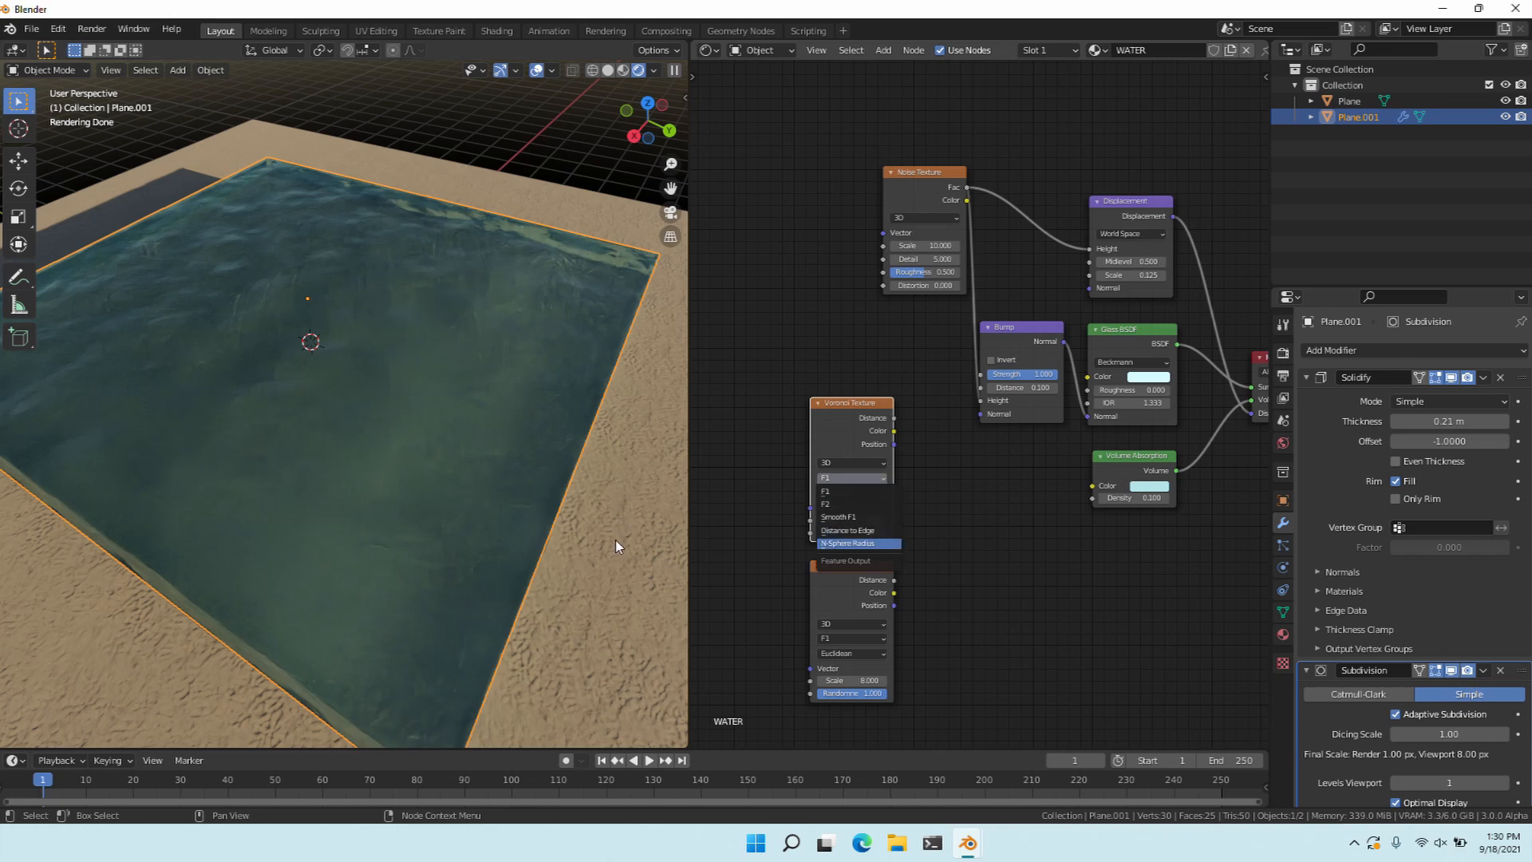
pyautogui.click(852, 544)
pyautogui.click(852, 638)
pyautogui.click(846, 698)
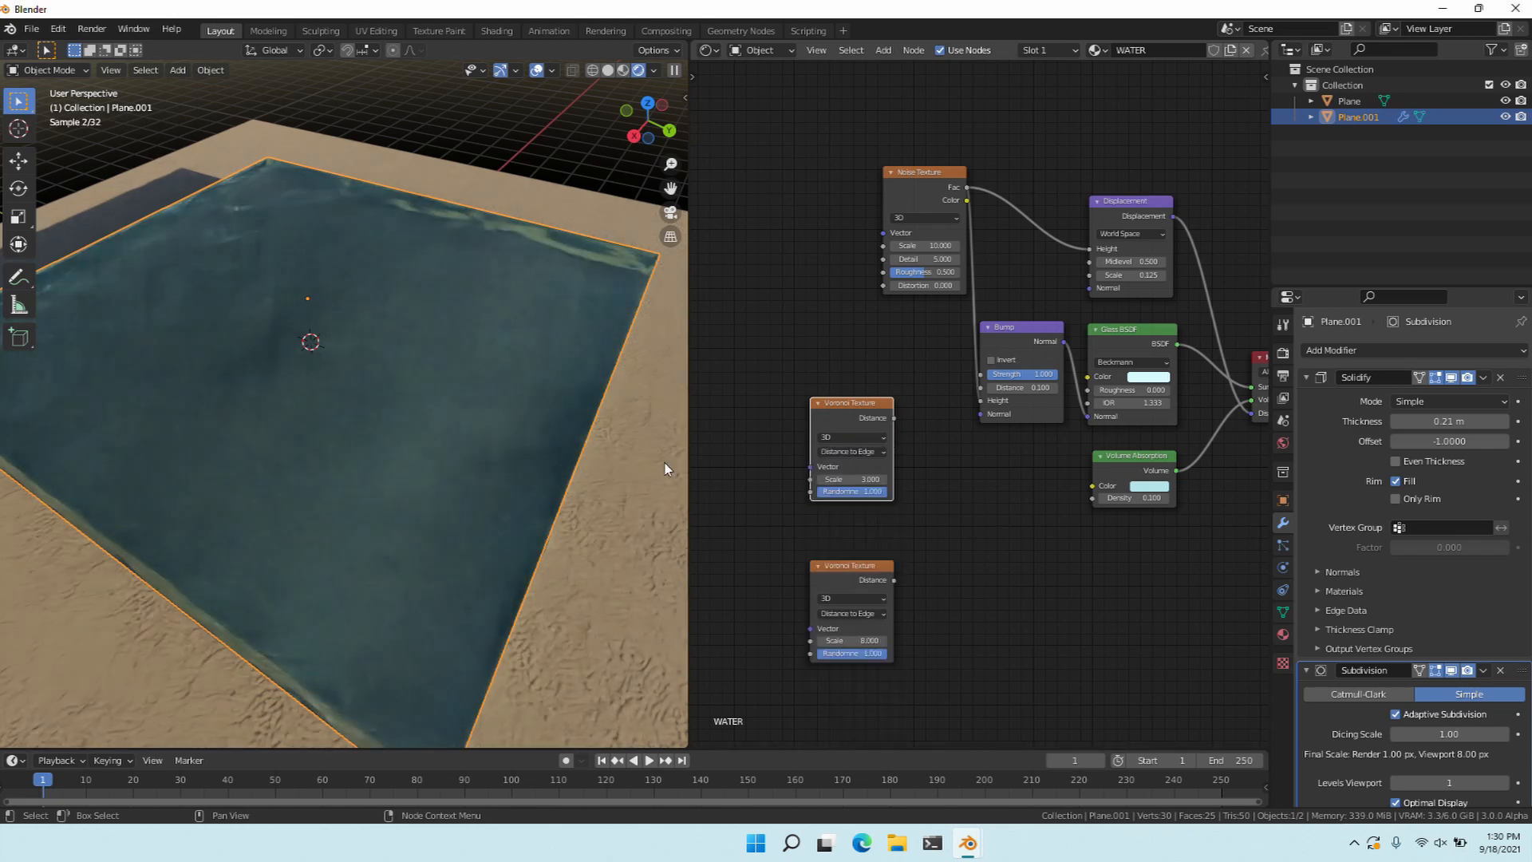
pyautogui.keyDown('ctrl'); pyautogui.keyDown('shift'); pyautogui.click(870, 421); pyautogui.keyUp('shift'); pyautogui.keyUp('ctrl')
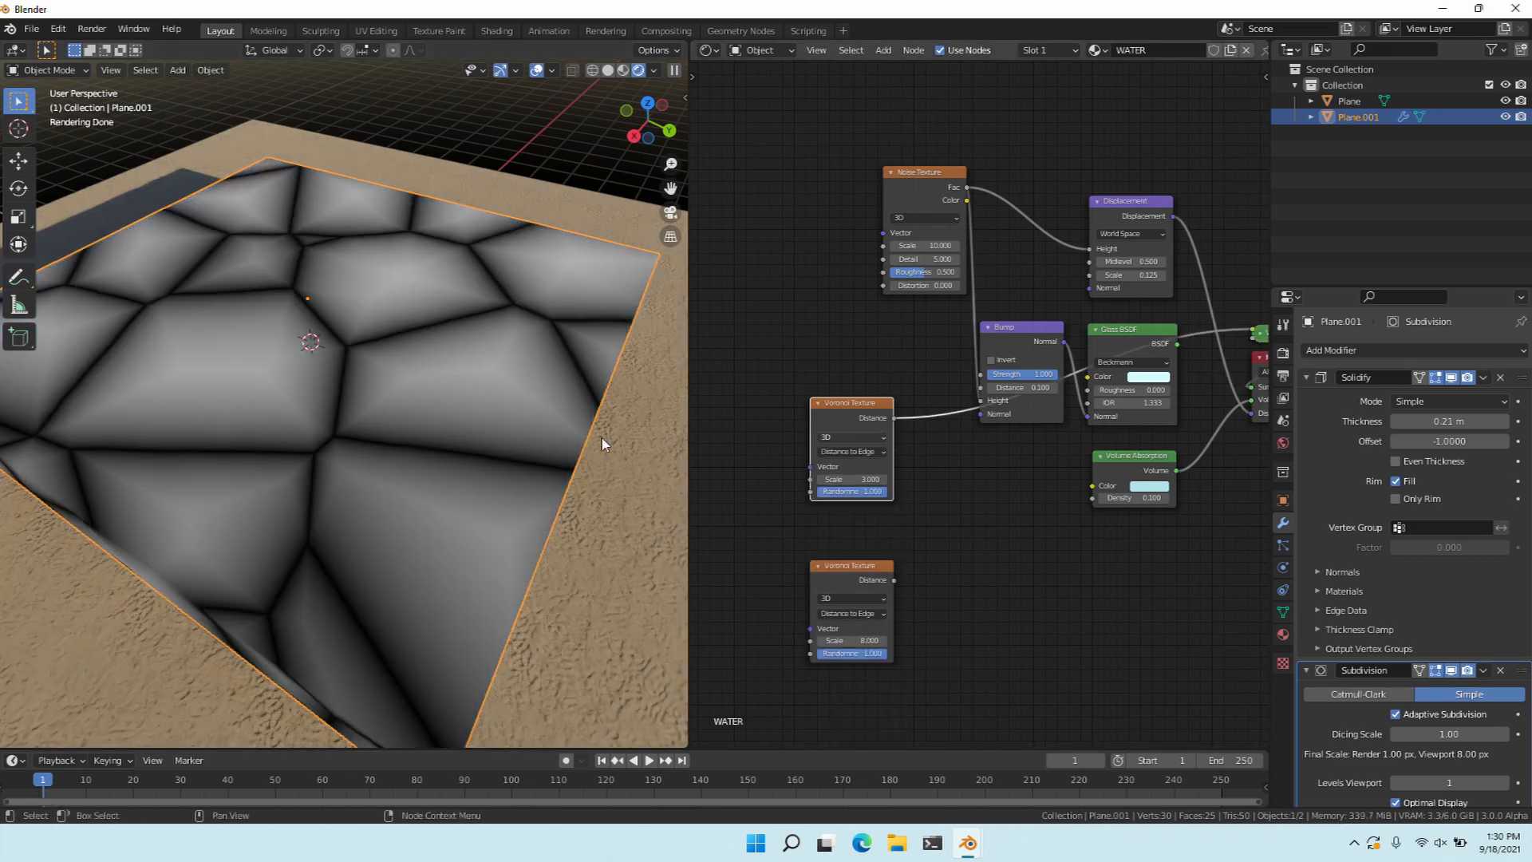
# Try a different feature output on the upper Voronoi Texture and return it to Distance to Edge.
pyautogui.click(850, 437)
pyautogui.click(851, 437)
pyautogui.click(852, 452)
pyautogui.click(851, 465)
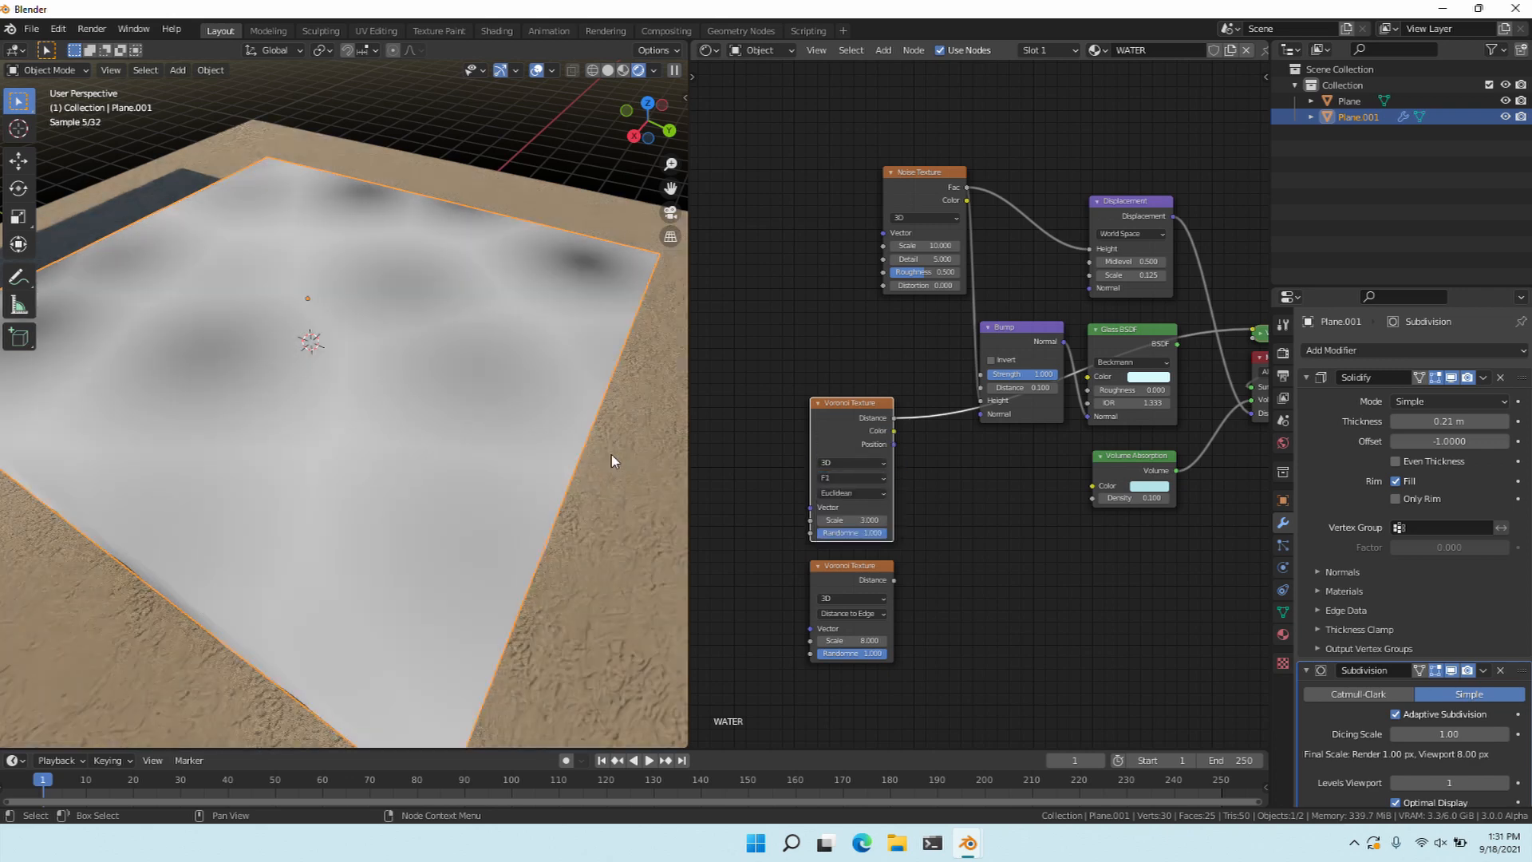
pyautogui.click(853, 478)
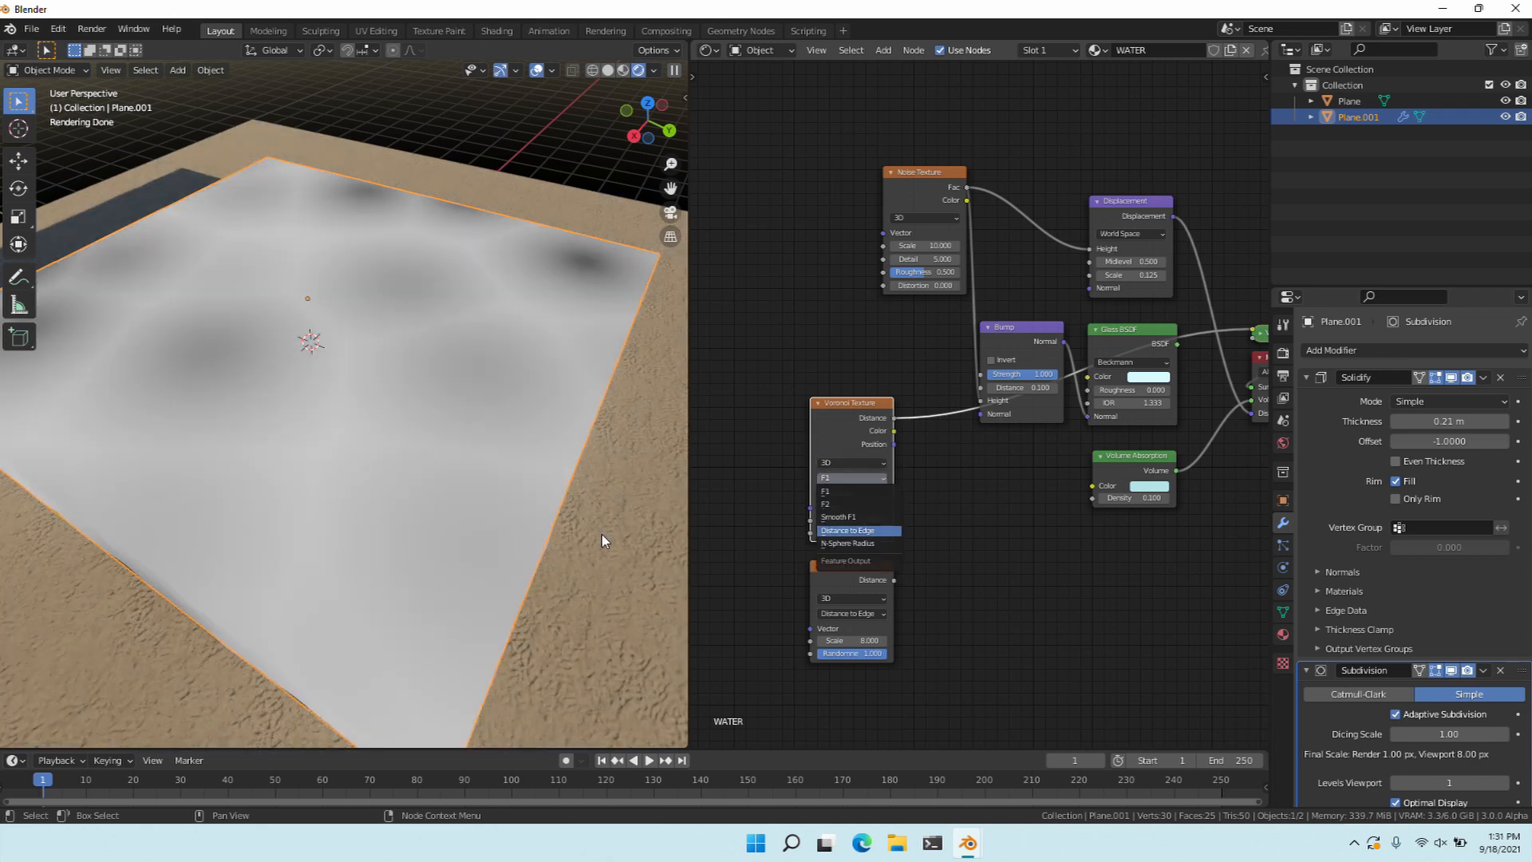
pyautogui.click(852, 530)
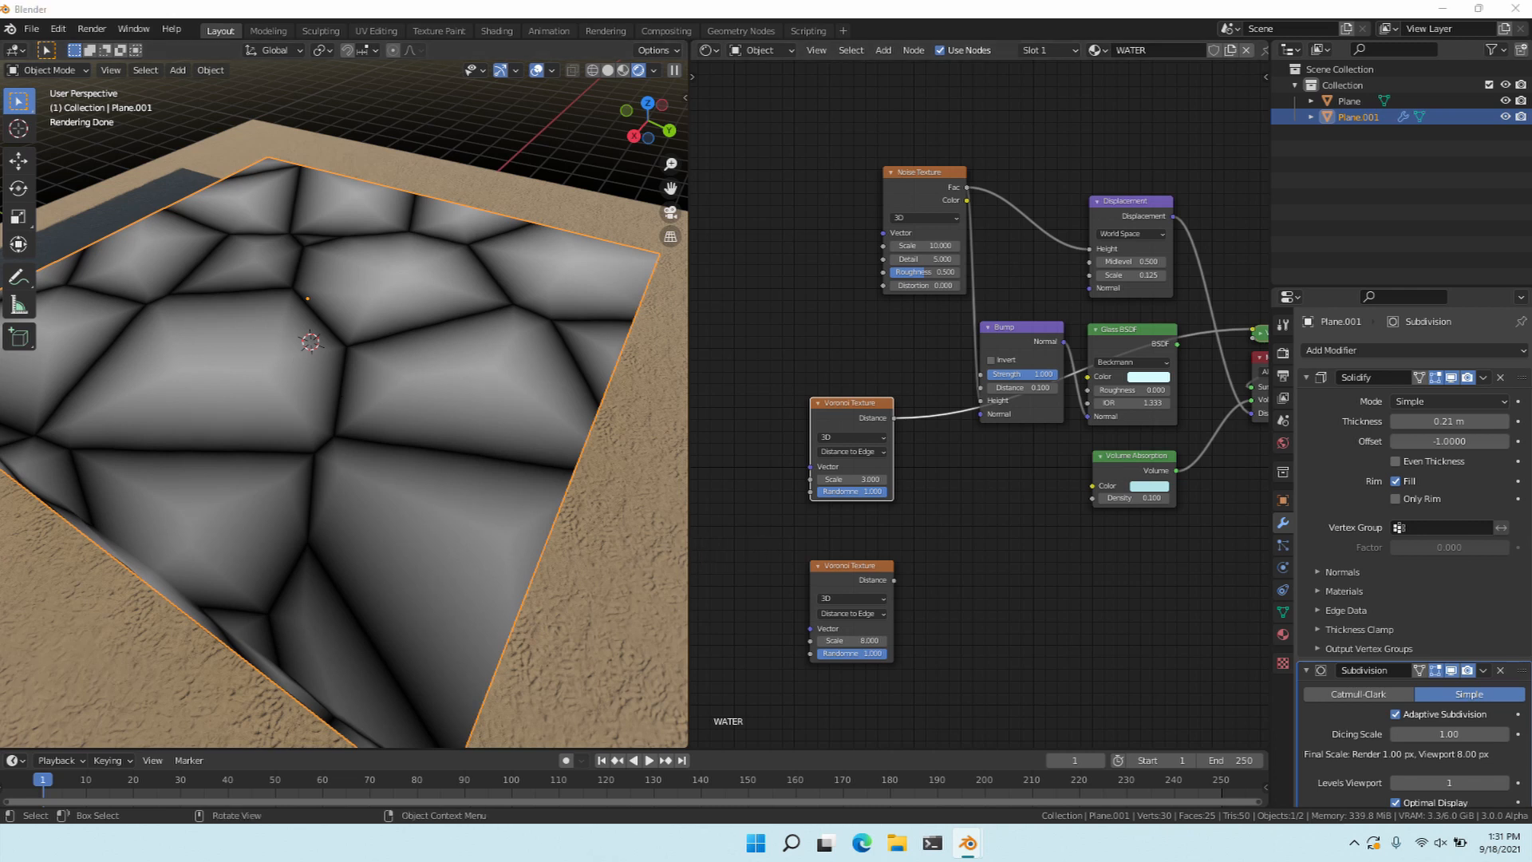
# Add a Math node on the link between the upper Voronoi Texture's Distance and the Viewer.
pyautogui.moveTo(691, 563); pyautogui.dragTo(666, 567, button='middle')
pyautogui.hotkey('shift', 'a')
pyautogui.click(922, 556)
pyautogui.write('add')
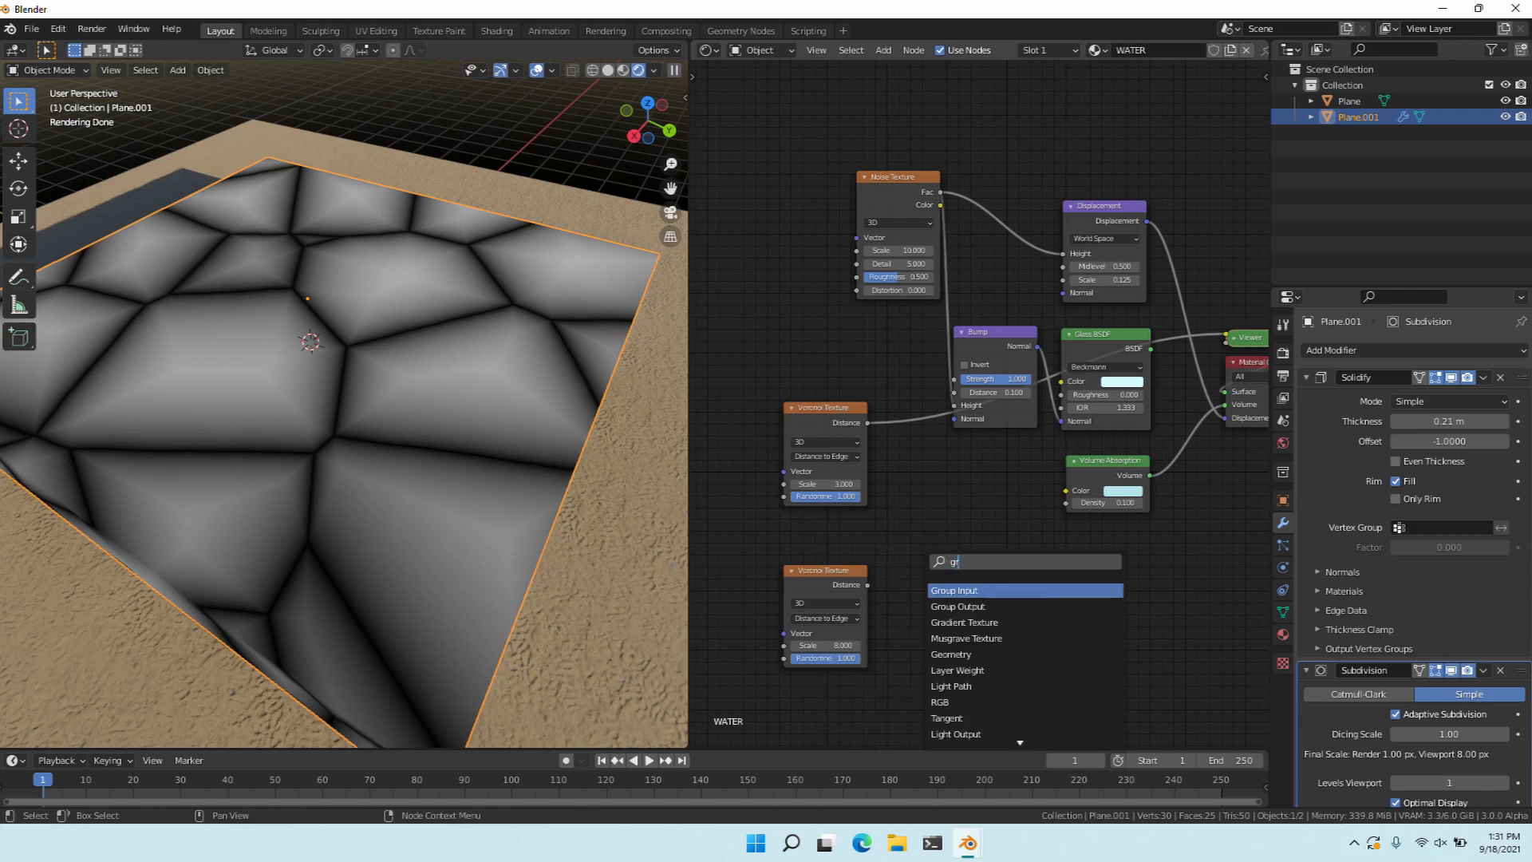
pyautogui.press('Return')
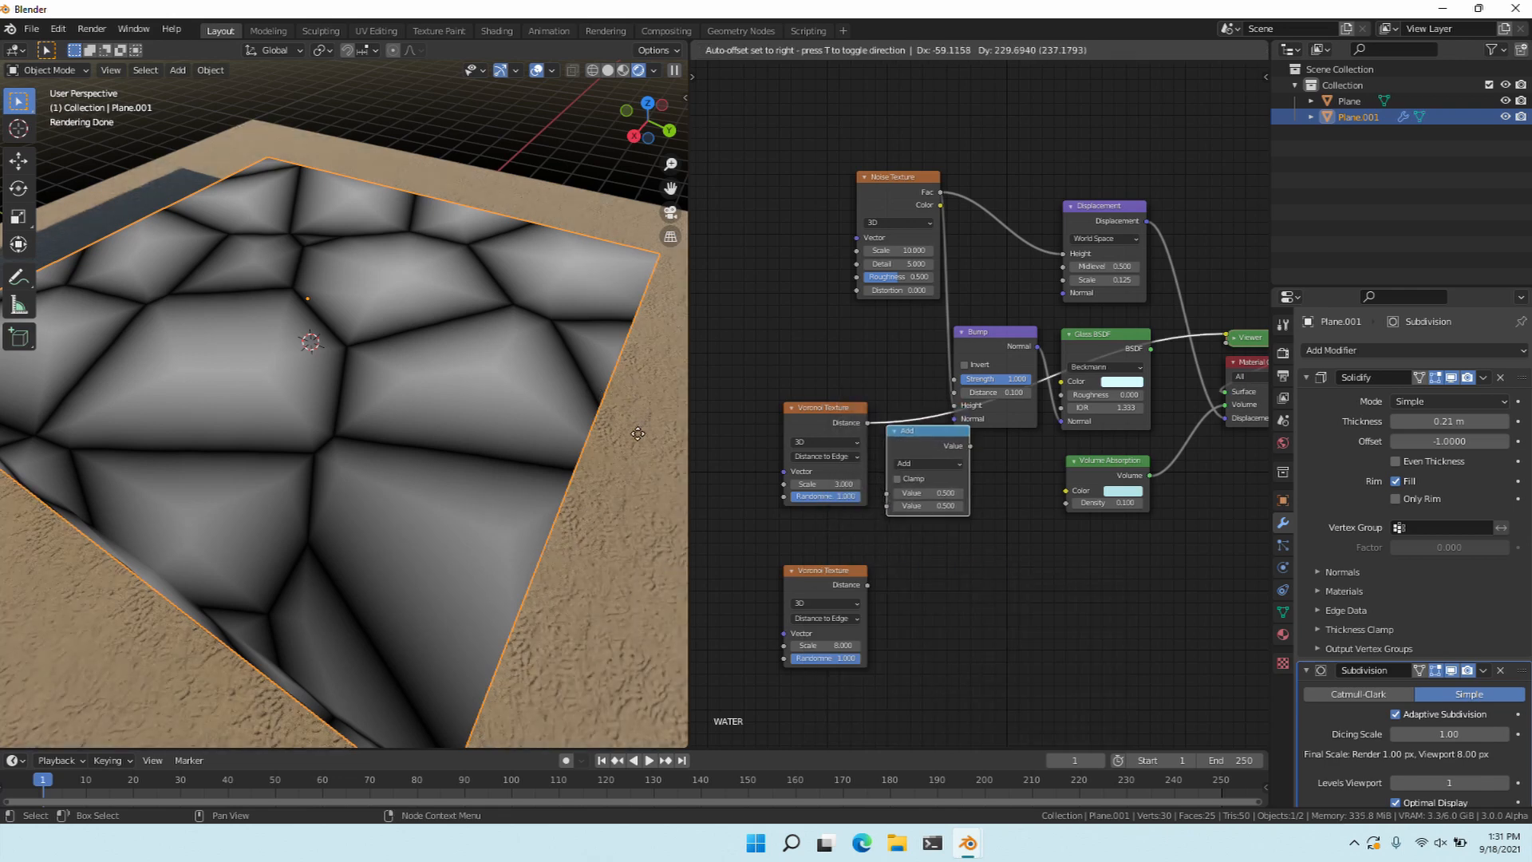
pyautogui.click(637, 414)
pyautogui.press('g')
pyautogui.click(675, 469)
# Set the Math node's operation to Greater Than with a Threshold of 0.01.
pyautogui.click(691, 482)
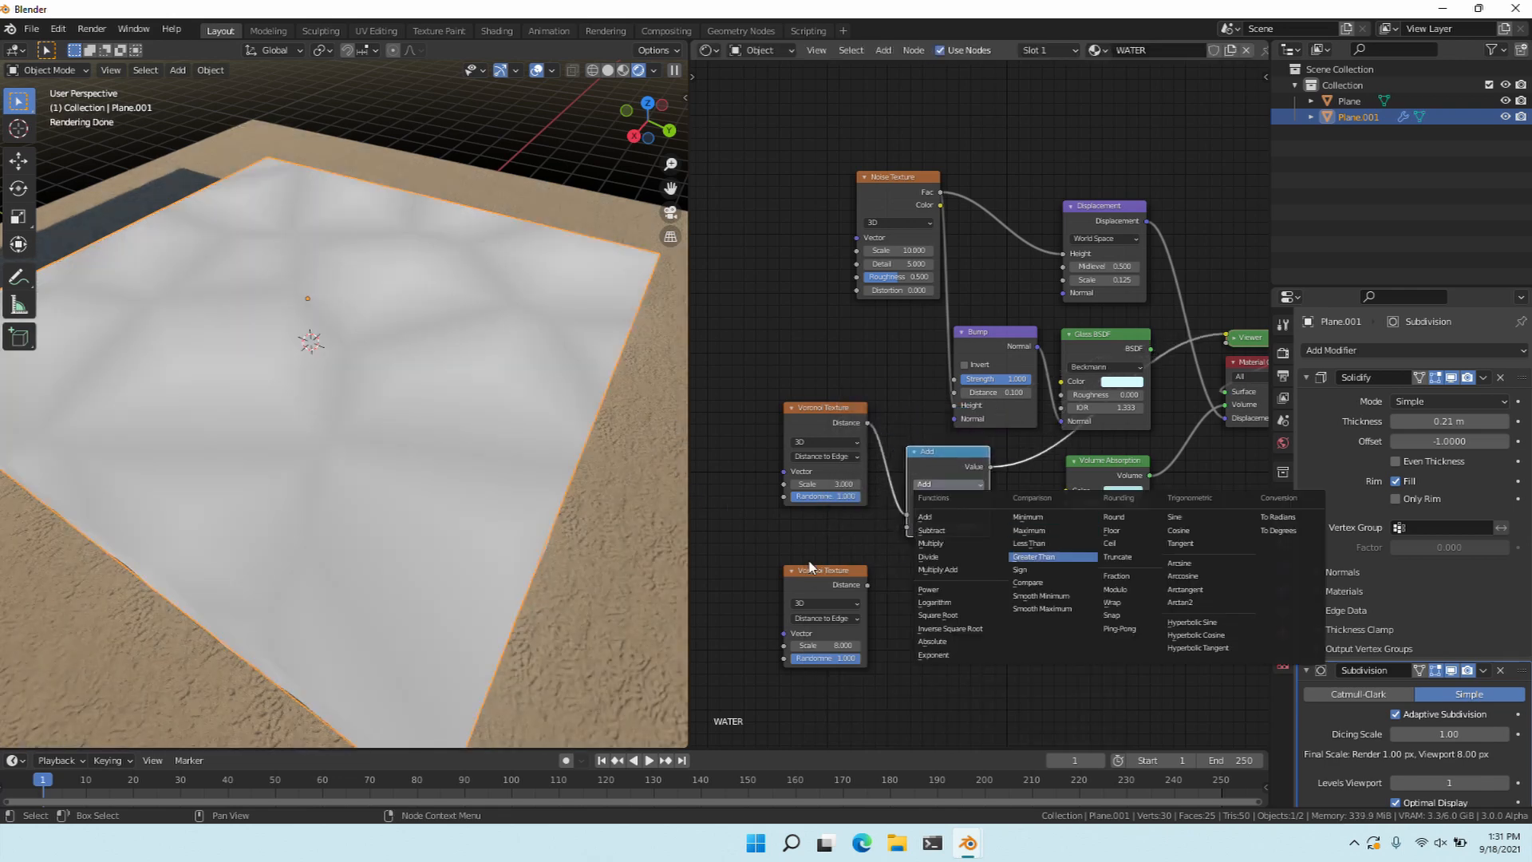
pyautogui.click(831, 558)
pyautogui.click(710, 487)
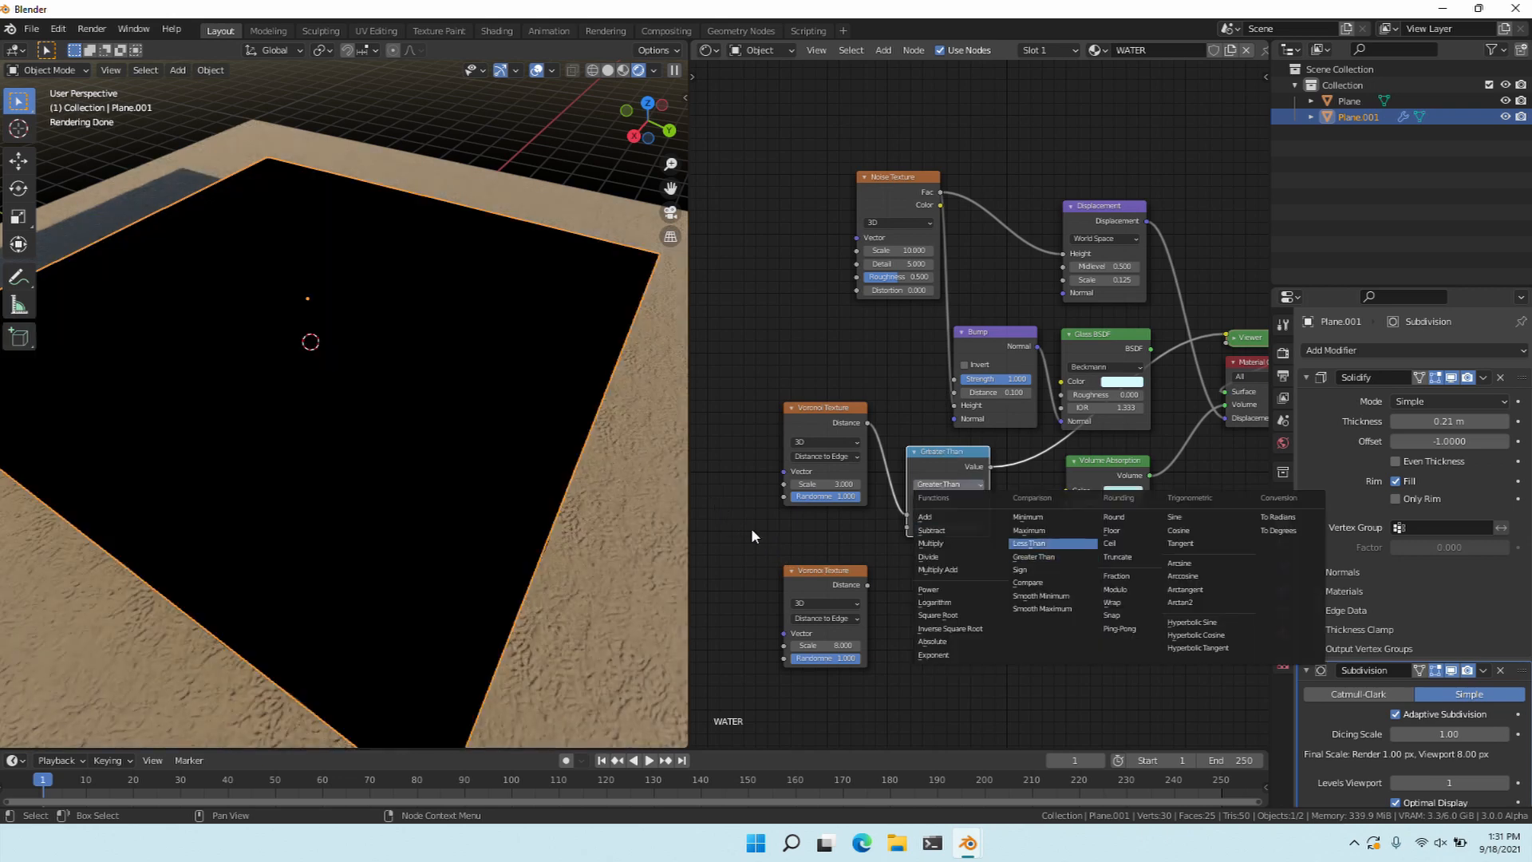
pyautogui.click(715, 528)
pyautogui.write('.01')
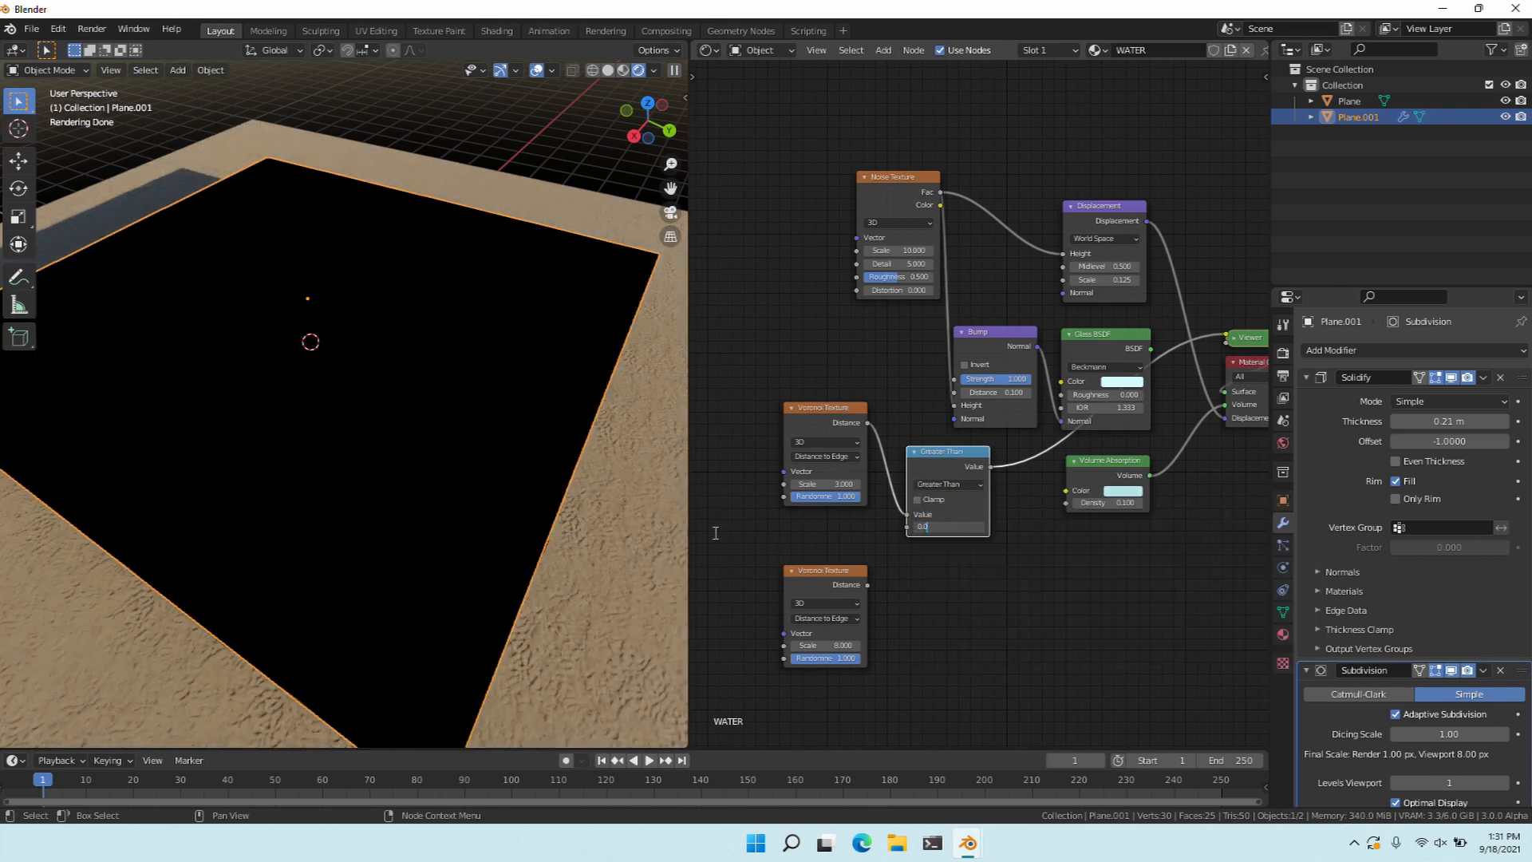
pyautogui.press('Return')
# Compare the thresholded crack pattern with the raw upper Voronoi output on the plane.
pyautogui.moveTo(104, 381); pyautogui.dragTo(102, 402, button='middle')
pyautogui.scroll(3, 108, 408)
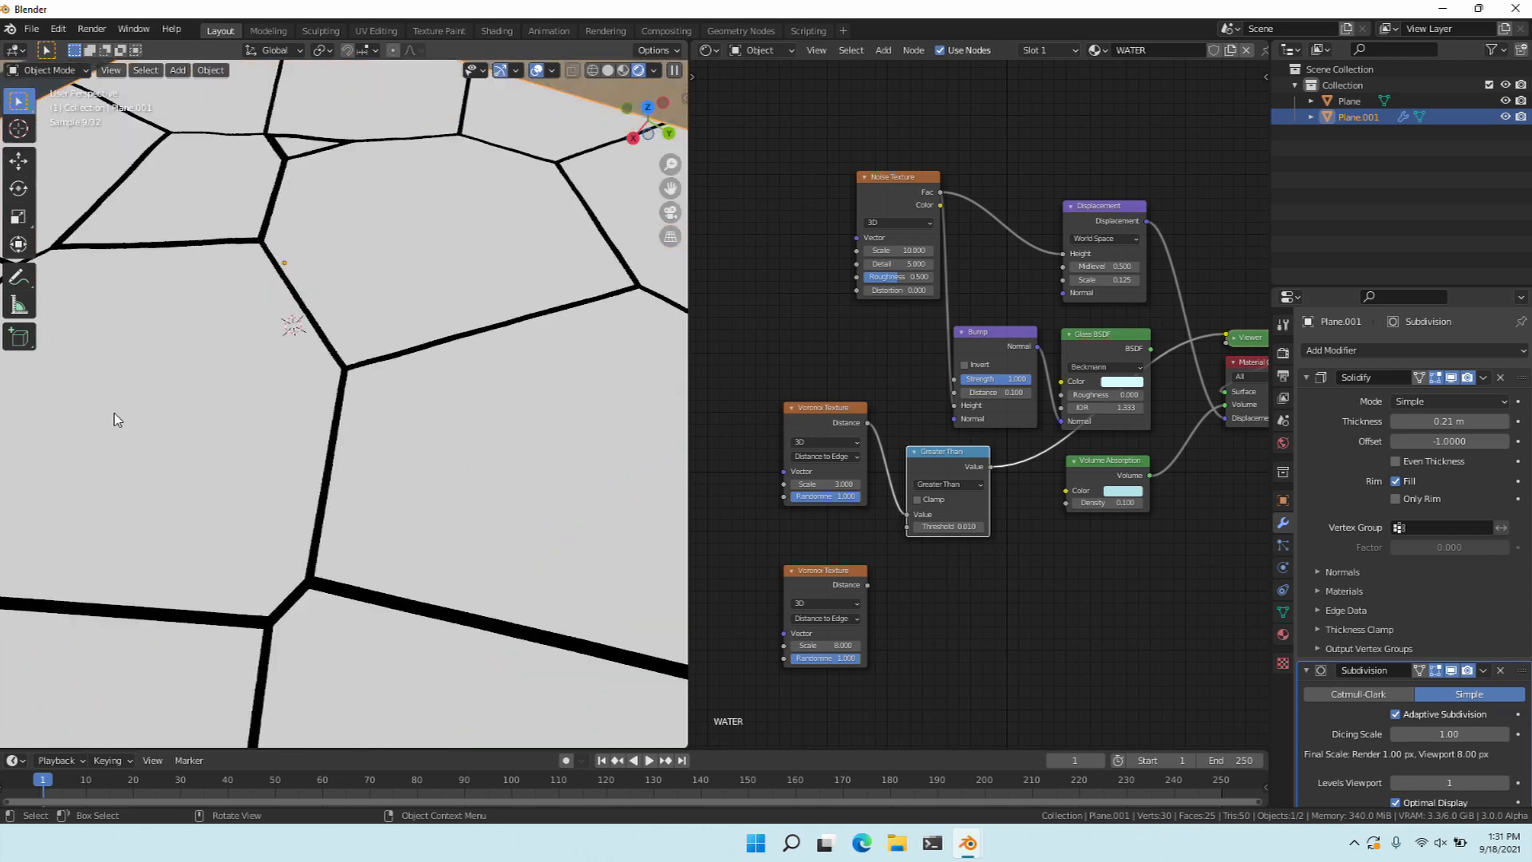
pyautogui.keyDown('ctrl'); pyautogui.keyDown('shift'); pyautogui.click(819, 425); pyautogui.keyUp('shift'); pyautogui.keyUp('ctrl')
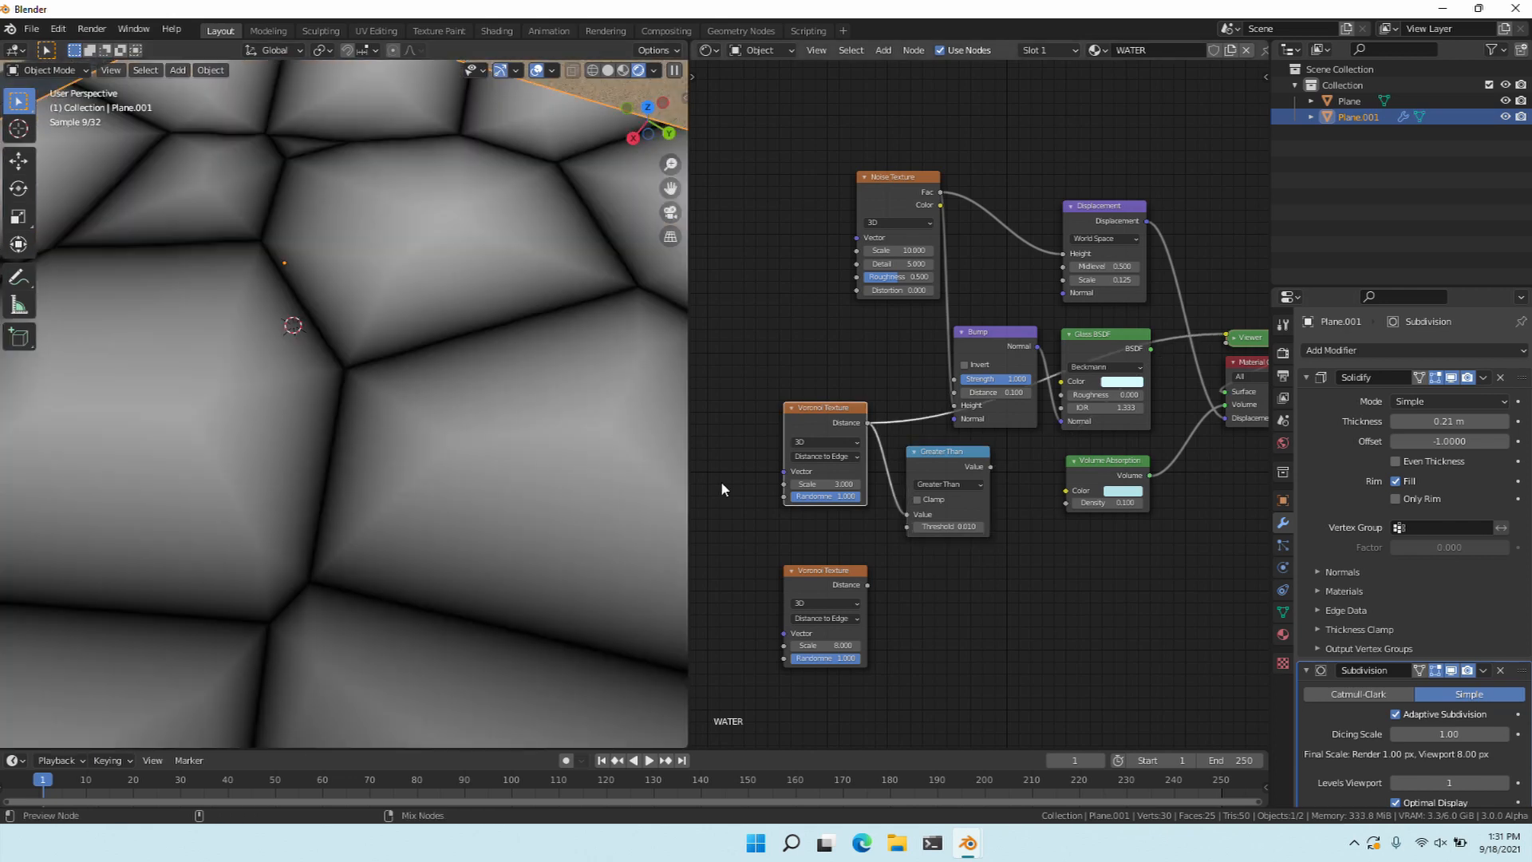
pyautogui.hotkey('ctrl', 'z')
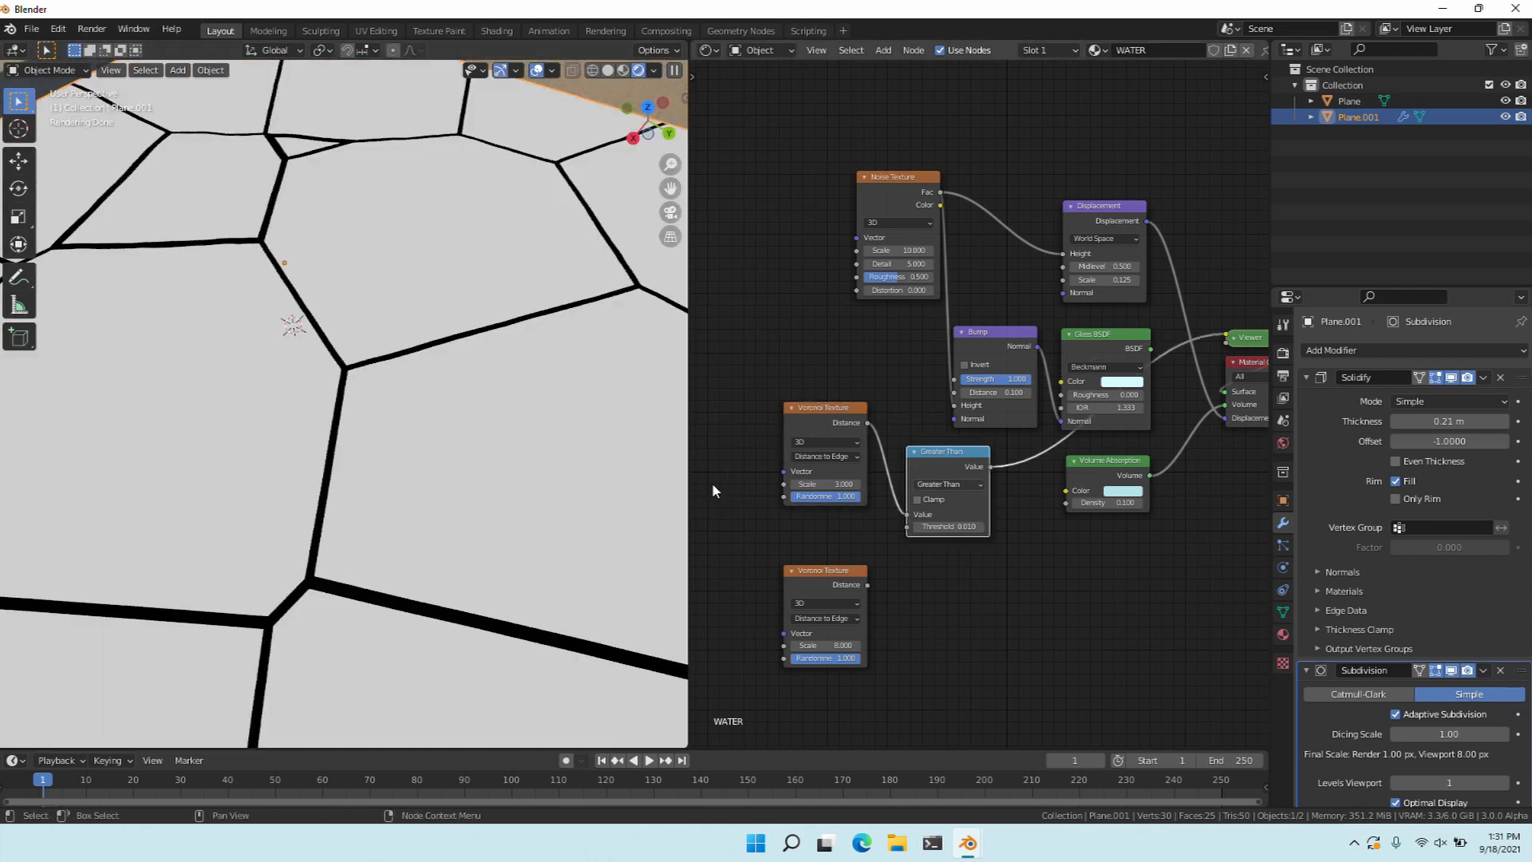
# Duplicate the Greater Than node beside the lower Voronoi Texture and connect that texture's Distance to its Value.
pyautogui.moveTo(701, 457); pyautogui.dragTo(698, 450, button='middle')
pyautogui.hotkey('shift', 'd')
pyautogui.click(694, 576)
pyautogui.moveTo(864, 577); pyautogui.dragTo(903, 625)
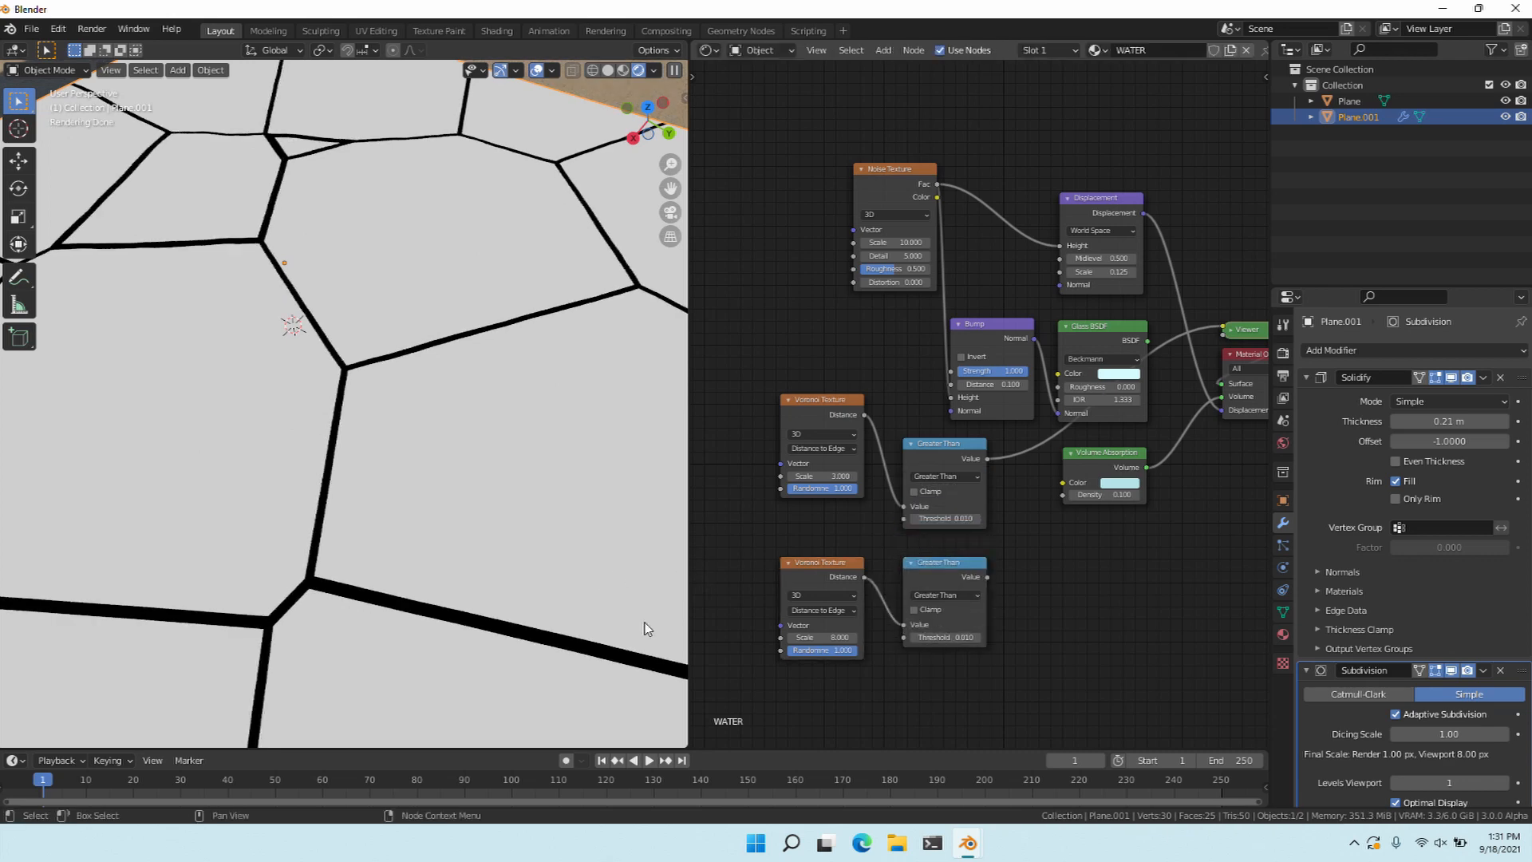
# Preview the upper Voronoi Texture and both Greater Than nodes in turn, ending on the lower Greater Than.
pyautogui.keyDown('ctrl'); pyautogui.keyDown('shift'); pyautogui.click(723, 574); pyautogui.keyUp('shift'); pyautogui.keyUp('ctrl')
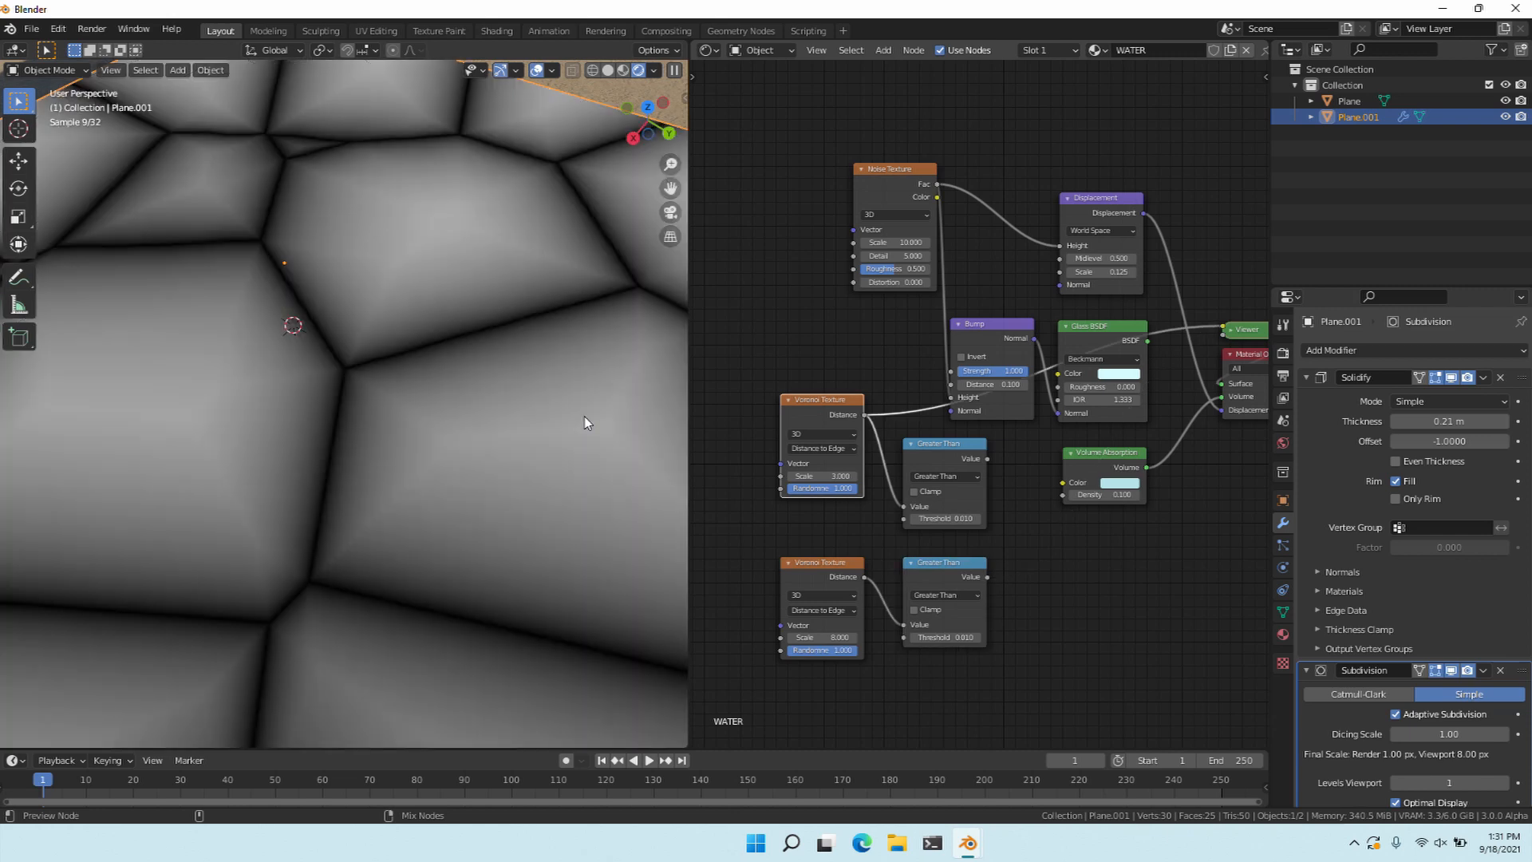
pyautogui.keyDown('ctrl'); pyautogui.keyDown('shift'); pyautogui.click(585, 423); pyautogui.keyUp('shift'); pyautogui.keyUp('ctrl')
pyautogui.keyDown('ctrl'); pyautogui.keyDown('shift'); pyautogui.click(732, 453); pyautogui.keyUp('shift'); pyautogui.keyUp('ctrl')
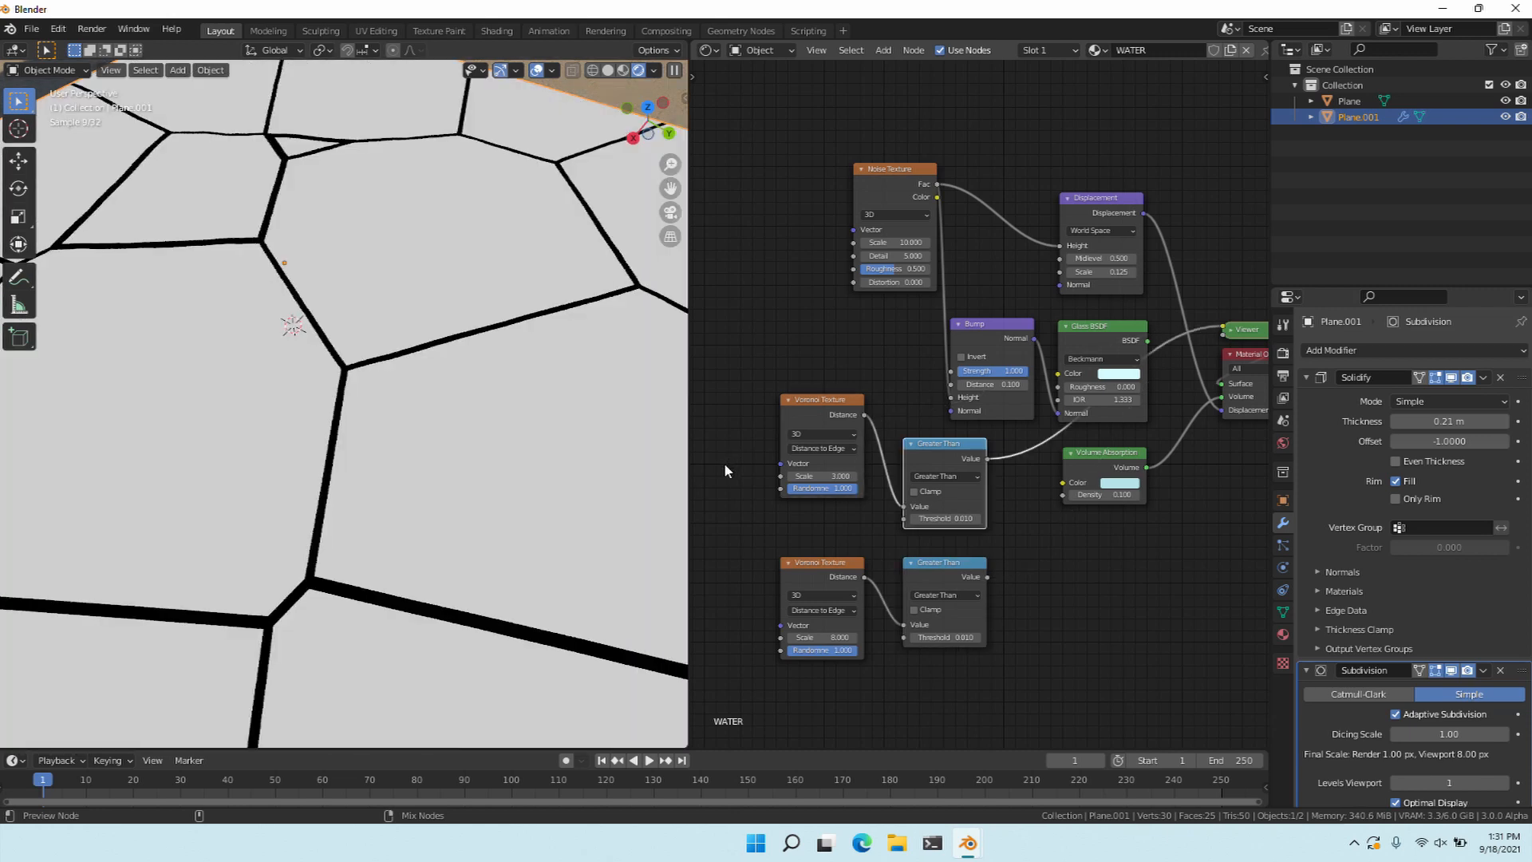
pyautogui.keyDown('ctrl'); pyautogui.keyDown('shift'); pyautogui.click(723, 574); pyautogui.keyUp('shift'); pyautogui.keyUp('ctrl')
pyautogui.moveTo(724, 572); pyautogui.dragTo(585, 523, button='middle')
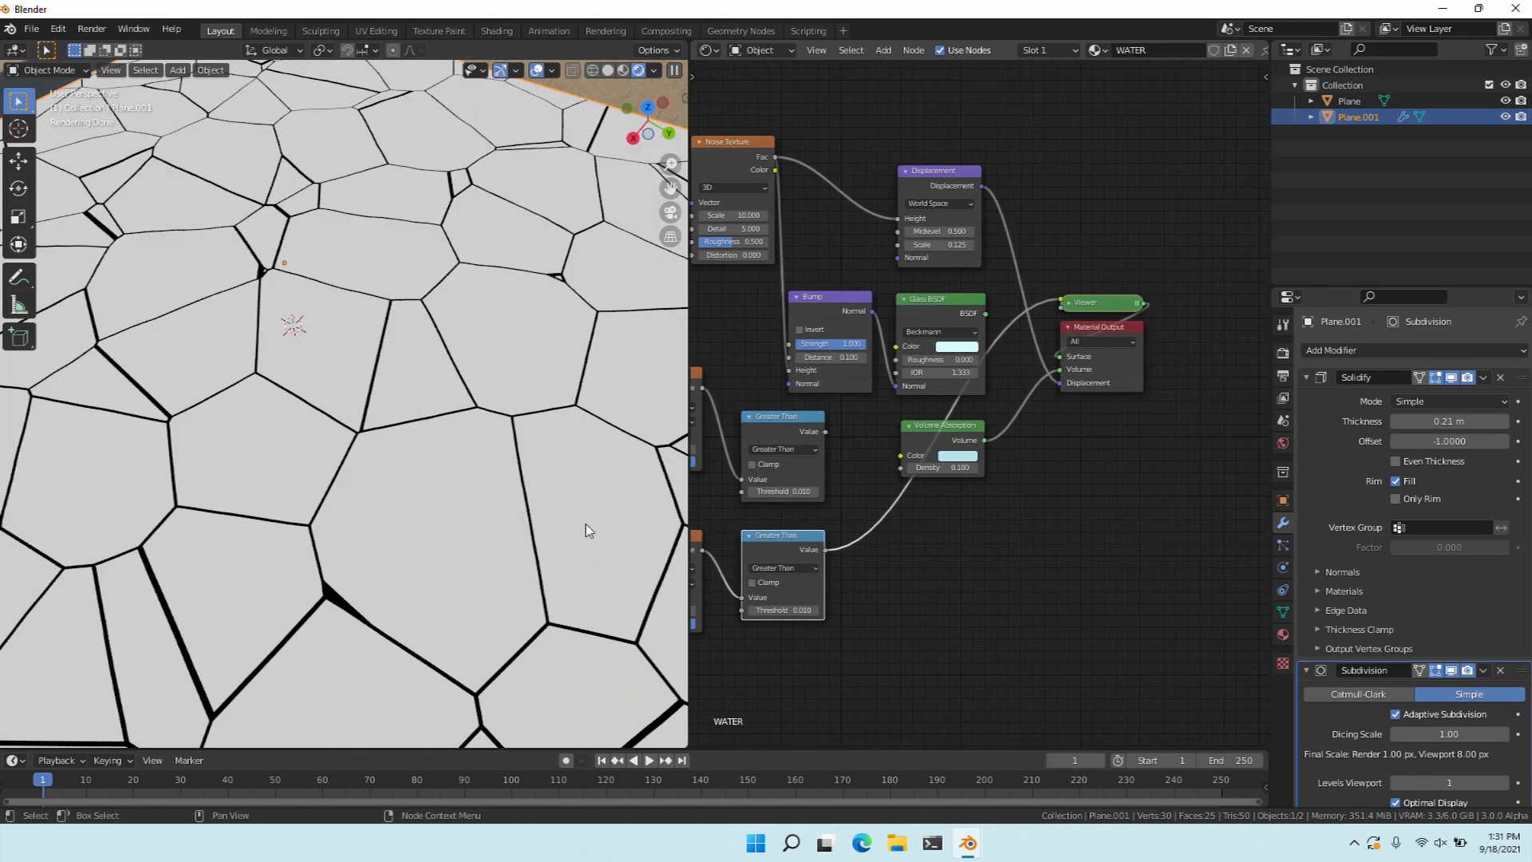
# Move the Volume Absorption node under the Material Output and shift the Voronoi and Greater Than nodes left for space.
pyautogui.moveTo(672, 437); pyautogui.dragTo(843, 423)
pyautogui.moveTo(917, 397); pyautogui.dragTo(1083, 351, button='middle')
pyautogui.moveTo(776, 308); pyautogui.dragTo(930, 578)
pyautogui.press('g')
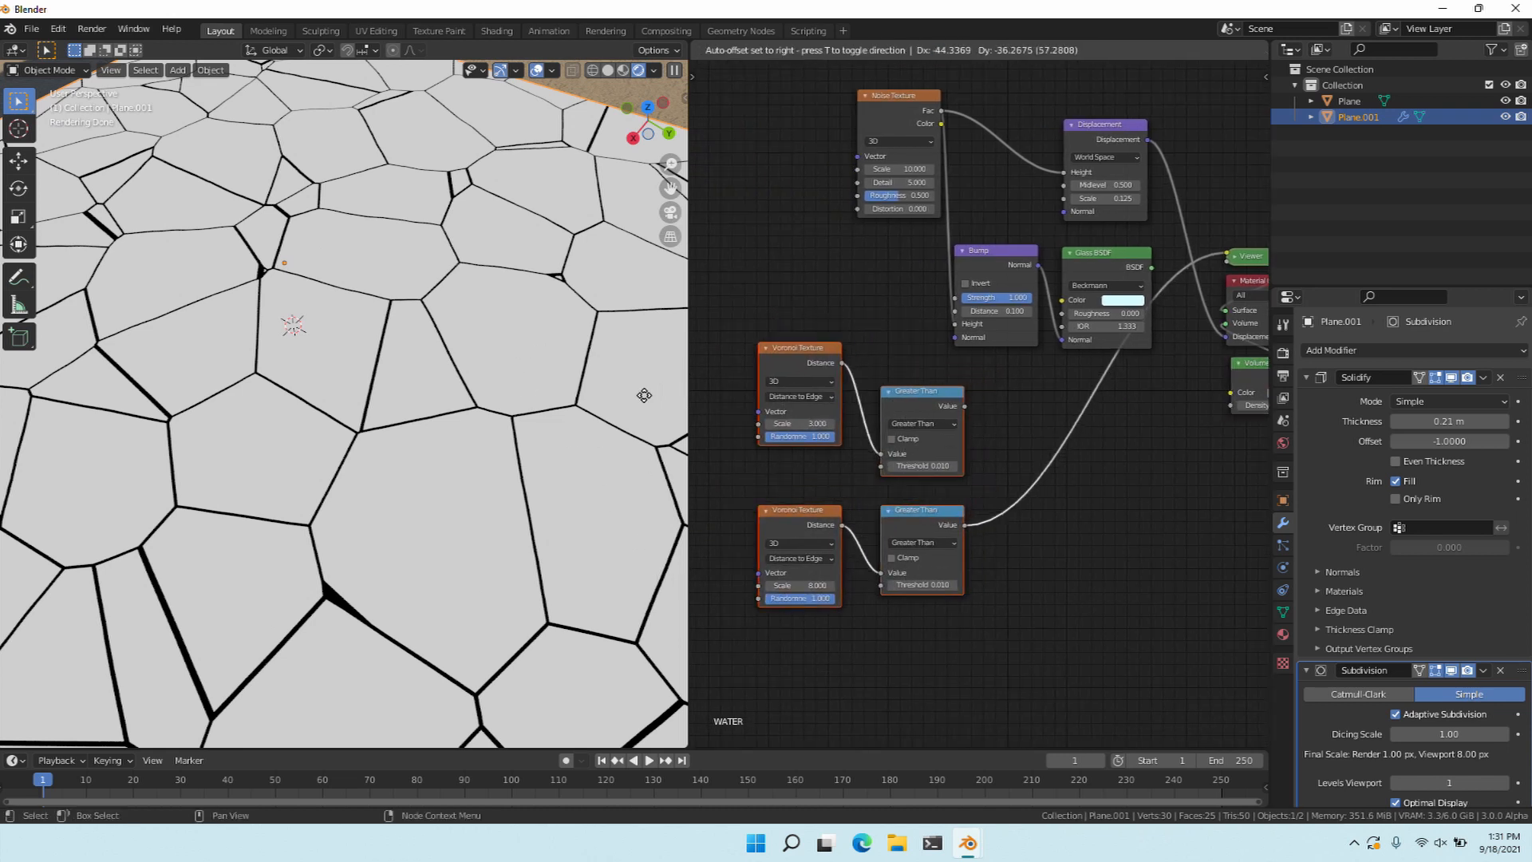
pyautogui.click(745, 439)
# Add a MixRGB node after the Greater Than nodes, feeding the upper one into Color1 and the lower one into Color2.
pyautogui.hotkey('shift', 'a')
pyautogui.press('s')
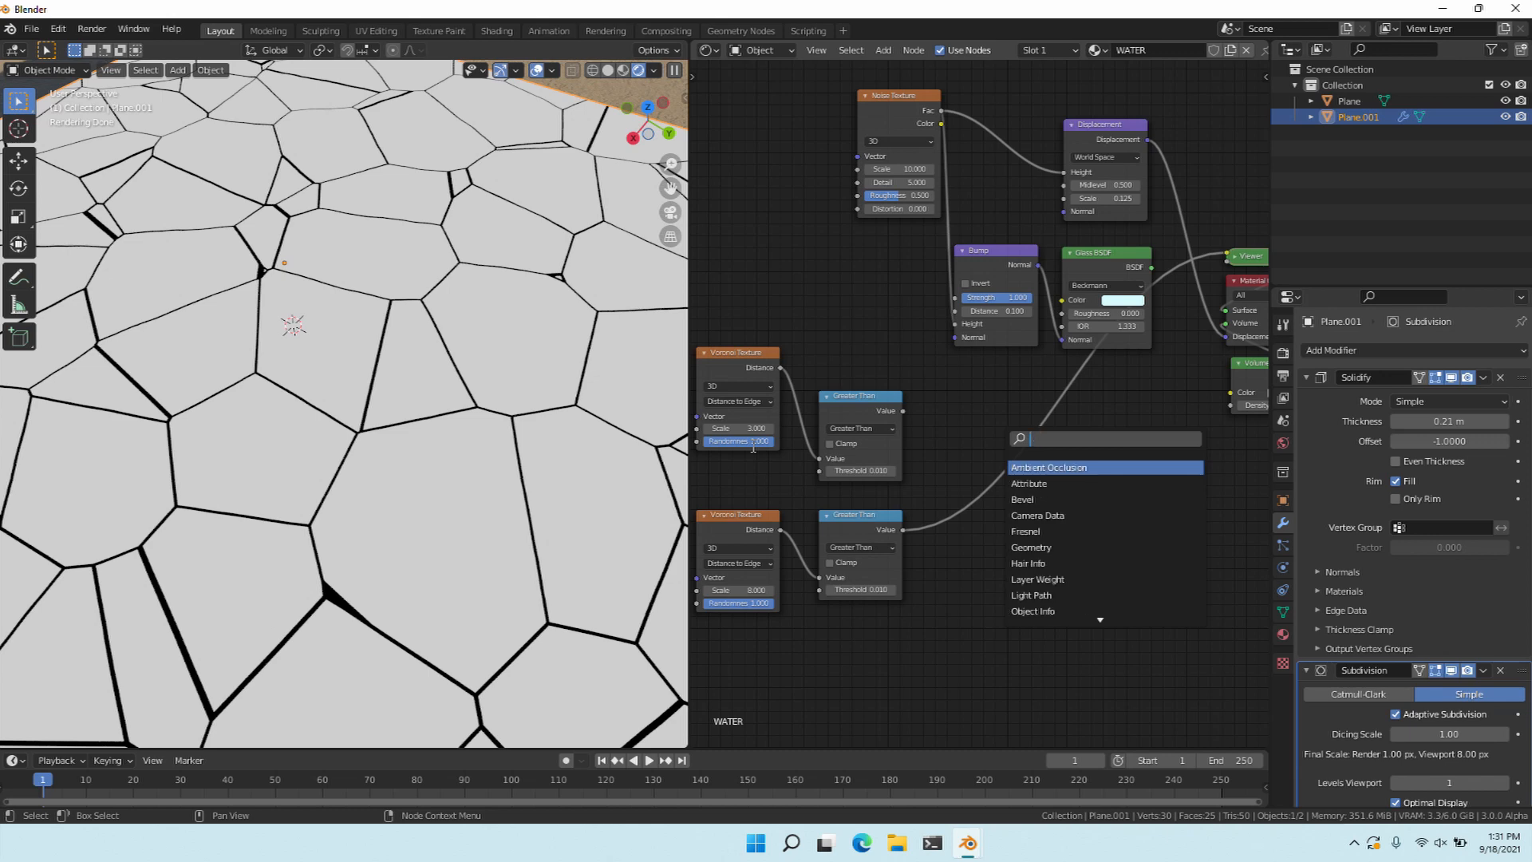
pyautogui.write('mix')
pyautogui.press('Return')
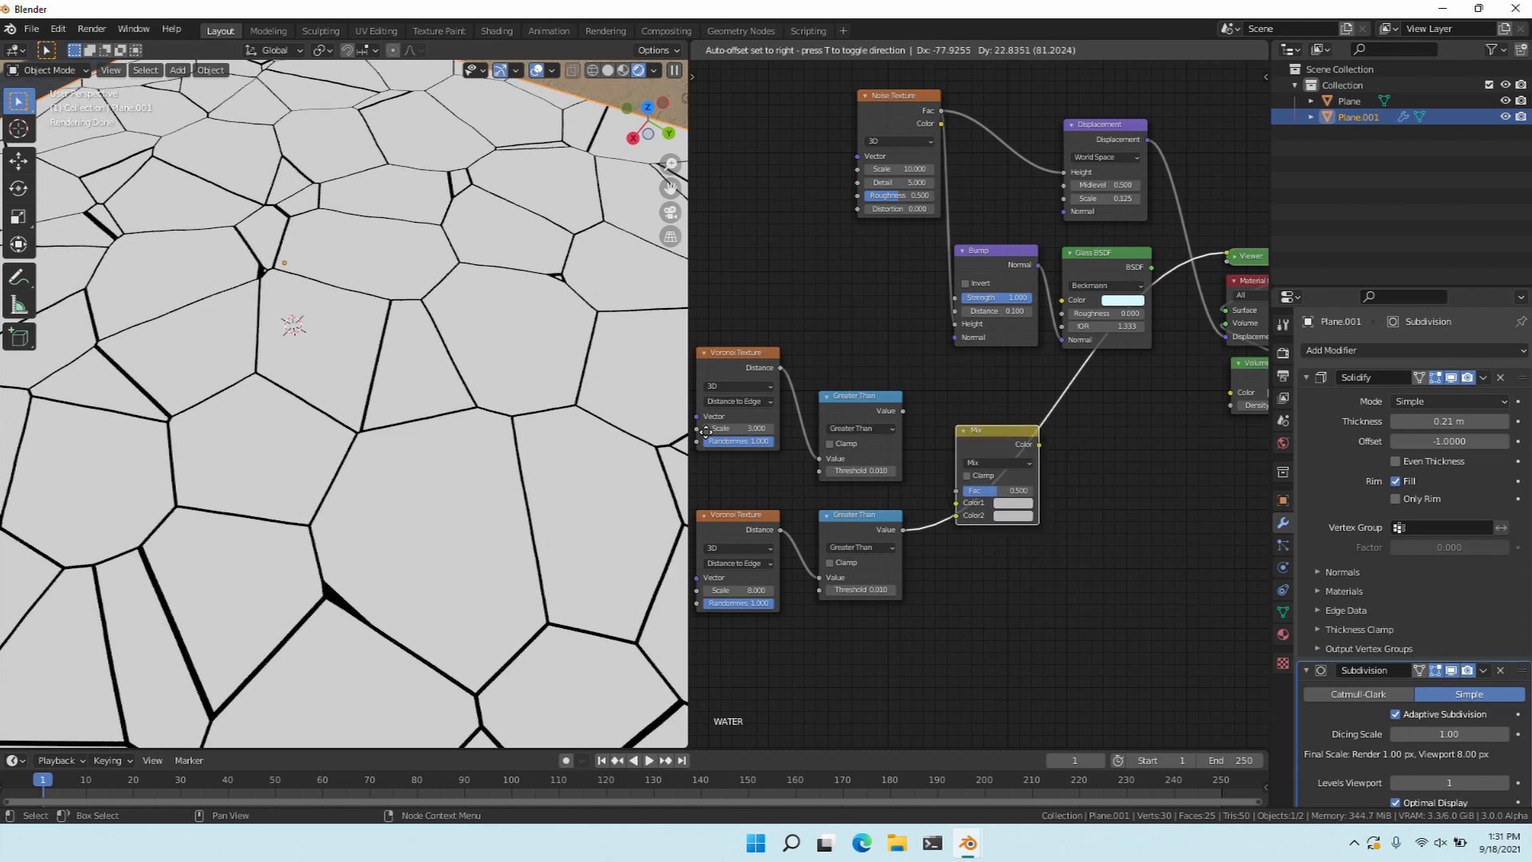
pyautogui.click(960, 431)
pyautogui.moveTo(903, 410); pyautogui.dragTo(1045, 491)
# Set the MixRGB node to Multiply with Fac 1 and check the combined crack pattern across the plane.
pyautogui.click(997, 462)
pyautogui.click(998, 508)
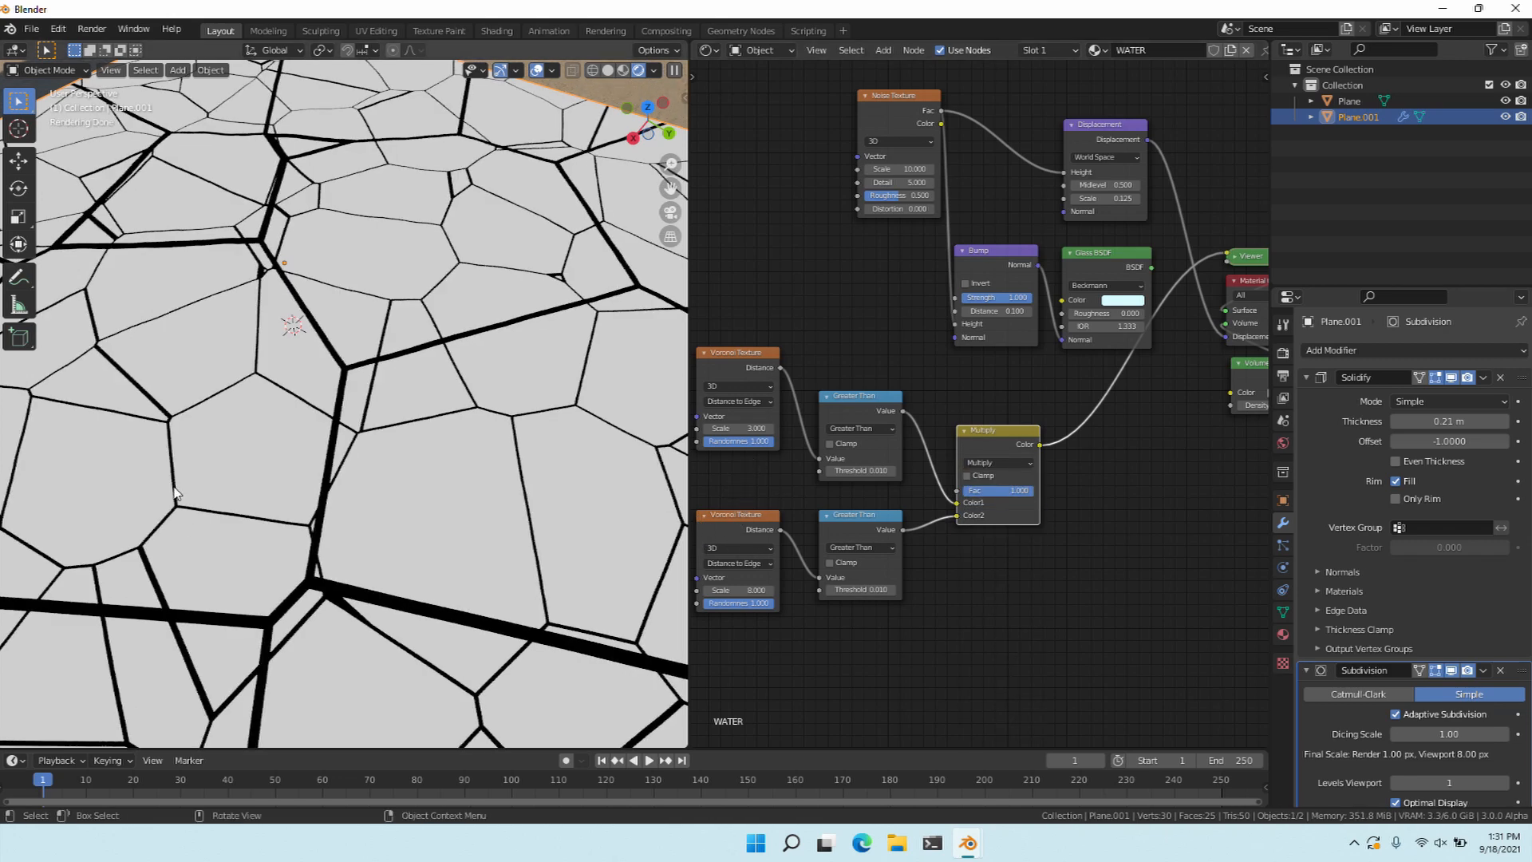
pyautogui.scroll(-5, 175, 492)
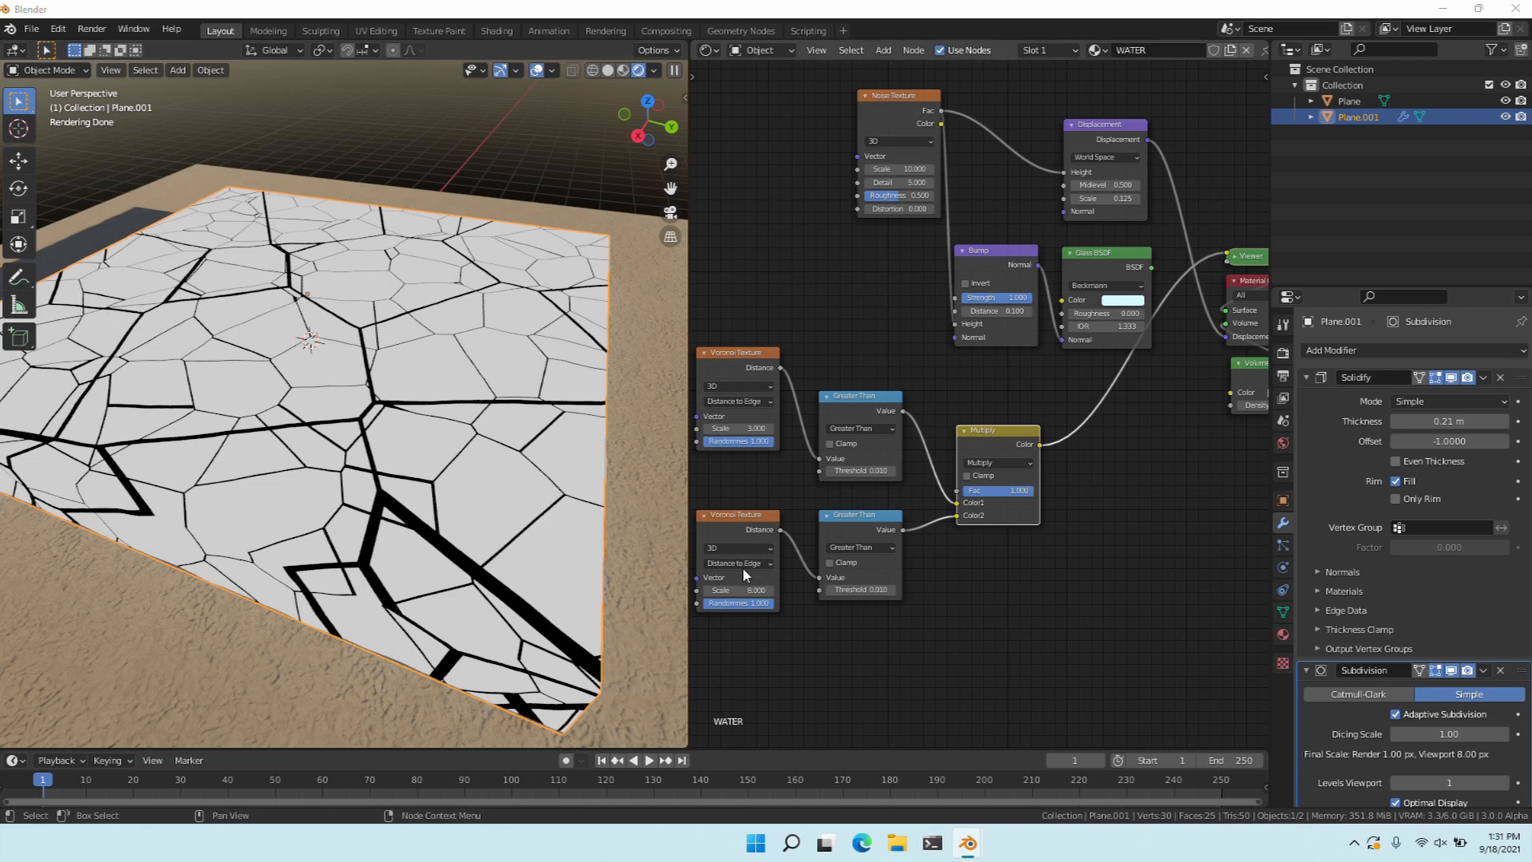
# Add a second Noise Texture node below the Greater Than nodes and set its Scale to 4.
pyautogui.moveTo(743, 569); pyautogui.dragTo(747, 535, button='middle')
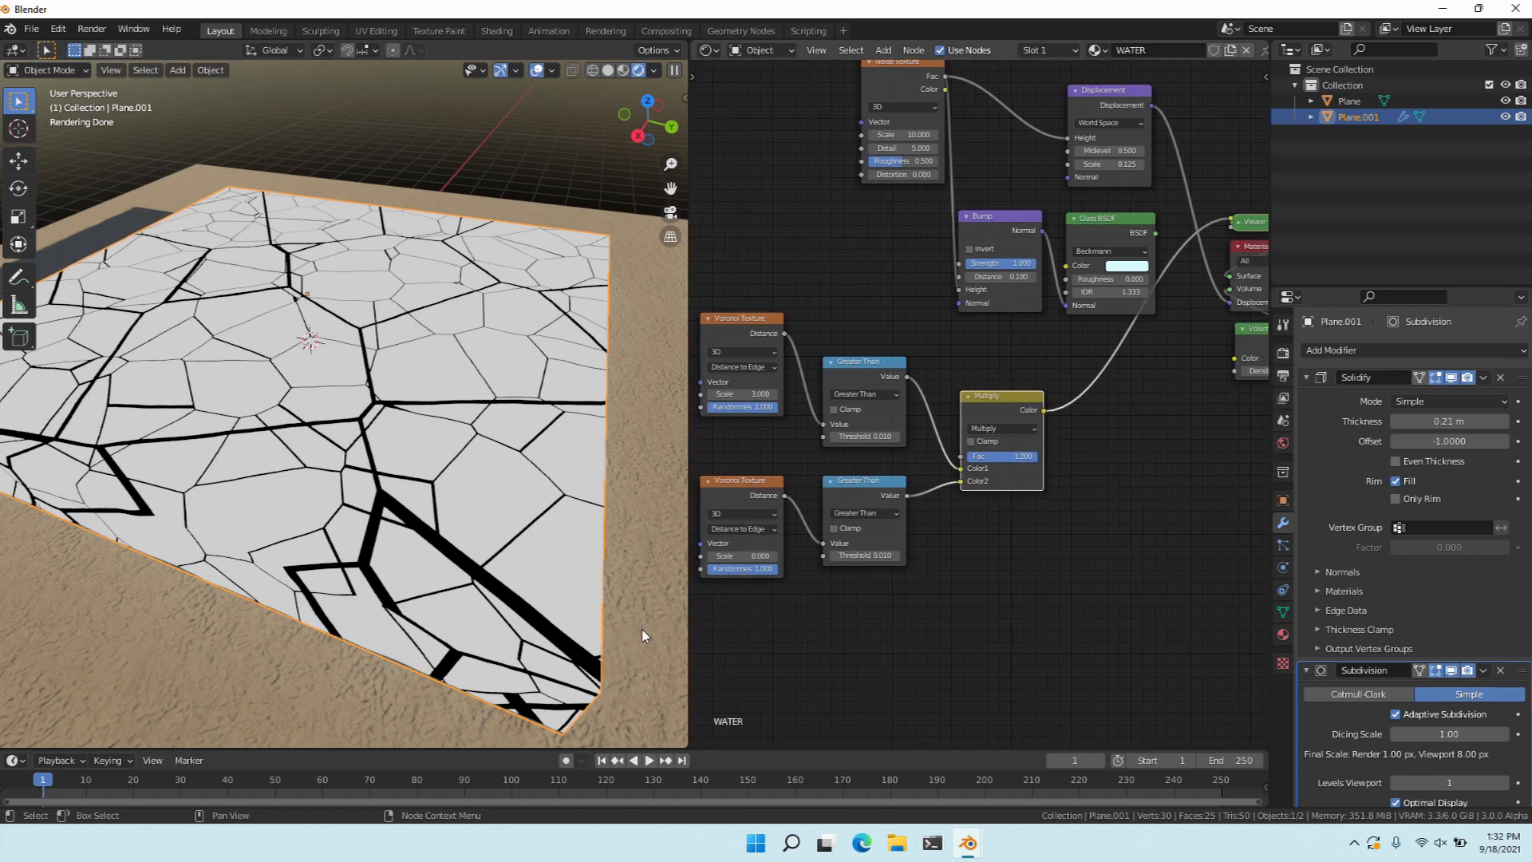
pyautogui.moveTo(639, 630); pyautogui.dragTo(667, 575, button='middle')
pyautogui.click(670, 559)
pyautogui.hotkey('shift', 'a')
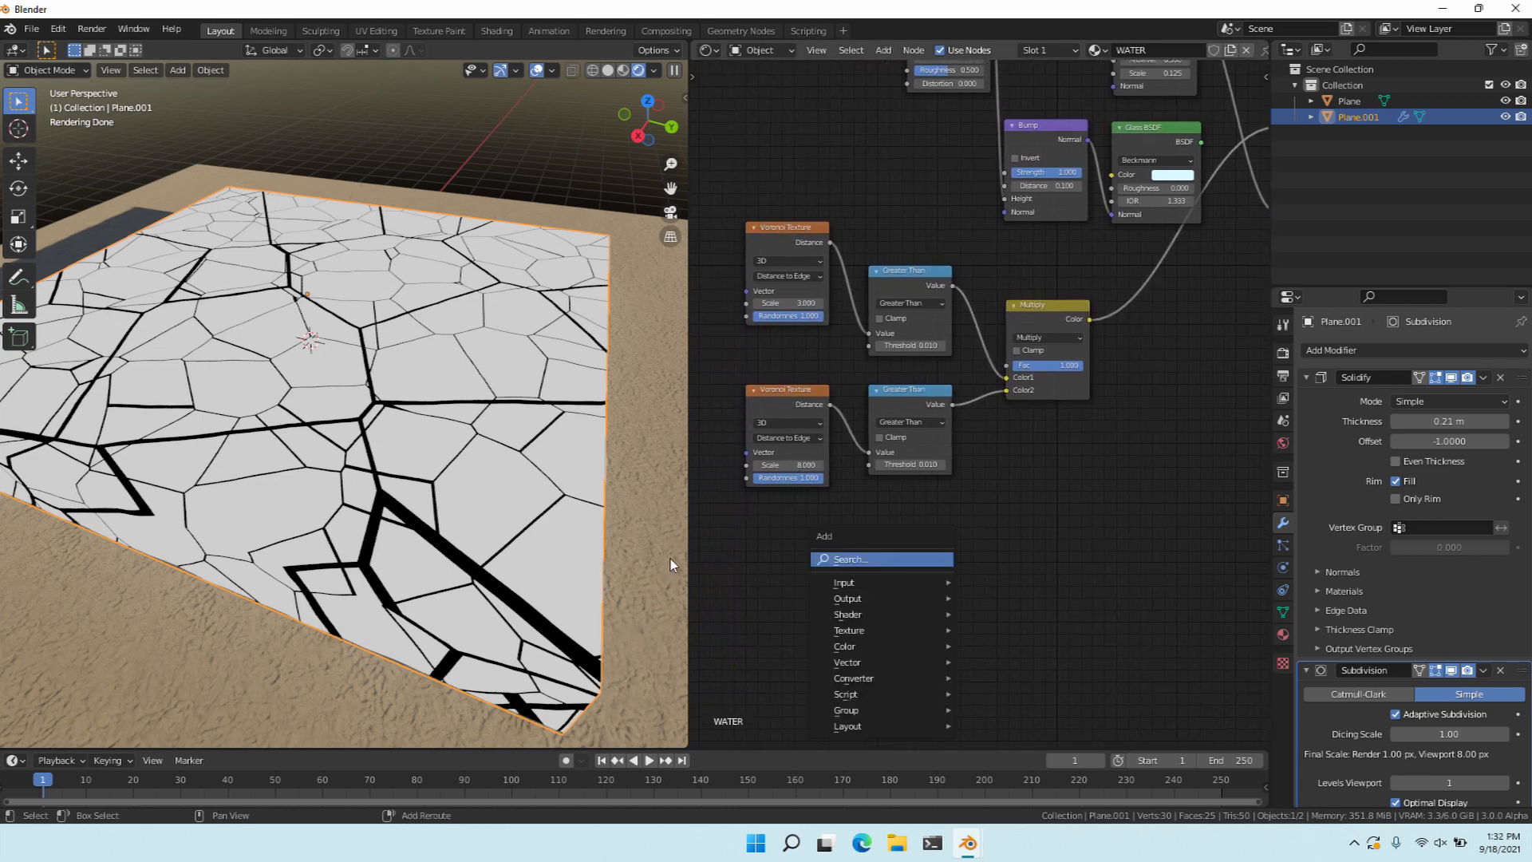
pyautogui.write('snoi')
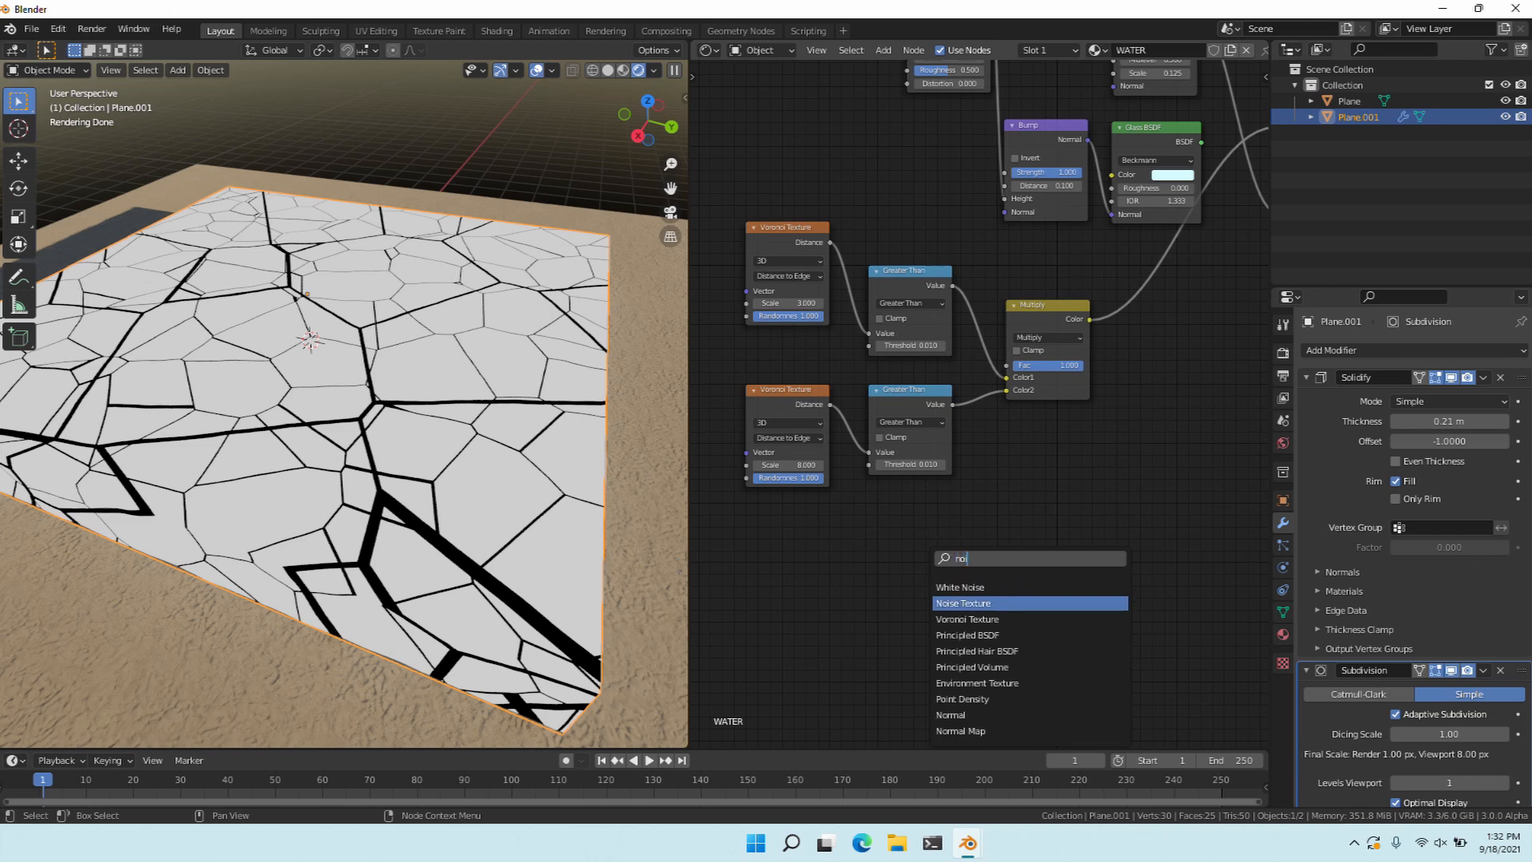
pyautogui.click(963, 603)
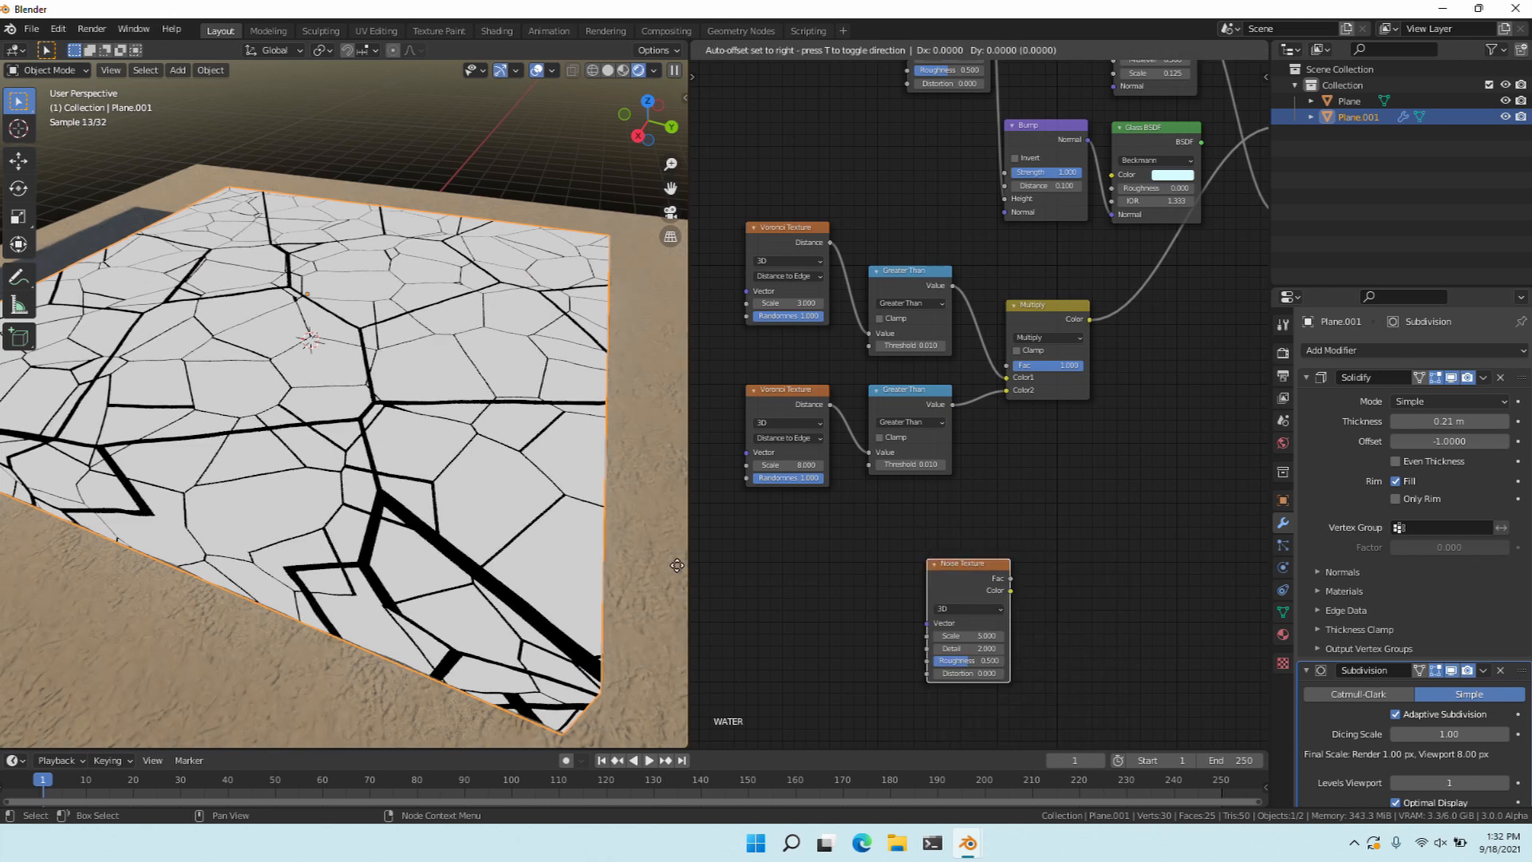
pyautogui.click(923, 567)
pyautogui.click(934, 594)
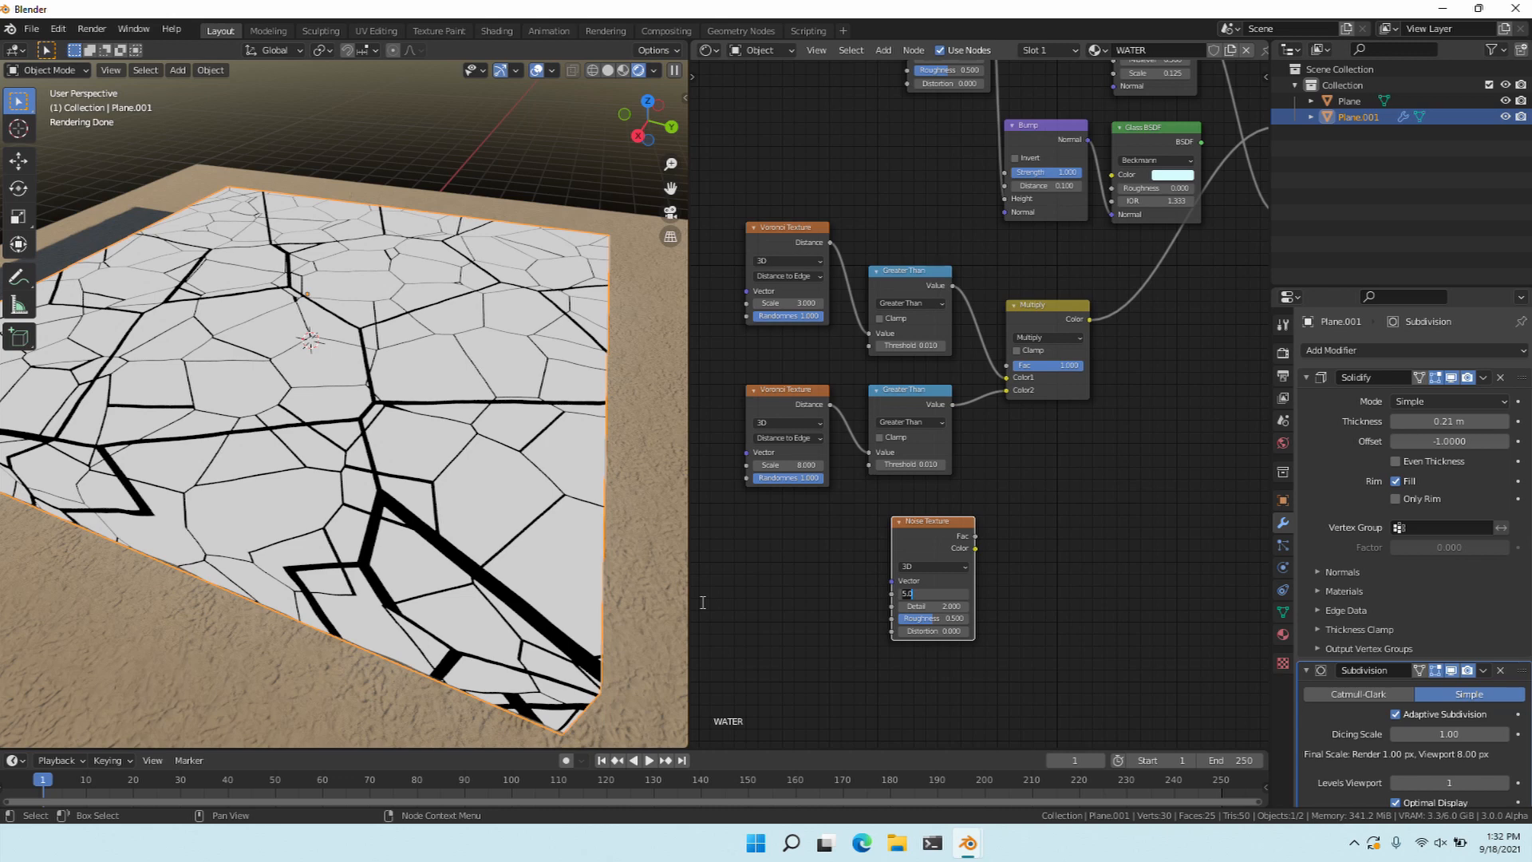
pyautogui.write('4')
pyautogui.press('Return')
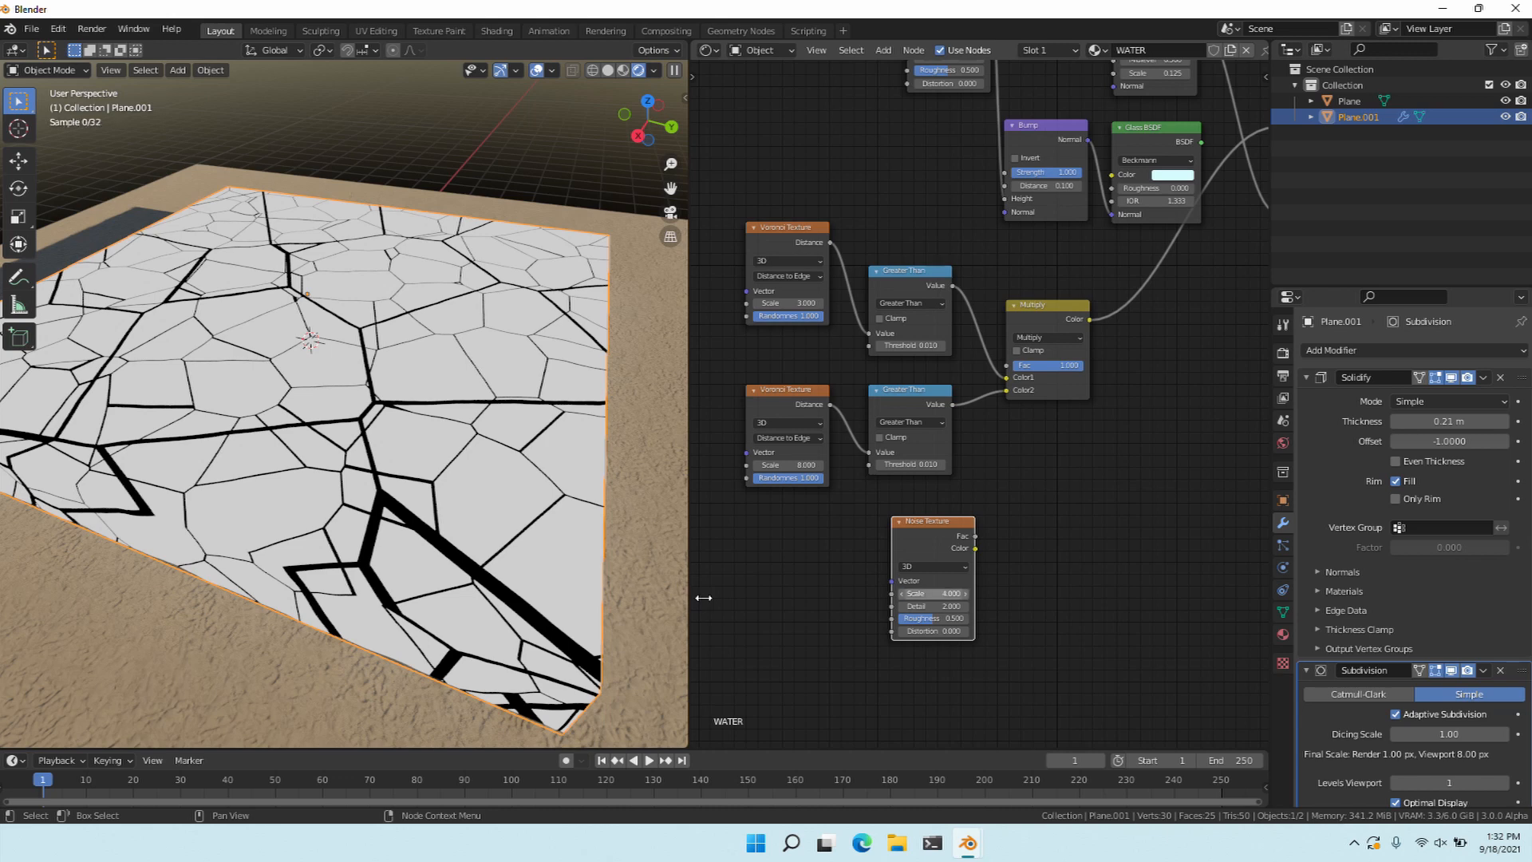
# Set the Detail of the Noise Texture below the Greater Than nodes to 5.
pyautogui.click(932, 606)
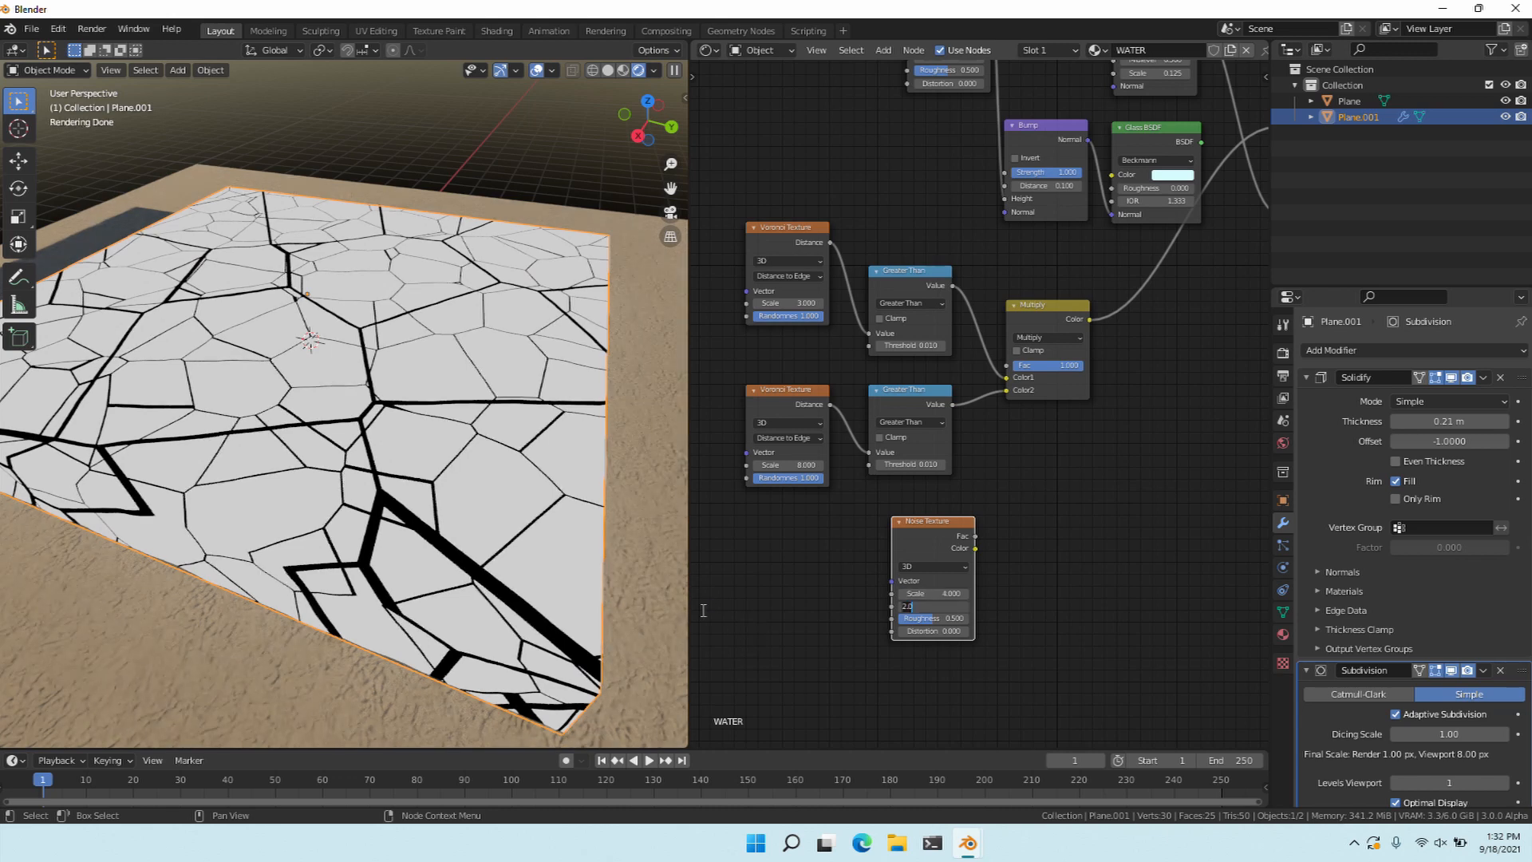
pyautogui.write('5')
pyautogui.press('Return')
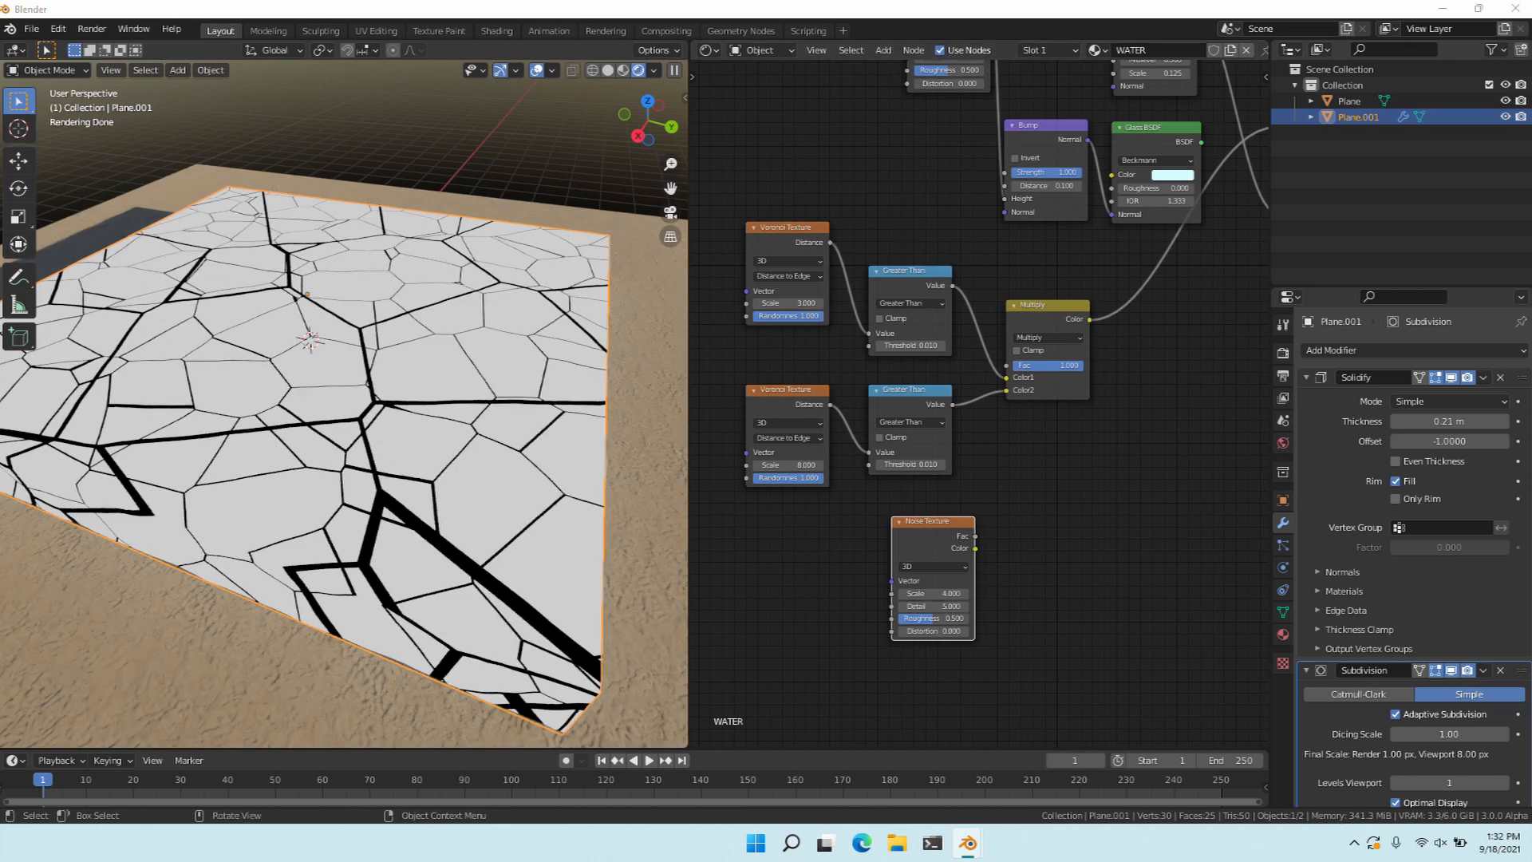
# Duplicate the Multiply node after the first one, feed the Noise Texture's Fac into its Color2, and place the noise node below the first Multiply.
pyautogui.moveTo(775, 325); pyautogui.dragTo(688, 362, button='middle')
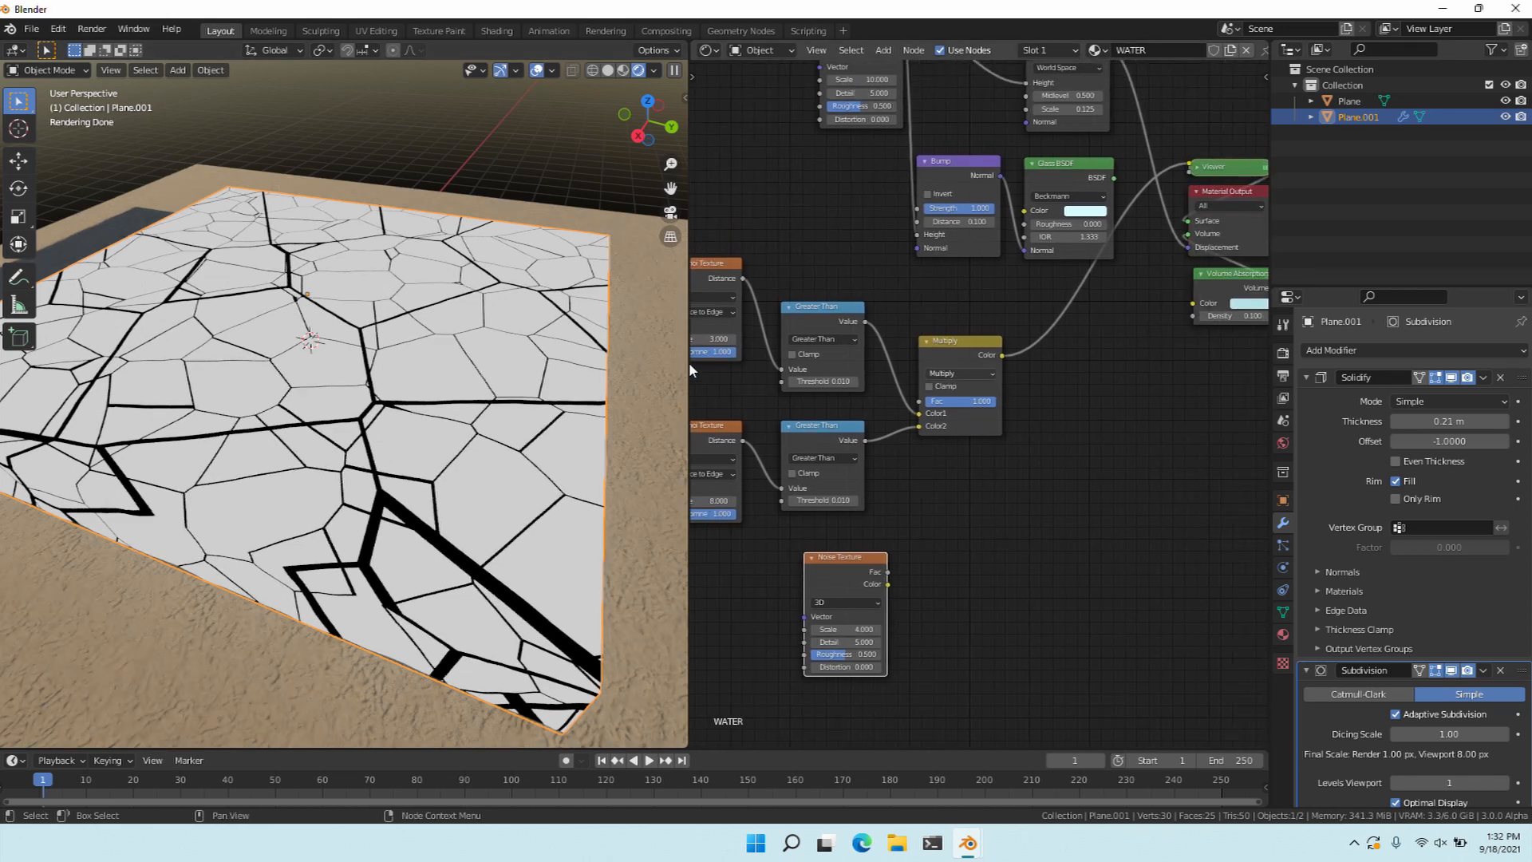
pyautogui.hotkey('shift', 'd')
pyautogui.click(1050, 358)
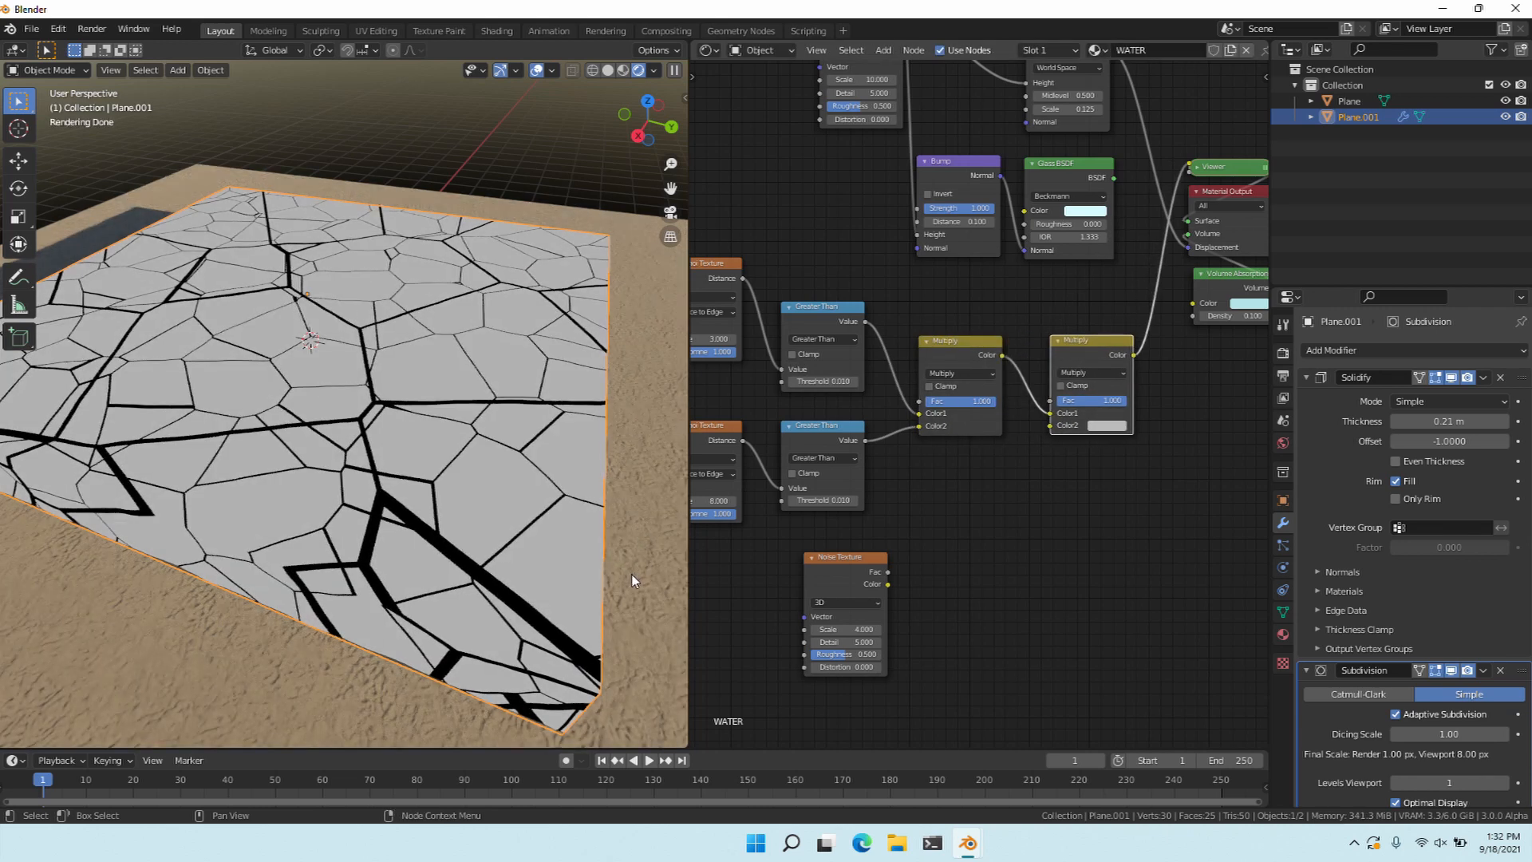
pyautogui.moveTo(888, 572); pyautogui.dragTo(1051, 426)
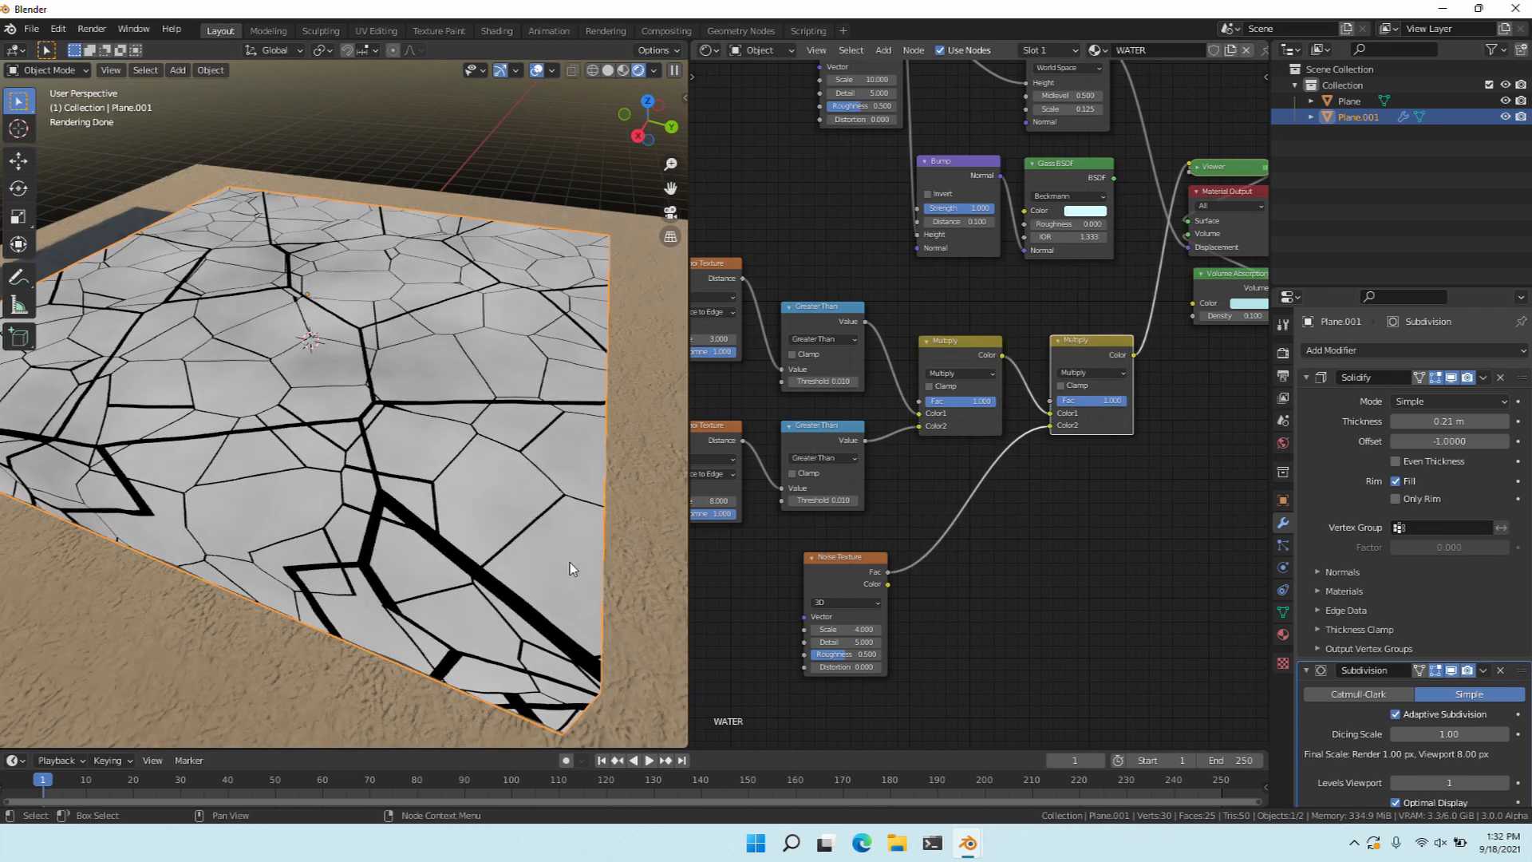
pyautogui.moveTo(828, 558); pyautogui.dragTo(941, 462)
pyautogui.click(694, 472)
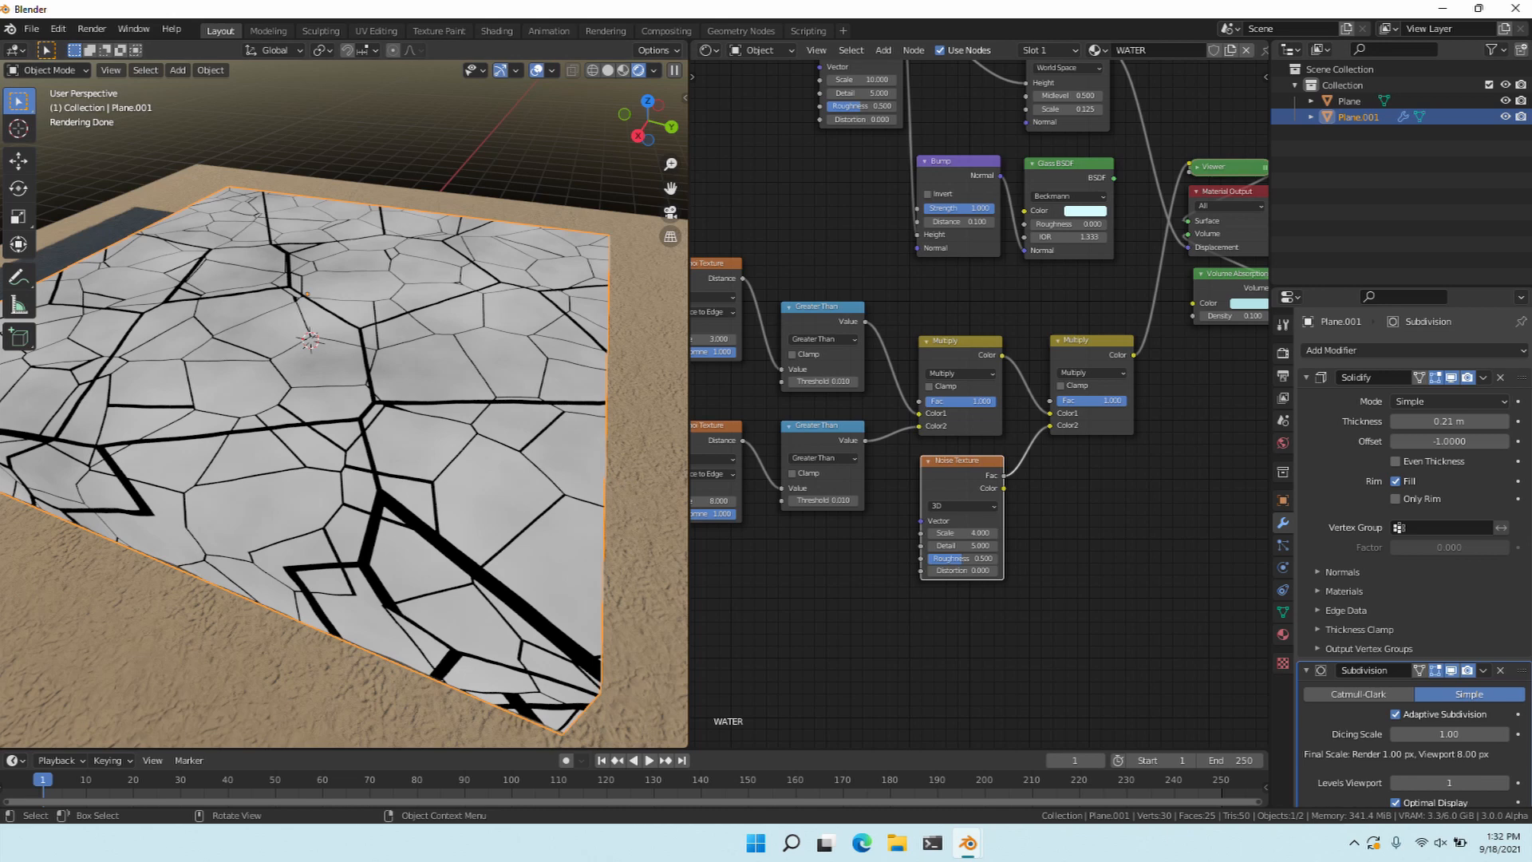
pyautogui.moveTo(147, 358); pyautogui.dragTo(121, 395, button='middle')
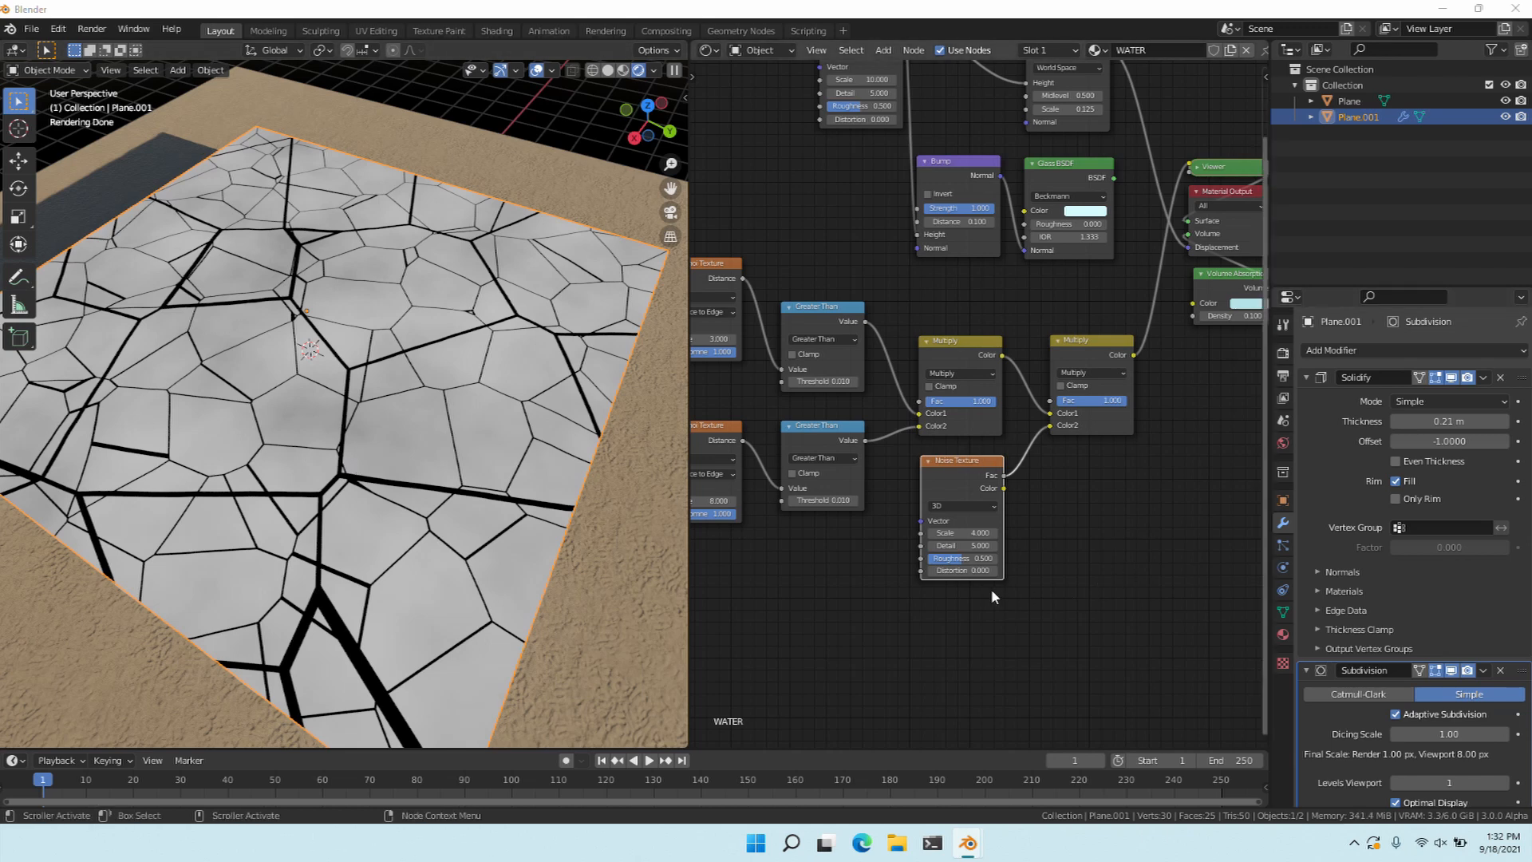
# Move the Viewer, Material Output and Volume Absorption nodes together away from the Multiply nodes to make space.
pyautogui.moveTo(999, 496); pyautogui.dragTo(527, 510, button='middle')
pyautogui.scroll(-1, 596, 472)
pyautogui.moveTo(596, 471); pyautogui.dragTo(625, 529, button='middle')
pyautogui.moveTo(905, 441); pyautogui.dragTo(851, 217)
pyautogui.moveTo(871, 271); pyautogui.dragTo(990, 275)
# Add a Math node between the last Multiply node and the Viewer and set its operation to Arctan2.
pyautogui.click(877, 424)
pyautogui.hotkey('shift', 'a')
pyautogui.click(878, 424)
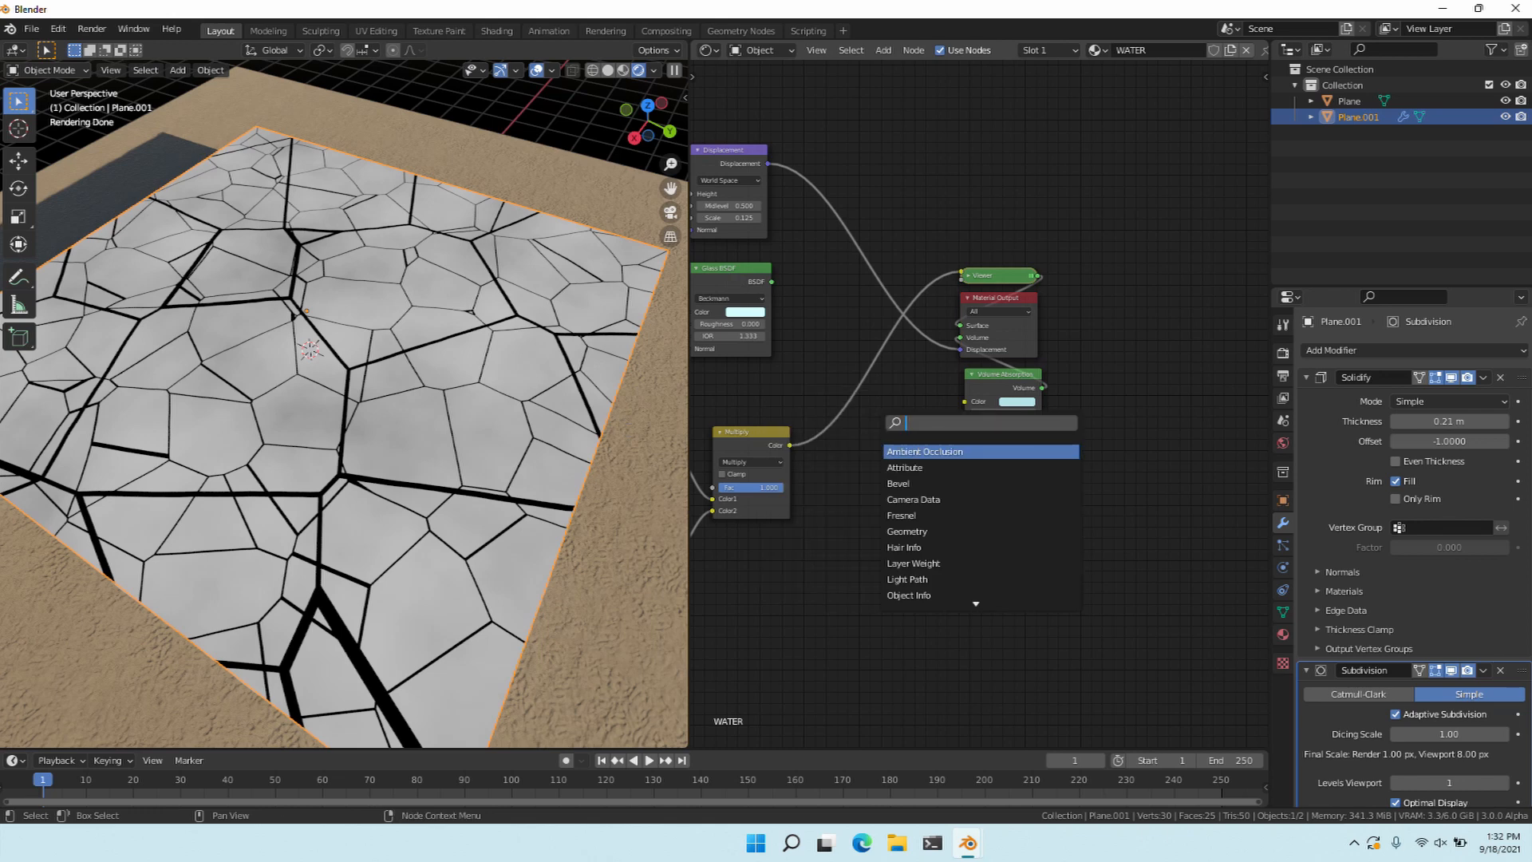
pyautogui.write('add')
pyautogui.press('Return')
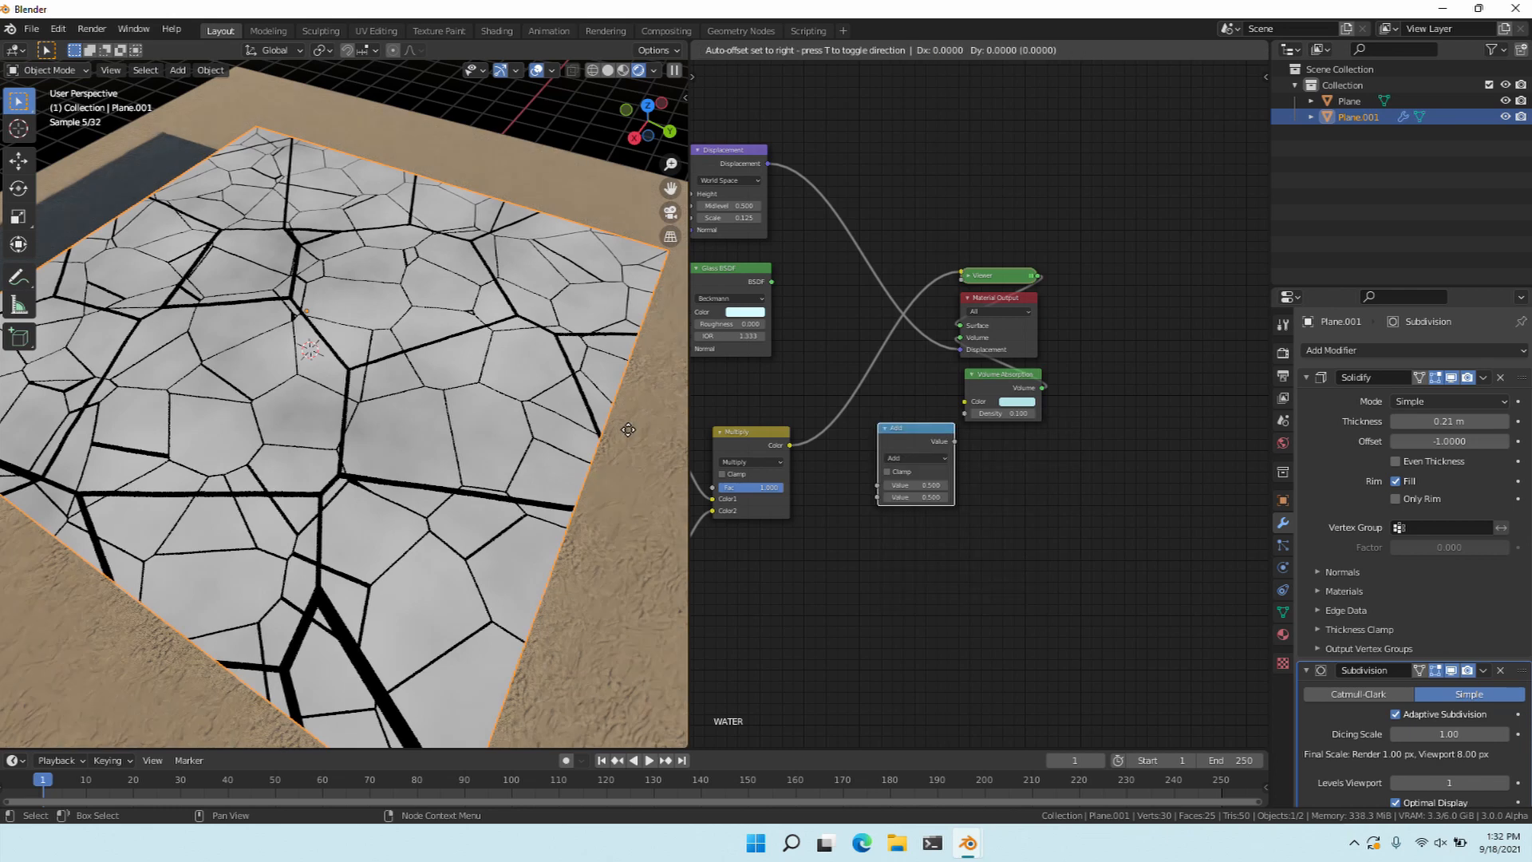
pyautogui.click(873, 418)
pyautogui.click(878, 442)
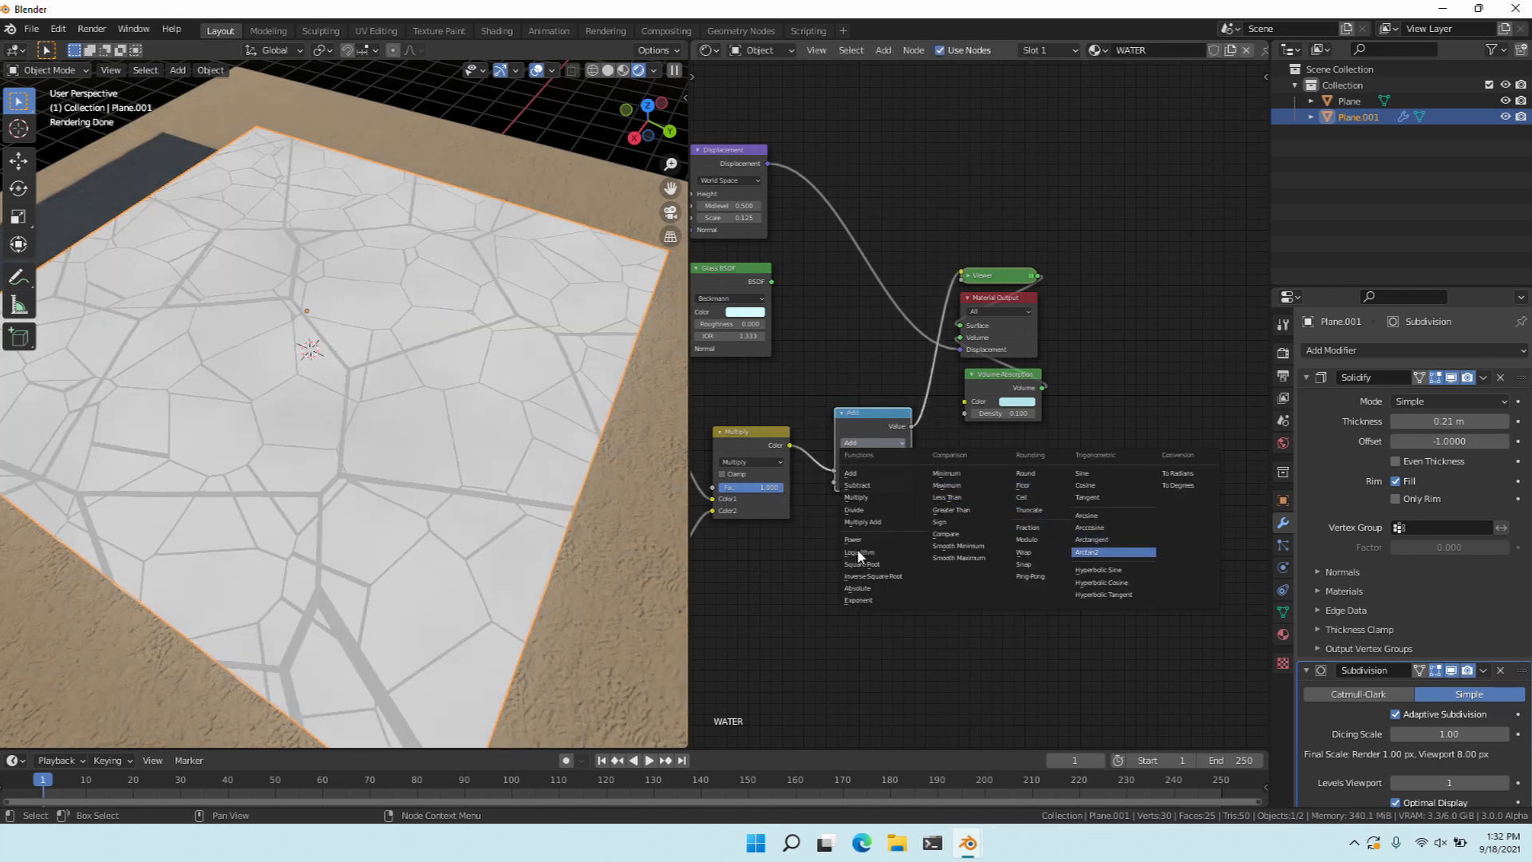
pyautogui.click(1087, 552)
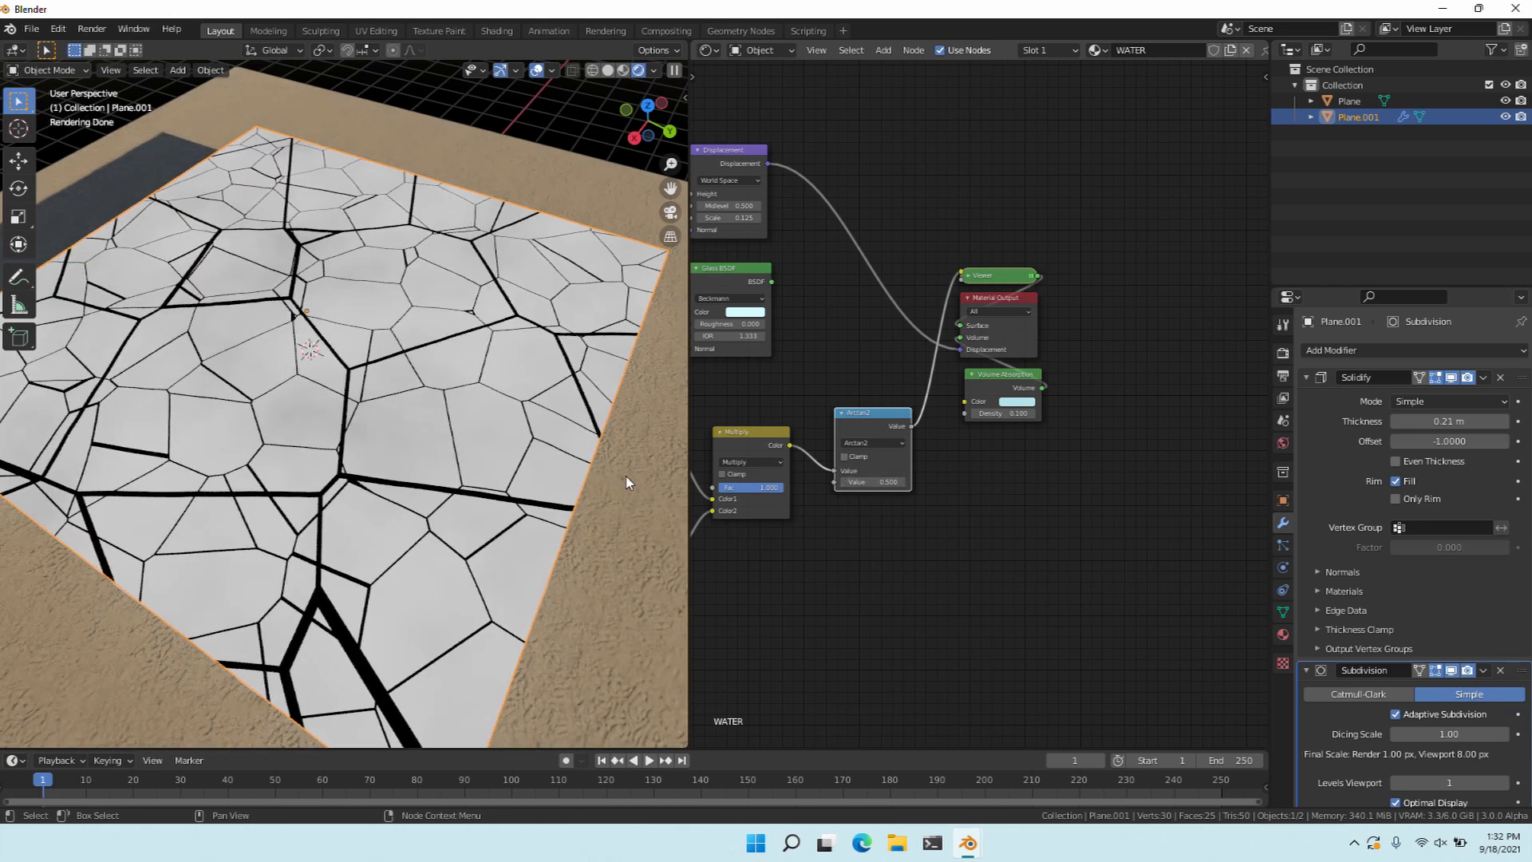
# Set the second Value of the Arctan2 node to 0.59.
pyautogui.click(872, 481)
pyautogui.write('59')
pyautogui.press('Return')
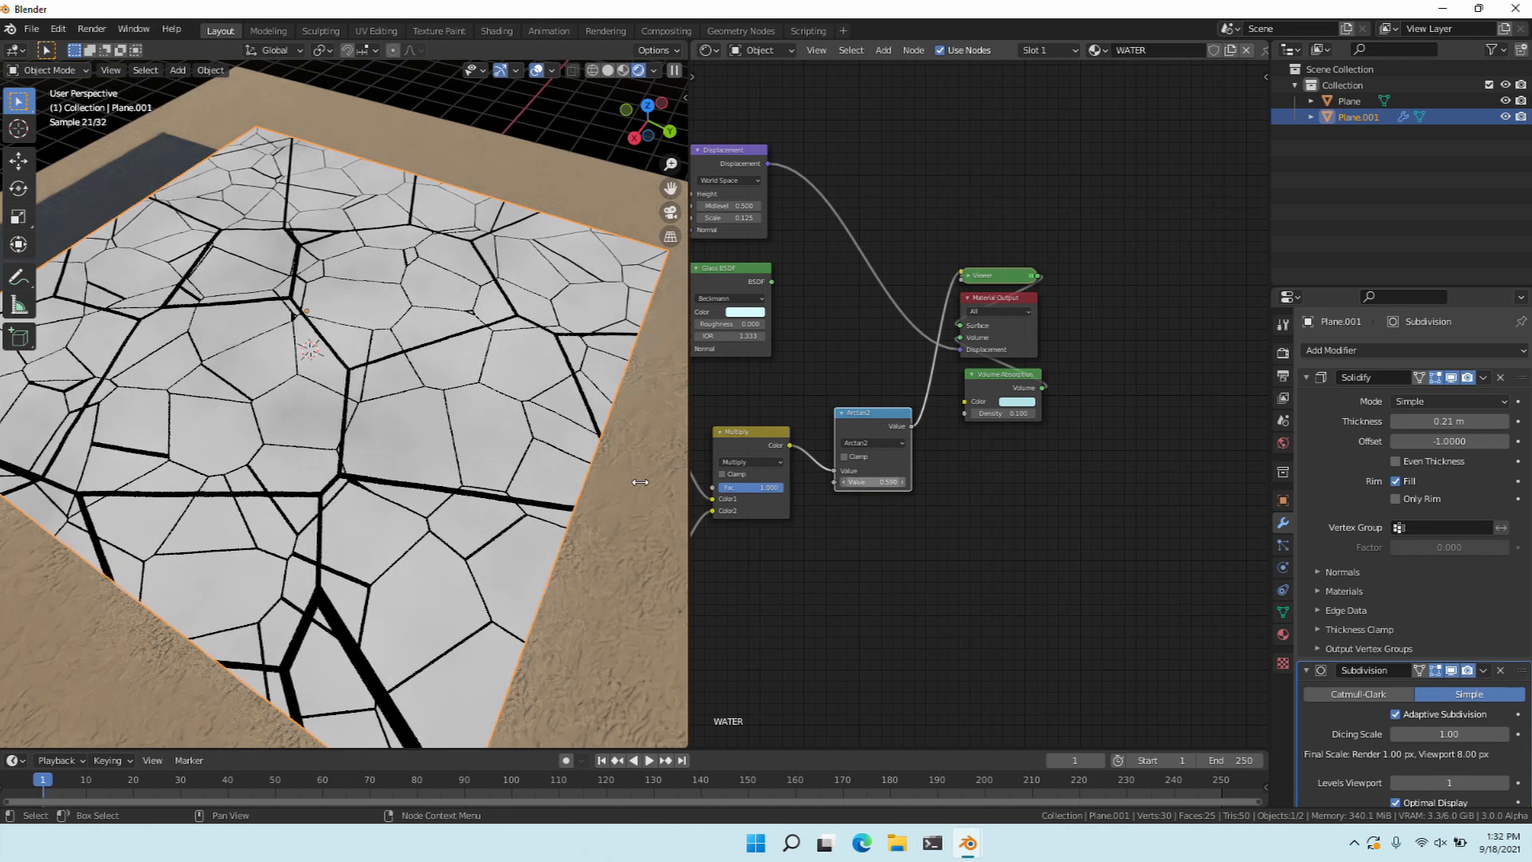
# Compare the crack pattern up close with and without the Arctan2 node by previewing the last Multiply node.
pyautogui.moveTo(264, 474); pyautogui.dragTo(257, 445, button='middle')
pyautogui.scroll(3, 255, 443)
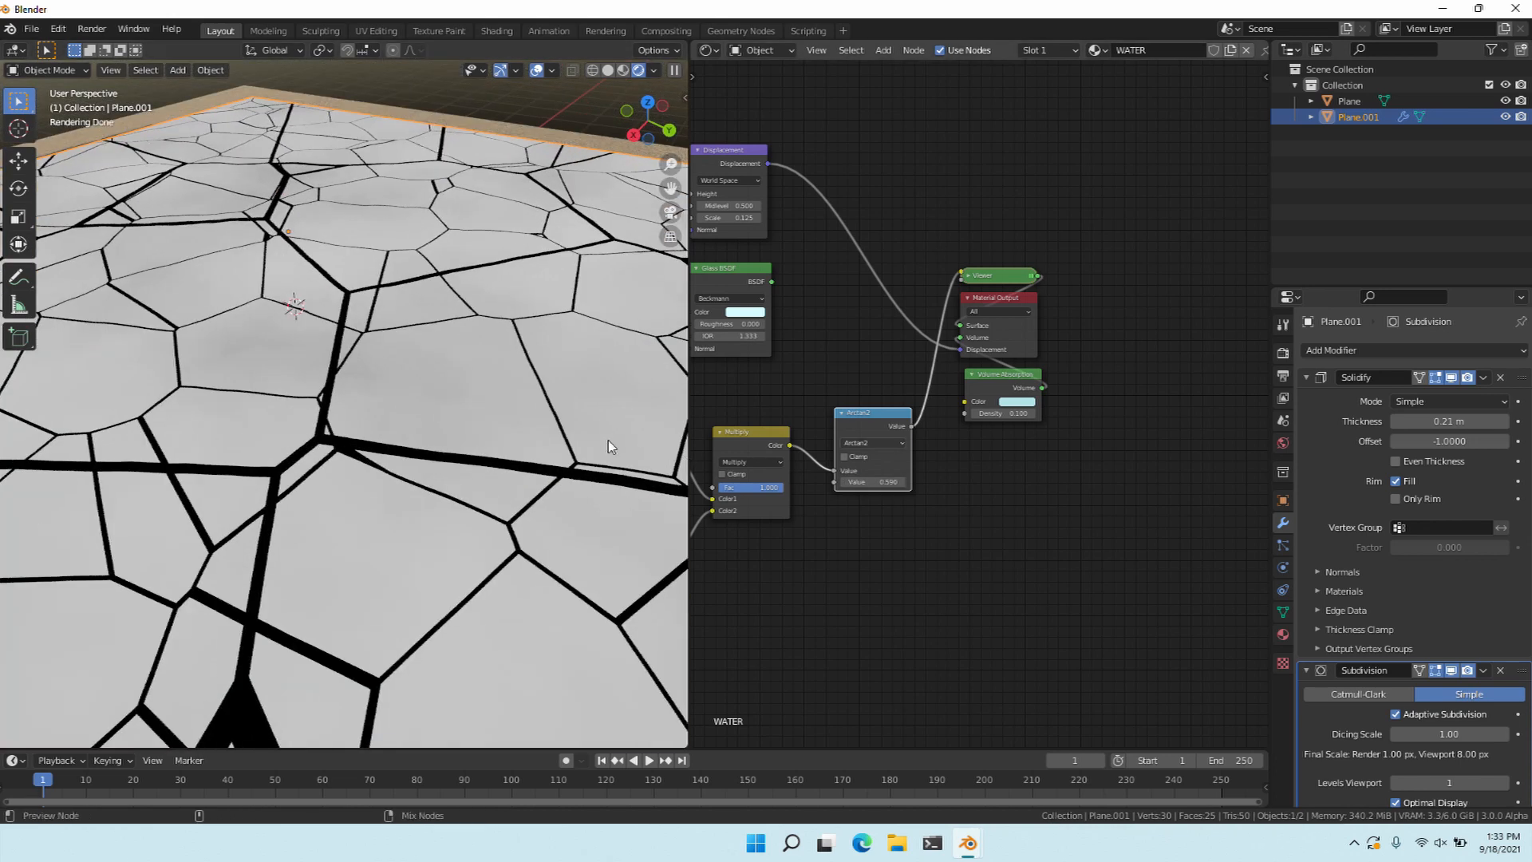
pyautogui.keyDown('ctrl'); pyautogui.keyDown('shift'); pyautogui.click(749, 443); pyautogui.keyUp('shift'); pyautogui.keyUp('ctrl')
pyautogui.hotkey('ctrl', 'z')
pyautogui.hotkey('ctrl', 'shift', 'z')
pyautogui.hotkey('ctrl', 'z')
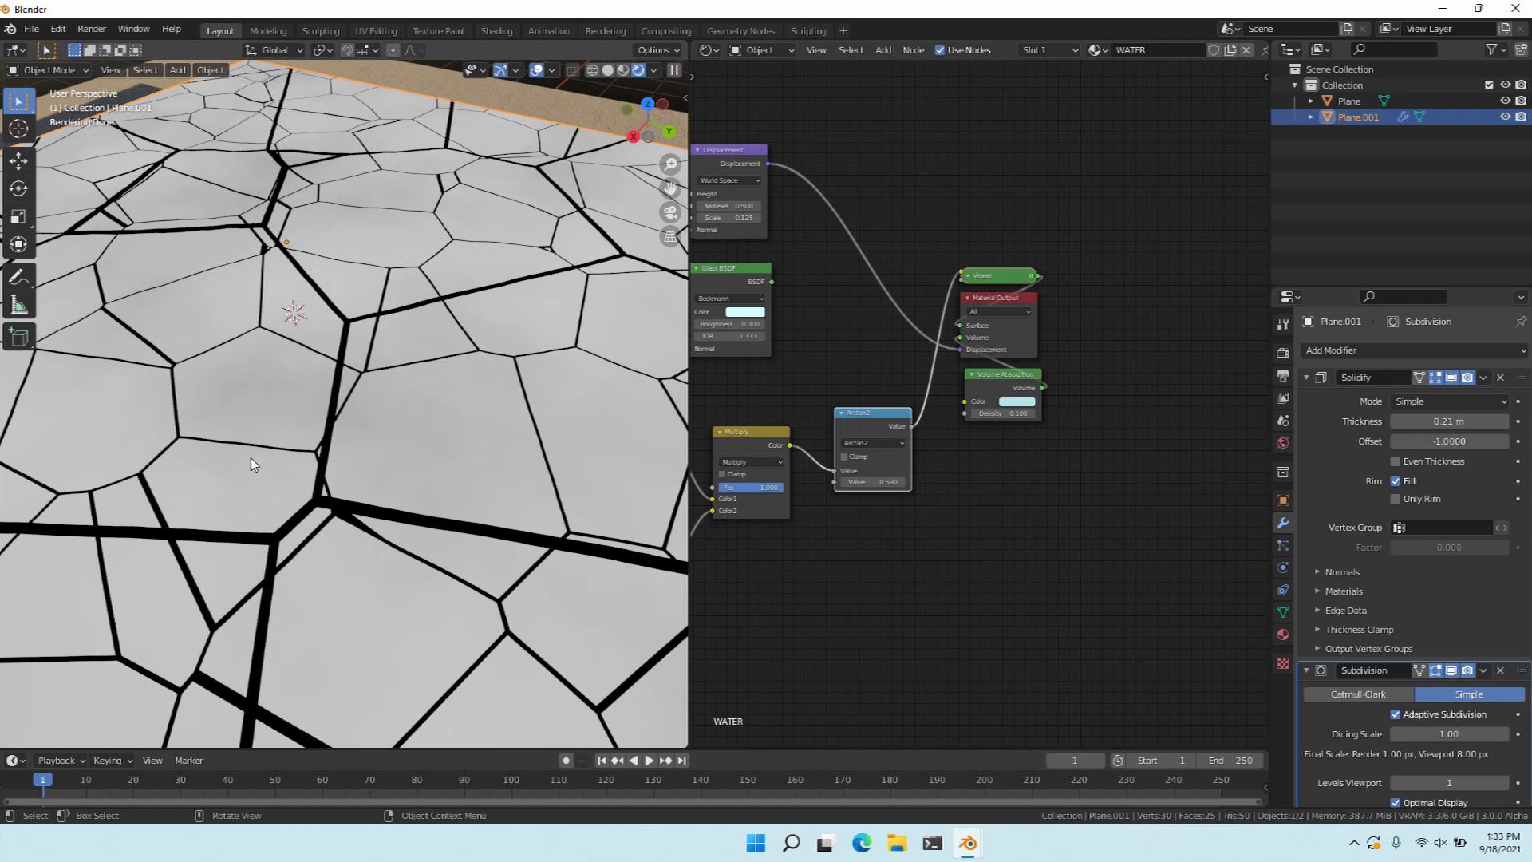
# Move the Viewer, Material Output and Volume Absorption nodes further from the Arctan2 node and view the whole plane.
pyautogui.moveTo(989, 191); pyautogui.dragTo(1070, 487)
pyautogui.moveTo(1016, 276); pyautogui.dragTo(1105, 253)
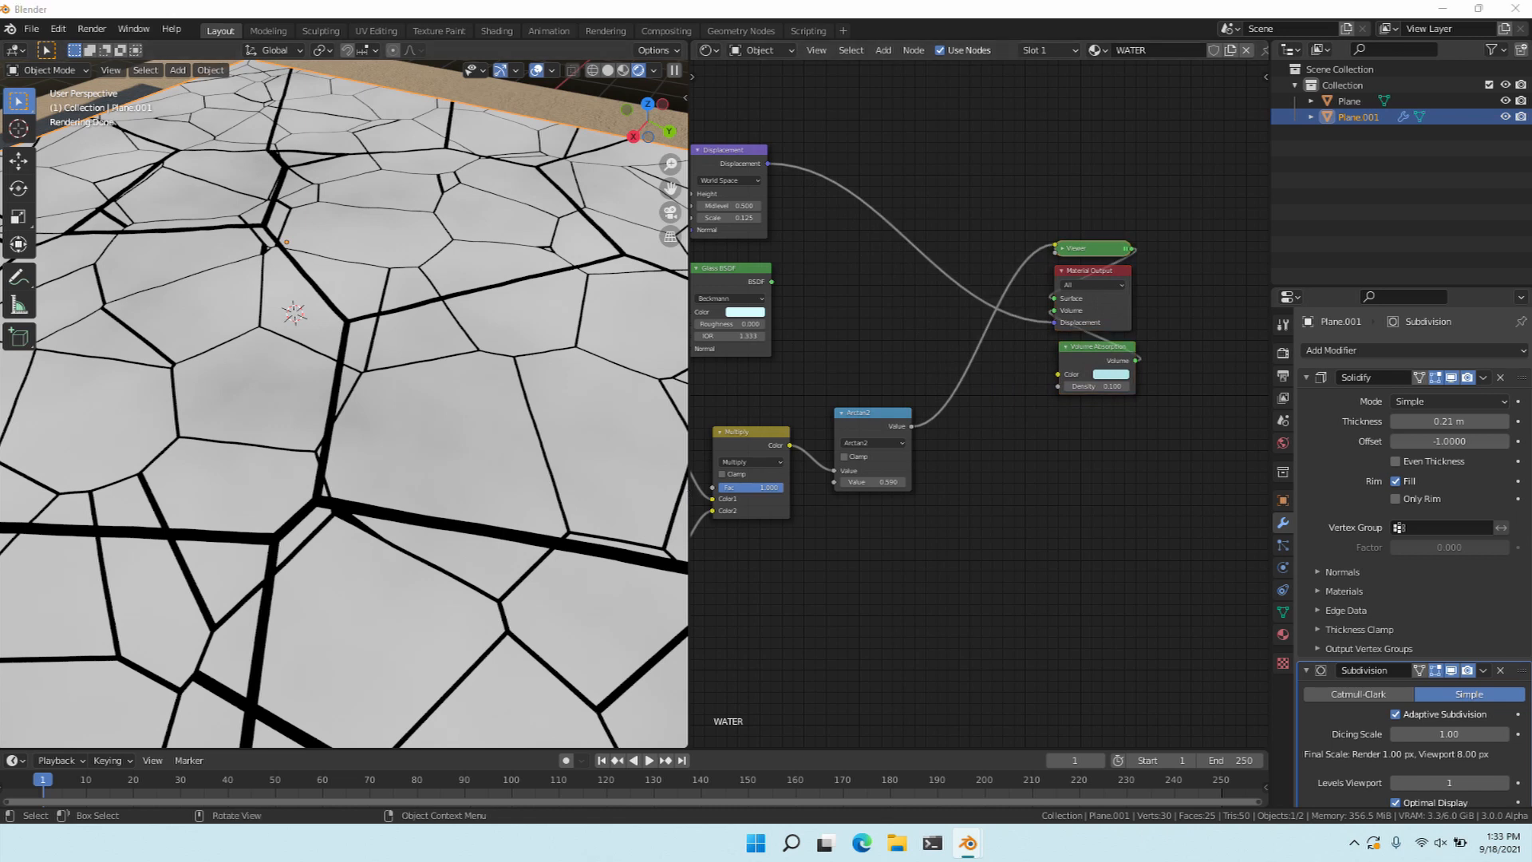
pyautogui.scroll(-8, 73, 467)
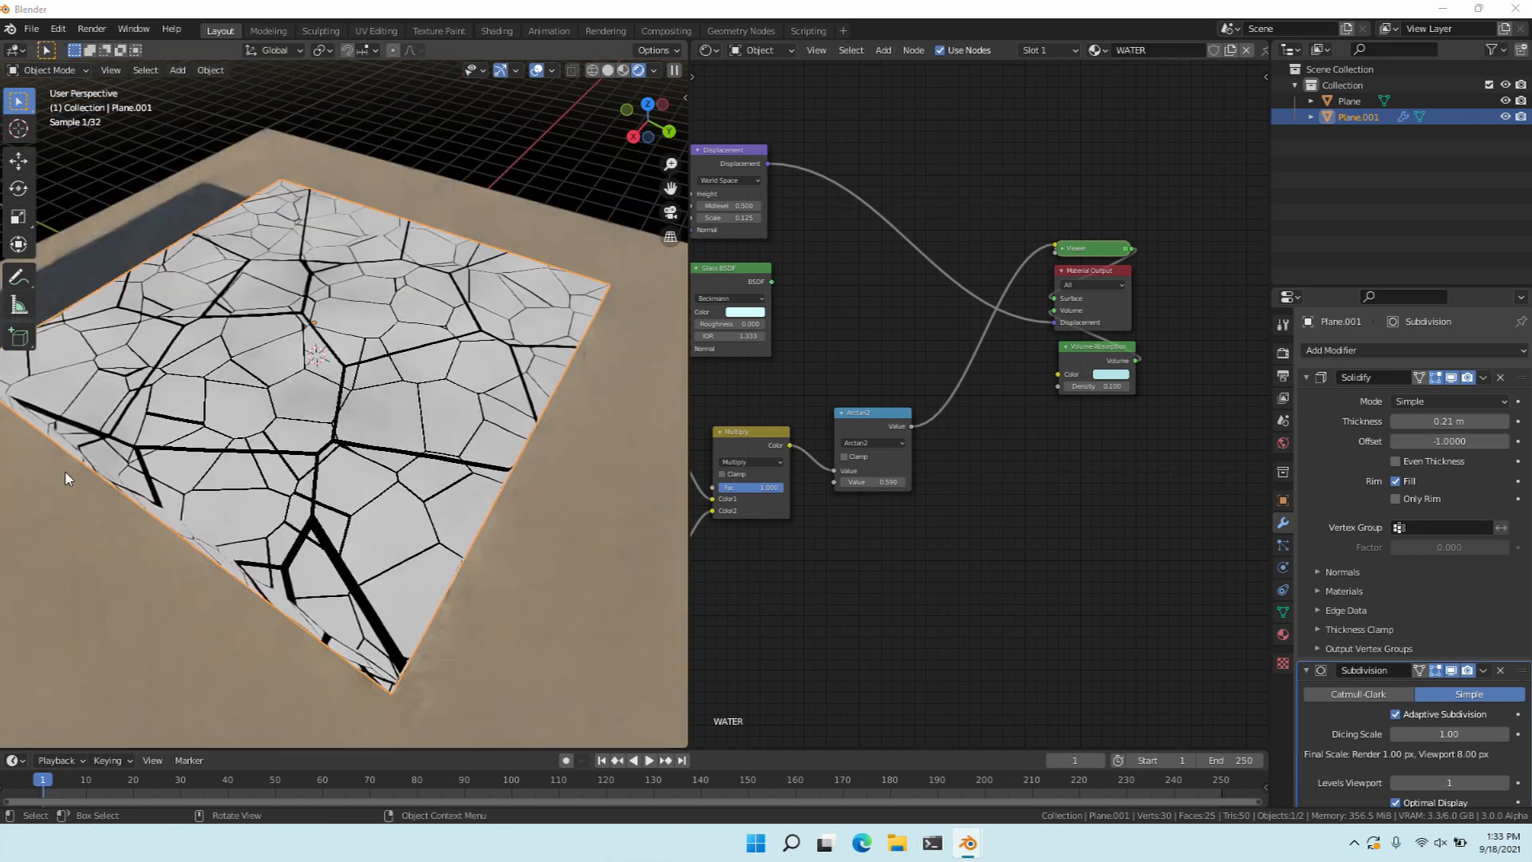
pyautogui.moveTo(76, 469); pyautogui.dragTo(75, 502, button='middle')
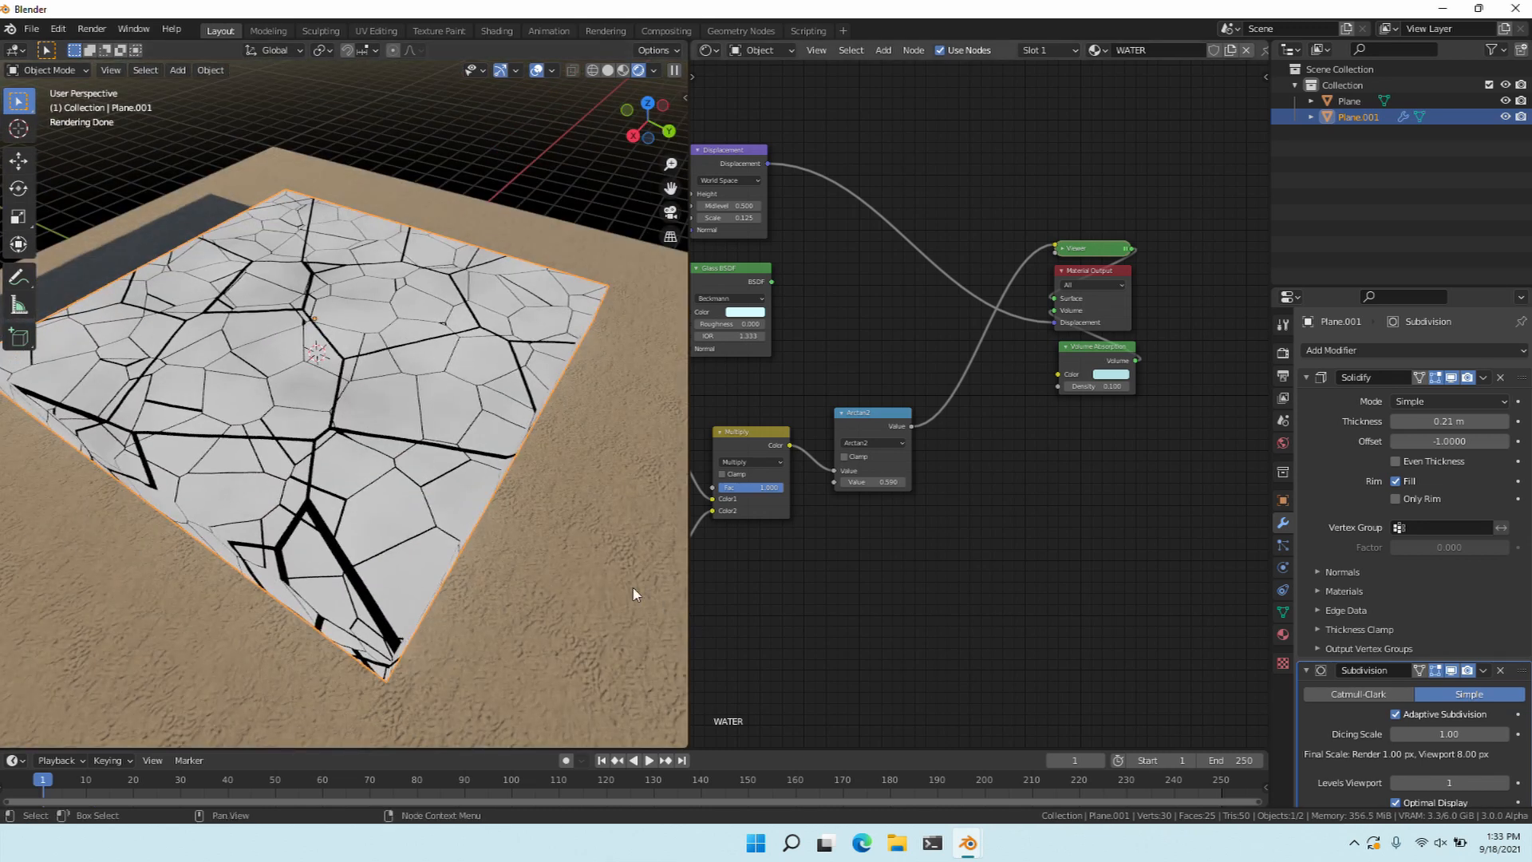
# Add a Transparent BSDF node below the Arctan2 node.
pyautogui.hotkey('shift', 'a')
pyautogui.click(880, 580)
pyautogui.write('transparent')
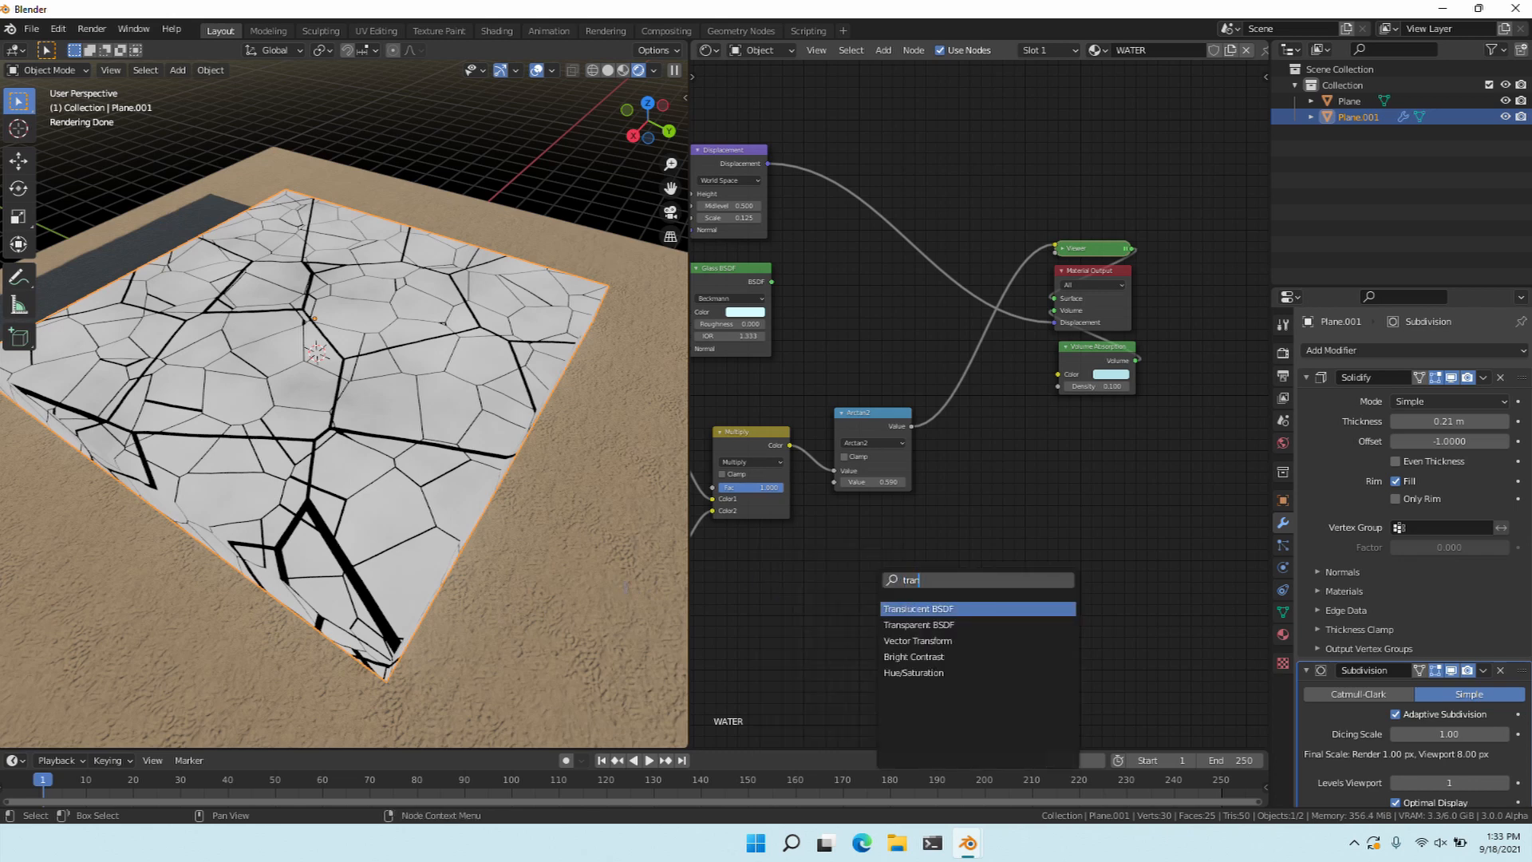
pyautogui.press('Return')
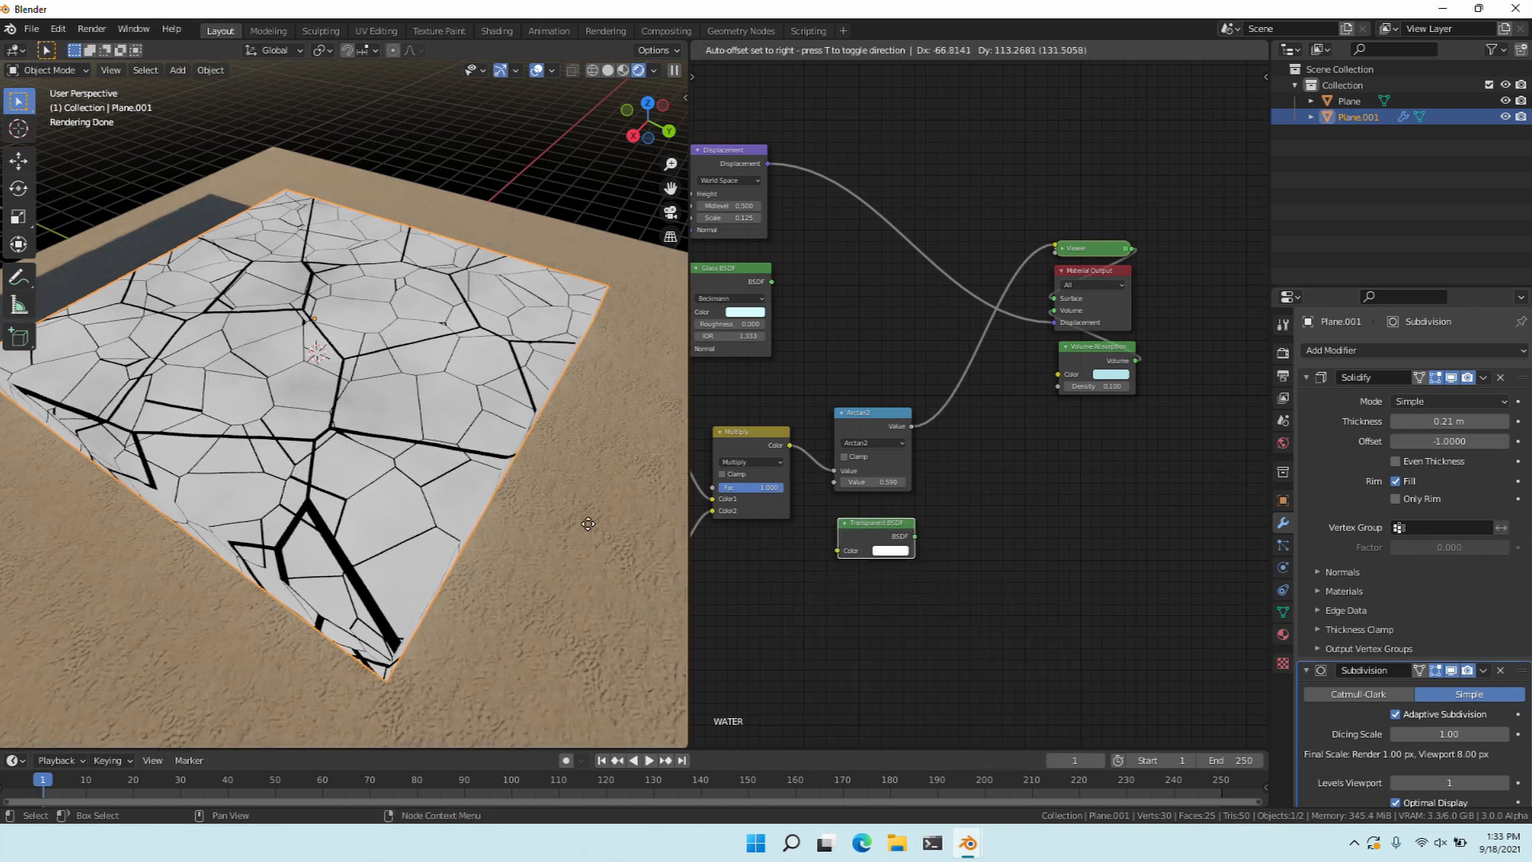
pyautogui.click(588, 524)
# Add a Value node beside the Transparent BSDF and set it to 2.
pyautogui.hotkey('shift', 'a')
pyautogui.click(802, 596)
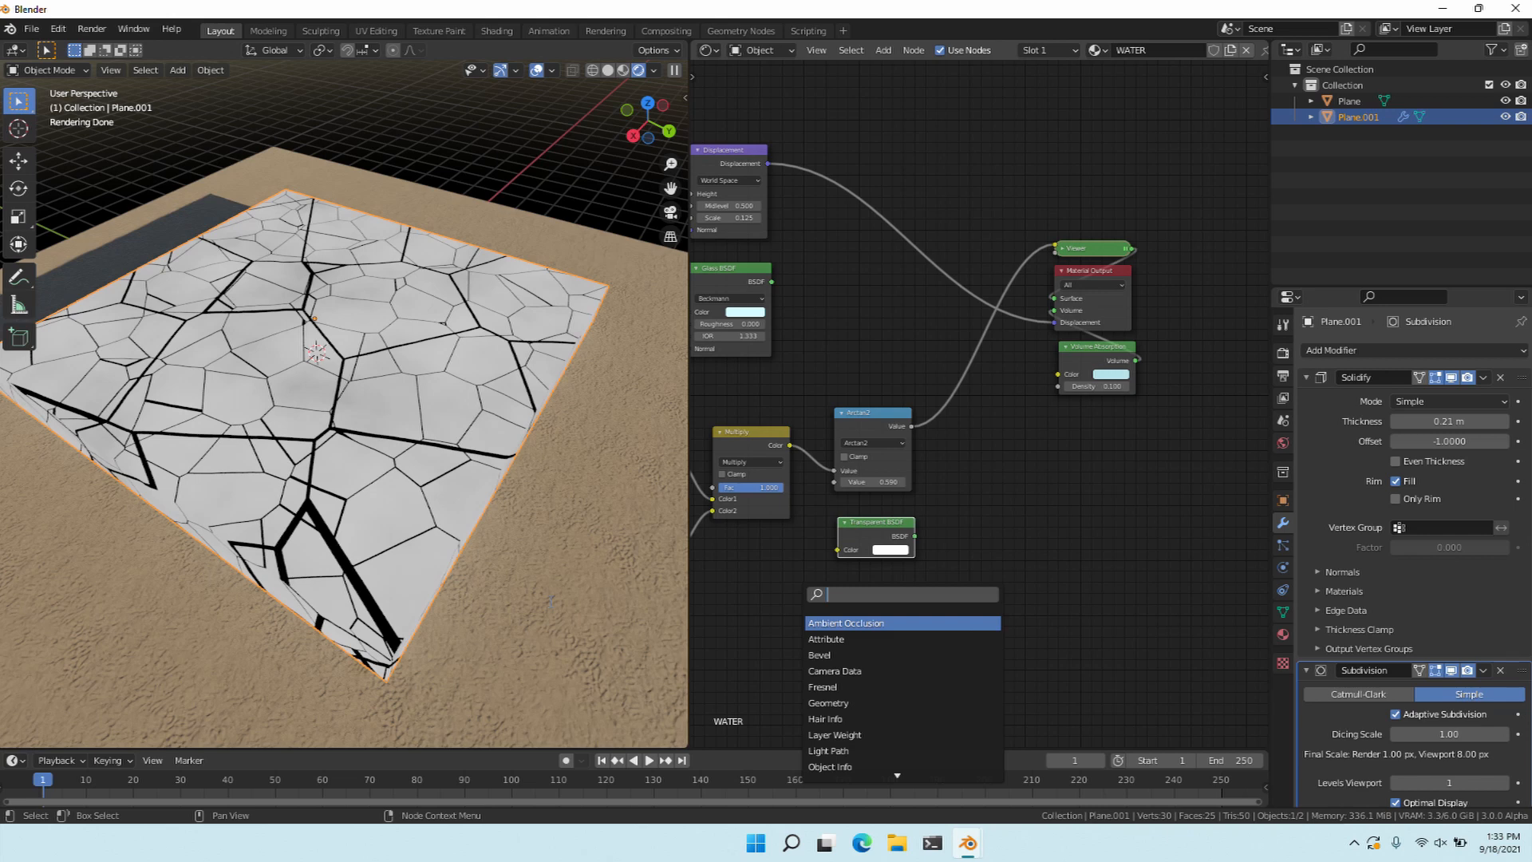
pyautogui.write('value')
pyautogui.press('Return')
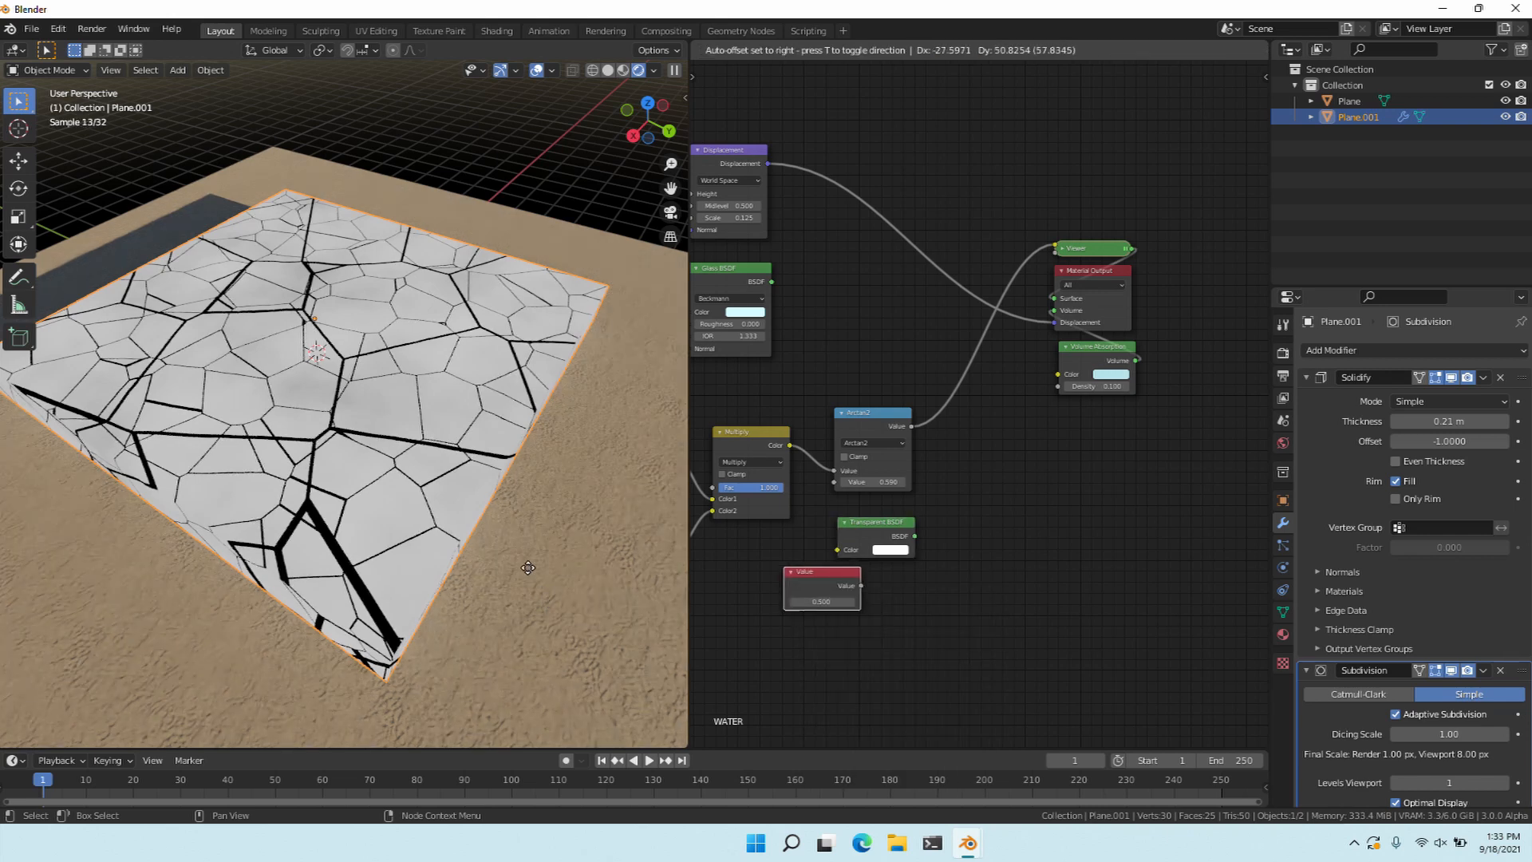
pyautogui.click(722, 526)
pyautogui.doubleClick(772, 562)
pyautogui.write('2')
pyautogui.press('Return')
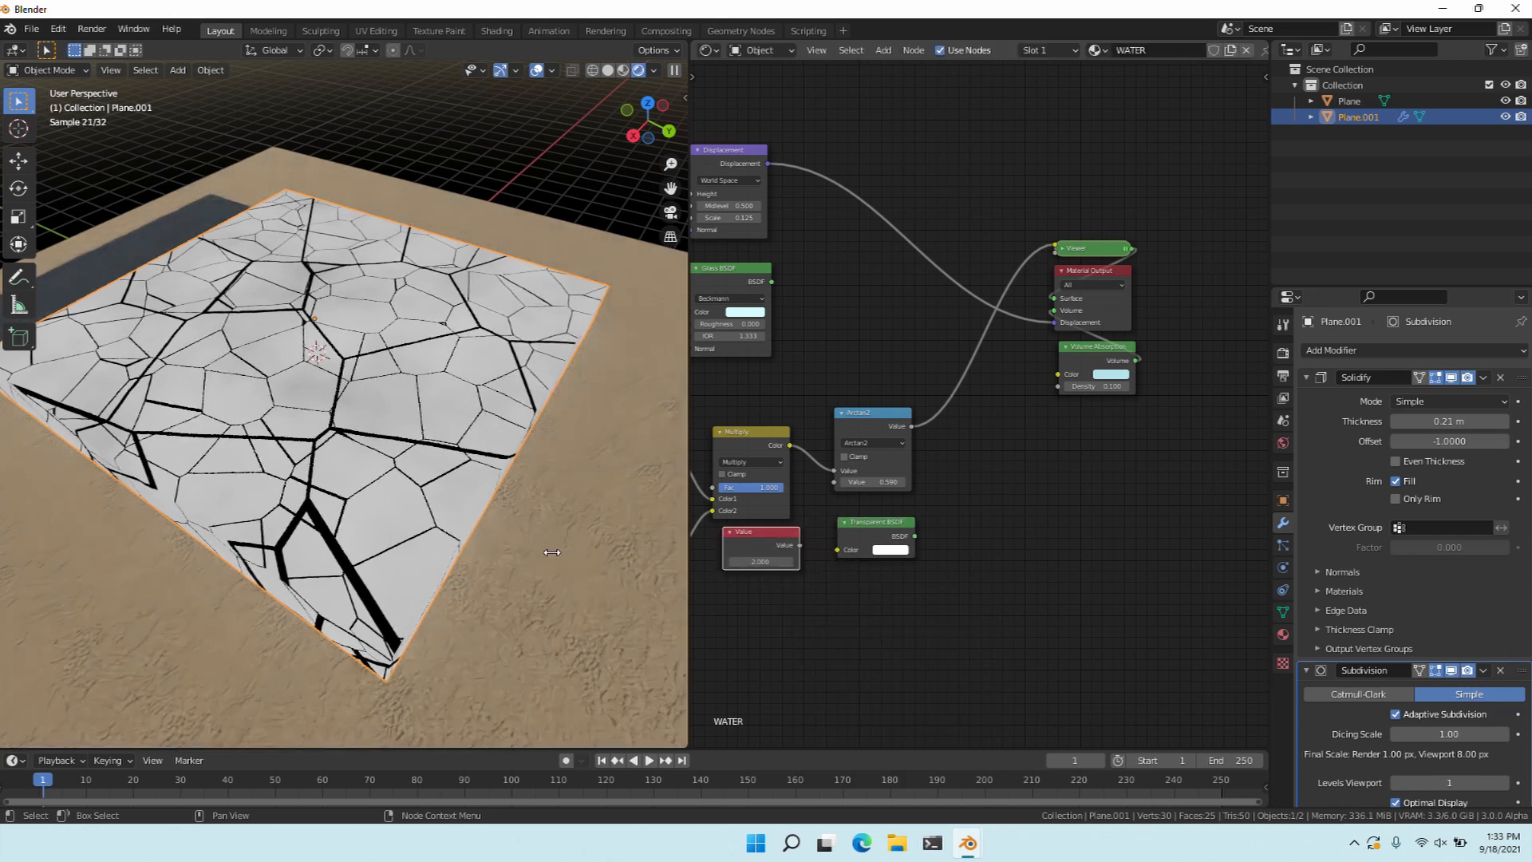
# Feed the Value node into the Transparent BSDF's Color and preview that shader on the plane before returning to the Arctan2 preview.
pyautogui.moveTo(800, 545)
pyautogui.mouseDown()
pyautogui.moveTo(840, 554)
pyautogui.moveTo(1041, 361)
pyautogui.moveTo(1054, 298)
pyautogui.mouseUp()
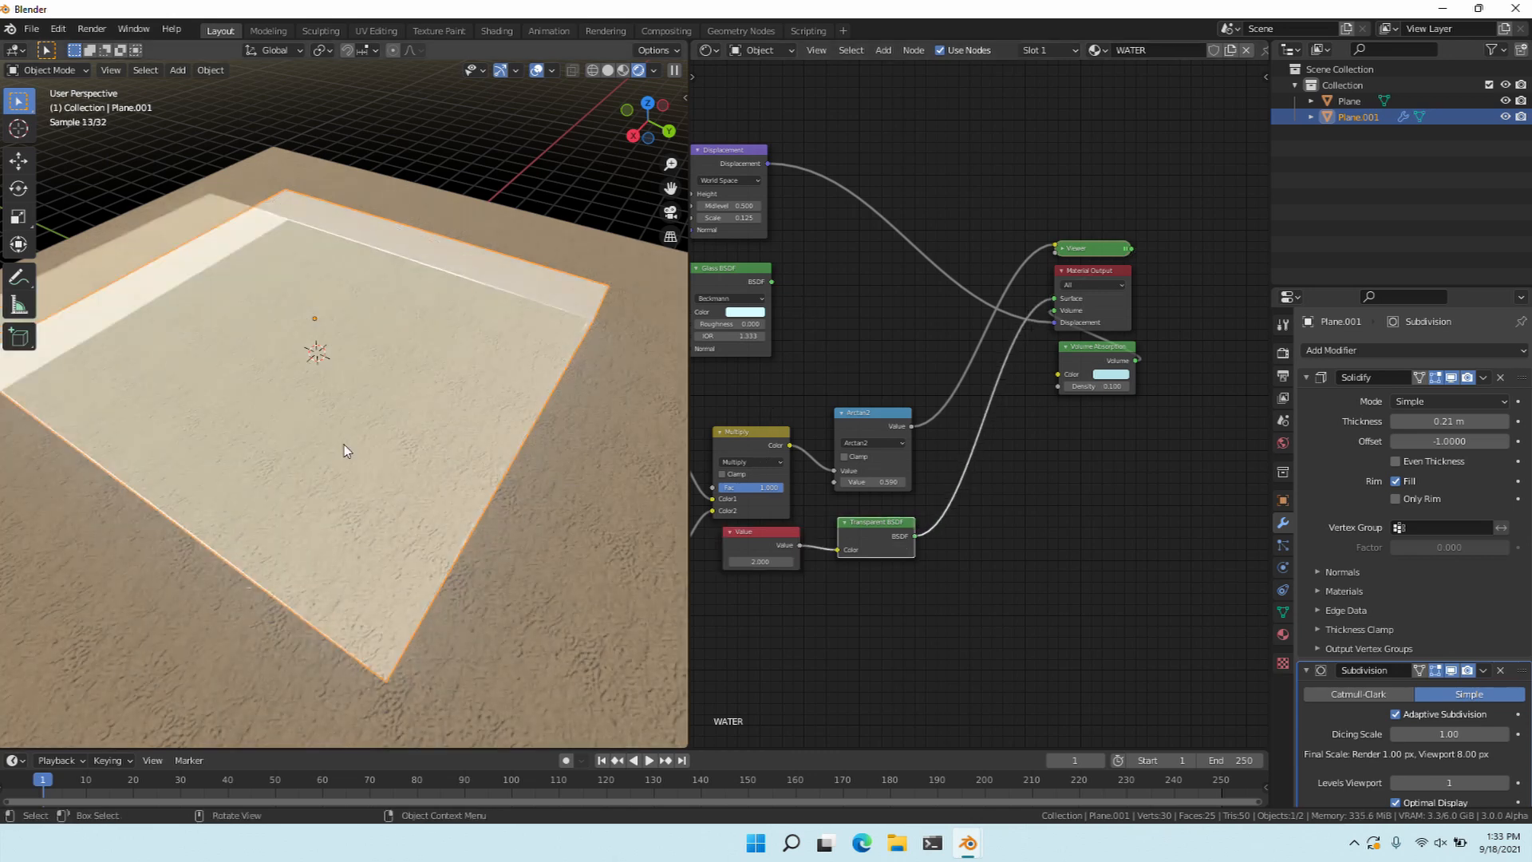
pyautogui.moveTo(186, 378); pyautogui.dragTo(526, 396, button='middle')
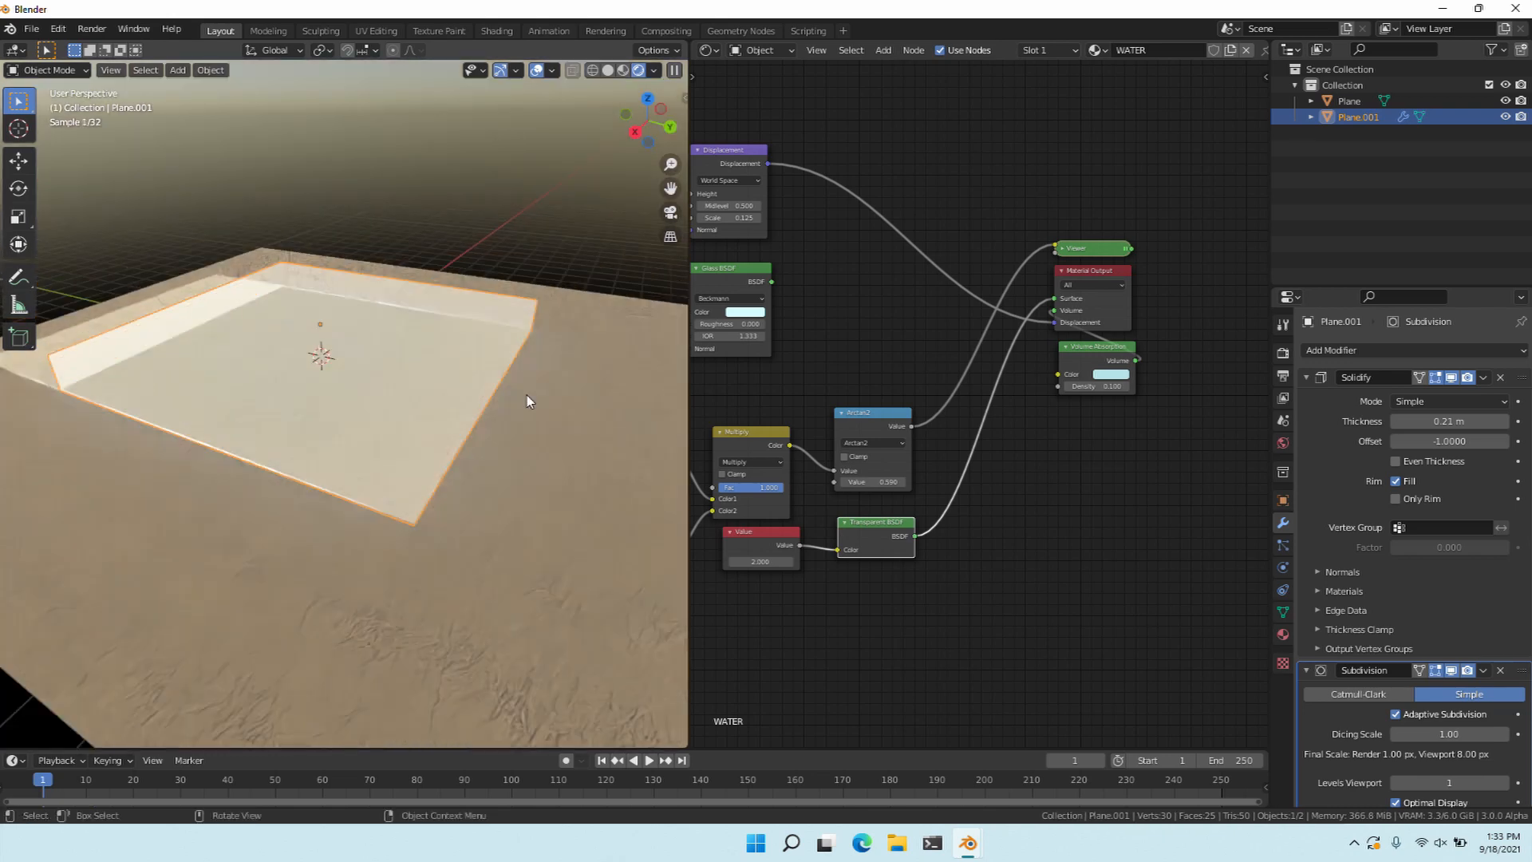
pyautogui.keyDown('ctrl'); pyautogui.keyDown('shift'); pyautogui.click(861, 428); pyautogui.keyUp('shift'); pyautogui.keyUp('ctrl')
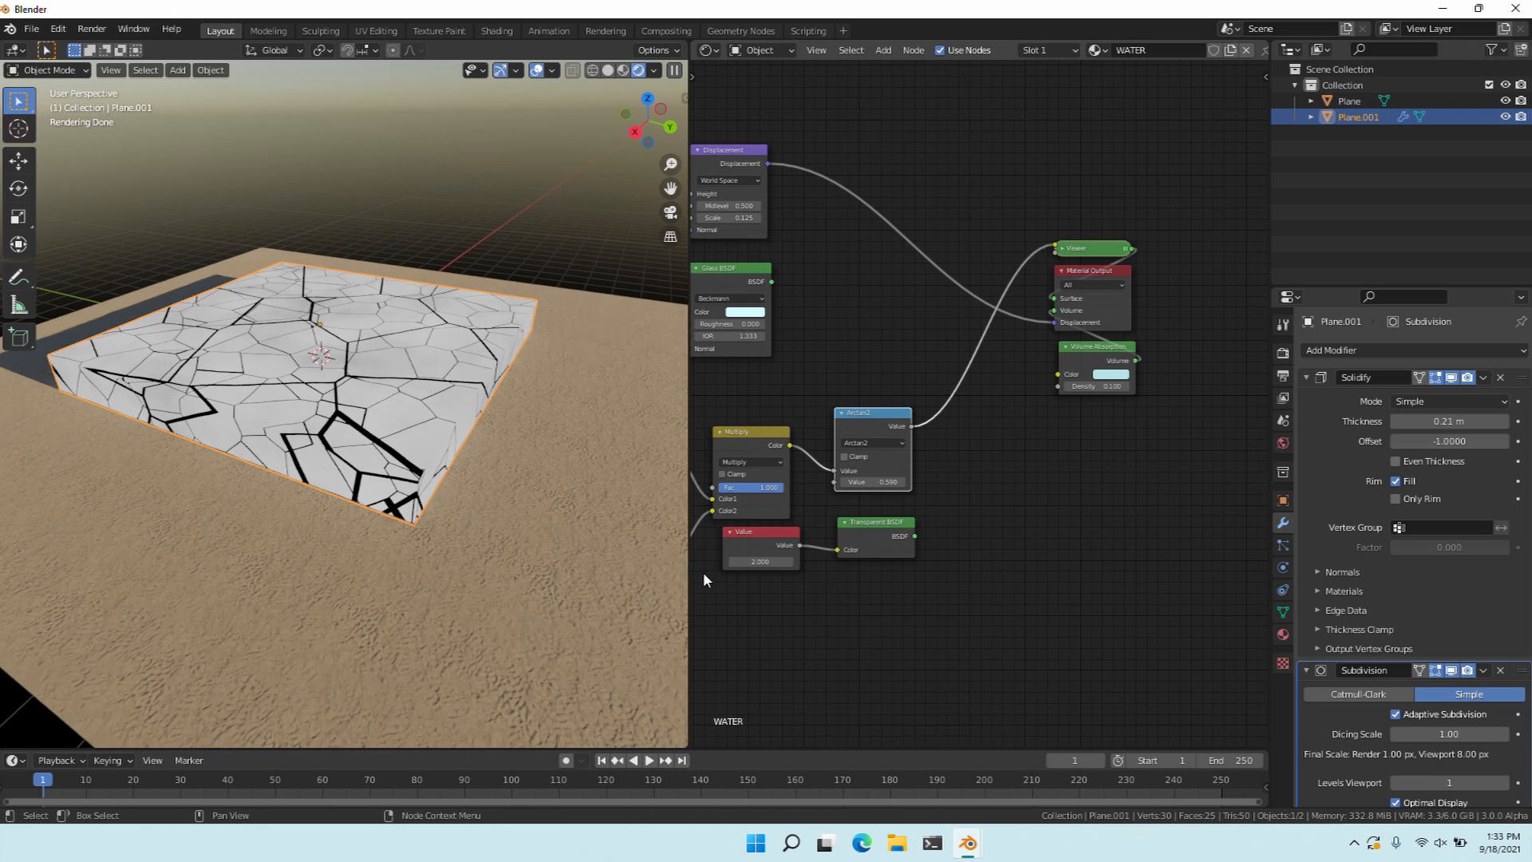
# Duplicate the Transparent BSDF below the original with a plain white color and combine both in a Mix Shader.
pyautogui.moveTo(702, 571); pyautogui.dragTo(739, 499, button='middle')
pyautogui.hotkey('shift', 'a')
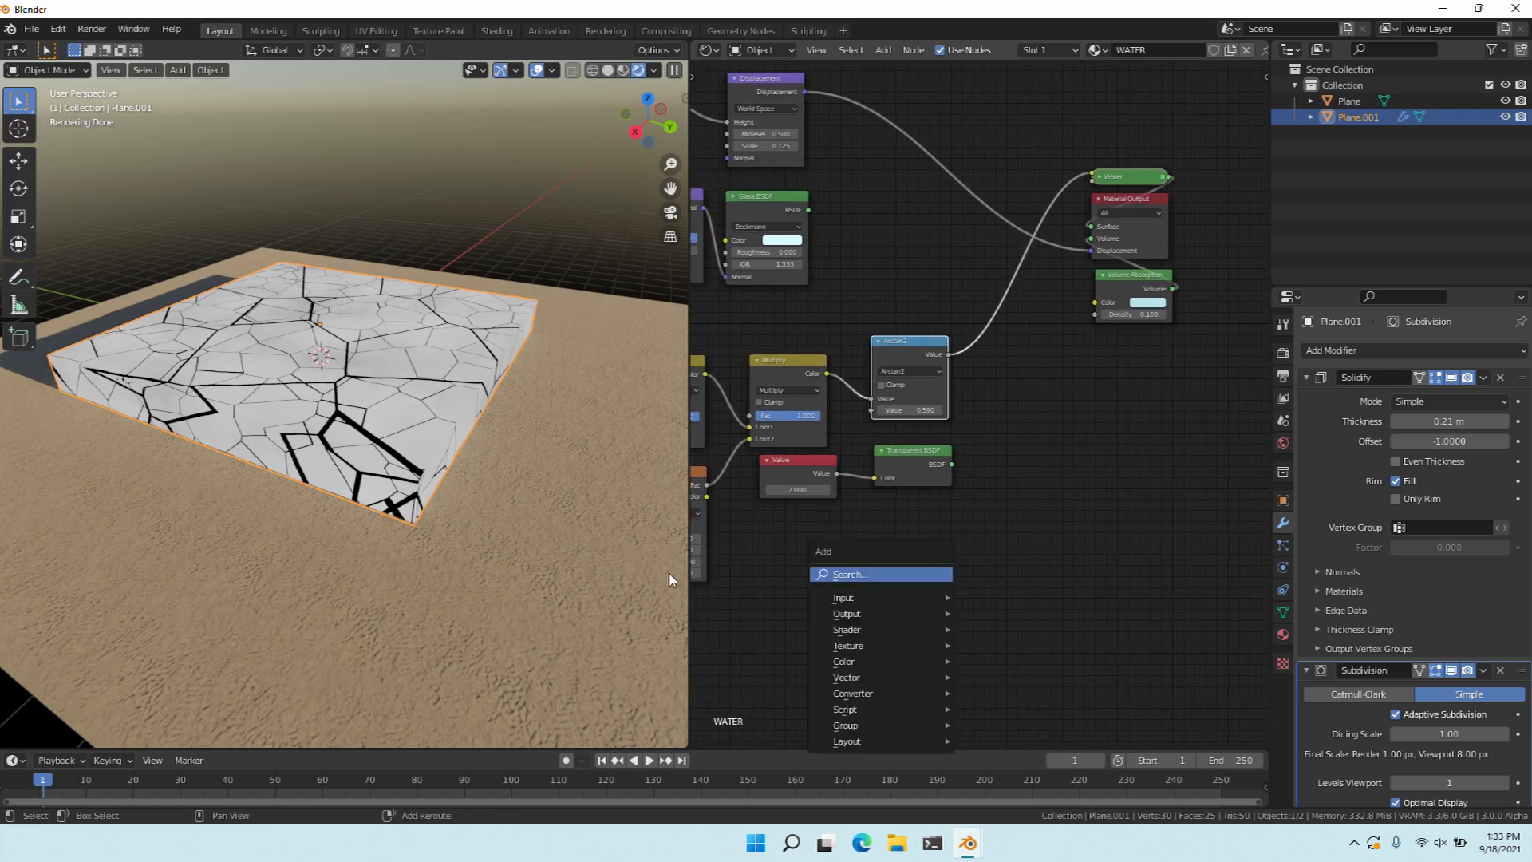
pyautogui.click(925, 573)
pyautogui.click(926, 464)
pyautogui.hotkey('shift', 'd')
pyautogui.click(927, 531)
pyautogui.keyDown('ctrl'); pyautogui.keyDown('shift'); pyautogui.moveTo(930, 464); pyautogui.dragTo(933, 535, button='right'); pyautogui.keyUp('shift'); pyautogui.keyUp('ctrl')
pyautogui.moveTo(808, 524); pyautogui.dragTo(674, 533, button='middle')
pyautogui.moveTo(911, 506); pyautogui.dragTo(898, 466)
pyautogui.moveTo(642, 466); pyautogui.dragTo(643, 470)
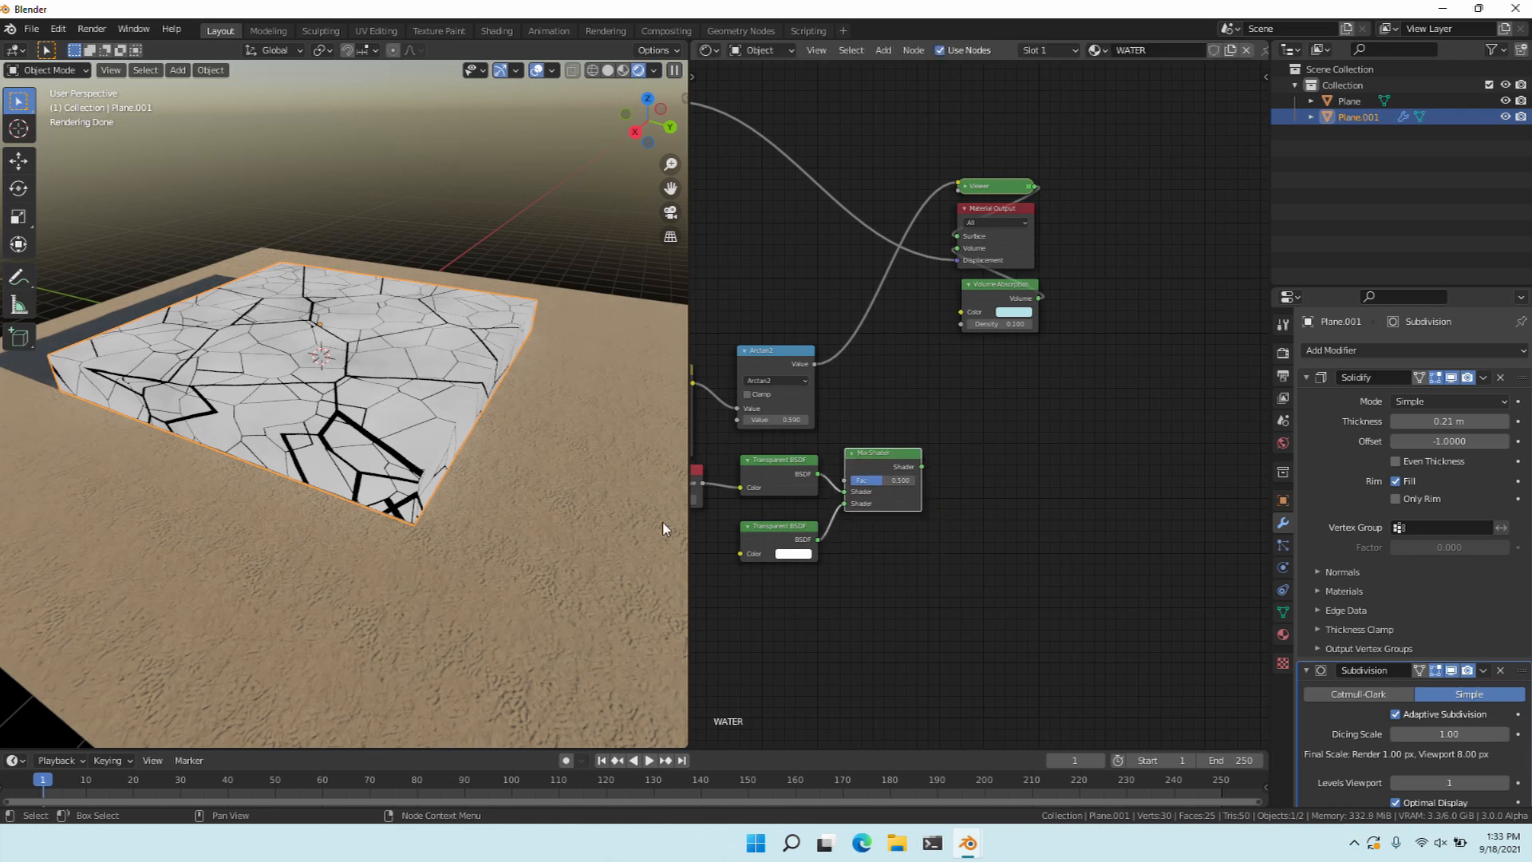
# Connect the Arctan2 output to the Mix Shader's Fac and preview the mixed shader on the plane.
pyautogui.moveTo(790, 530); pyautogui.dragTo(824, 540, button='middle')
pyautogui.moveTo(912, 468); pyautogui.dragTo(927, 449)
pyautogui.moveTo(847, 373); pyautogui.dragTo(890, 470)
pyautogui.keyDown('ctrl'); pyautogui.keyDown('shift'); pyautogui.click(925, 477); pyautogui.keyUp('shift'); pyautogui.keyUp('ctrl')
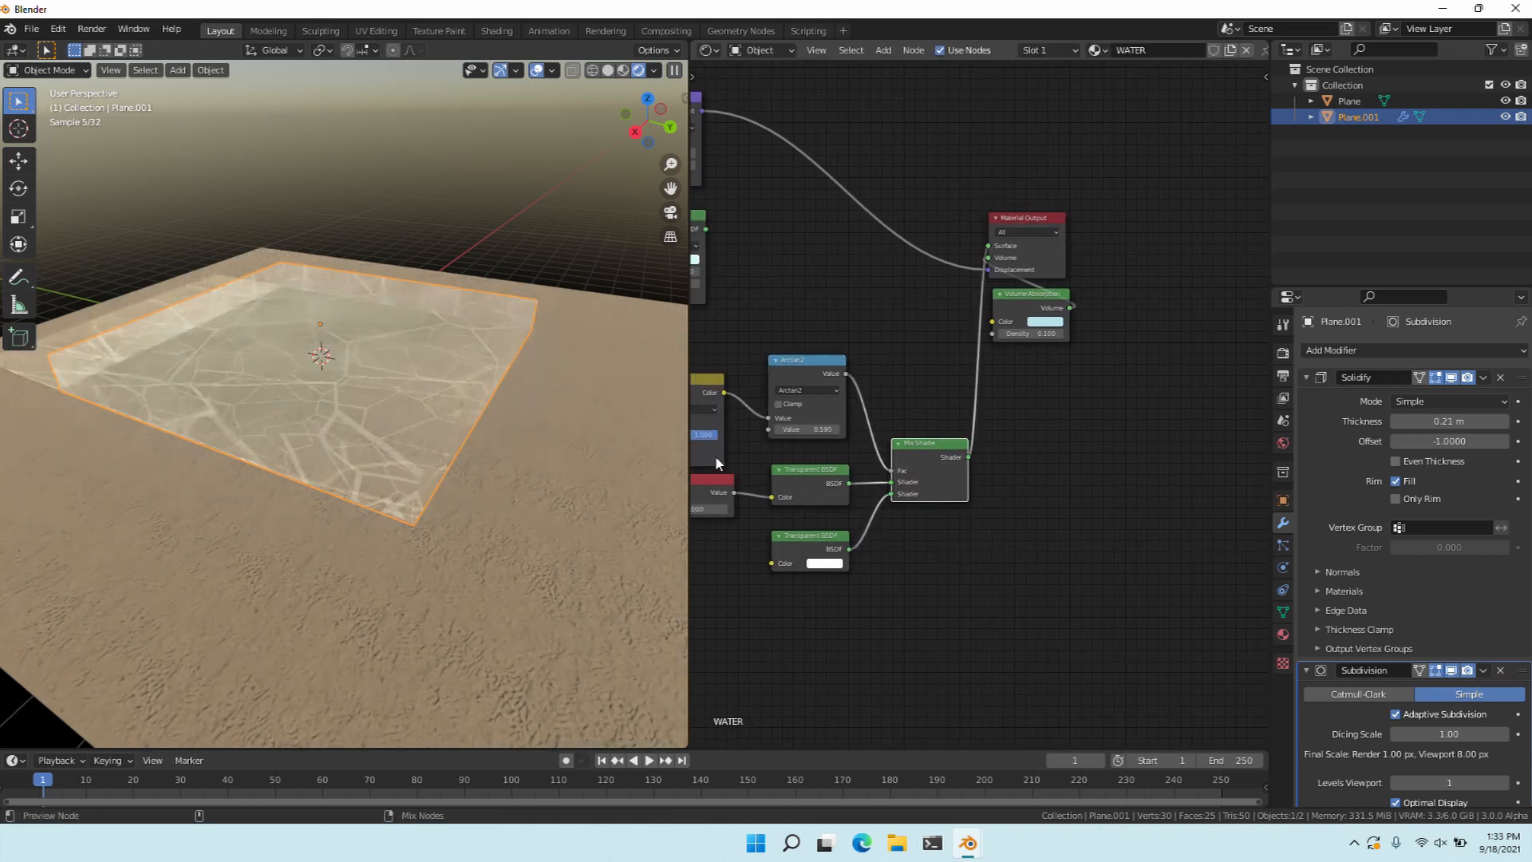
pyautogui.moveTo(238, 445)
pyautogui.mouseDown(button='middle')
pyautogui.moveTo(237, 485)
pyautogui.moveTo(290, 438)
pyautogui.moveTo(243, 442)
pyautogui.mouseUp(button='middle')
pyautogui.scroll(2, 231, 452)
pyautogui.scroll(-3, 231, 453)
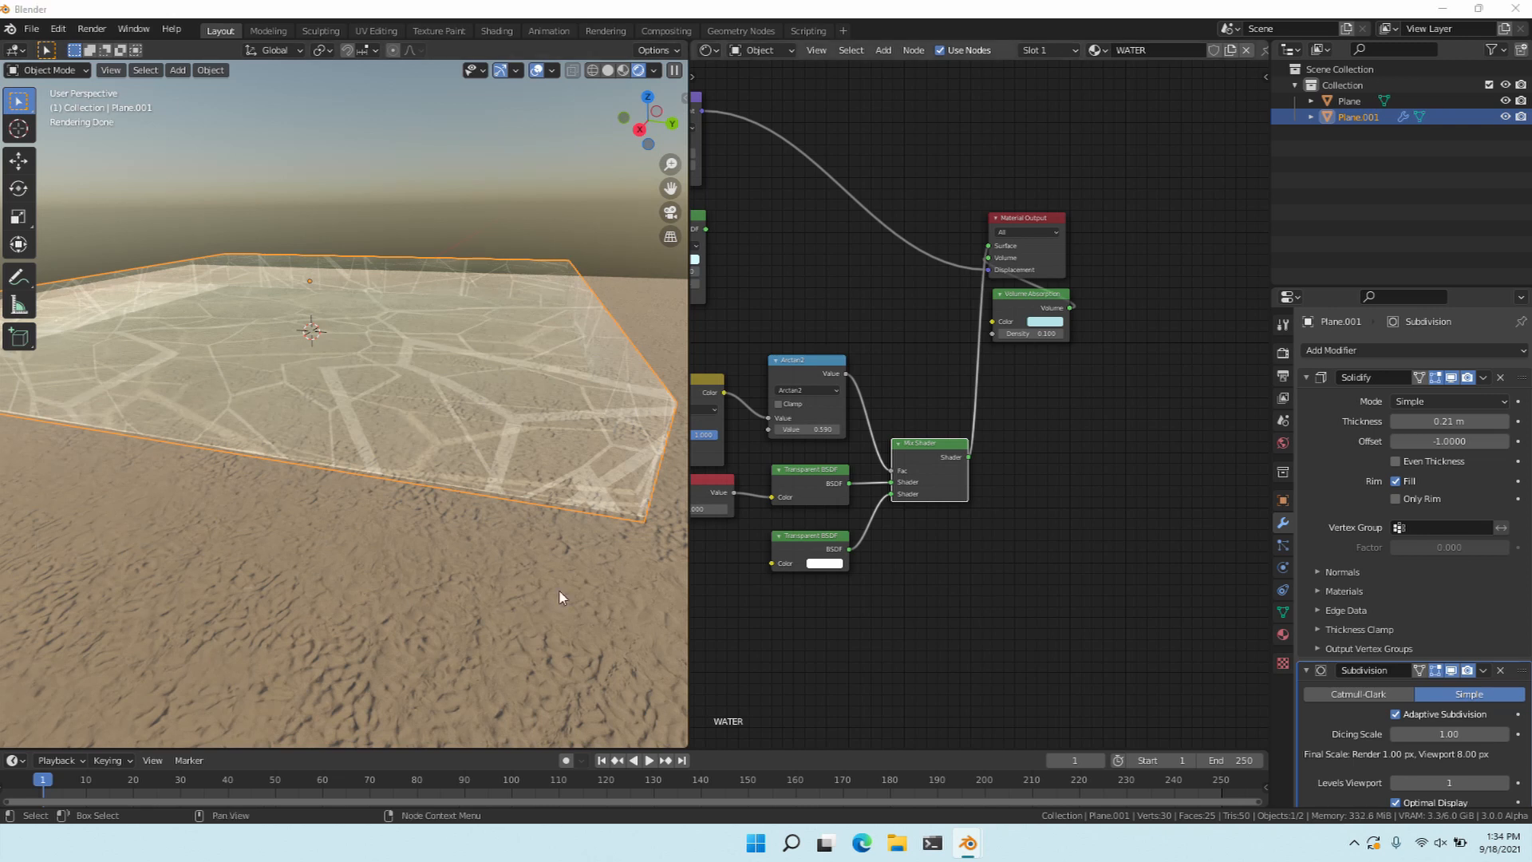
pyautogui.moveTo(738, 566); pyautogui.dragTo(765, 509, button='middle')
pyautogui.hotkey('shift', 'a')
pyautogui.write('s')
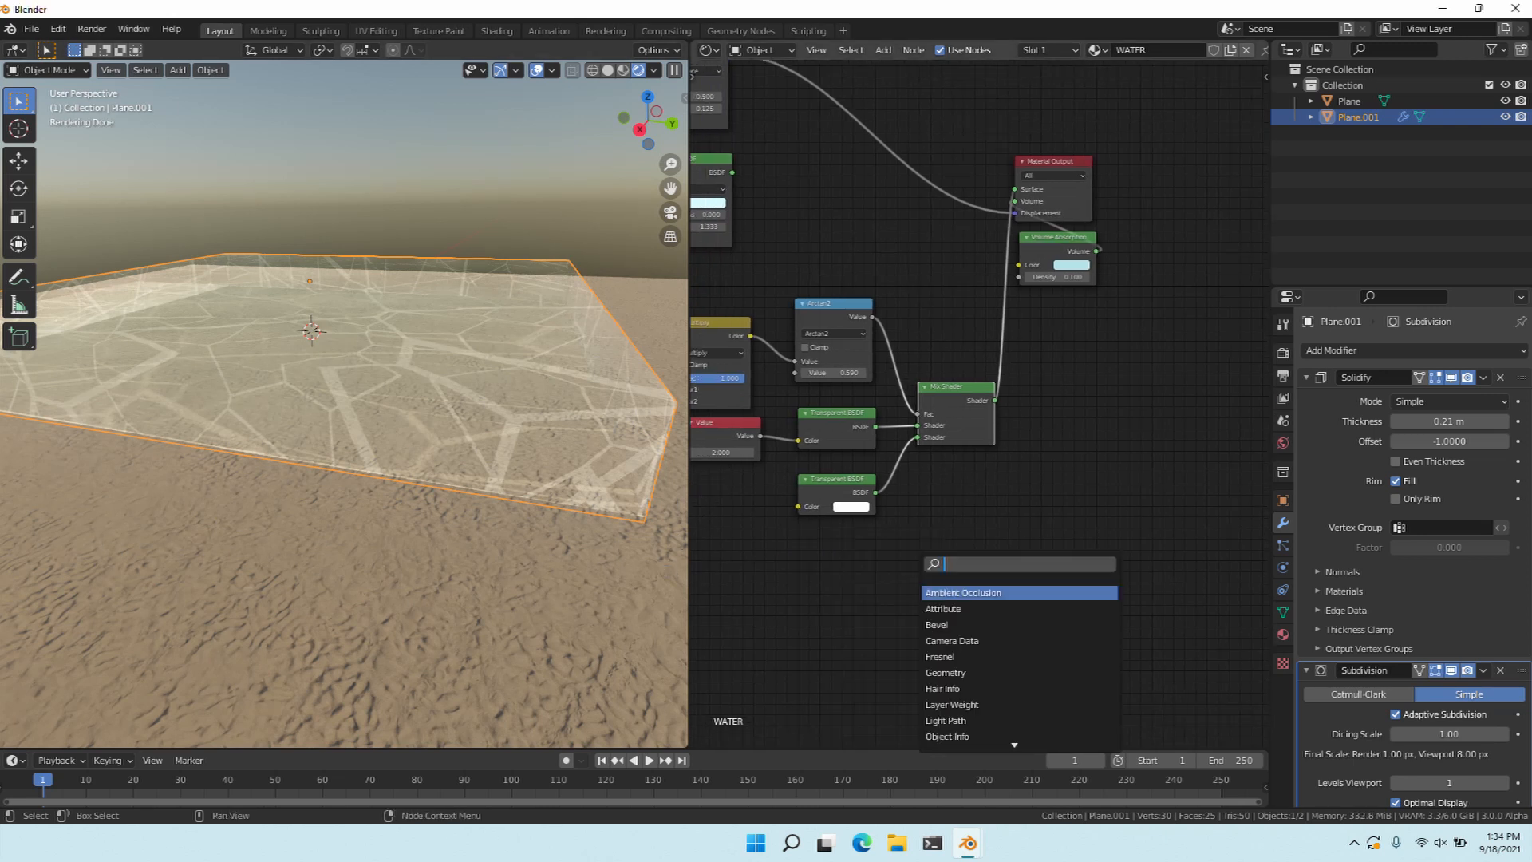
pyautogui.write('mix')
pyautogui.press('Escape')
pyautogui.hotkey('shift', 'a')
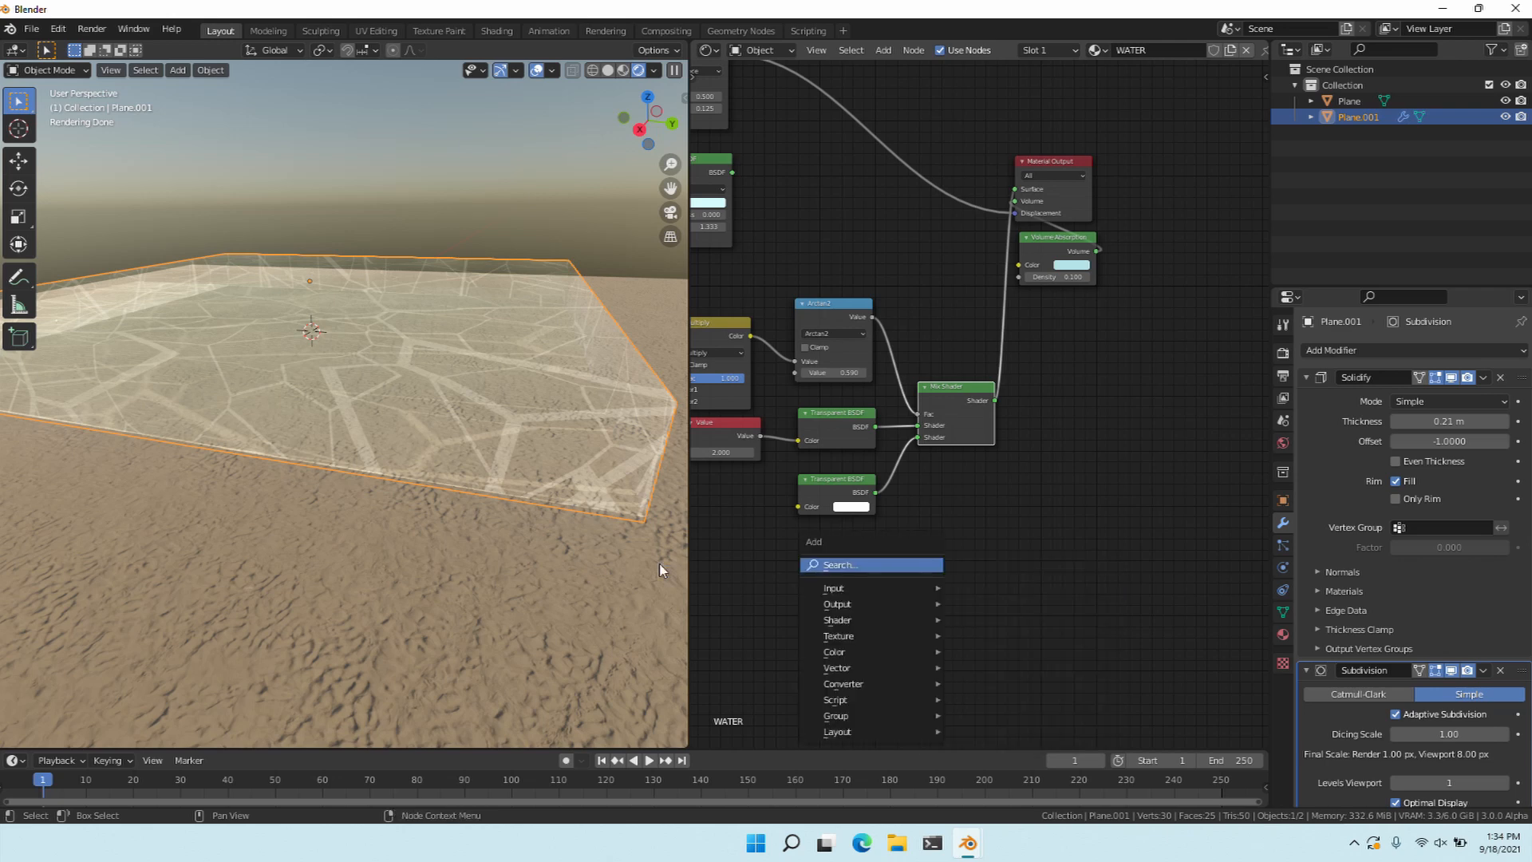
pyautogui.press('v')
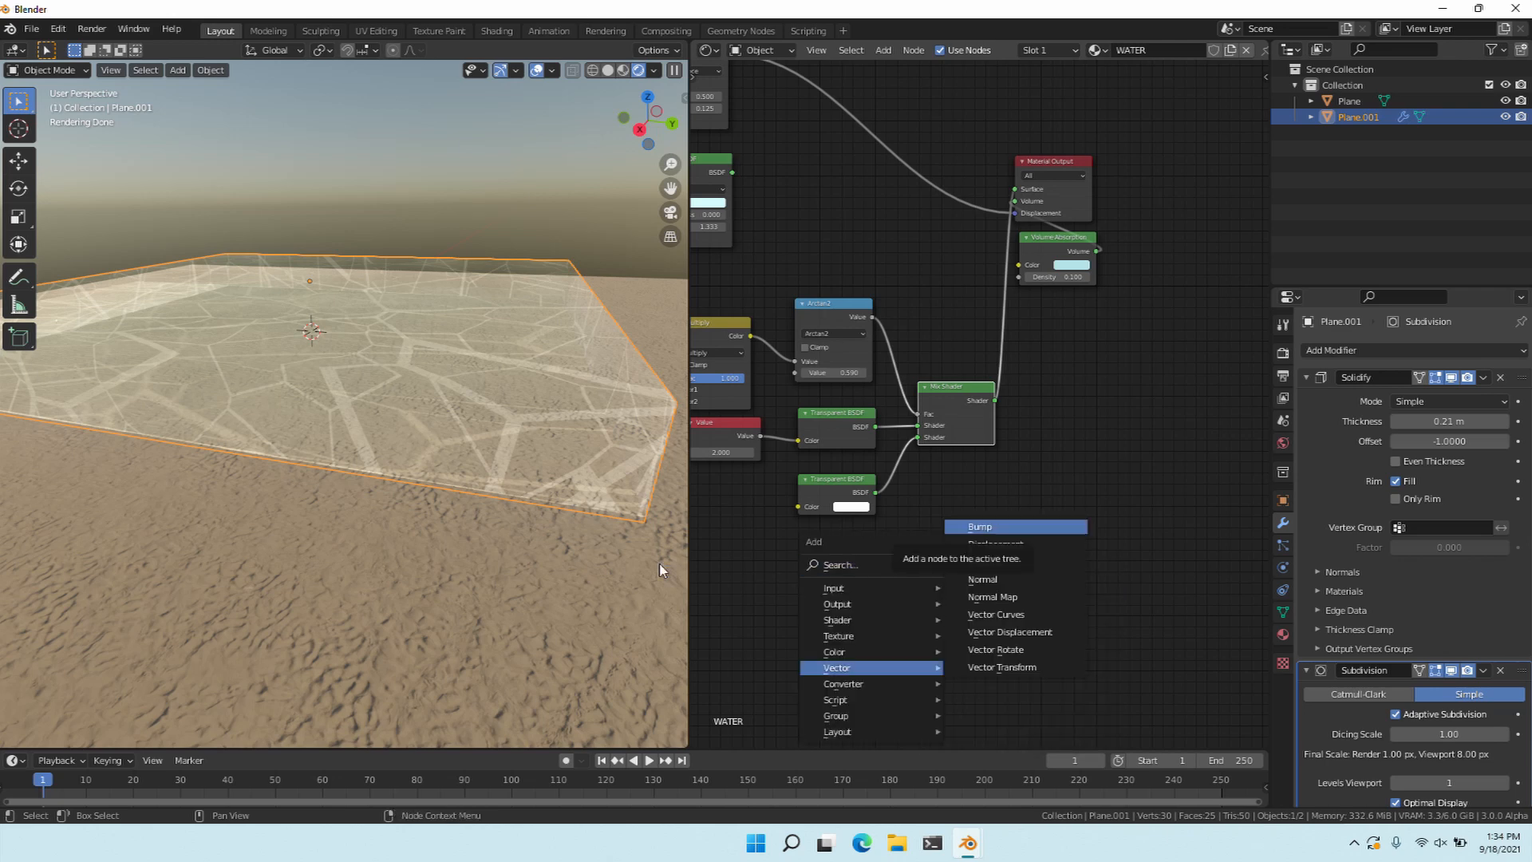
pyautogui.press('Escape')
# Duplicate the Value node with its Transparent BSDF below the originals, deleting the Mix Shader copied along with them.
pyautogui.moveTo(618, 517); pyautogui.dragTo(713, 513, button='middle')
pyautogui.hotkey('shift', 'd')
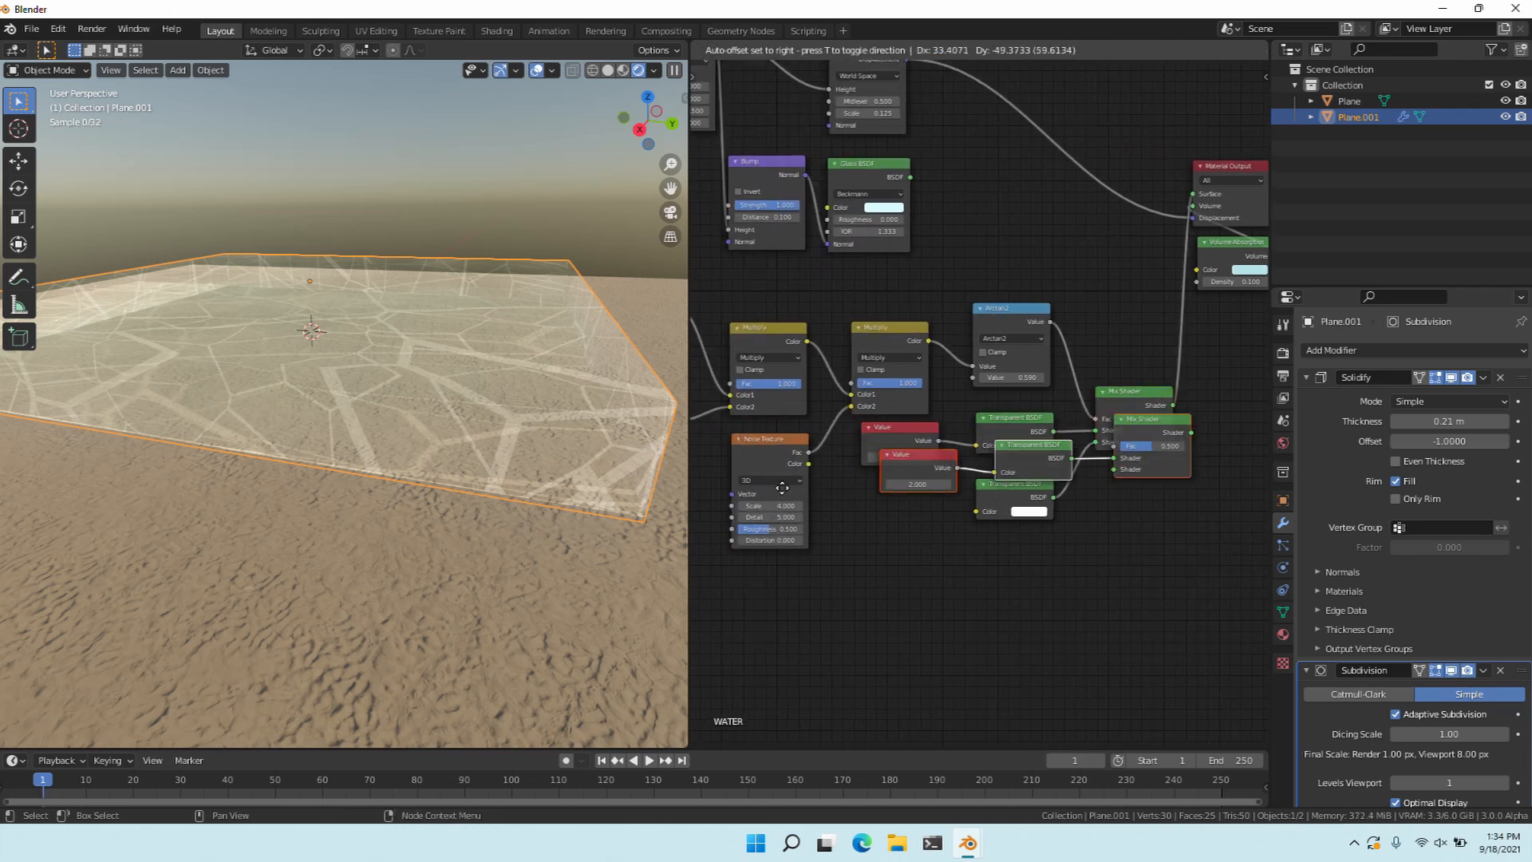
pyautogui.click(748, 580)
pyautogui.moveTo(748, 580); pyautogui.dragTo(723, 577, button='middle')
pyautogui.click(1026, 543)
pyautogui.press('x')
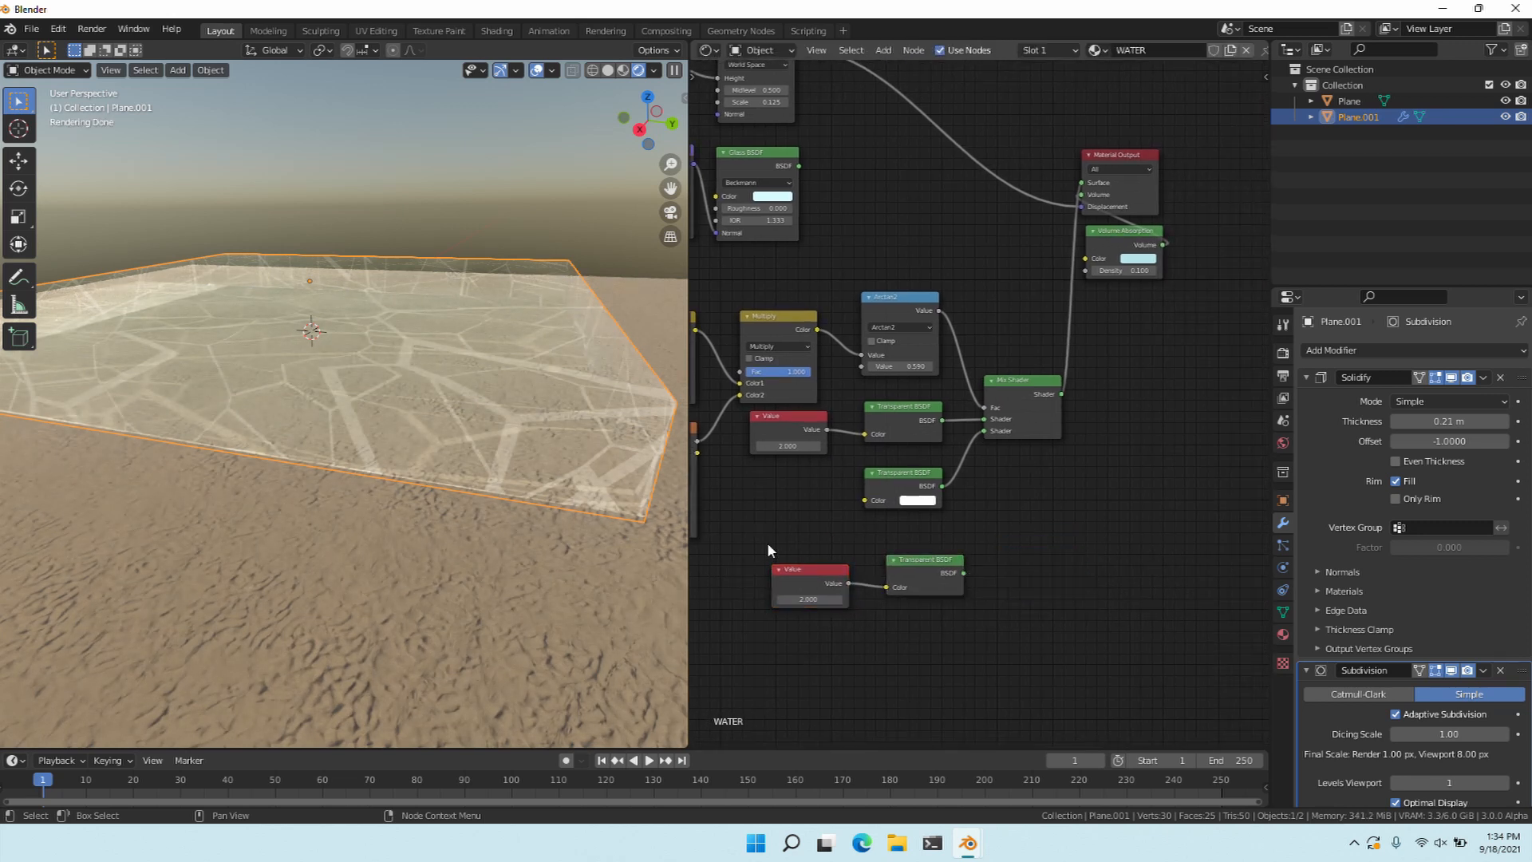
# Set the duplicated Value node to -1.
pyautogui.click(808, 600)
pyautogui.write('-1')
pyautogui.press('Return')
# Try the duplicated Transparent BSDF as the Material Output's Surface, inspect the plane, and undo that connection.
pyautogui.moveTo(964, 573); pyautogui.dragTo(1081, 183)
pyautogui.moveTo(789, 546); pyautogui.dragTo(771, 554, button='middle')
pyautogui.moveTo(262, 452); pyautogui.dragTo(232, 504, button='middle')
pyautogui.hotkey('ctrl', 'z')
pyautogui.moveTo(839, 458); pyautogui.dragTo(715, 490, button='middle')
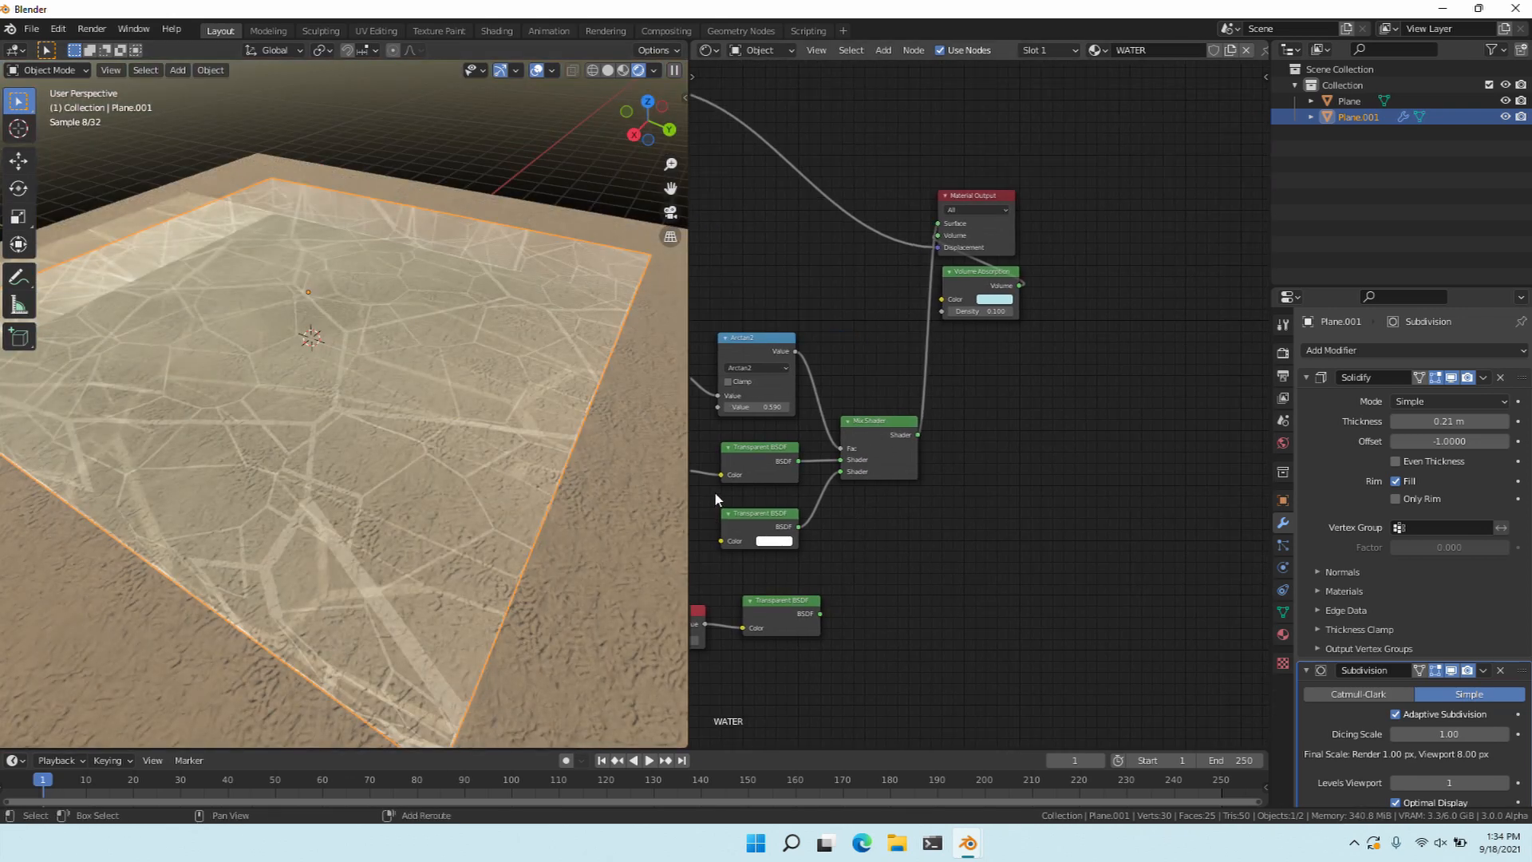
# Insert an Add Shader between the Mix Shader and Material Output, with the duplicated Transparent BSDF connected to its second input.
pyautogui.hotkey('shift', 'a')
pyautogui.click(970, 494)
pyautogui.write('add')
pyautogui.press('Return')
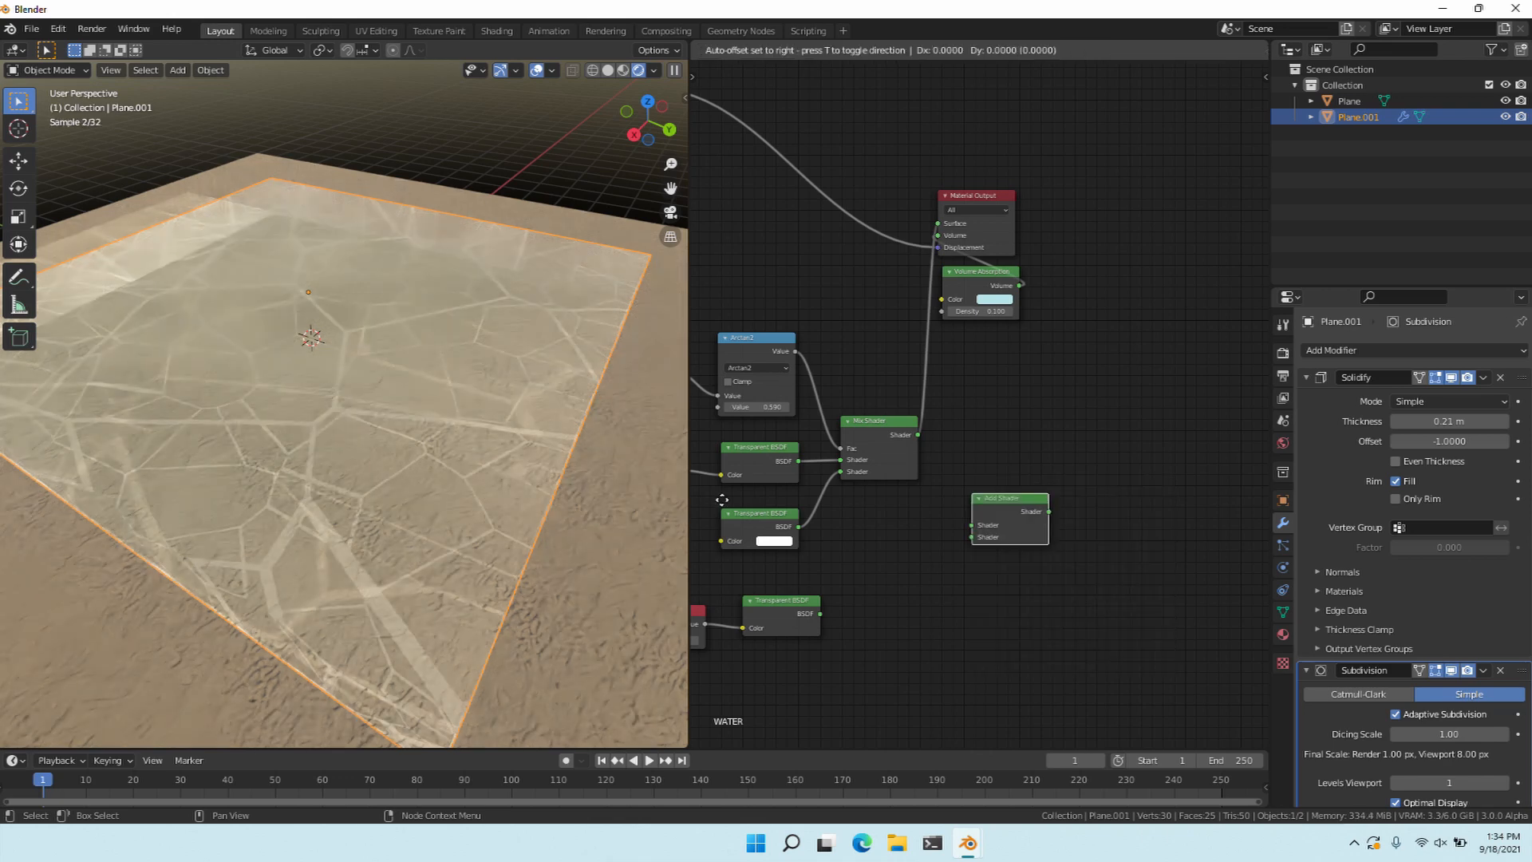
pyautogui.click(968, 375)
pyautogui.moveTo(820, 613); pyautogui.dragTo(963, 414)
pyautogui.moveTo(746, 487); pyautogui.dragTo(719, 506, button='middle')
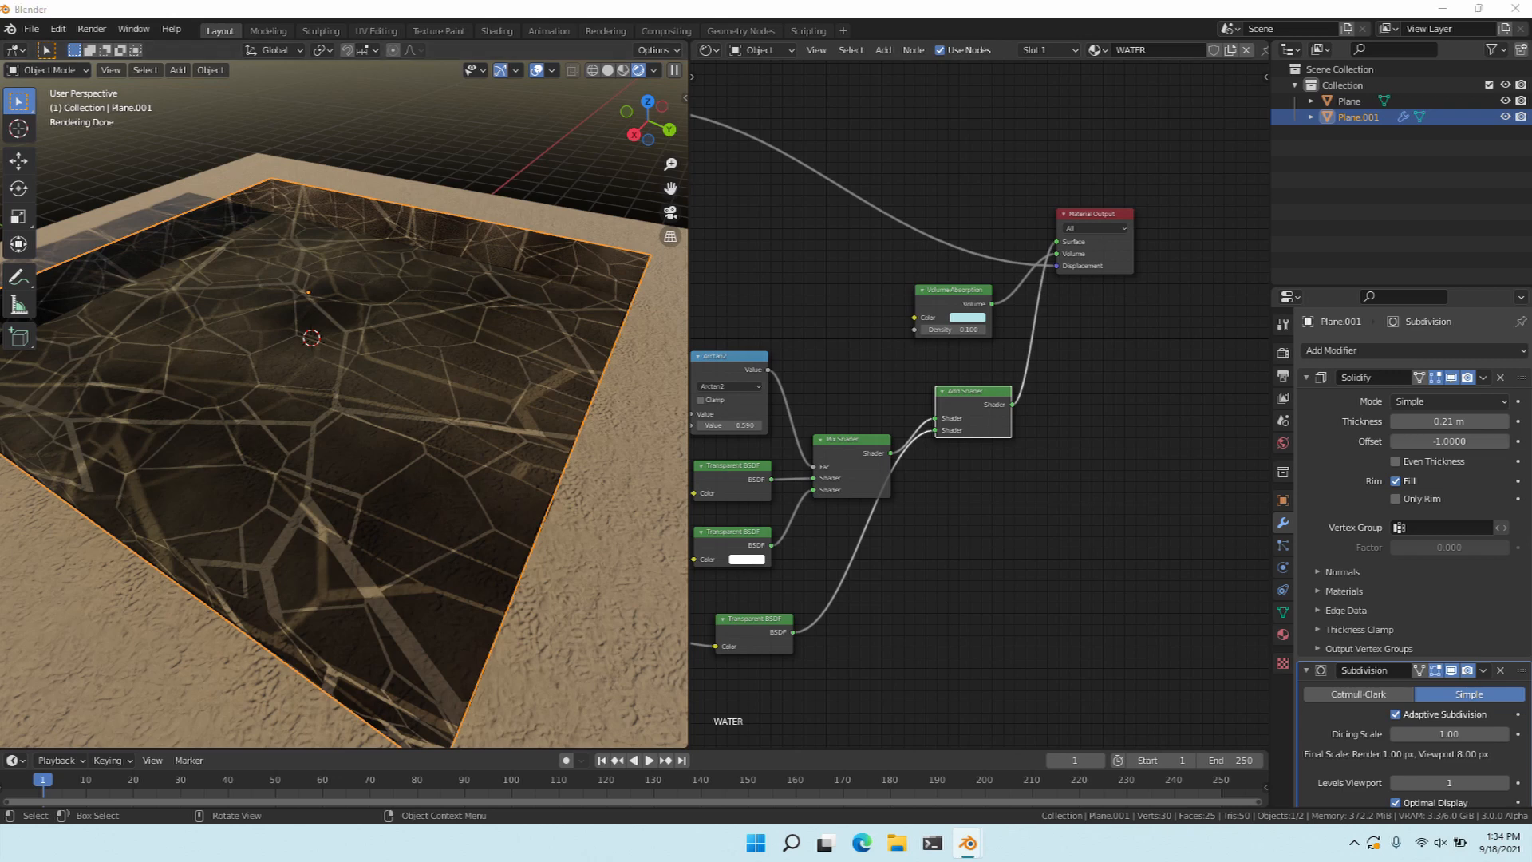
pyautogui.moveTo(729, 414); pyautogui.dragTo(712, 442, button='middle')
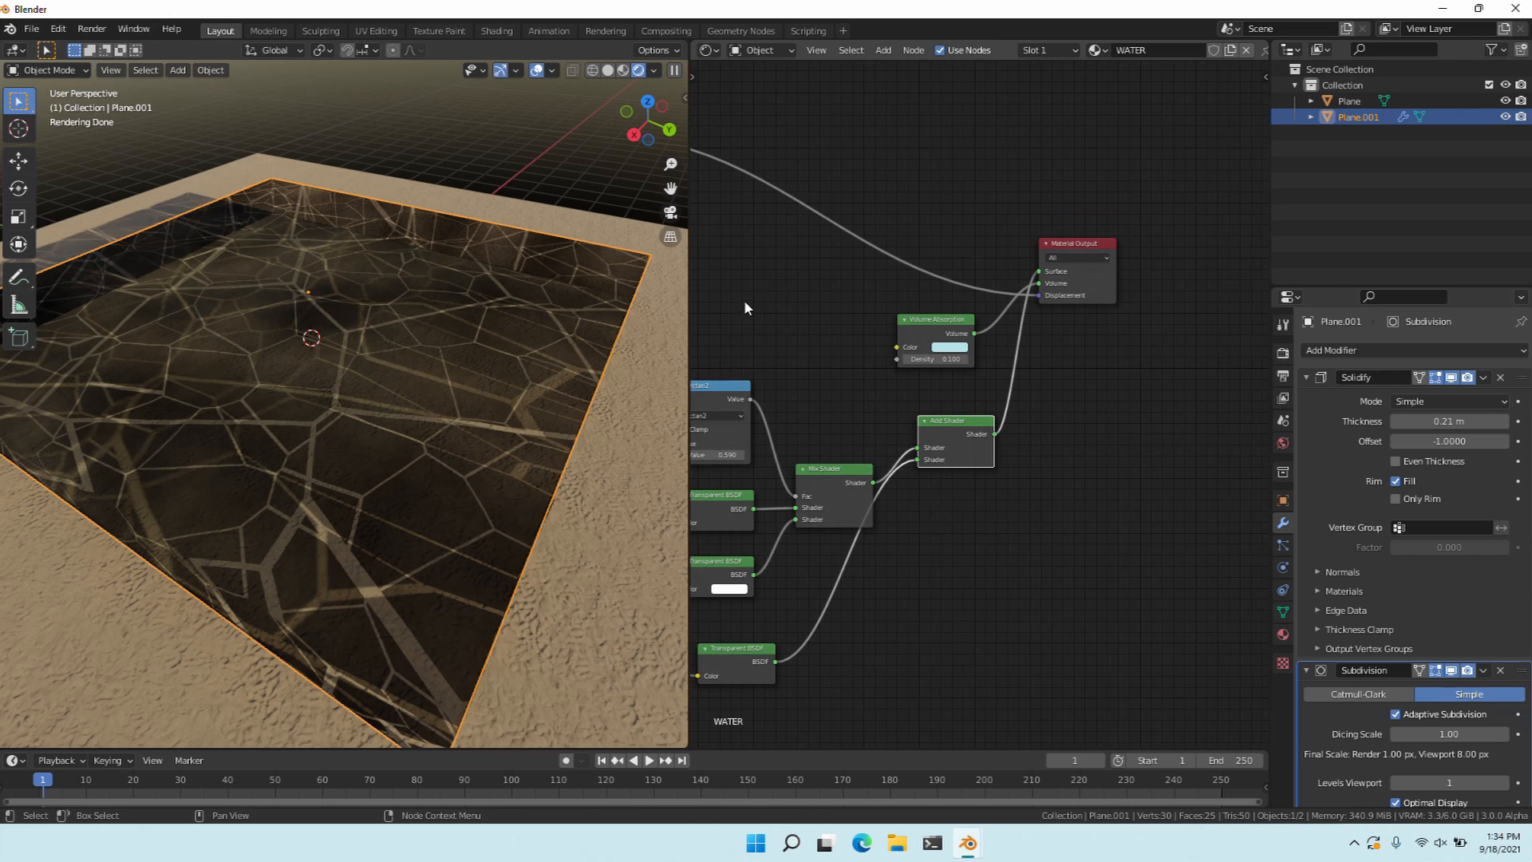
# Shift the Material Output and Volume Absorption farther along, and place a second Mix Shader above the Add Shader.
pyautogui.press('g')
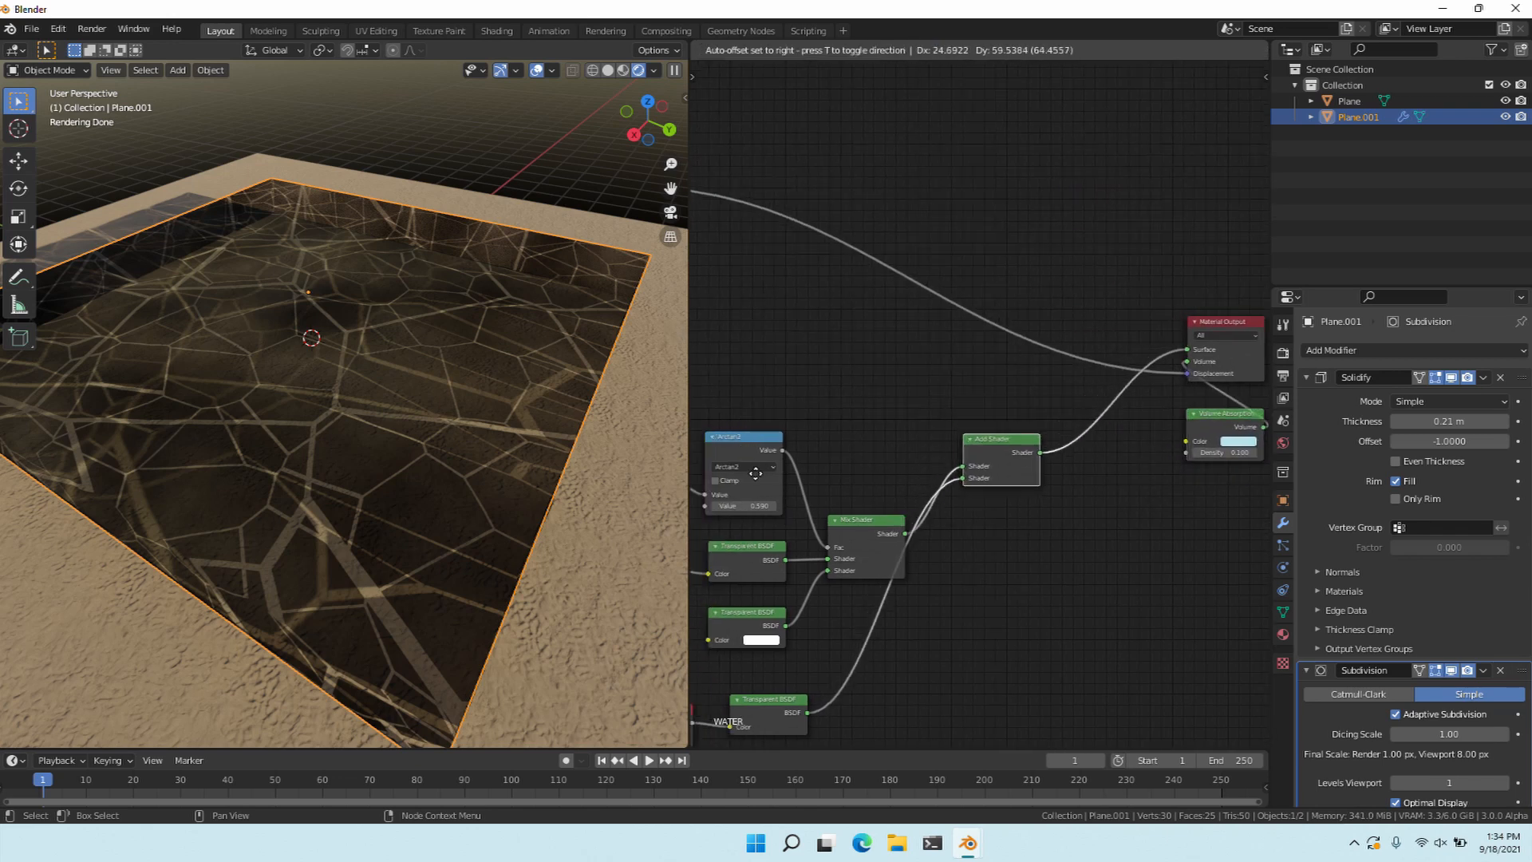
pyautogui.click(754, 473)
pyautogui.hotkey('shift', 'a')
pyautogui.write('m')
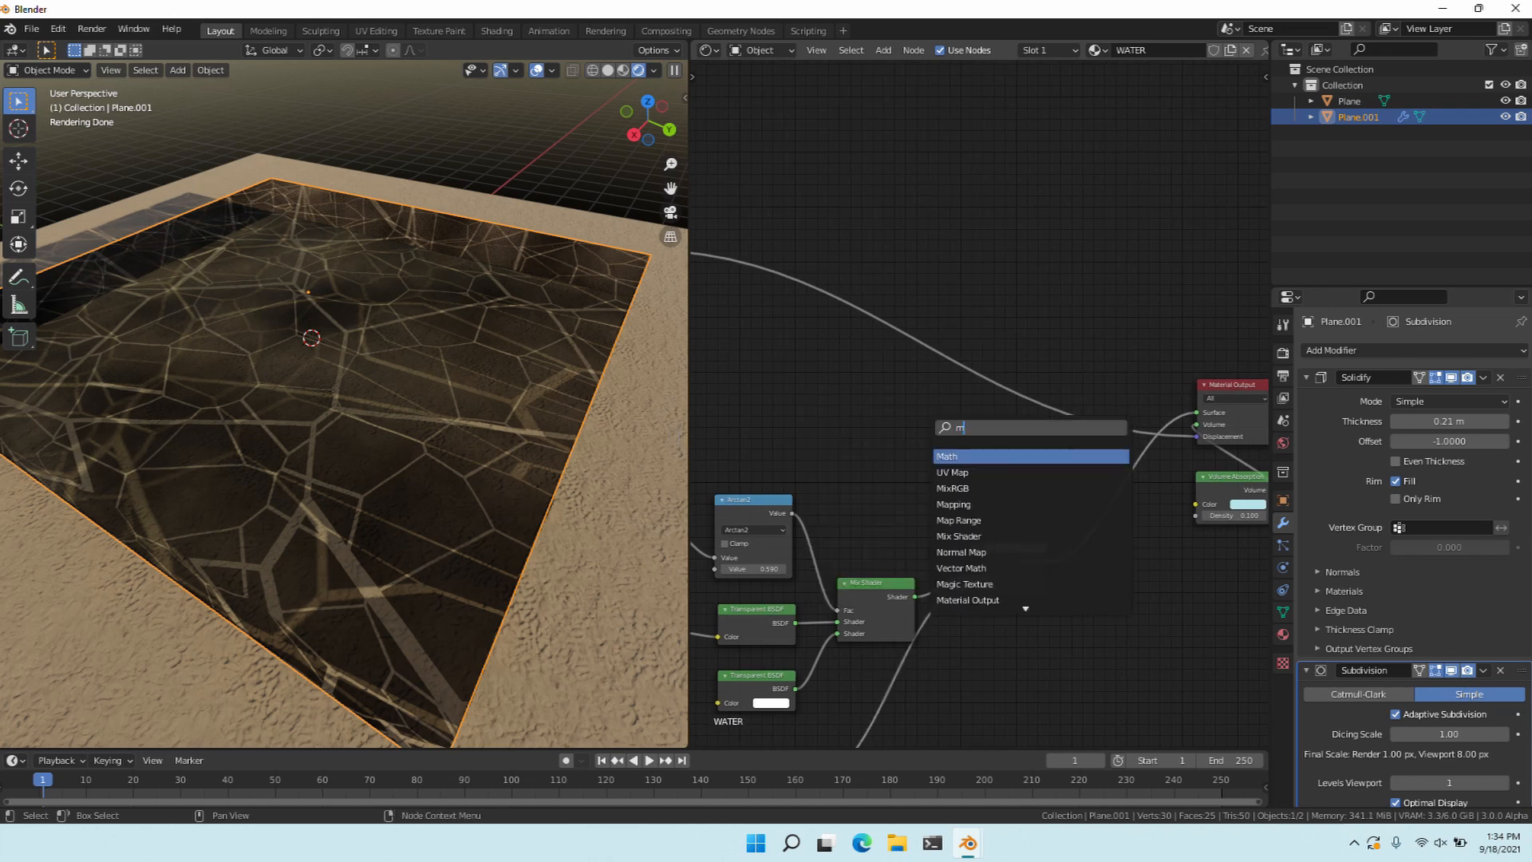
pyautogui.write('ix')
pyautogui.press('Down')
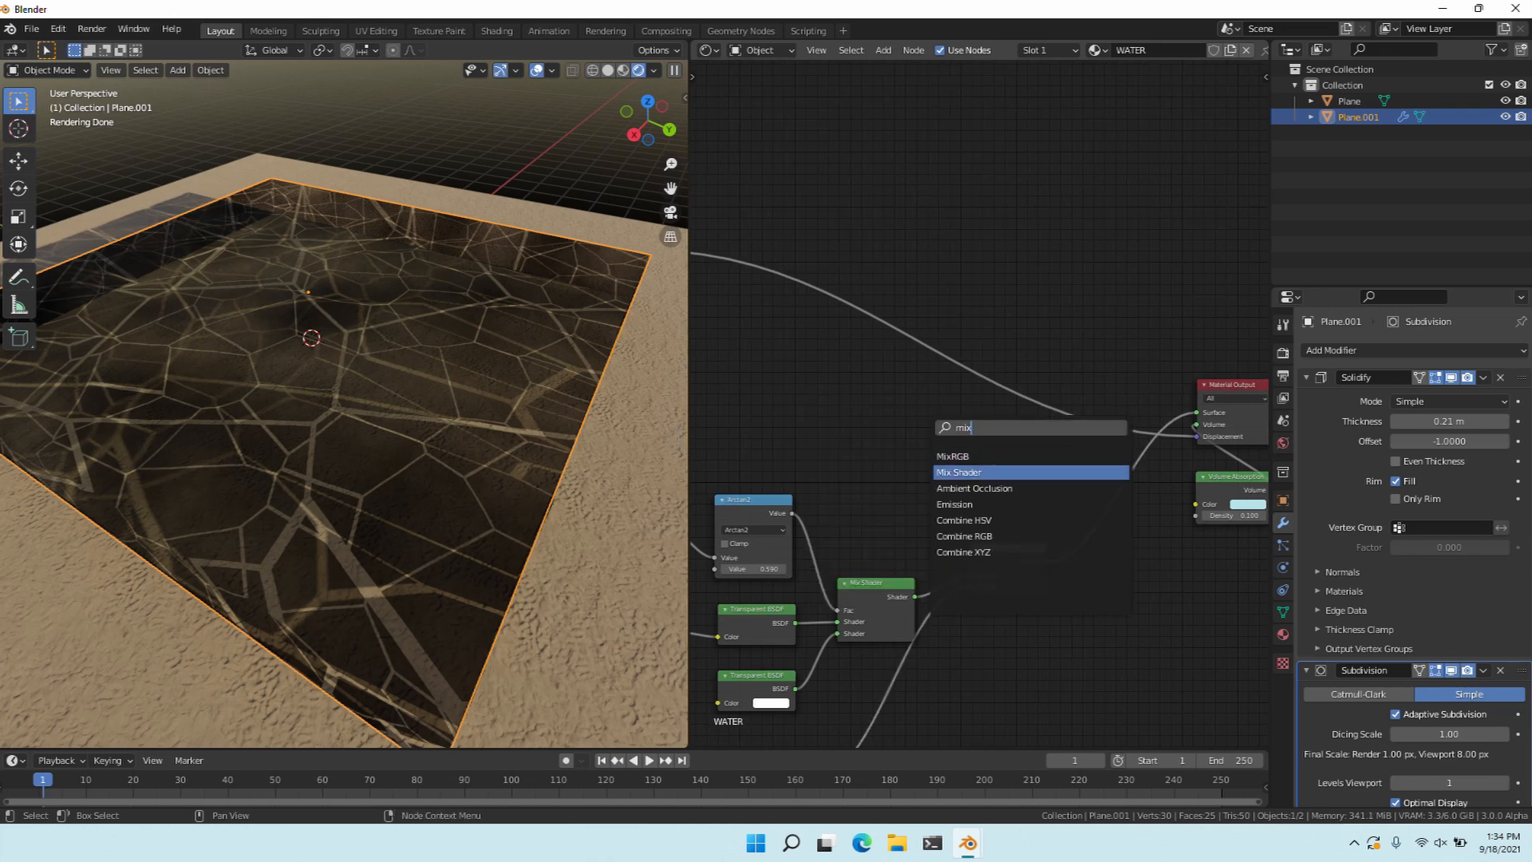
pyautogui.press('Return')
pyautogui.click(1034, 372)
pyautogui.moveTo(1006, 549); pyautogui.dragTo(1039, 559)
pyautogui.keyDown('ctrl'); pyautogui.moveTo(898, 410); pyautogui.dragTo(906, 426, button='right'); pyautogui.keyUp('ctrl')
pyautogui.moveTo(938, 495); pyautogui.dragTo(899, 509, button='middle')
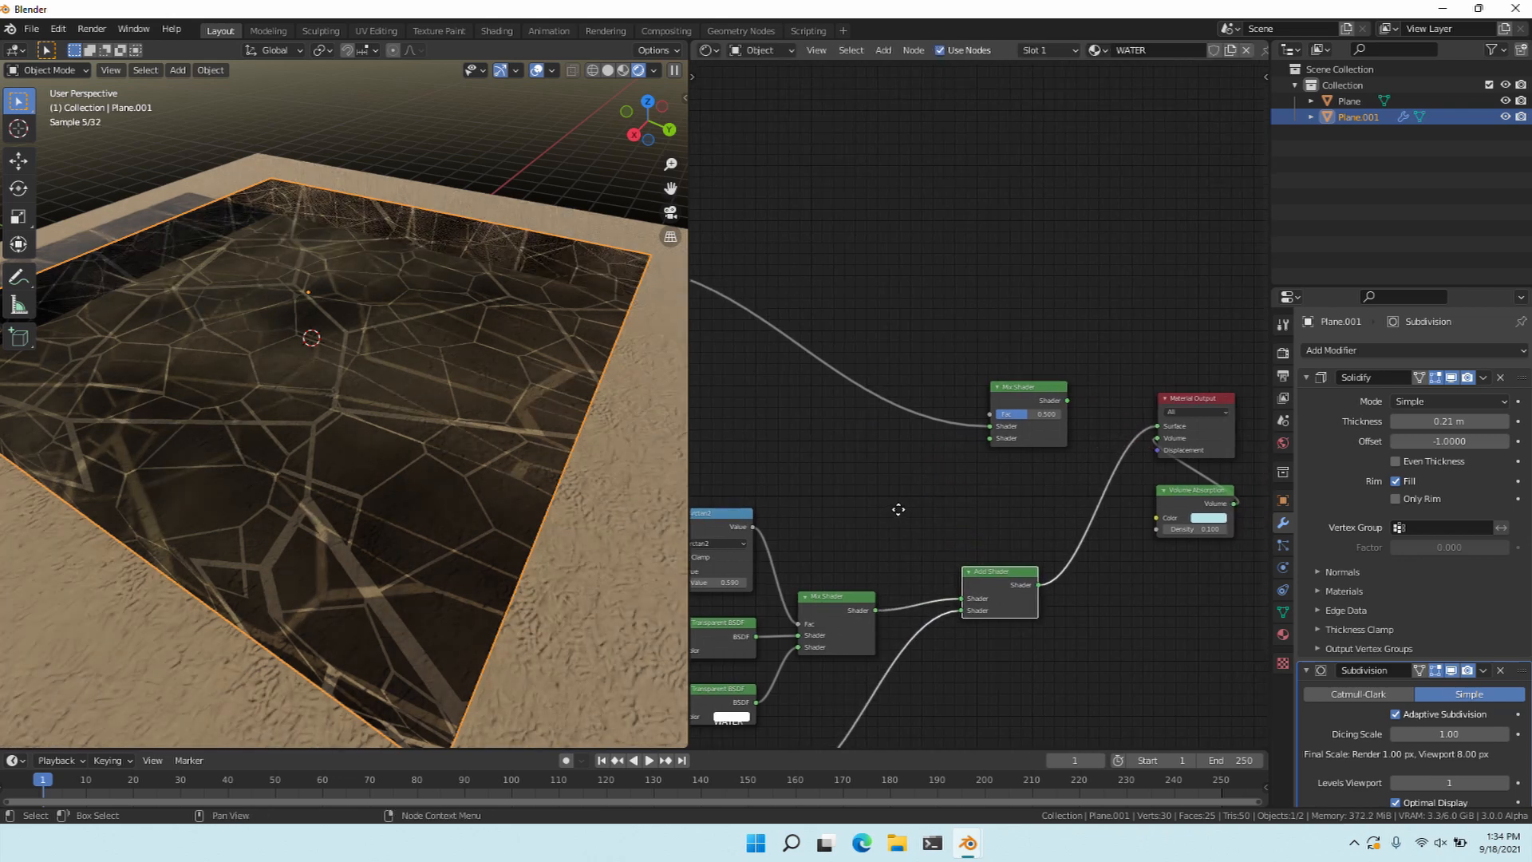
# Reroute the Add Shader through the new Mix Shader's second Shader input into the Material Output's Surface.
pyautogui.keyDown('ctrl'); pyautogui.moveTo(816, 571); pyautogui.dragTo(801, 557, button='right'); pyautogui.keyUp('ctrl')
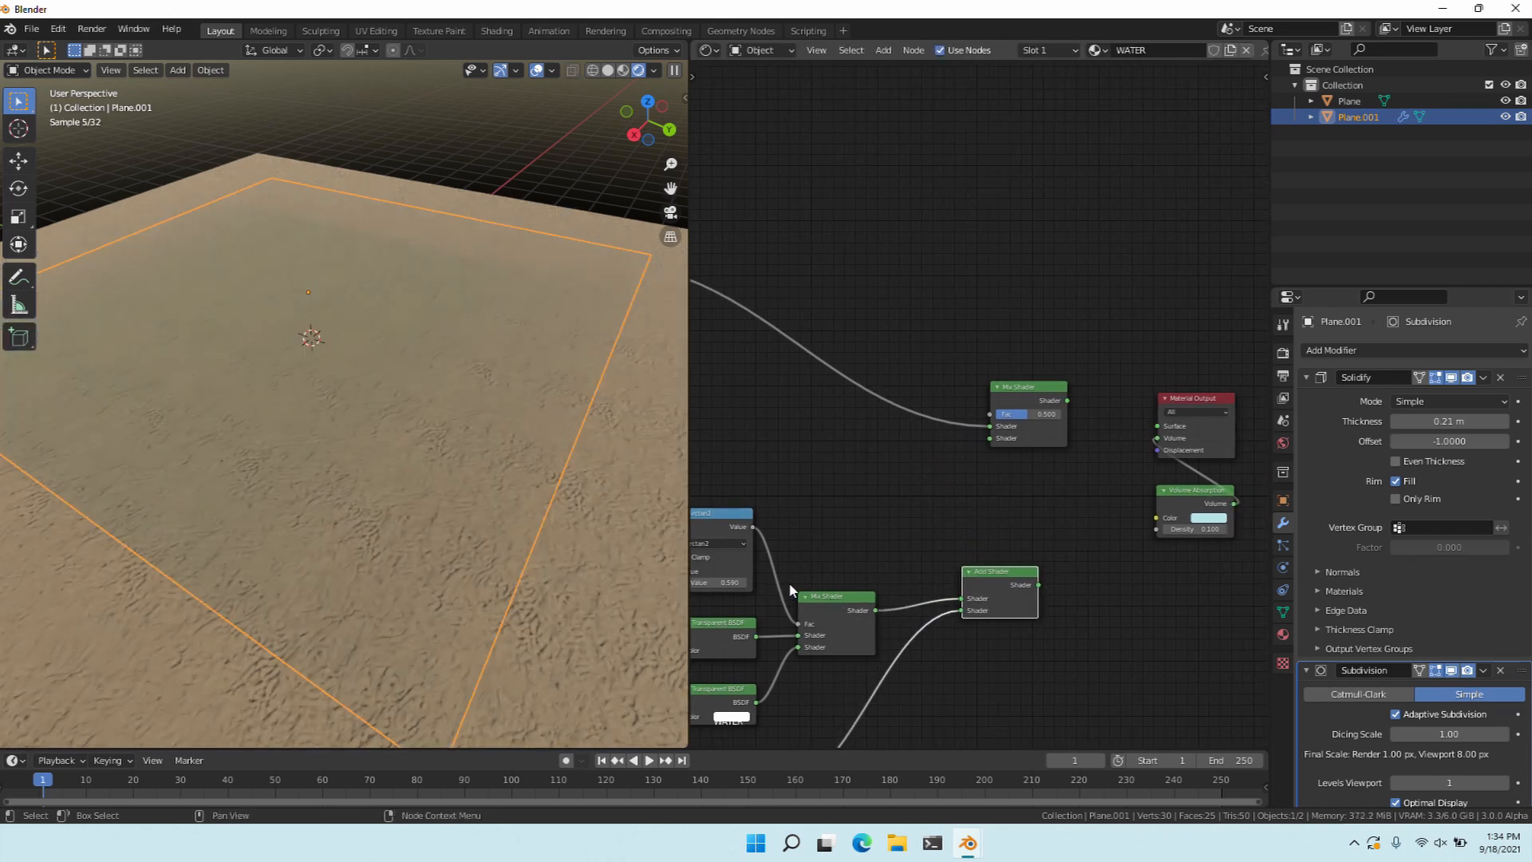
pyautogui.moveTo(788, 582)
pyautogui.mouseDown()
pyautogui.moveTo(729, 433)
pyautogui.moveTo(802, 589)
pyautogui.moveTo(788, 587)
pyautogui.mouseUp()
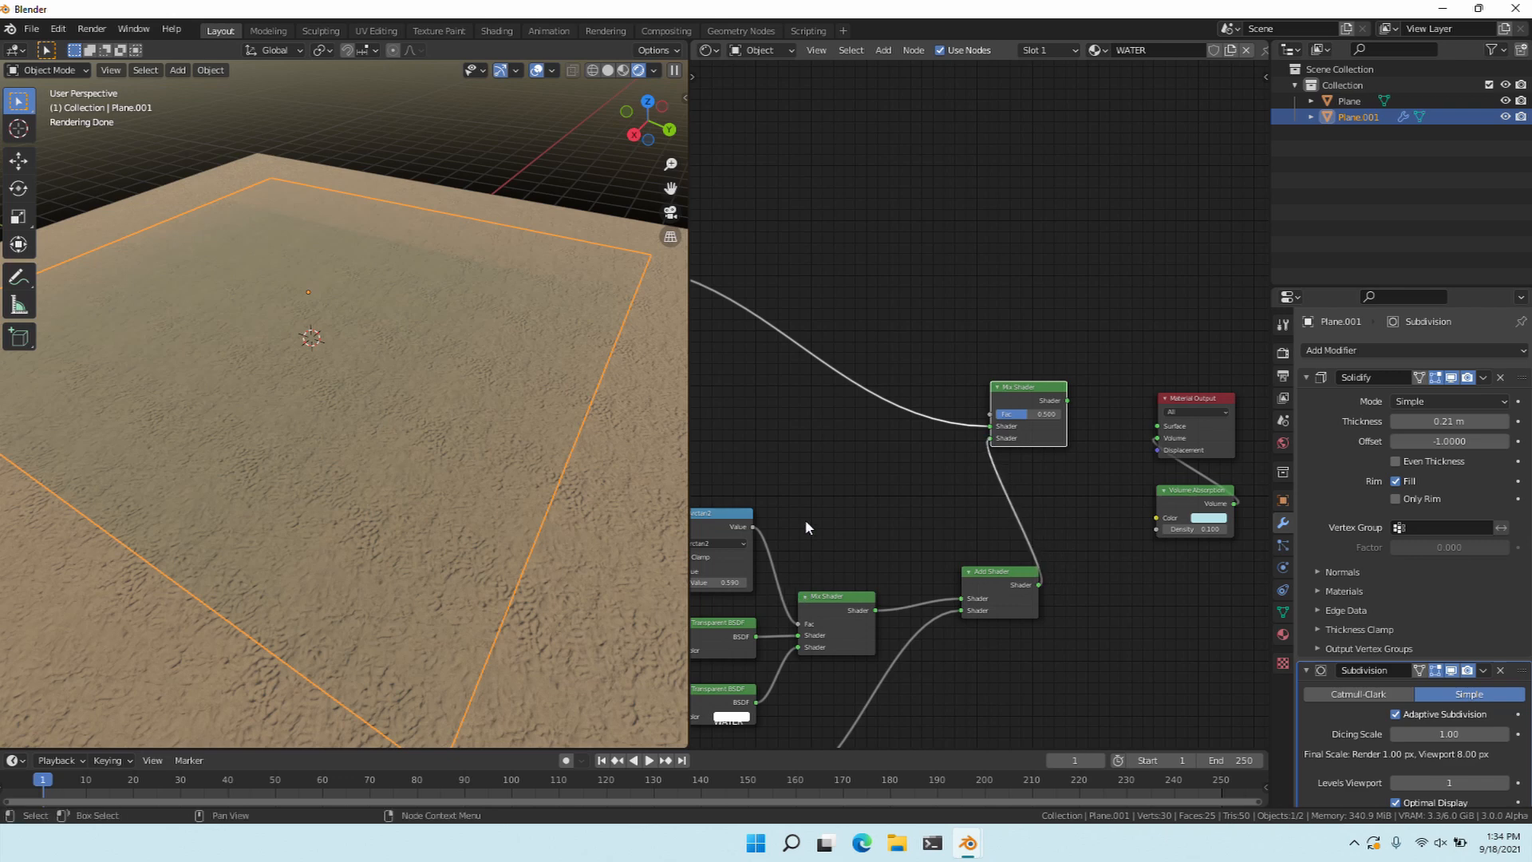
pyautogui.moveTo(804, 395); pyautogui.dragTo(895, 424)
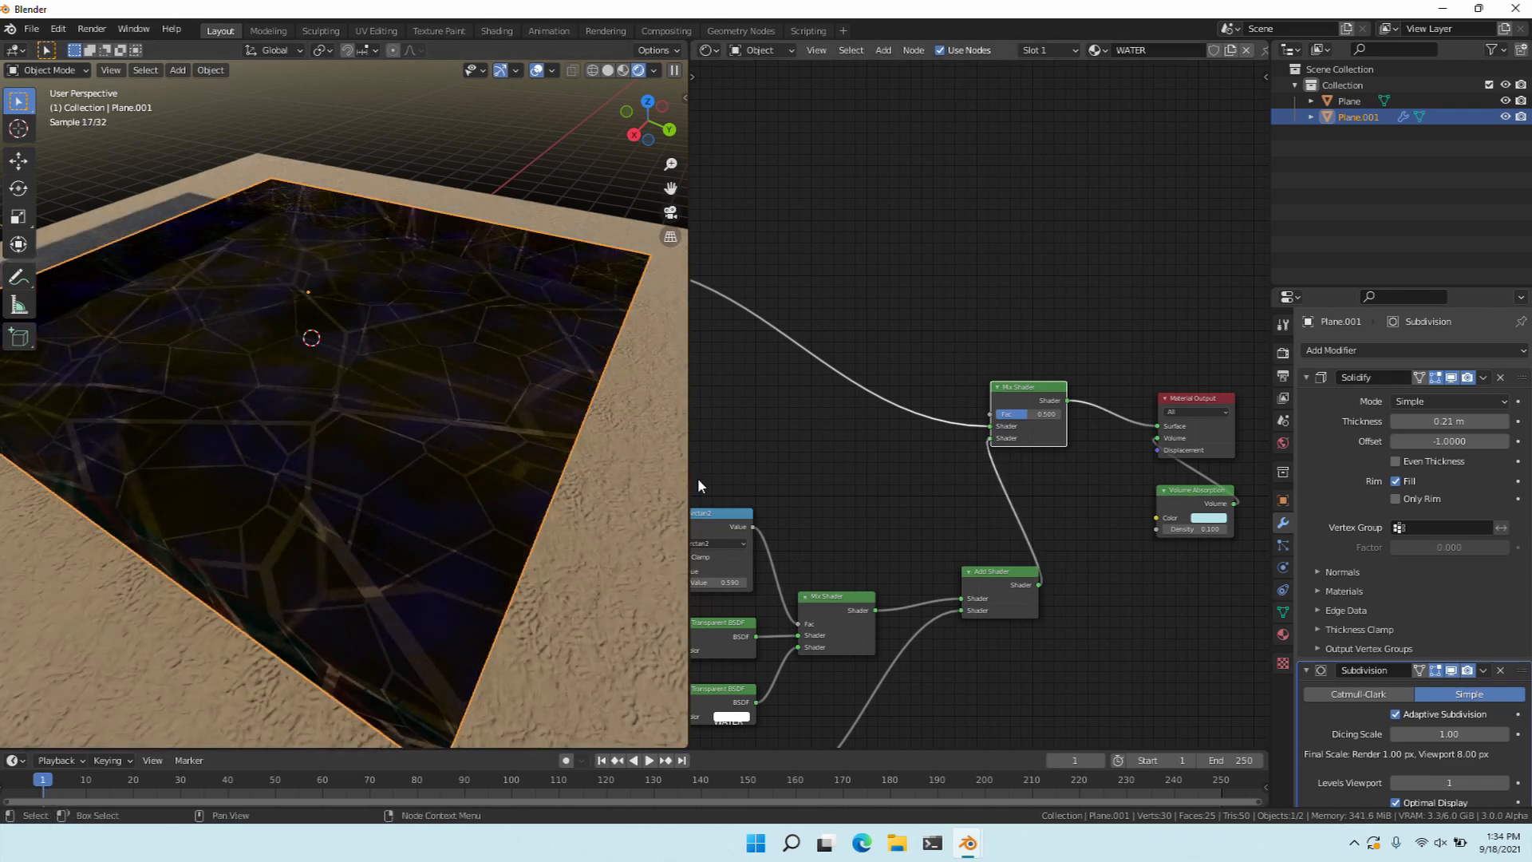
# Connect the Glass BSDF to the new Mix Shader's first Shader input and the Displacement node to the Material Output's Displacement.
pyautogui.scroll(-4, 712, 510)
pyautogui.moveTo(701, 525); pyautogui.dragTo(840, 533, button='middle')
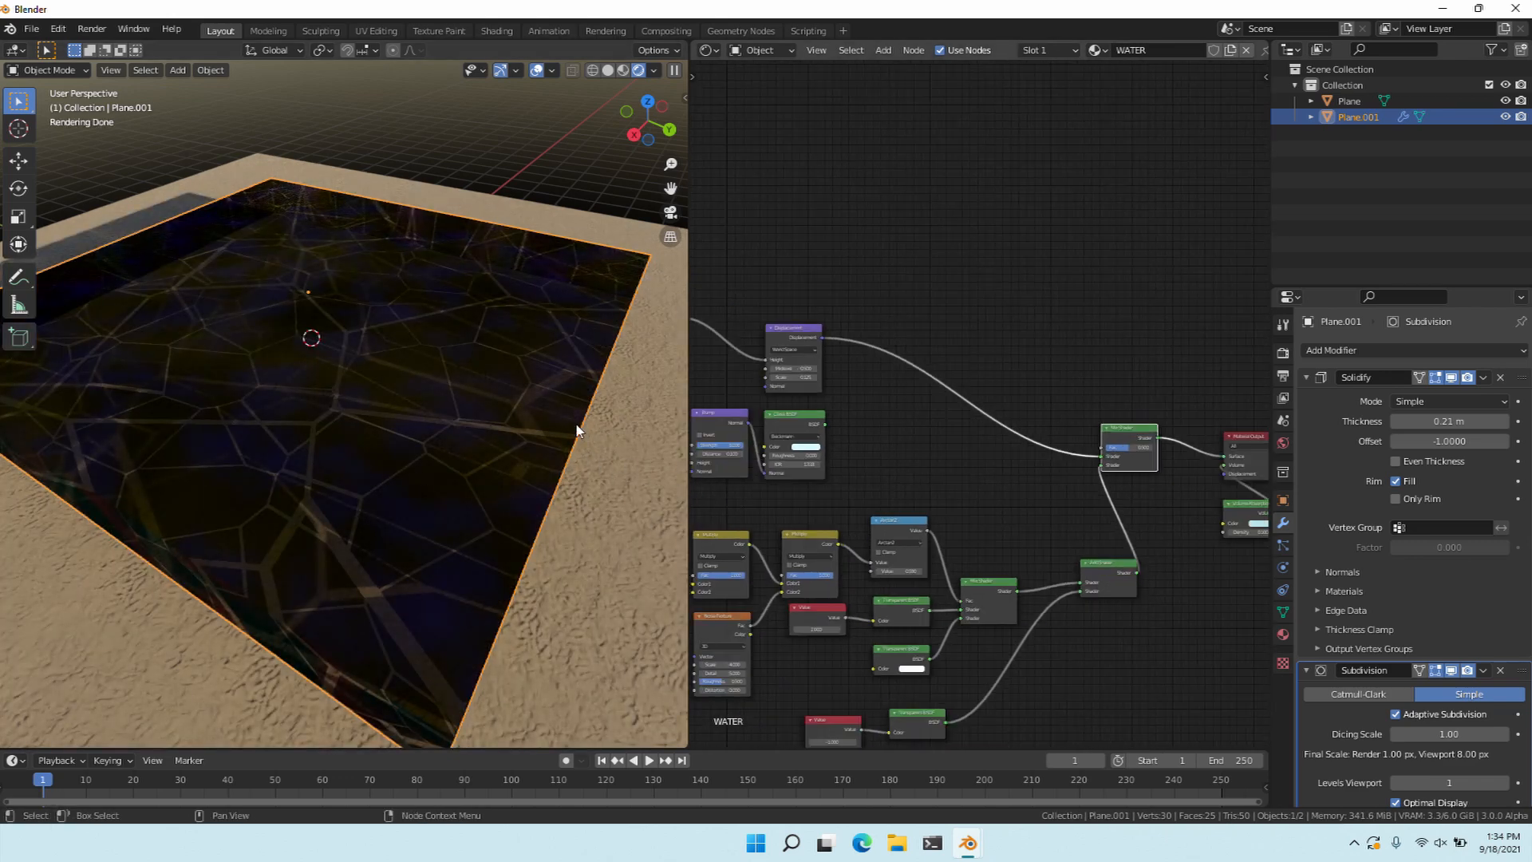
pyautogui.moveTo(695, 454); pyautogui.dragTo(600, 440, button='middle')
pyautogui.moveTo(780, 417); pyautogui.dragTo(1047, 446)
pyautogui.moveTo(777, 331); pyautogui.dragTo(1176, 467)
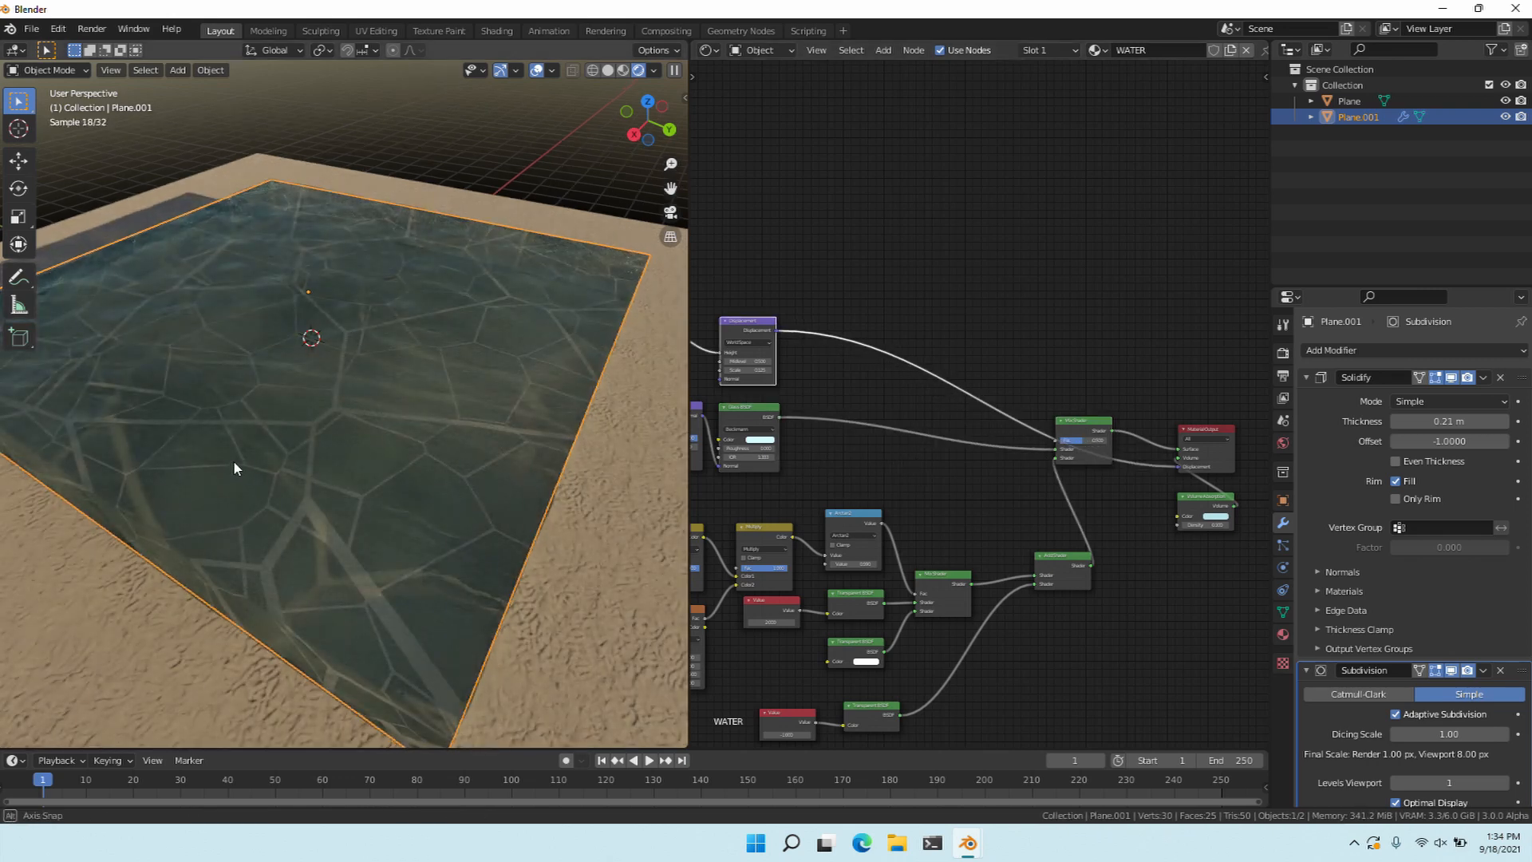
pyautogui.press('g')
pyautogui.click(935, 489)
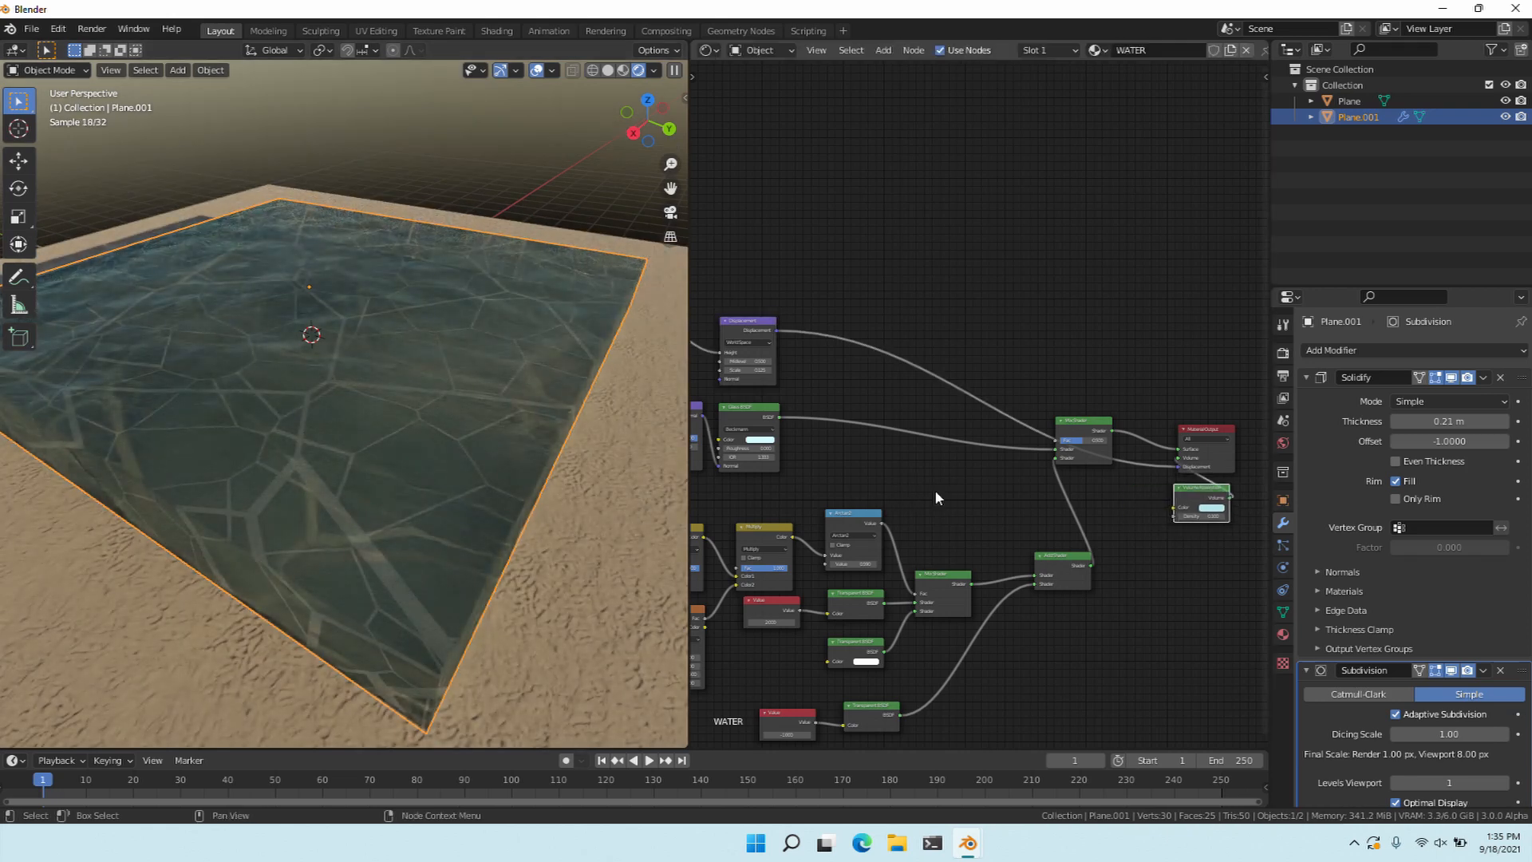
# Examine the line pattern on the water plane up close and look over the complete node tree.
pyautogui.moveTo(788, 531); pyautogui.dragTo(862, 524, button='middle')
pyautogui.moveTo(228, 496)
pyautogui.mouseDown(button='middle')
pyautogui.moveTo(226, 548)
pyautogui.moveTo(246, 492)
pyautogui.mouseUp(button='middle')
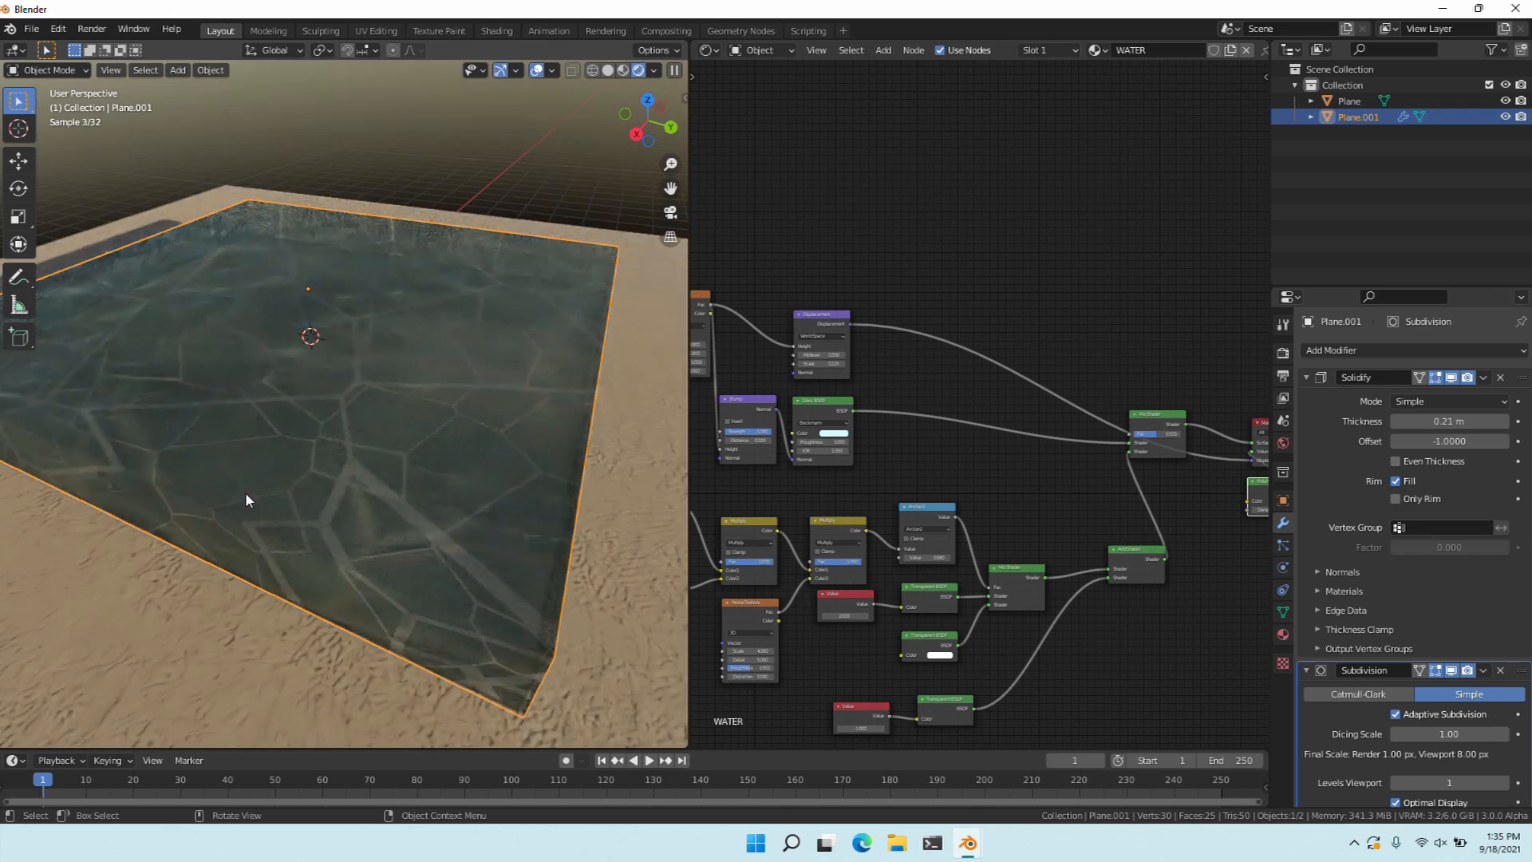
pyautogui.scroll(5, 243, 493)
pyautogui.scroll(-5, 241, 495)
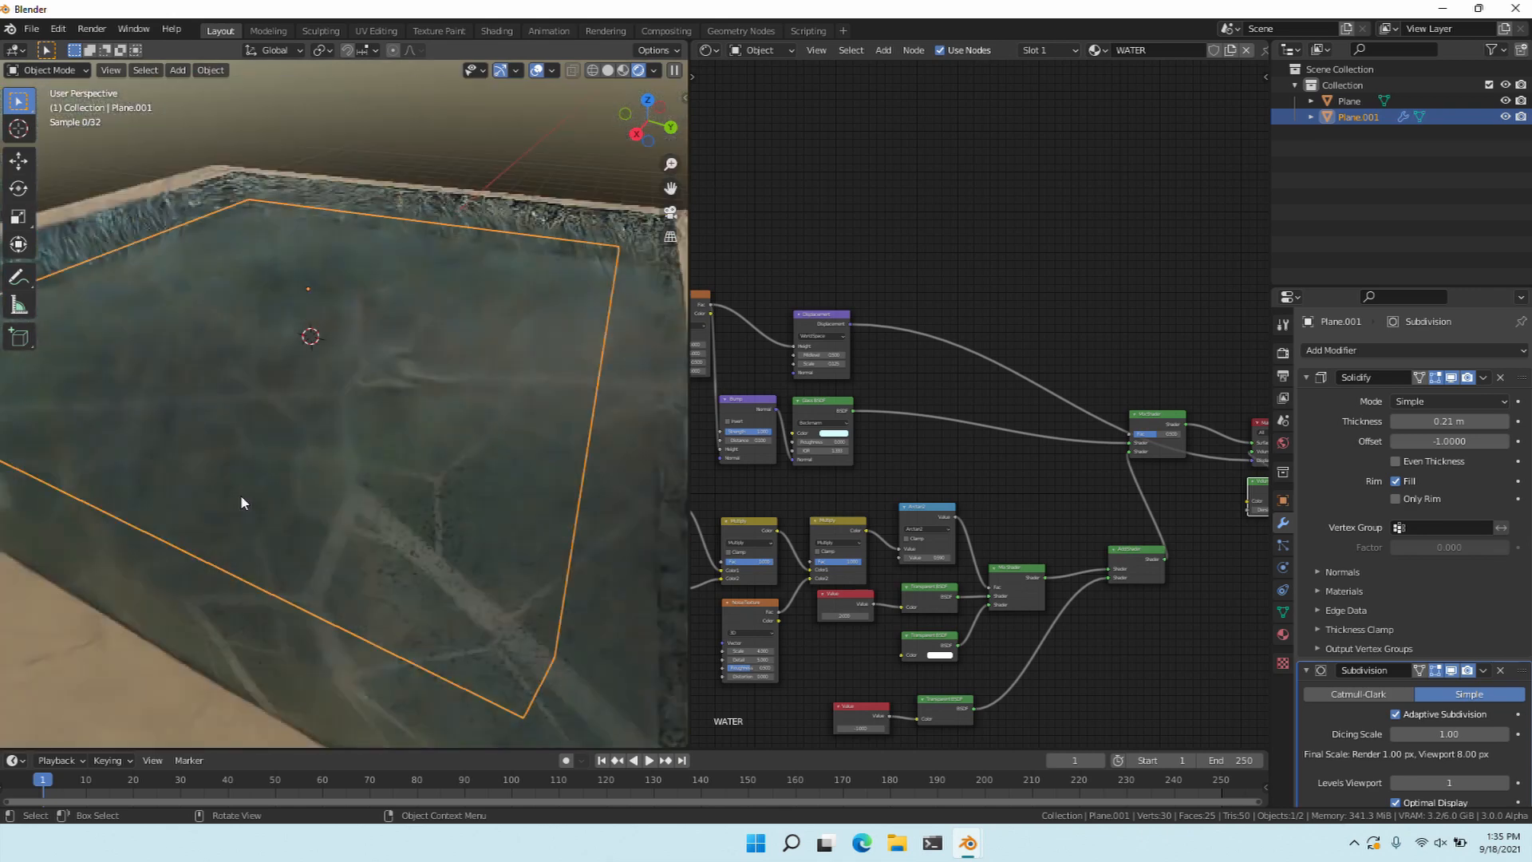
pyautogui.moveTo(734, 511); pyautogui.dragTo(1244, 446, button='middle')
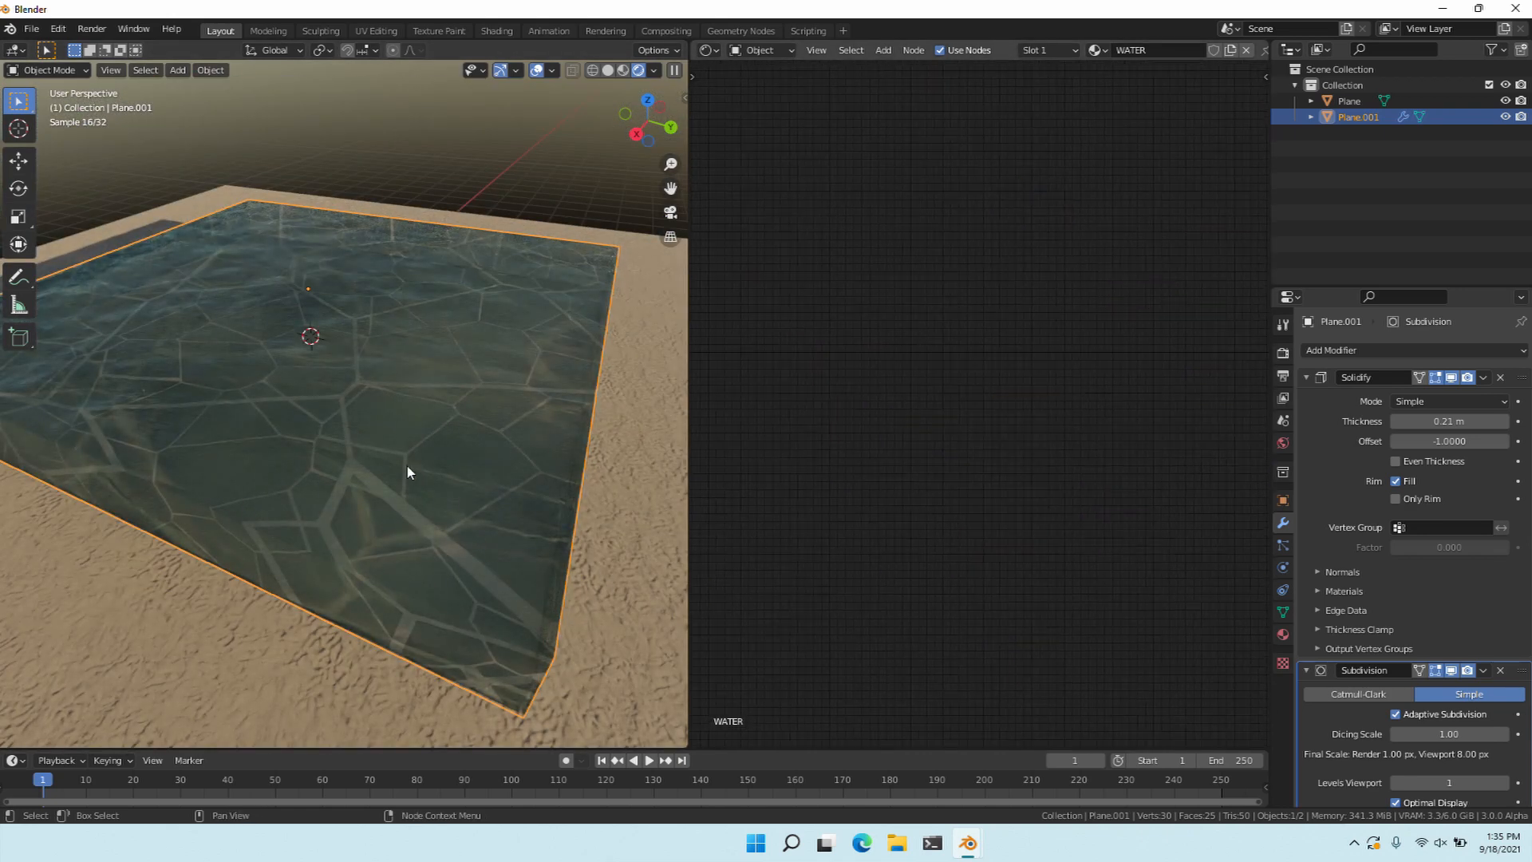
pyautogui.press('Home')
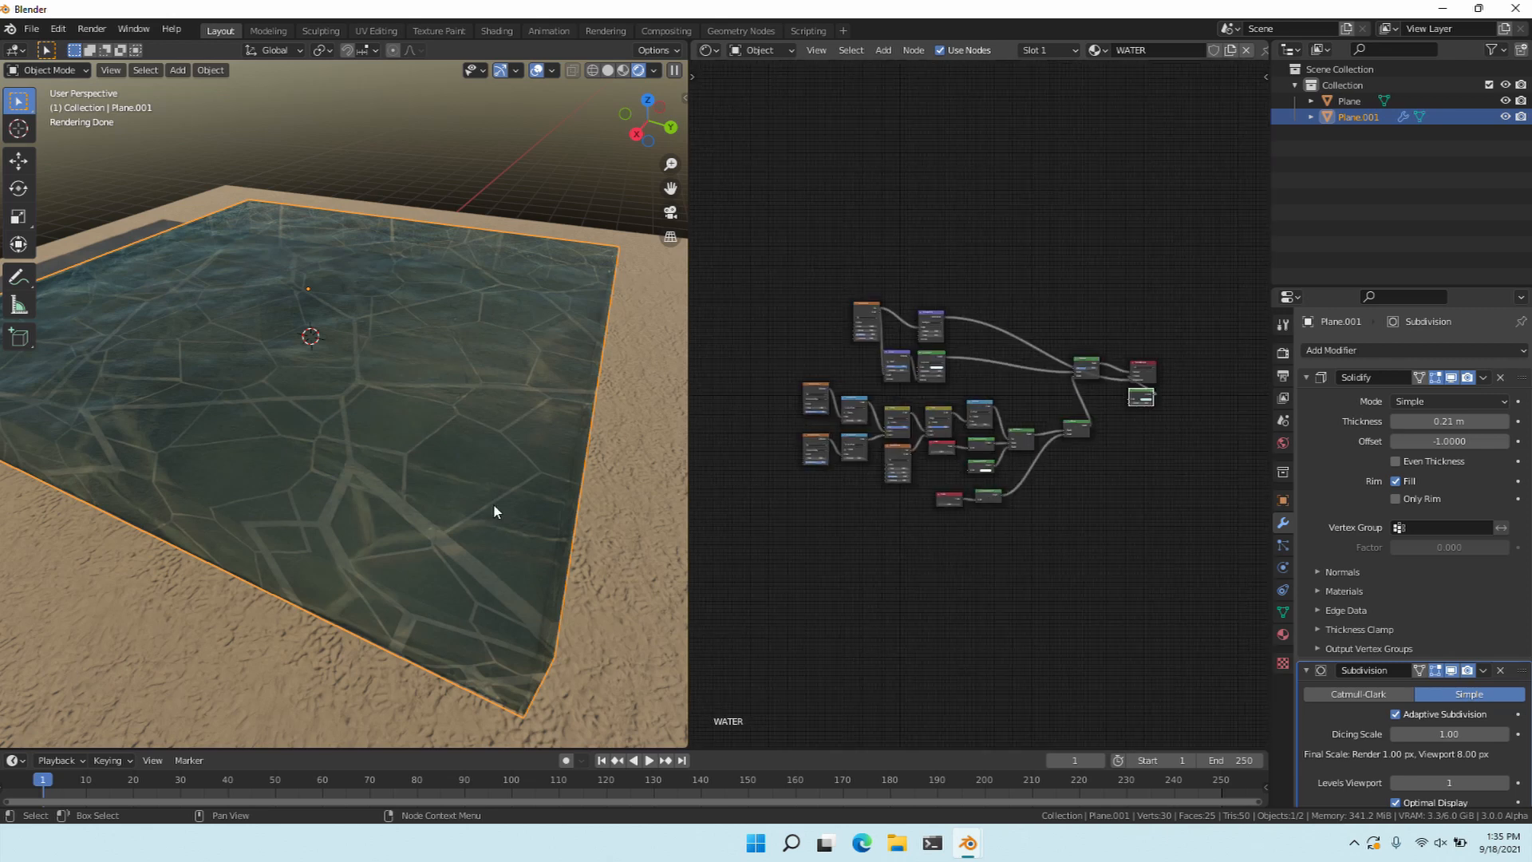
pyautogui.scroll(6, 529, 433)
pyautogui.moveTo(529, 487); pyautogui.dragTo(766, 476, button='middle')
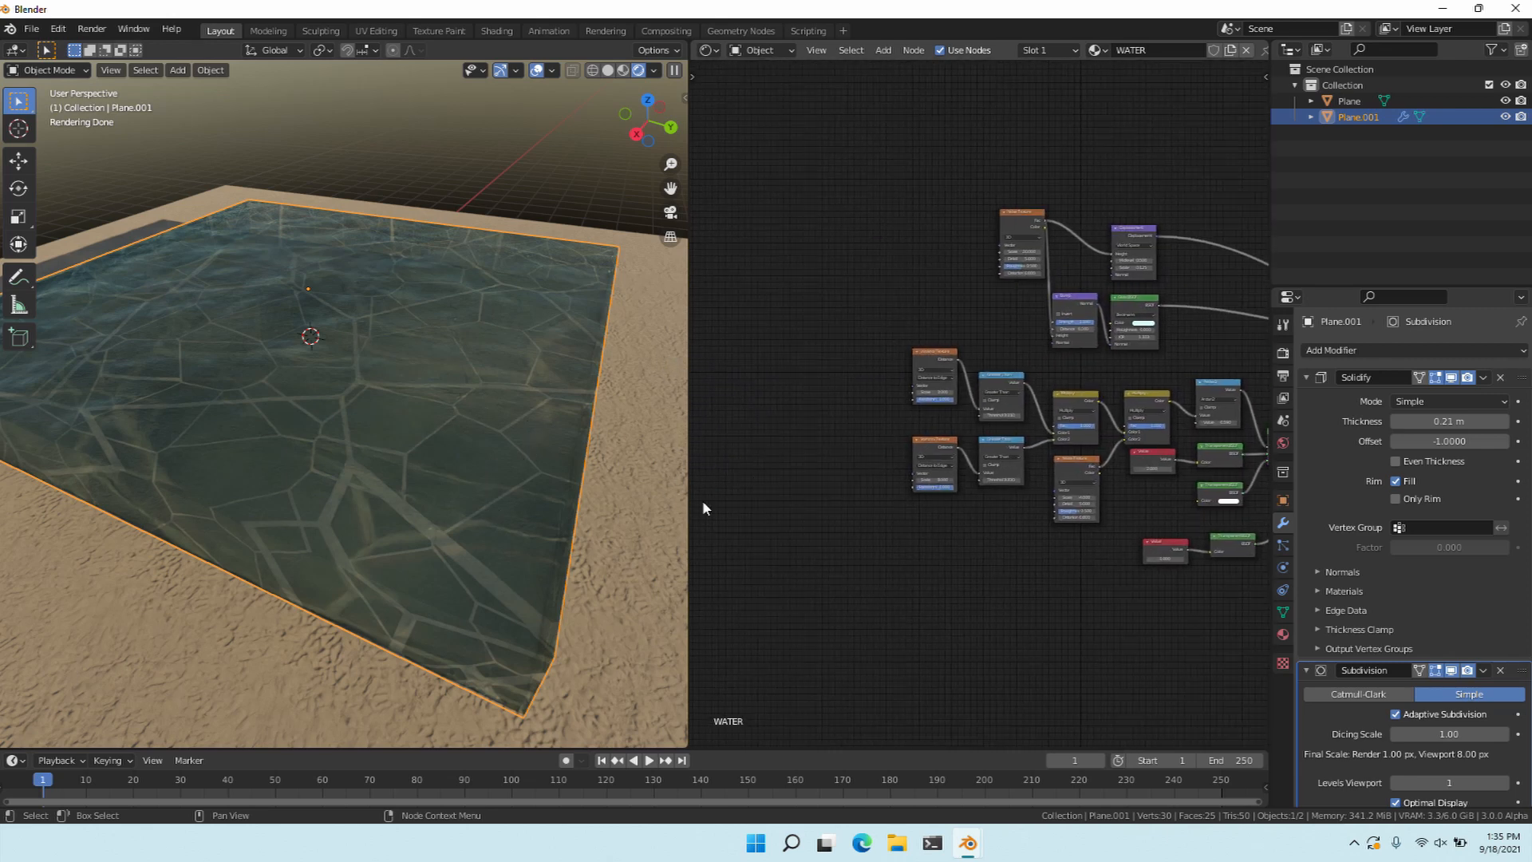
pyautogui.scroll(1, 247, 376)
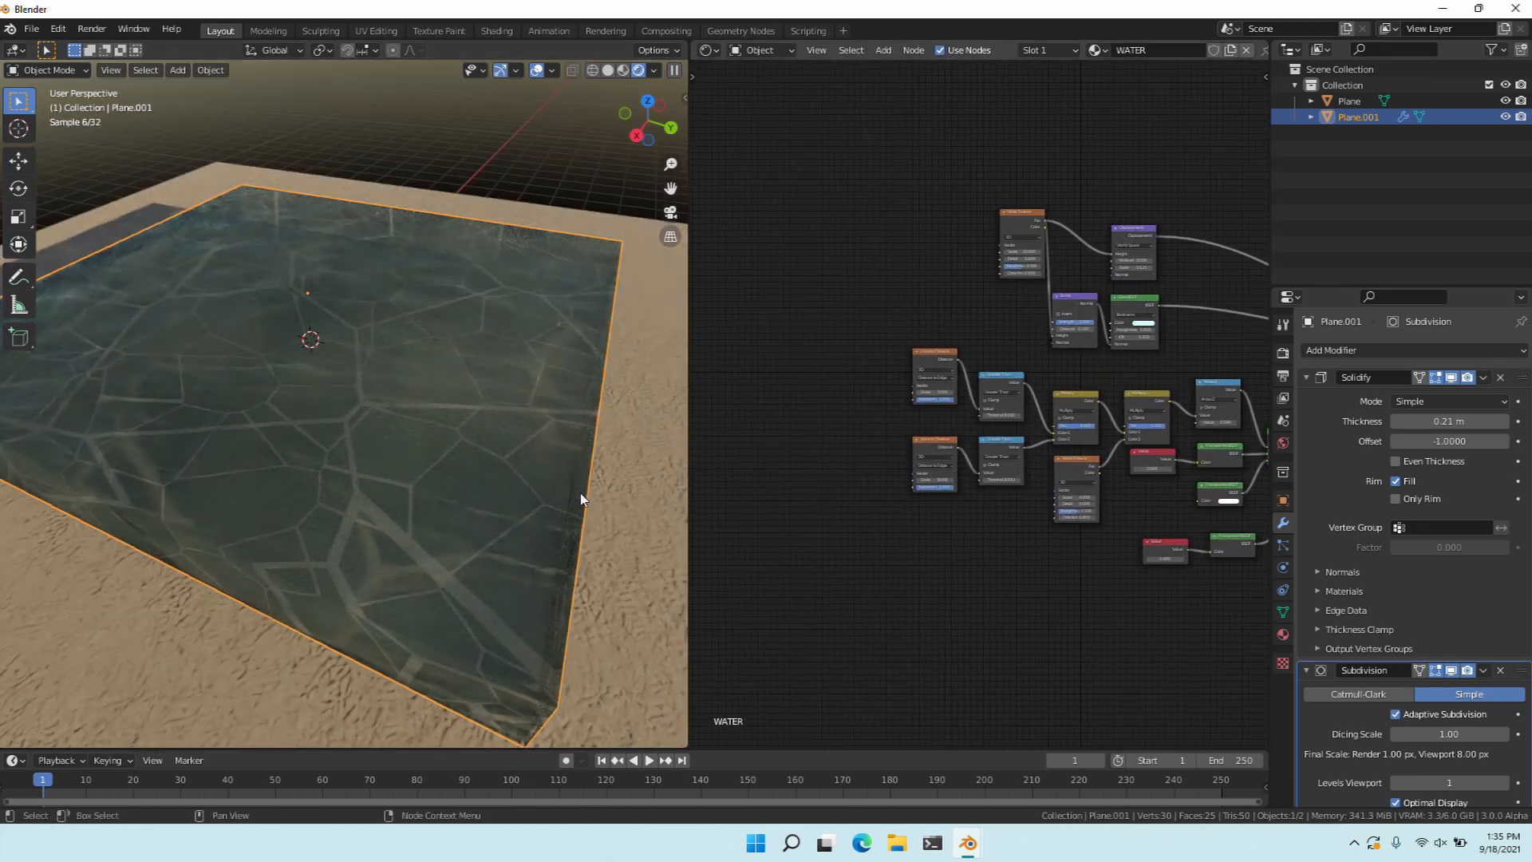
pyautogui.press('Home')
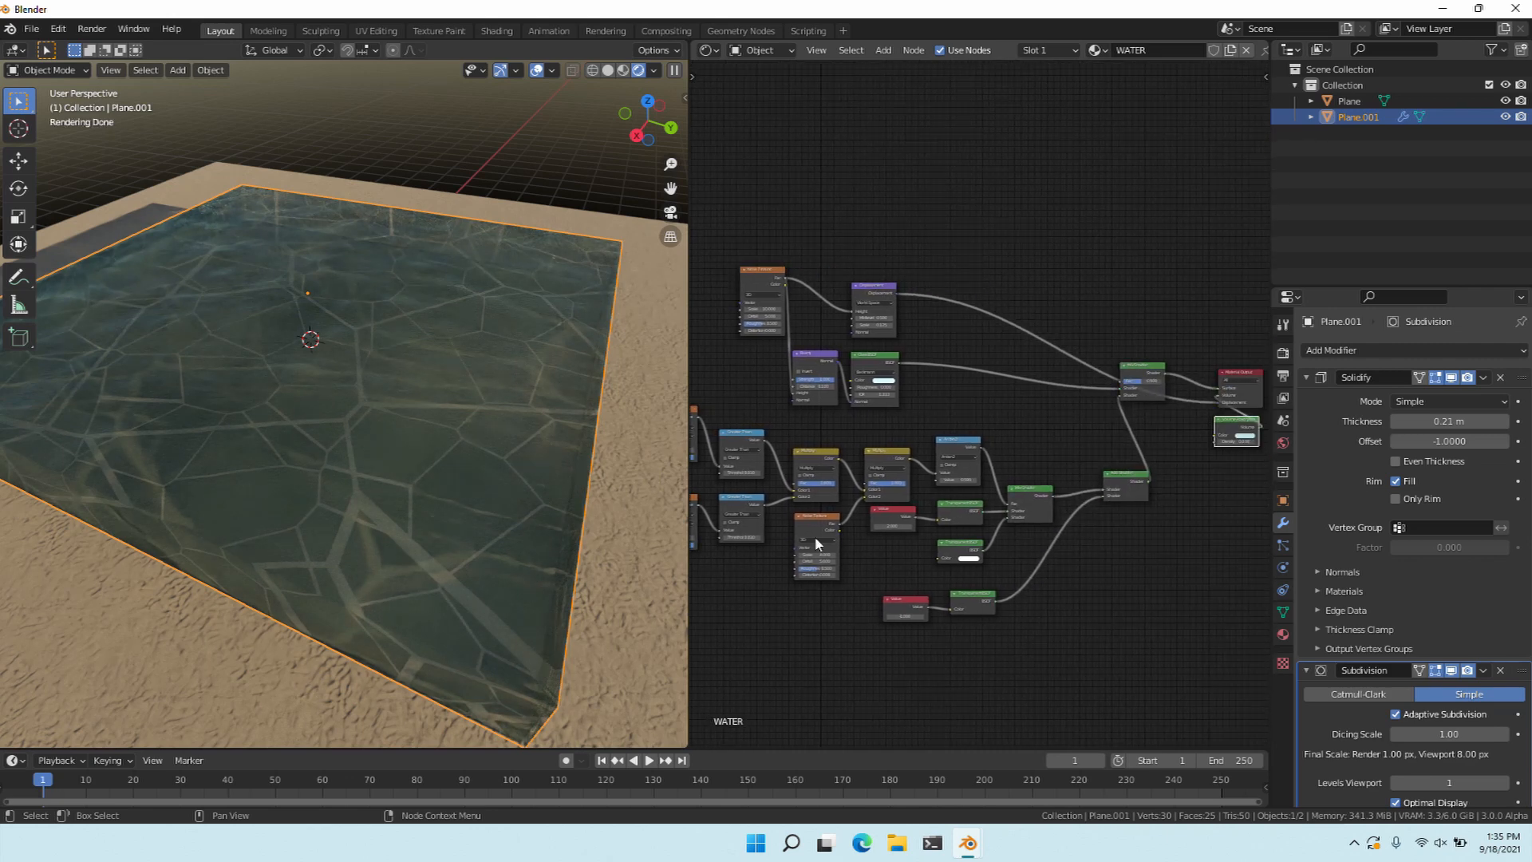
# Add a Light Path node and connect its Is Shadow Ray output to the final Mix Shader's Fac.
pyautogui.moveTo(828, 456); pyautogui.dragTo(674, 515, button='middle')
pyautogui.moveTo(661, 373); pyautogui.dragTo(696, 396, button='middle')
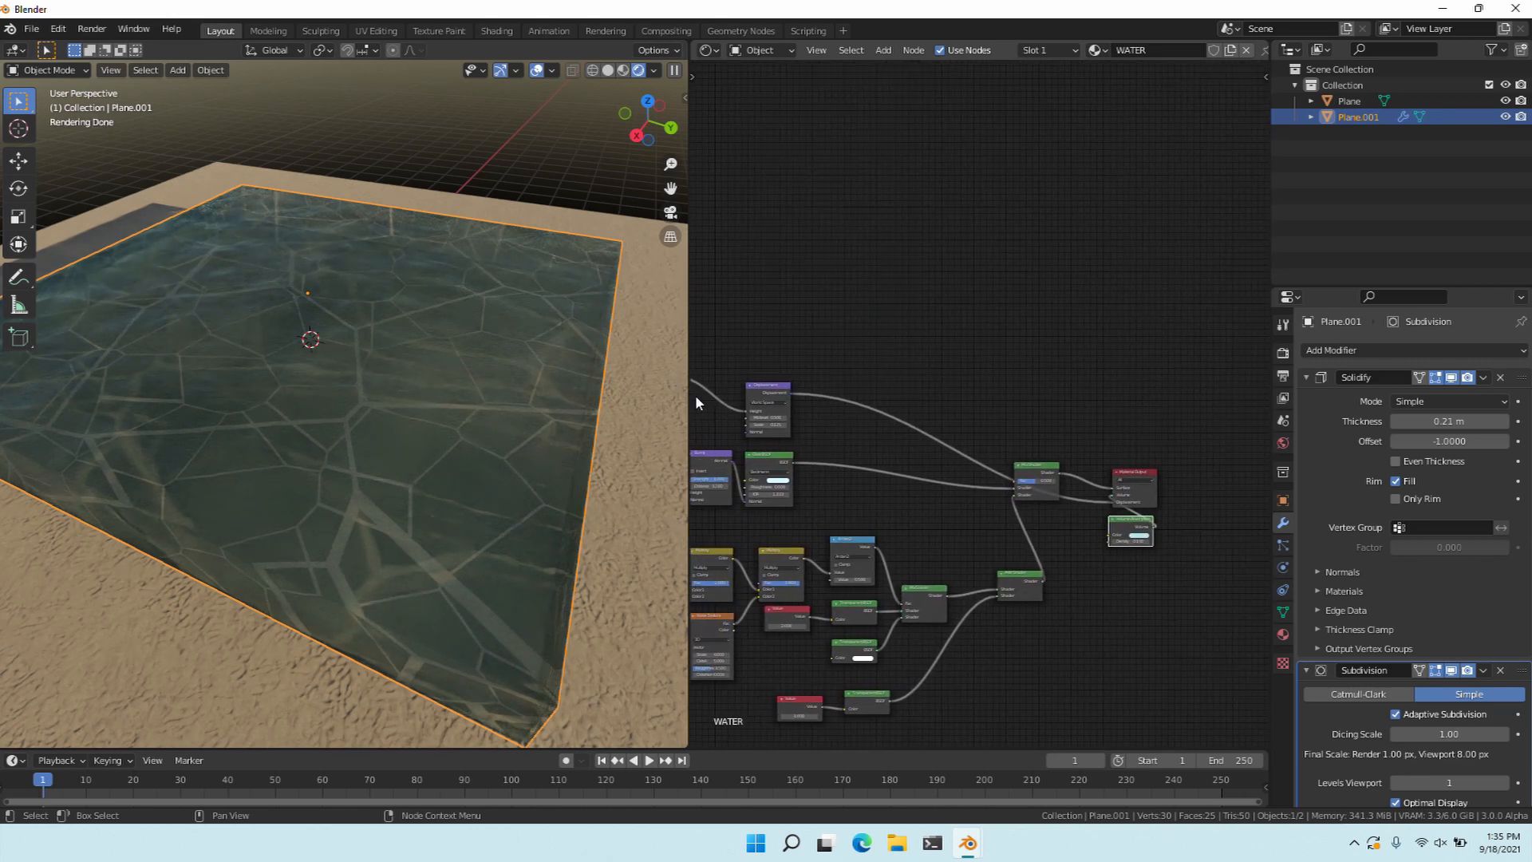
pyautogui.moveTo(1036, 465)
pyautogui.mouseDown()
pyautogui.moveTo(1048, 439)
pyautogui.moveTo(1026, 455)
pyautogui.mouseUp()
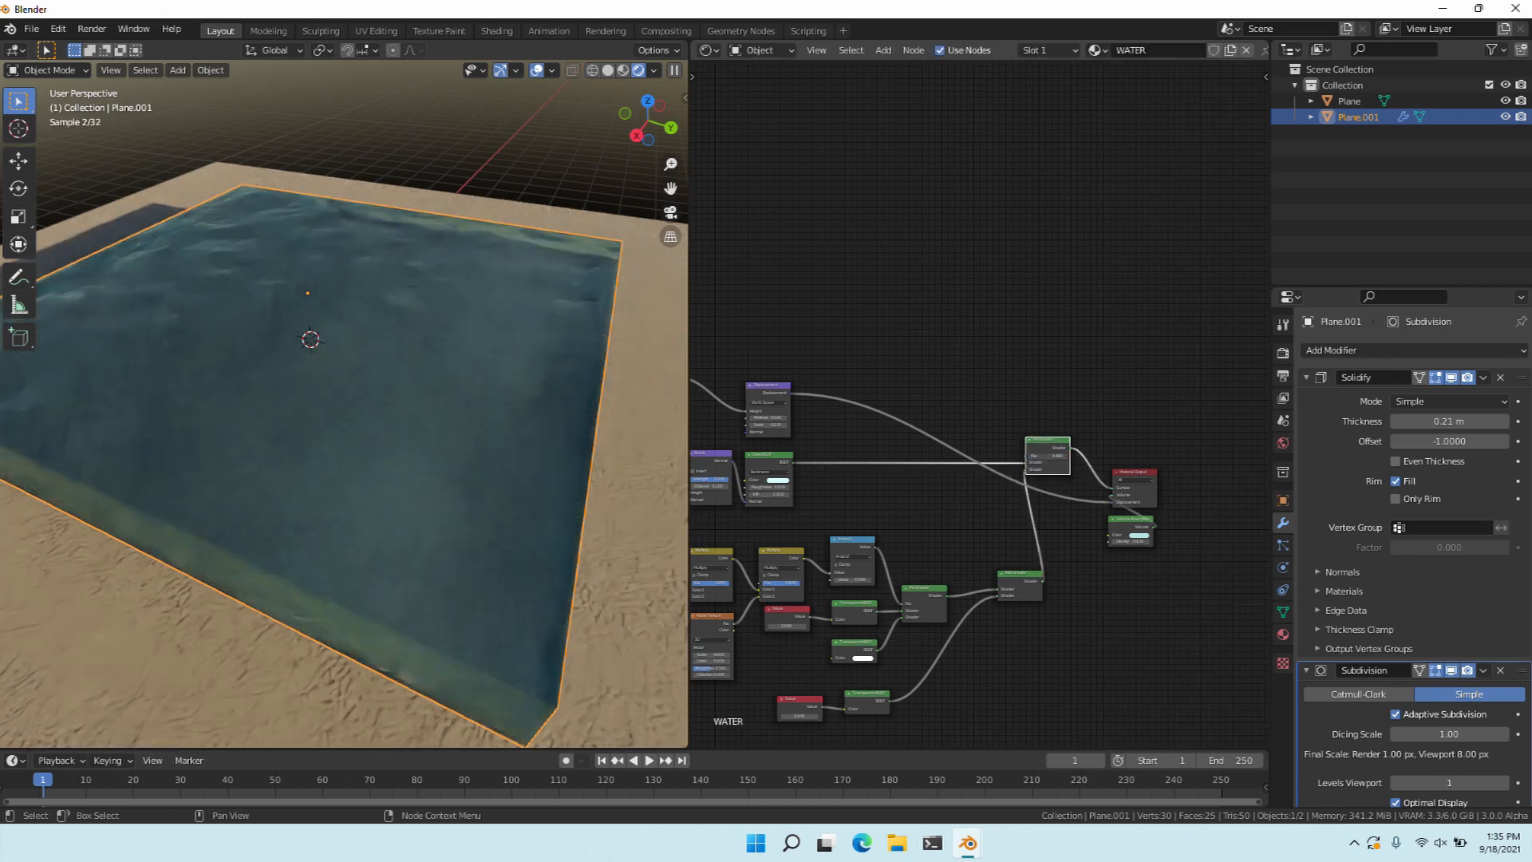
pyautogui.hotkey('shift', 'a')
pyautogui.click(878, 343)
pyautogui.write('light')
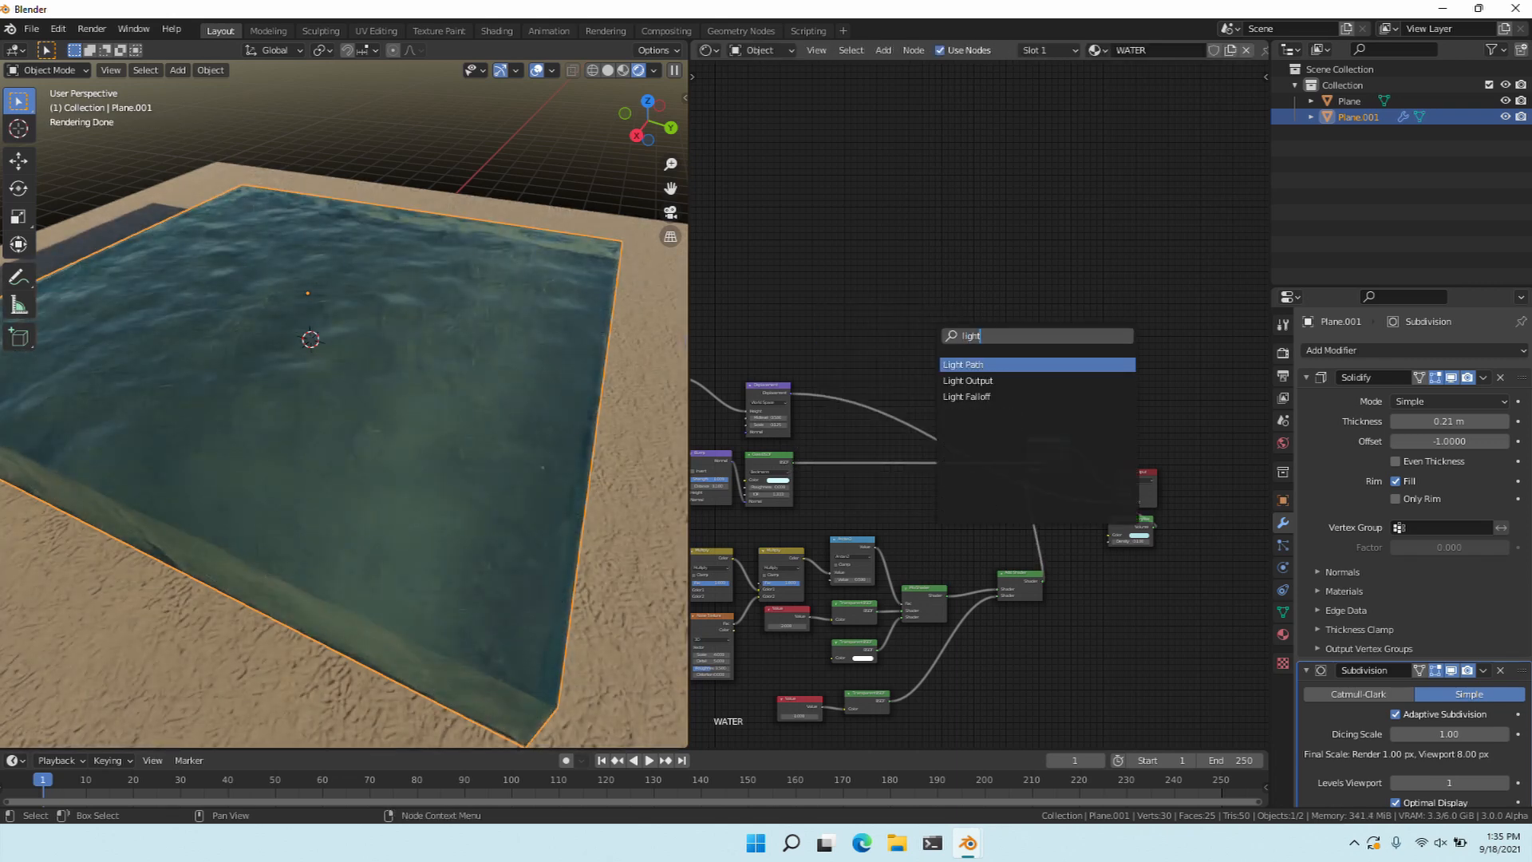
pyautogui.press('Return')
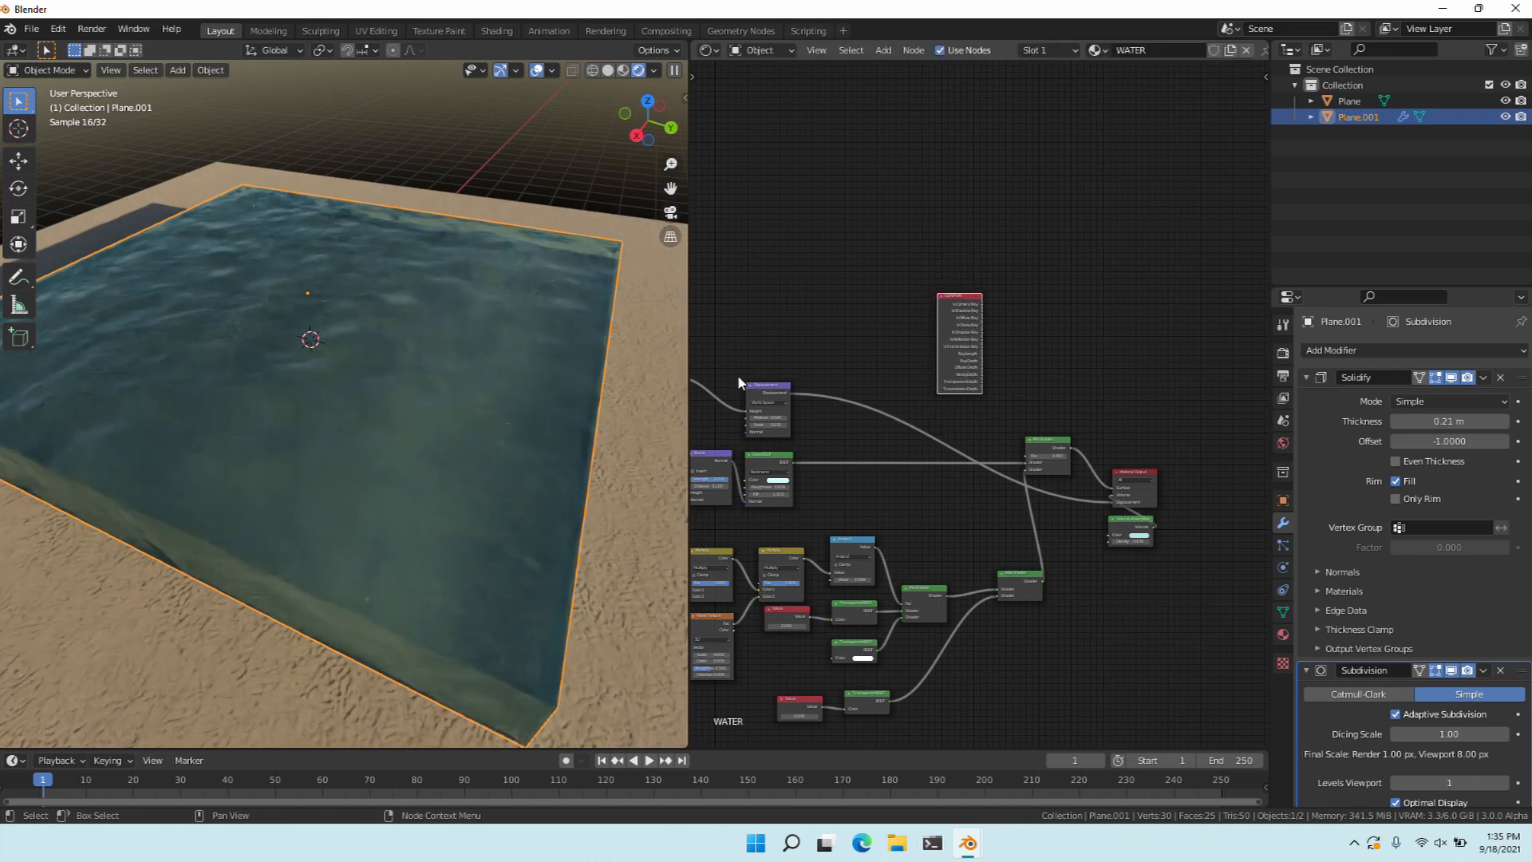
pyautogui.click(738, 375)
pyautogui.scroll(2, 720, 373)
pyautogui.moveTo(956, 321); pyautogui.dragTo(1017, 520)
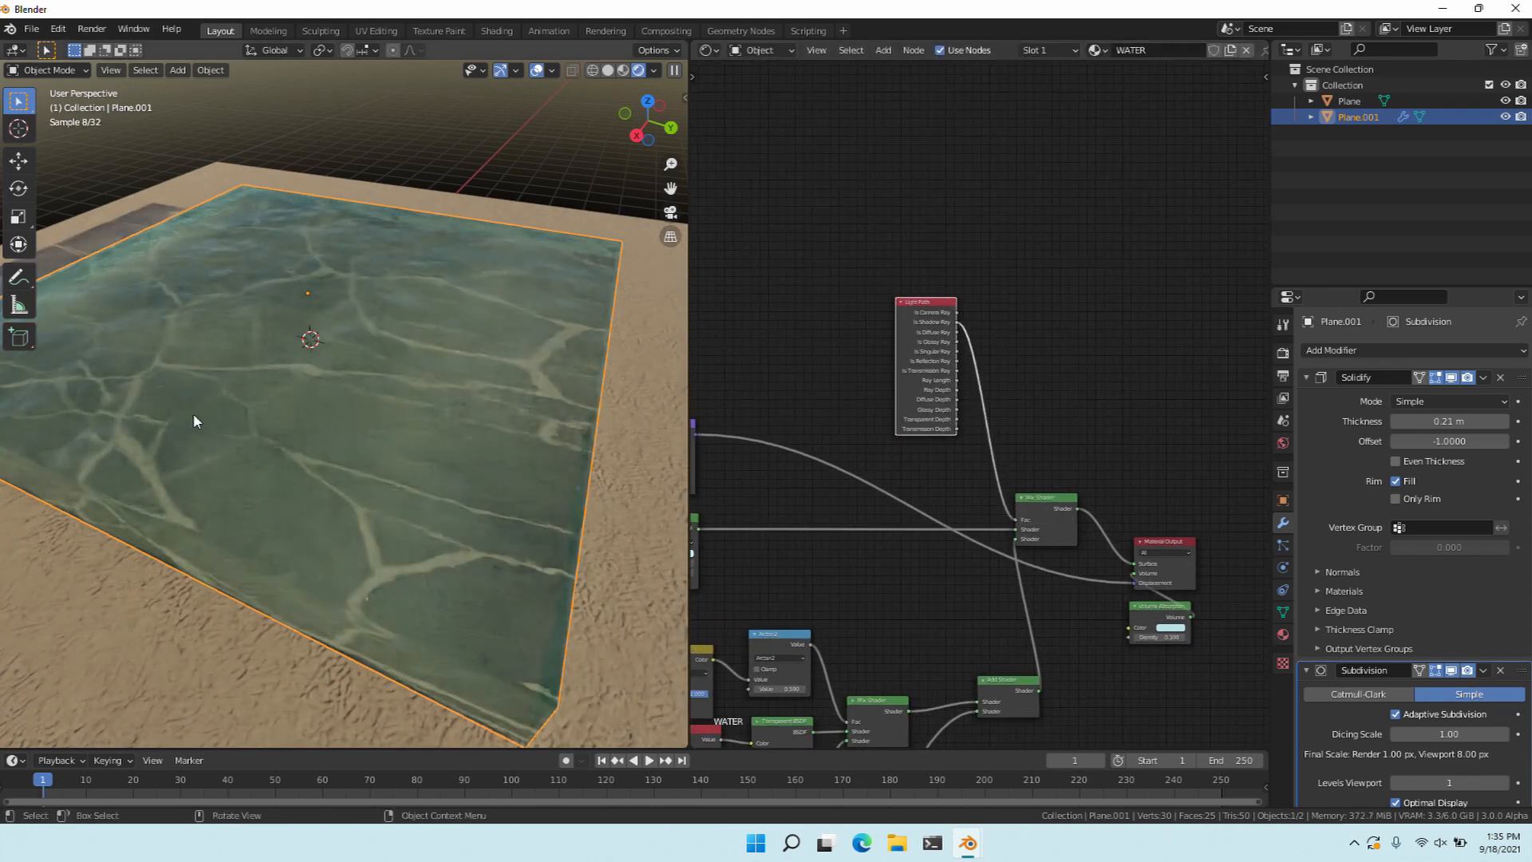
# Inspect the caustics in the water and the plane's shadow on the sand from several angles and up close.
pyautogui.moveTo(193, 414); pyautogui.dragTo(149, 439, button='middle')
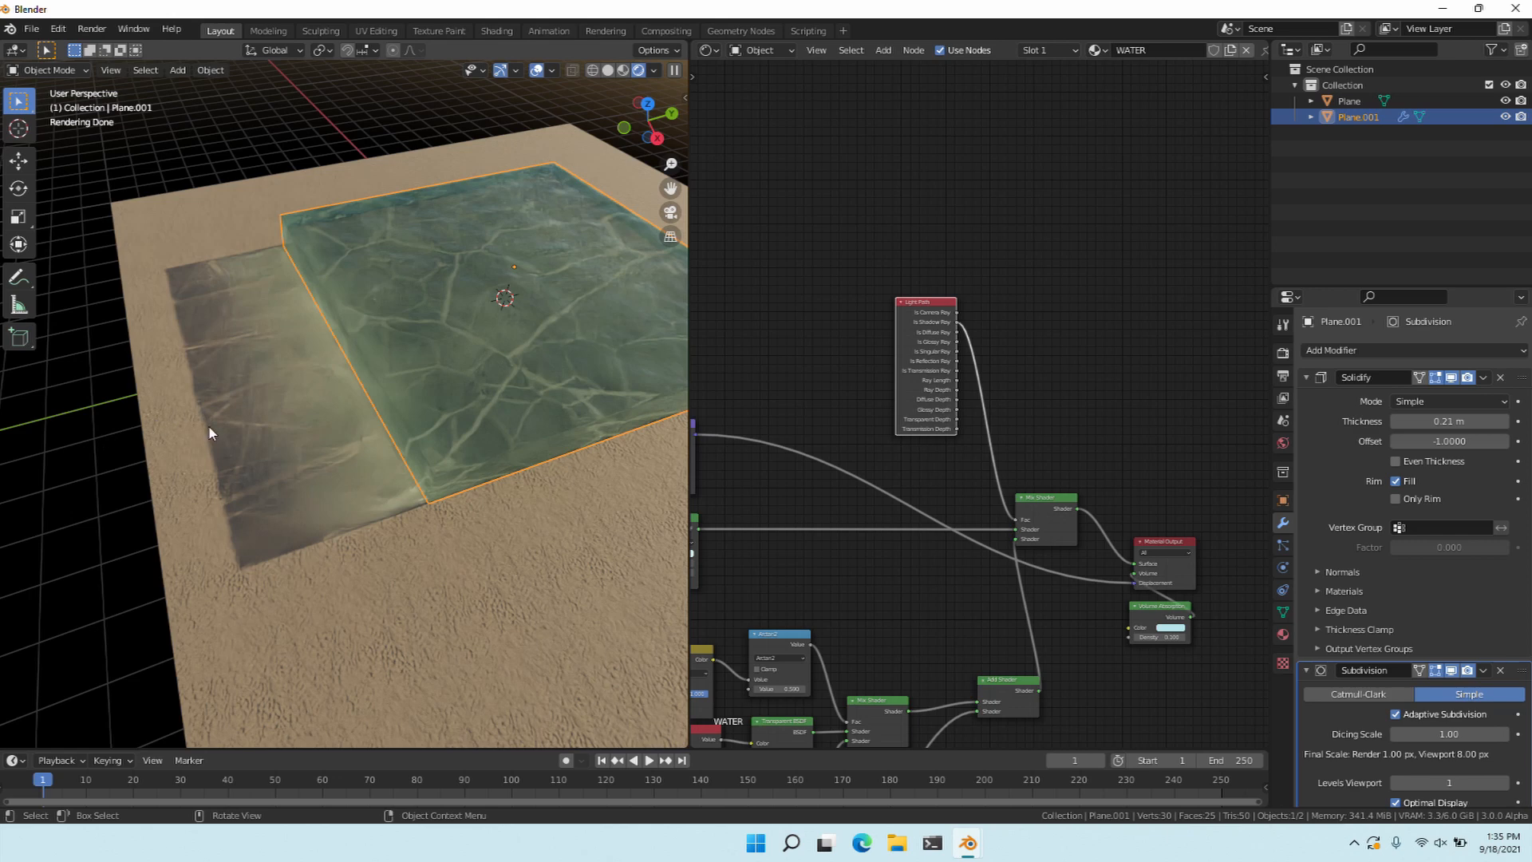
pyautogui.moveTo(209, 433); pyautogui.dragTo(266, 451, button='middle')
pyautogui.moveTo(301, 399); pyautogui.dragTo(172, 469, button='middle')
pyautogui.scroll(6, 151, 466)
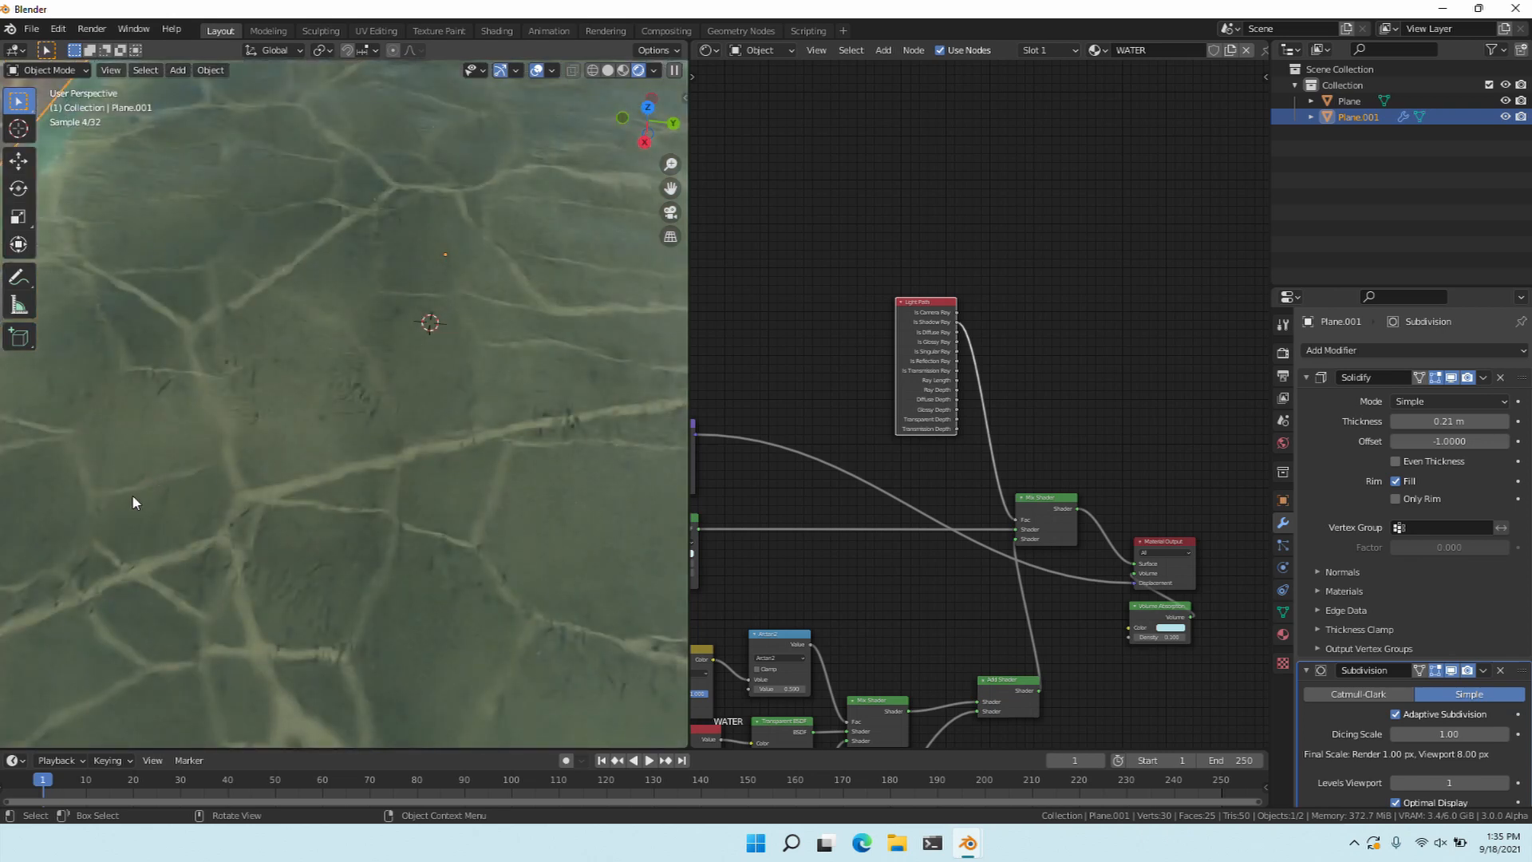
# Mute and unmute the Bump and Displacement nodes to compare their effect on the caustics.
pyautogui.moveTo(718, 591); pyautogui.dragTo(819, 470, button='middle')
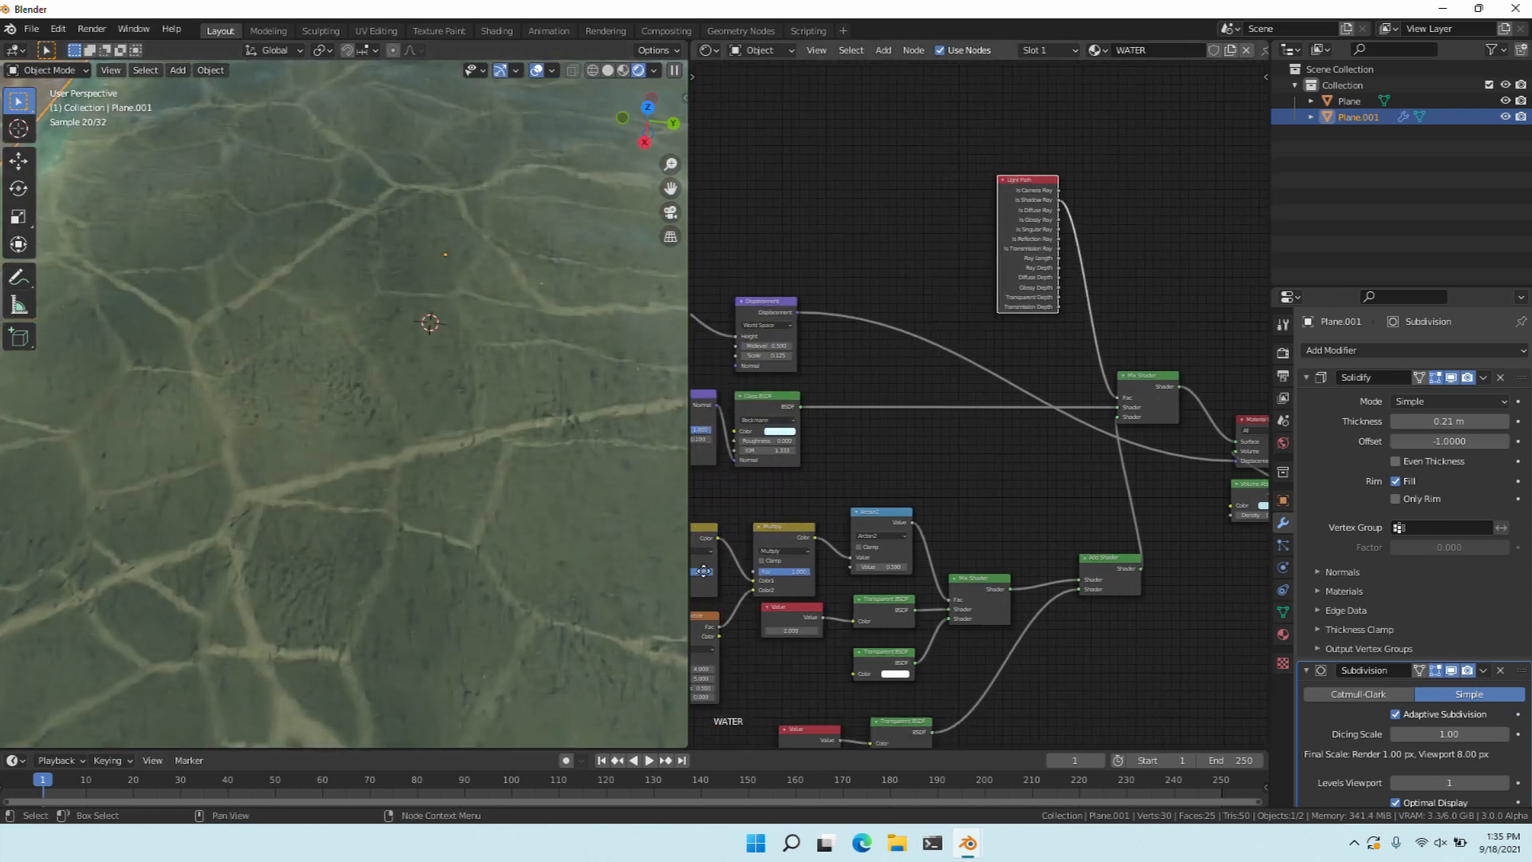
pyautogui.moveTo(698, 566); pyautogui.dragTo(757, 505, button='middle')
pyautogui.moveTo(718, 435); pyautogui.dragTo(820, 454, button='middle')
pyautogui.click(846, 357)
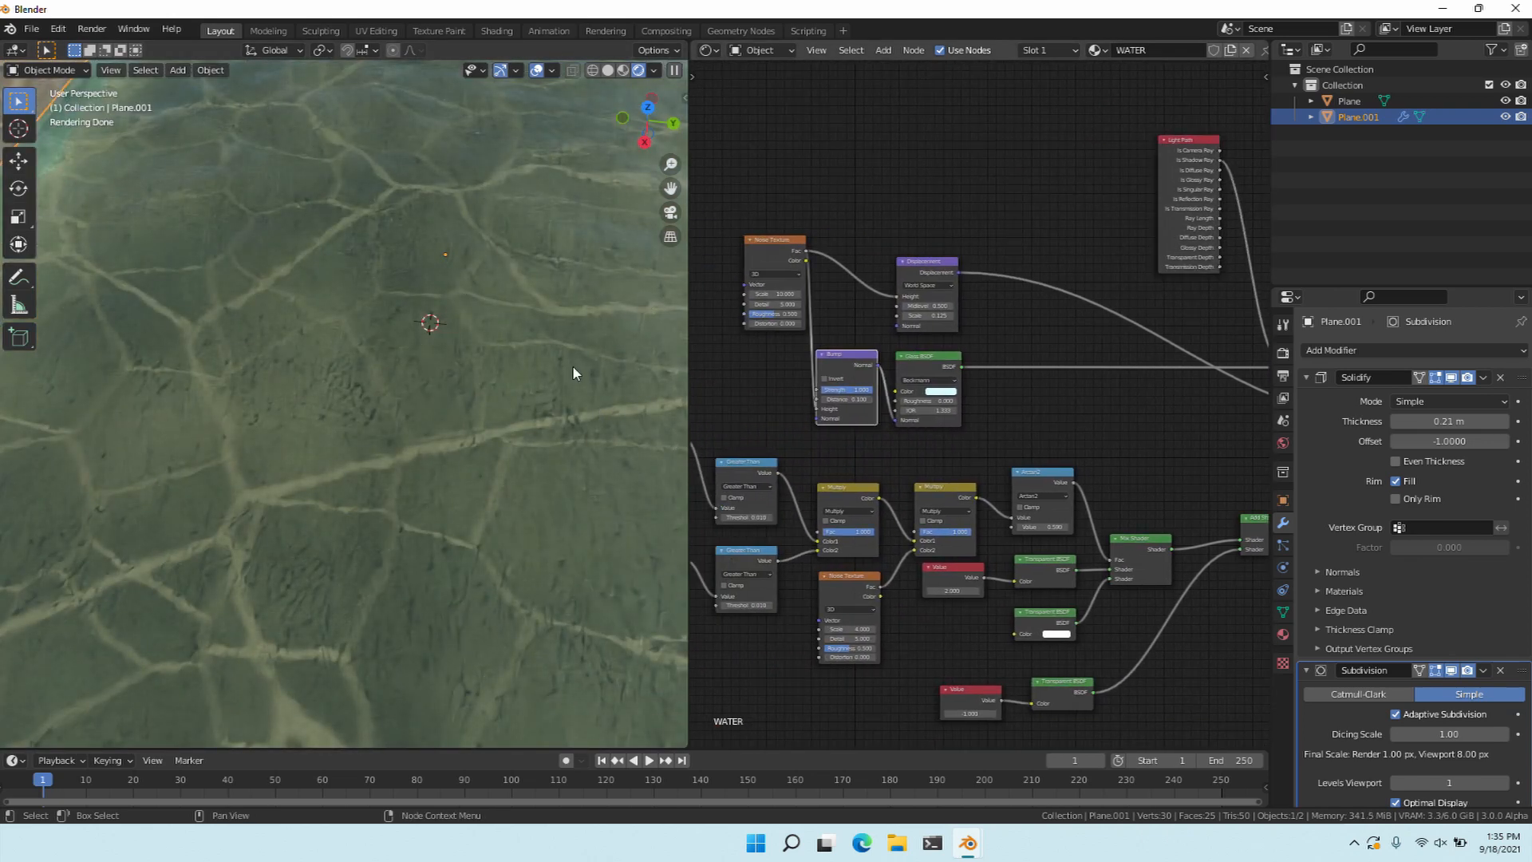
pyautogui.press('m')
pyautogui.press('m')
pyautogui.keyDown('shift'); pyautogui.click(925, 262); pyautogui.keyUp('shift')
pyautogui.press('m')
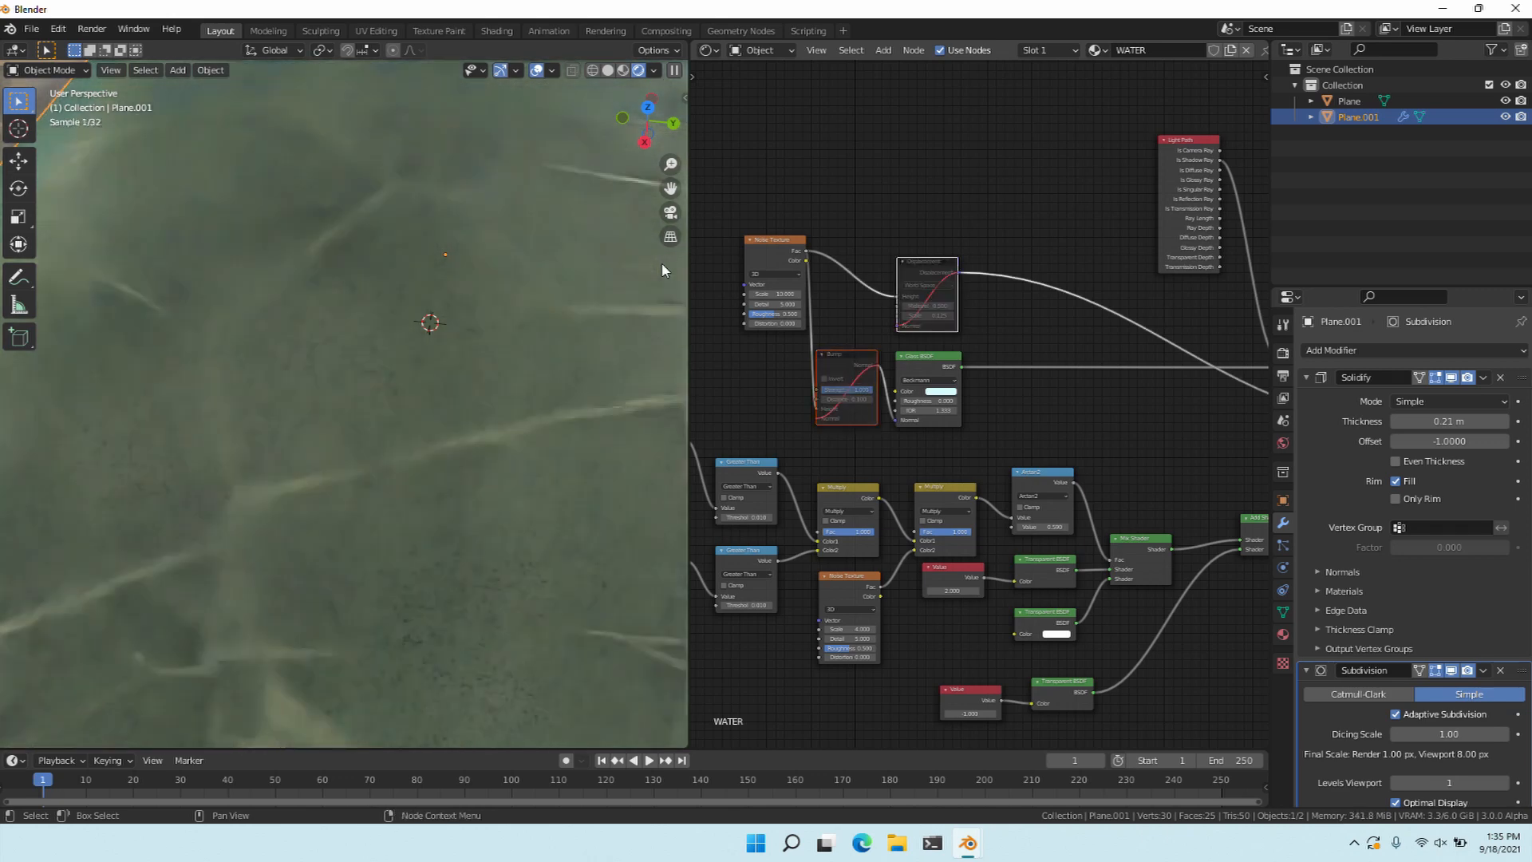
pyautogui.press('m')
pyautogui.press('m')
pyautogui.press('m')
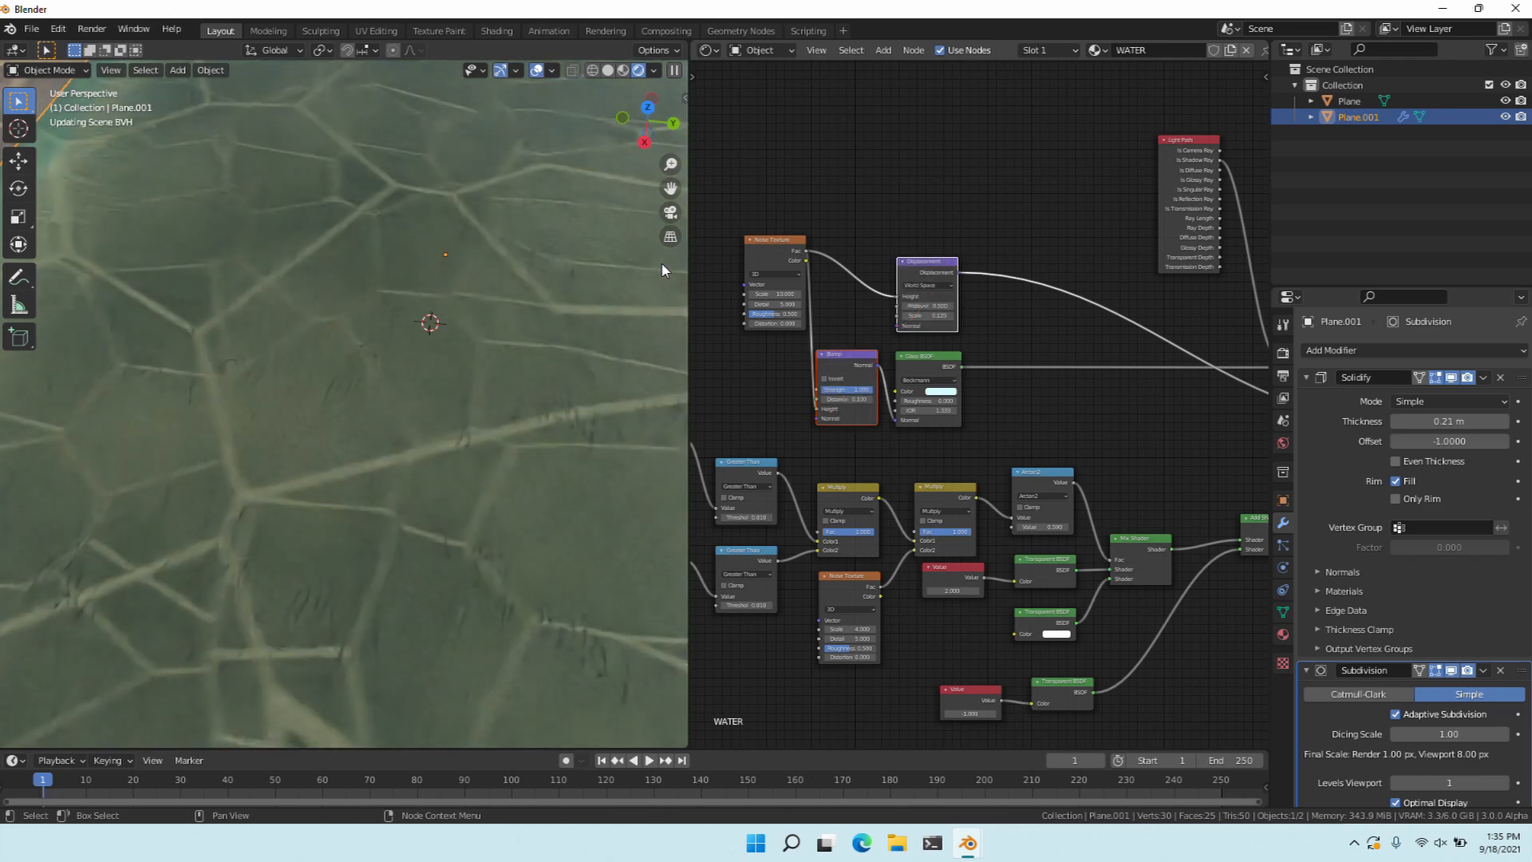
# Review the full water node setup and view the whole plane with its caustics above the sand.
pyautogui.click(880, 415)
pyautogui.scroll(-3, 900, 423)
pyautogui.moveTo(900, 422); pyautogui.dragTo(696, 413, button='middle')
pyautogui.moveTo(830, 409); pyautogui.dragTo(916, 410, button='middle')
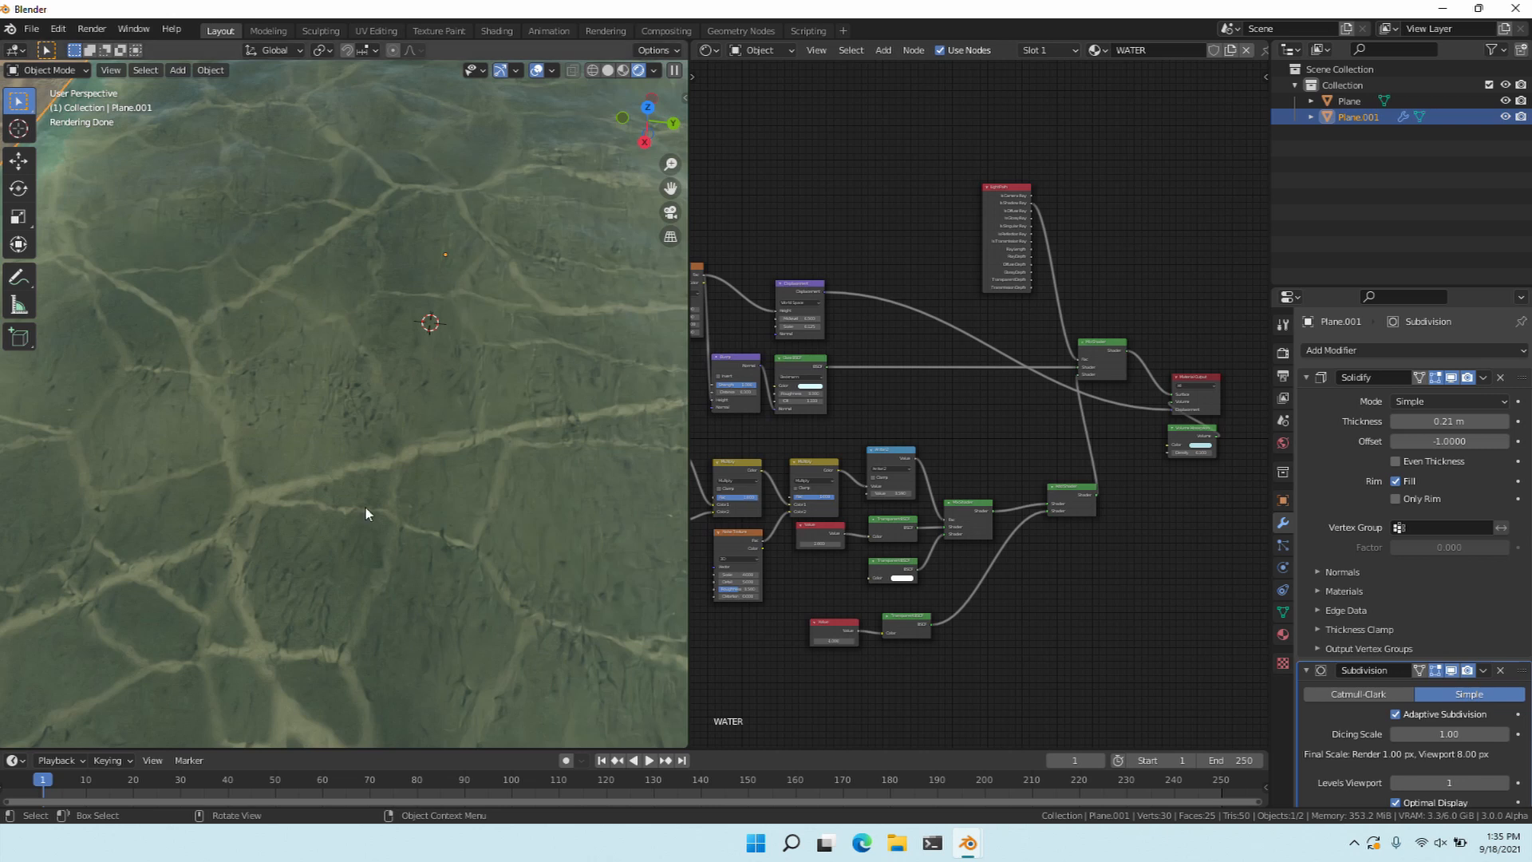
pyautogui.moveTo(782, 570); pyautogui.dragTo(1019, 523, button='middle')
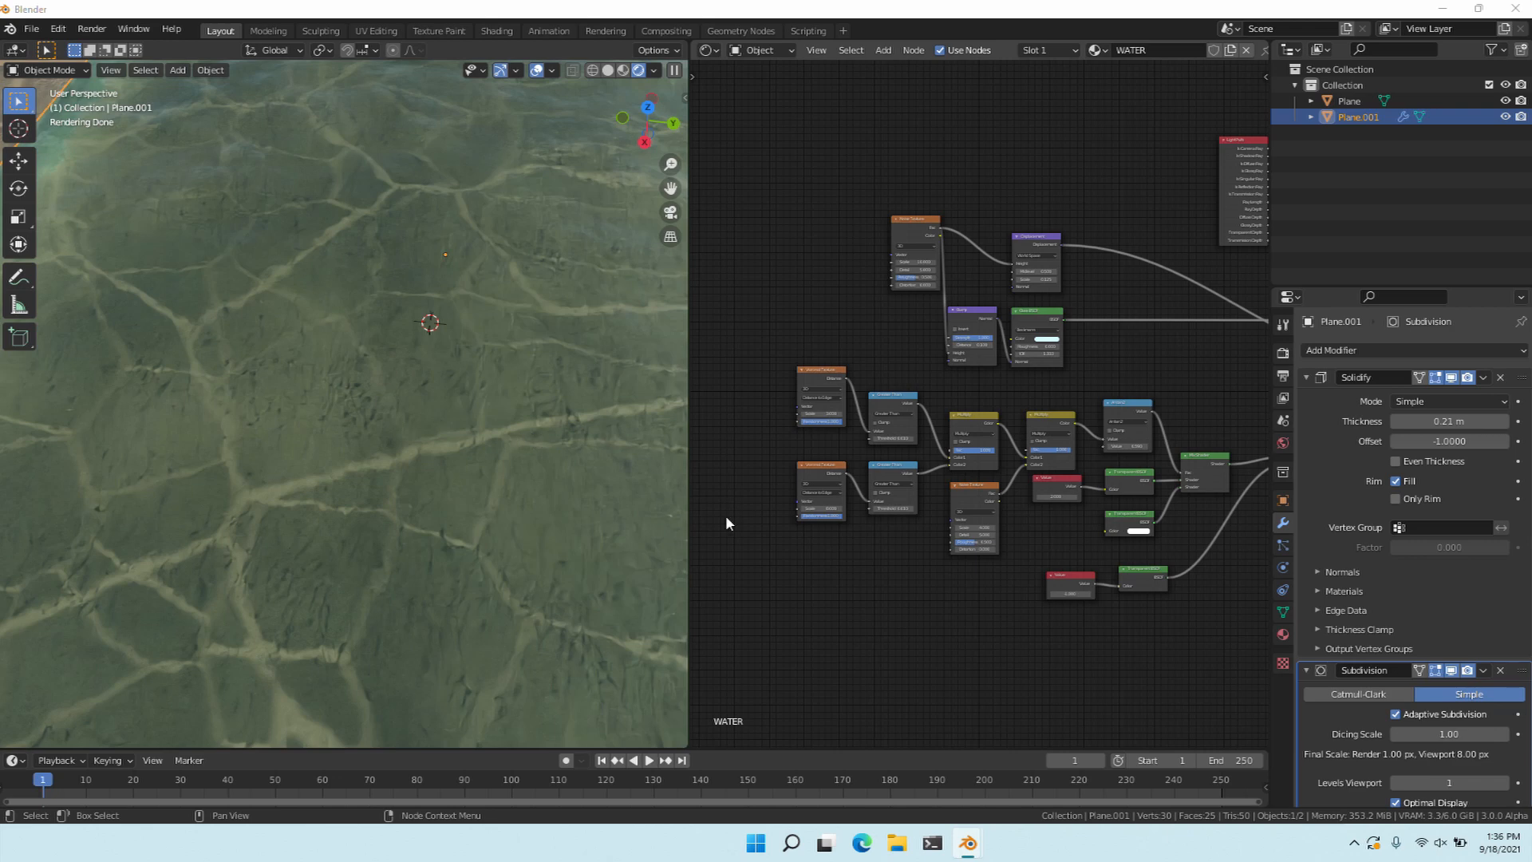
pyautogui.scroll(-5, 112, 466)
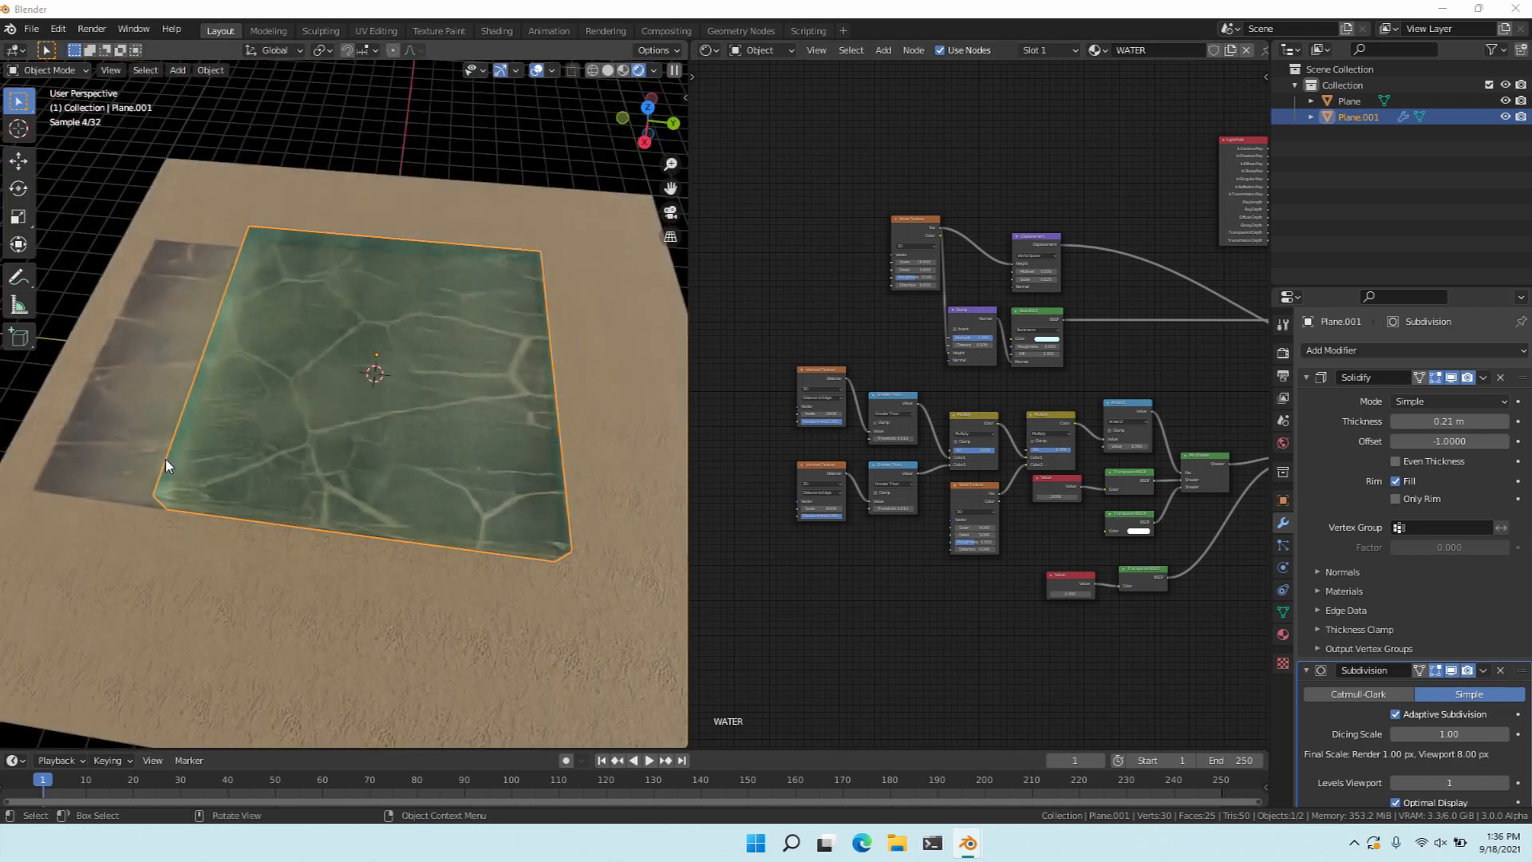
pyautogui.scroll(2, 161, 470)
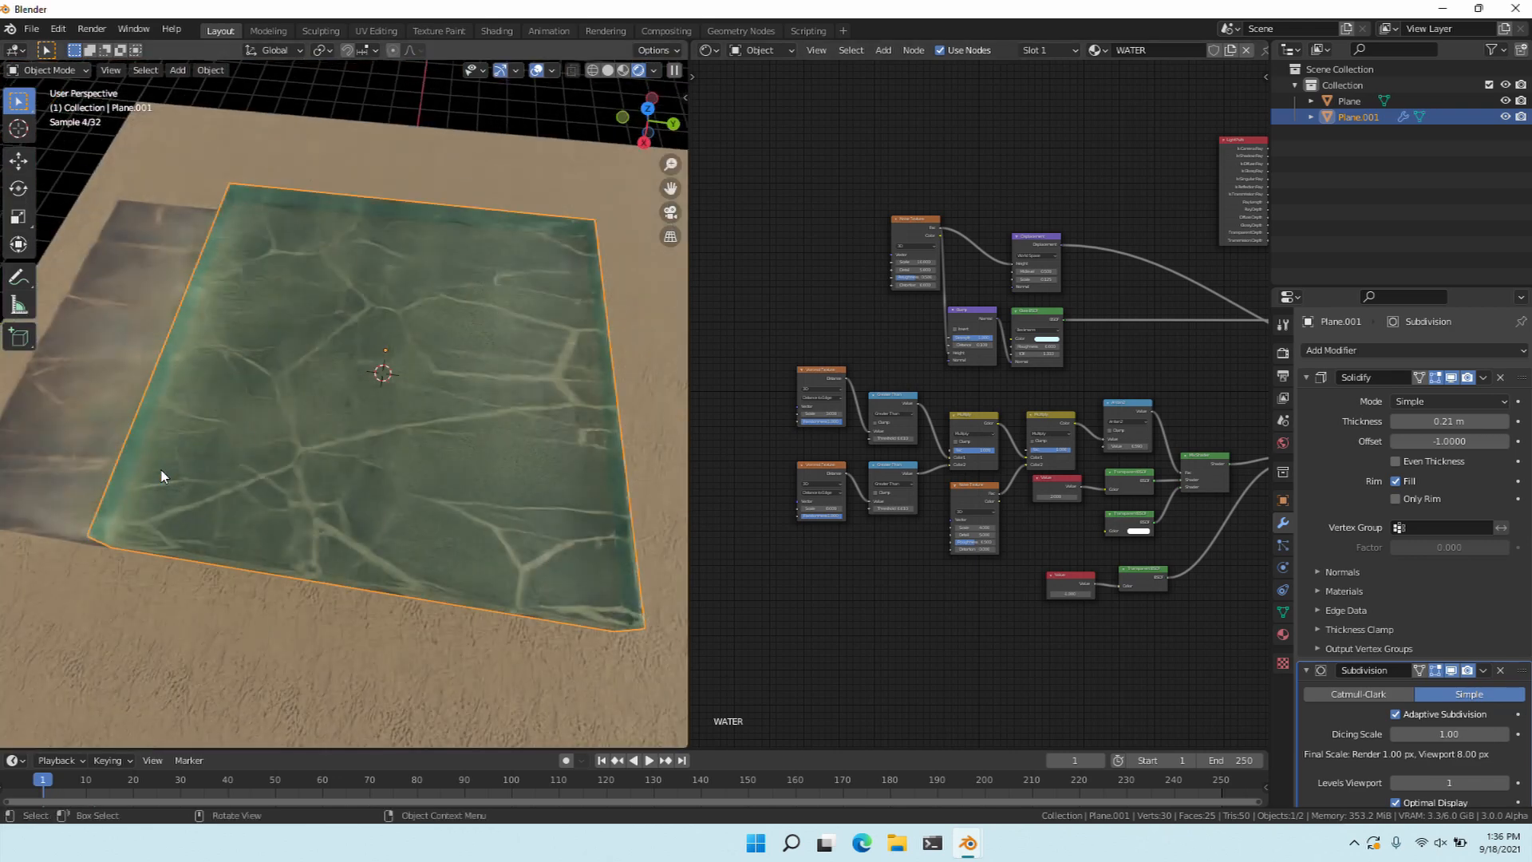
# Add Texture Coordinate and Mapping nodes to the Noise Texture that drives the displacement and move them clear of the other nodes.
pyautogui.moveTo(522, 388); pyautogui.dragTo(688, 395, button='middle')
pyautogui.click(828, 237)
pyautogui.hotkey('ctrl', 't')
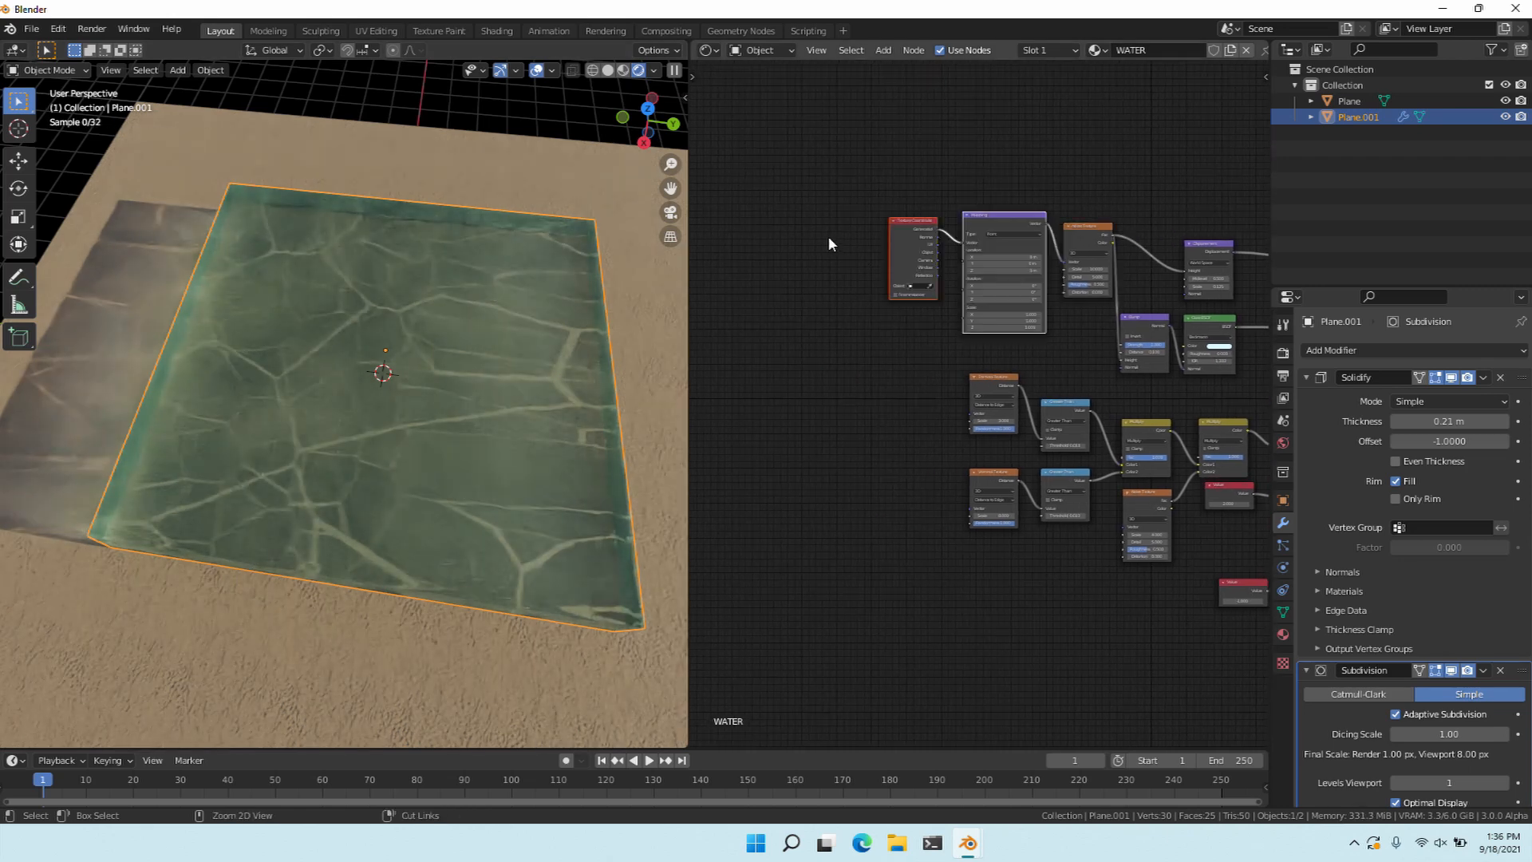
pyautogui.press('g')
pyautogui.click(603, 255)
# Connect the Mapping node's Vector output to the Vector inputs of both caustics Voronoi Texture nodes.
pyautogui.moveTo(610, 252); pyautogui.dragTo(711, 505)
pyautogui.keyDown('ctrl'); pyautogui.keyDown('shift'); pyautogui.moveTo(687, 317); pyautogui.dragTo(642, 406, button='right'); pyautogui.keyUp('shift'); pyautogui.keyUp('ctrl')
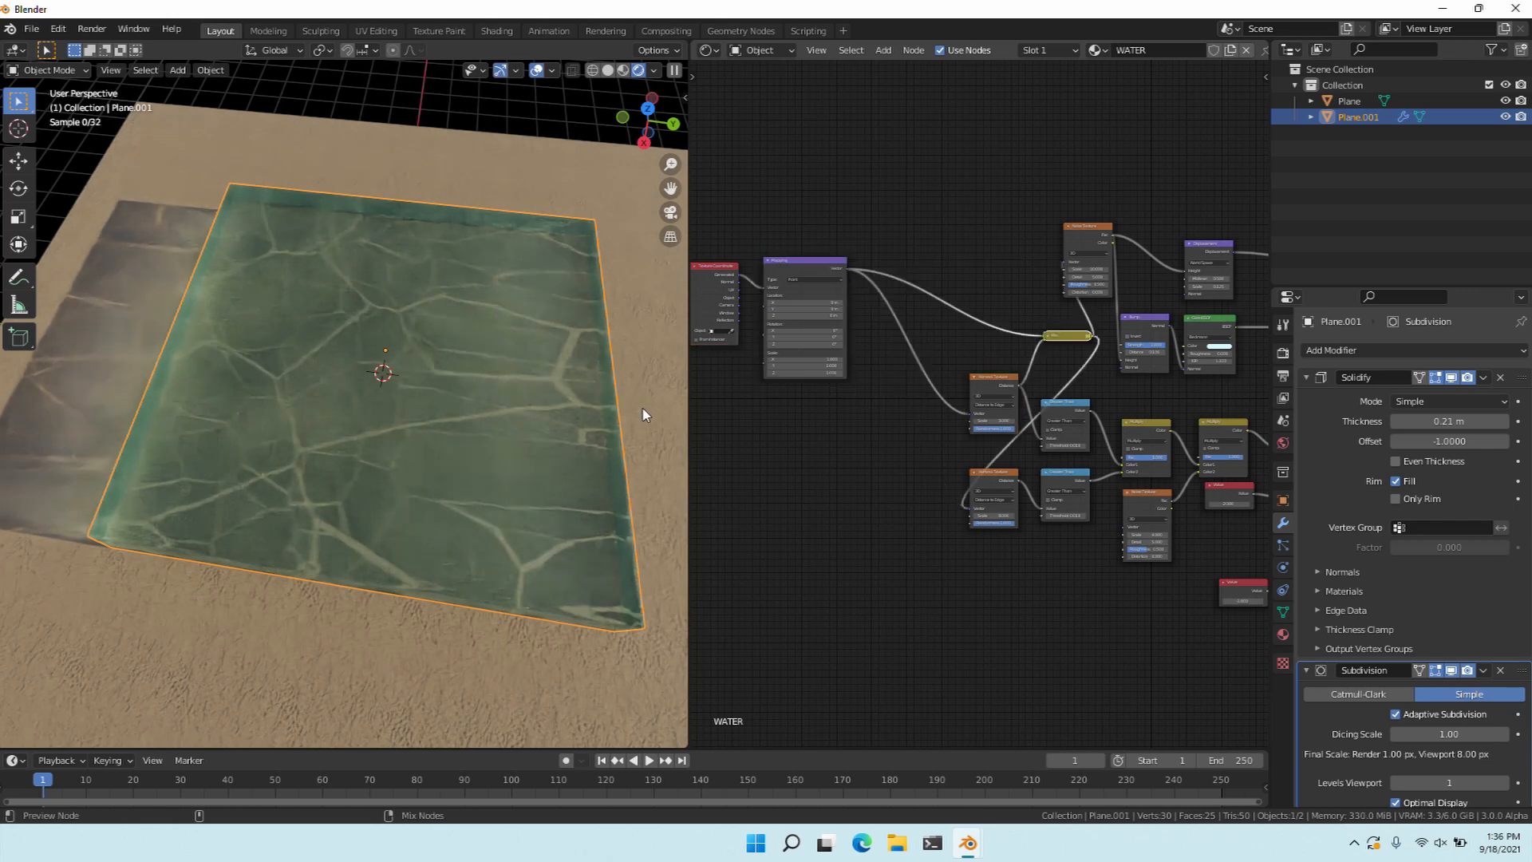
pyautogui.hotkey('ctrl', 'z')
pyautogui.keyDown('alt'); pyautogui.moveTo(681, 340); pyautogui.dragTo(639, 398, button='right'); pyautogui.keyUp('alt')
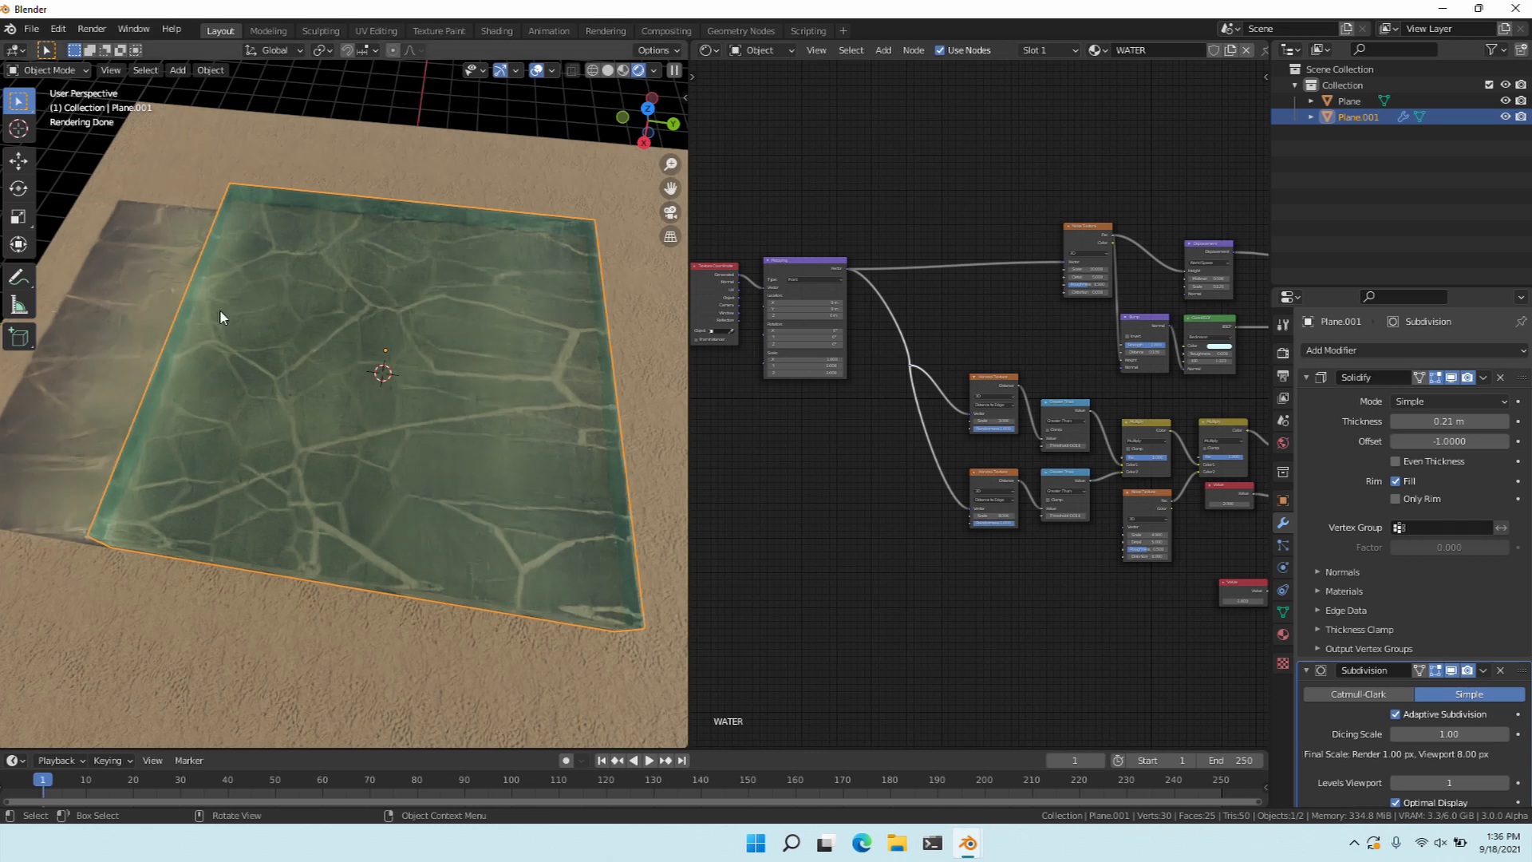
pyautogui.click(715, 473)
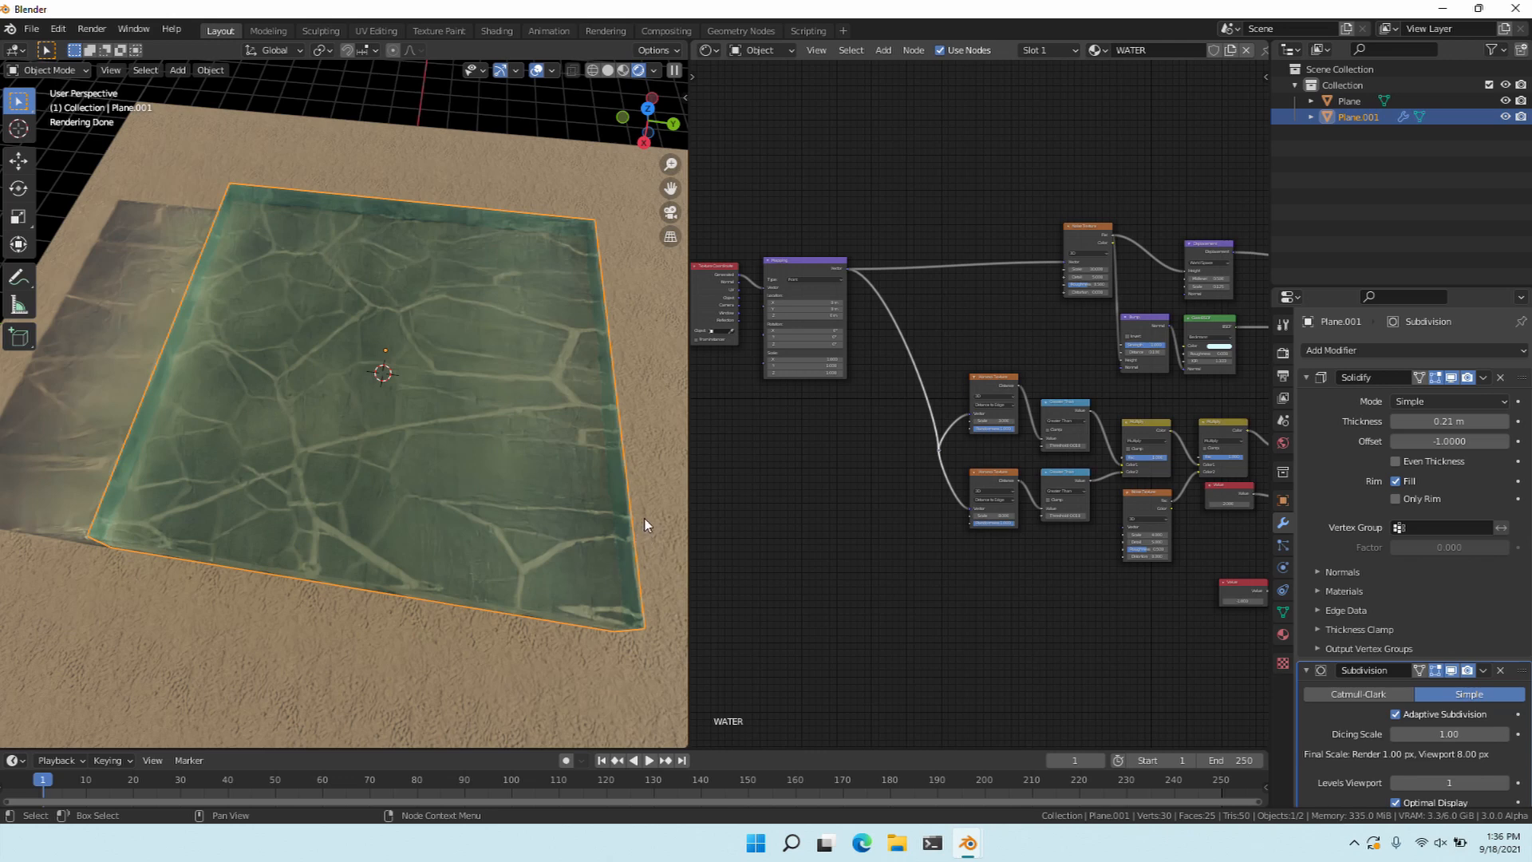
# Insert a duplicate of the Multiply mix node between the Mapping and Voronoi nodes, set to Linear Light, and position it between them.
pyautogui.moveTo(918, 518); pyautogui.dragTo(941, 521, button='middle')
pyautogui.click(1170, 429)
pyautogui.hotkey('shift', 'd')
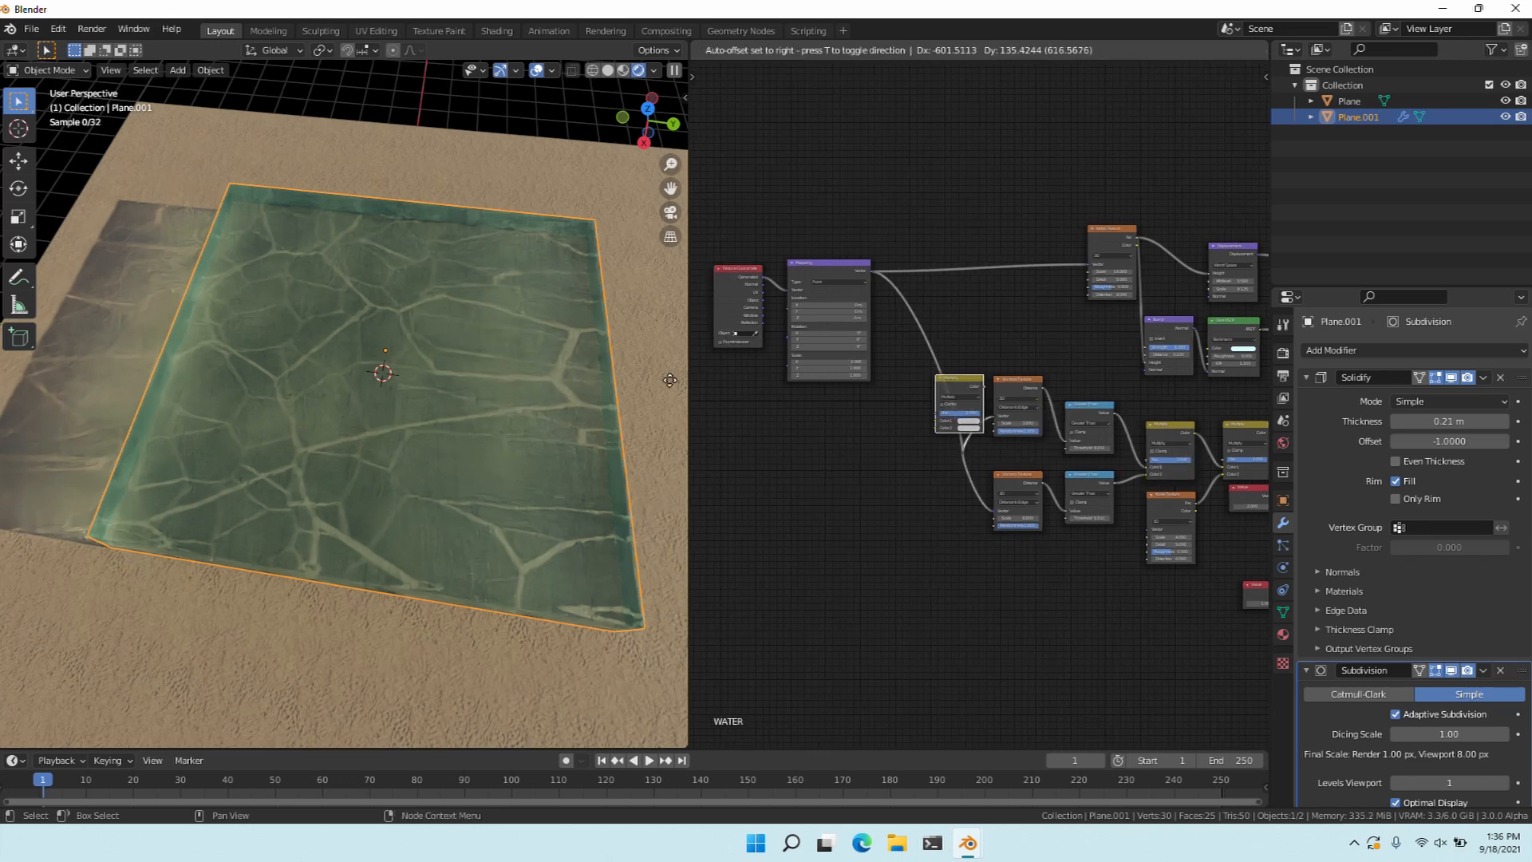
pyautogui.click(917, 356)
pyautogui.click(923, 369)
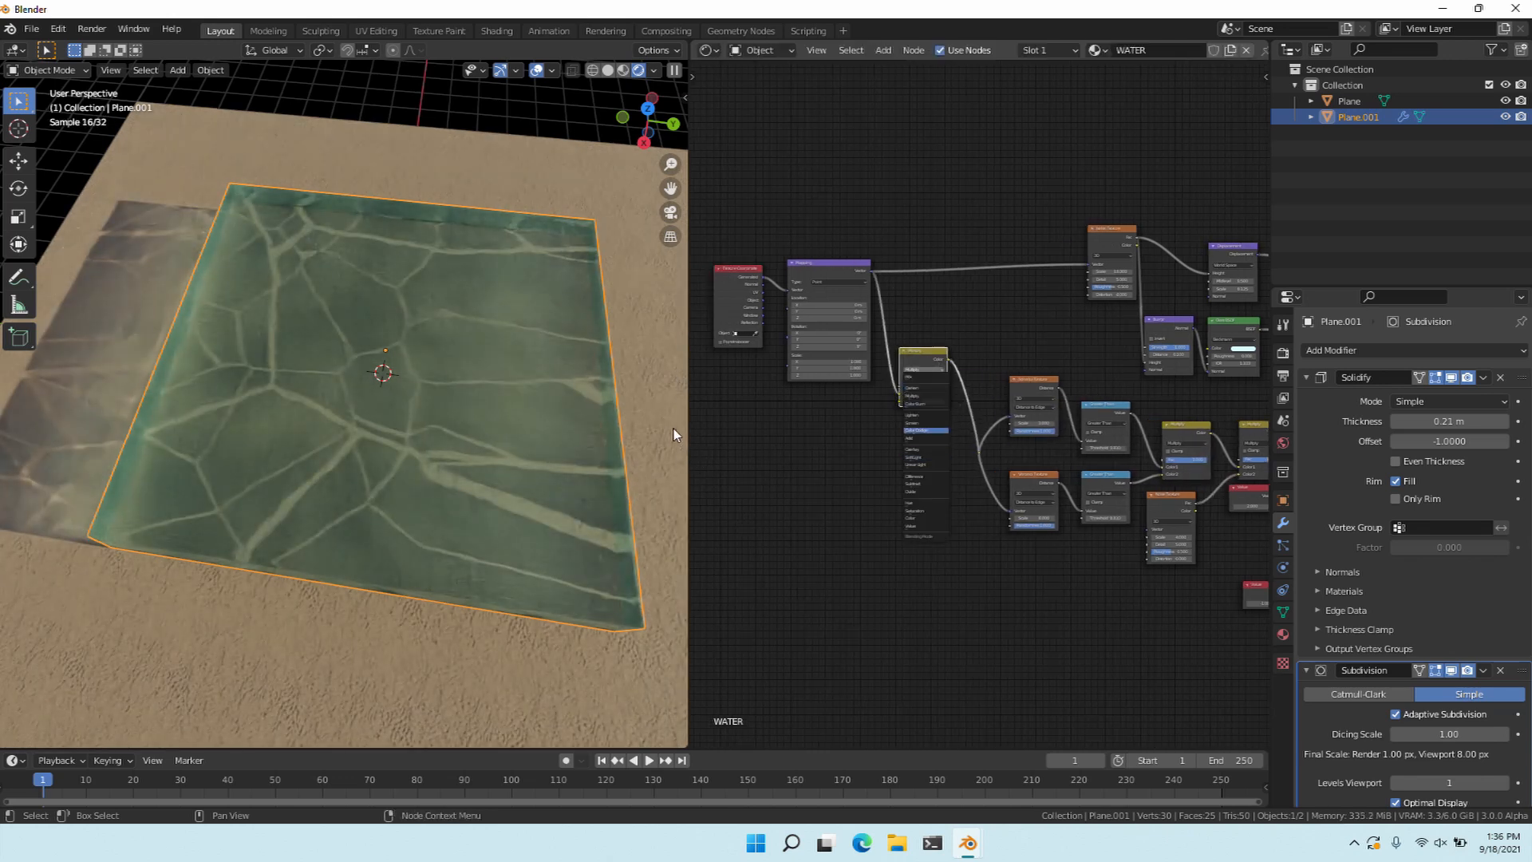
pyautogui.click(924, 462)
pyautogui.scroll(1, 691, 463)
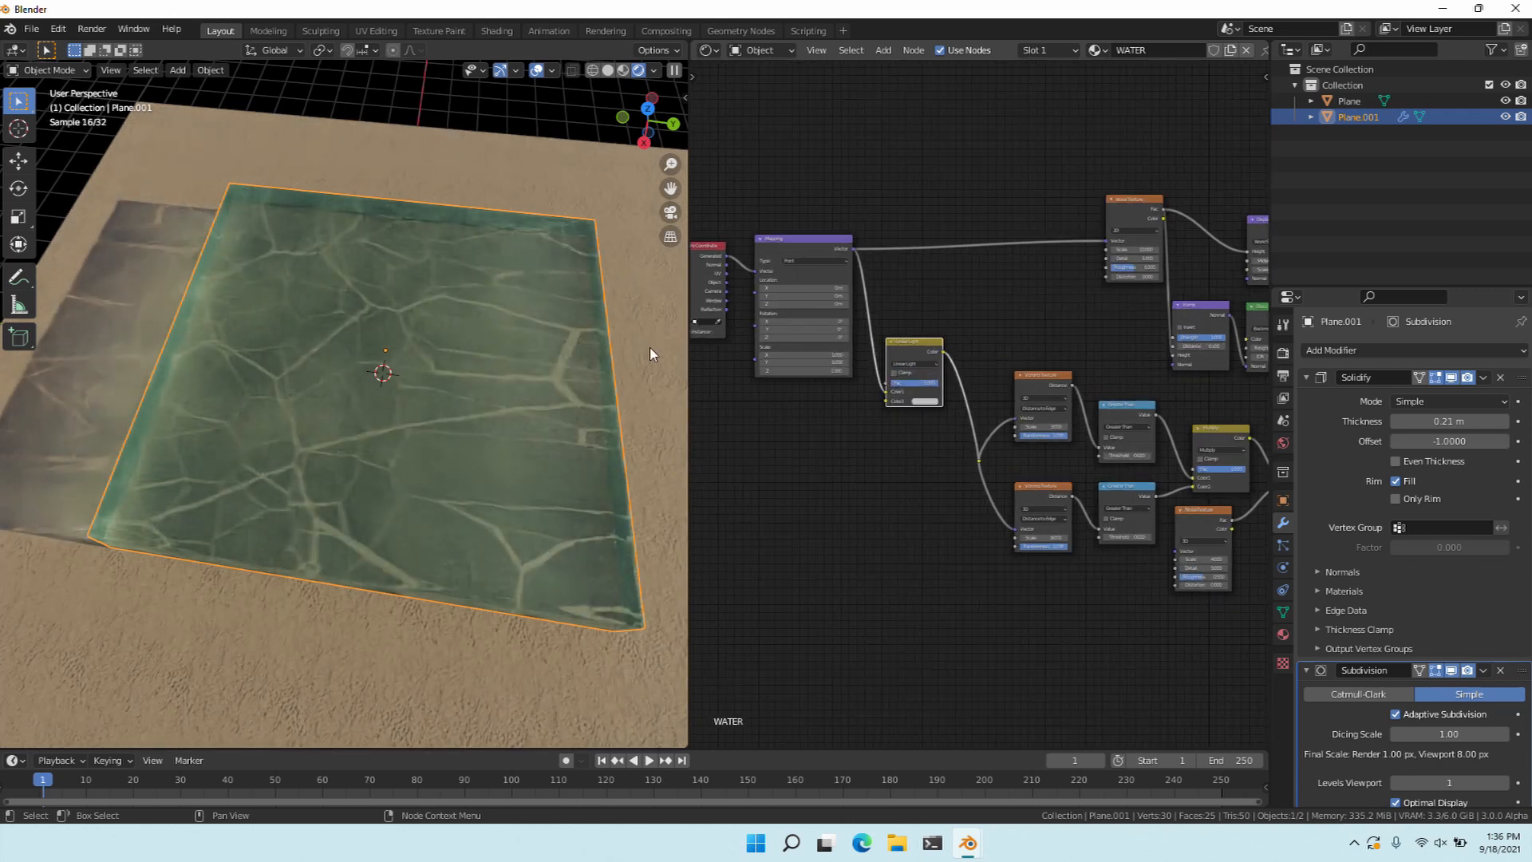
pyautogui.press('g')
pyautogui.click(664, 457)
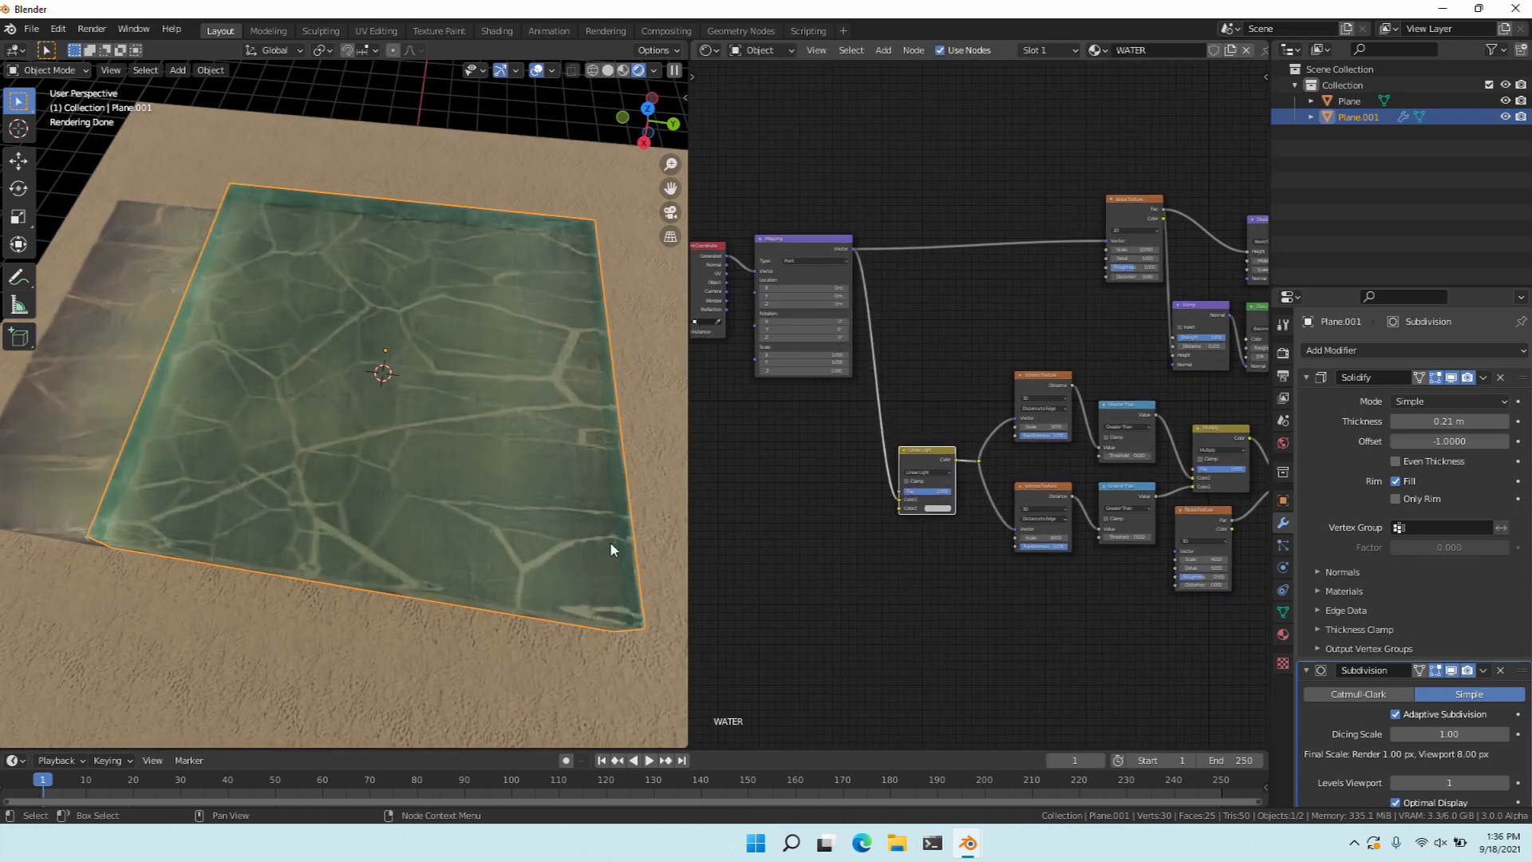
pyautogui.moveTo(611, 543); pyautogui.dragTo(730, 500, button='middle')
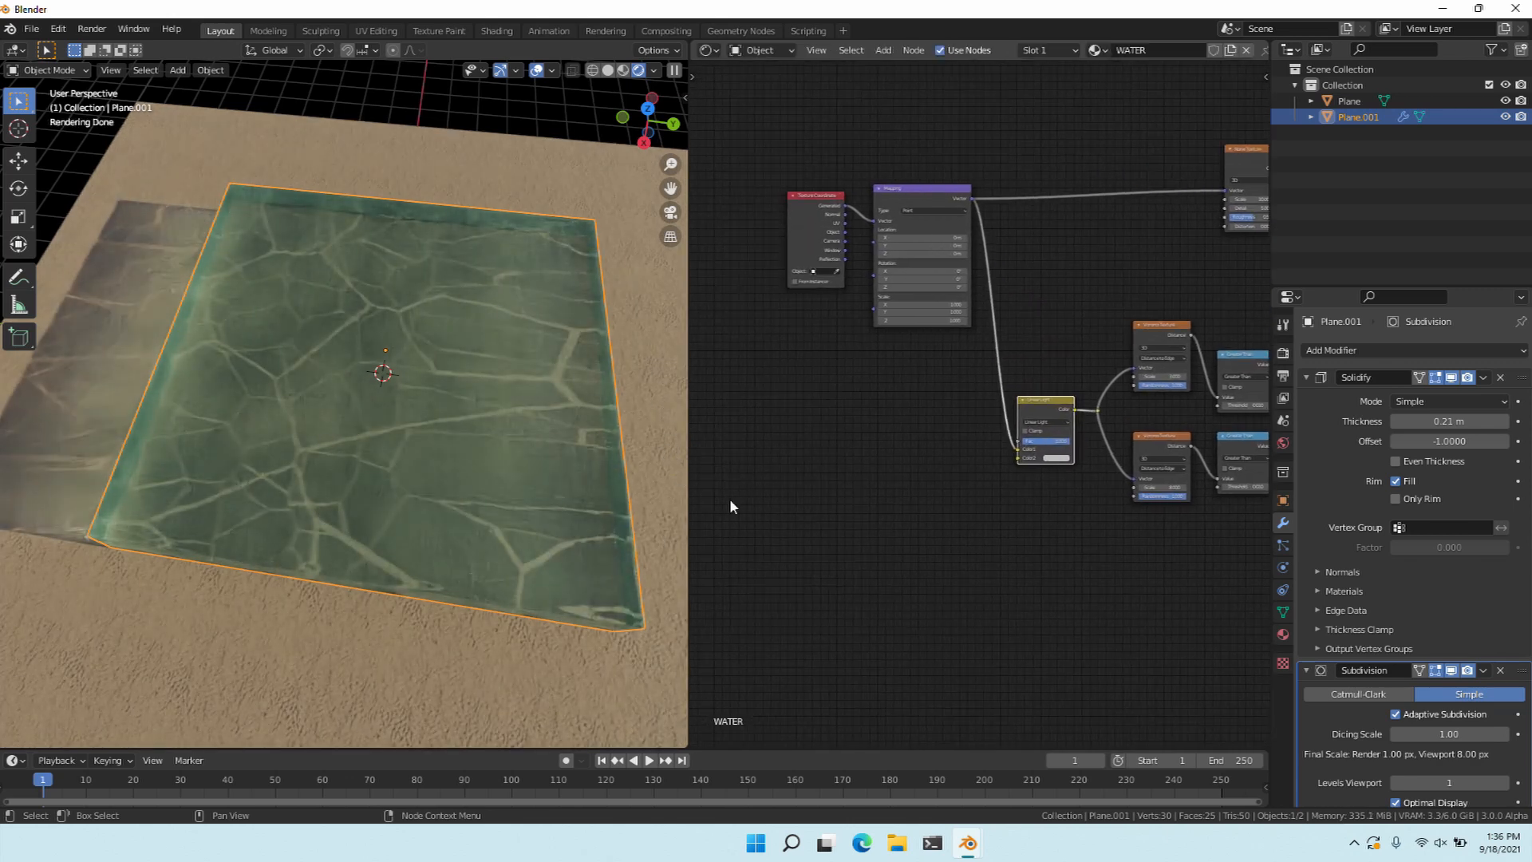
pyautogui.click(658, 495)
pyautogui.hotkey('shift', 'a')
pyautogui.click(659, 495)
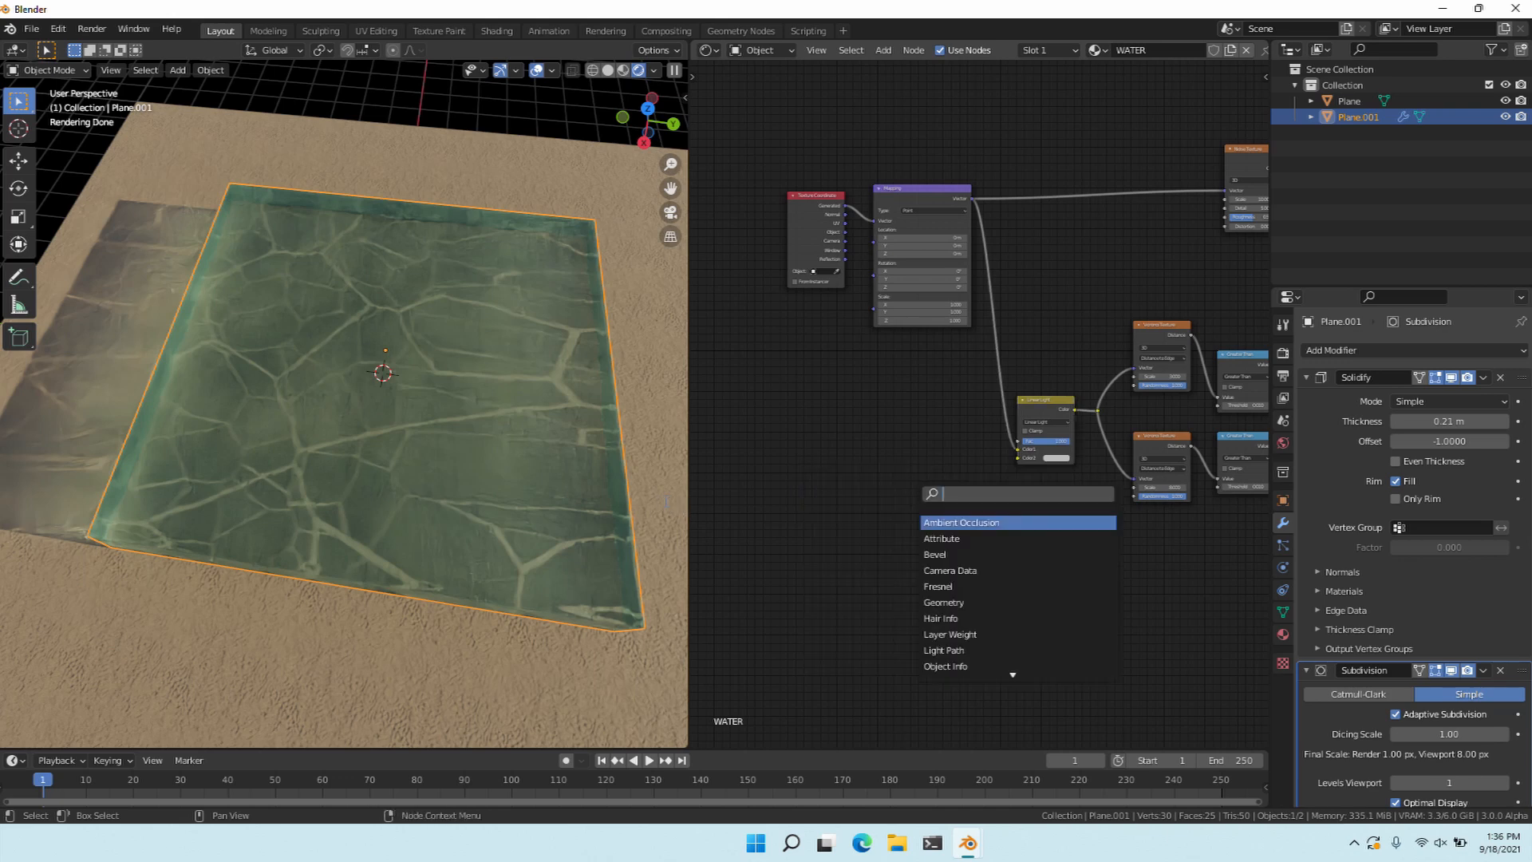
pyautogui.write('noise')
pyautogui.press('Return')
pyautogui.press('Escape')
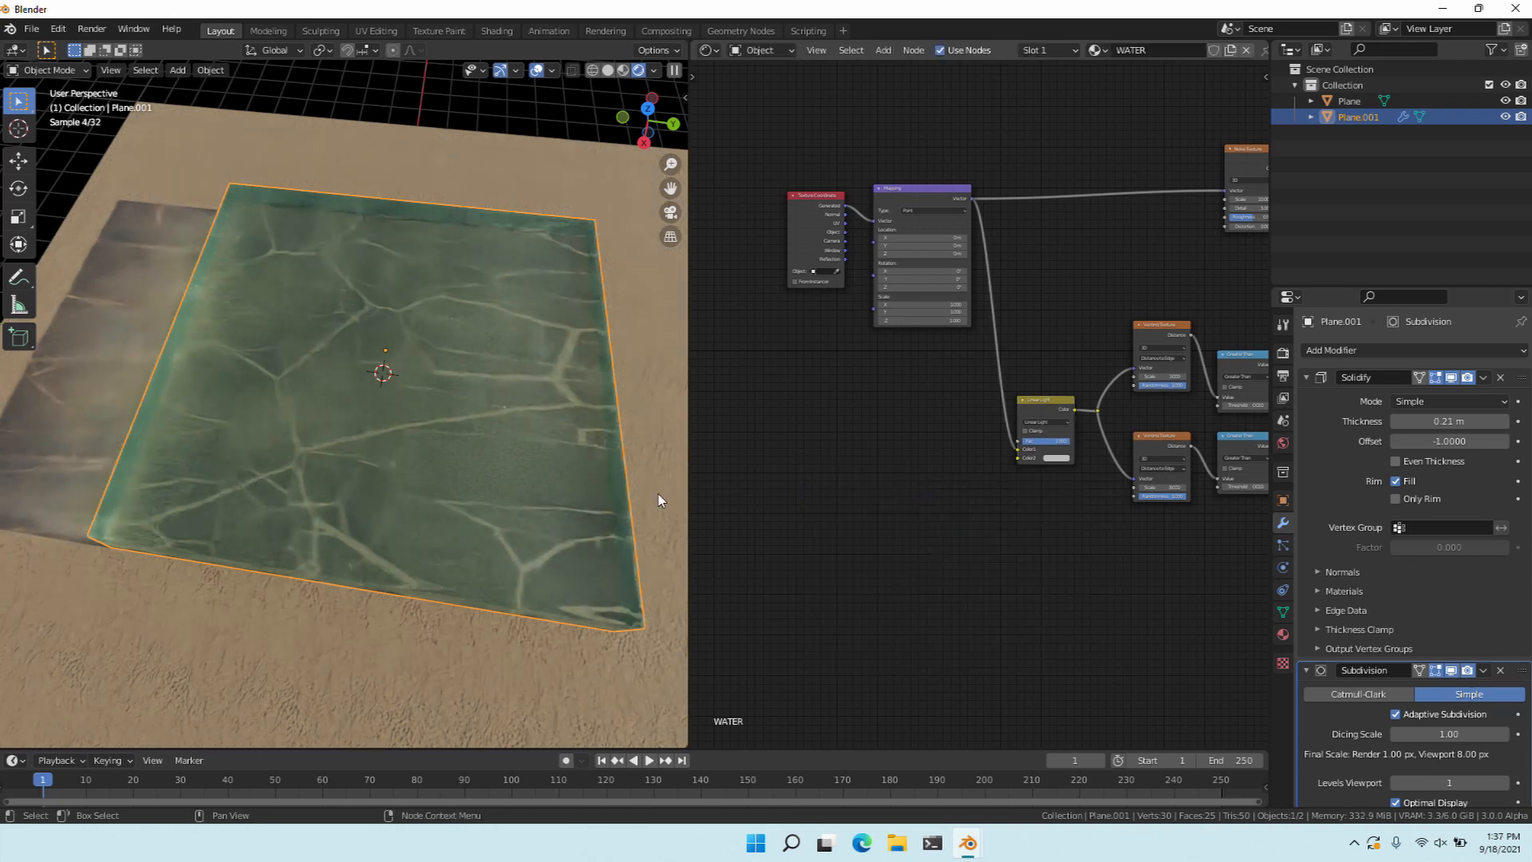
# Add a Noise Texture node below the Mapping node.
pyautogui.hotkey('shift', 'a')
pyautogui.click(658, 495)
pyautogui.write('noise')
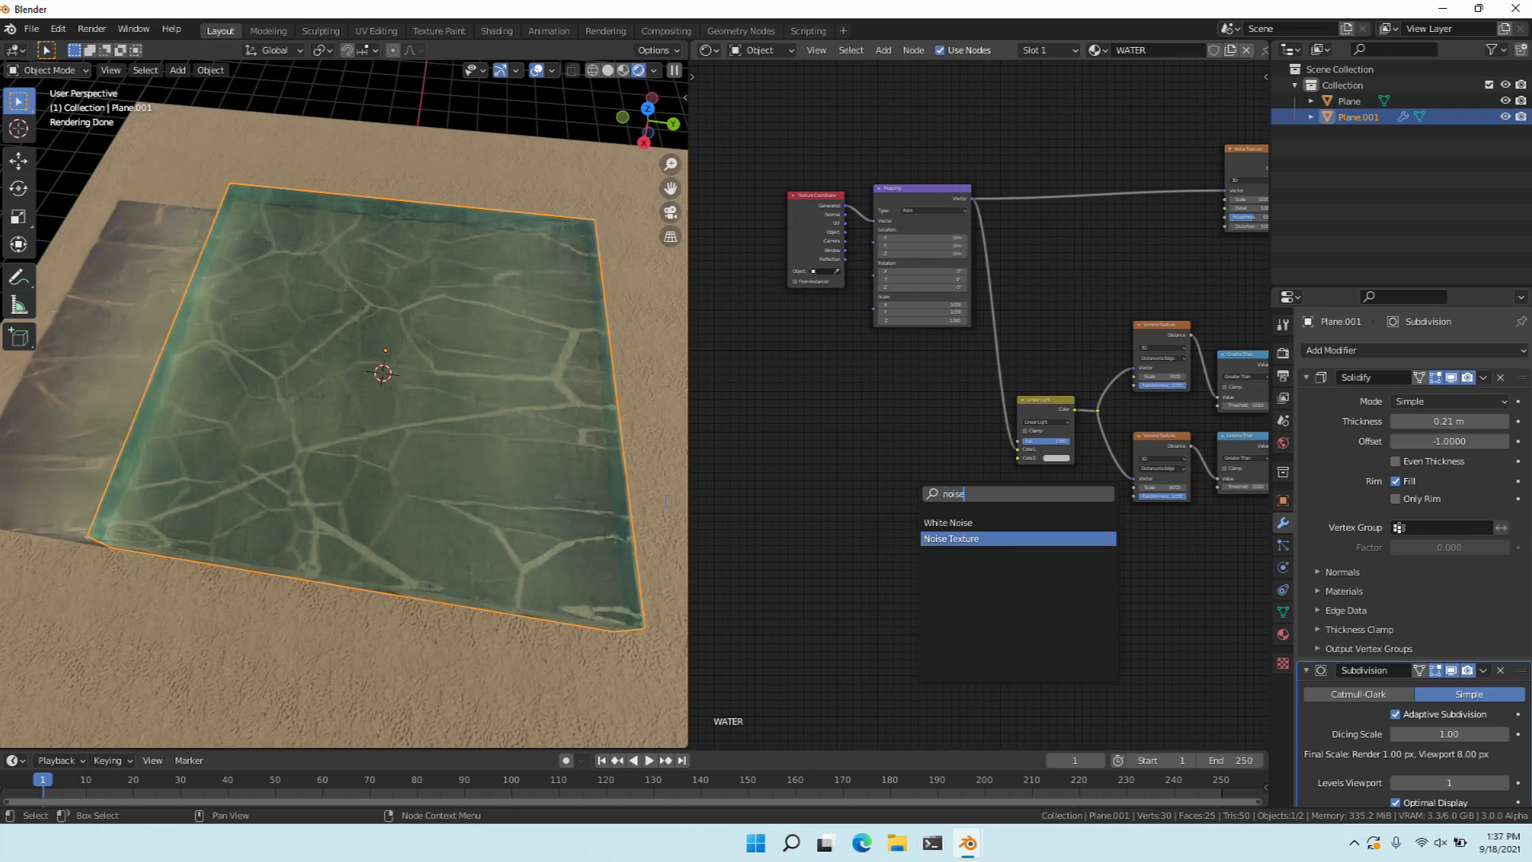
pyautogui.press('Return')
pyautogui.click(871, 498)
pyautogui.hotkey('shift', 'd')
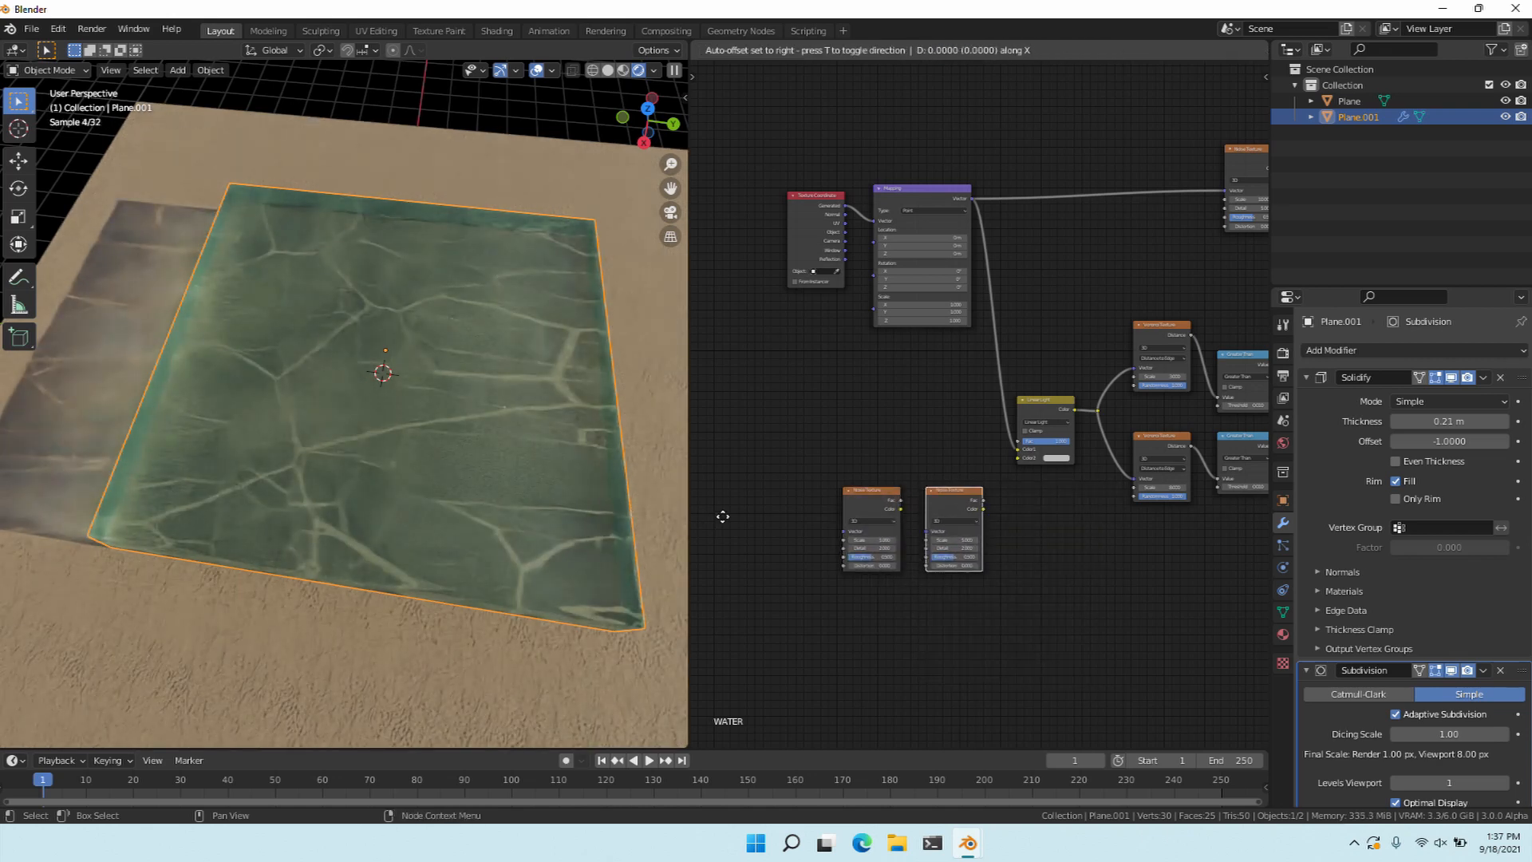
pyautogui.click(717, 519)
pyautogui.press('x')
# Add a Map Range node with To Max 0.36 beside the new Noise Texture and connect the noise Fac to its Value.
pyautogui.hotkey('shift', 'a')
pyautogui.click(718, 508)
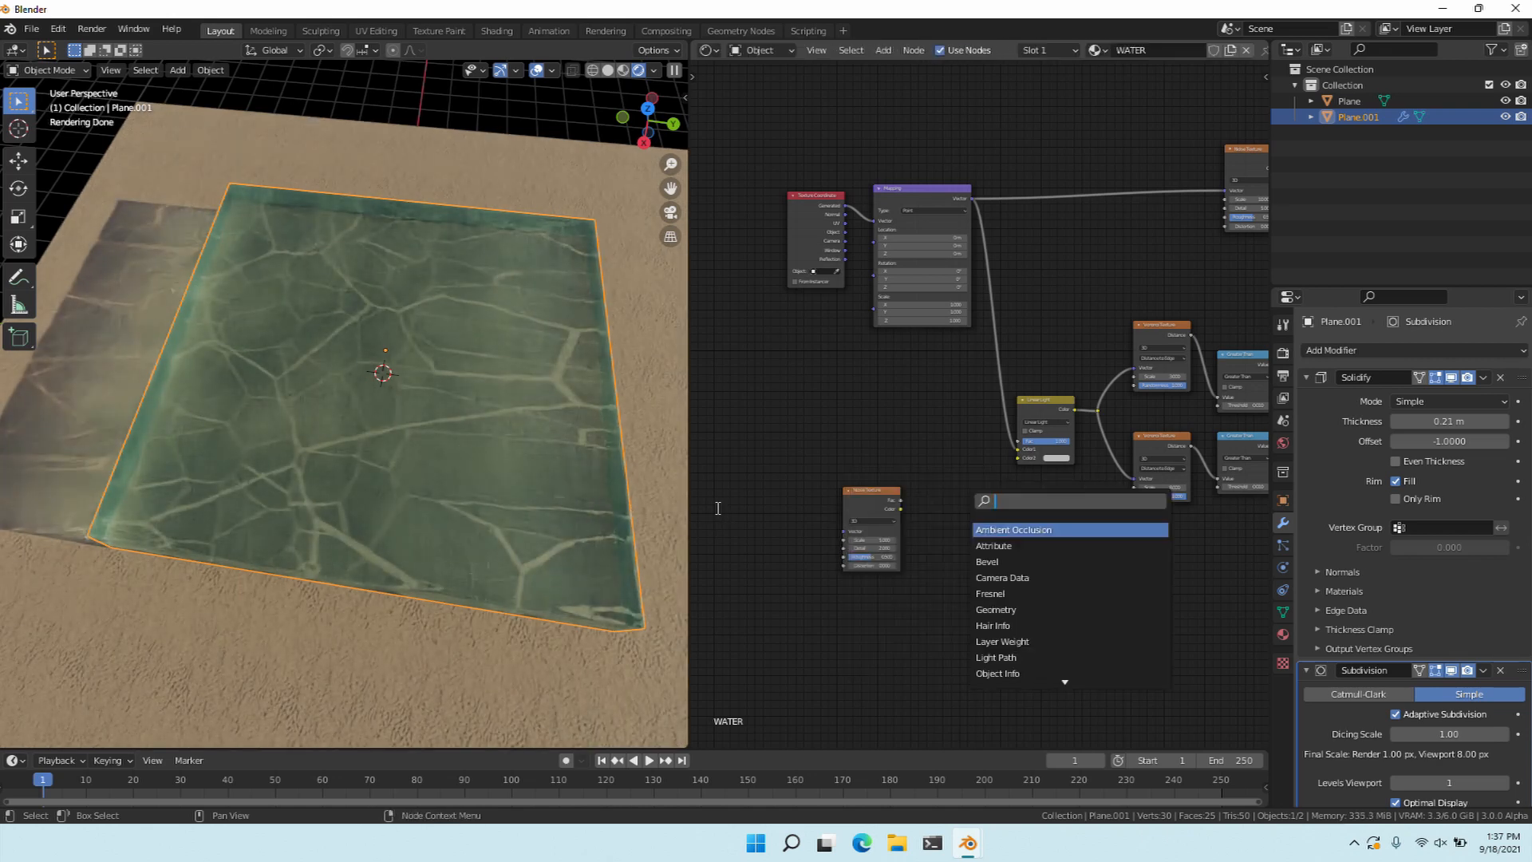
pyautogui.write('map r')
pyautogui.press('Return')
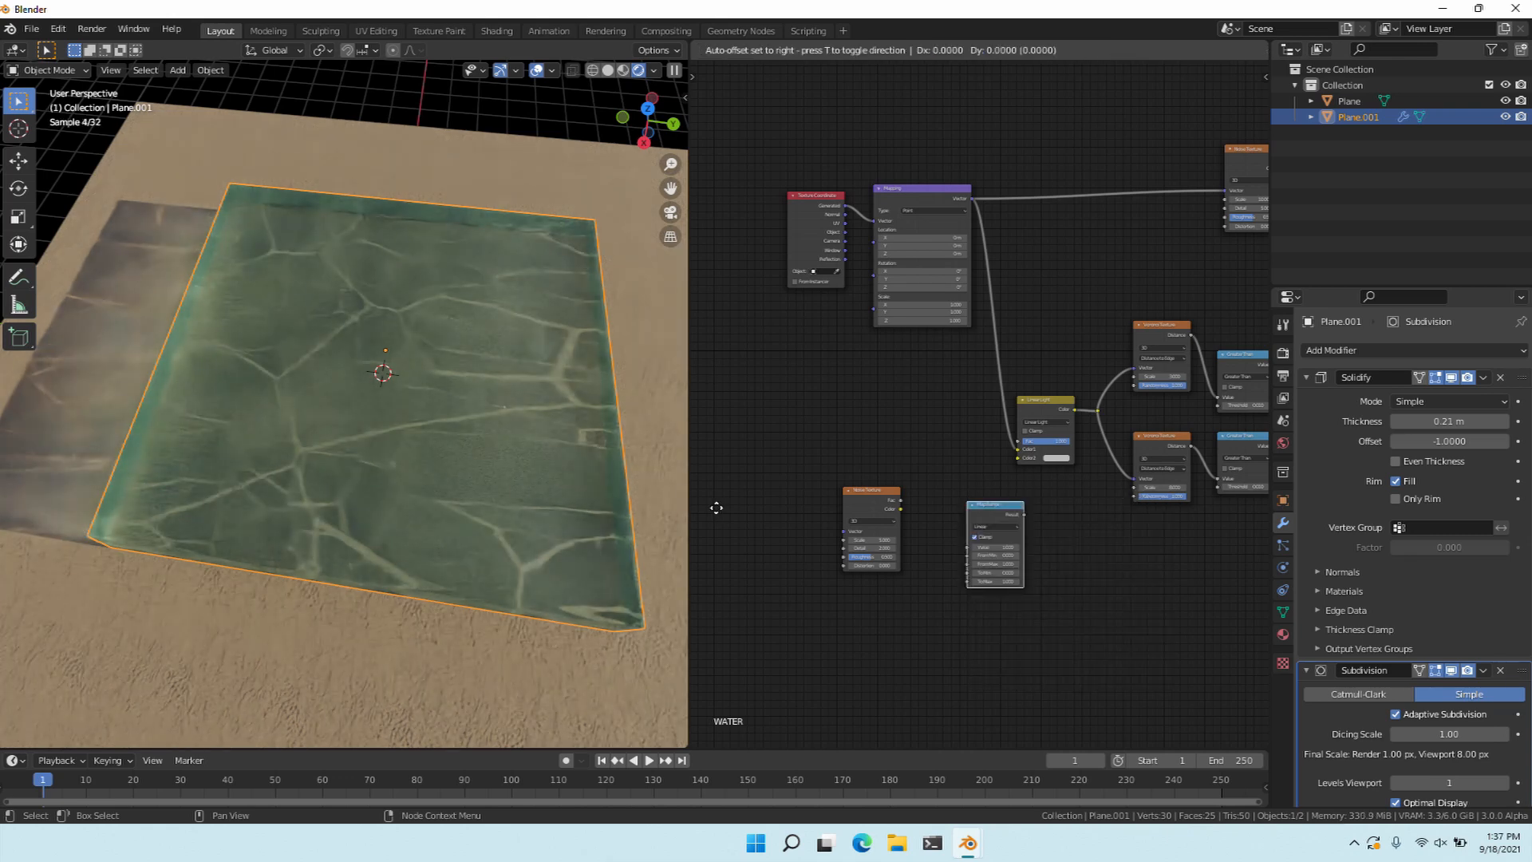
pyautogui.click(699, 502)
pyautogui.scroll(1, 718, 558)
pyautogui.click(975, 615)
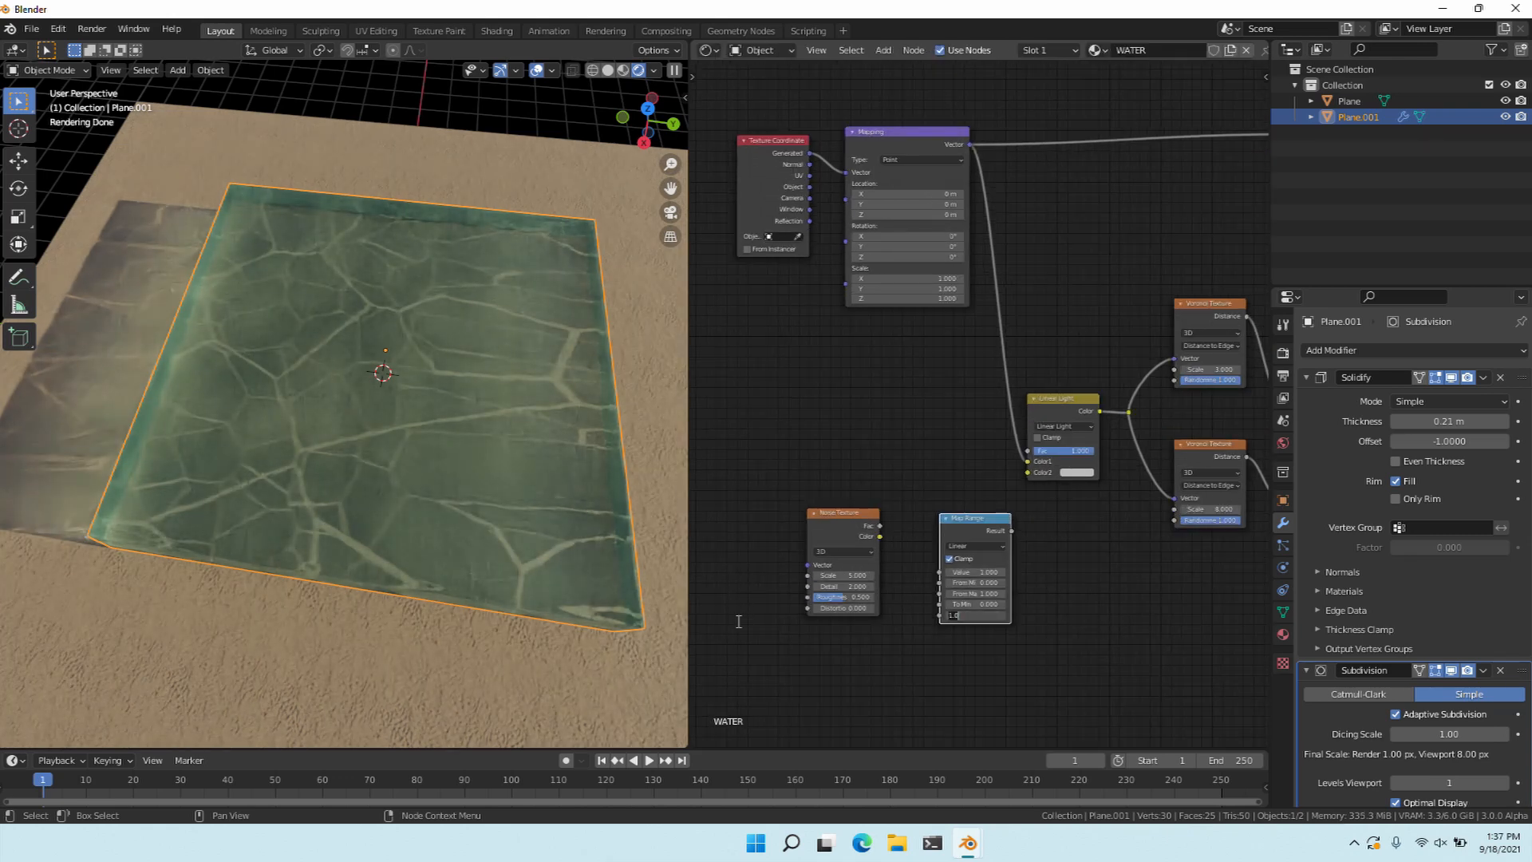
pyautogui.write('0.36')
pyautogui.press('Return')
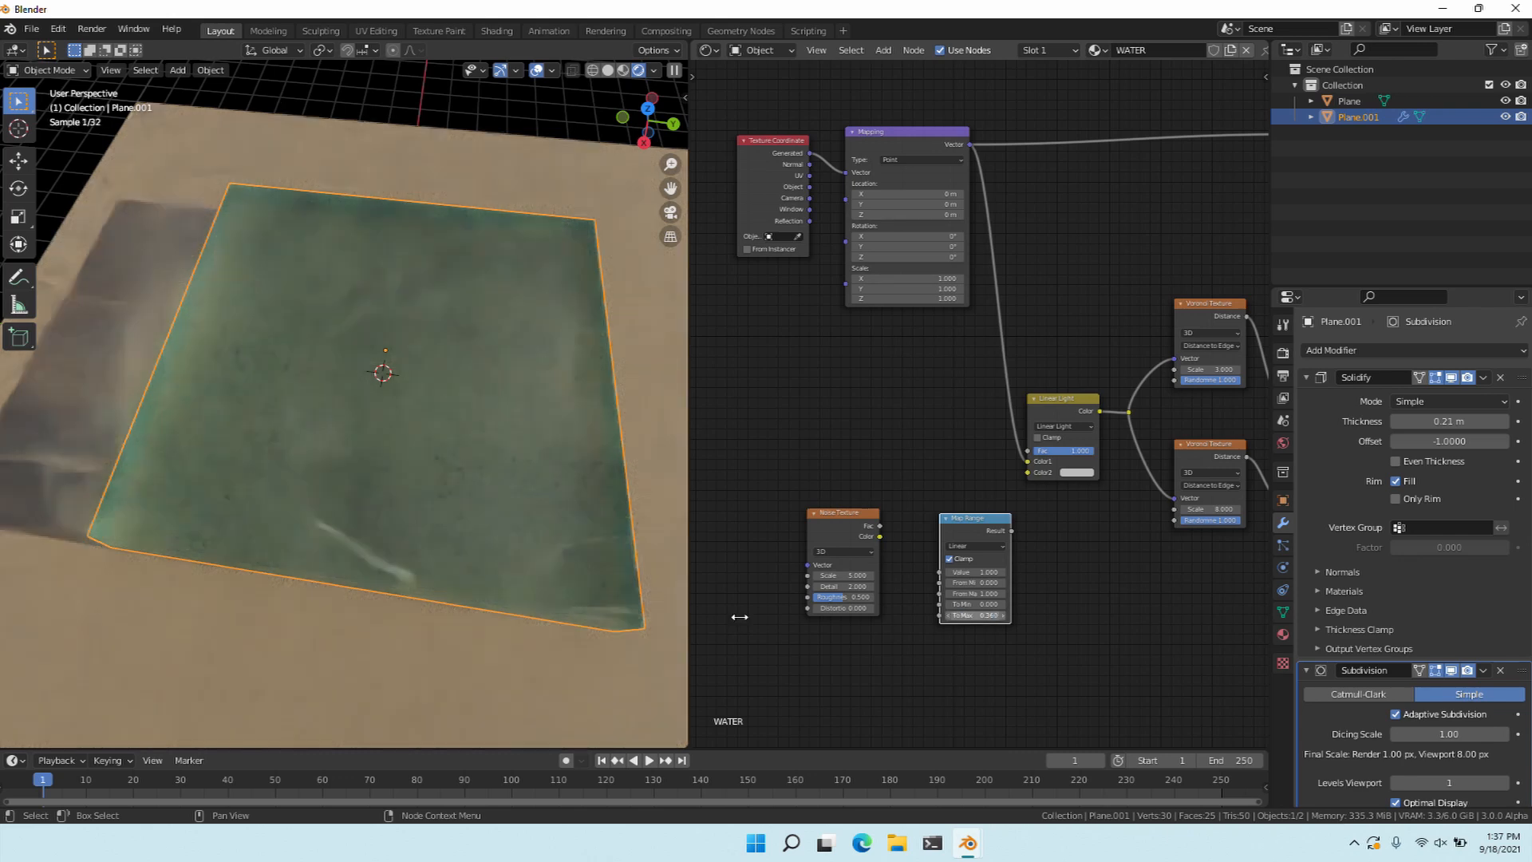
pyautogui.moveTo(879, 526); pyautogui.dragTo(939, 572)
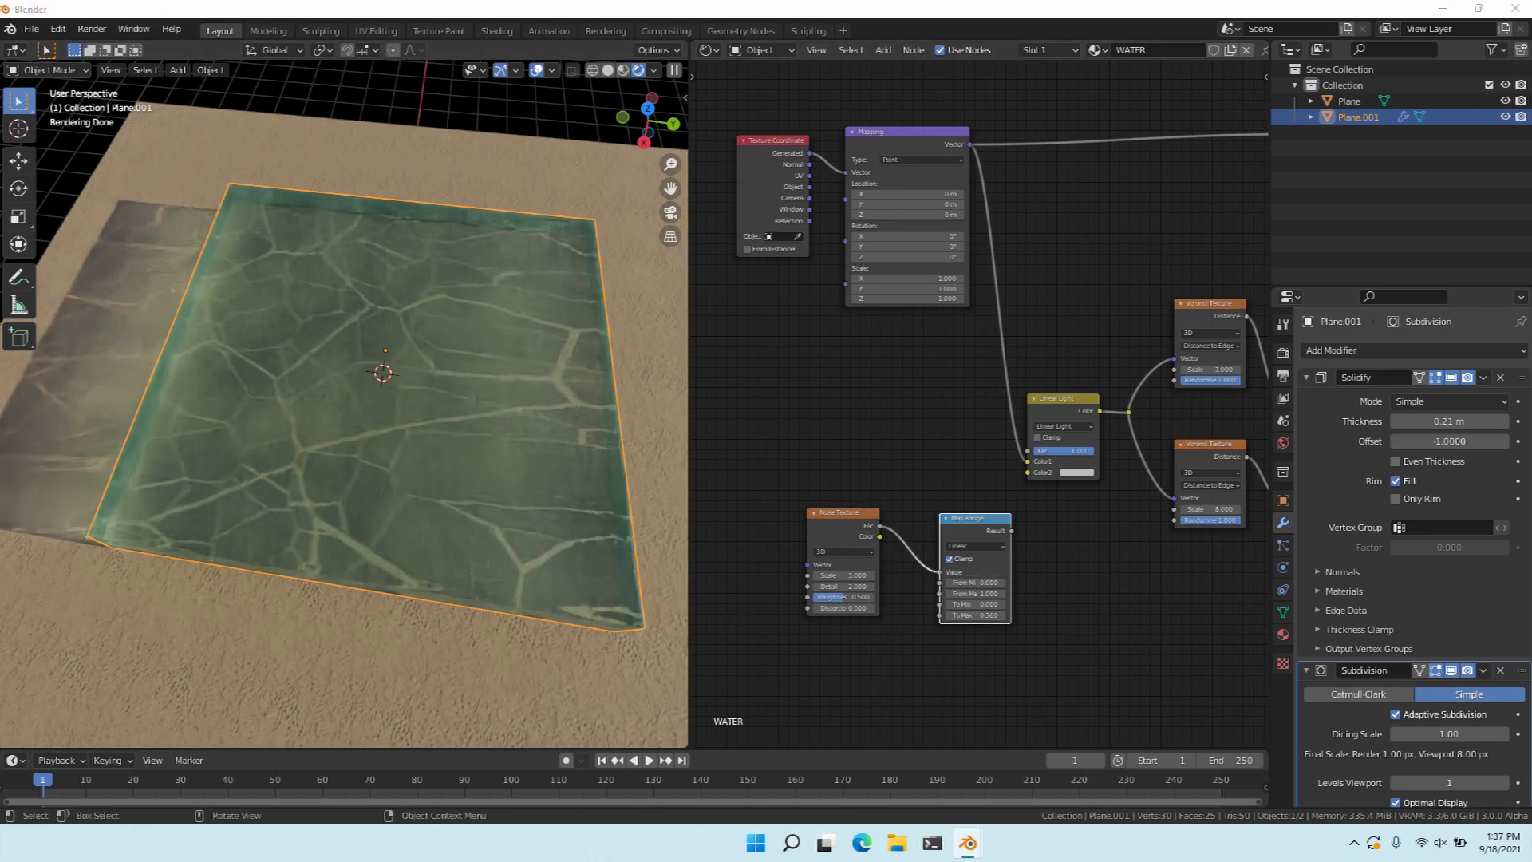
# Set the new Noise Texture's Scale to 22 and Detail to 1.5.
pyautogui.click(843, 575)
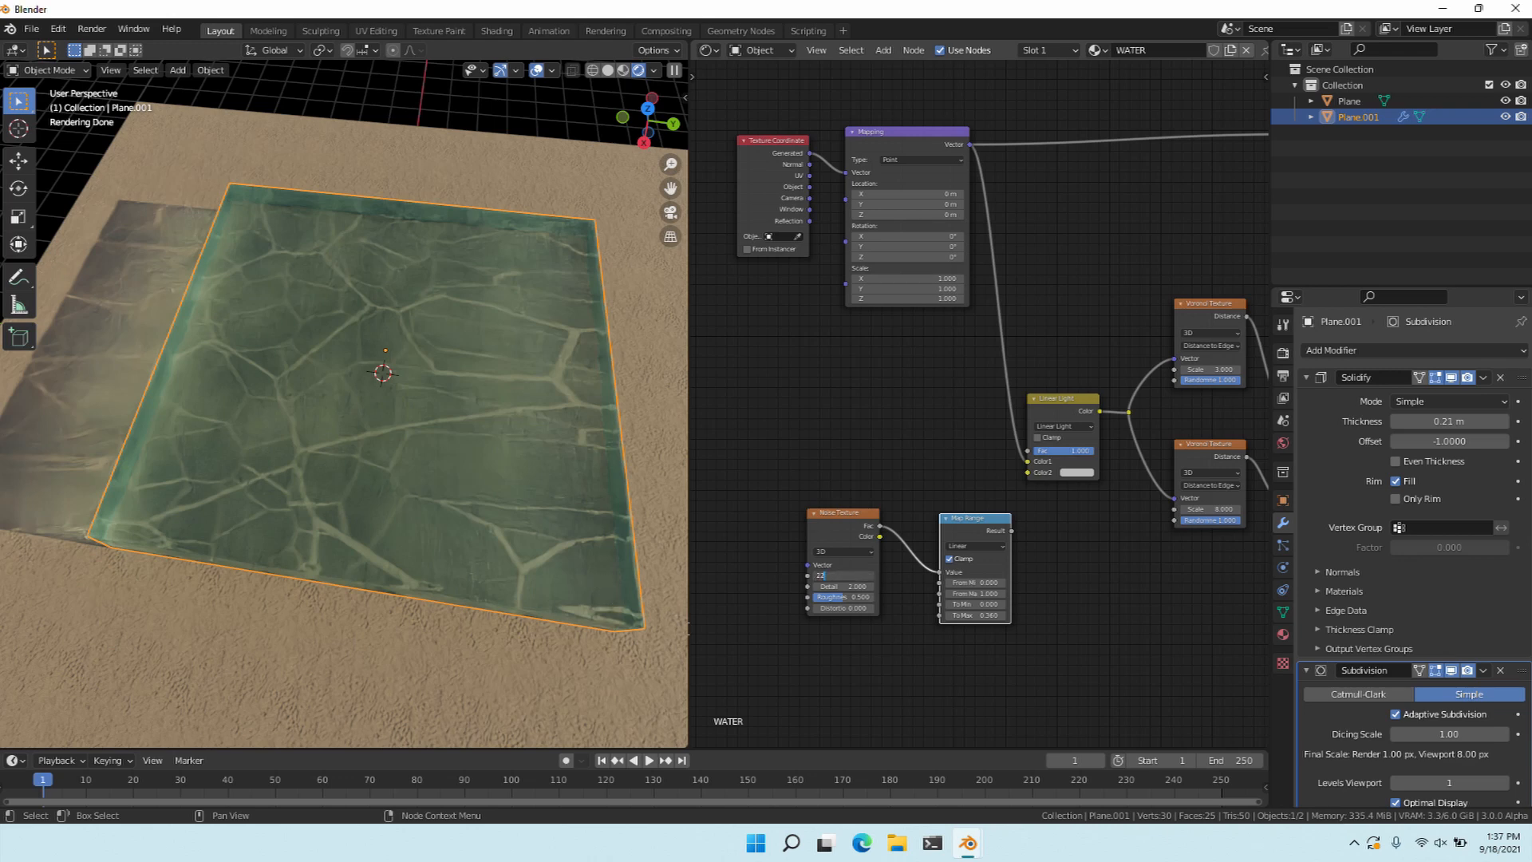
pyautogui.write('22')
pyautogui.press('Tab')
pyautogui.write('1.5')
pyautogui.press('Return')
# Move the Map Range node closer to the Noise Texture and connect its Result to the Linear Light node's Color2.
pyautogui.moveTo(793, 613); pyautogui.dragTo(678, 617, button='middle')
pyautogui.press('g')
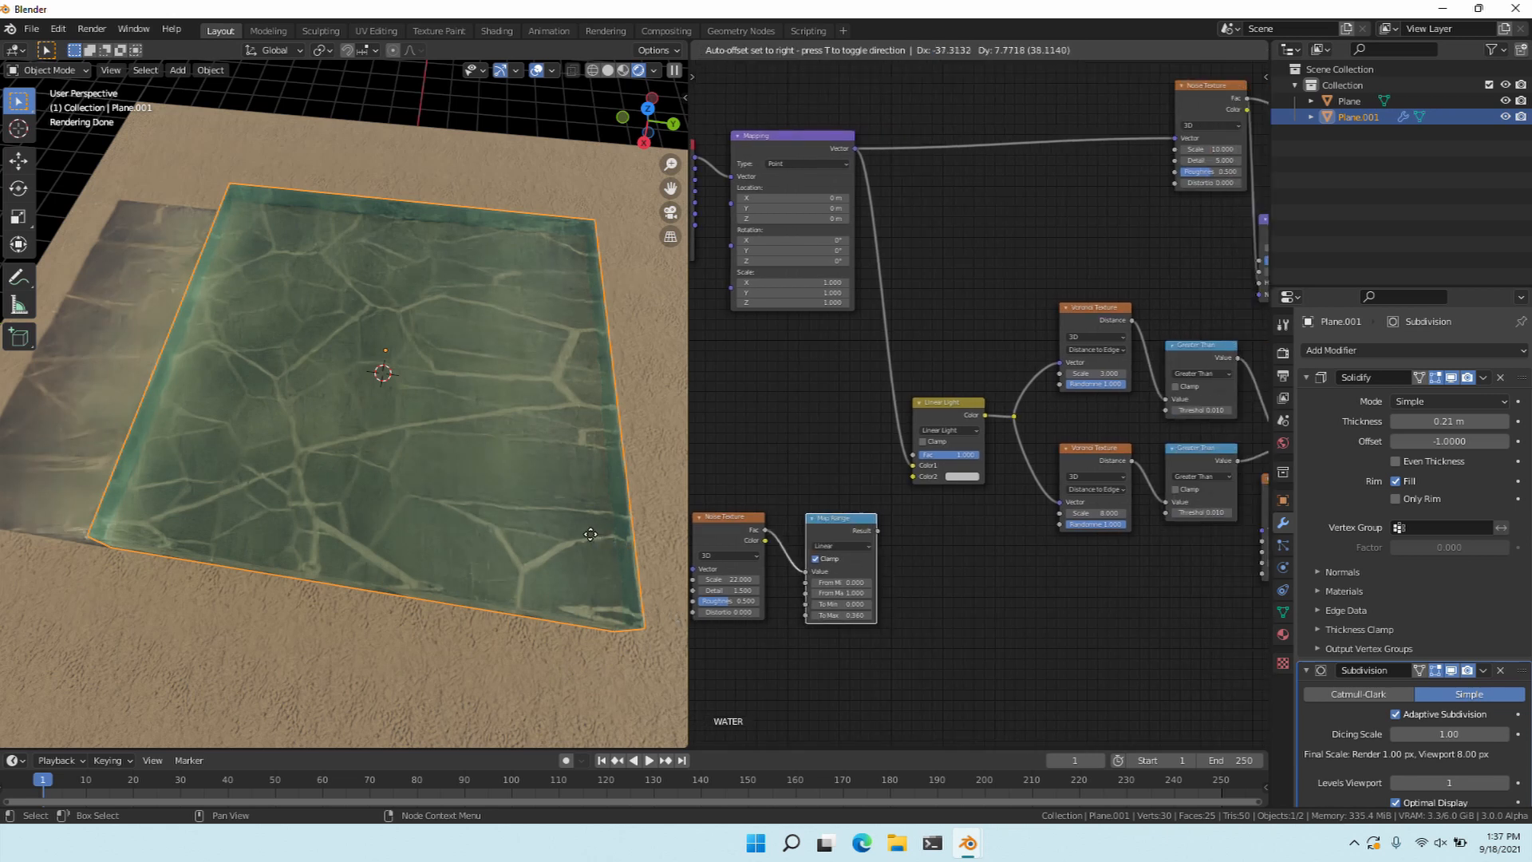
pyautogui.click(579, 526)
pyautogui.moveTo(616, 532); pyautogui.dragTo(707, 529, button='middle')
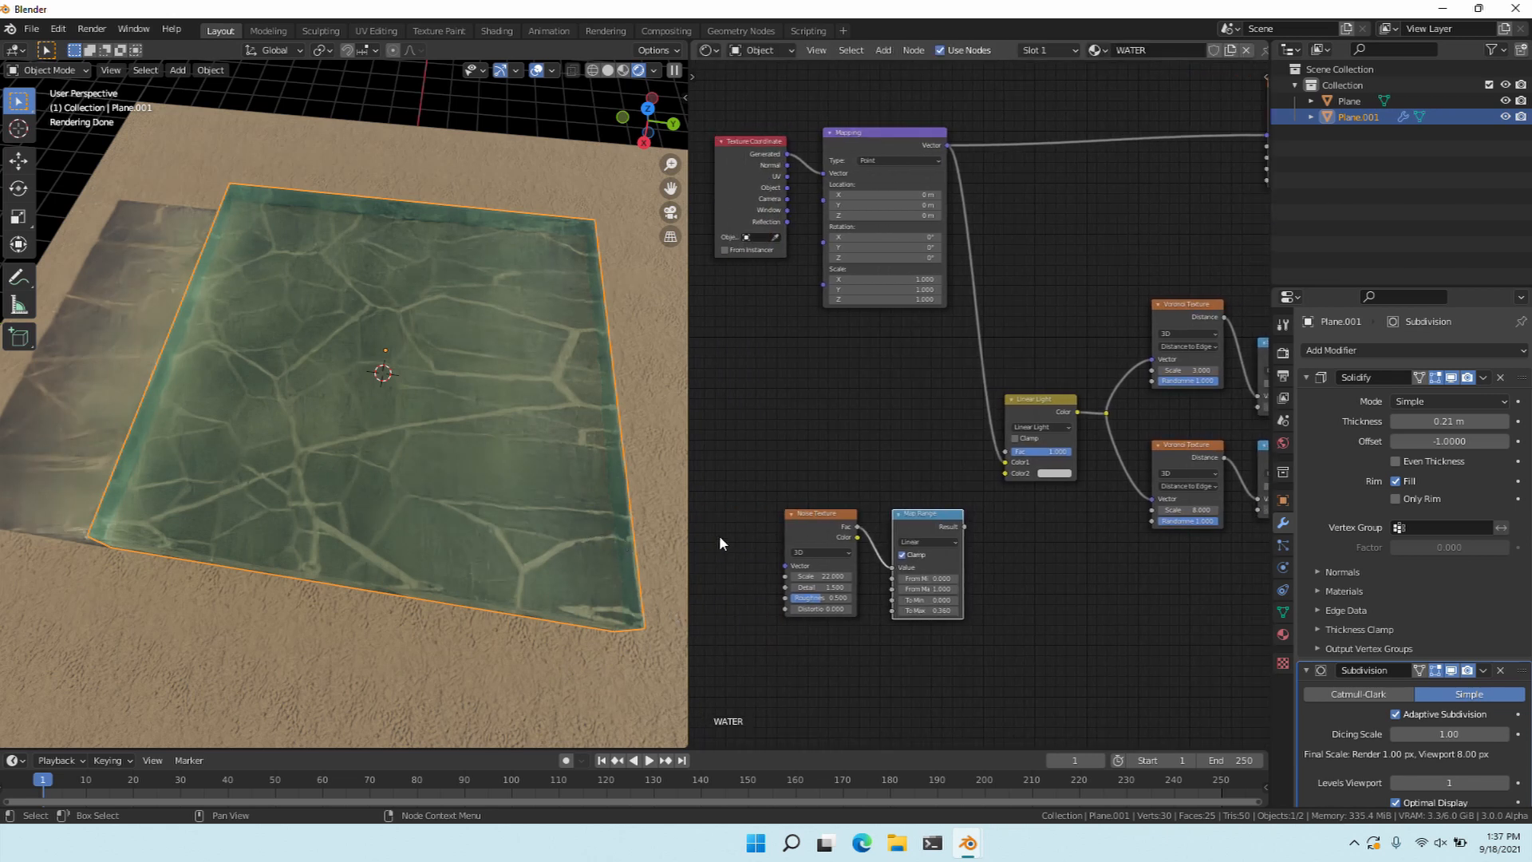
pyautogui.moveTo(705, 525); pyautogui.dragTo(743, 476)
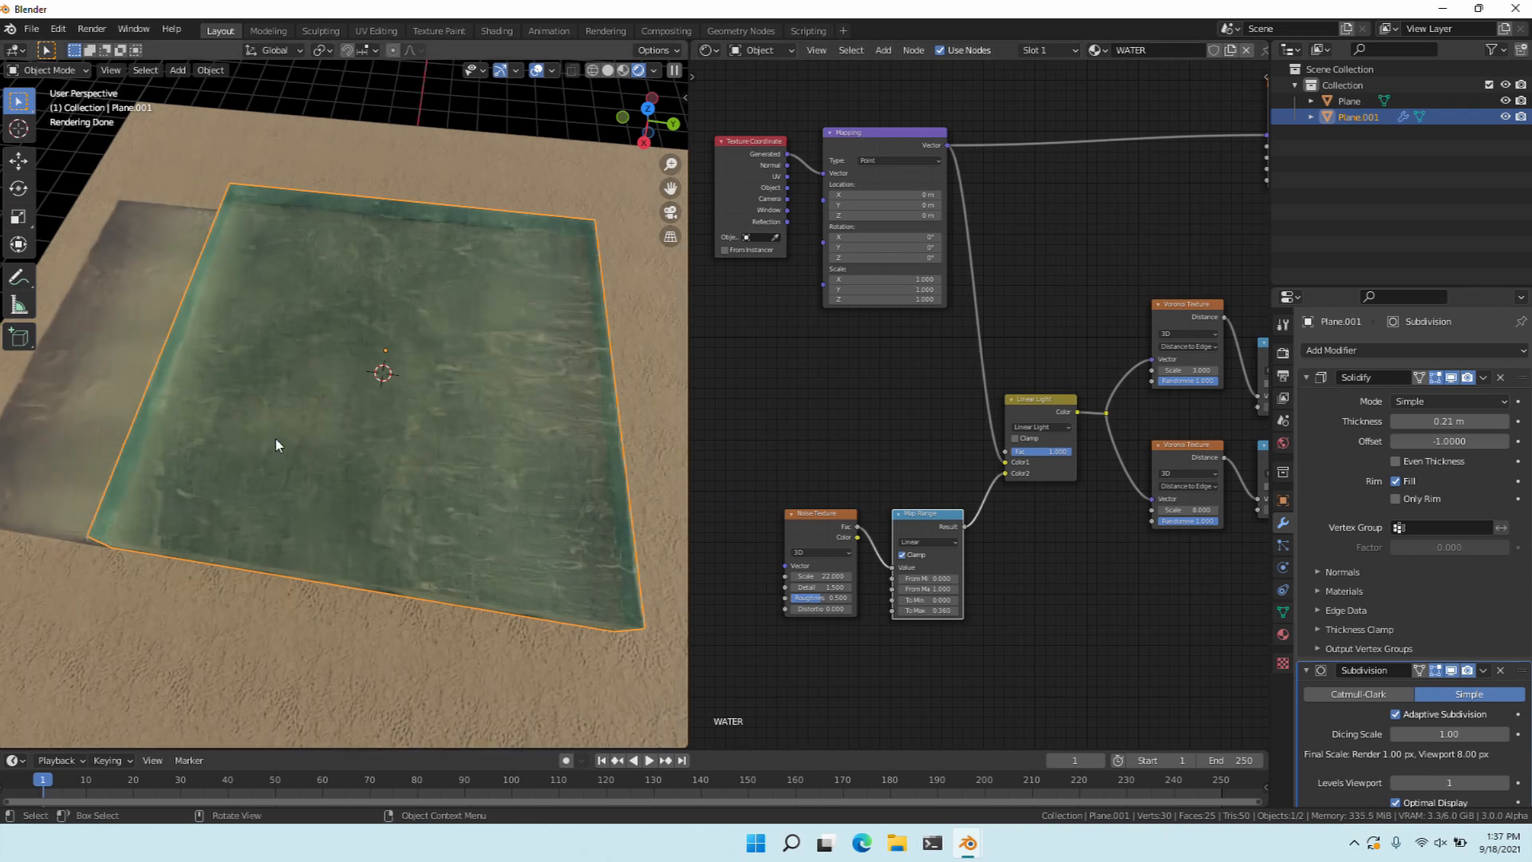
# Reduce the new Noise Texture's Scale to 2.9 and shift the Linear Light node slightly down.
pyautogui.moveTo(822, 576); pyautogui.dragTo(733, 576)
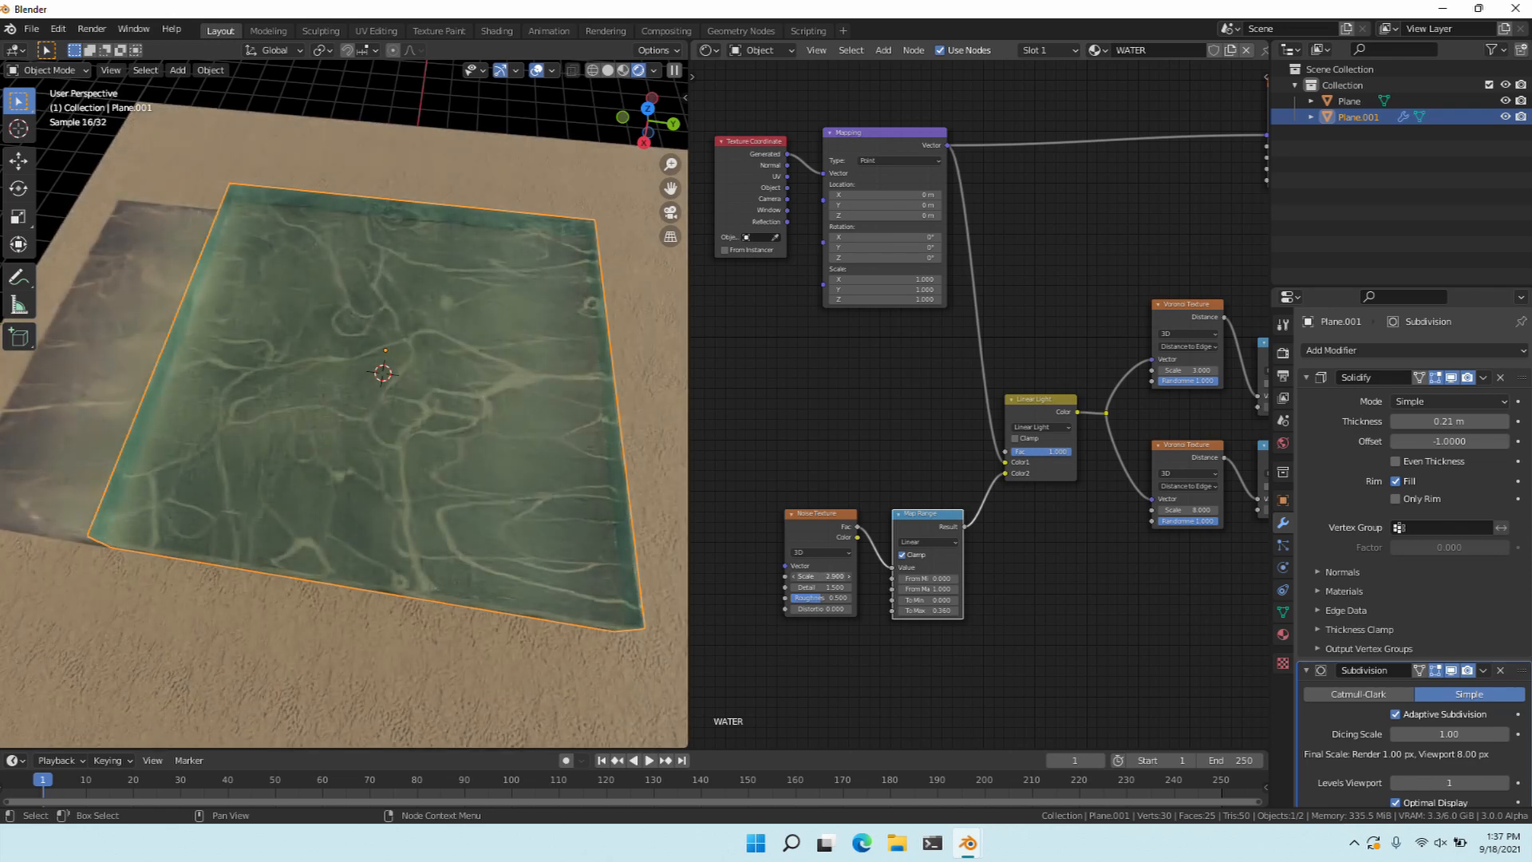
pyautogui.click(821, 576)
pyautogui.click(787, 410)
pyautogui.moveTo(1035, 398); pyautogui.dragTo(1034, 408)
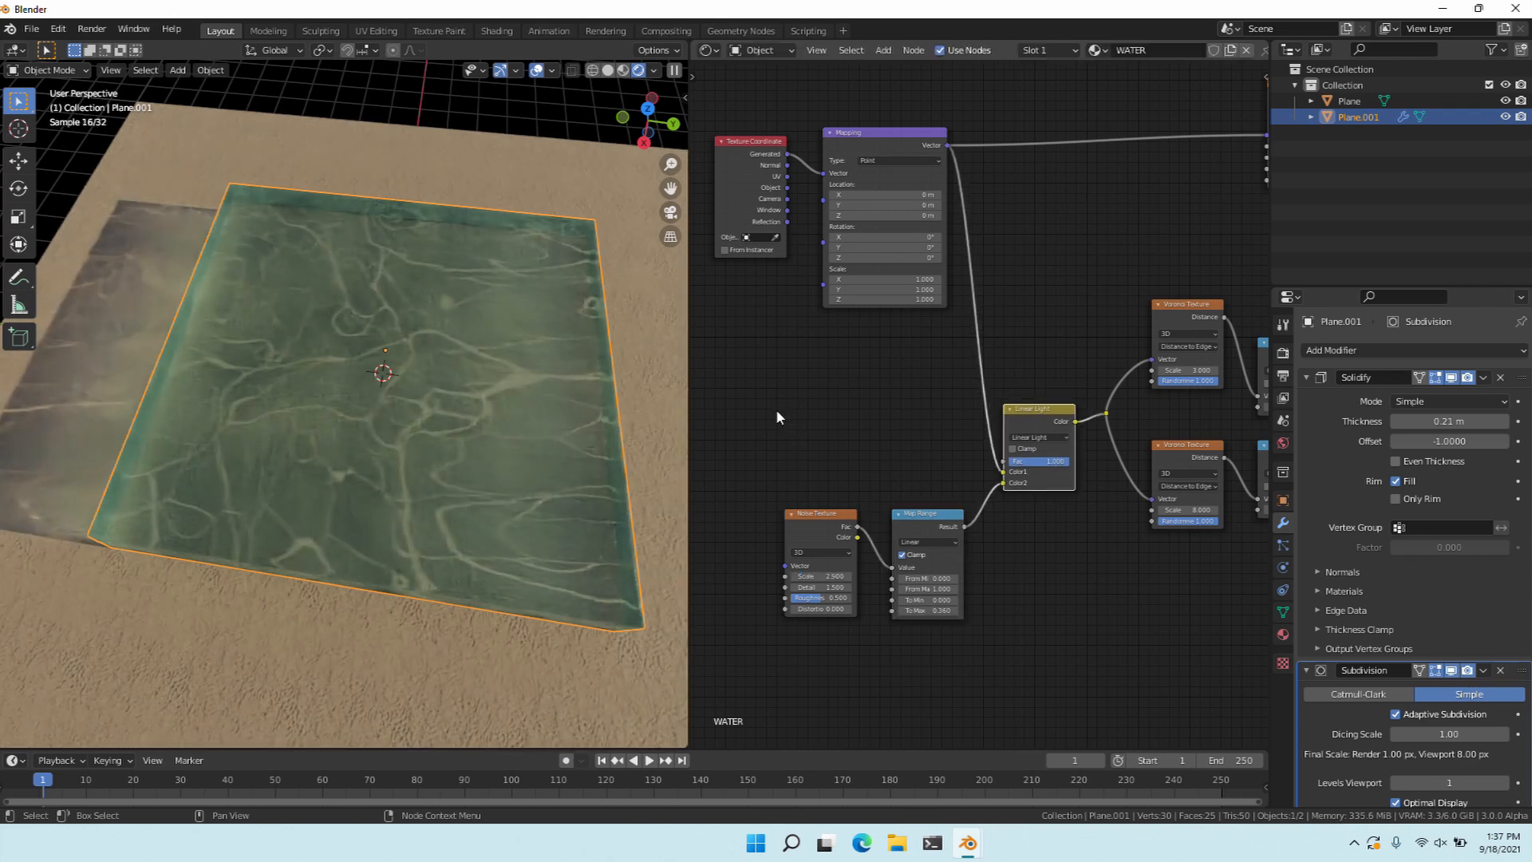
# Preview the Mapping, Map Range and Linear Light outputs in turn on the plane to compare how the coordinates are distorted.
pyautogui.keyDown('ctrl'); pyautogui.keyDown('shift'); pyautogui.click(863, 134); pyautogui.keyUp('shift'); pyautogui.keyUp('ctrl')
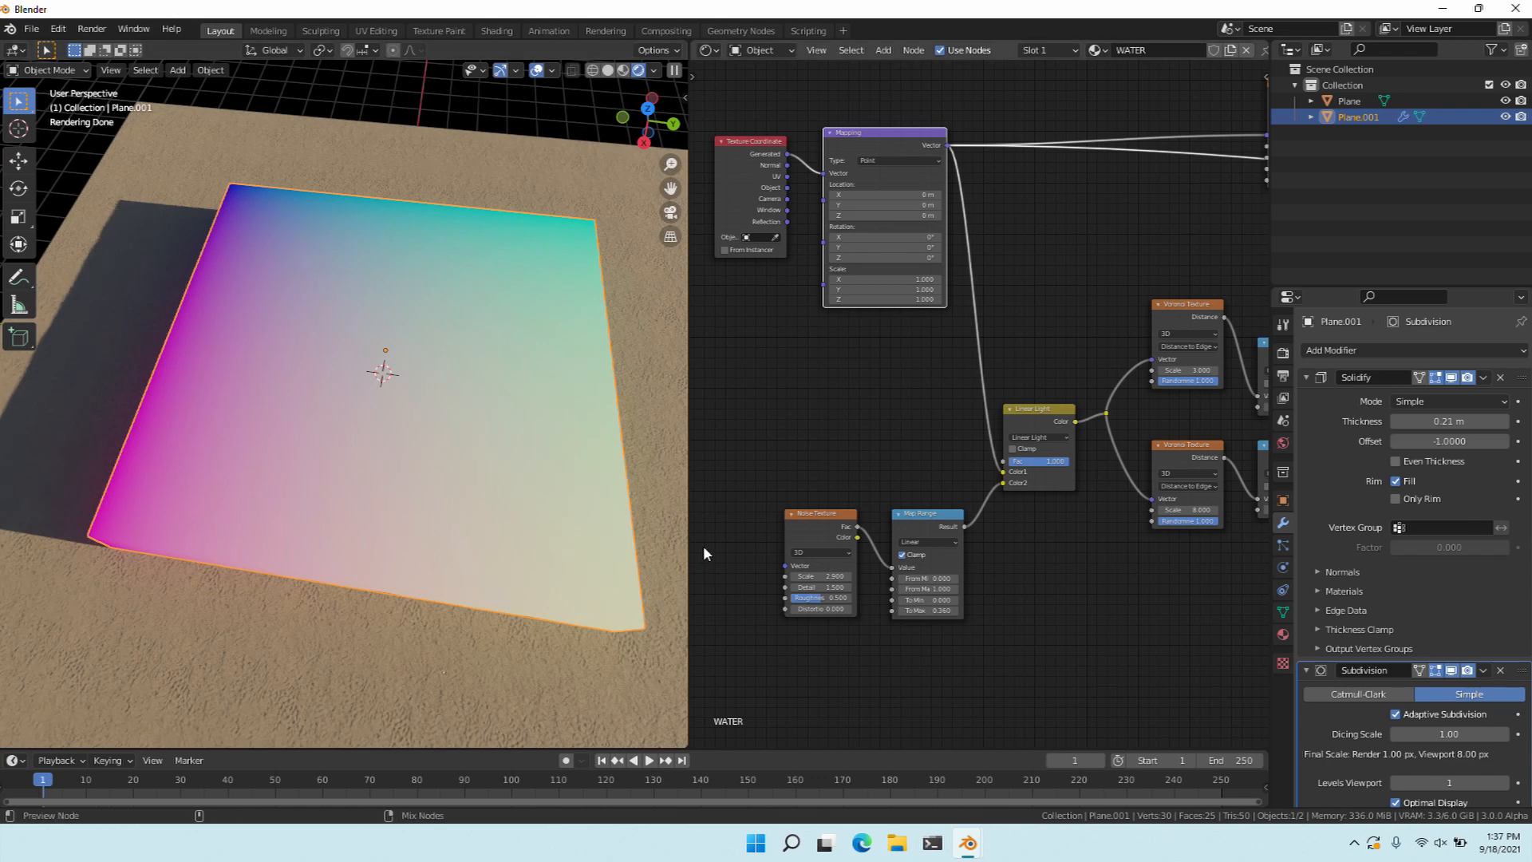
pyautogui.keyDown('ctrl'); pyautogui.keyDown('shift'); pyautogui.click(924, 514); pyautogui.keyUp('shift'); pyautogui.keyUp('ctrl')
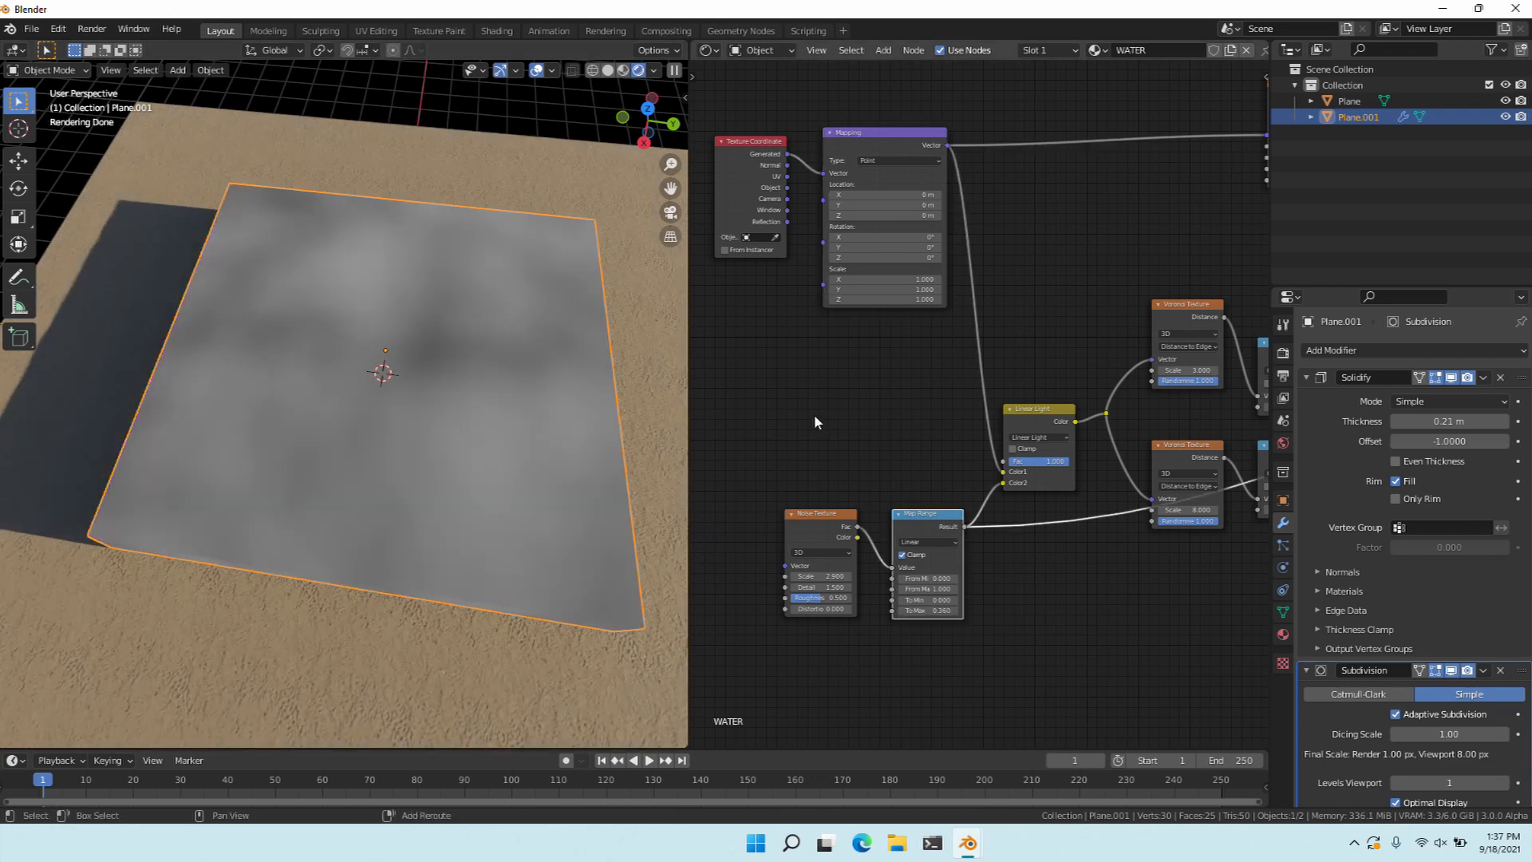
pyautogui.keyDown('ctrl'); pyautogui.keyDown('shift'); pyautogui.click(1038, 410); pyautogui.keyUp('shift'); pyautogui.keyUp('ctrl')
pyautogui.moveTo(185, 400); pyautogui.dragTo(220, 416, button='middle')
pyautogui.scroll(-4, 186, 437)
pyautogui.moveTo(1130, 577); pyautogui.dragTo(826, 565, button='middle')
pyautogui.moveTo(1094, 547); pyautogui.dragTo(595, 580, button='middle')
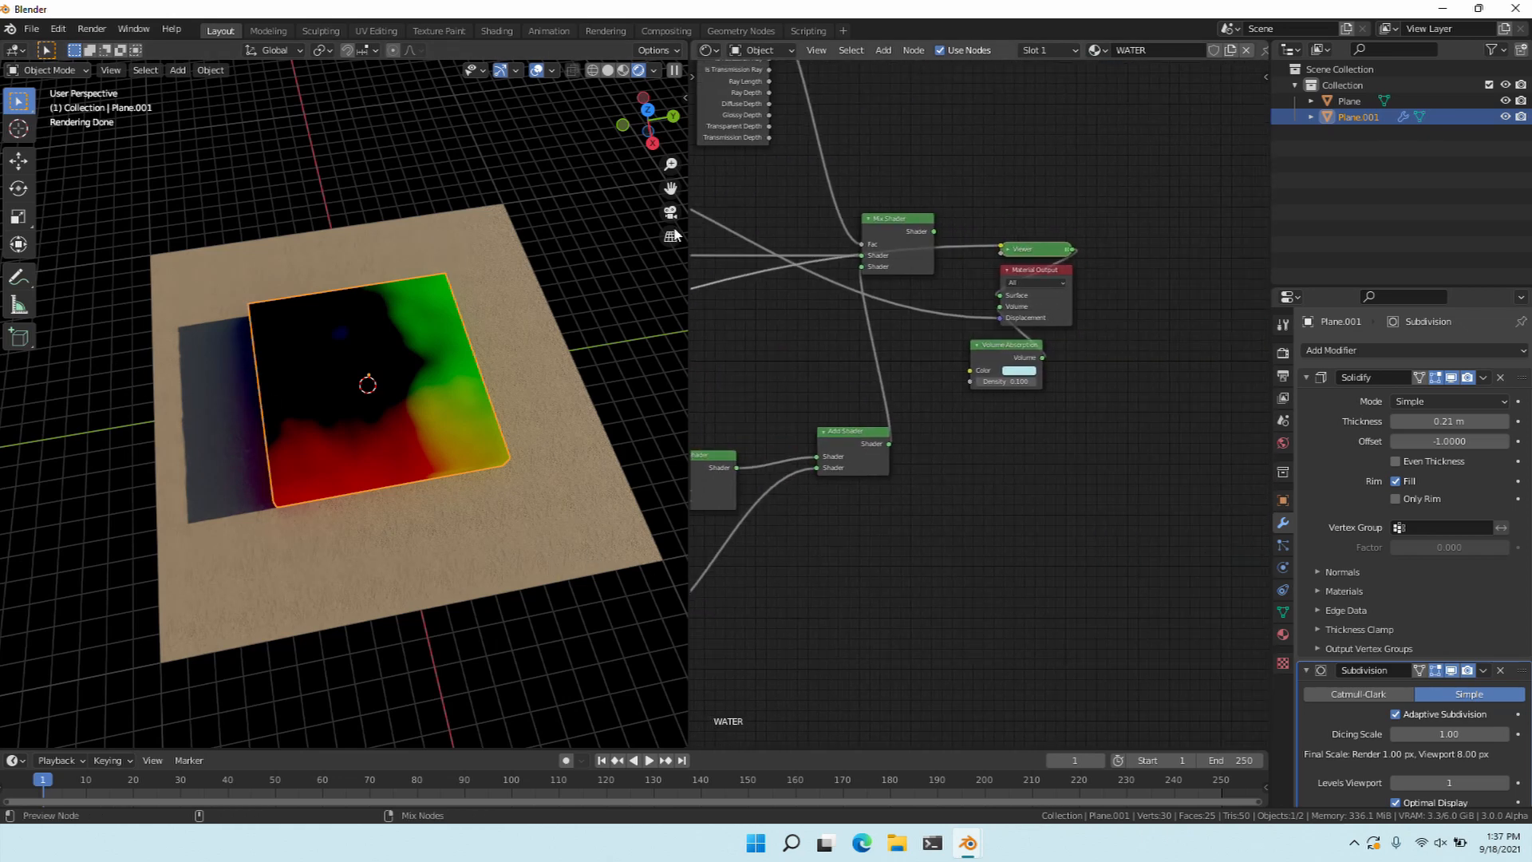
# Route the final Mix Shader back to the material output and view the distorted caustics up close.
pyautogui.keyDown('ctrl'); pyautogui.keyDown('shift'); pyautogui.click(895, 238); pyautogui.keyUp('shift'); pyautogui.keyUp('ctrl')
pyautogui.scroll(5, 213, 491)
pyautogui.moveTo(213, 483)
pyautogui.mouseDown(button='middle')
pyautogui.moveTo(146, 461)
pyautogui.moveTo(173, 501)
pyautogui.mouseUp(button='middle')
# Move the Texture Coordinate node away from the Mapping node and feed the Mapping Vector from its Object output.
pyautogui.moveTo(719, 650)
pyautogui.mouseDown(button='middle')
pyautogui.moveTo(949, 642)
pyautogui.moveTo(863, 640)
pyautogui.moveTo(849, 620)
pyautogui.mouseUp(button='middle')
pyautogui.moveTo(702, 597); pyautogui.dragTo(818, 594, button='middle')
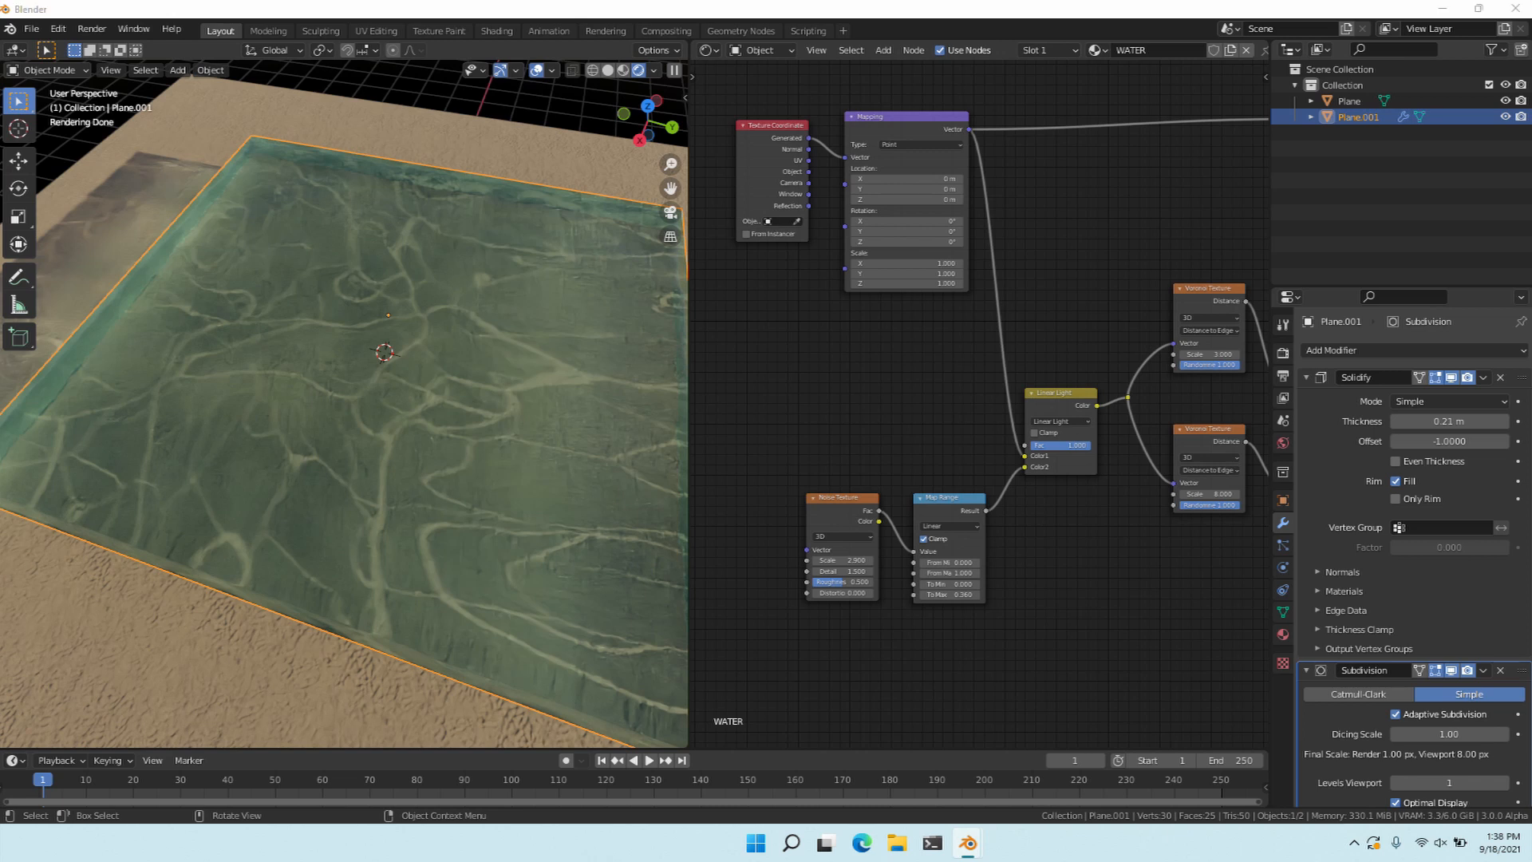
pyautogui.moveTo(792, 506); pyautogui.dragTo(865, 528, button='middle')
pyautogui.moveTo(853, 258); pyautogui.dragTo(827, 266)
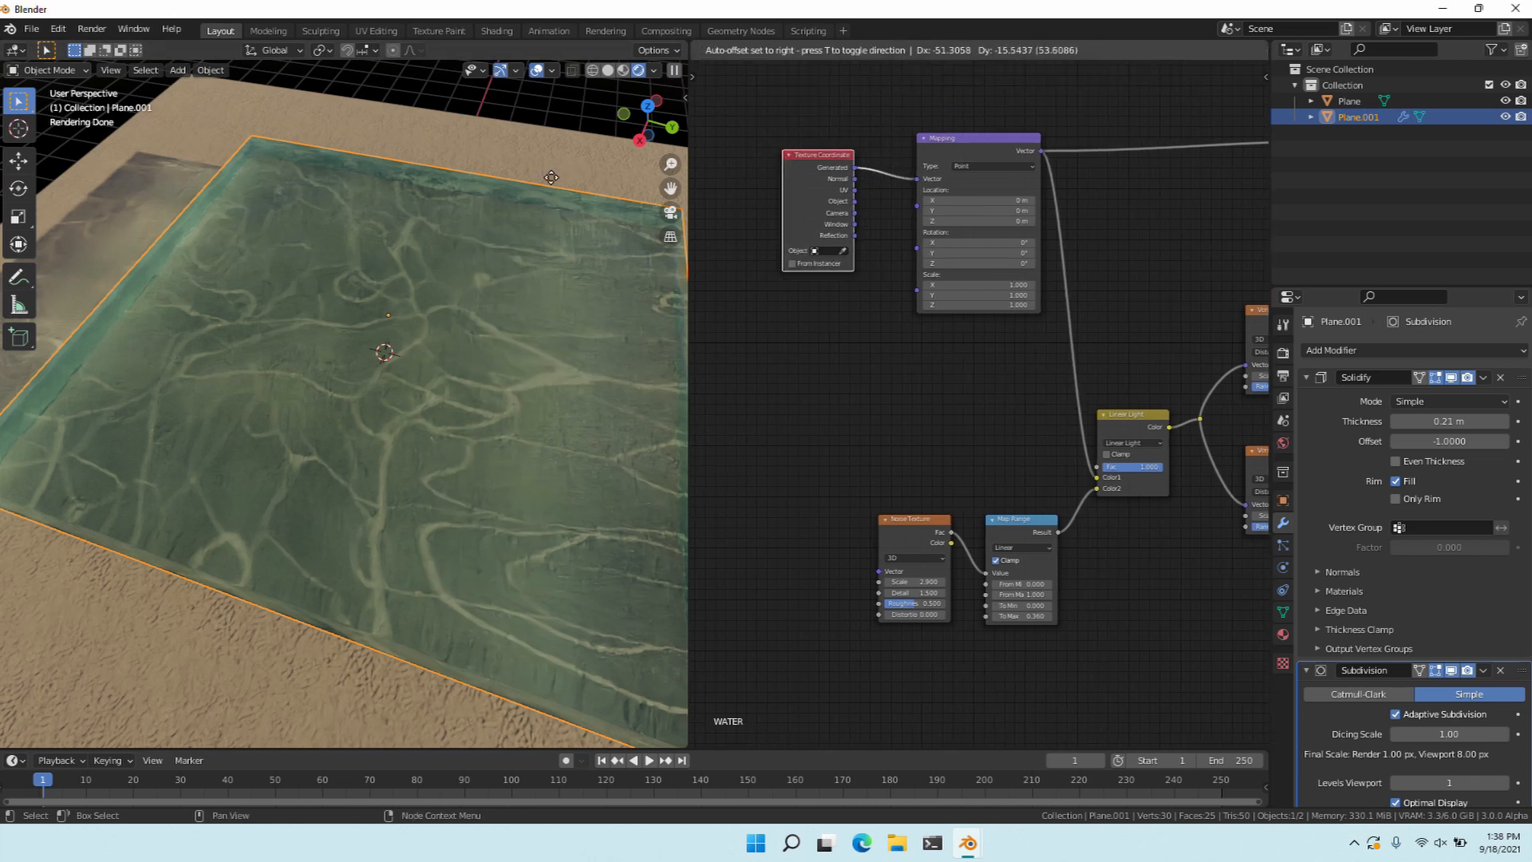
pyautogui.moveTo(551, 177); pyautogui.dragTo(540, 178)
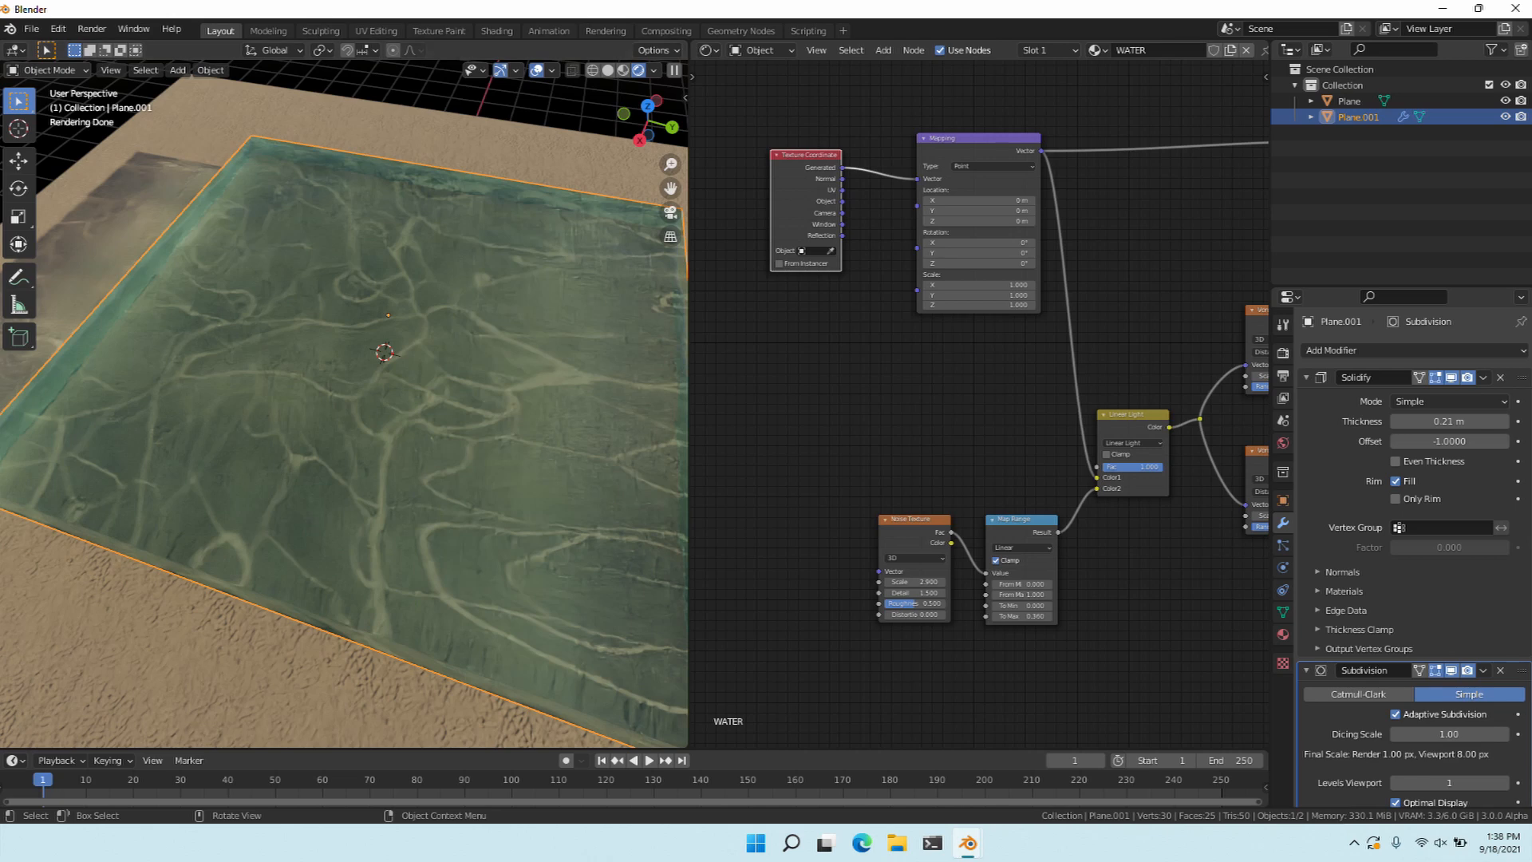
pyautogui.moveTo(842, 201); pyautogui.dragTo(917, 178)
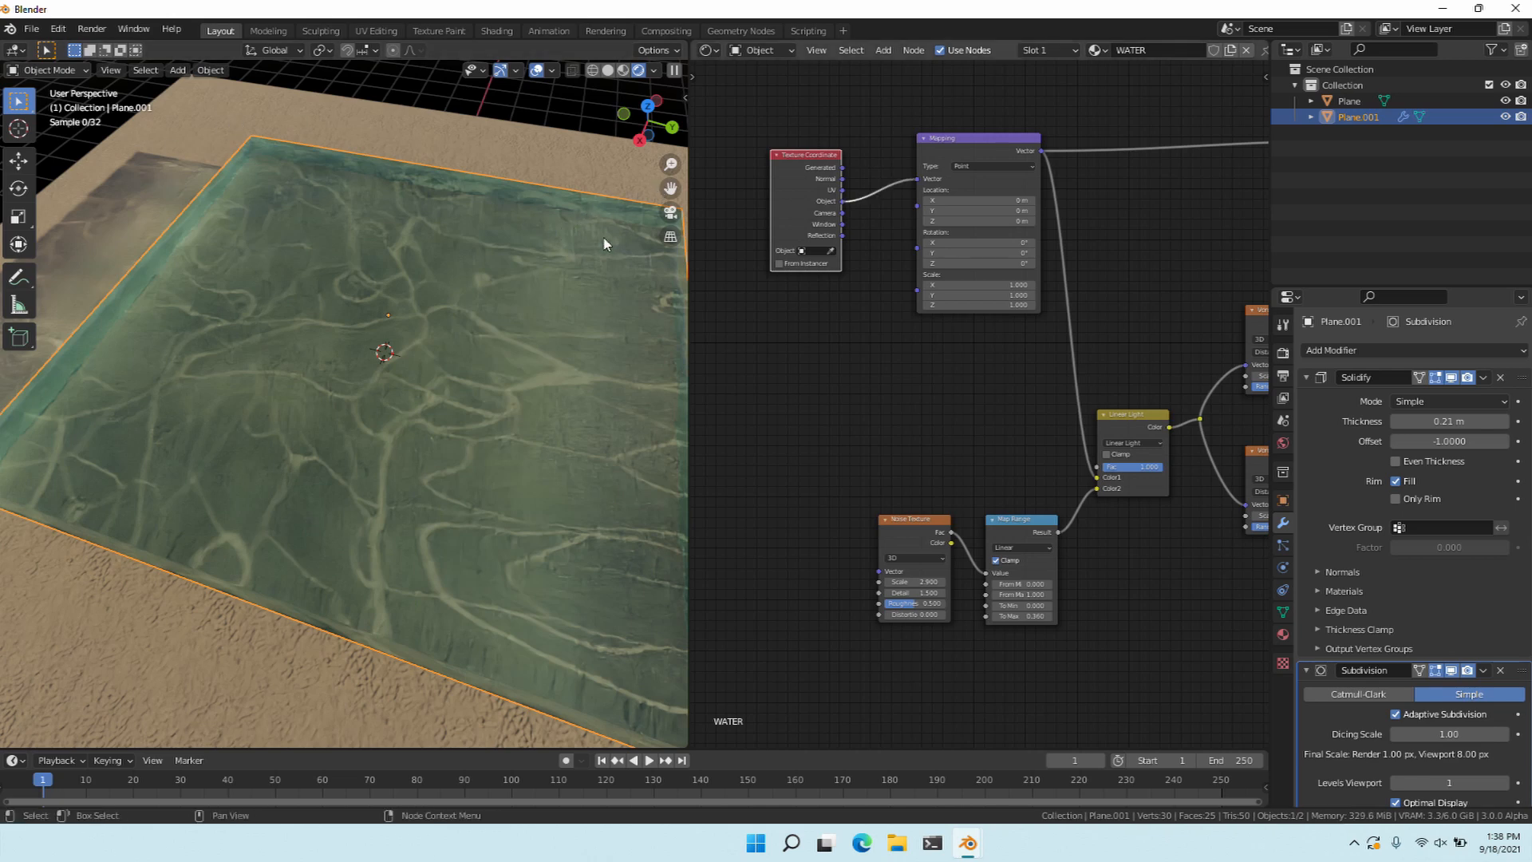
# Raise the Scale of the Noise Texture feeding the Map Range to 8.8 and inspect the caustics on the water.
pyautogui.moveTo(150, 427); pyautogui.dragTo(170, 428, button='middle')
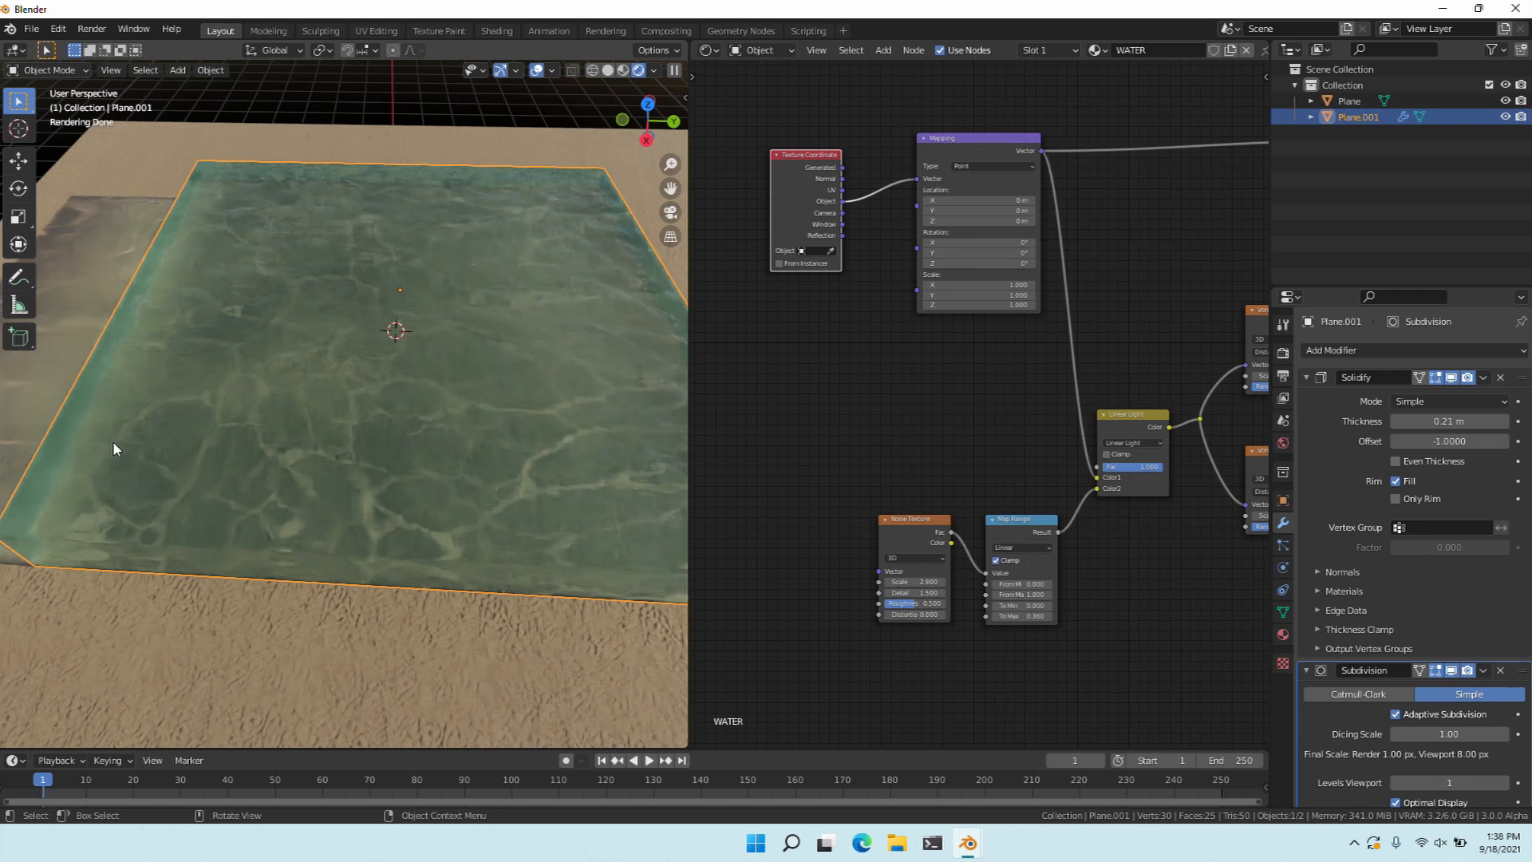
pyautogui.scroll(-2, 758, 448)
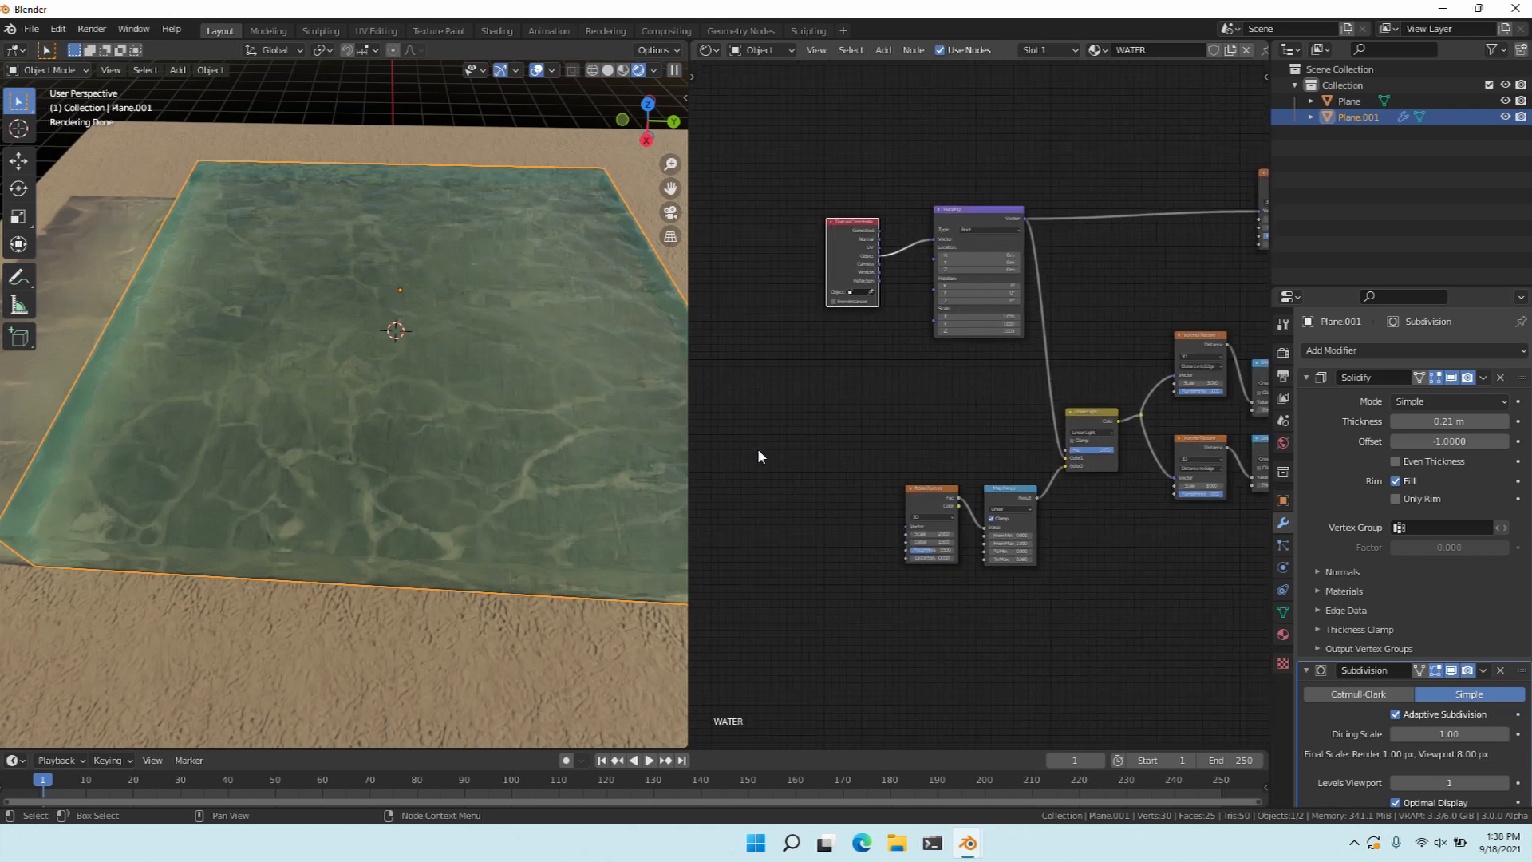
pyautogui.moveTo(234, 418); pyautogui.dragTo(115, 452, button='middle')
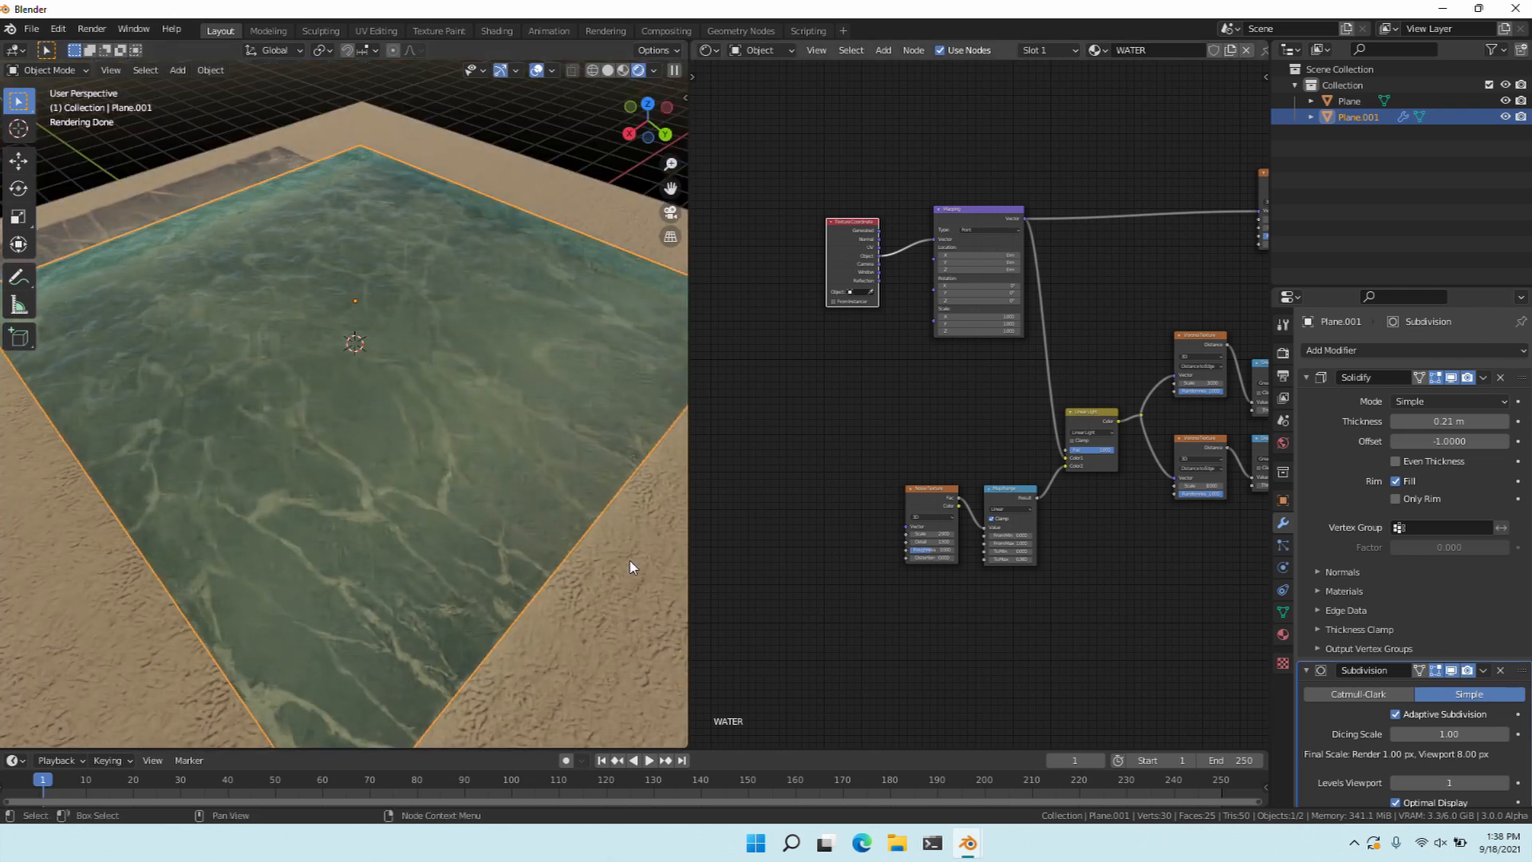
pyautogui.scroll(1, 674, 573)
pyautogui.click(945, 568)
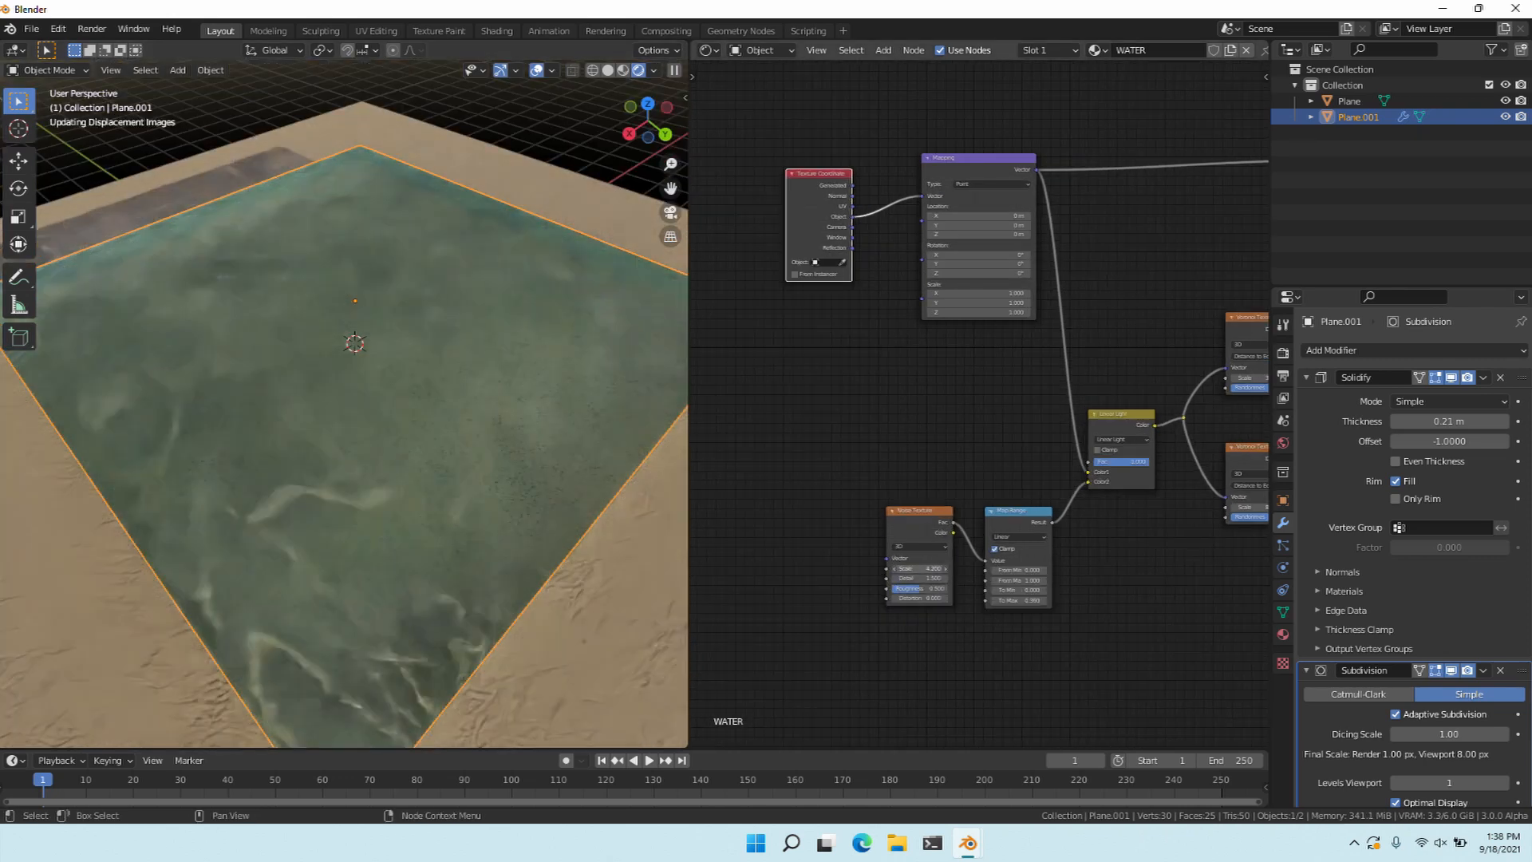
pyautogui.moveTo(919, 568); pyautogui.dragTo(945, 568)
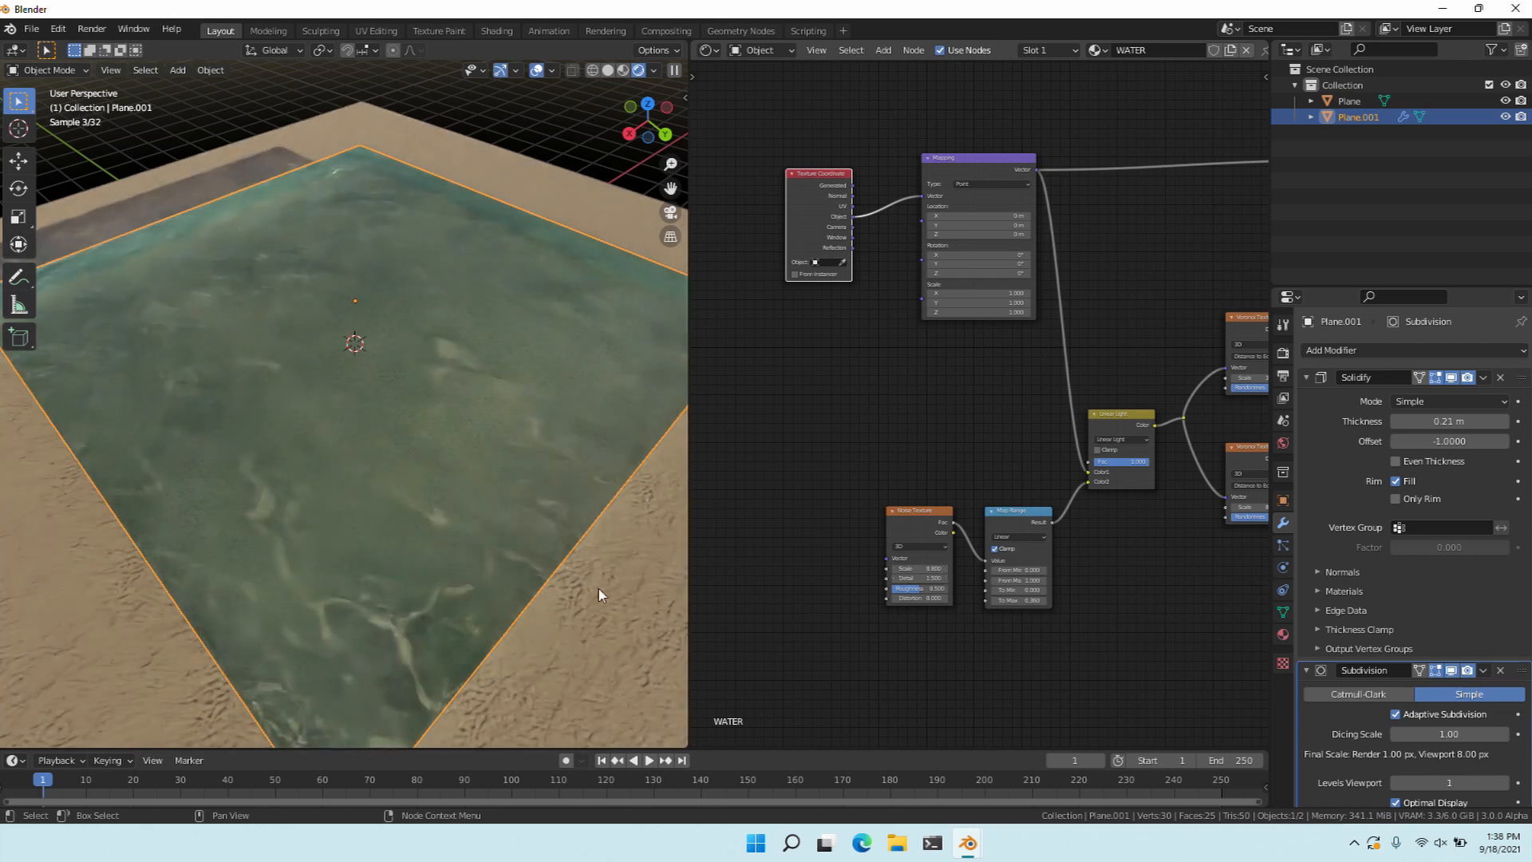
pyautogui.moveTo(132, 554); pyautogui.dragTo(212, 539, button='middle')
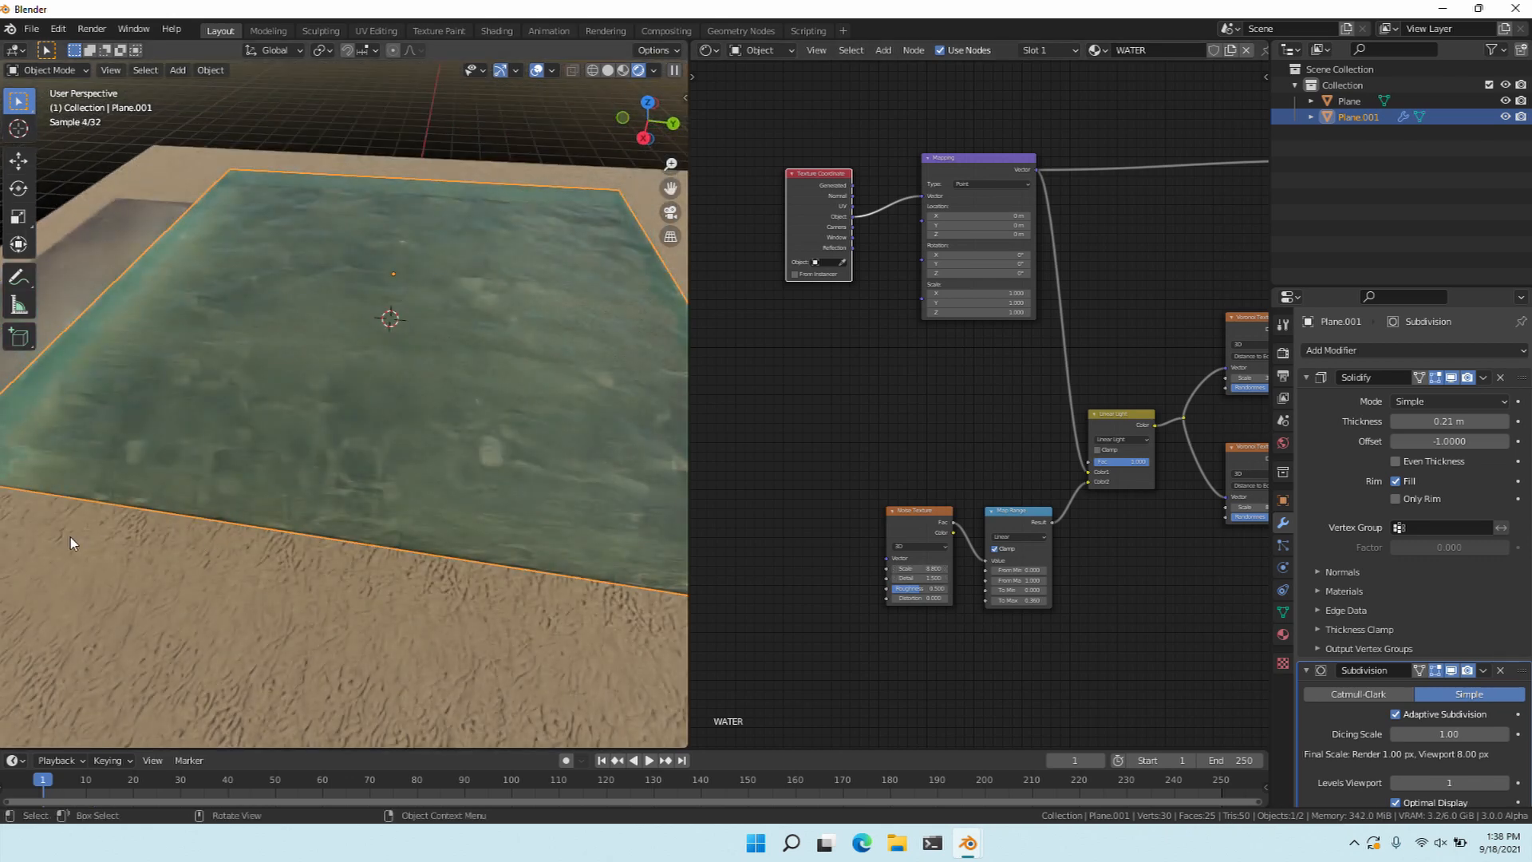
pyautogui.scroll(3, 73, 537)
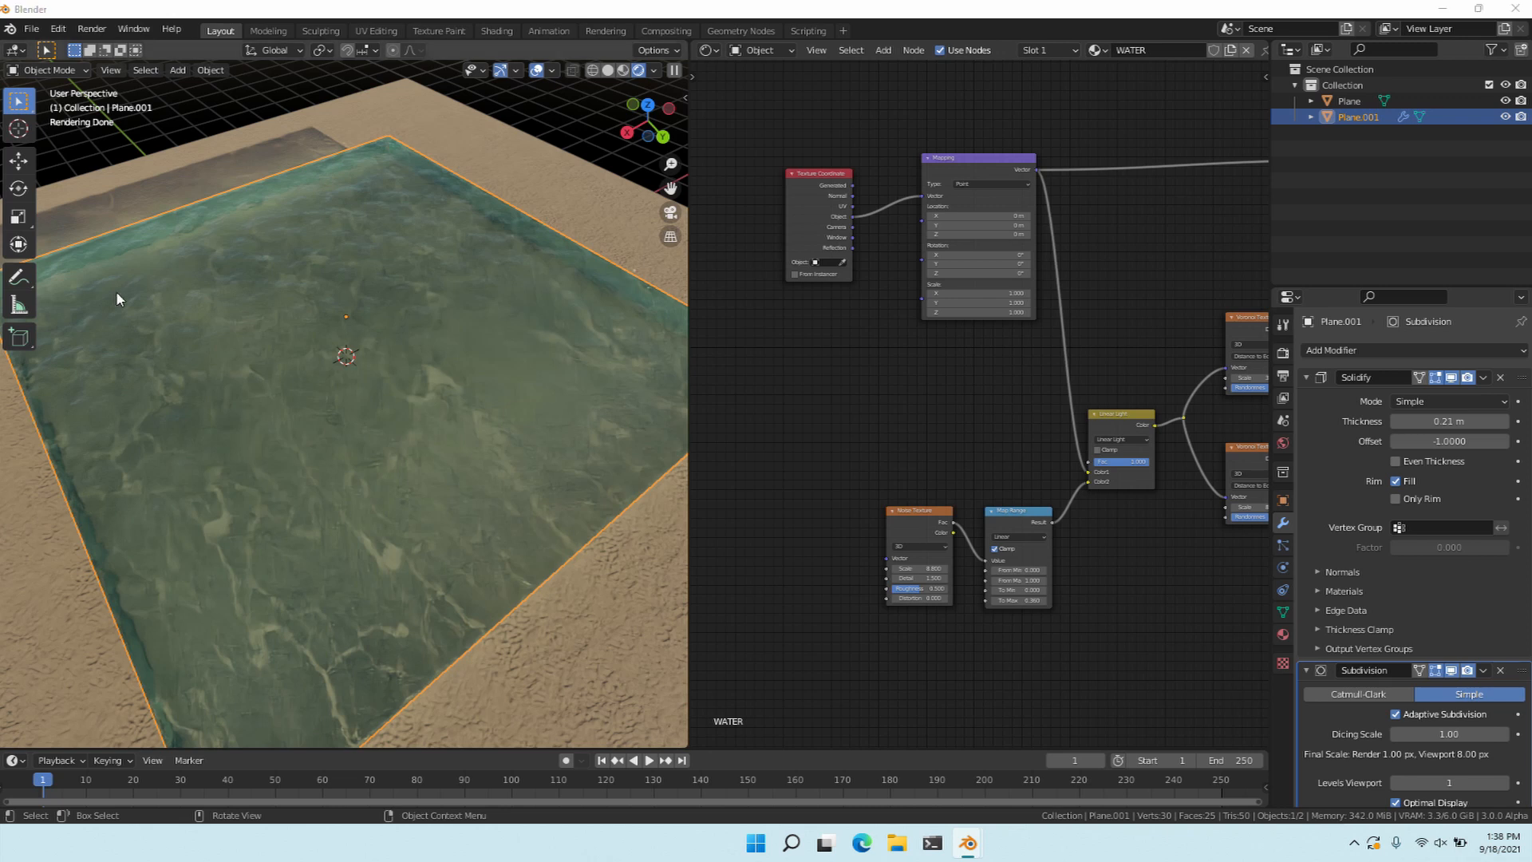
# Move the Texture Coordinate node farther from the Mapping node and insert a Separate XYZ node on the link between them.
pyautogui.moveTo(869, 399); pyautogui.dragTo(936, 430, button='middle')
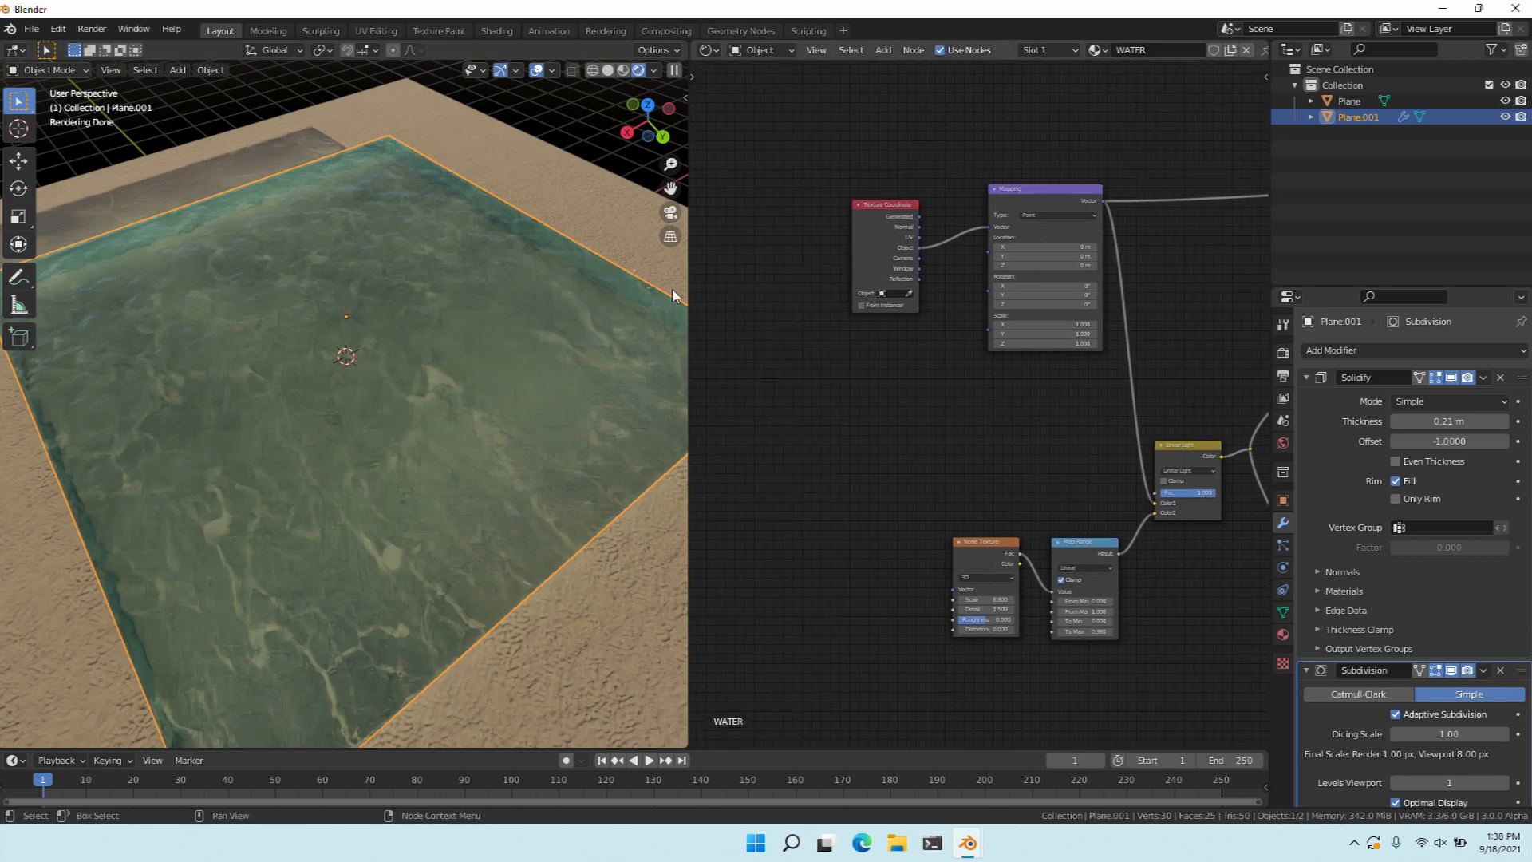
pyautogui.moveTo(882, 244); pyautogui.dragTo(870, 223)
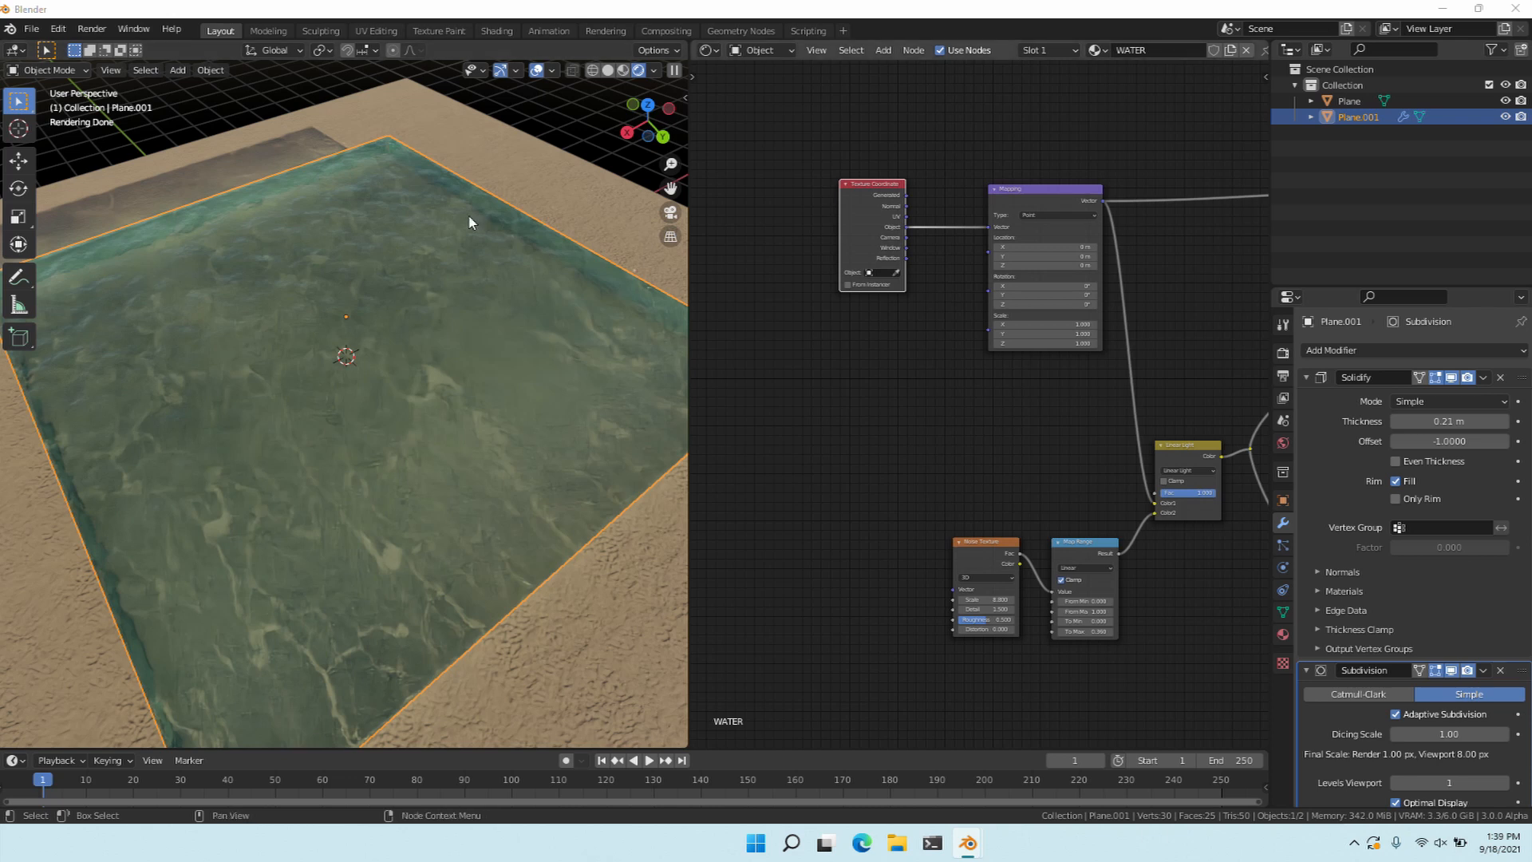
pyautogui.moveTo(871, 227); pyautogui.dragTo(803, 227)
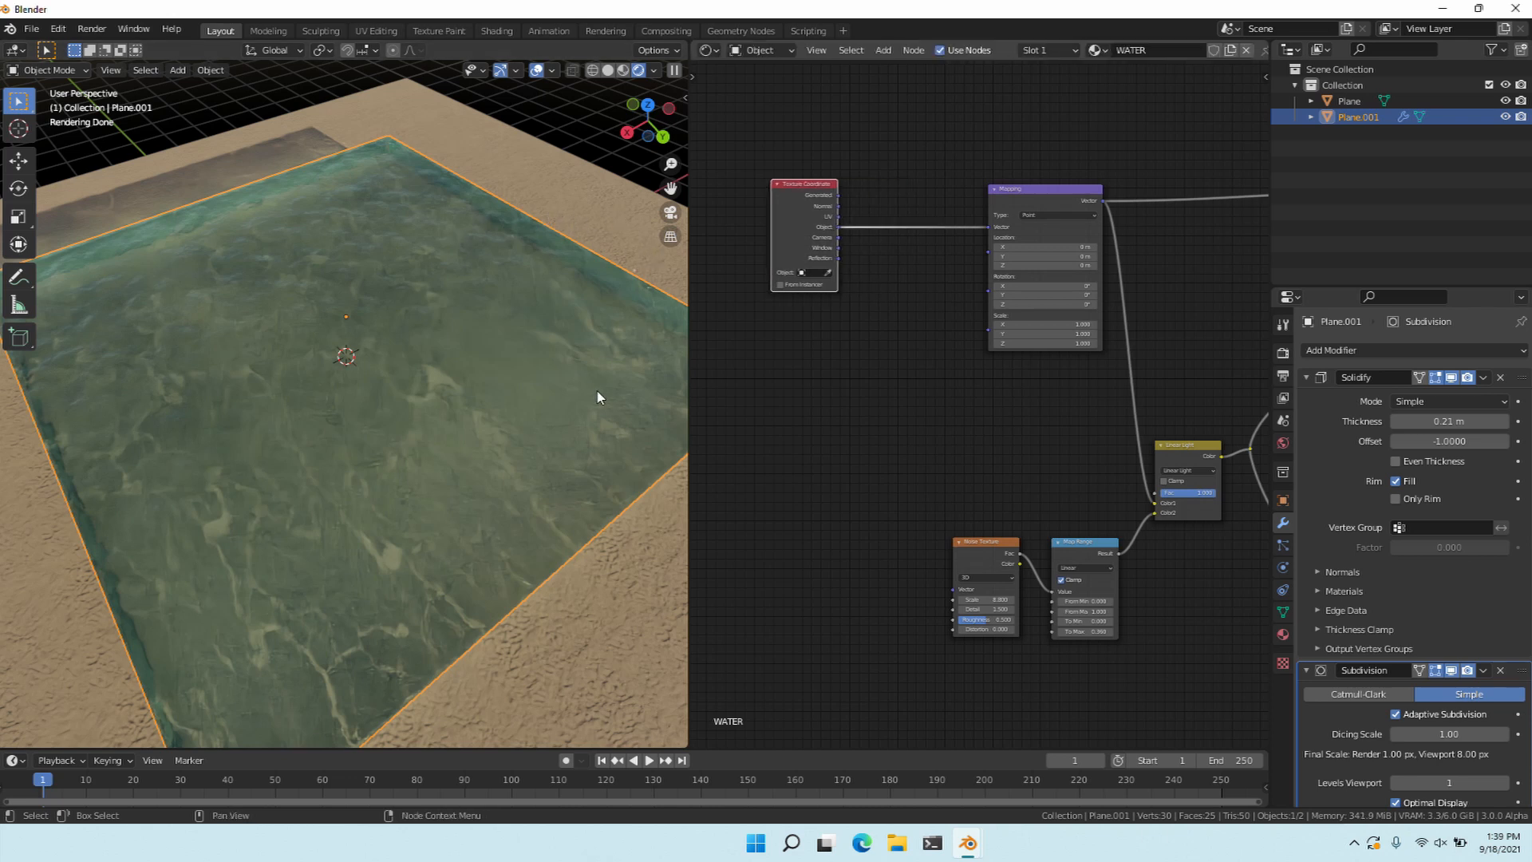
pyautogui.hotkey('shift', 'a')
pyautogui.click(866, 391)
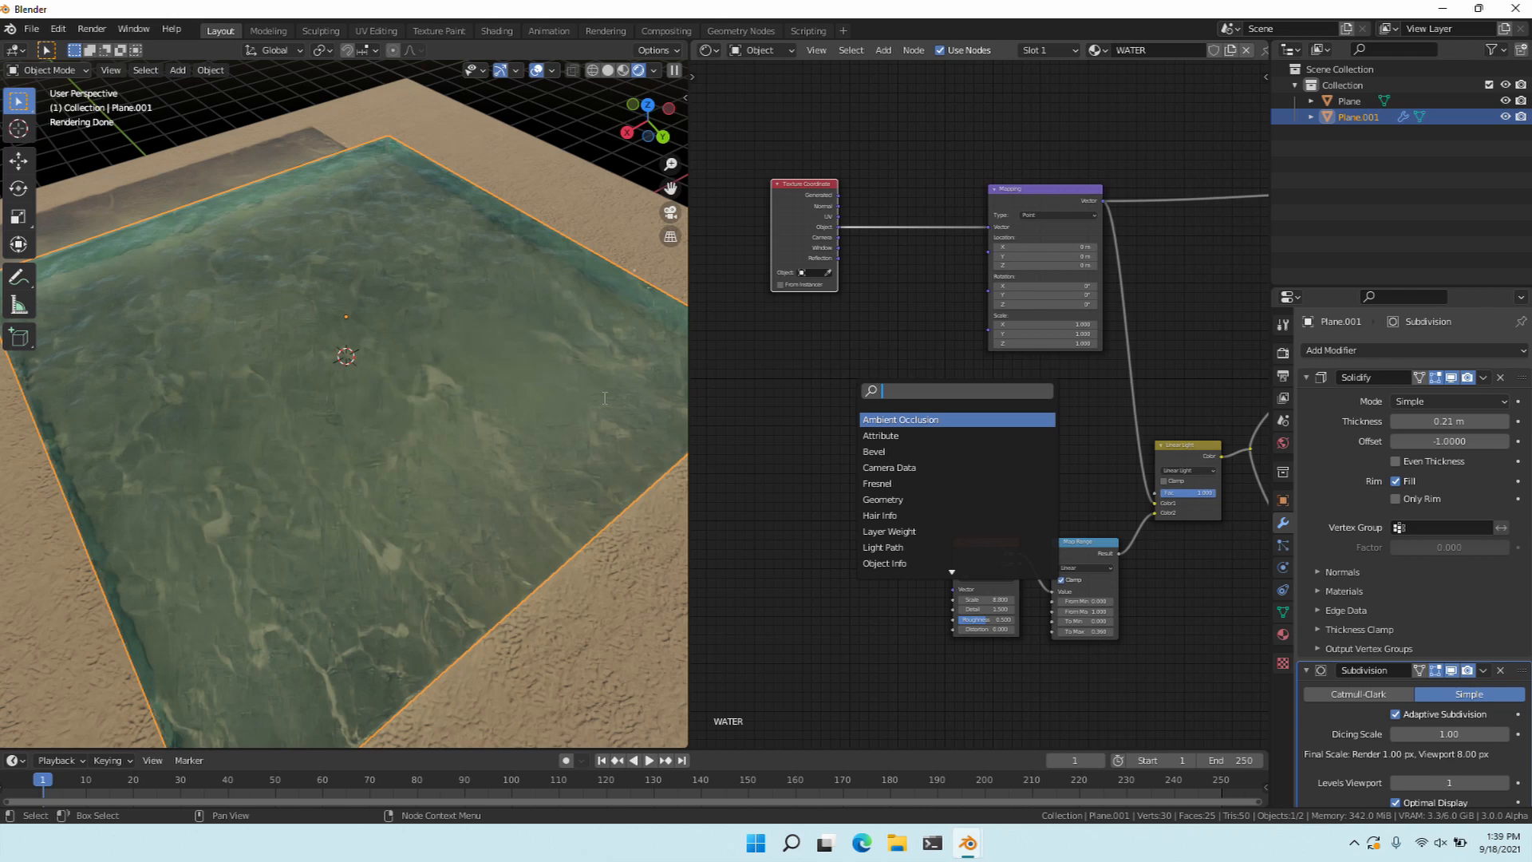
pyautogui.write('sepa')
pyautogui.click(889, 451)
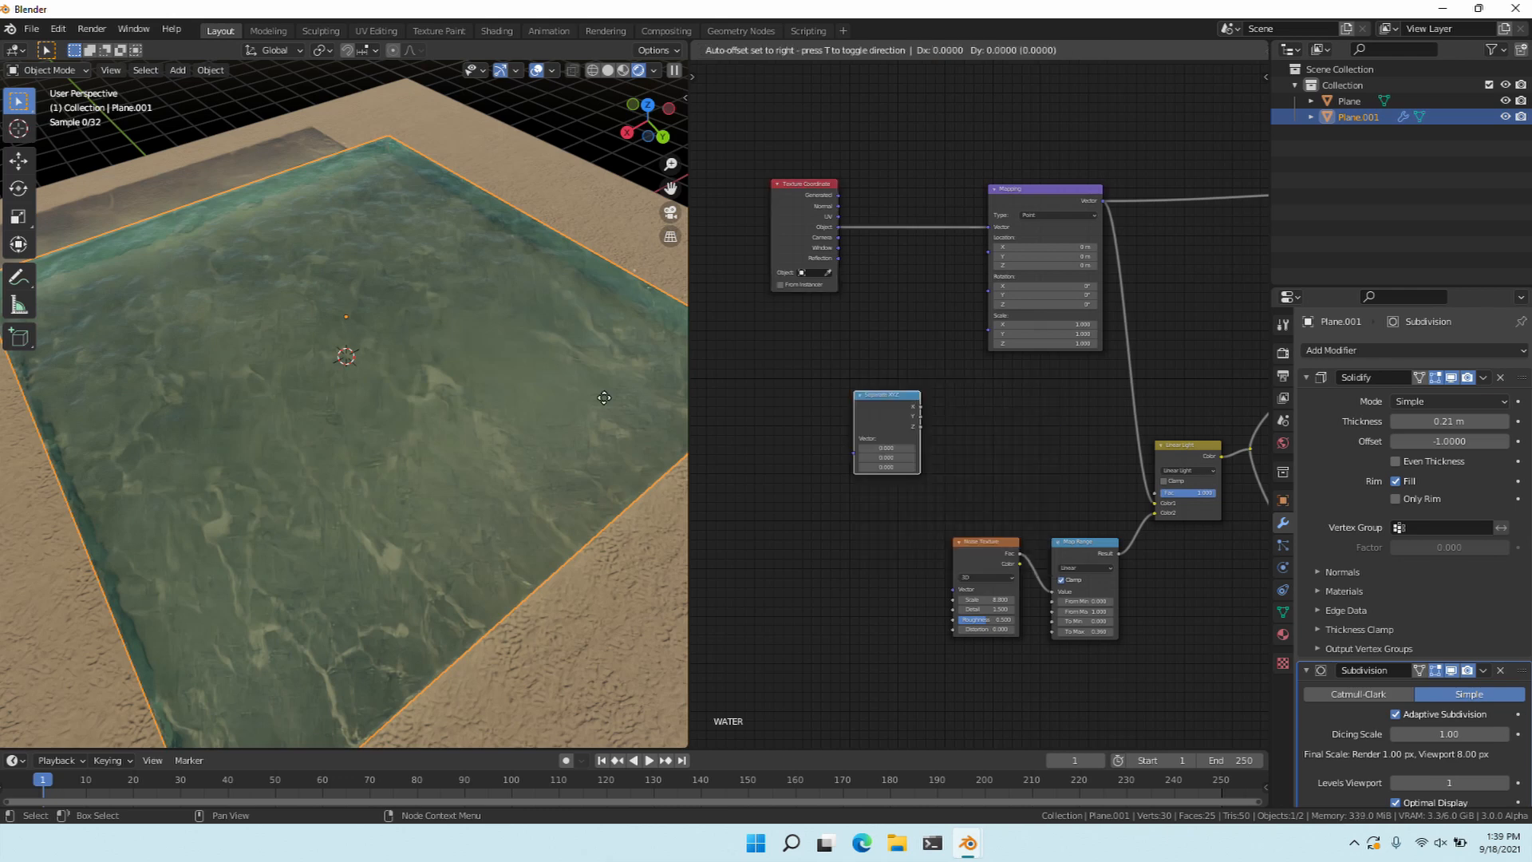
pyautogui.click(907, 219)
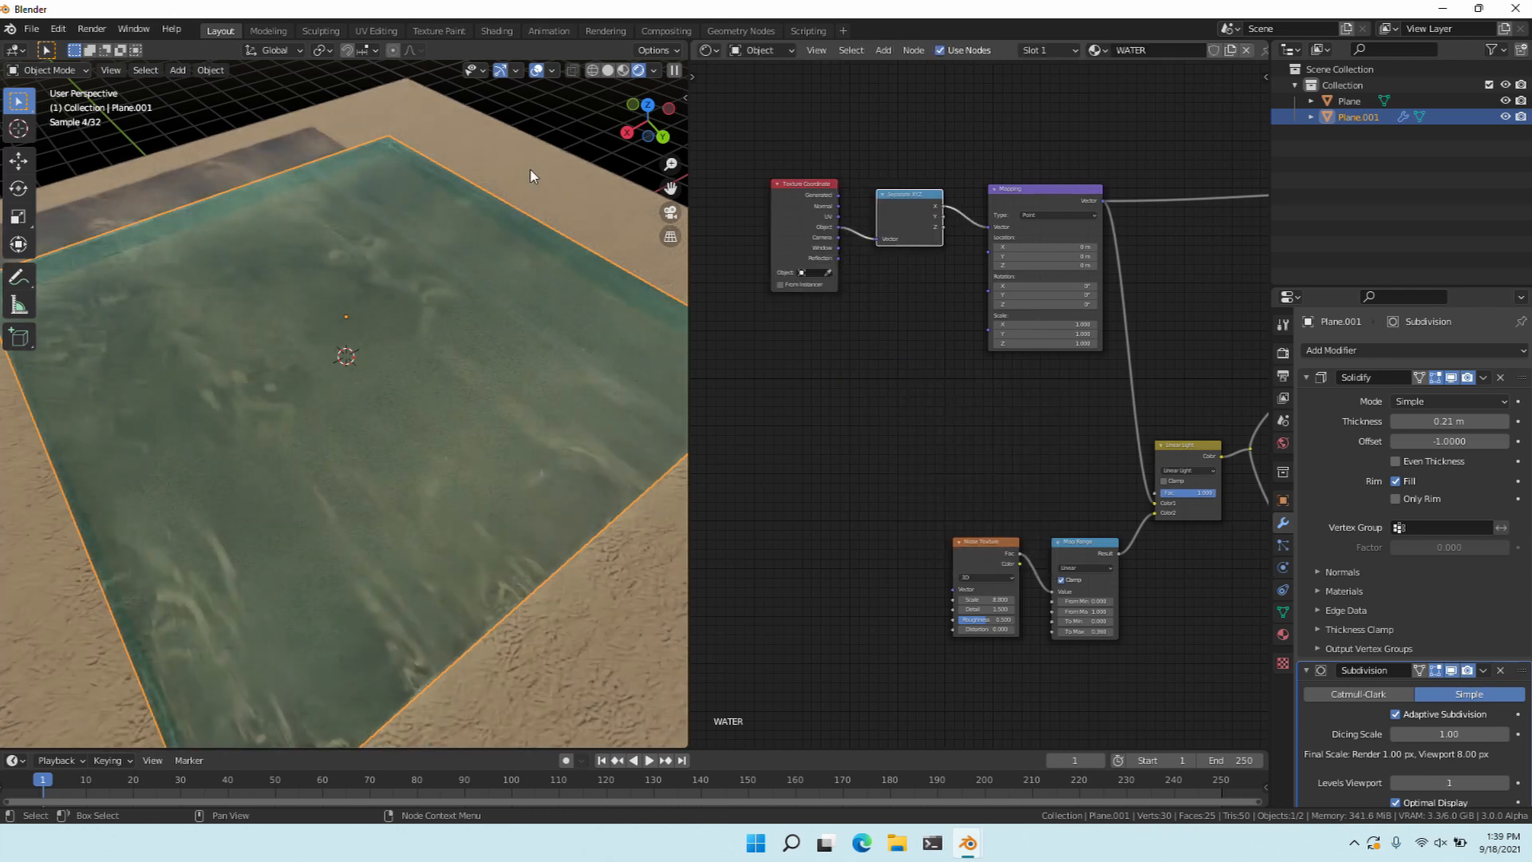
# Shift the Texture Coordinate and Separate XYZ nodes away from Mapping and insert a Combine XYZ node on the link between Separate XYZ and Mapping.
pyautogui.moveTo(784, 169); pyautogui.dragTo(798, 216)
pyautogui.click(897, 256)
pyautogui.hotkey('shift', 's')
pyautogui.click(897, 255)
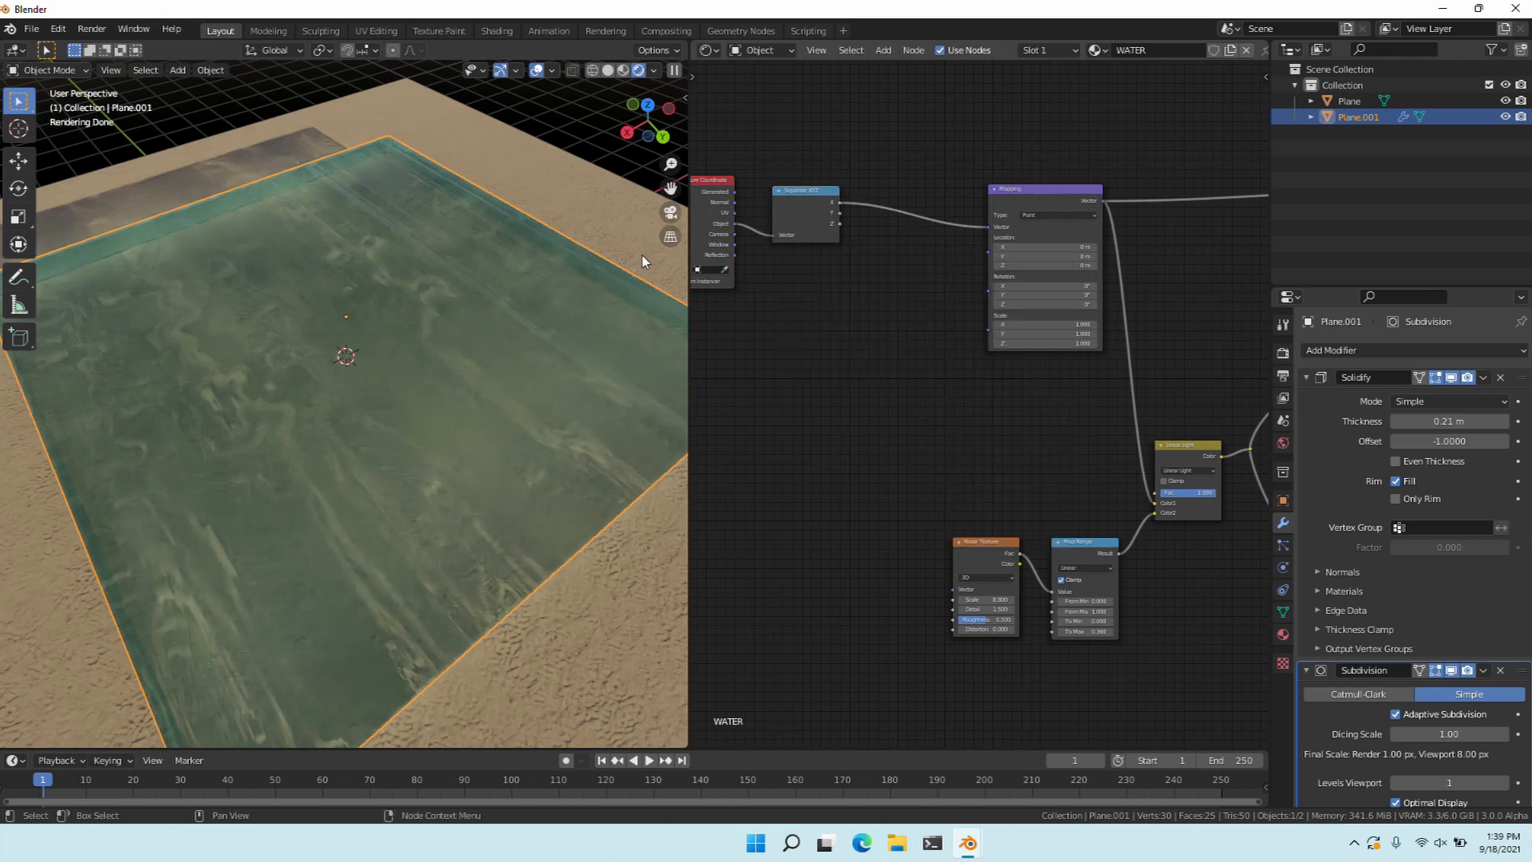
pyautogui.write('combi')
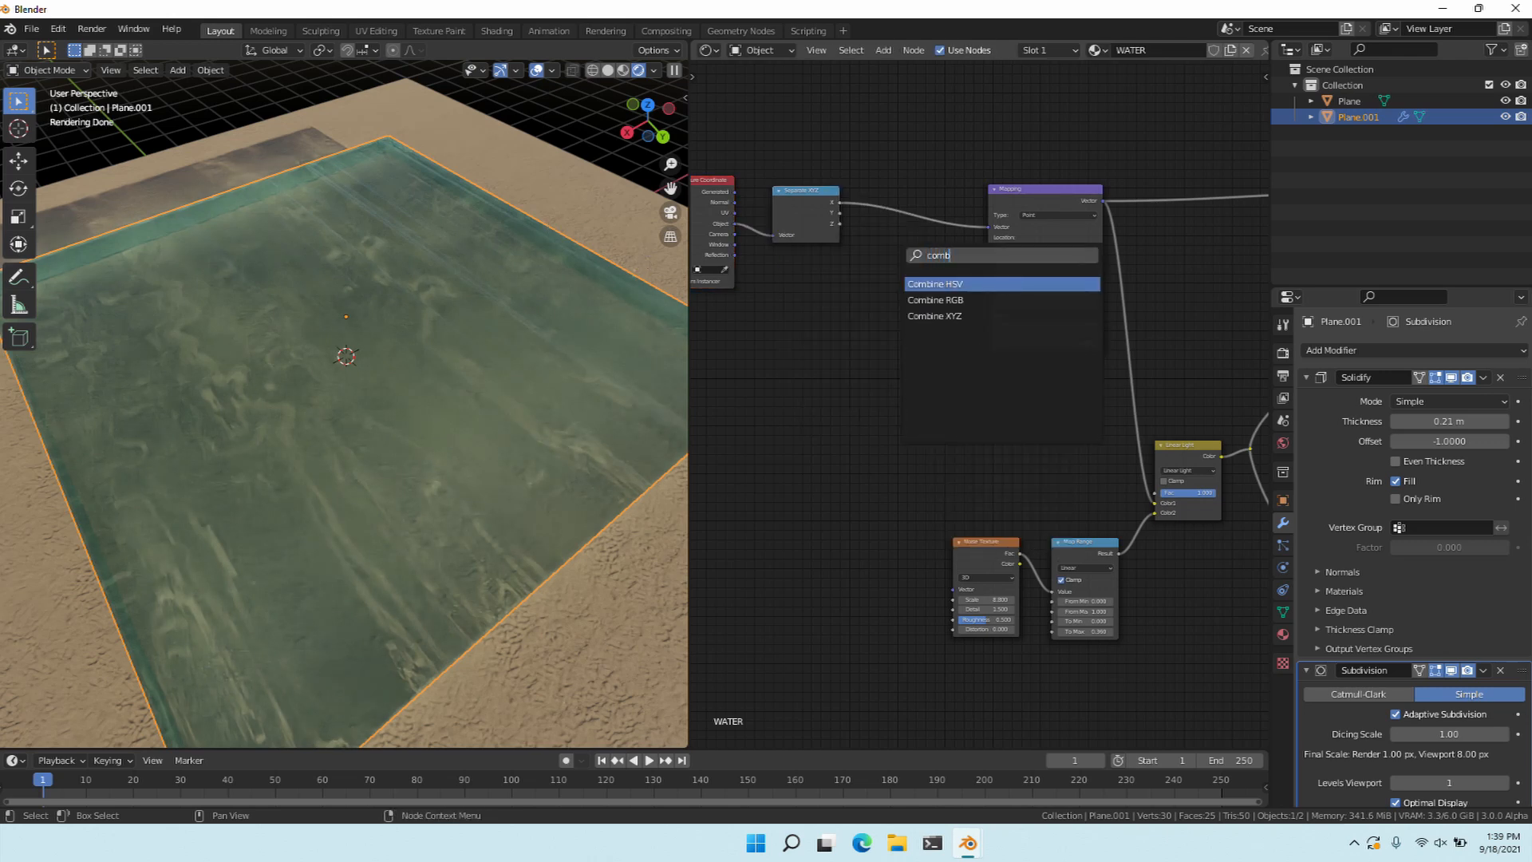
pyautogui.press('Down')
pyautogui.press('Down')
pyautogui.press('Return')
pyautogui.click(911, 213)
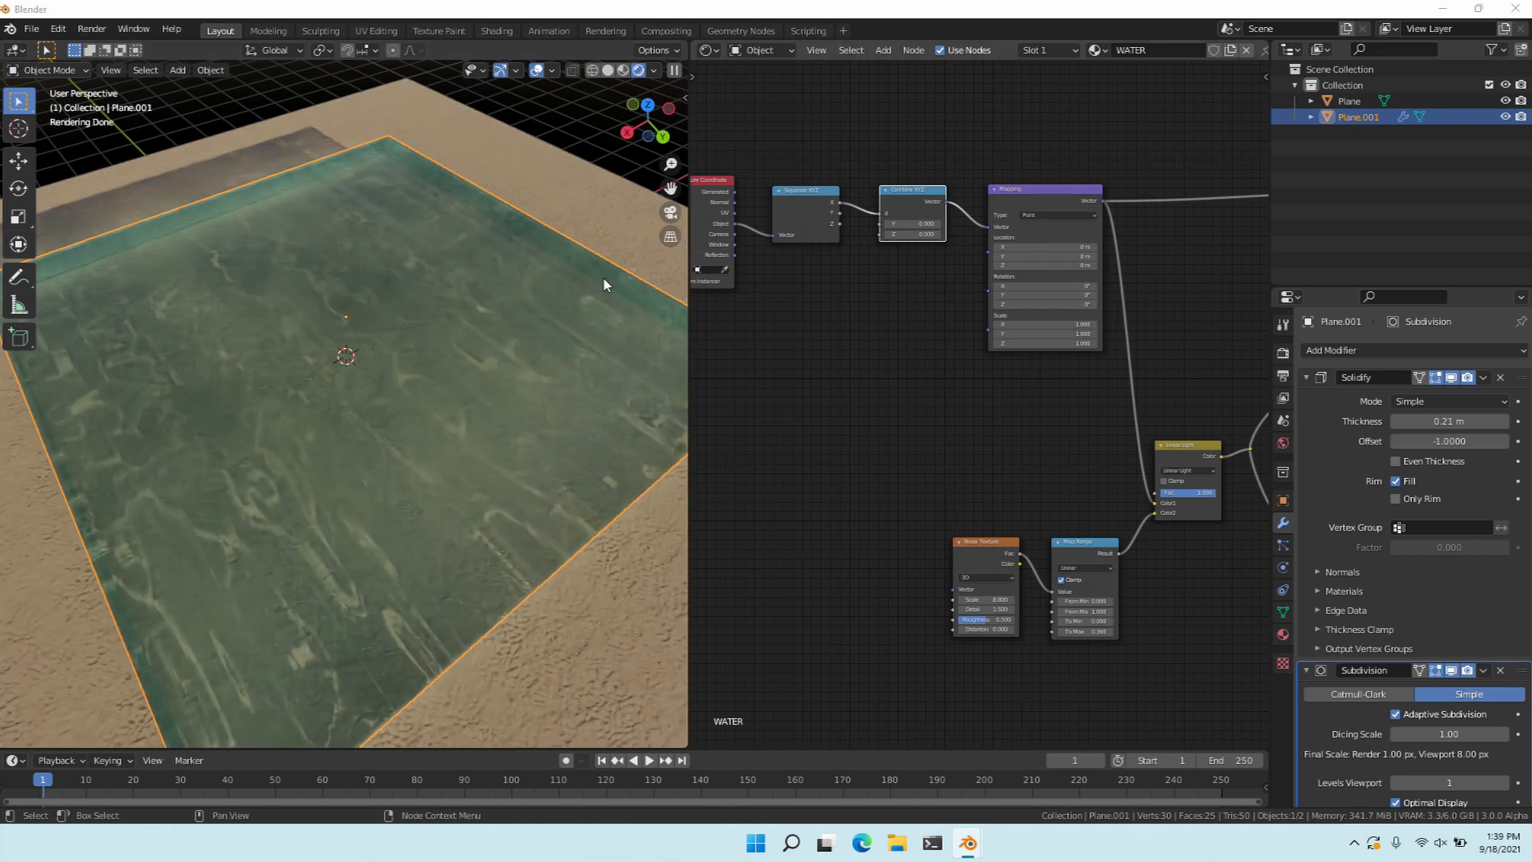
pyautogui.moveTo(912, 192); pyautogui.dragTo(912, 184)
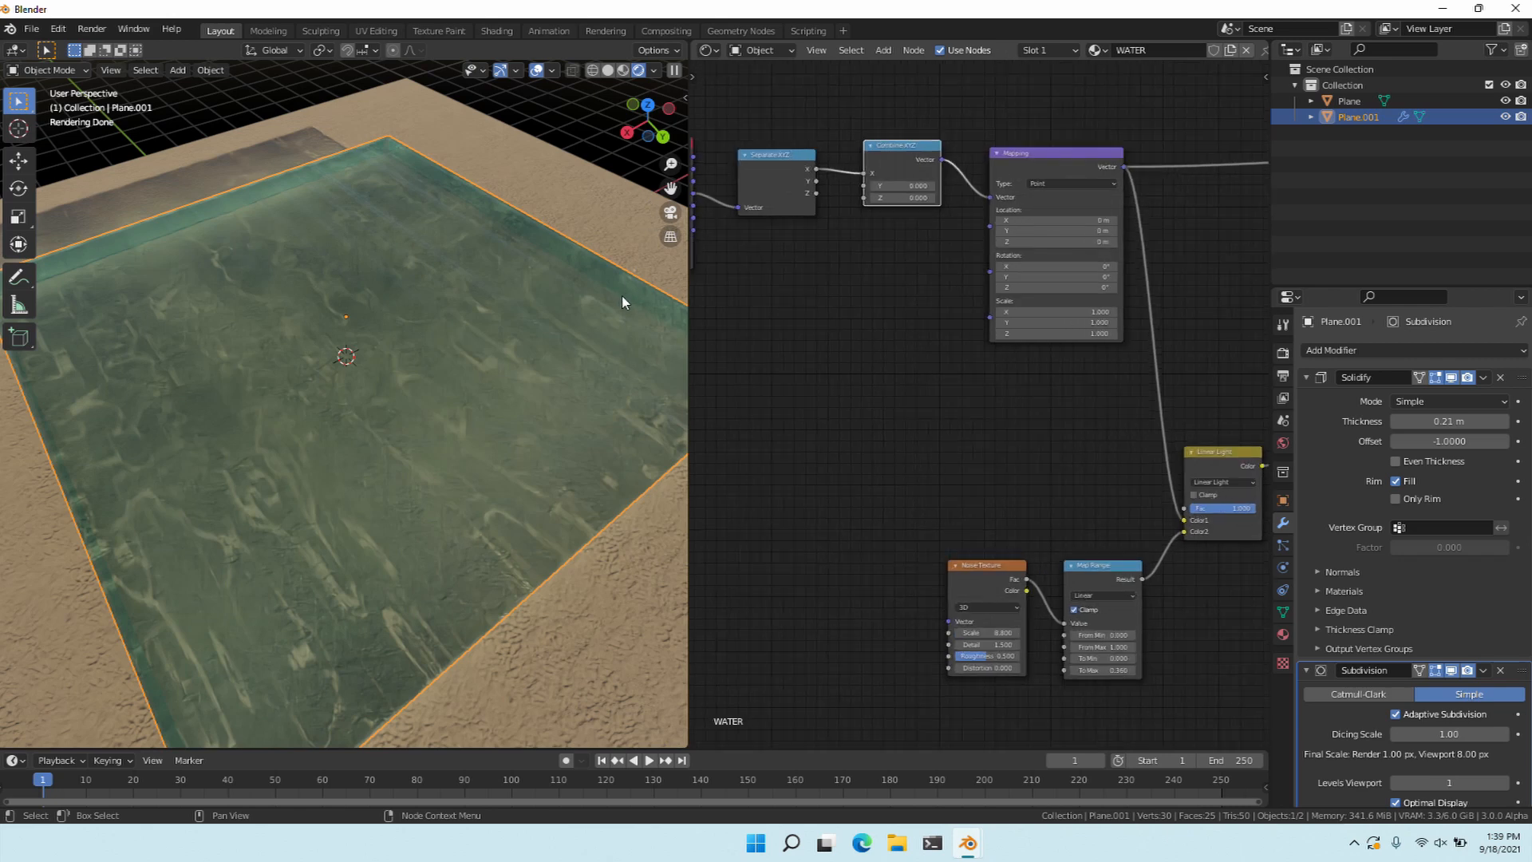
# Link Separate XYZ's Y and Z outputs to Combine XYZ's Y and Z inputs, leaving the X input unlinked, and inspect the stretched caustics.
pyautogui.moveTo(144, 443); pyautogui.dragTo(713, 300, button='middle')
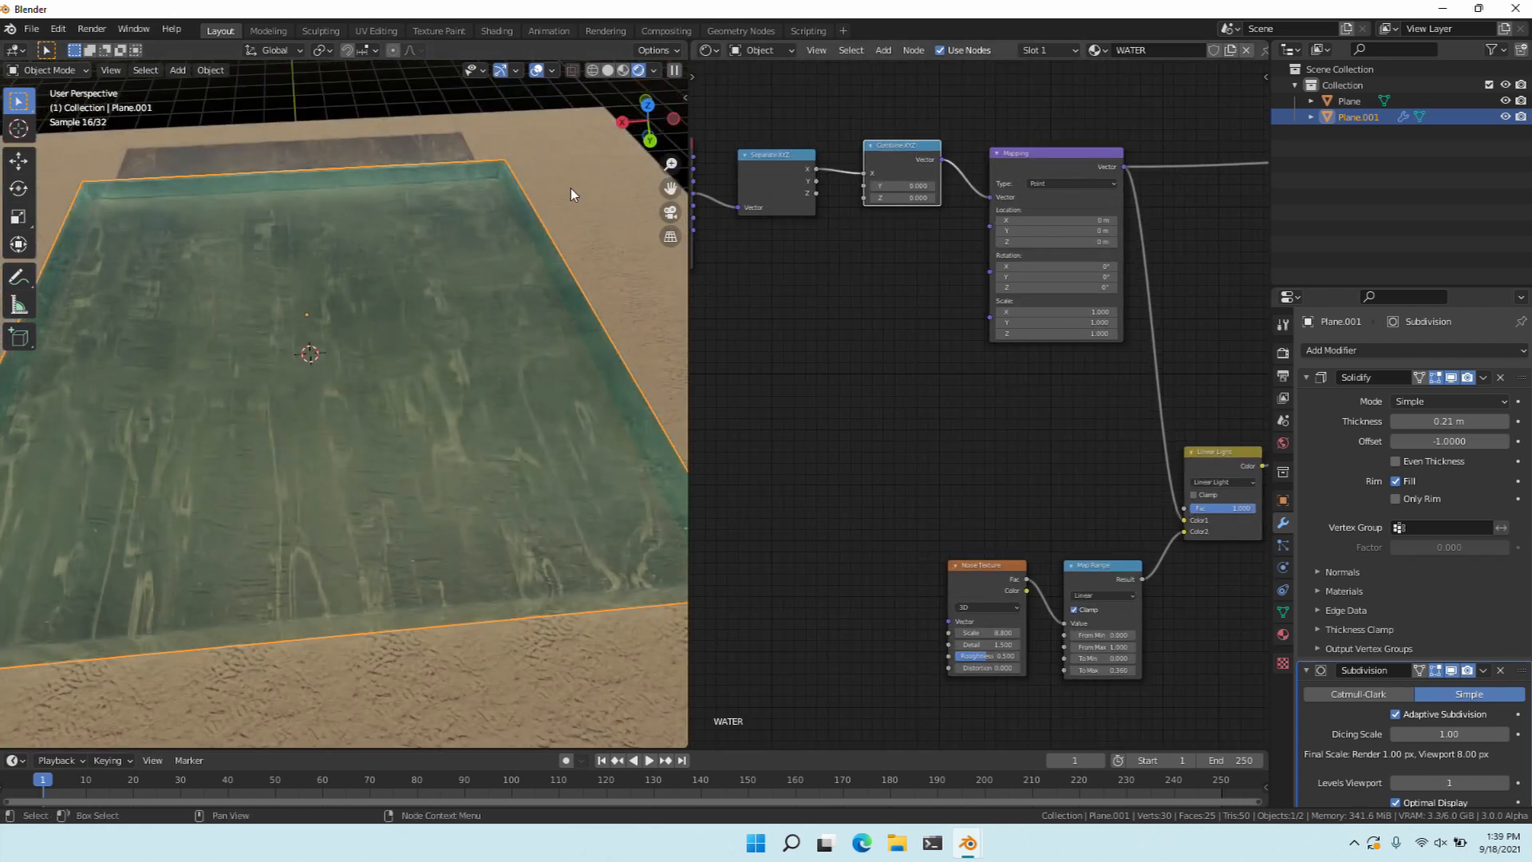
pyautogui.moveTo(816, 181)
pyautogui.mouseDown()
pyautogui.moveTo(864, 186)
pyautogui.moveTo(864, 228)
pyautogui.mouseUp()
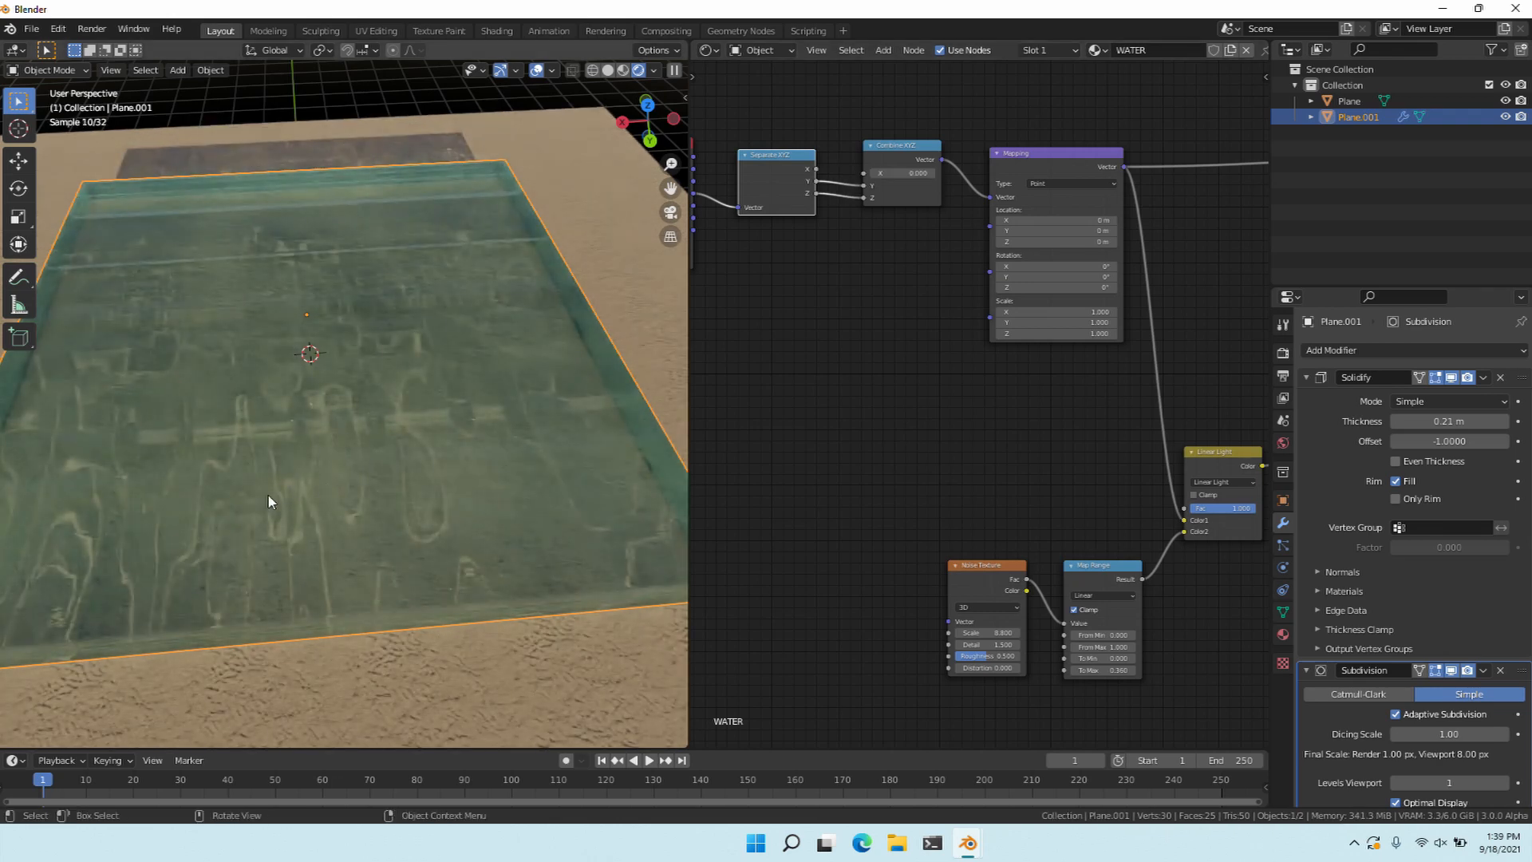
pyautogui.moveTo(135, 494); pyautogui.dragTo(160, 485, button='middle')
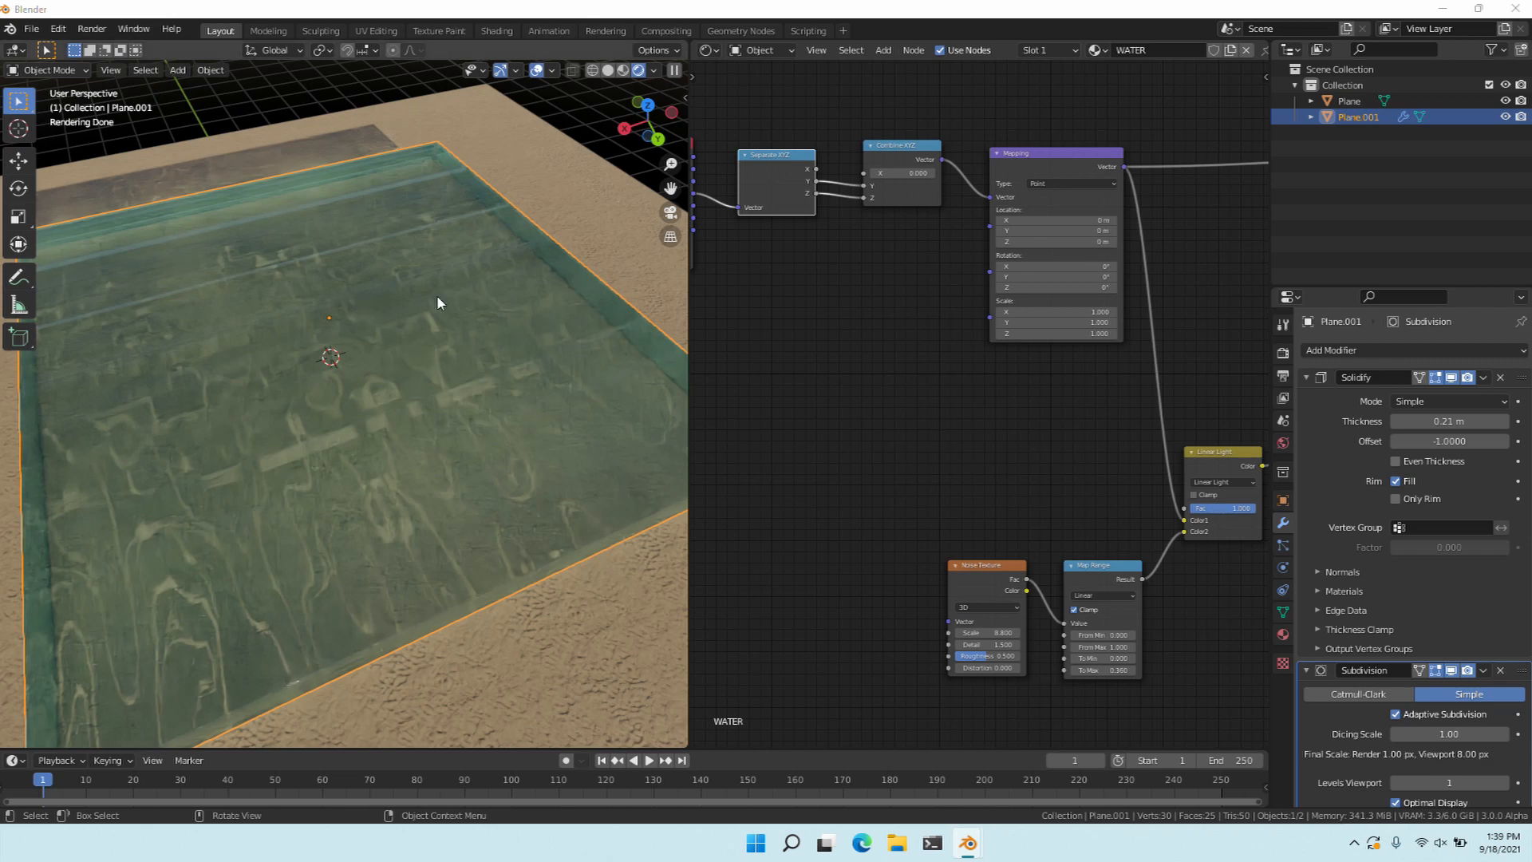
# Move the Texture Coordinate and Separate XYZ nodes away from the Combine XYZ node to widen the gap.
pyautogui.moveTo(647, 307); pyautogui.dragTo(779, 339, button='middle')
pyautogui.moveTo(770, 152); pyautogui.dragTo(946, 277)
pyautogui.press('g')
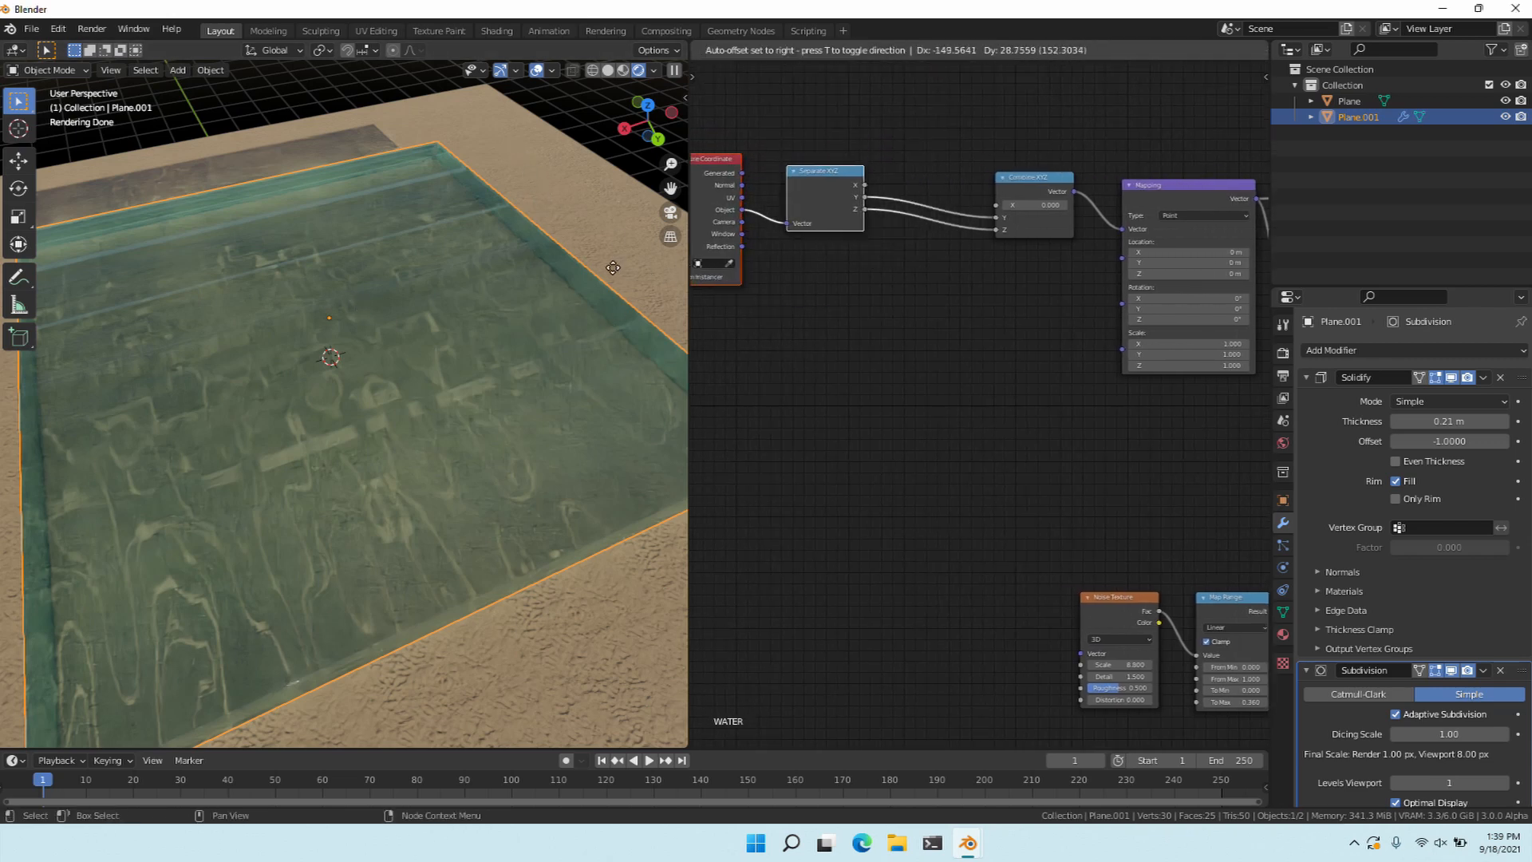
pyautogui.click(864, 261)
pyautogui.hotkey('shift', 'a')
pyautogui.click(924, 344)
pyautogui.write('add')
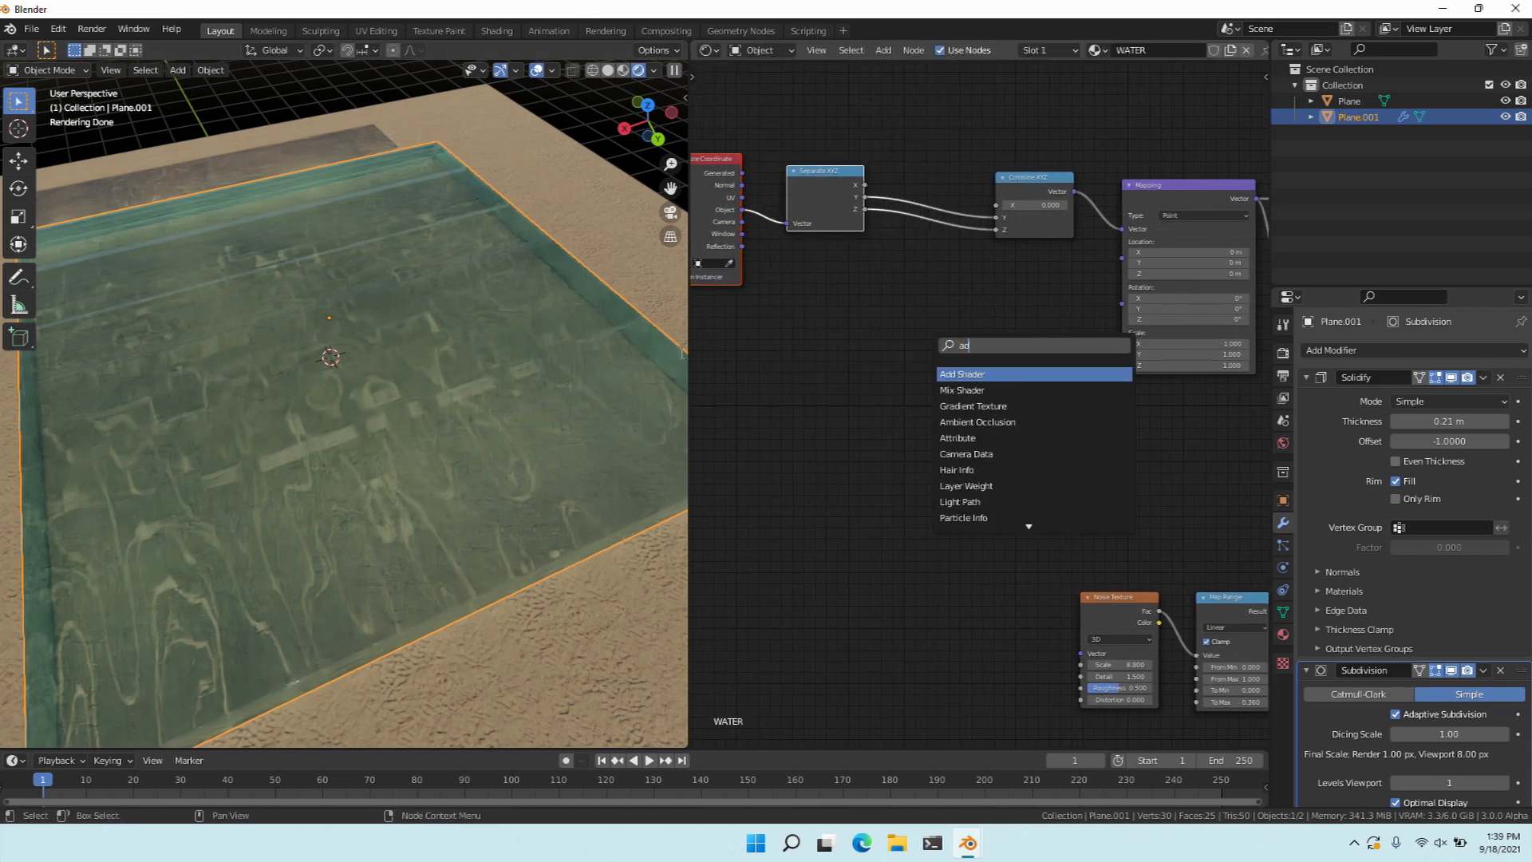
pyautogui.press('Return')
pyautogui.press('Escape')
# Add a Math node set to Add, feeding its first Value from Separate XYZ's X and linking its result to Combine XYZ's X.
pyautogui.hotkey('shift', 'a')
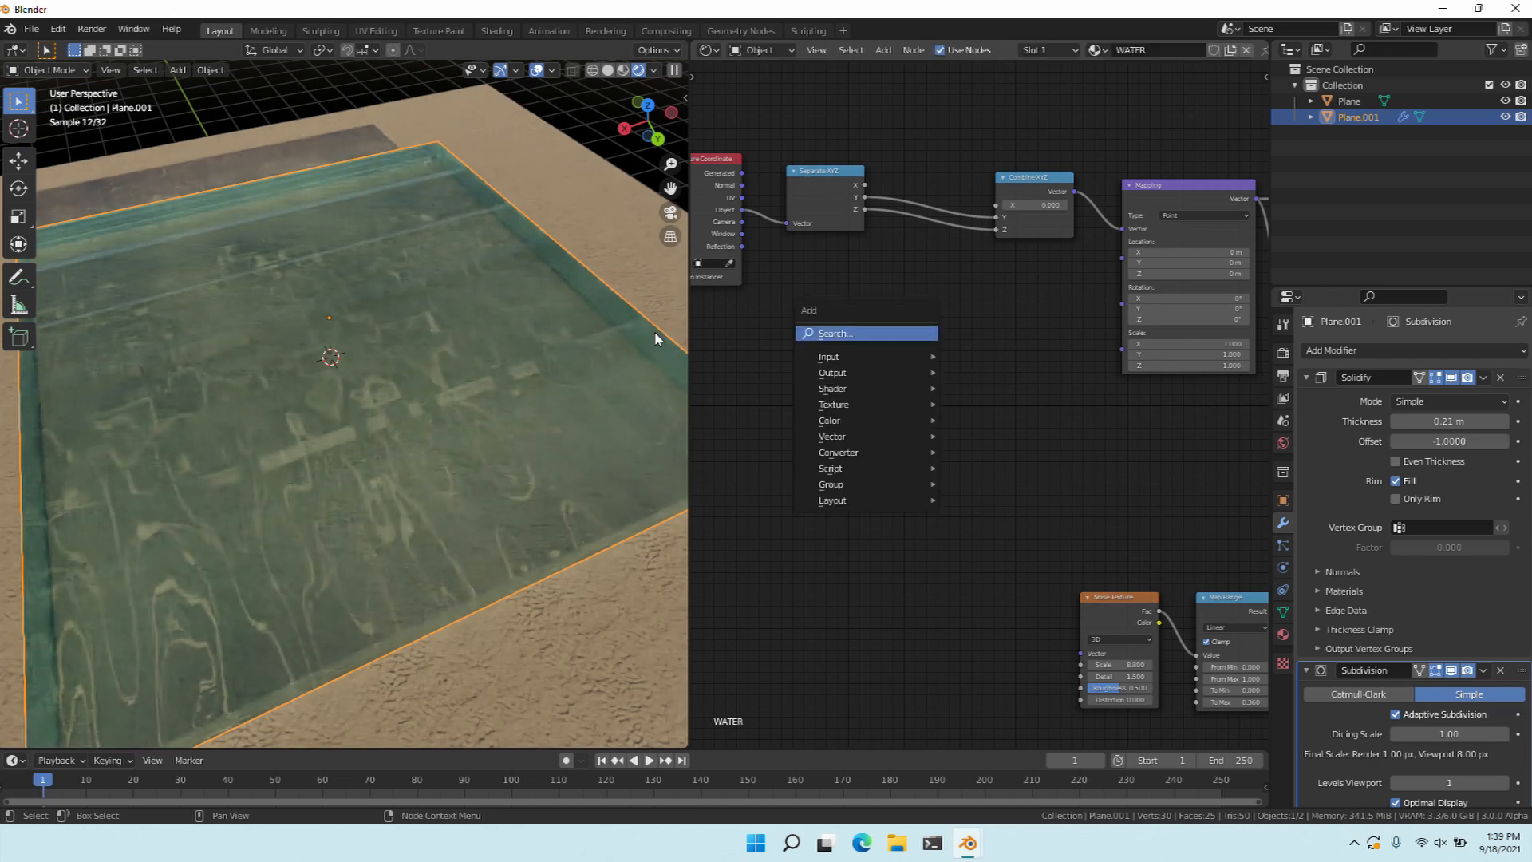
pyautogui.write('smat')
pyautogui.press('Return')
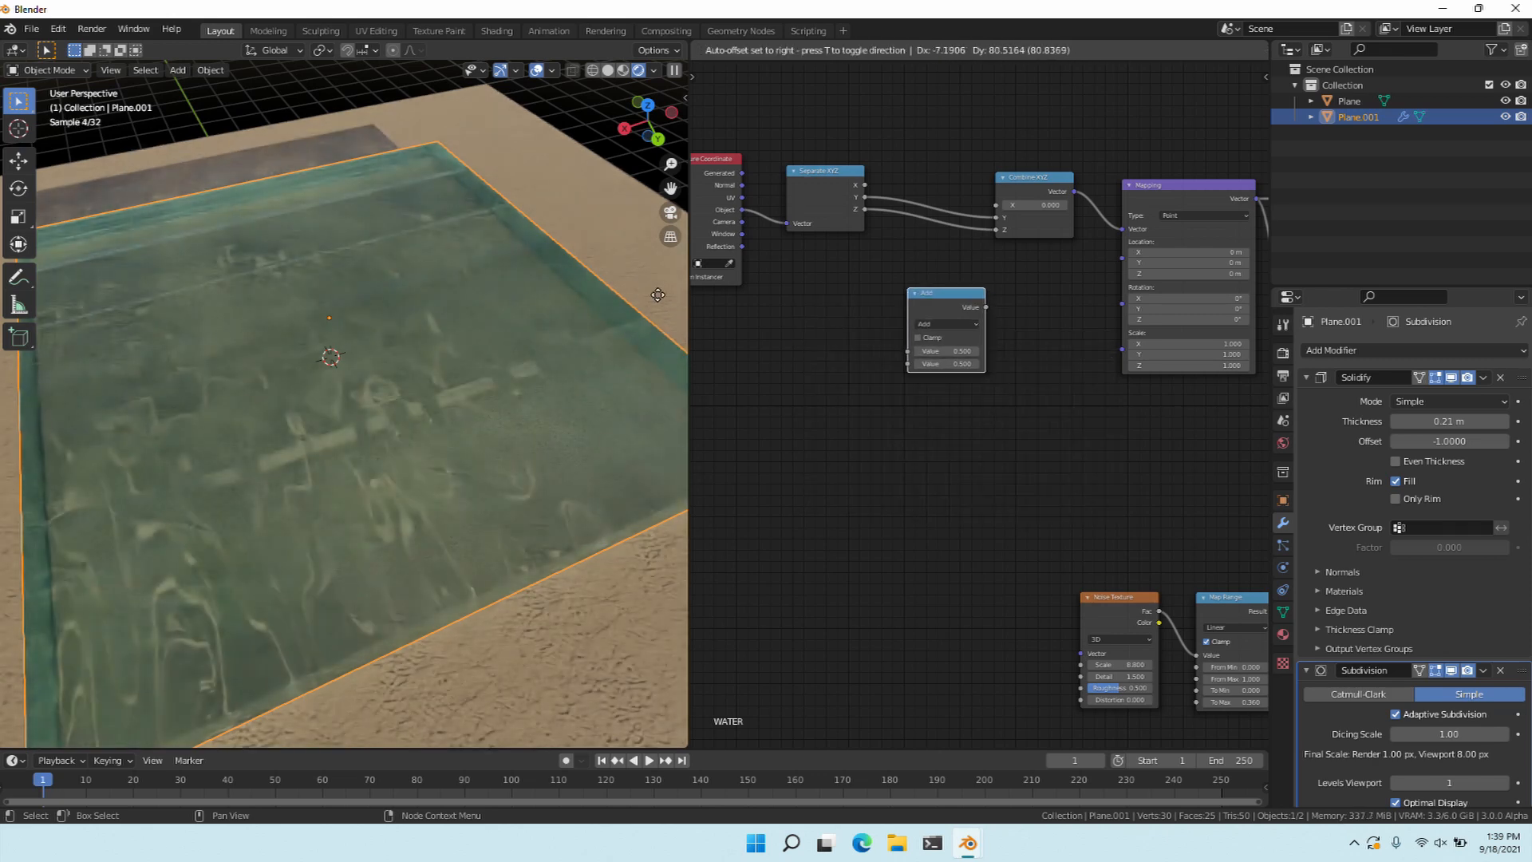
pyautogui.click(647, 293)
pyautogui.moveTo(606, 185); pyautogui.dragTo(643, 350)
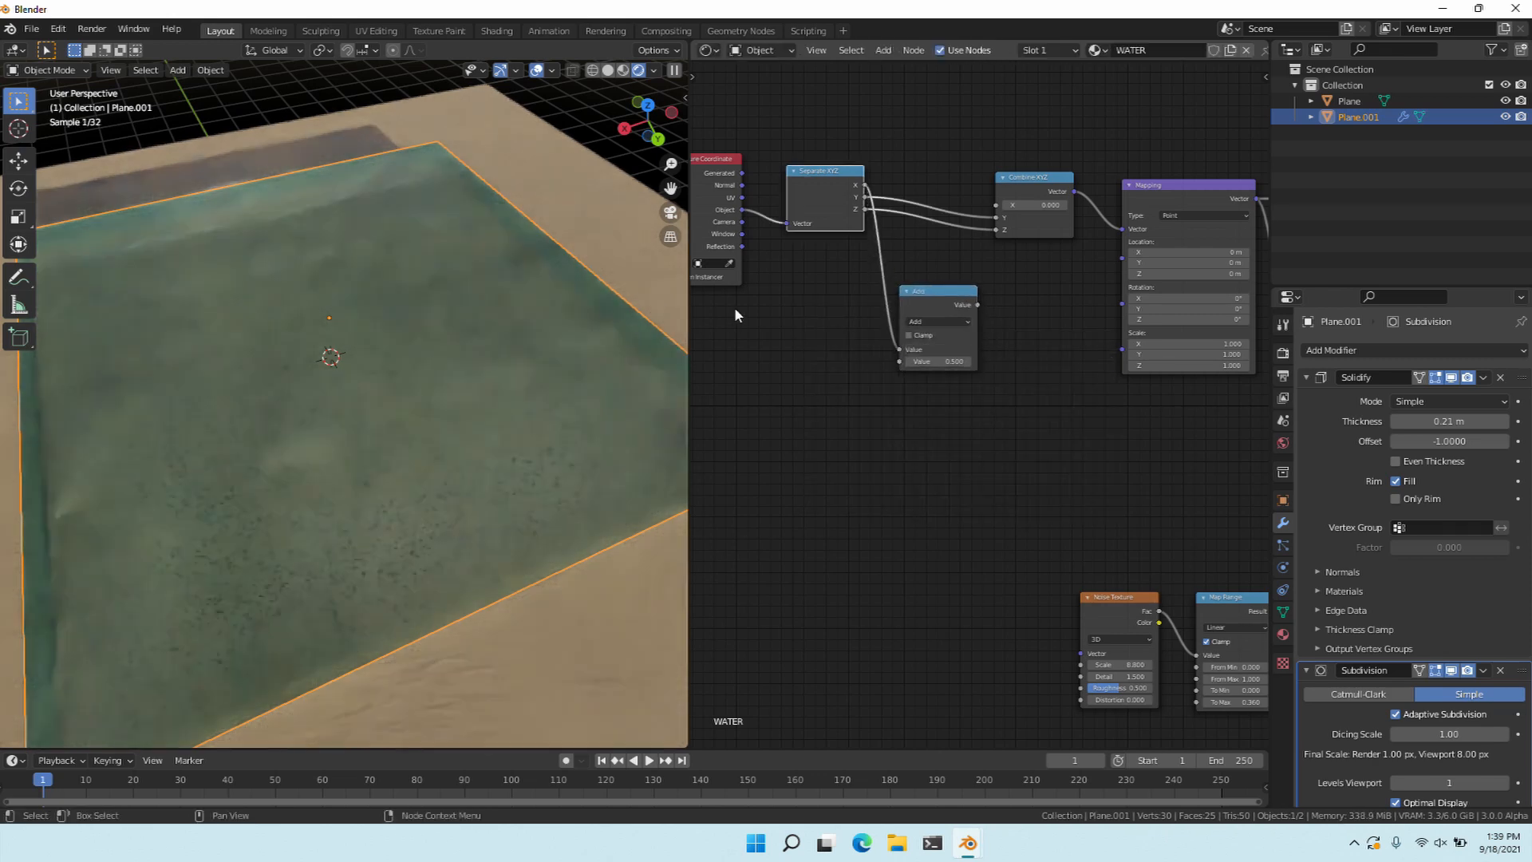
pyautogui.moveTo(734, 307); pyautogui.dragTo(750, 209)
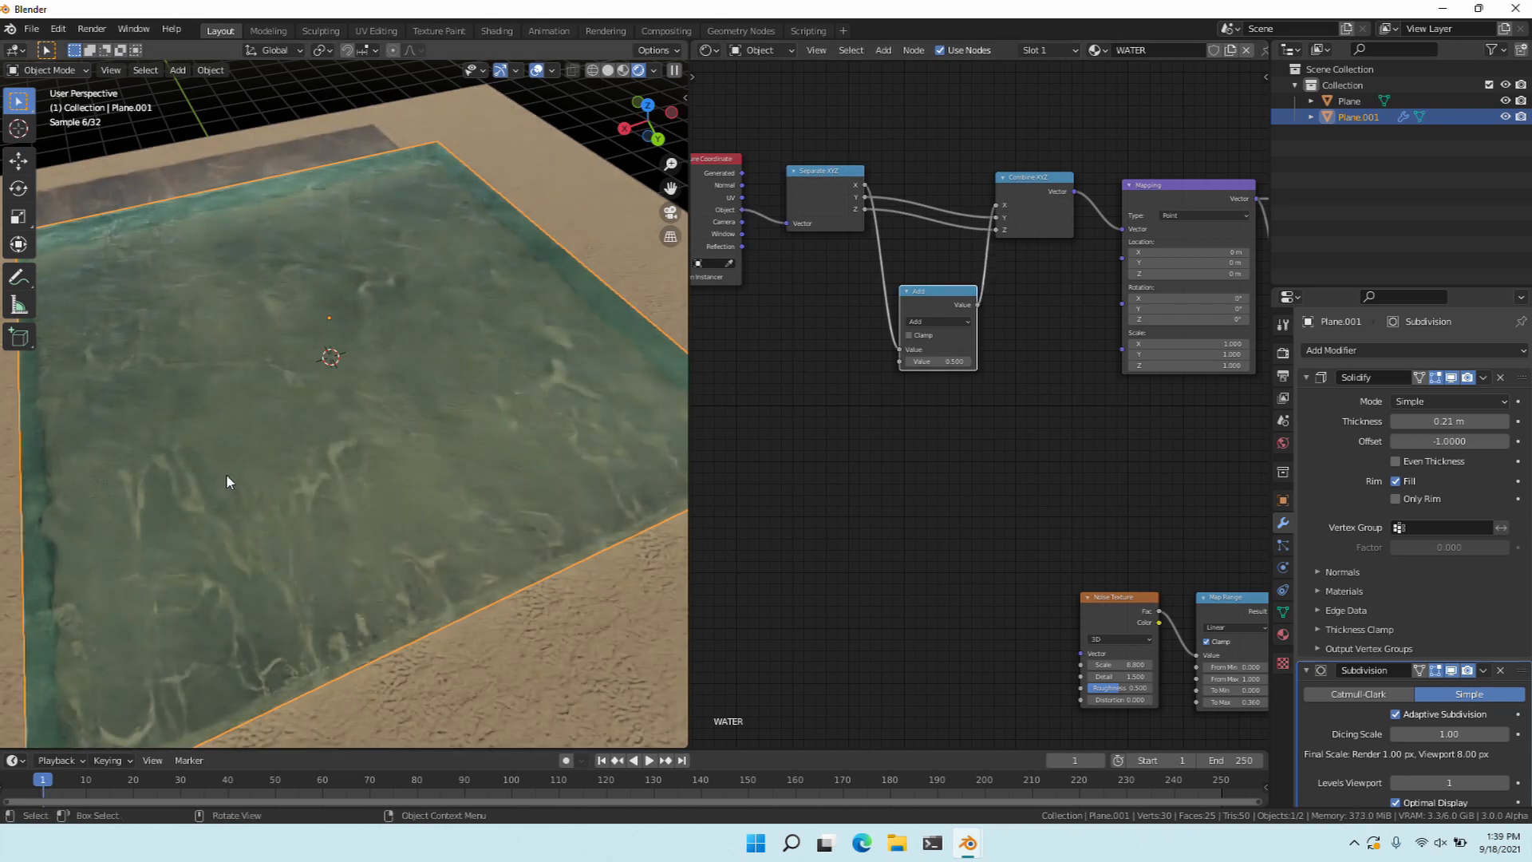
# Try varying the Add node's second Value to see how it shifts the caustics along the X axis.
pyautogui.moveTo(227, 481); pyautogui.dragTo(502, 424, button='middle')
pyautogui.moveTo(938, 361); pyautogui.dragTo(975, 362)
pyautogui.moveTo(938, 362); pyautogui.dragTo(702, 362)
pyautogui.rightClick(938, 361)
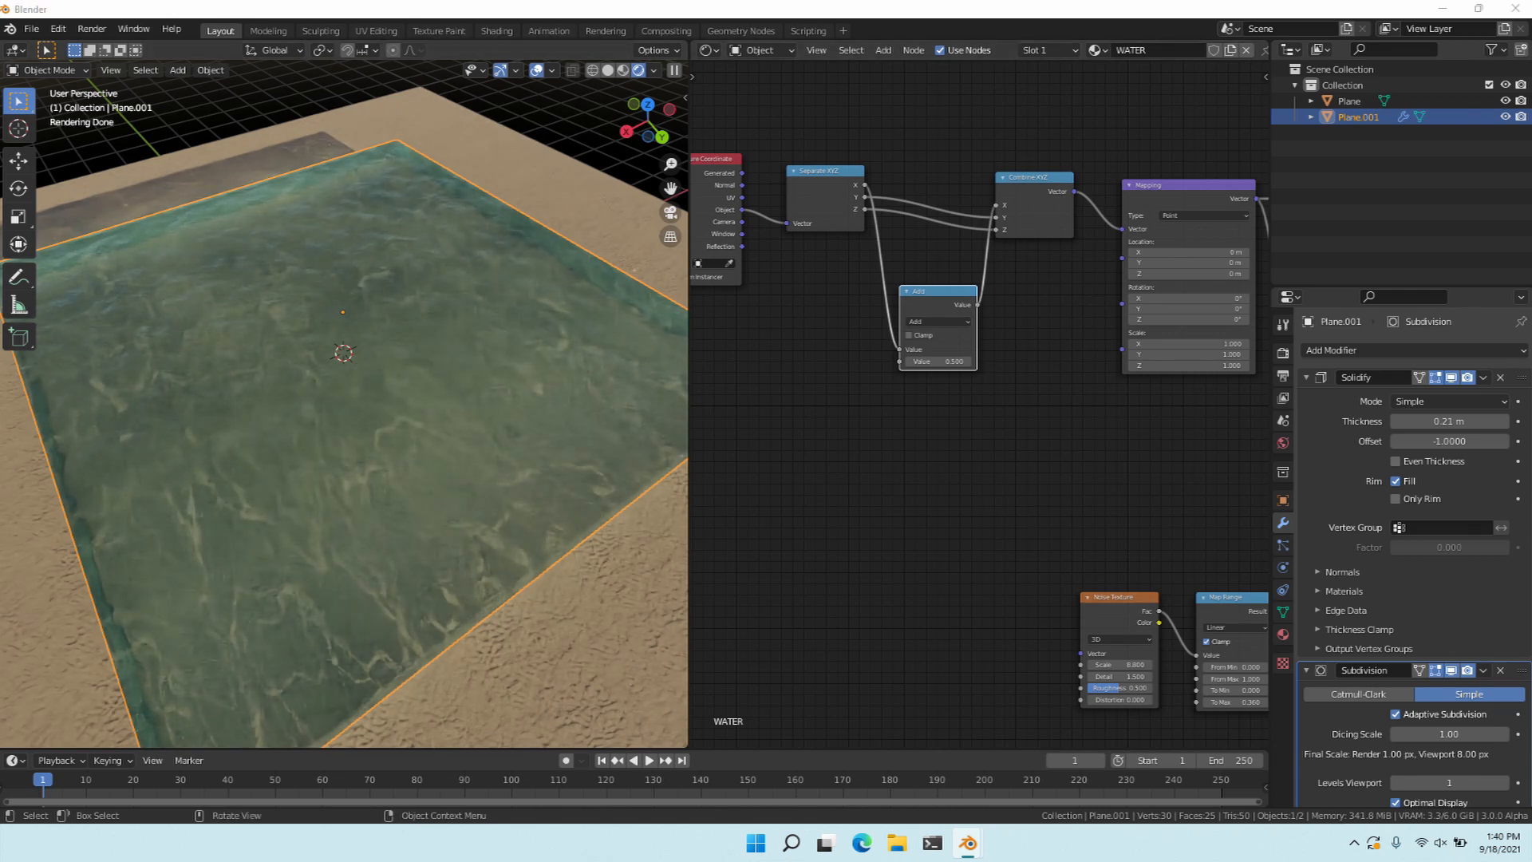
# Add a Musgrave Texture node below the Texture Coordinate node and place a duplicate of it directly underneath.
pyautogui.moveTo(750, 499); pyautogui.dragTo(875, 483, button='middle')
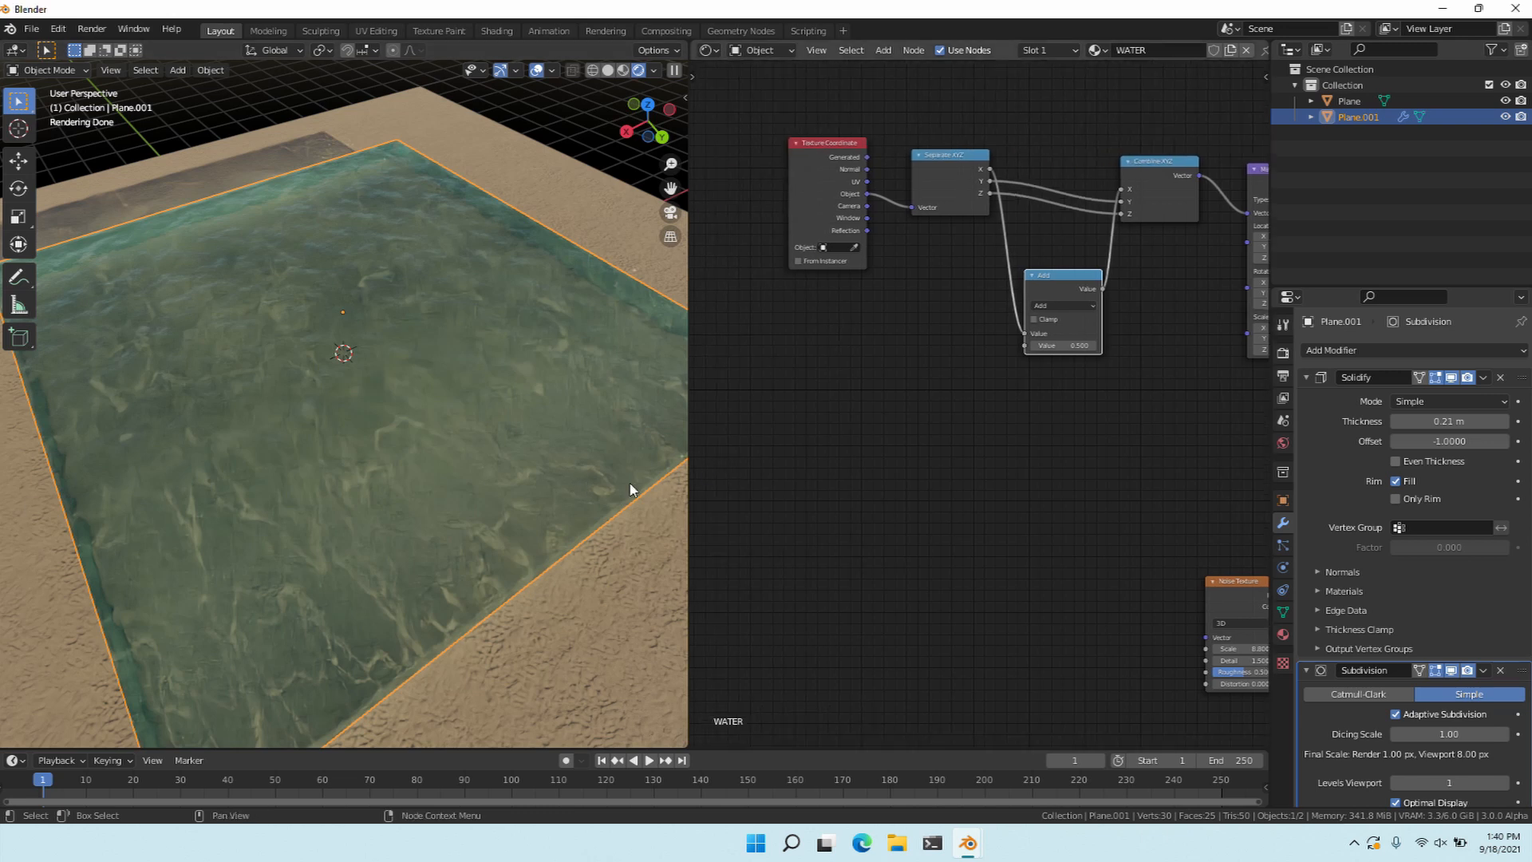
pyautogui.moveTo(703, 527); pyautogui.dragTo(805, 537, button='middle')
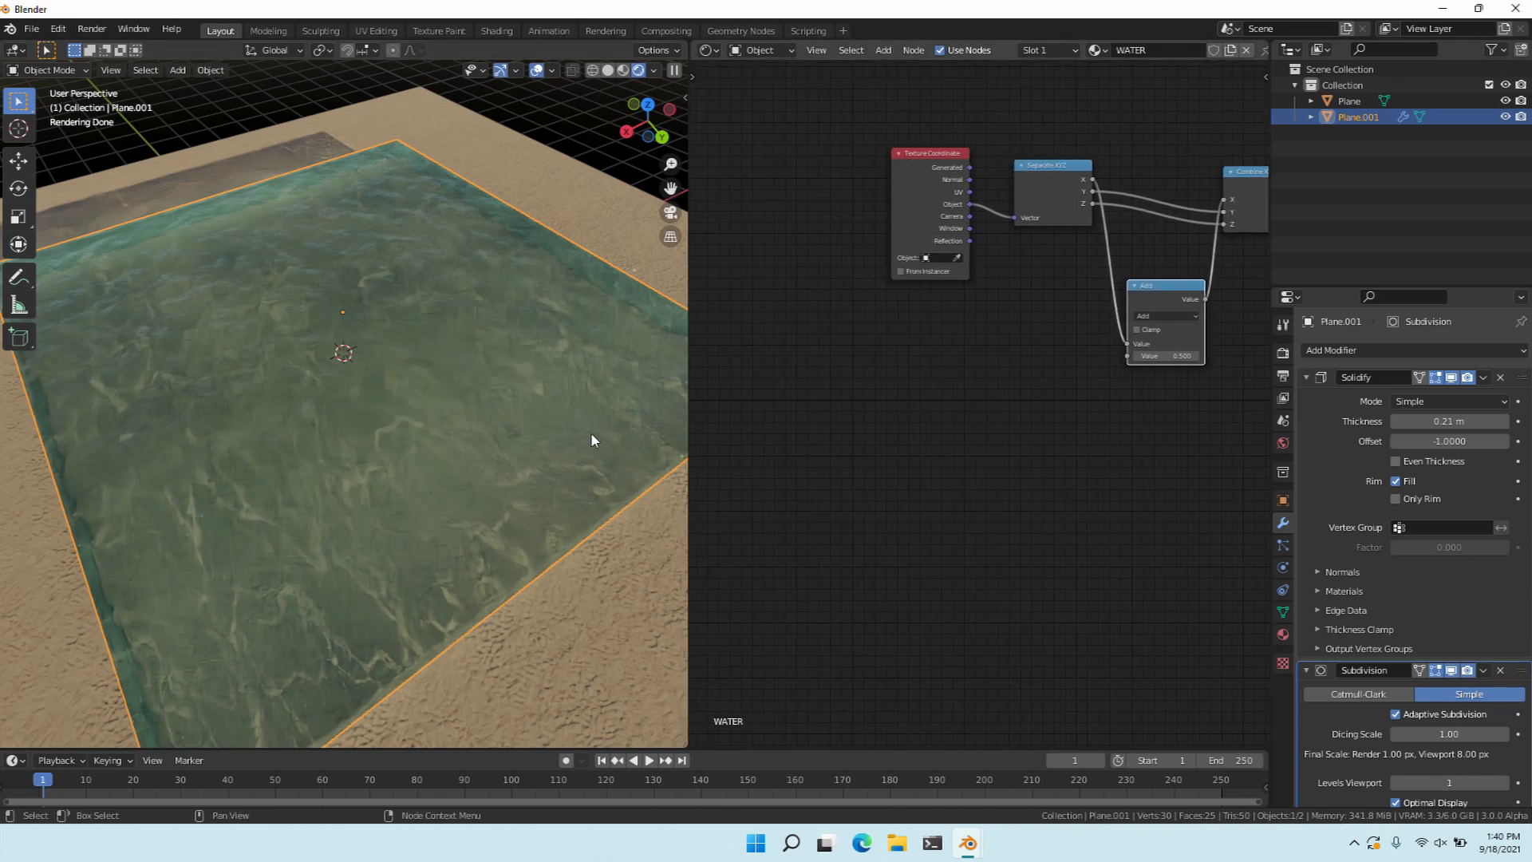
pyautogui.click(895, 359)
pyautogui.hotkey('shift', 'a')
pyautogui.click(895, 359)
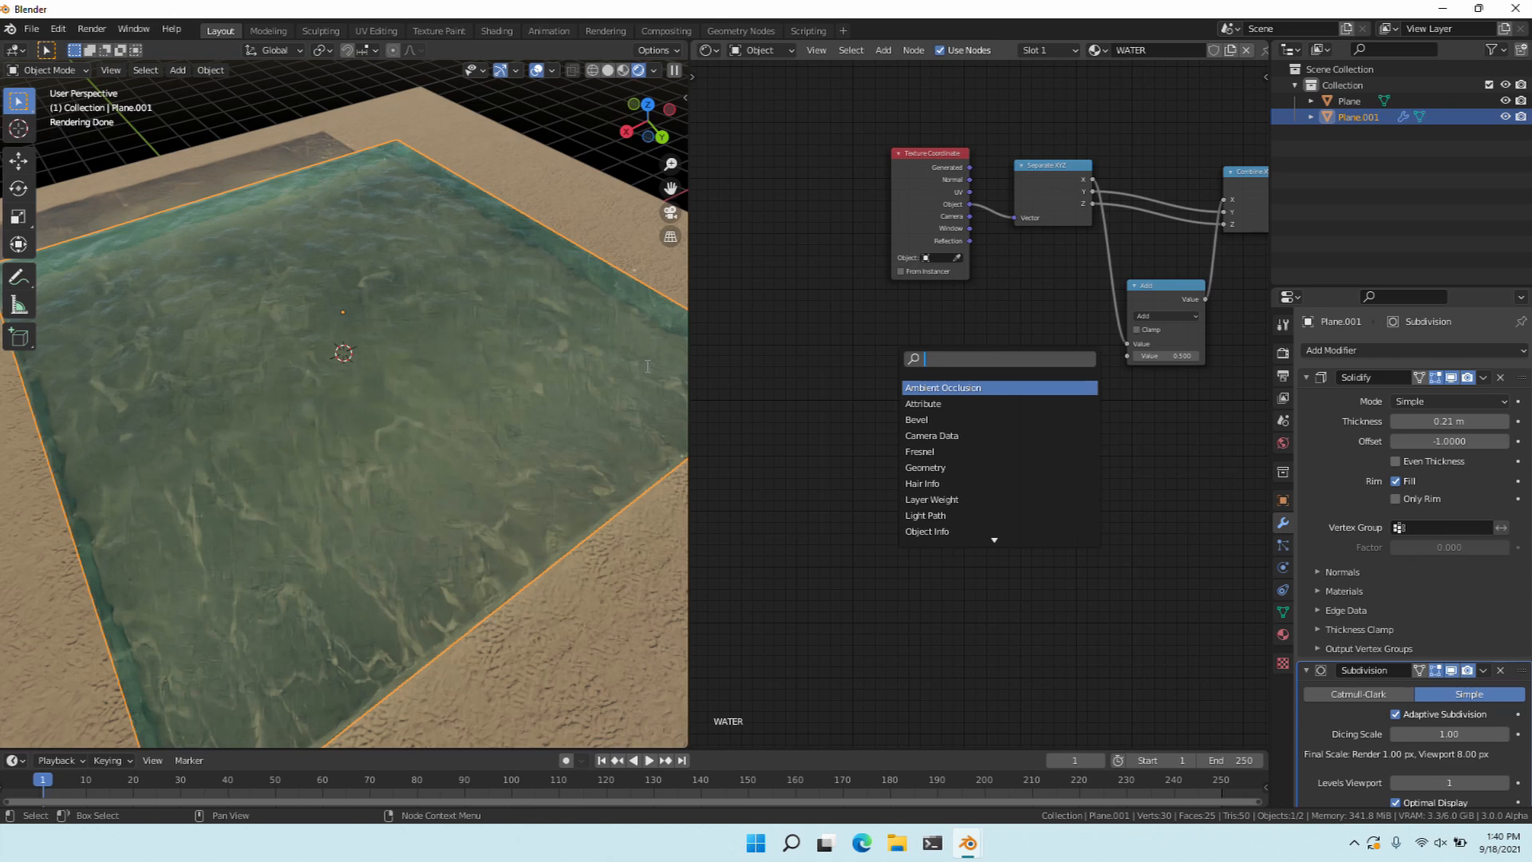
pyautogui.write('musg')
pyautogui.press('Return')
pyautogui.click(645, 340)
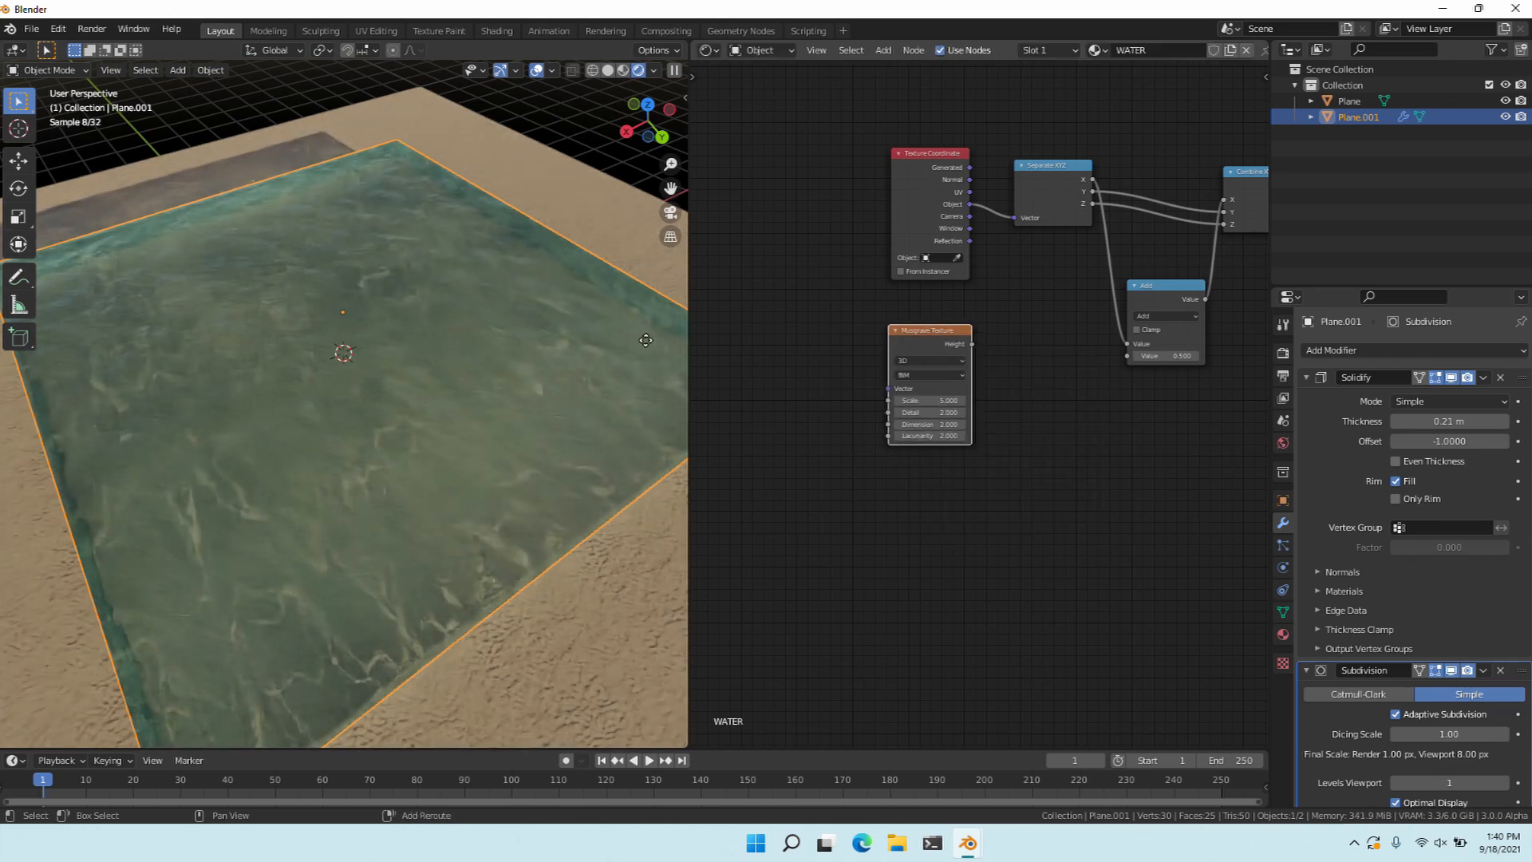
pyautogui.hotkey('shift', 'd')
pyautogui.press('y')
pyautogui.click(646, 489)
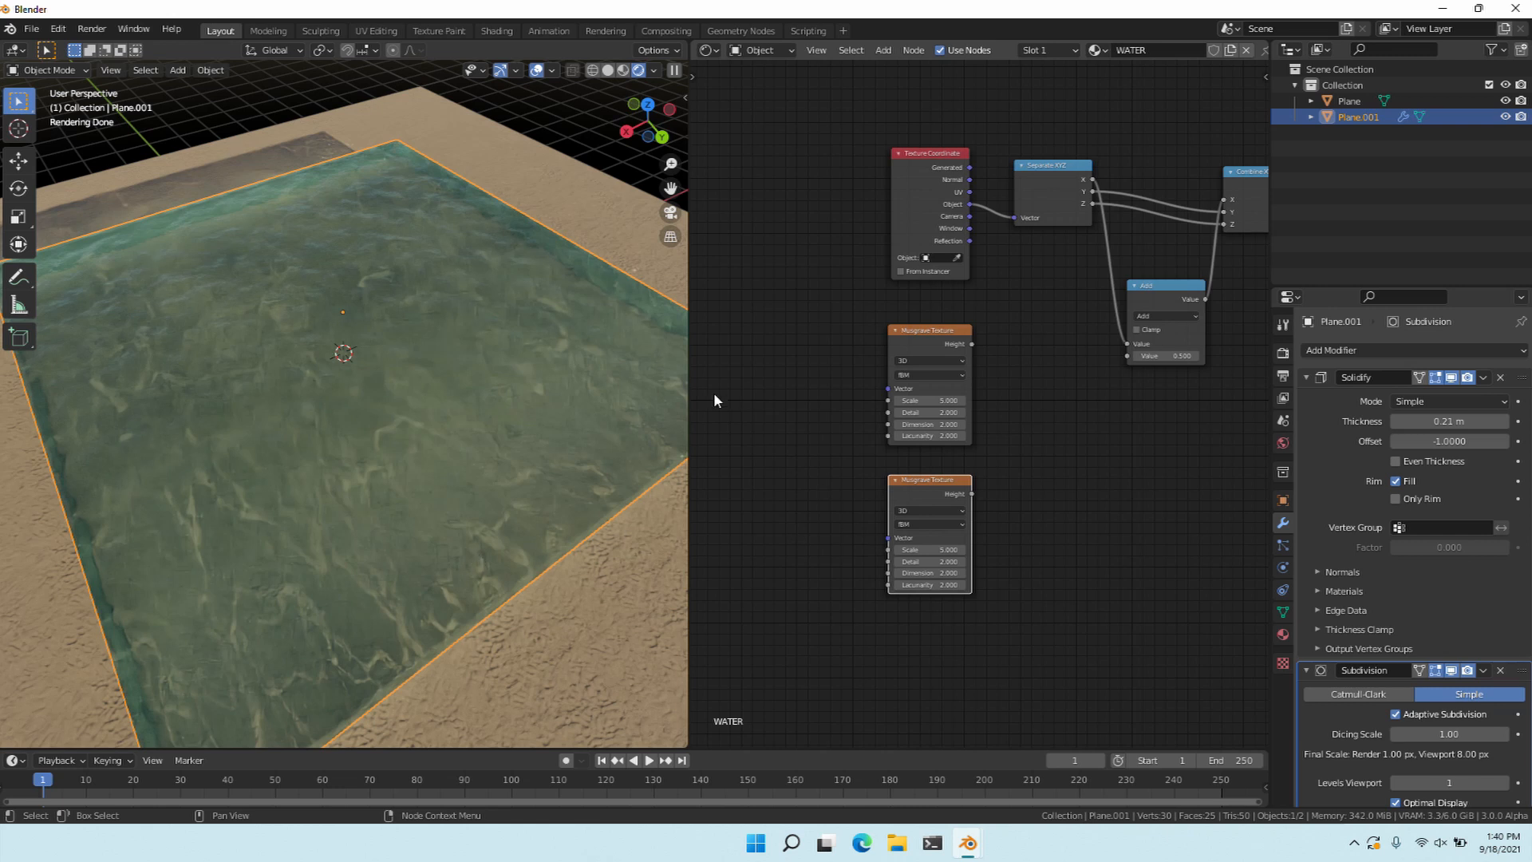
# Connect the upper Musgrave Texture's Height output to the second Value of the Add node, with its Scale kept at 5.0.
pyautogui.click(697, 407)
pyautogui.write('5.0')
pyautogui.press('Return')
pyautogui.moveTo(713, 342); pyautogui.dragTo(872, 356)
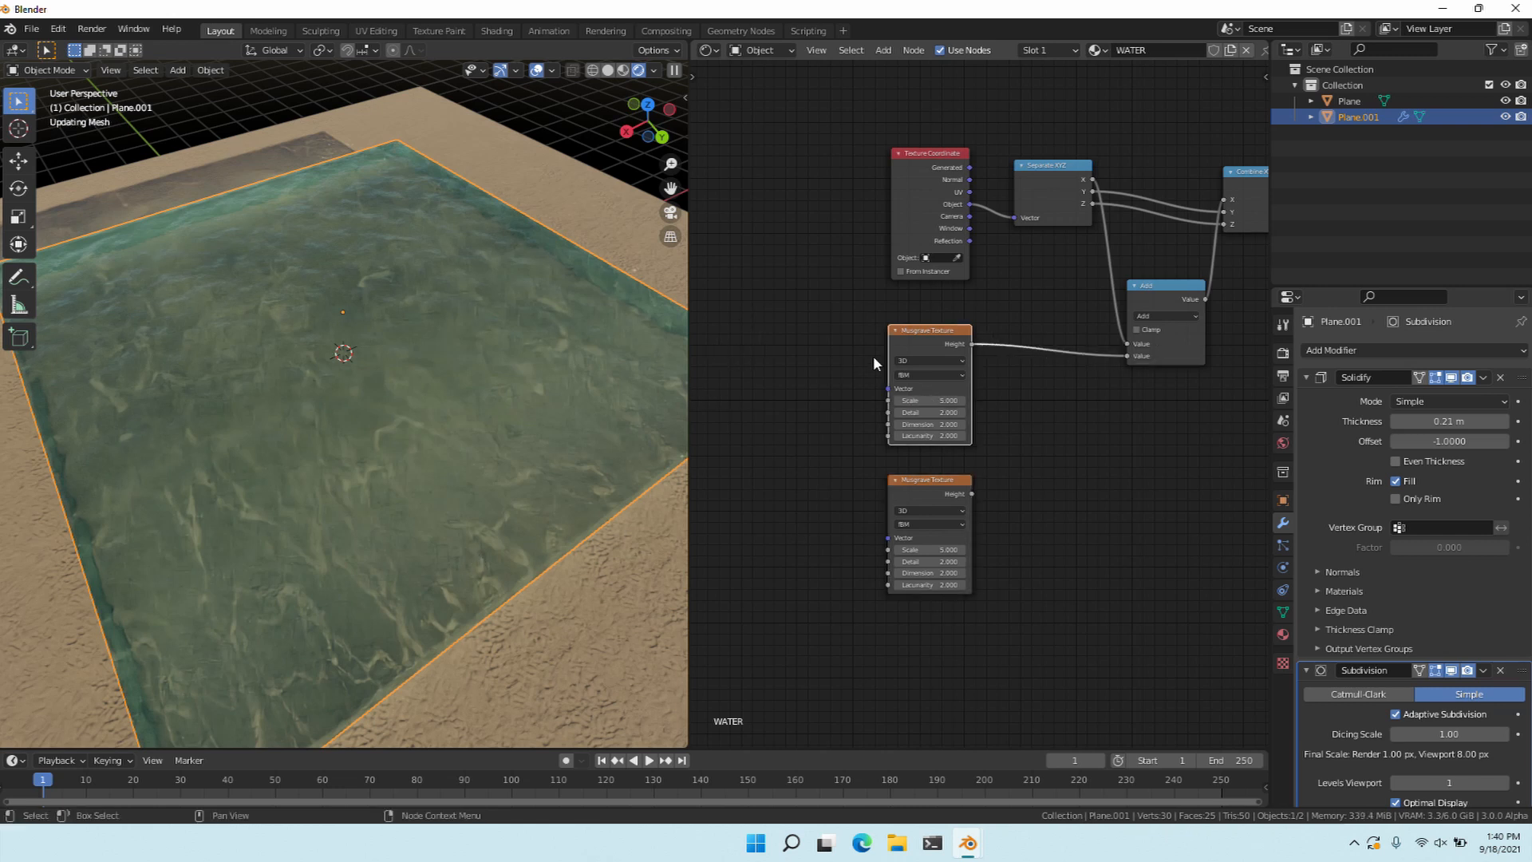
# Increase the upper Musgrave Texture's Scale and inspect the distorted water up close.
pyautogui.moveTo(672, 402); pyautogui.dragTo(707, 402)
pyautogui.scroll(3, 75, 406)
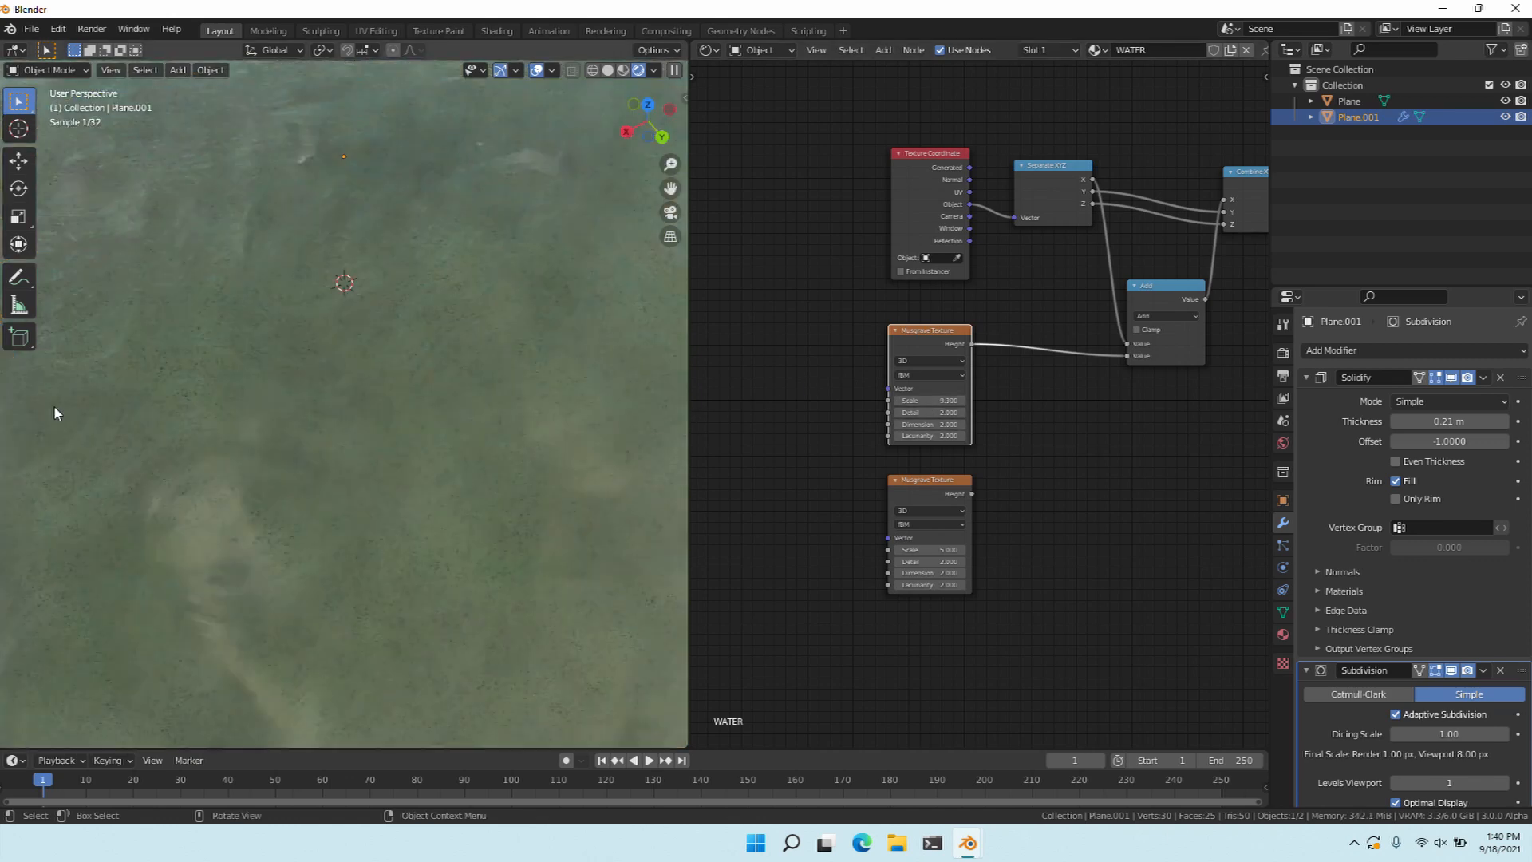
pyautogui.keyDown('shift'); pyautogui.moveTo(18, 413); pyautogui.dragTo(65, 461, button='middle'); pyautogui.keyUp('shift')
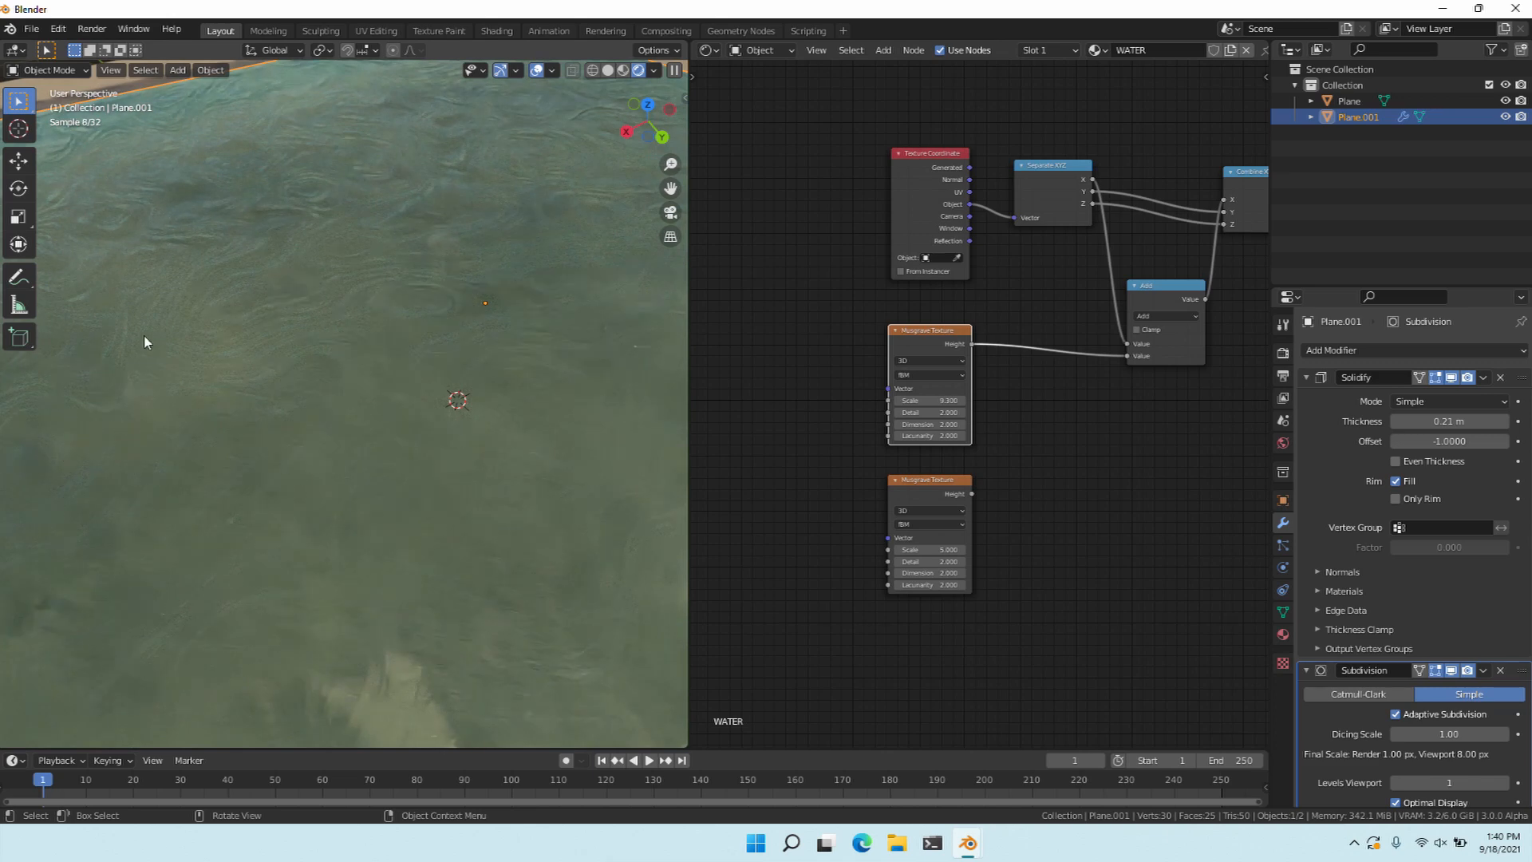
# Try a Scale of 40 on the upper Musgrave Texture and settle on a Scale of 10.
pyautogui.click(693, 408)
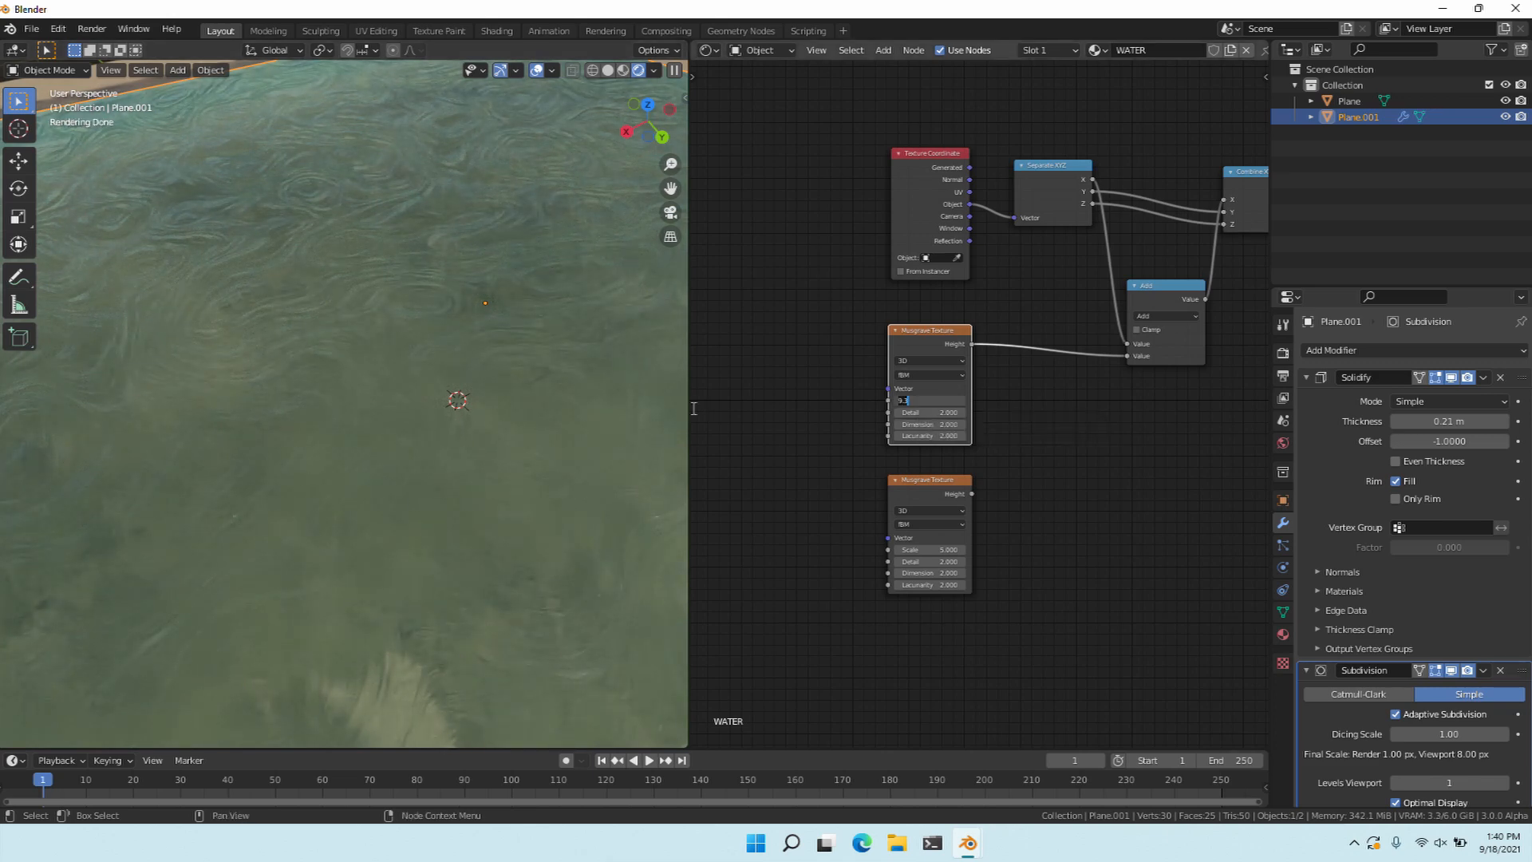
pyautogui.write('40')
pyautogui.press('Return')
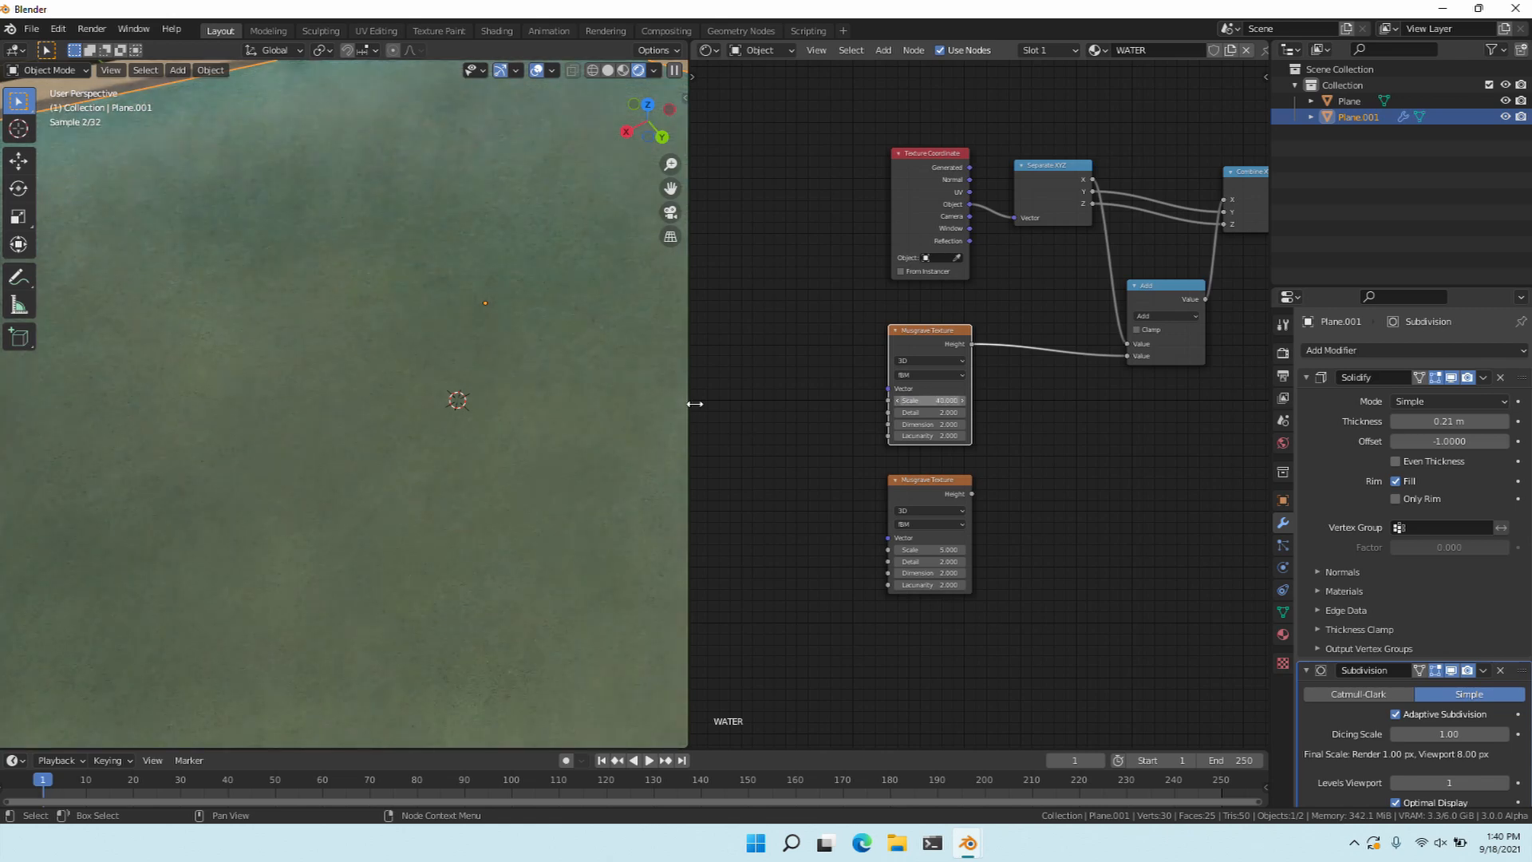
pyautogui.click(683, 408)
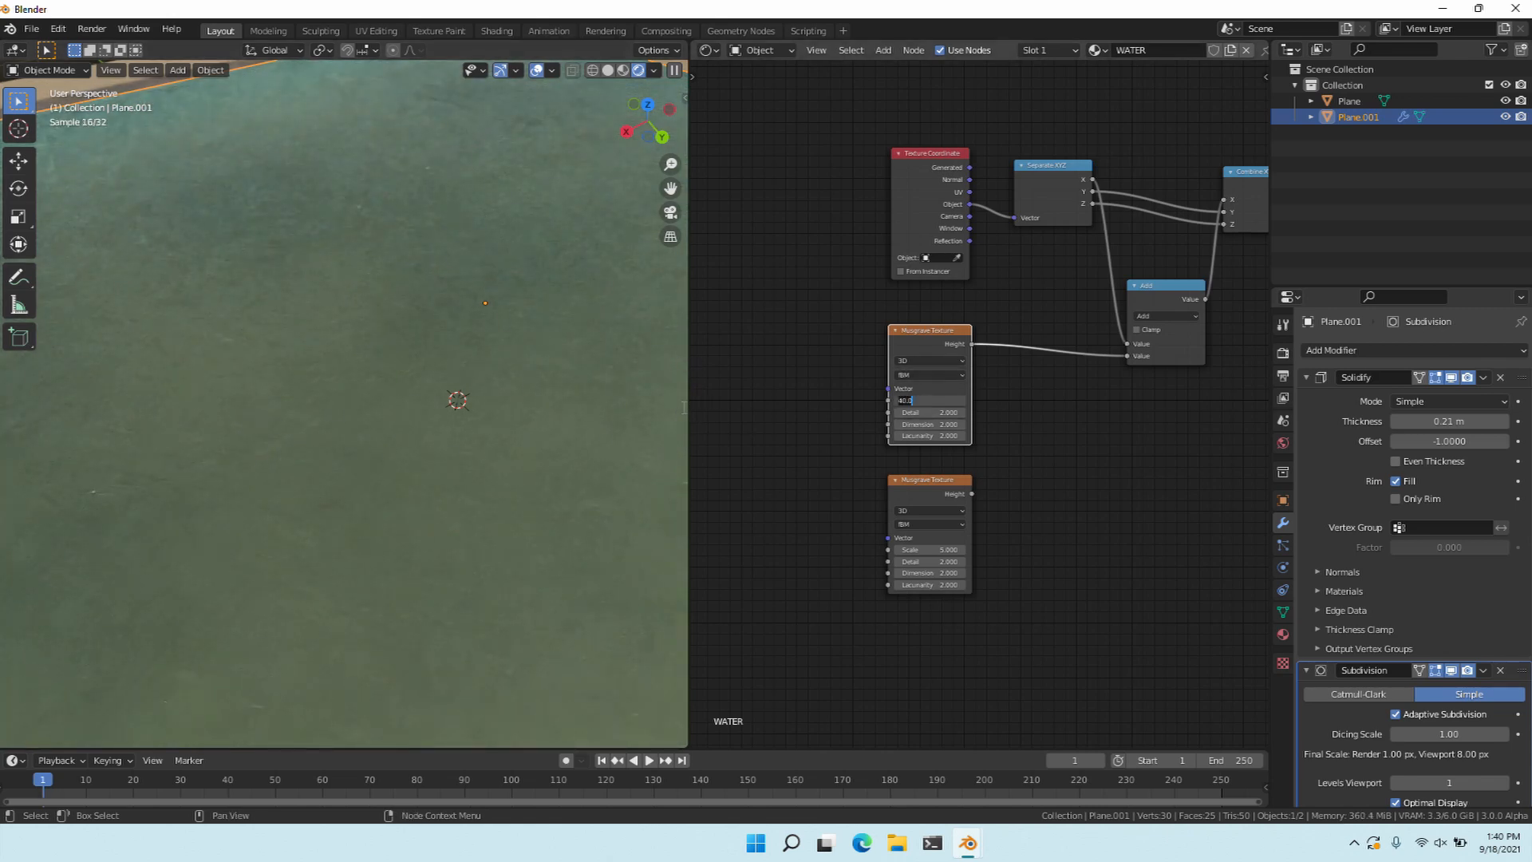
pyautogui.write('10')
pyautogui.press('Return')
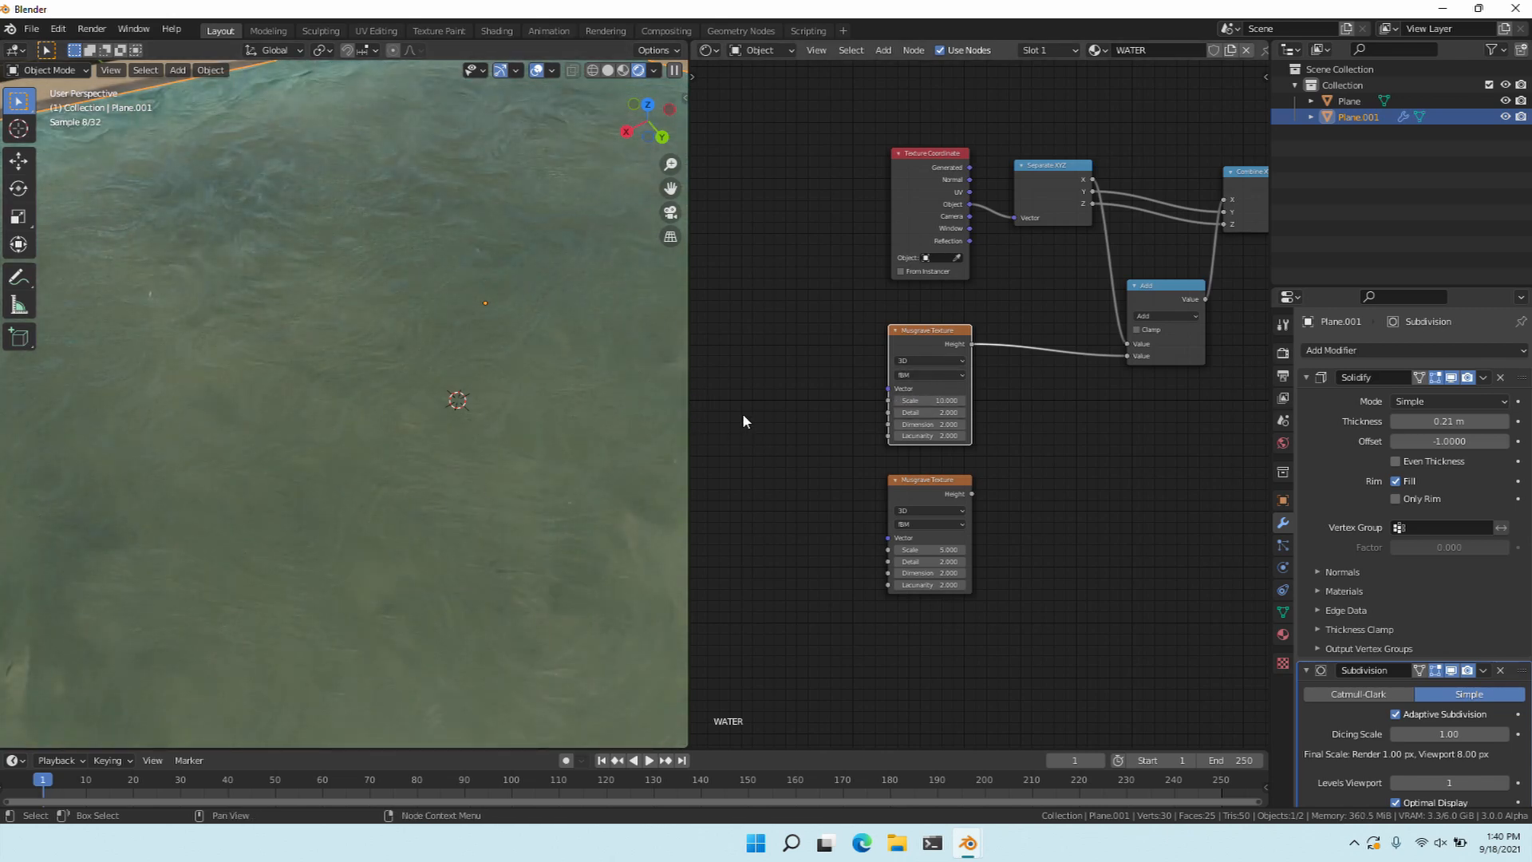
pyautogui.hotkey('shift', 'a')
pyautogui.click(777, 385)
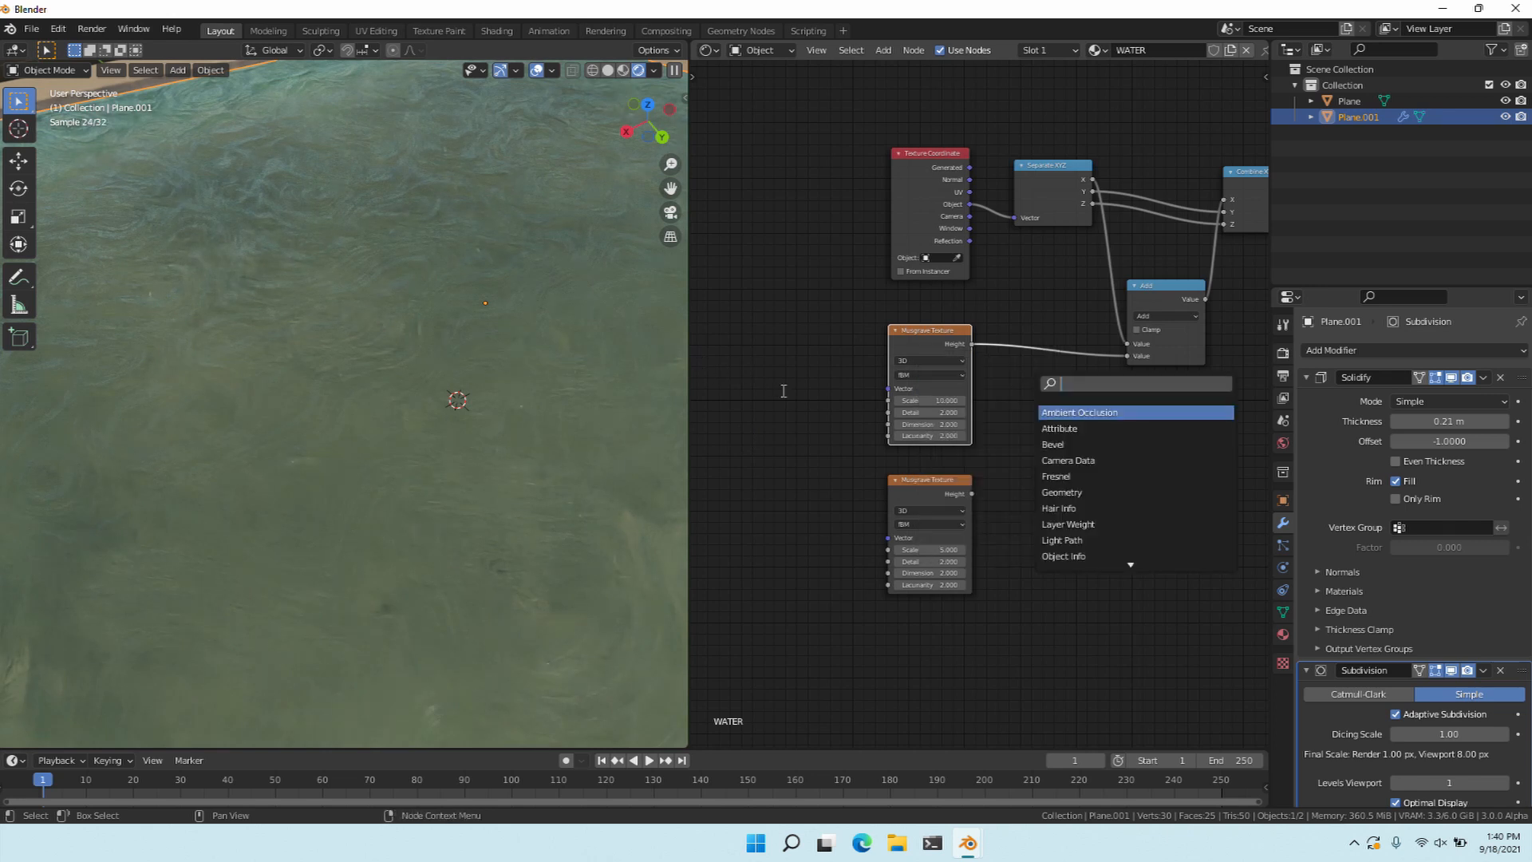
pyautogui.write('m')
pyautogui.press('BackSpace')
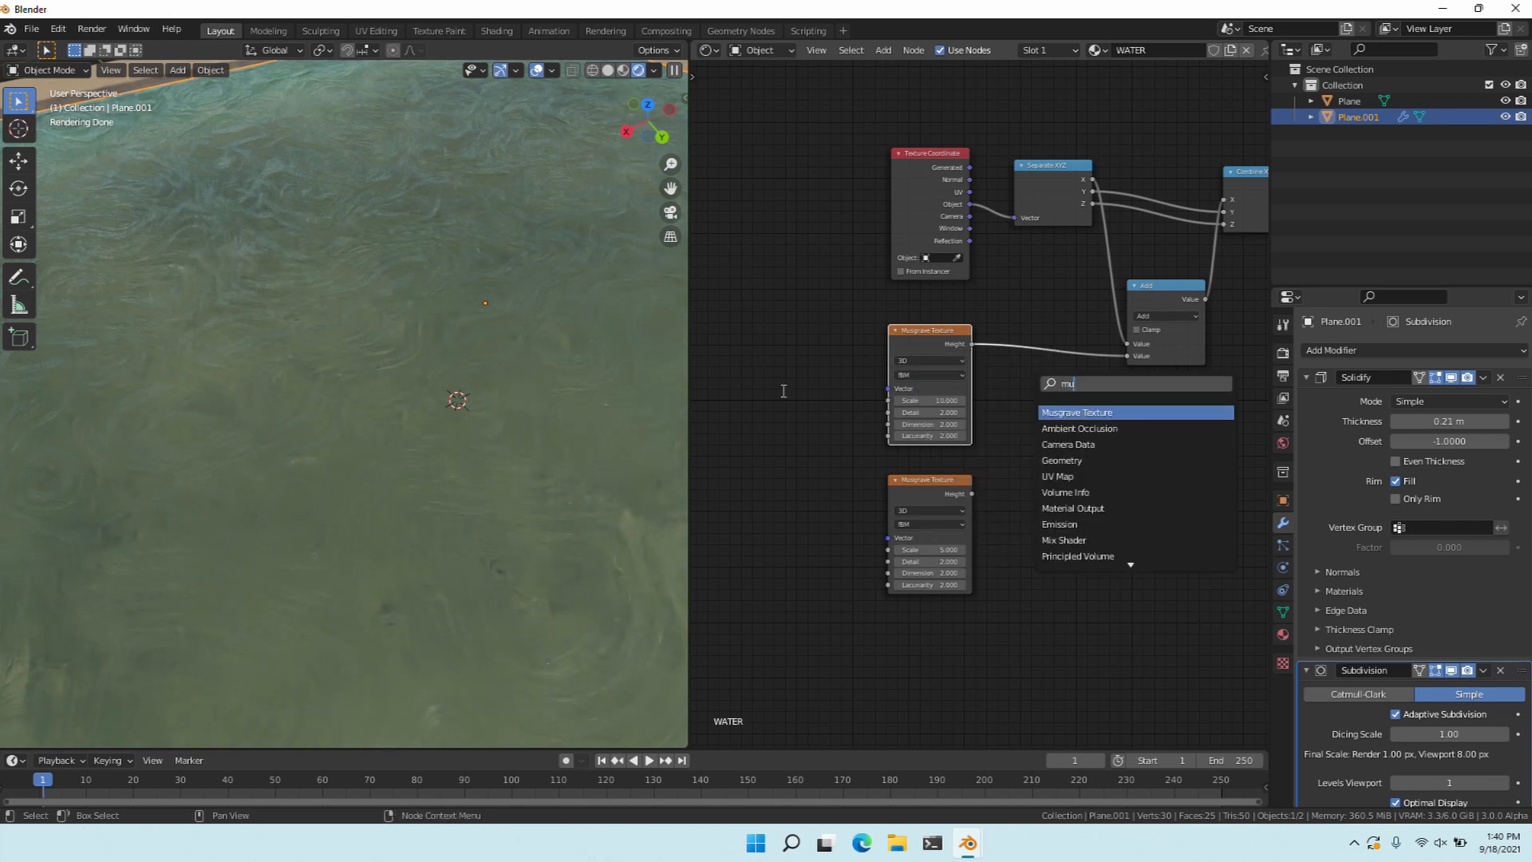
pyautogui.press('Escape')
# Insert a Map Range node between the upper Musgrave Texture's Height and the Add node's second Value.
pyautogui.hotkey('shift', 'a')
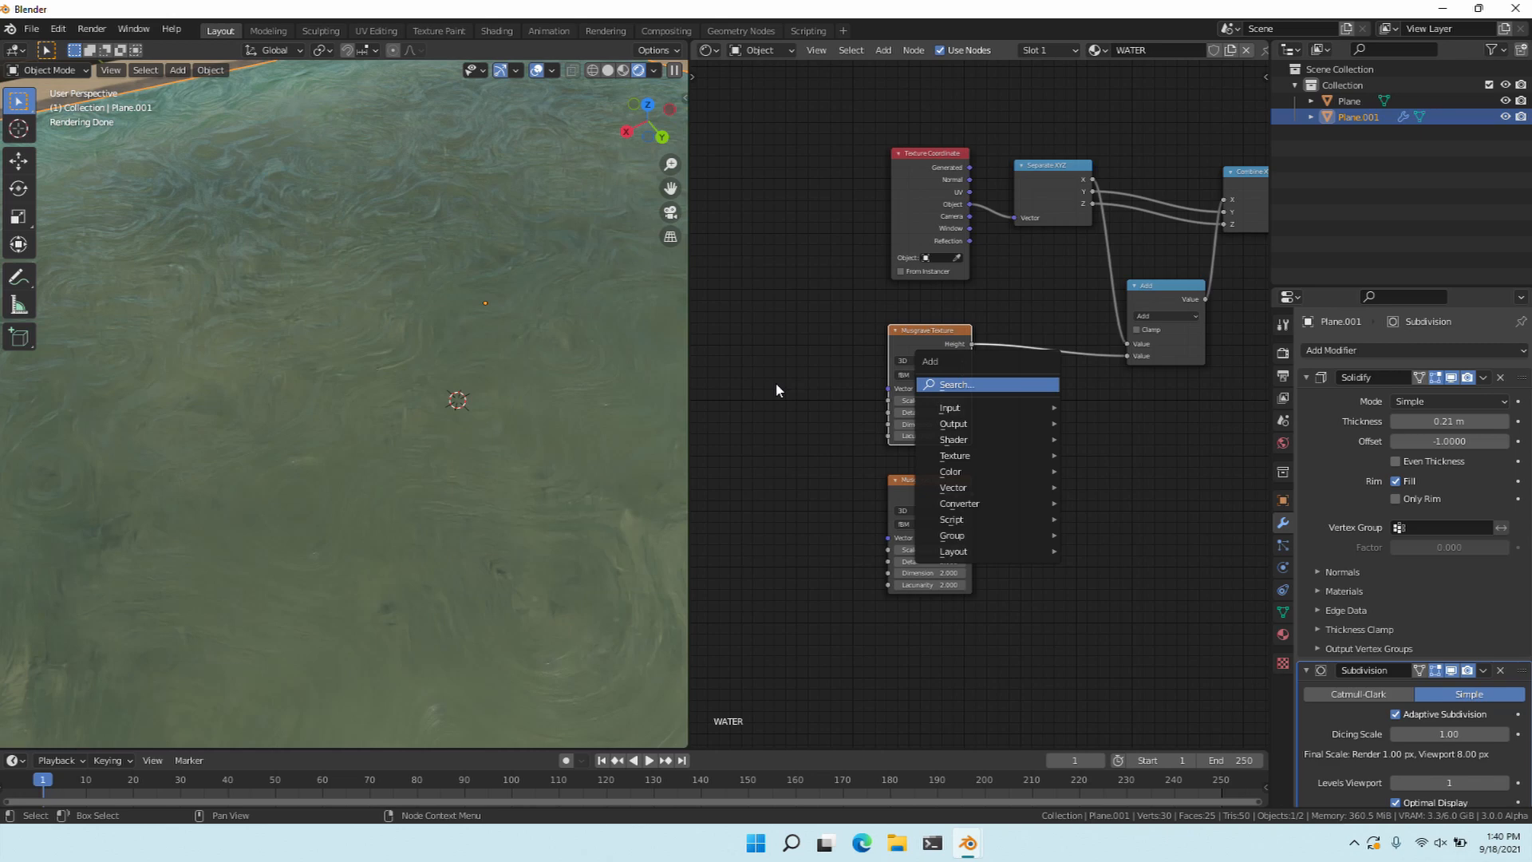
pyautogui.press('Return')
pyautogui.write('map')
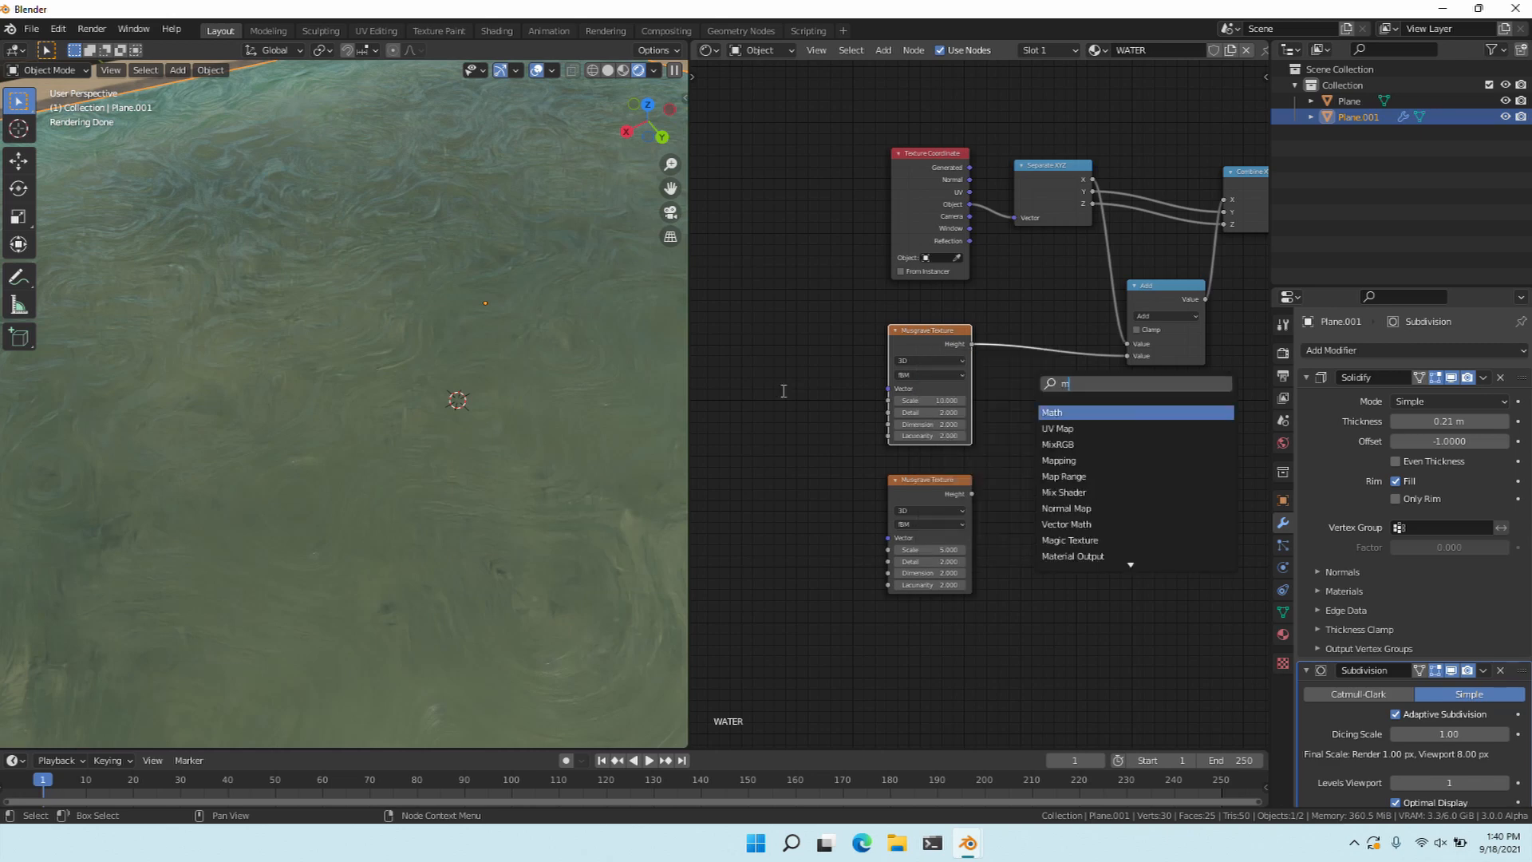
pyautogui.press('Down')
pyautogui.press('Down')
pyautogui.press('Return')
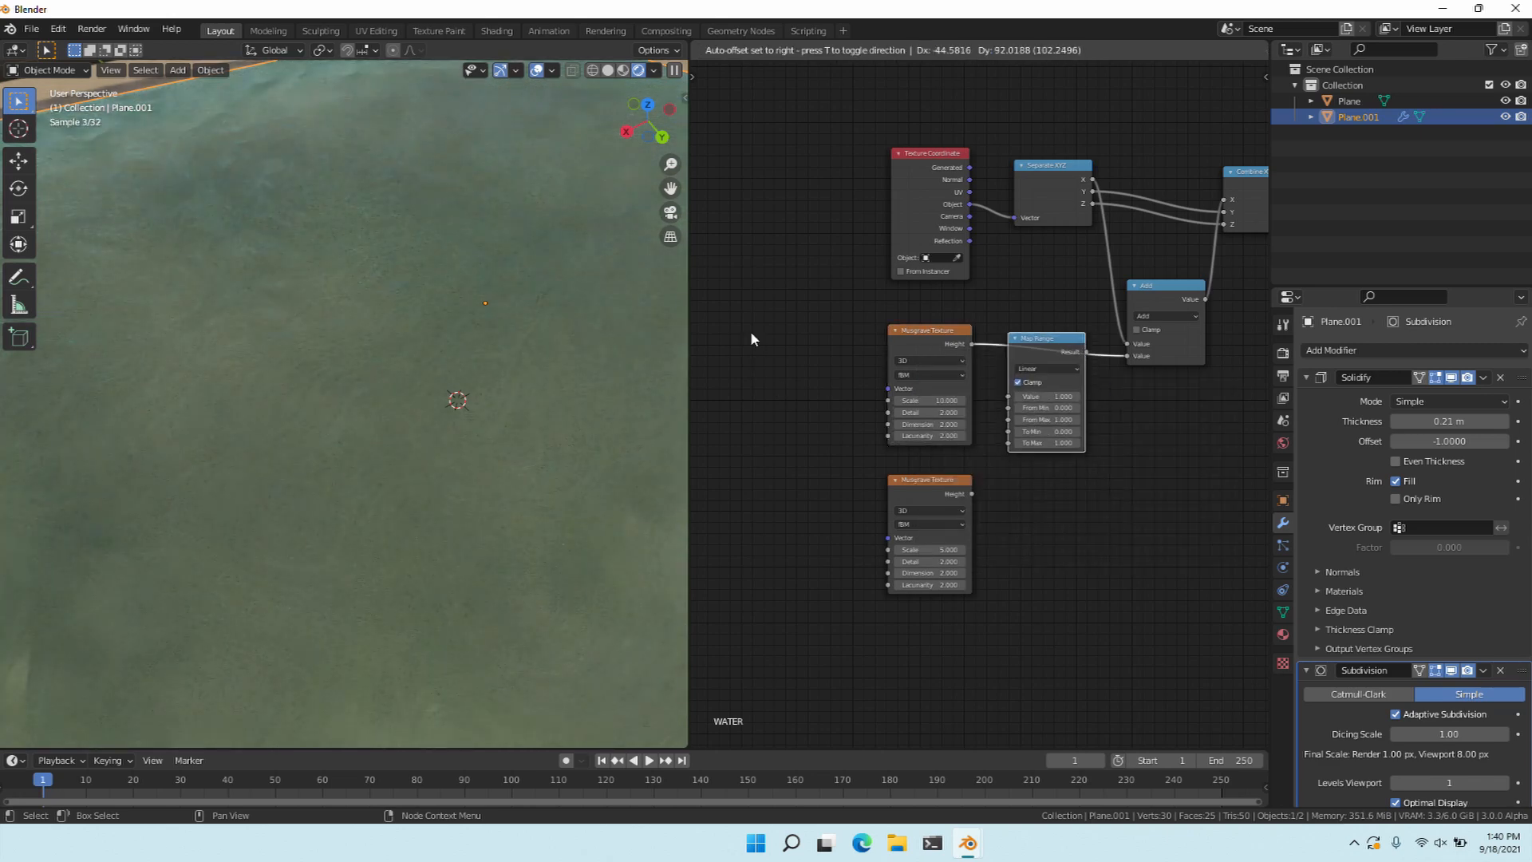
pyautogui.click(754, 340)
# Try a To Max of 0.3 on the Map Range node and delete the node.
pyautogui.moveTo(1053, 443); pyautogui.dragTo(1039, 443)
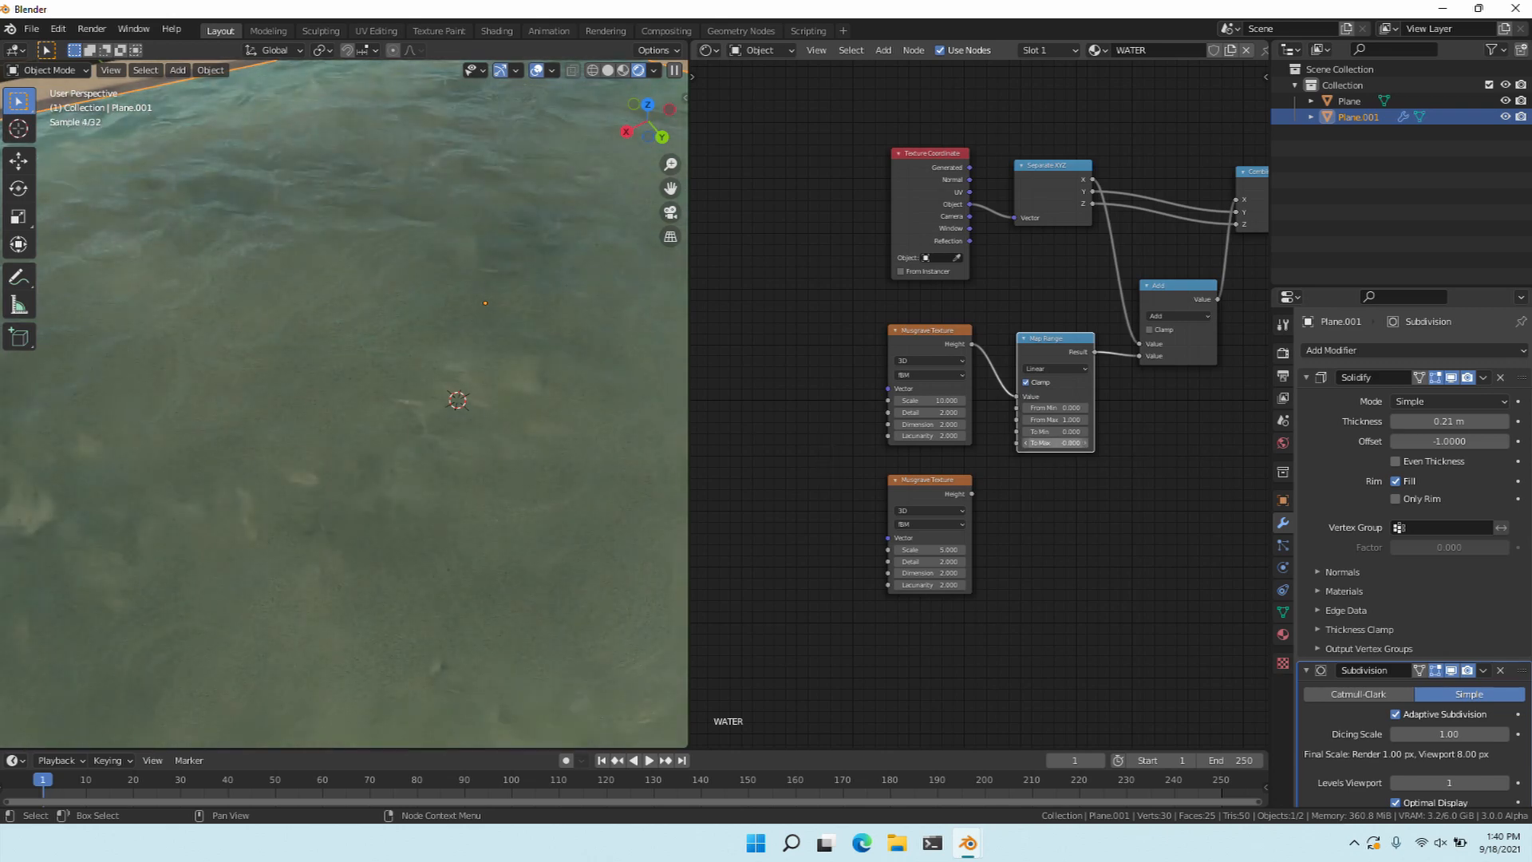
pyautogui.click(1053, 443)
pyautogui.write('0.3')
pyautogui.press('Return')
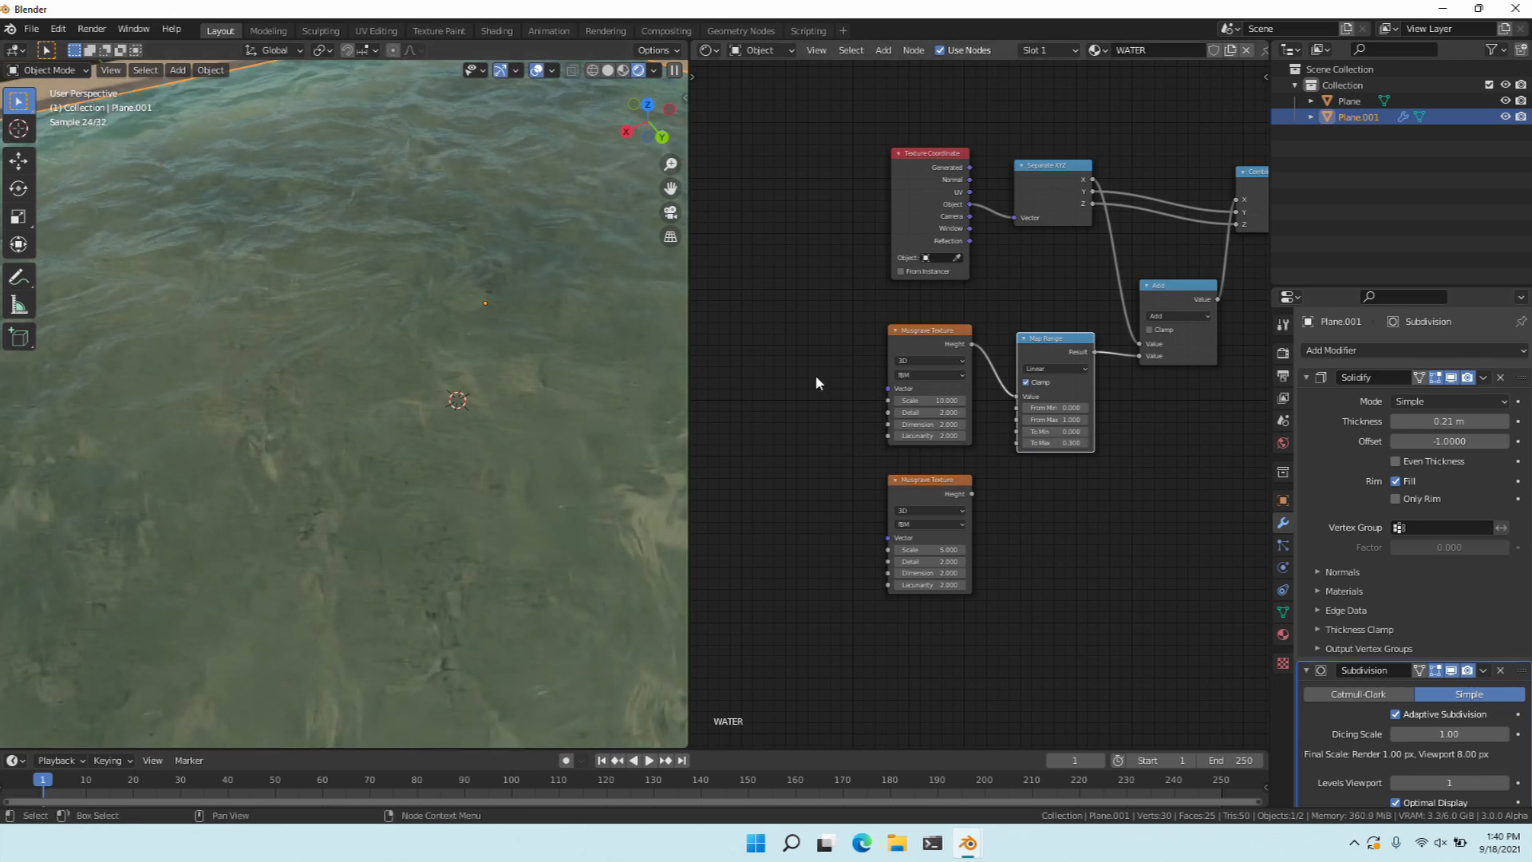
pyautogui.press('x')
# Add a Math node beside the upper Musgrave Texture and feed the texture's Height into its first Value.
pyautogui.hotkey('shift', 'a')
pyautogui.write('s')
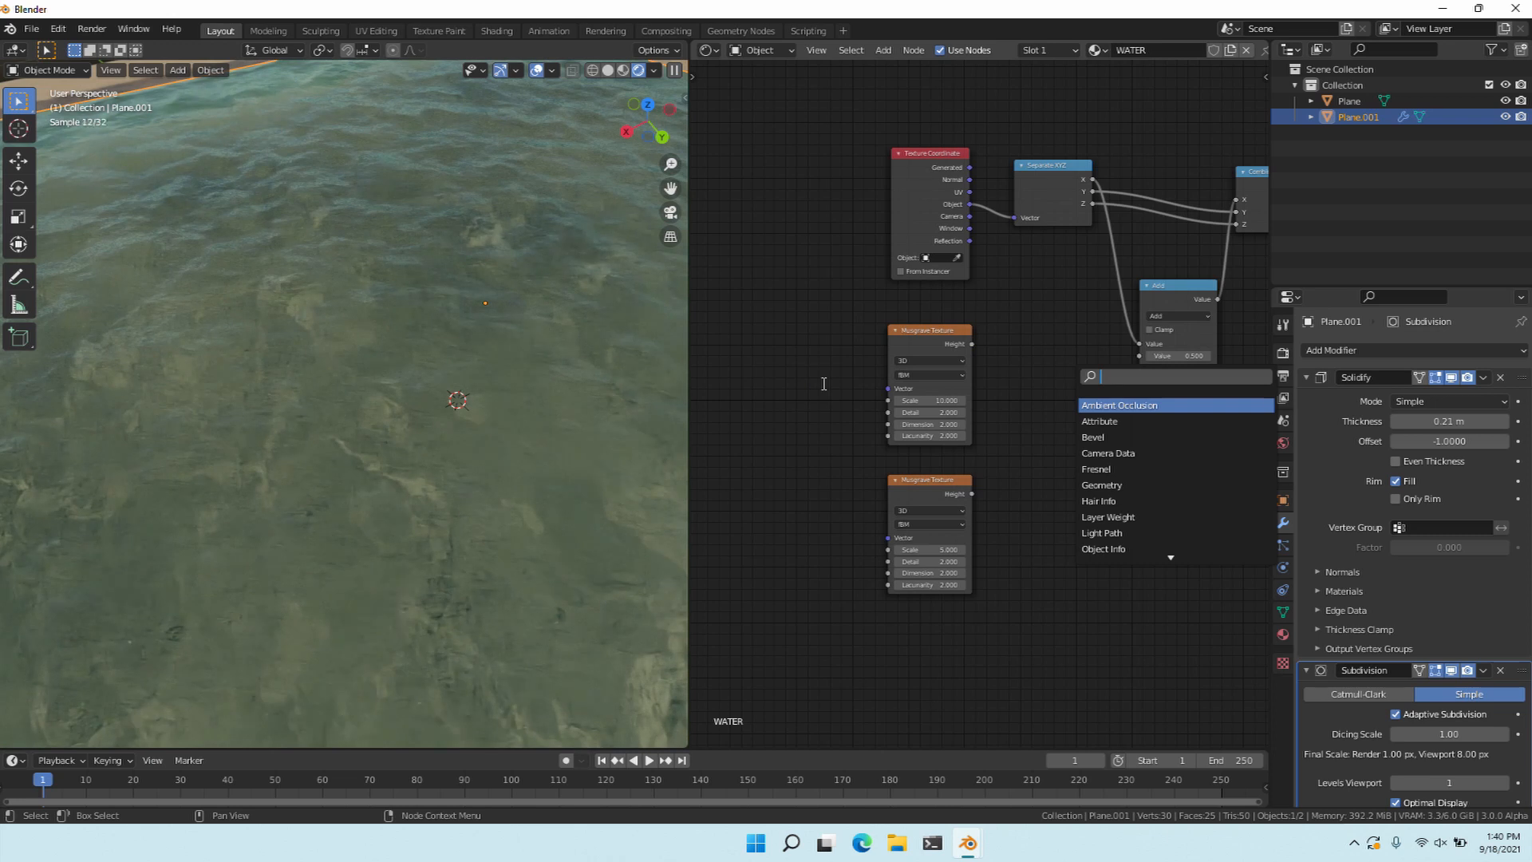
pyautogui.write('math')
pyautogui.press('Return')
pyautogui.click(714, 339)
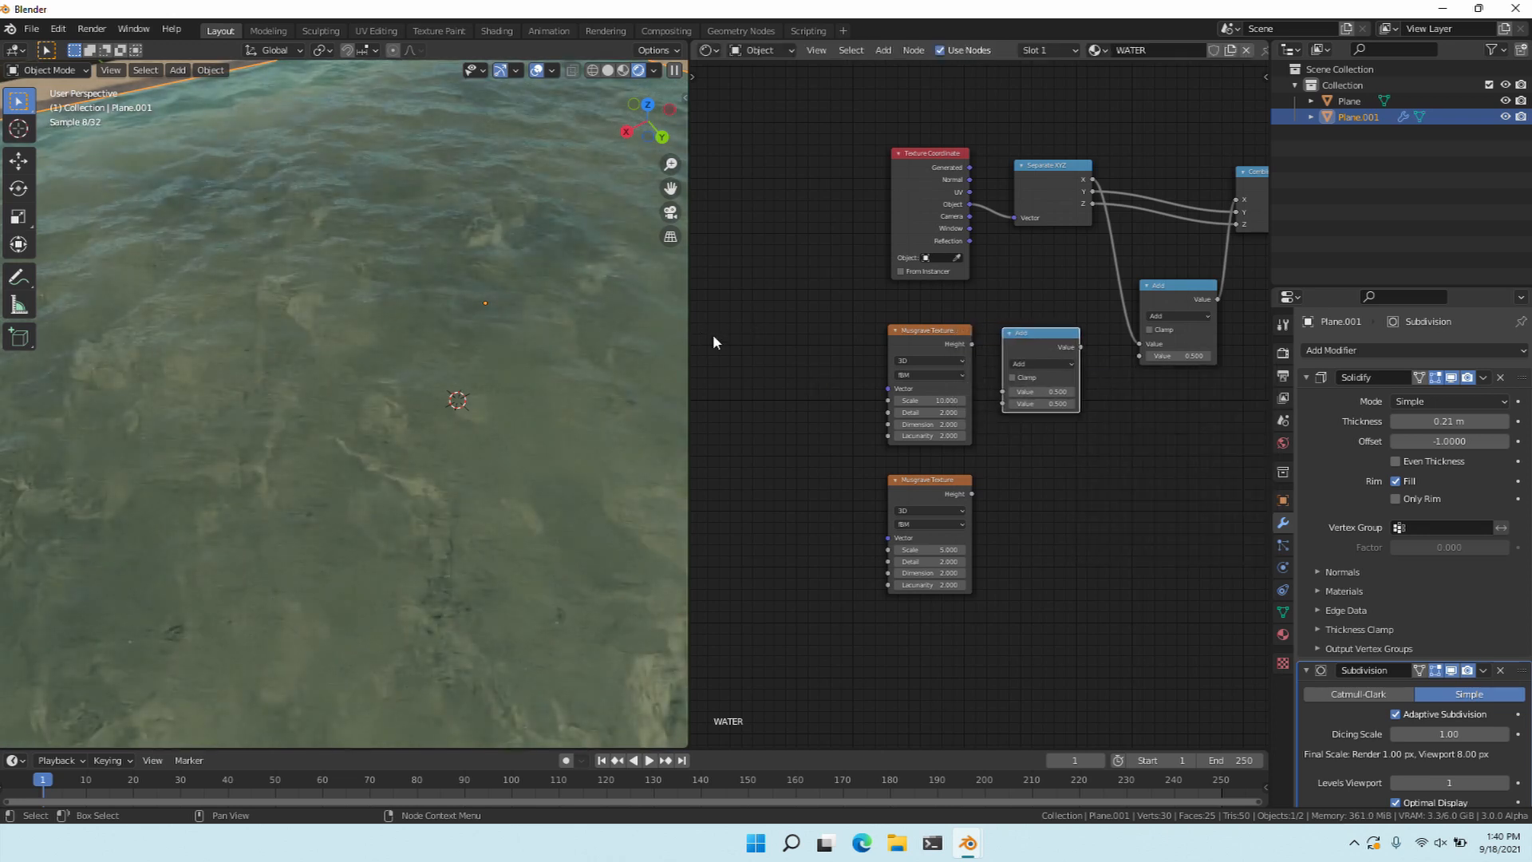
pyautogui.moveTo(968, 344); pyautogui.dragTo(1002, 391)
# Set the new Math node to Multiply by 0.3 and connect its output to the Add node's second Value.
pyautogui.click(1042, 364)
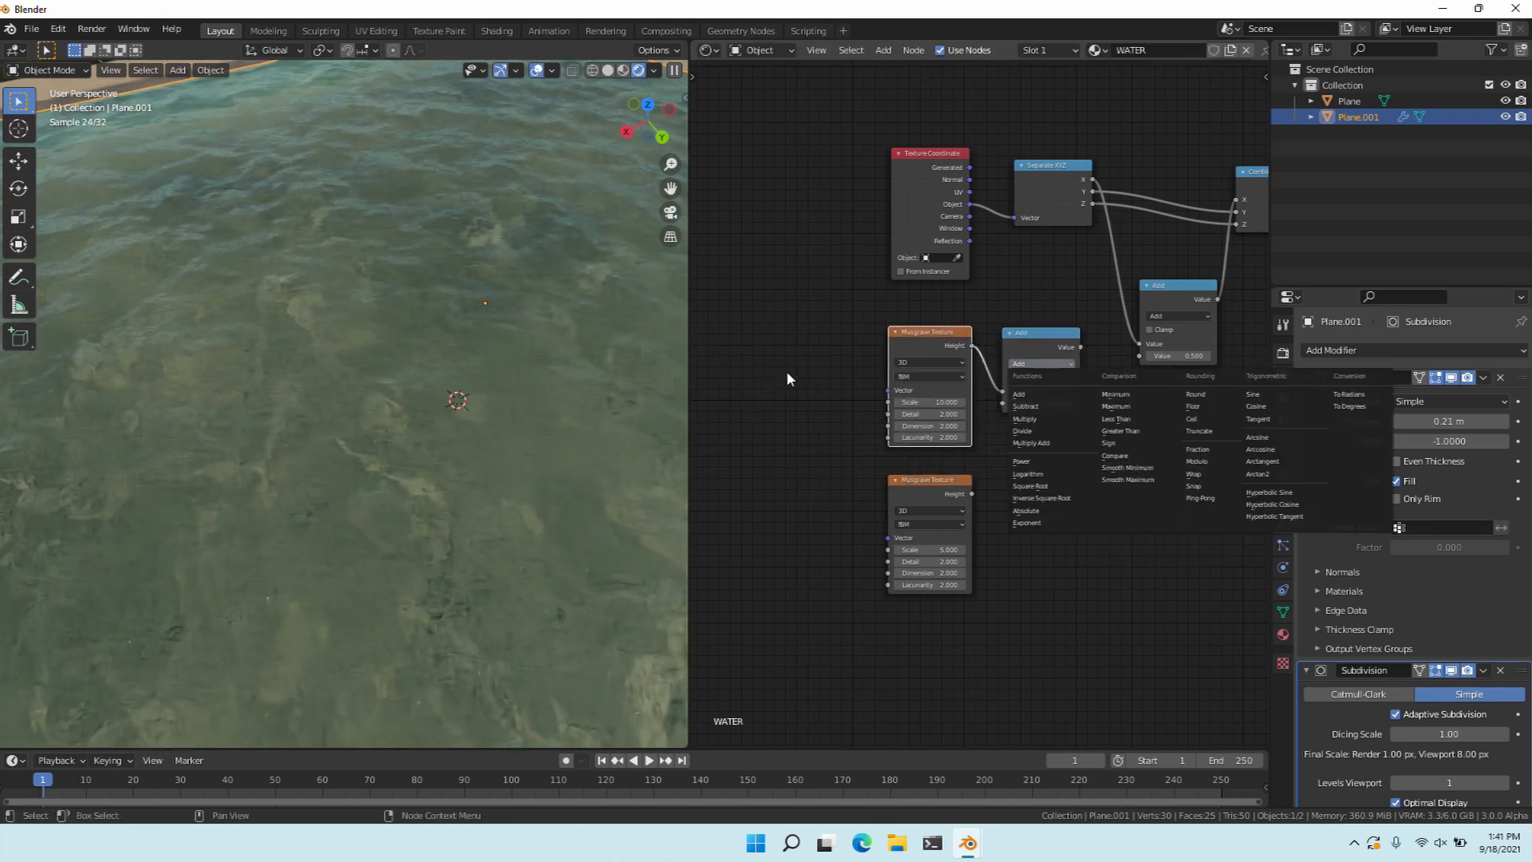
pyautogui.click(1037, 419)
pyautogui.click(1038, 403)
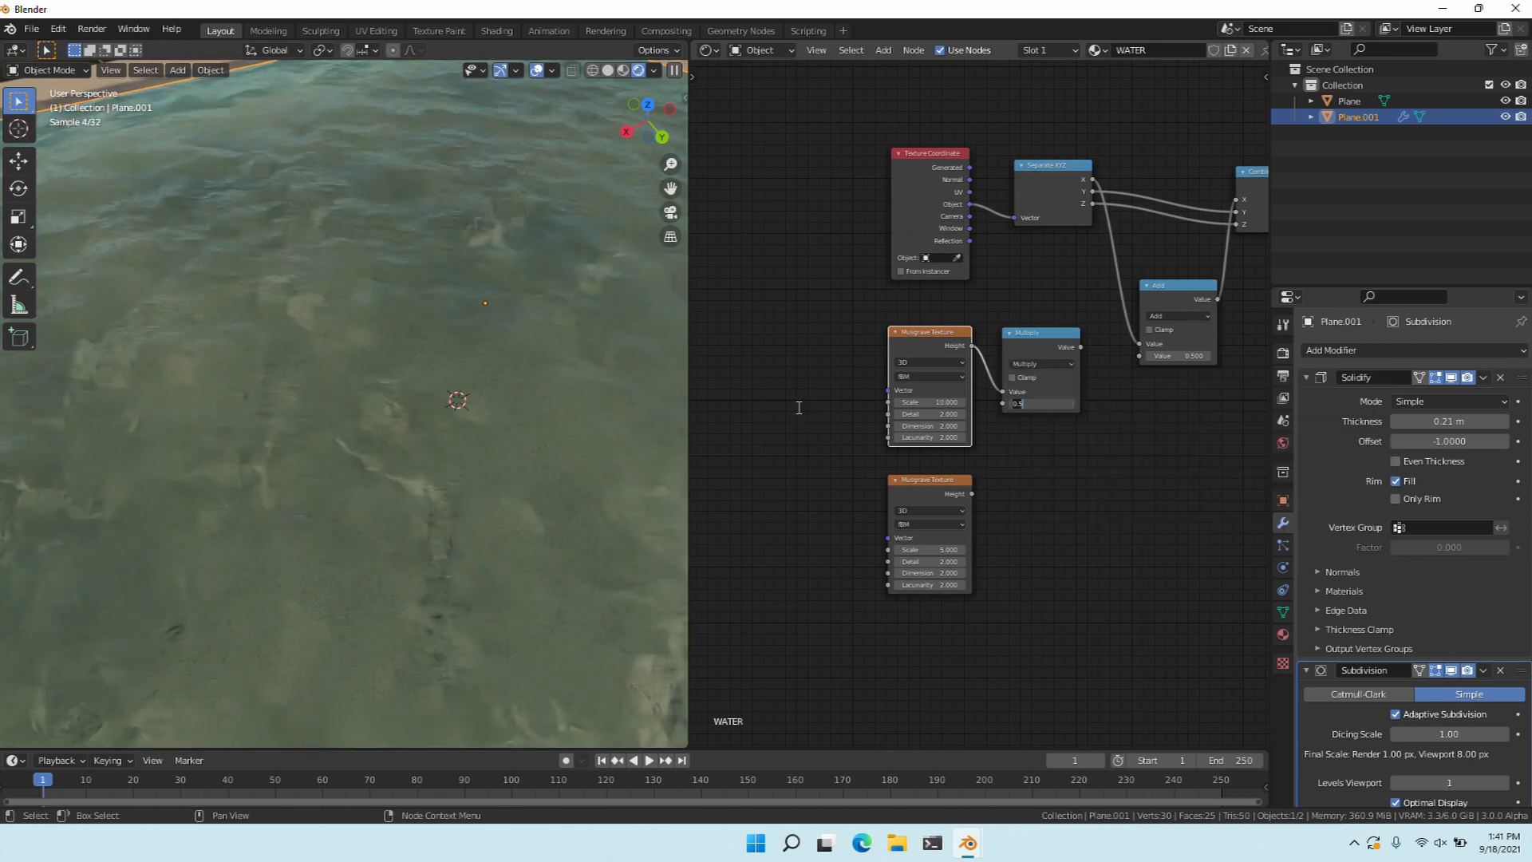
pyautogui.write('0.3')
pyautogui.press('Return')
pyautogui.moveTo(1081, 347); pyautogui.dragTo(1139, 356)
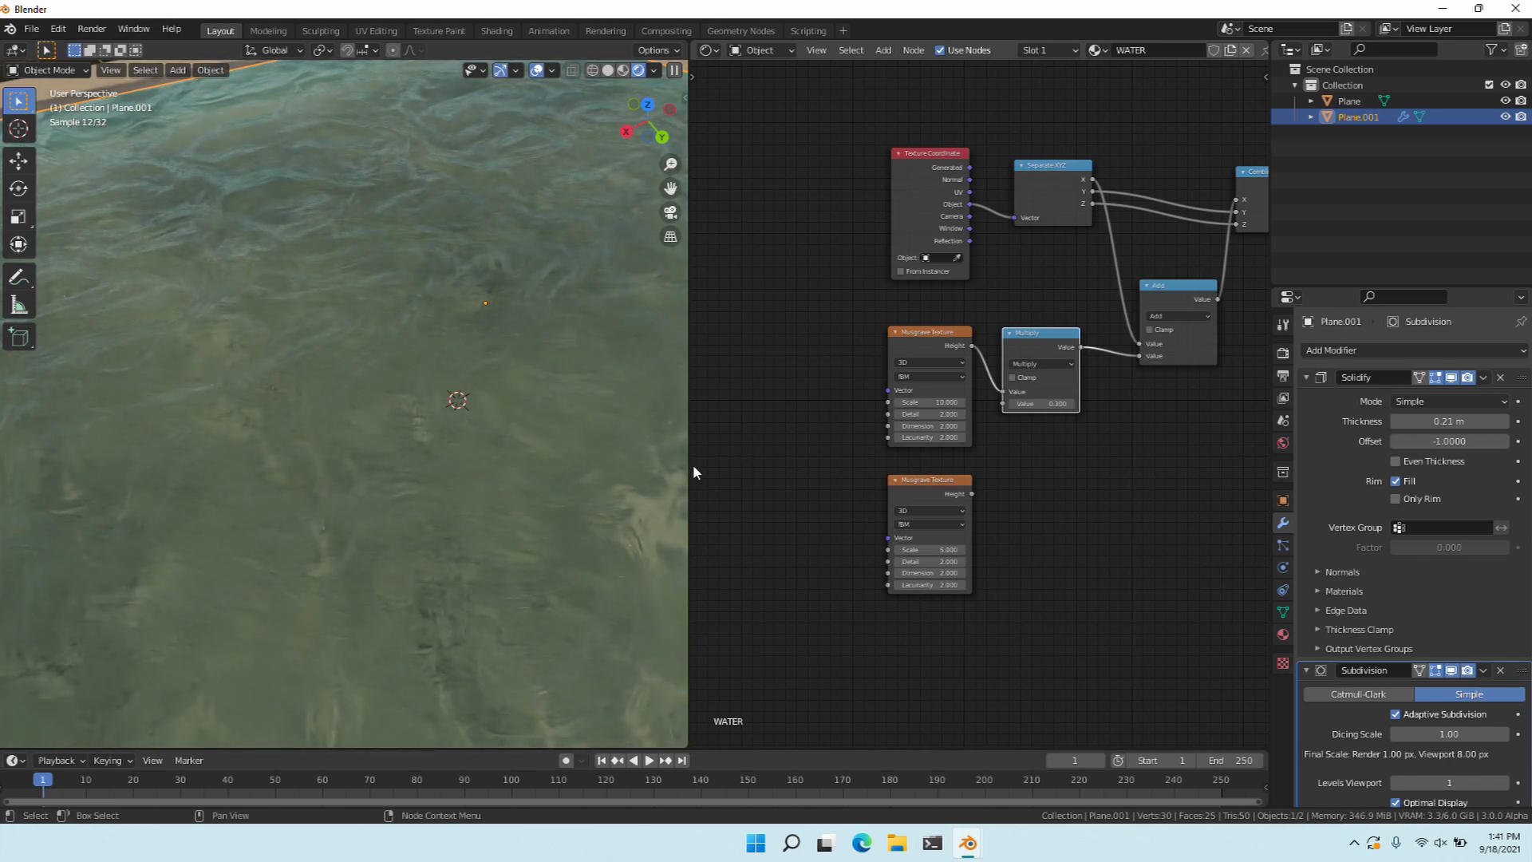
# Set the Multiply node's factor to 0.5 and the upper Musgrave Texture's Scale to 2.0.
pyautogui.moveTo(284, 396); pyautogui.dragTo(283, 390, button='middle')
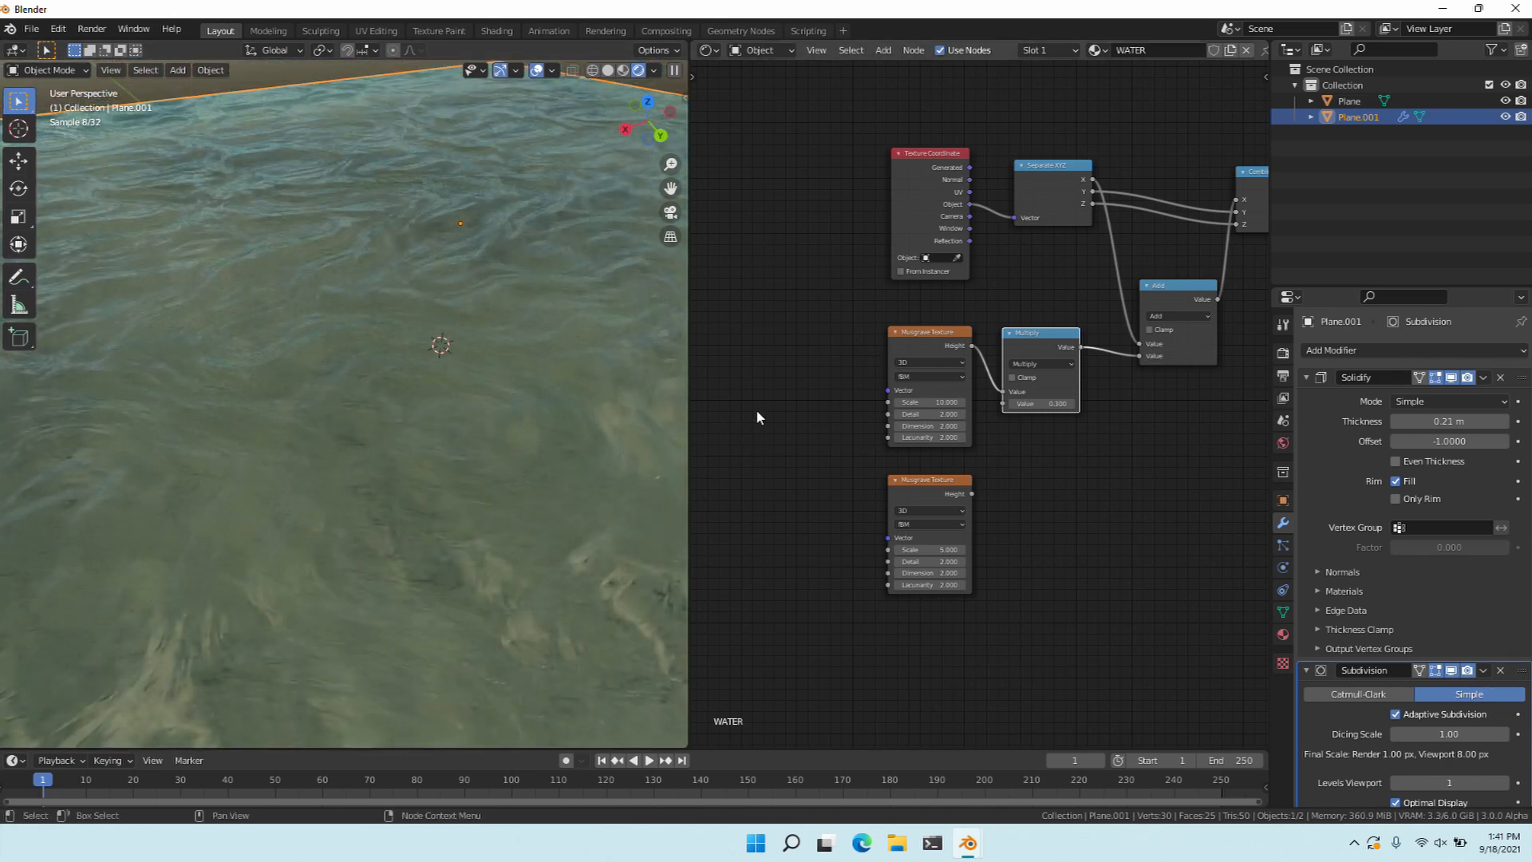
pyautogui.write('0.5')
pyautogui.press('Return')
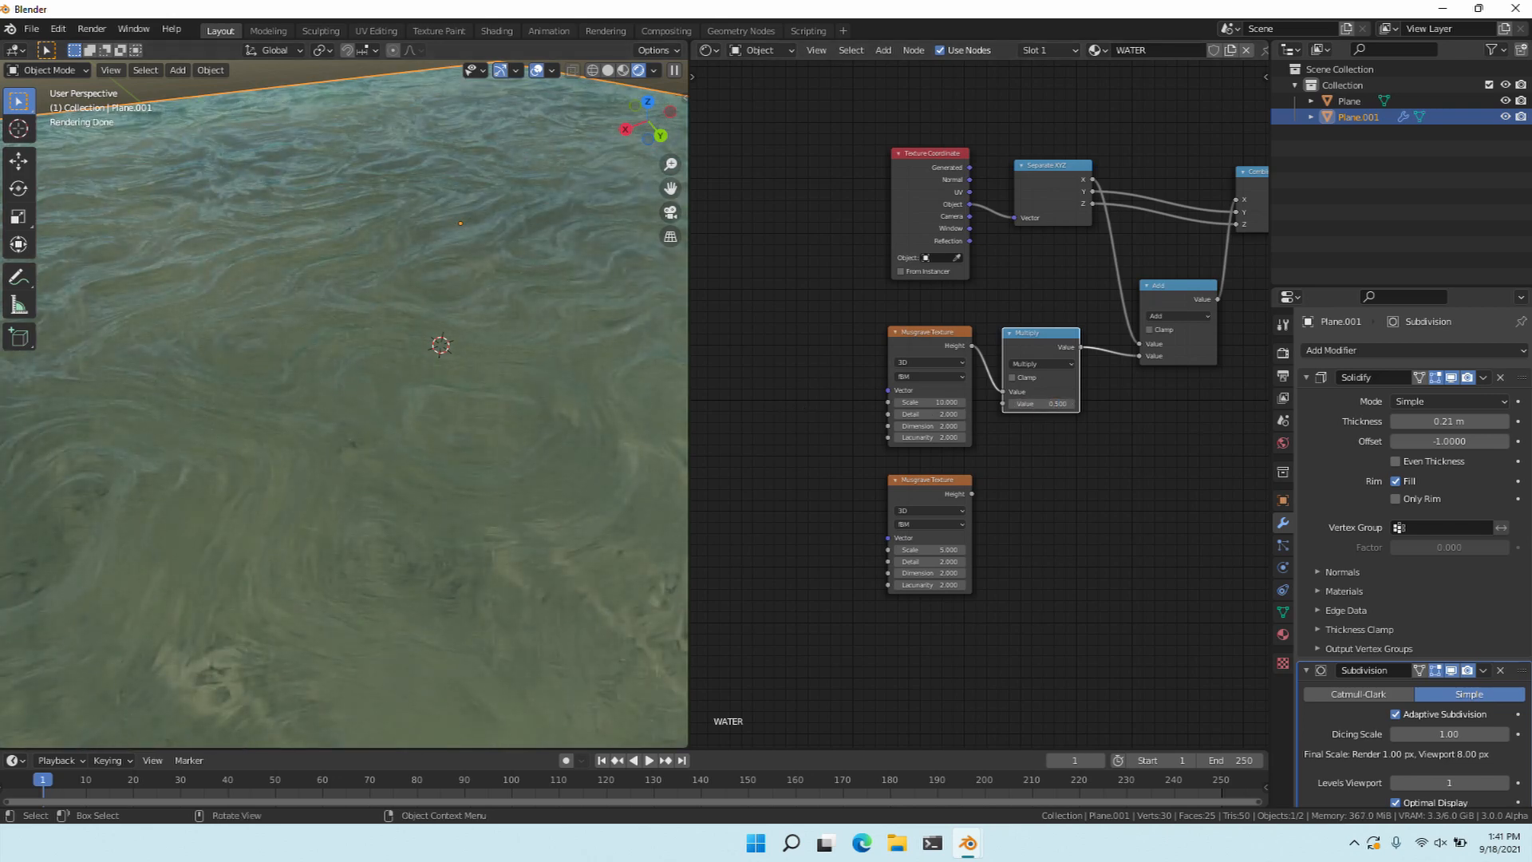
pyautogui.moveTo(931, 402); pyautogui.dragTo(857, 402)
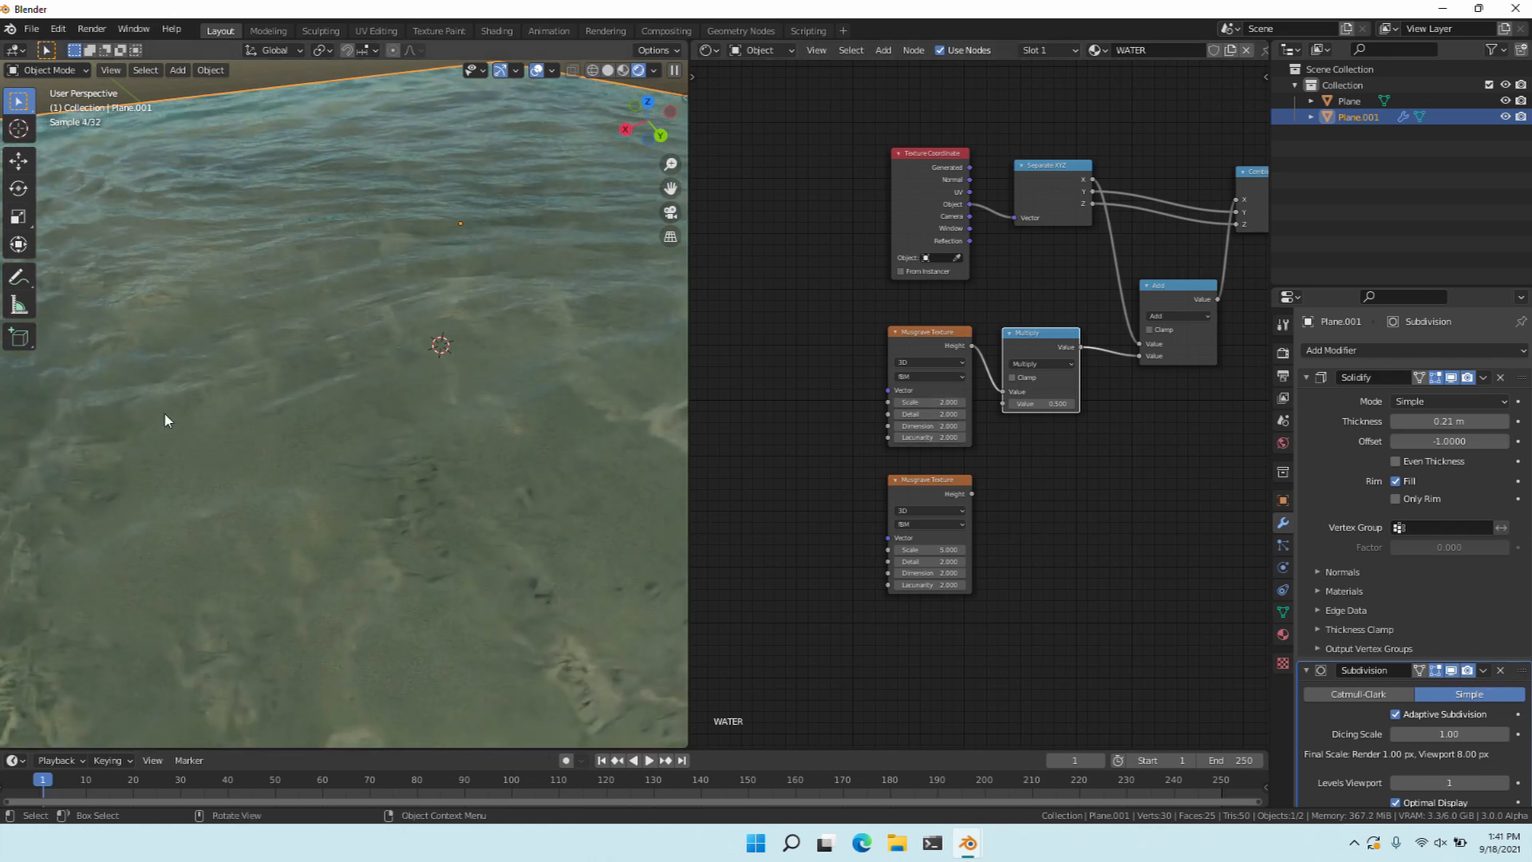
pyautogui.scroll(-5, 164, 420)
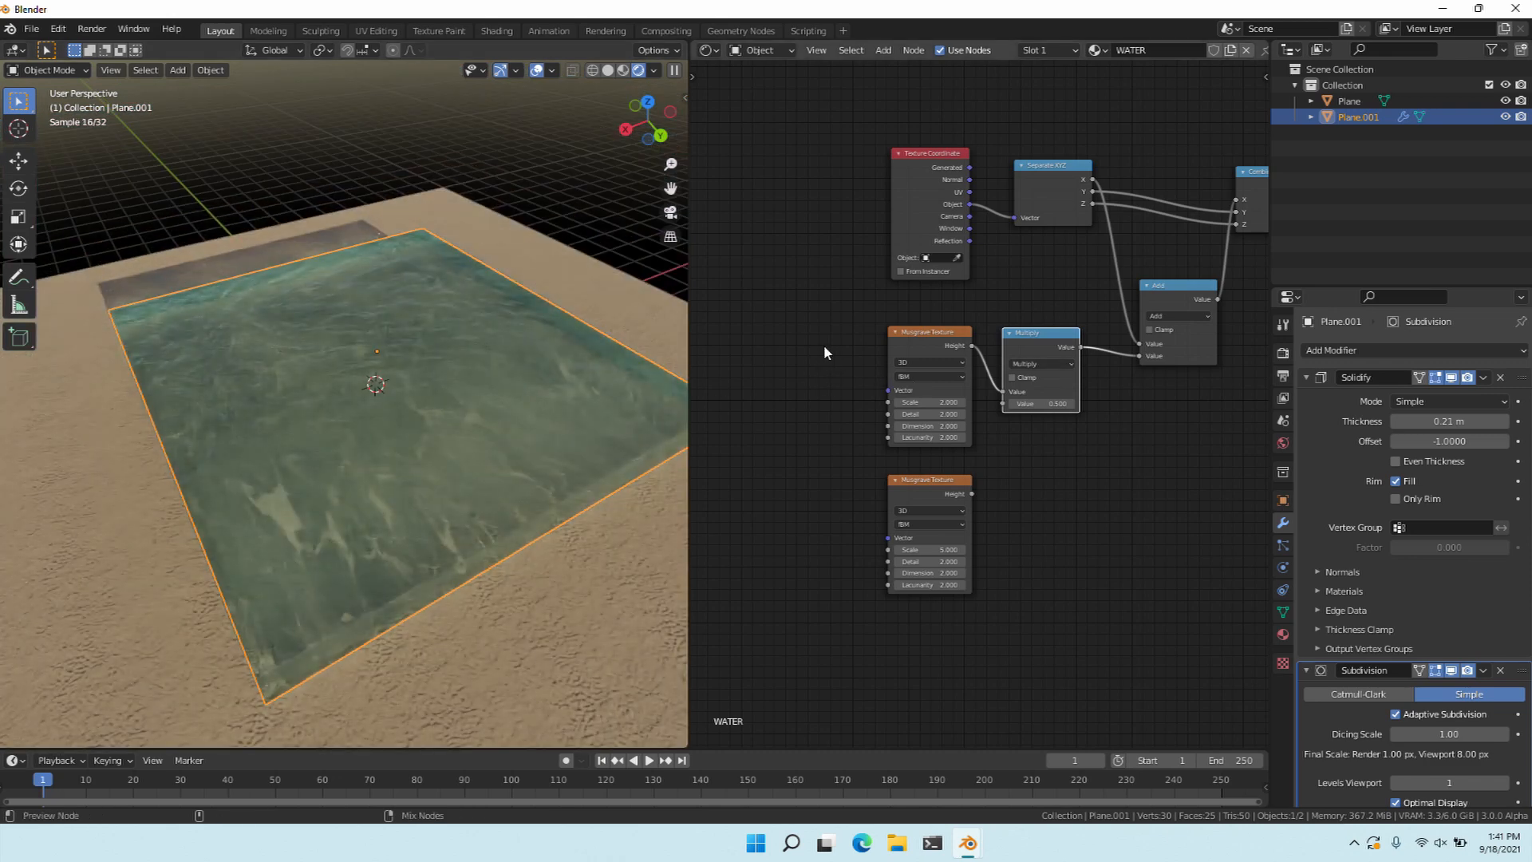
# Preview the Multiply node's output directly on the water plane and play the animation briefly.
pyautogui.keyDown('ctrl'); pyautogui.keyDown('shift'); pyautogui.click(818, 352); pyautogui.keyUp('shift'); pyautogui.keyUp('ctrl')
pyautogui.press('space')
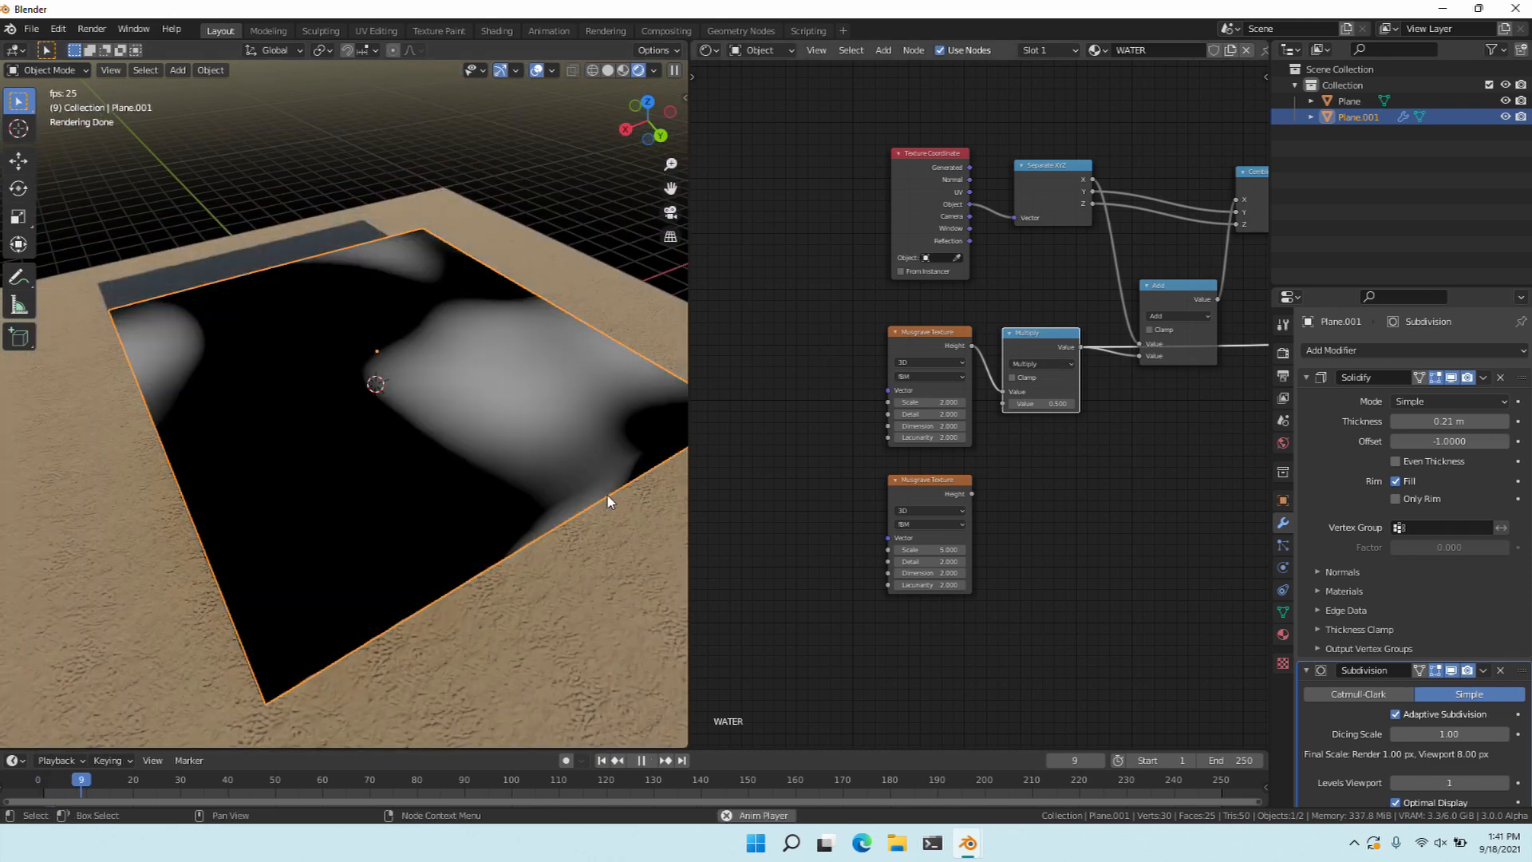
pyautogui.press('space')
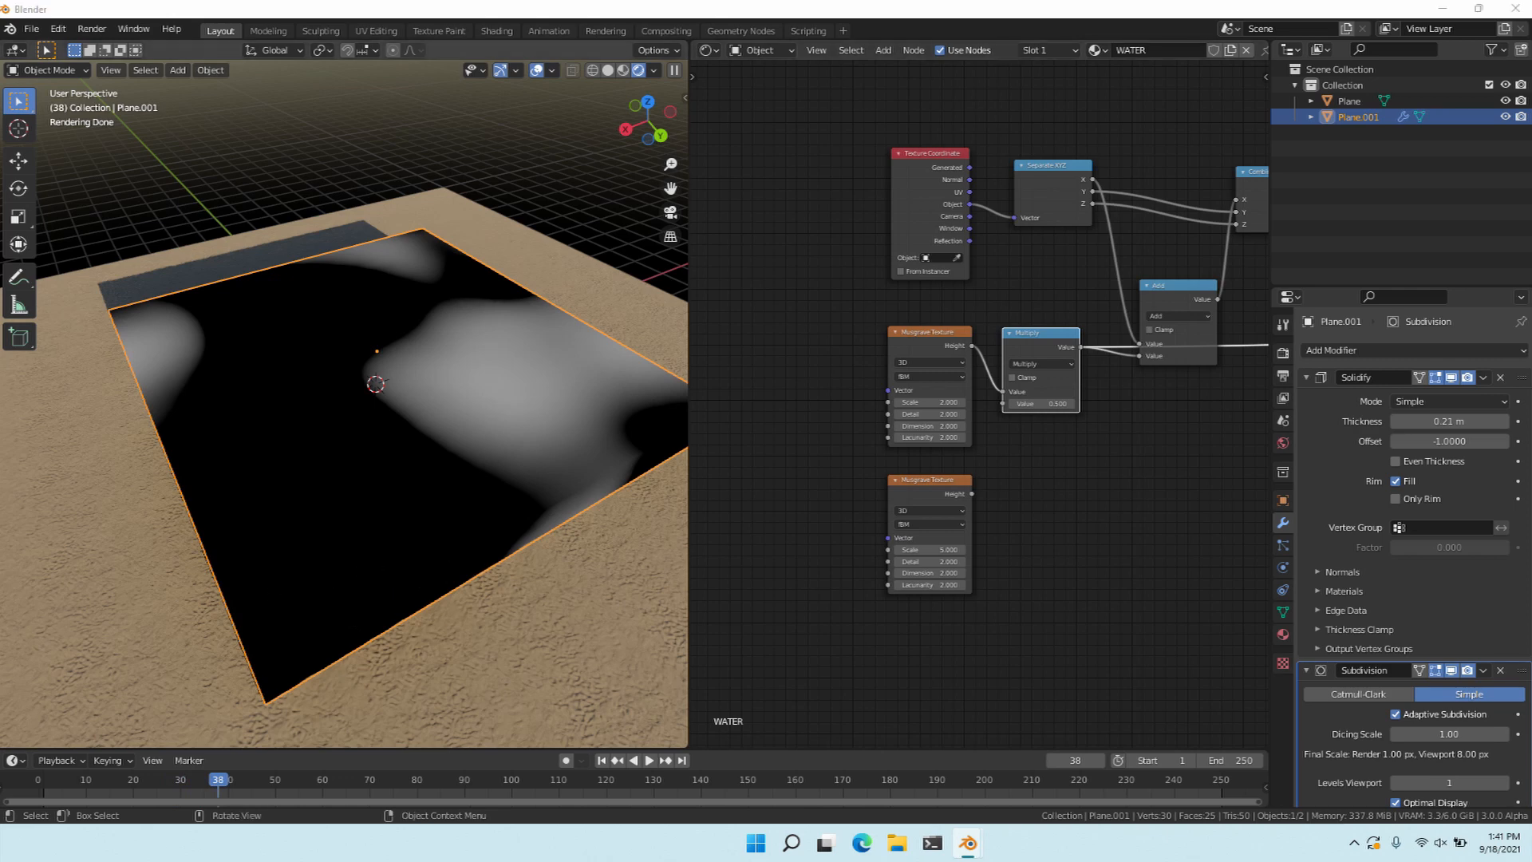
pyautogui.moveTo(743, 405); pyautogui.dragTo(719, 358, button='middle')
pyautogui.moveTo(854, 224)
pyautogui.mouseDown()
pyautogui.moveTo(1046, 528)
pyautogui.moveTo(876, 293)
pyautogui.moveTo(1050, 519)
pyautogui.mouseUp()
pyautogui.hotkey('shift', 'd')
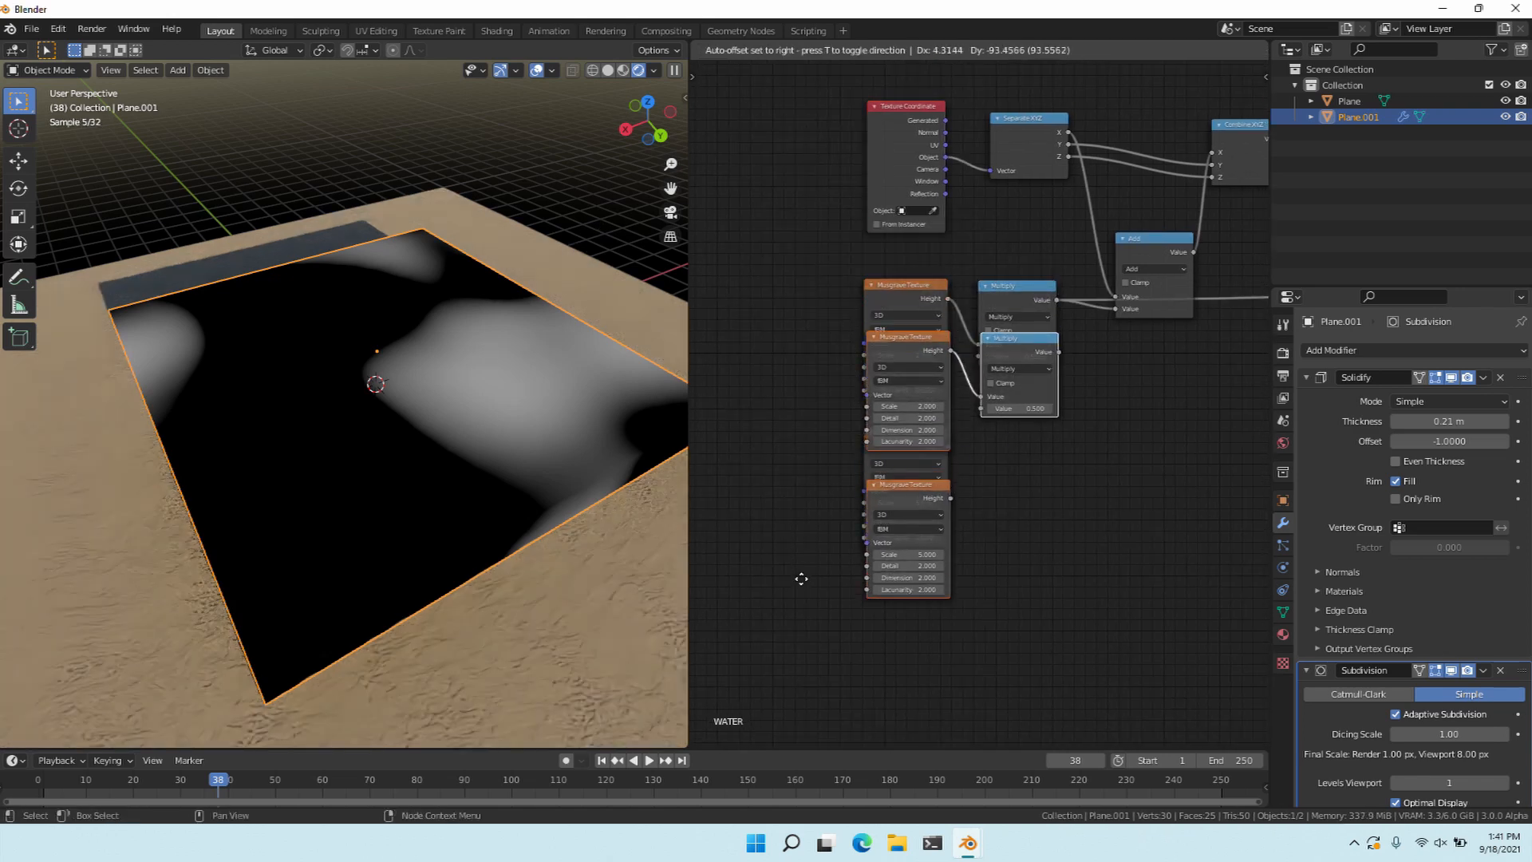
pyautogui.rightClick(1046, 562)
pyautogui.hotkey('ctrl', 'z')
# Duplicate the Multiply node below the original and connect the lower Musgrave Texture's Height to its first Value.
pyautogui.click(1018, 324)
pyautogui.hotkey('shift', 'd')
pyautogui.click(1012, 457)
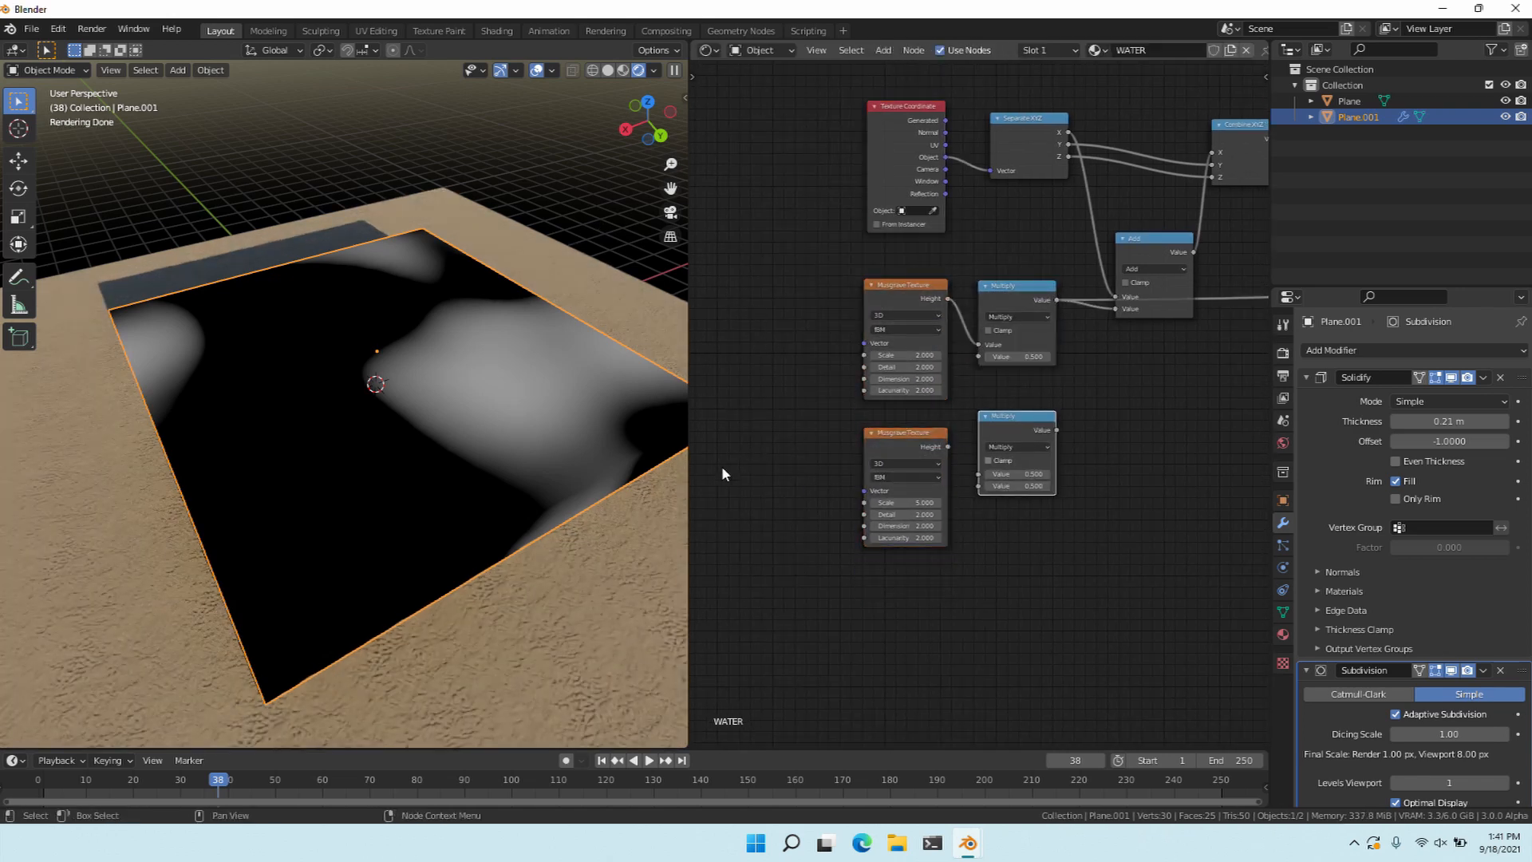
pyautogui.moveTo(948, 446); pyautogui.dragTo(979, 474)
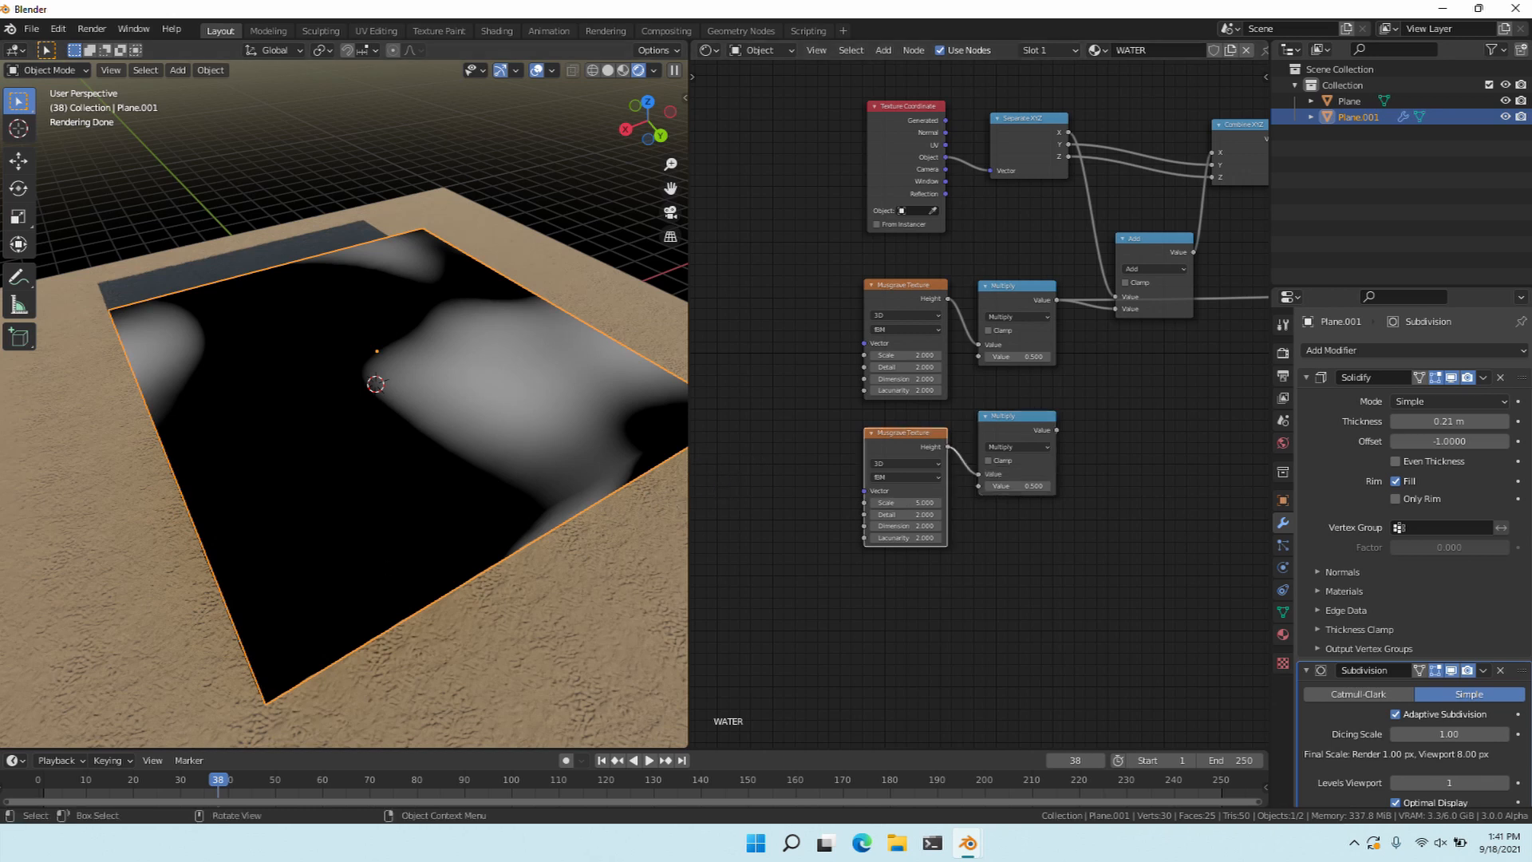
# Set the lower Musgrave Texture's Scale to 1.0.
pyautogui.click(909, 502)
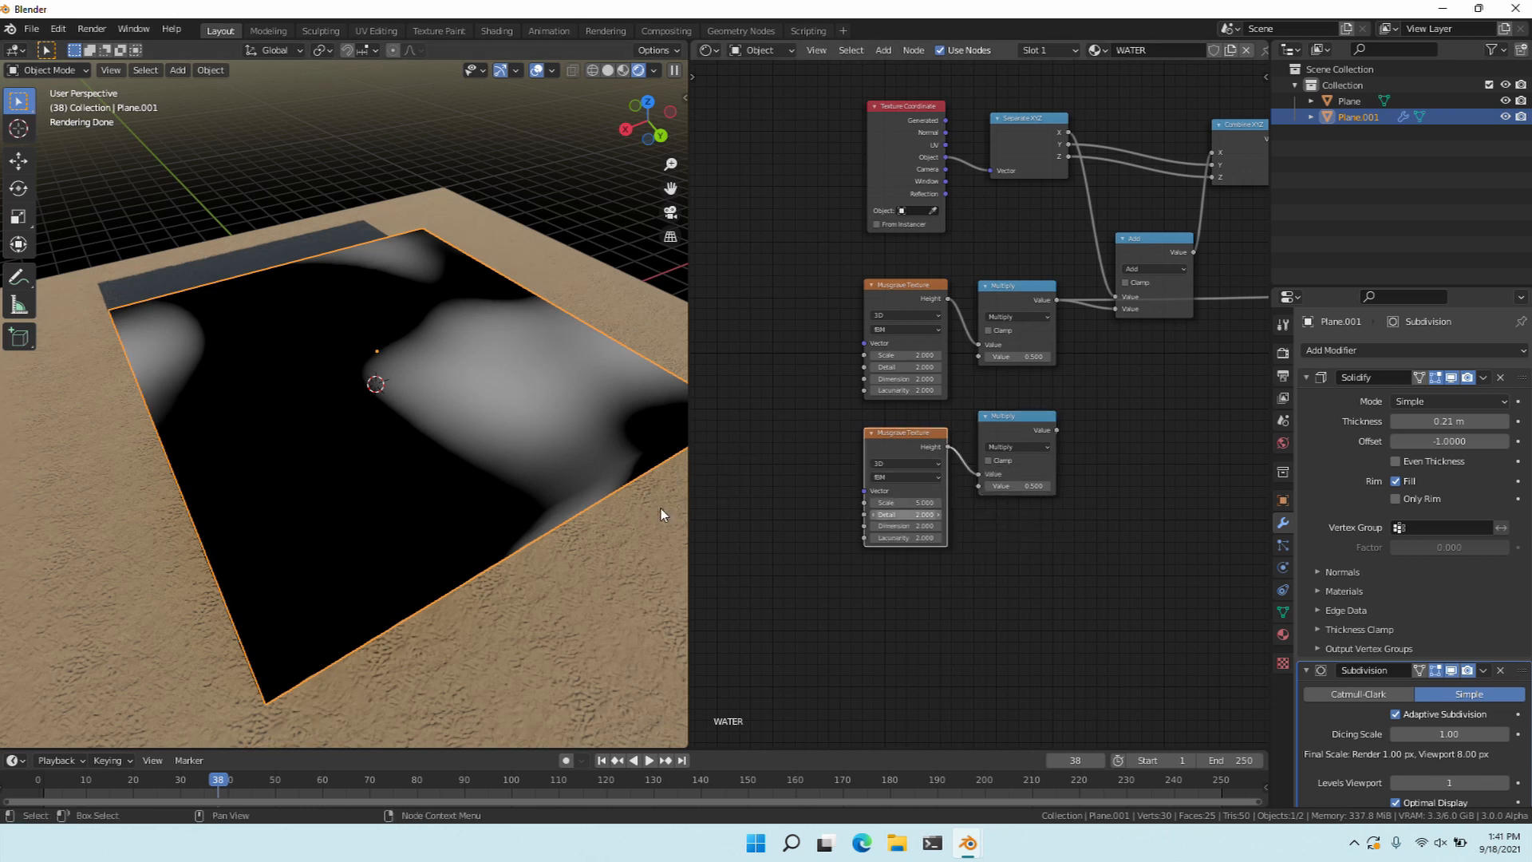
pyautogui.write('1')
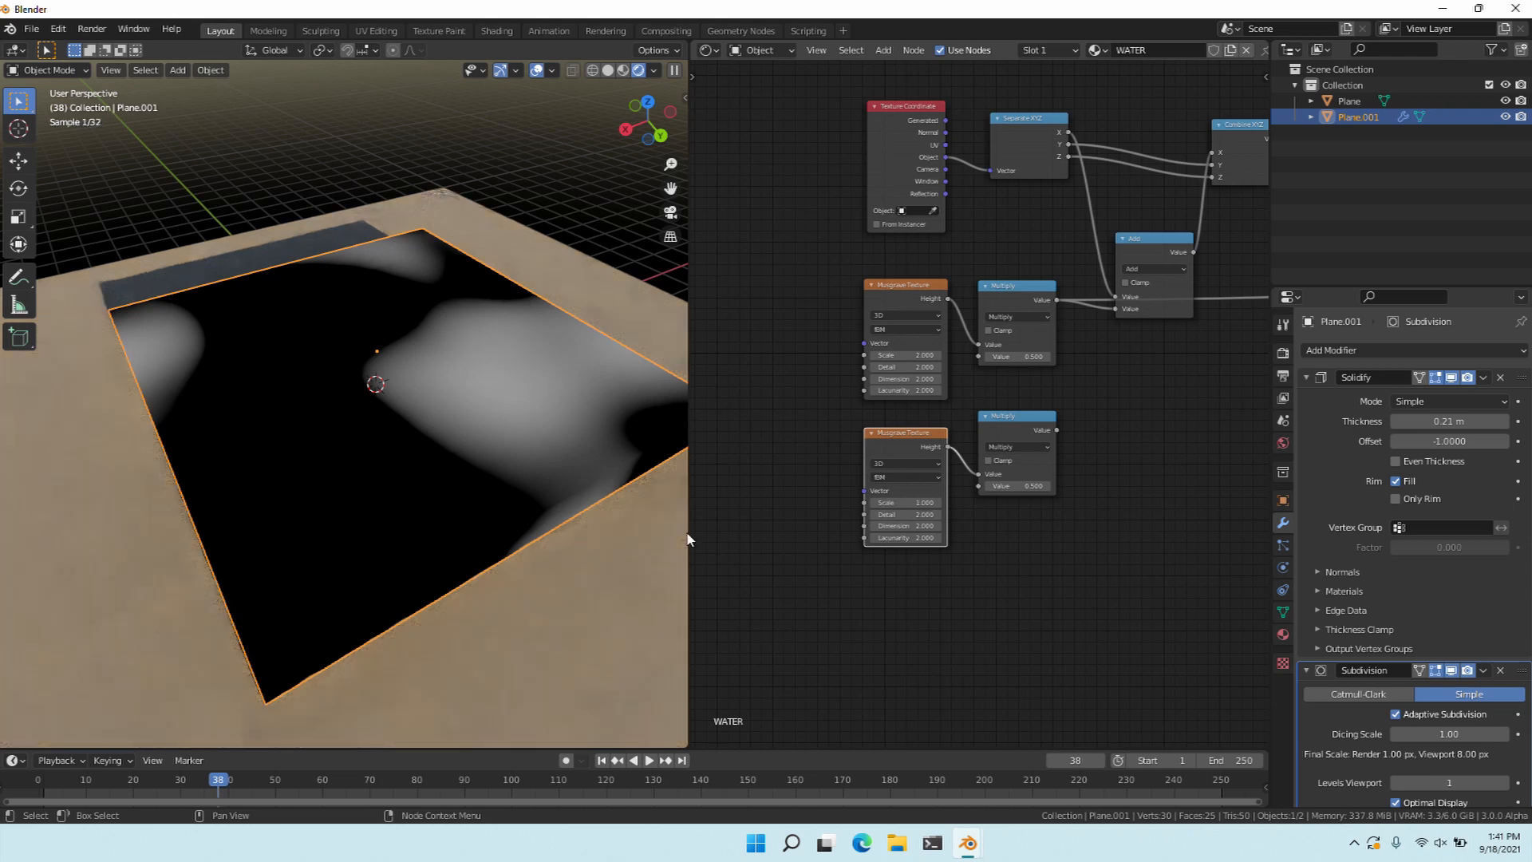
pyautogui.press('Return')
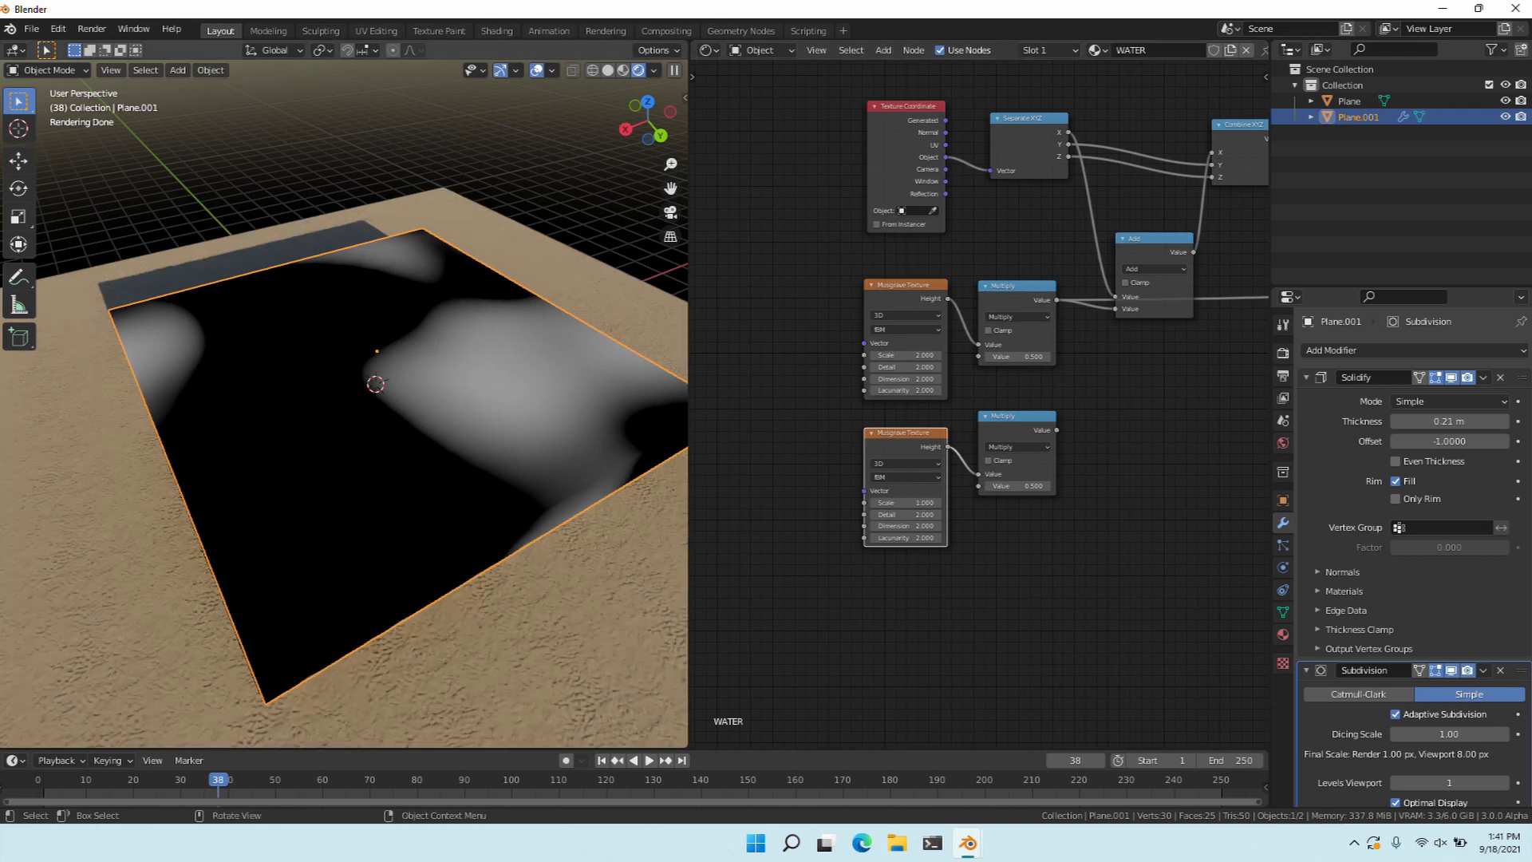
# Add a Math node after the two Multiply nodes and set its operation to Maximum.
pyautogui.moveTo(803, 393); pyautogui.dragTo(711, 432, button='middle')
pyautogui.hotkey('shift', 'a')
pyautogui.write('s')
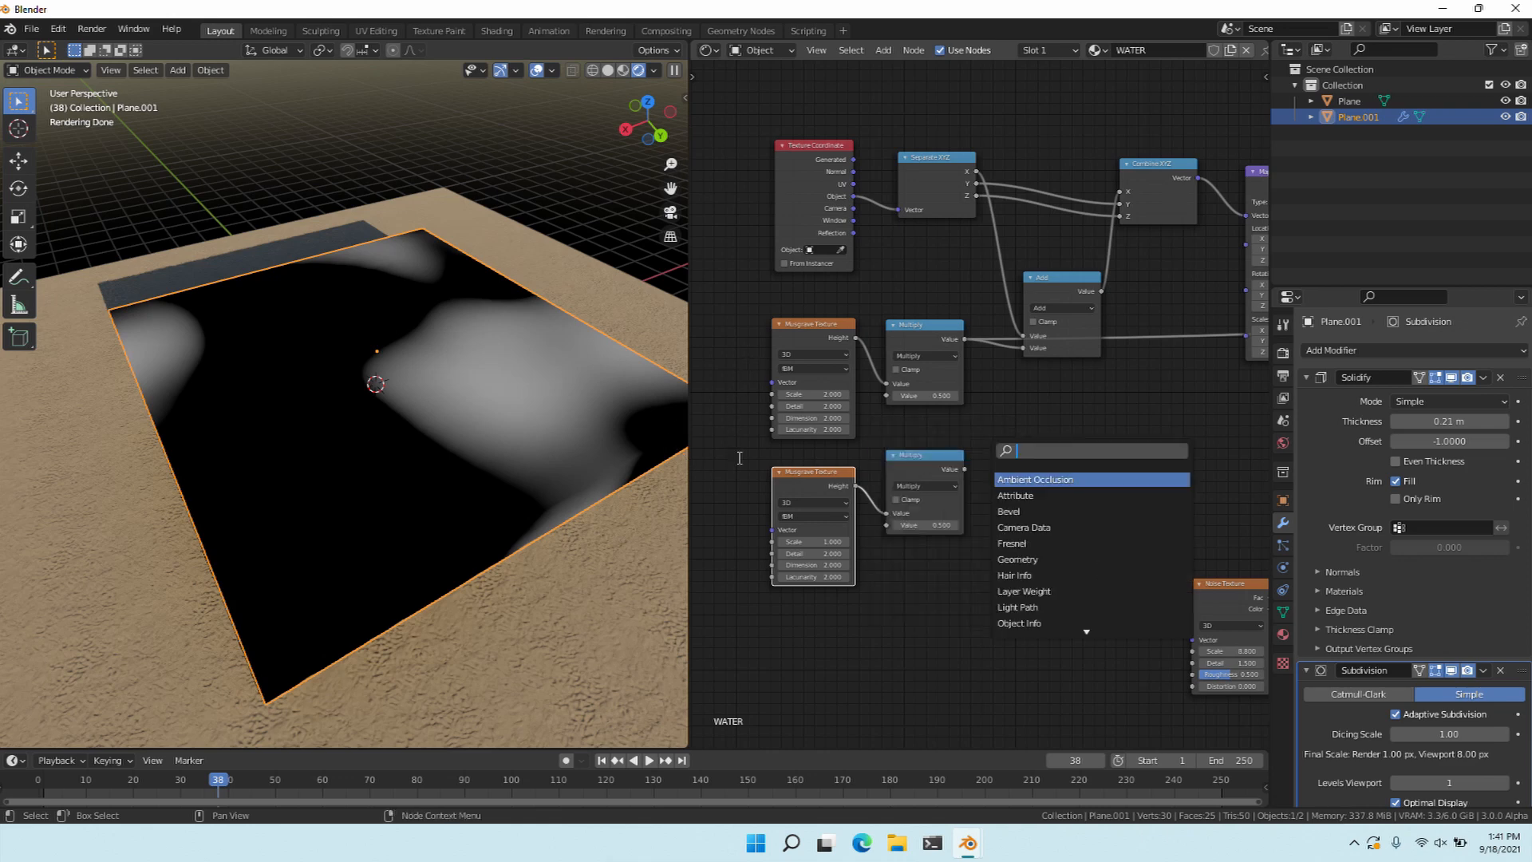
pyautogui.write('add')
pyautogui.press('Return')
pyautogui.click(721, 398)
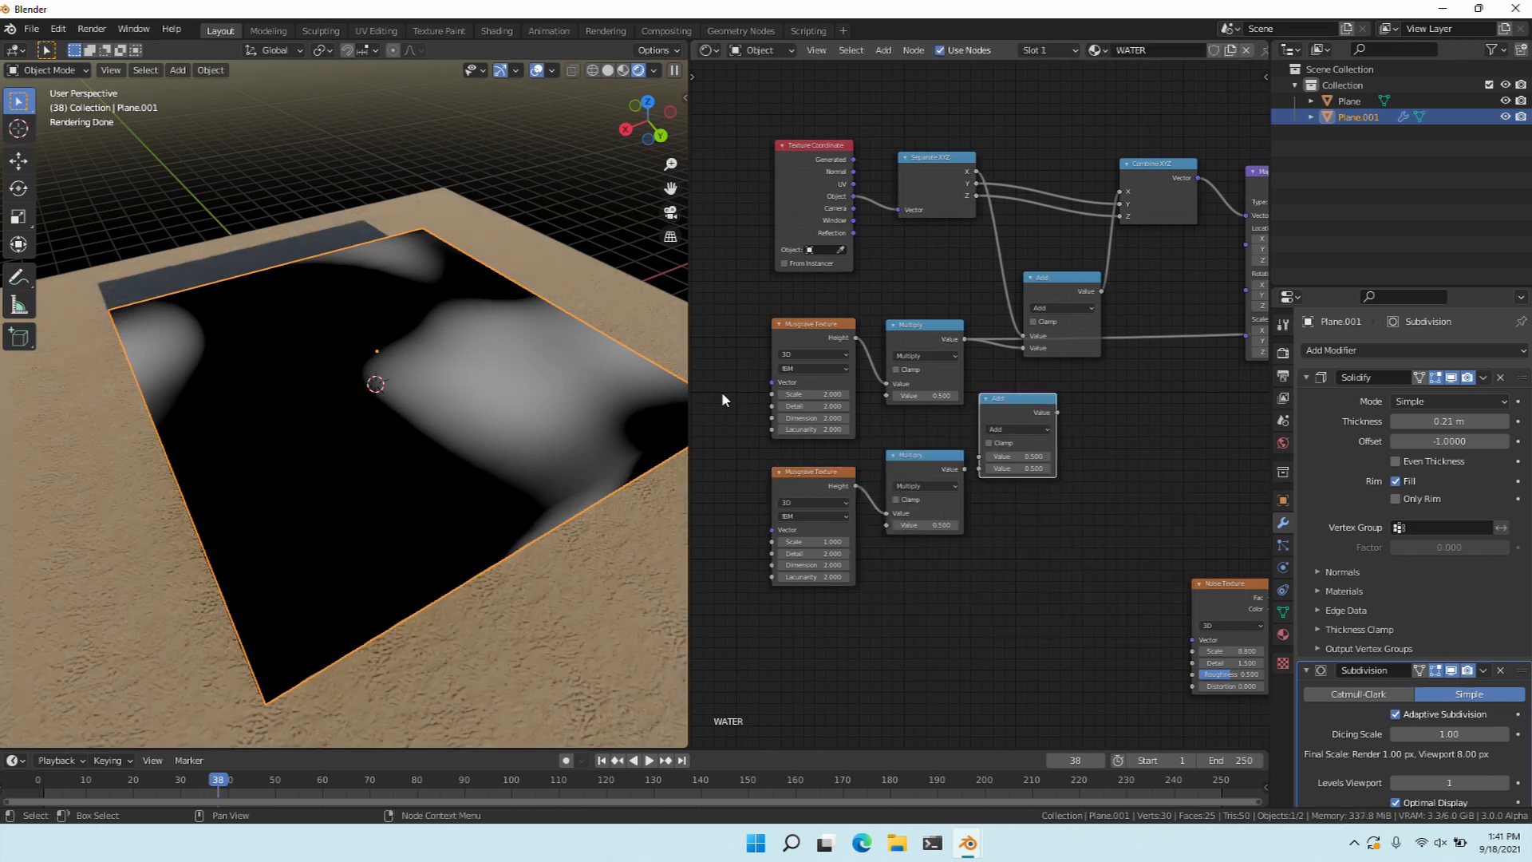
pyautogui.click(1018, 429)
pyautogui.click(1115, 471)
# Insert the Maximum node into the upper Multiply's preview link and connect the lower Multiply to its second Value.
pyautogui.press('g')
pyautogui.click(756, 380)
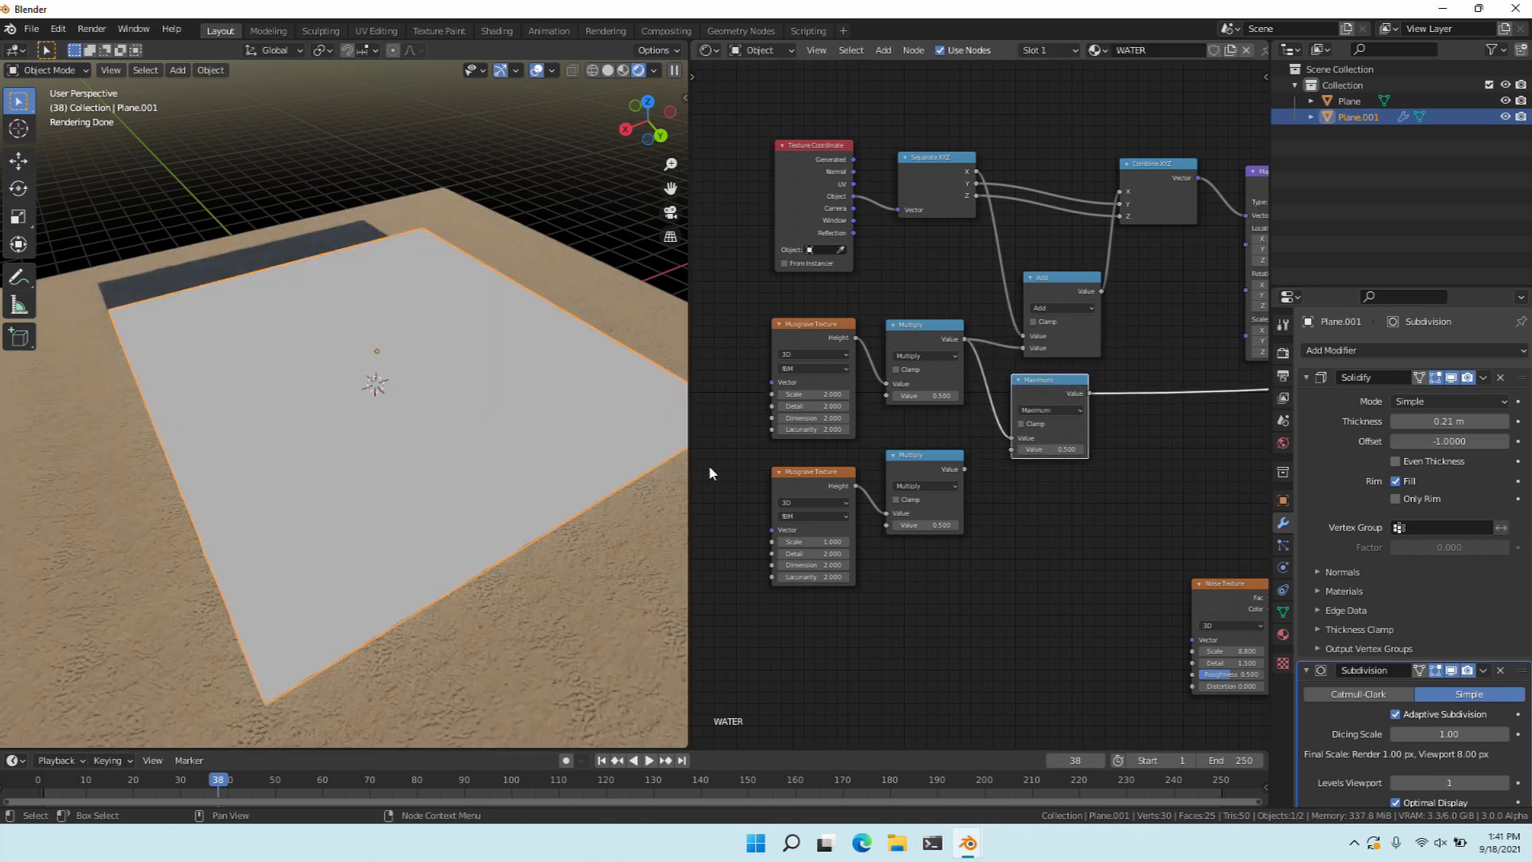
pyautogui.moveTo(963, 469); pyautogui.dragTo(1011, 449)
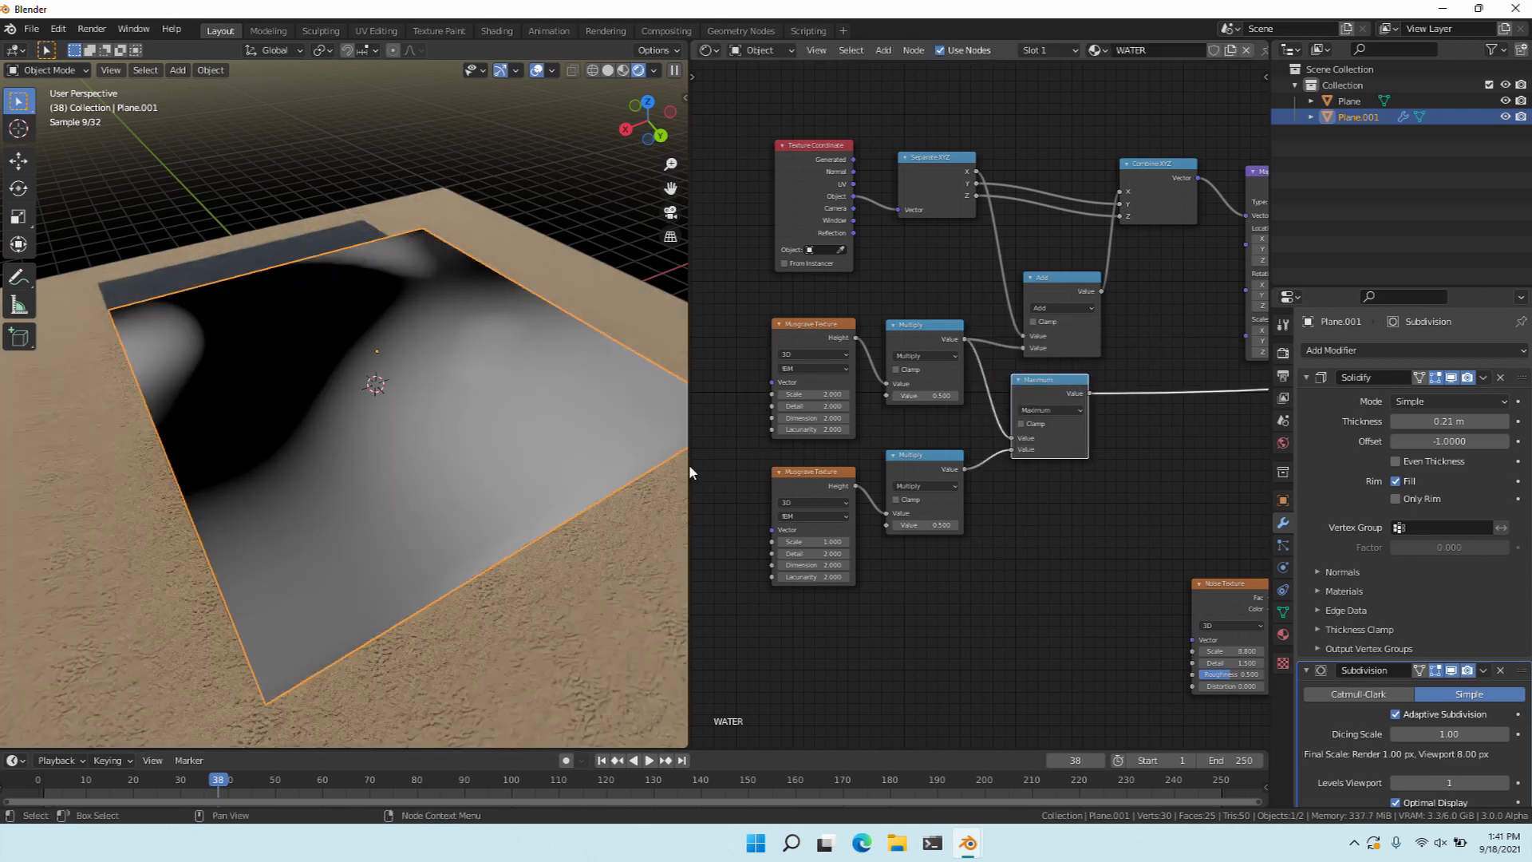
pyautogui.moveTo(1040, 381); pyautogui.dragTo(1039, 372)
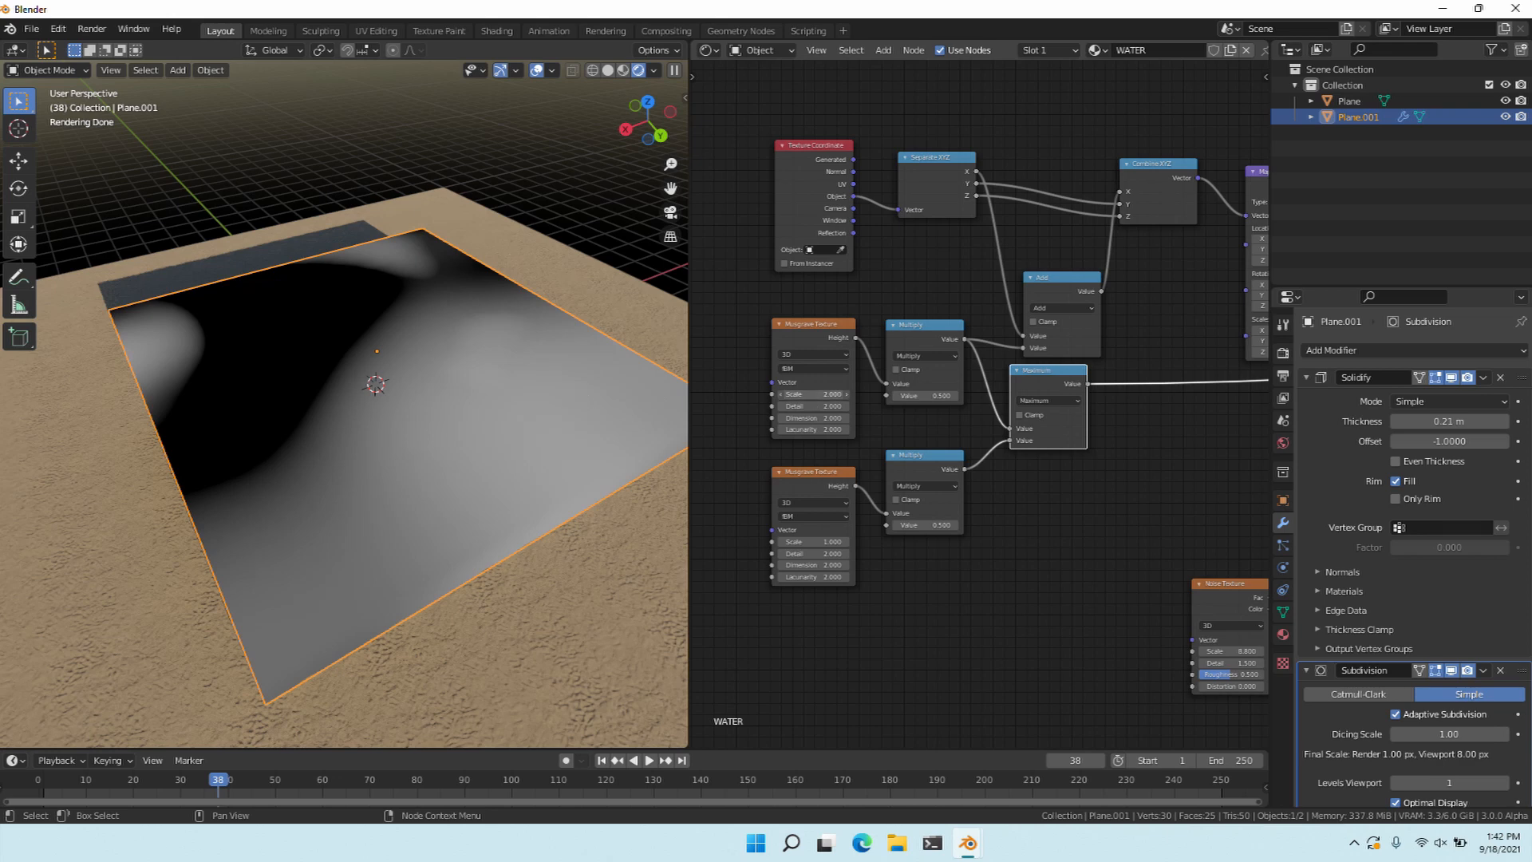
# Set the Scale of the upper Musgrave Texture to 5.2 and of the lower one to 6.3.
pyautogui.moveTo(813, 394)
pyautogui.mouseDown()
pyautogui.moveTo(991, 394)
pyautogui.moveTo(842, 394)
pyautogui.mouseUp()
pyautogui.moveTo(814, 542); pyautogui.dragTo(856, 542)
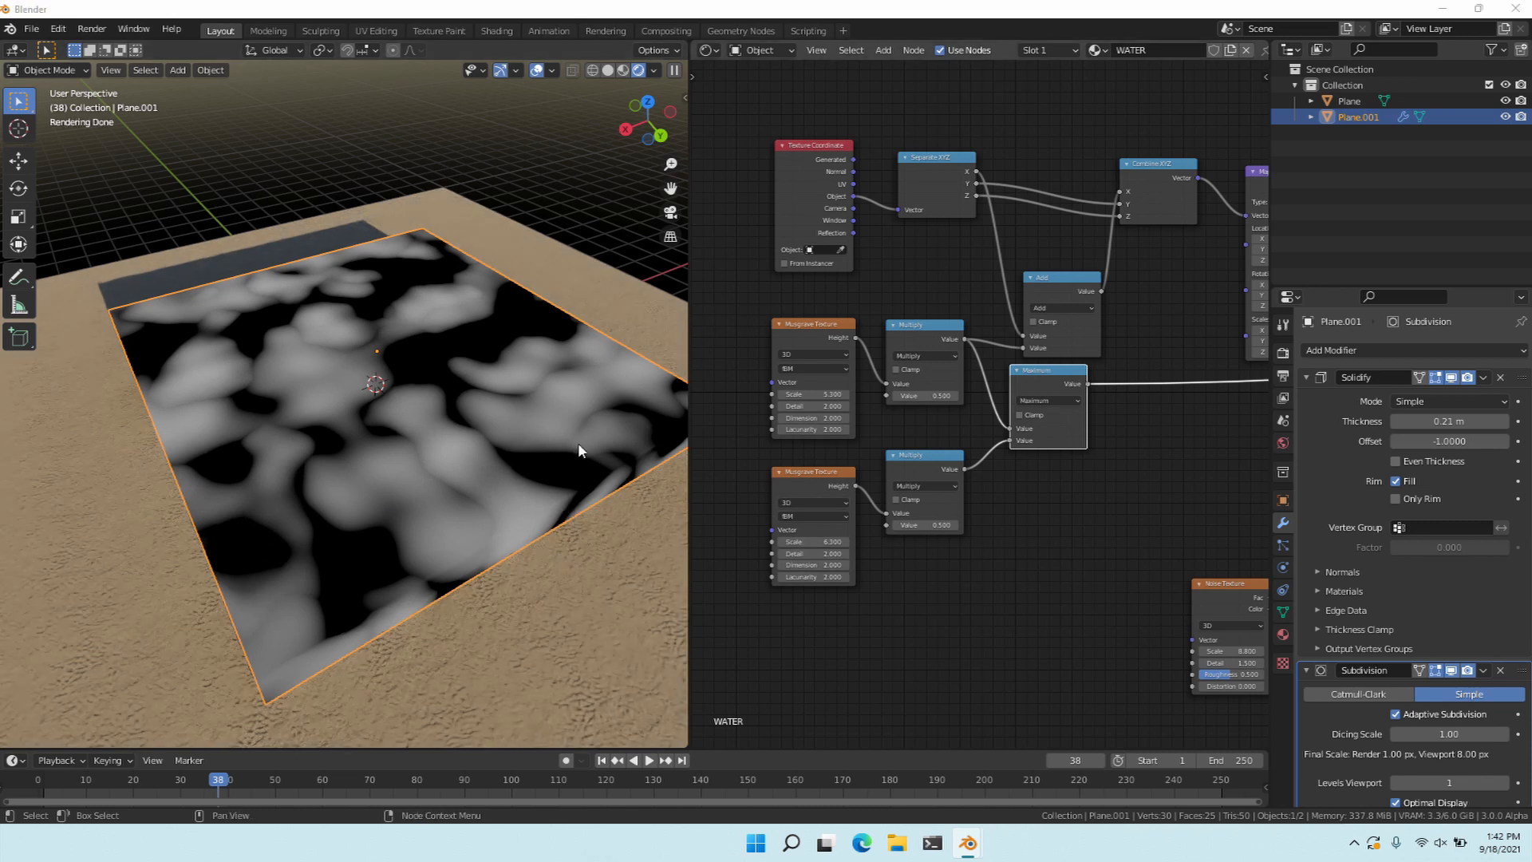
# Connect the Maximum node's output to the second Value of the Add node.
pyautogui.moveTo(1083, 385); pyautogui.dragTo(1022, 348)
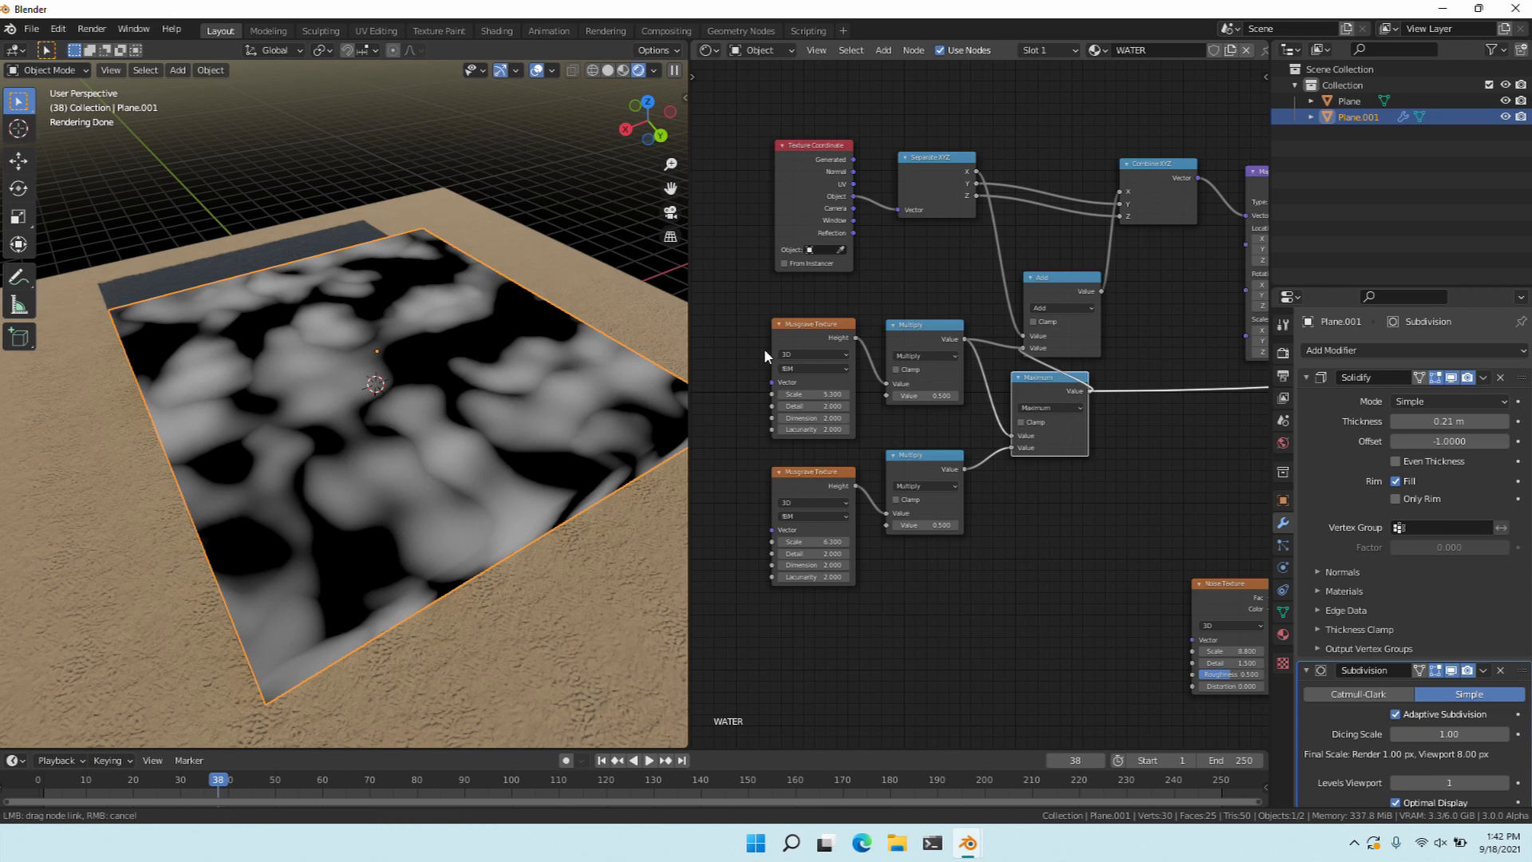
# Reconnect the final Mix Shader to the Material Output to show the full water material and inspect its surface.
pyautogui.moveTo(926, 426); pyautogui.dragTo(451, 405, button='middle')
pyautogui.moveTo(913, 382); pyautogui.dragTo(540, 360, button='middle')
pyautogui.keyDown('ctrl'); pyautogui.keyDown('shift'); pyautogui.click(950, 276); pyautogui.keyUp('shift'); pyautogui.keyUp('ctrl')
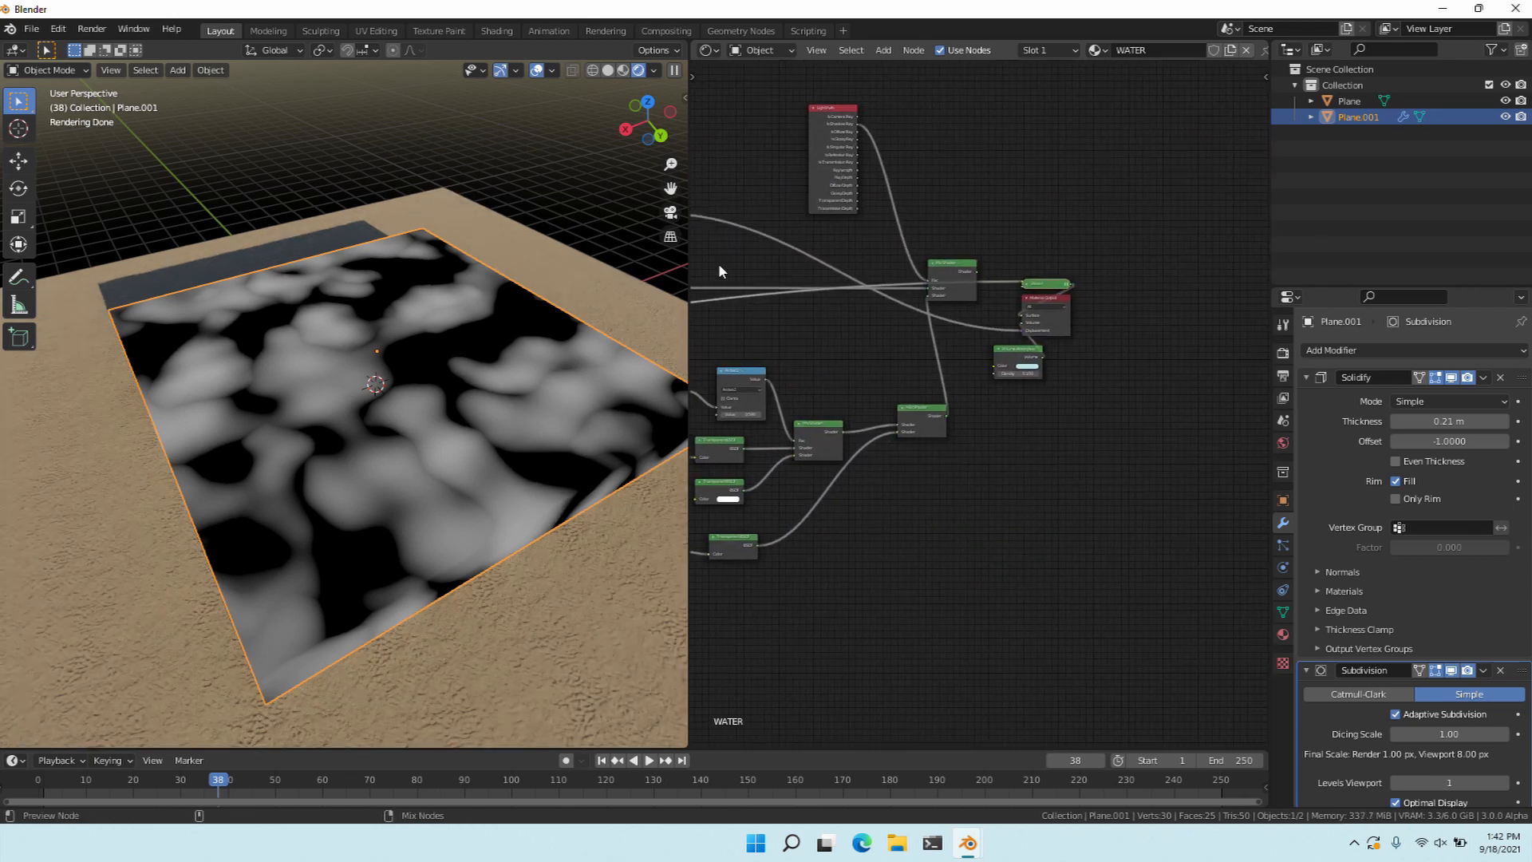
pyautogui.scroll(4, 219, 461)
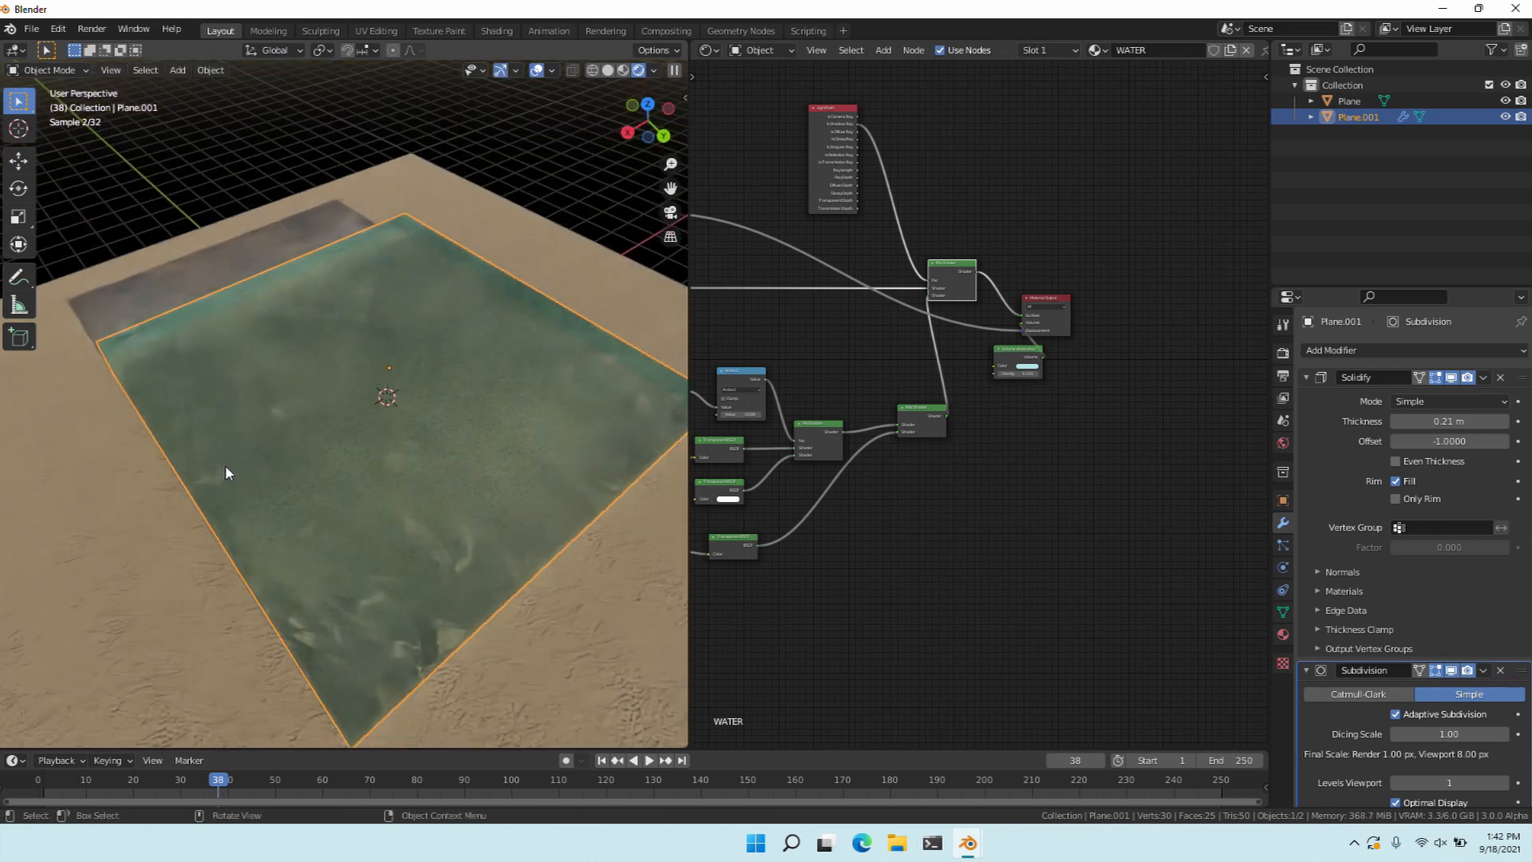
pyautogui.scroll(5, 222, 472)
pyautogui.scroll(-5, 219, 461)
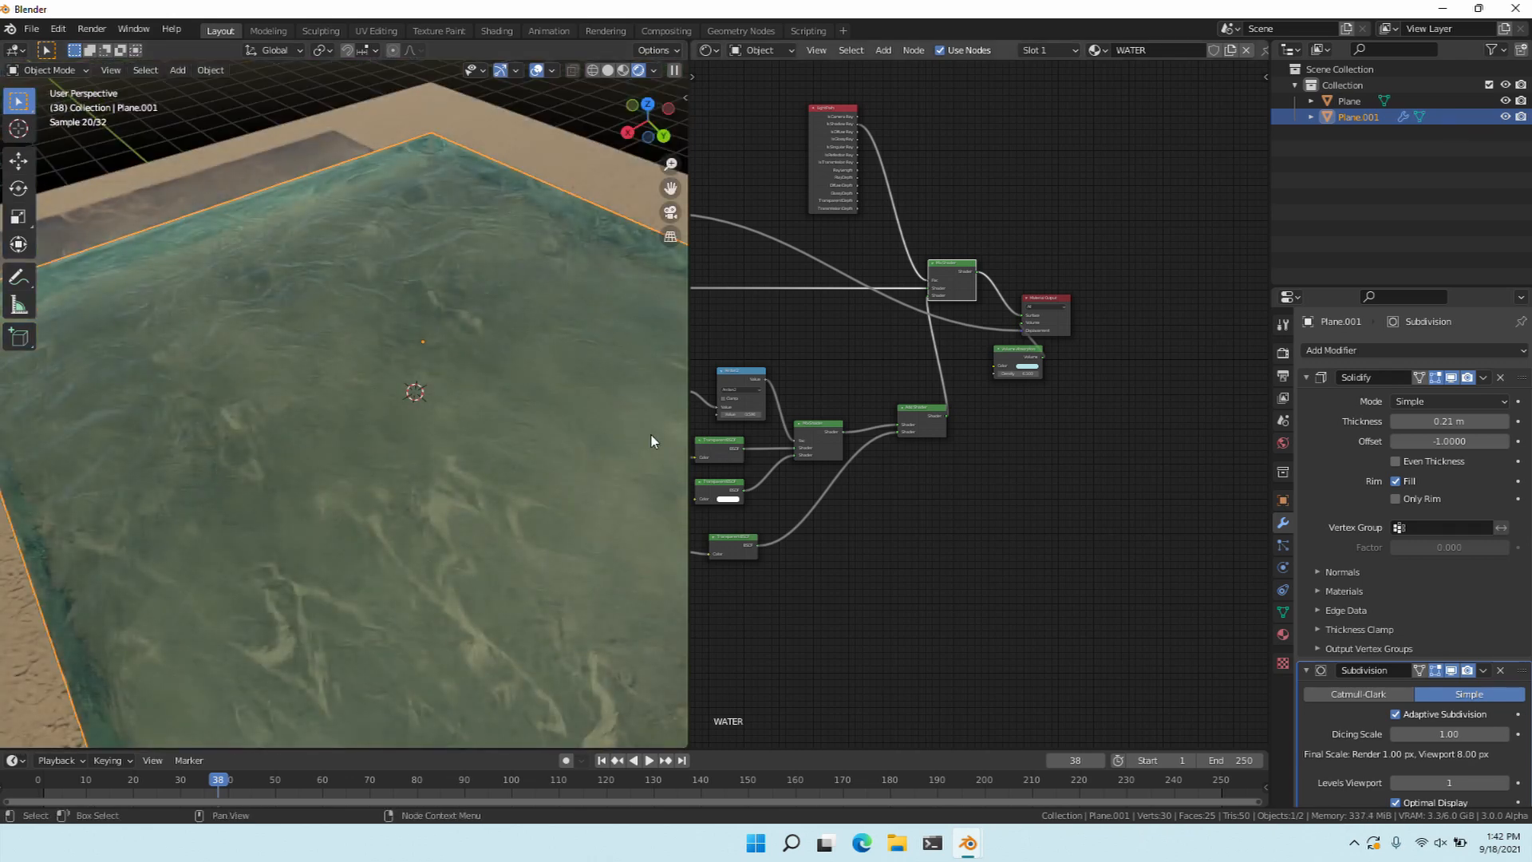
# Add Texture Coordinate and Mapping nodes before the upper Musgrave Texture, feed the Mapping vector to the lower Musgrave too, and reposition the new nodes.
pyautogui.moveTo(766, 458); pyautogui.dragTo(1021, 429, button='middle')
pyautogui.moveTo(766, 576); pyautogui.dragTo(1008, 538, button='middle')
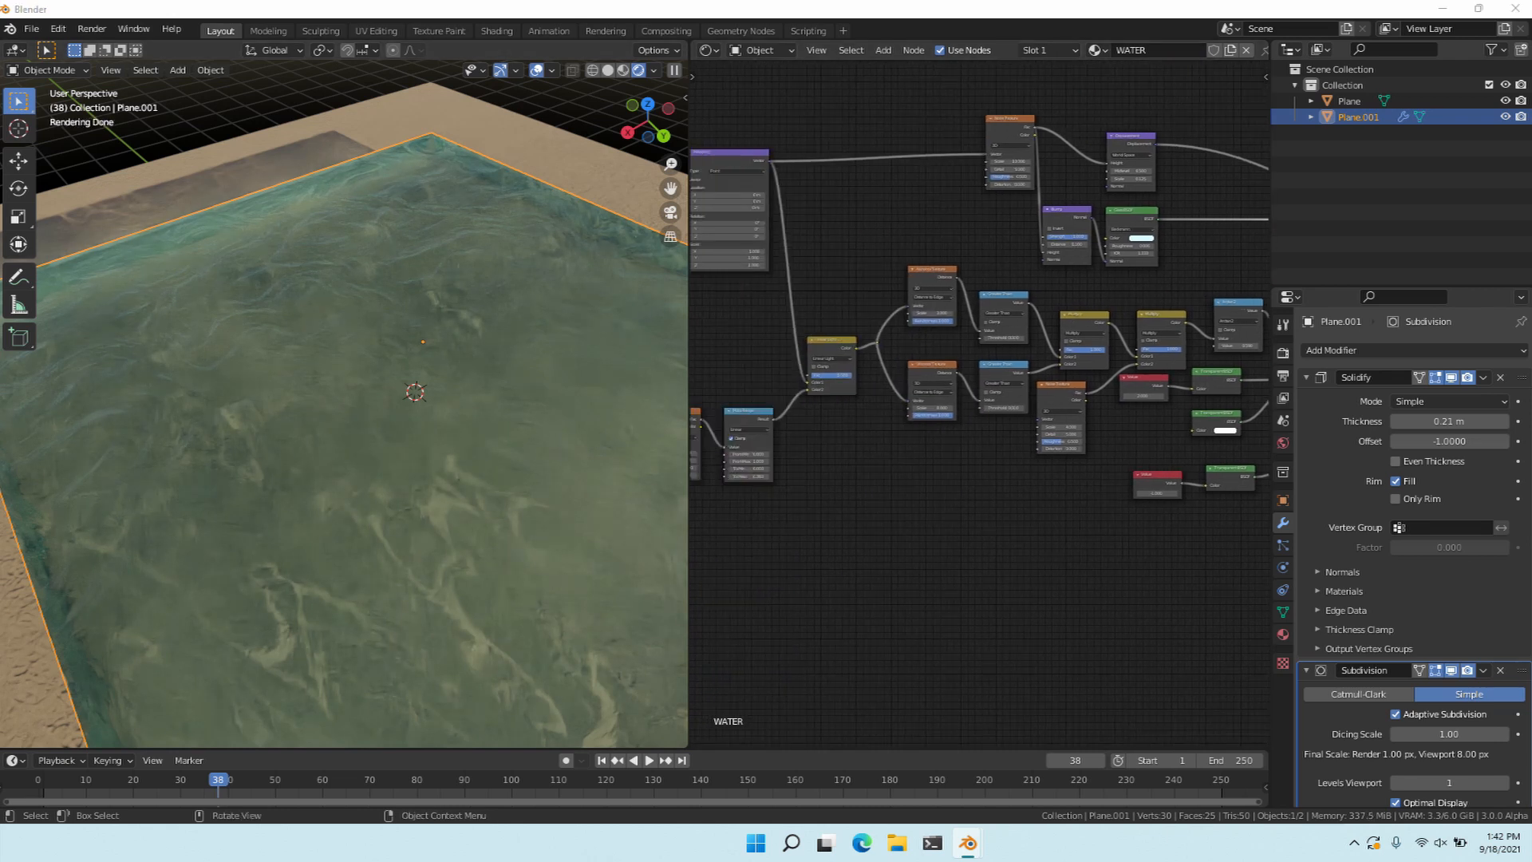
pyautogui.moveTo(766, 568); pyautogui.dragTo(1063, 542, button='middle')
pyautogui.moveTo(827, 426); pyautogui.dragTo(1045, 462, button='middle')
pyautogui.click(930, 274)
pyautogui.hotkey('ctrl', 't')
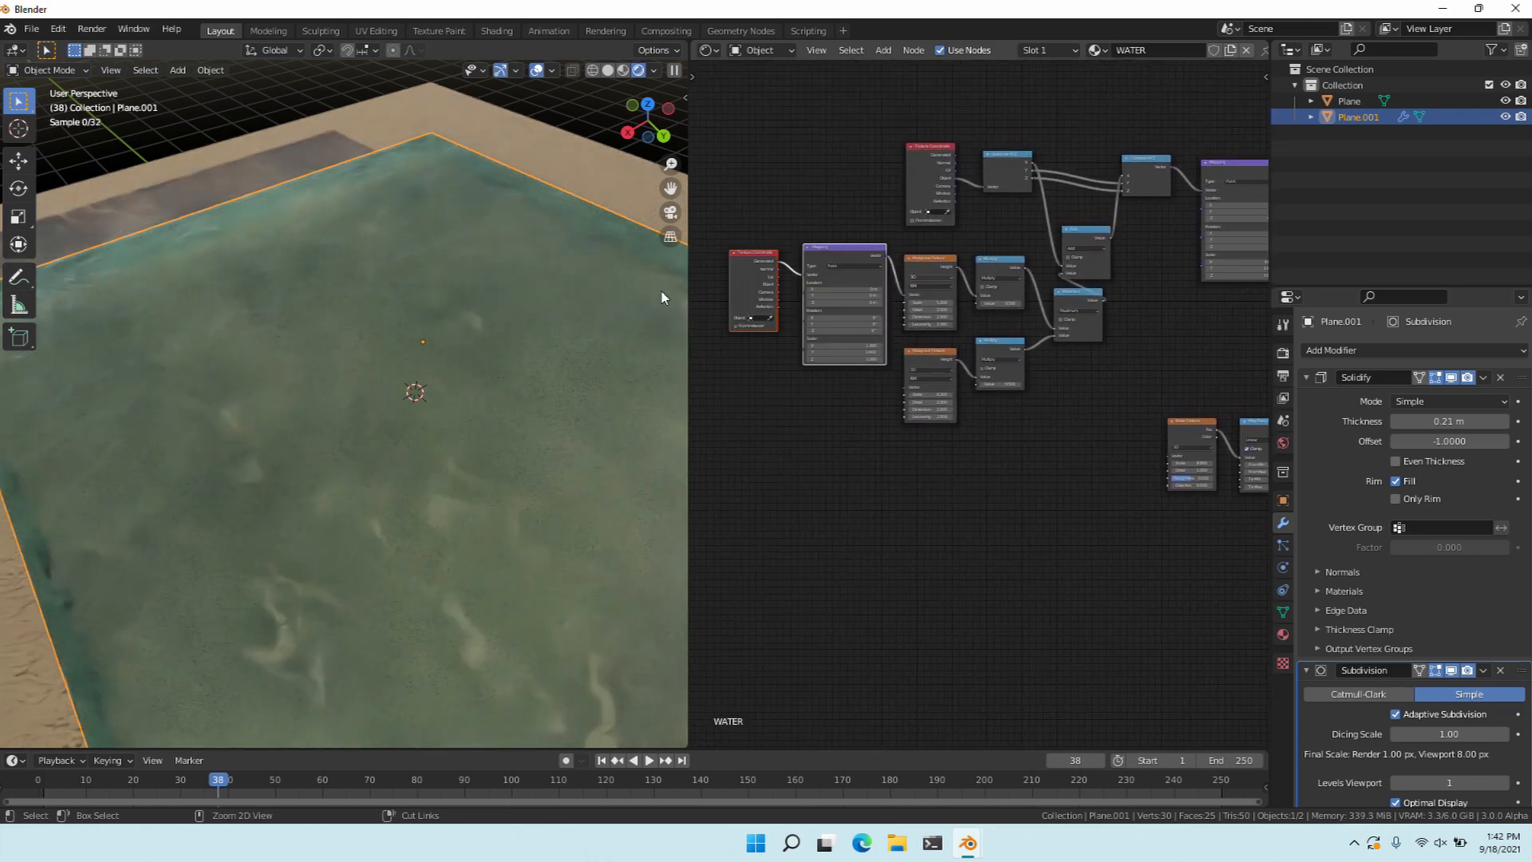
pyautogui.press('g')
pyautogui.click(581, 372)
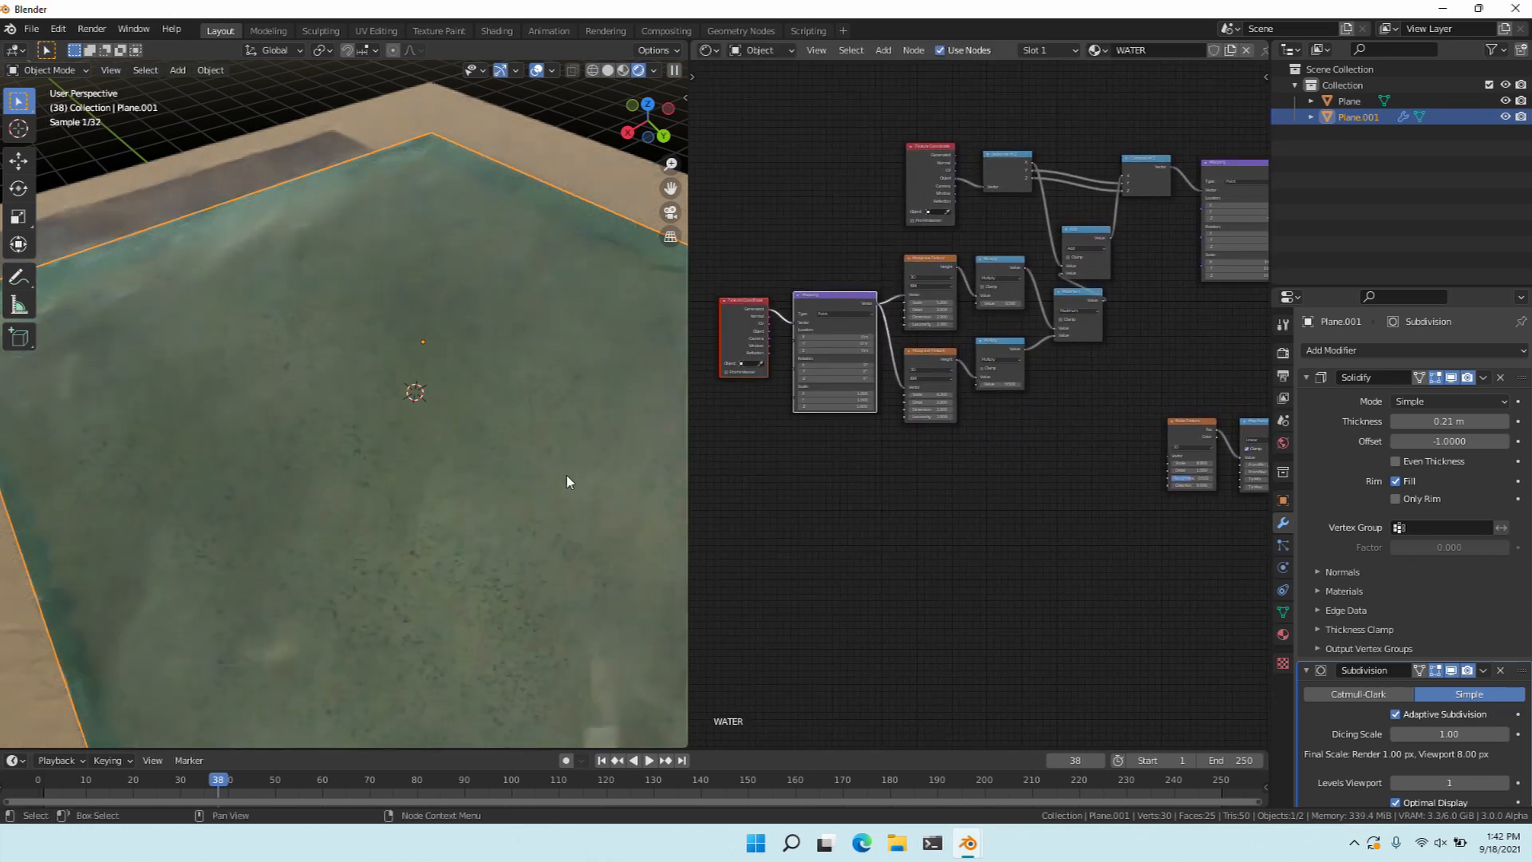
# Drive the Location X of the Musgrave textures' Mapping node with the expression #frame/10000.
pyautogui.scroll(6, 803, 461)
pyautogui.moveTo(766, 493); pyautogui.dragTo(842, 552, button='middle')
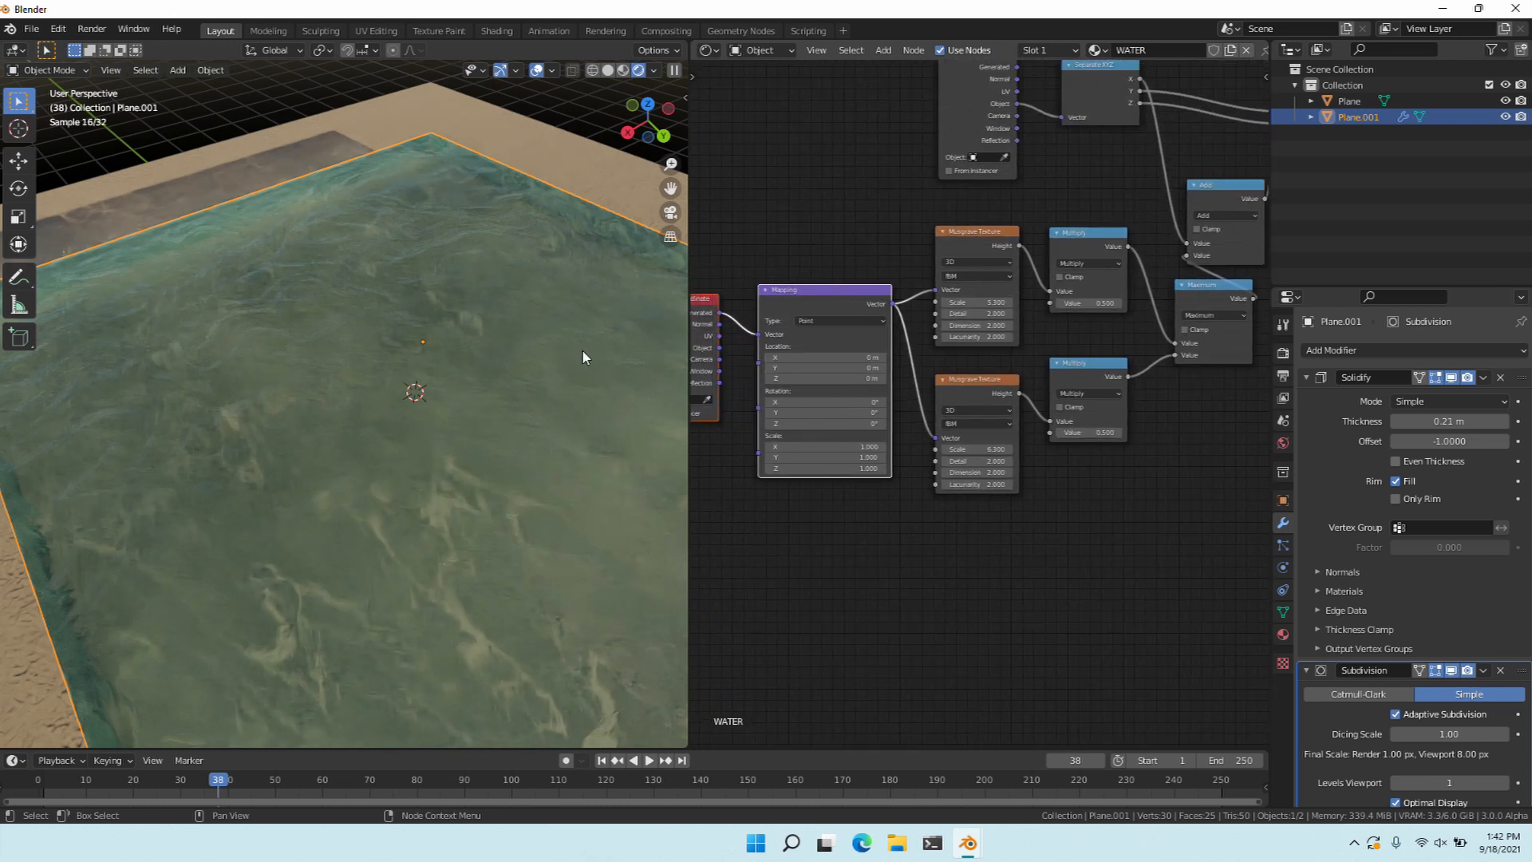
pyautogui.click(822, 357)
pyautogui.write('##')
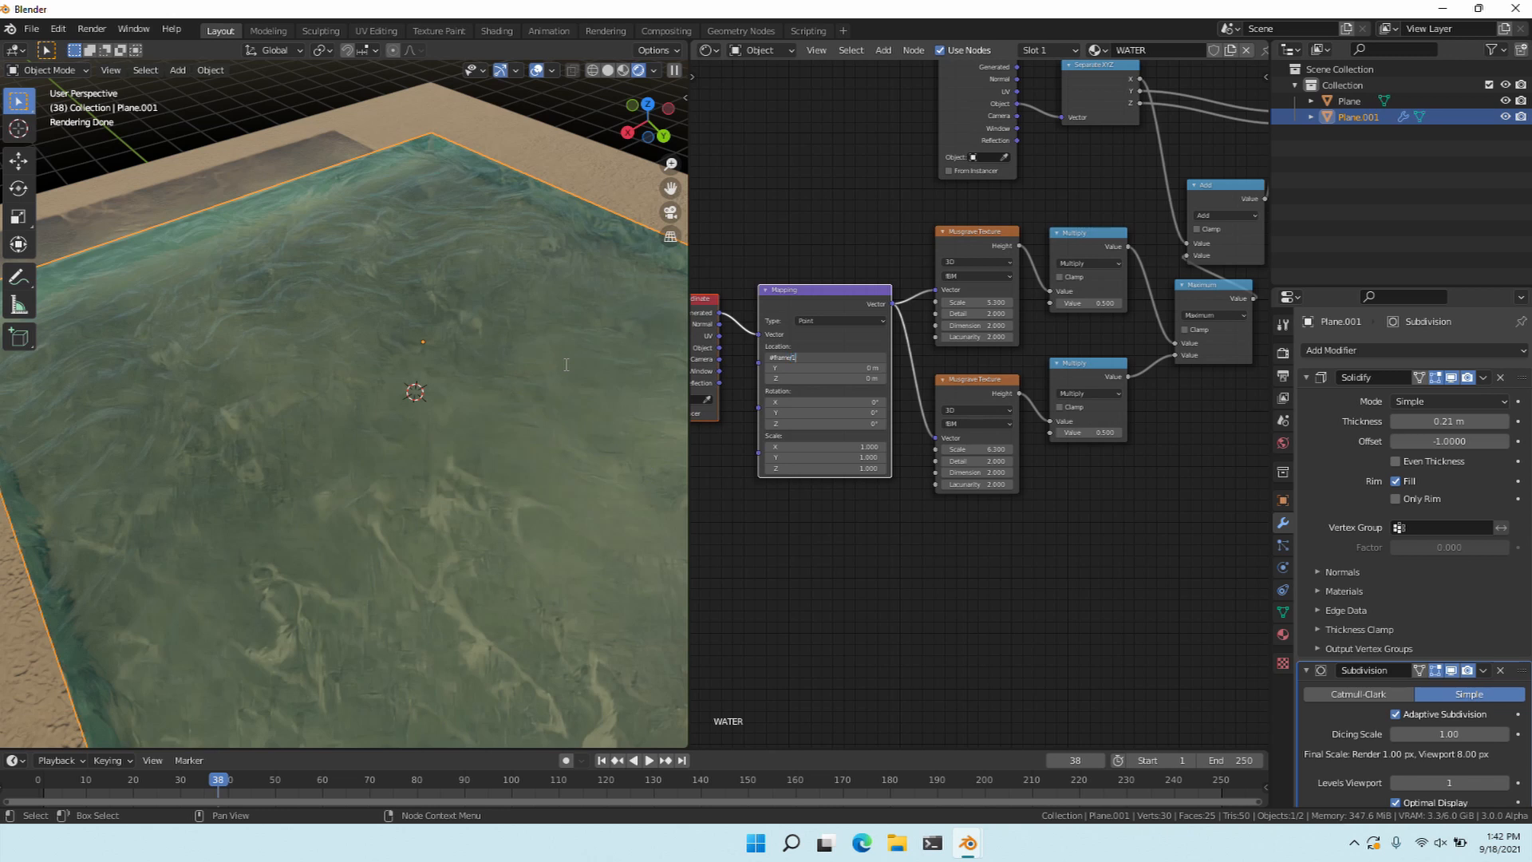
pyautogui.press('Return')
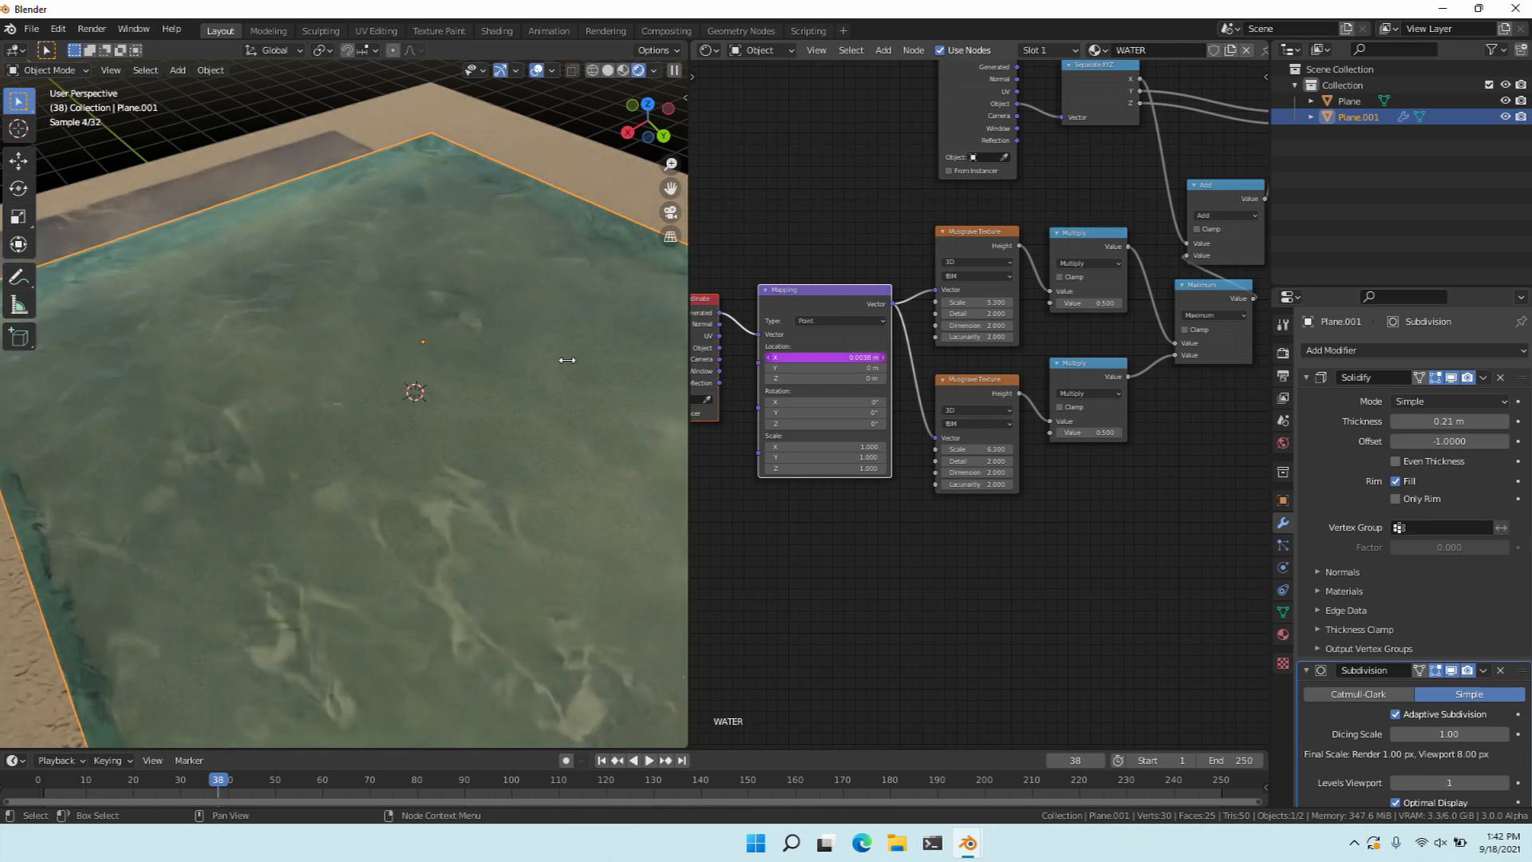
# Copy the Location X driver expression into Location Y of the same Mapping node as #frame/10000.
pyautogui.hotkey('ctrl', 'v')
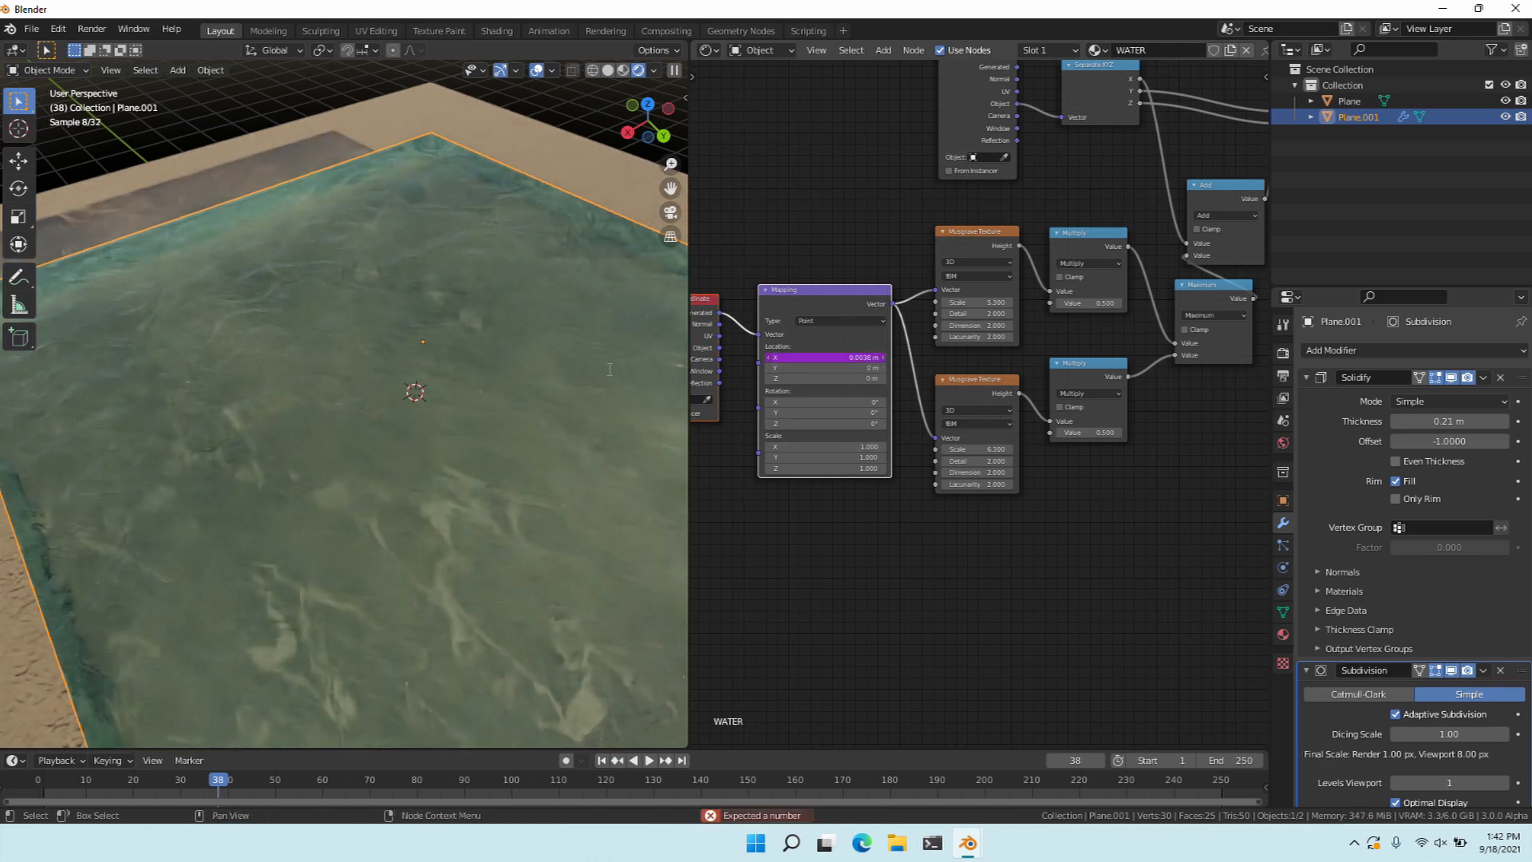
pyautogui.doubleClick(826, 358)
pyautogui.hotkey('ctrl', 'c')
pyautogui.press('Return')
pyautogui.doubleClick(826, 368)
pyautogui.hotkey('ctrl', 'v')
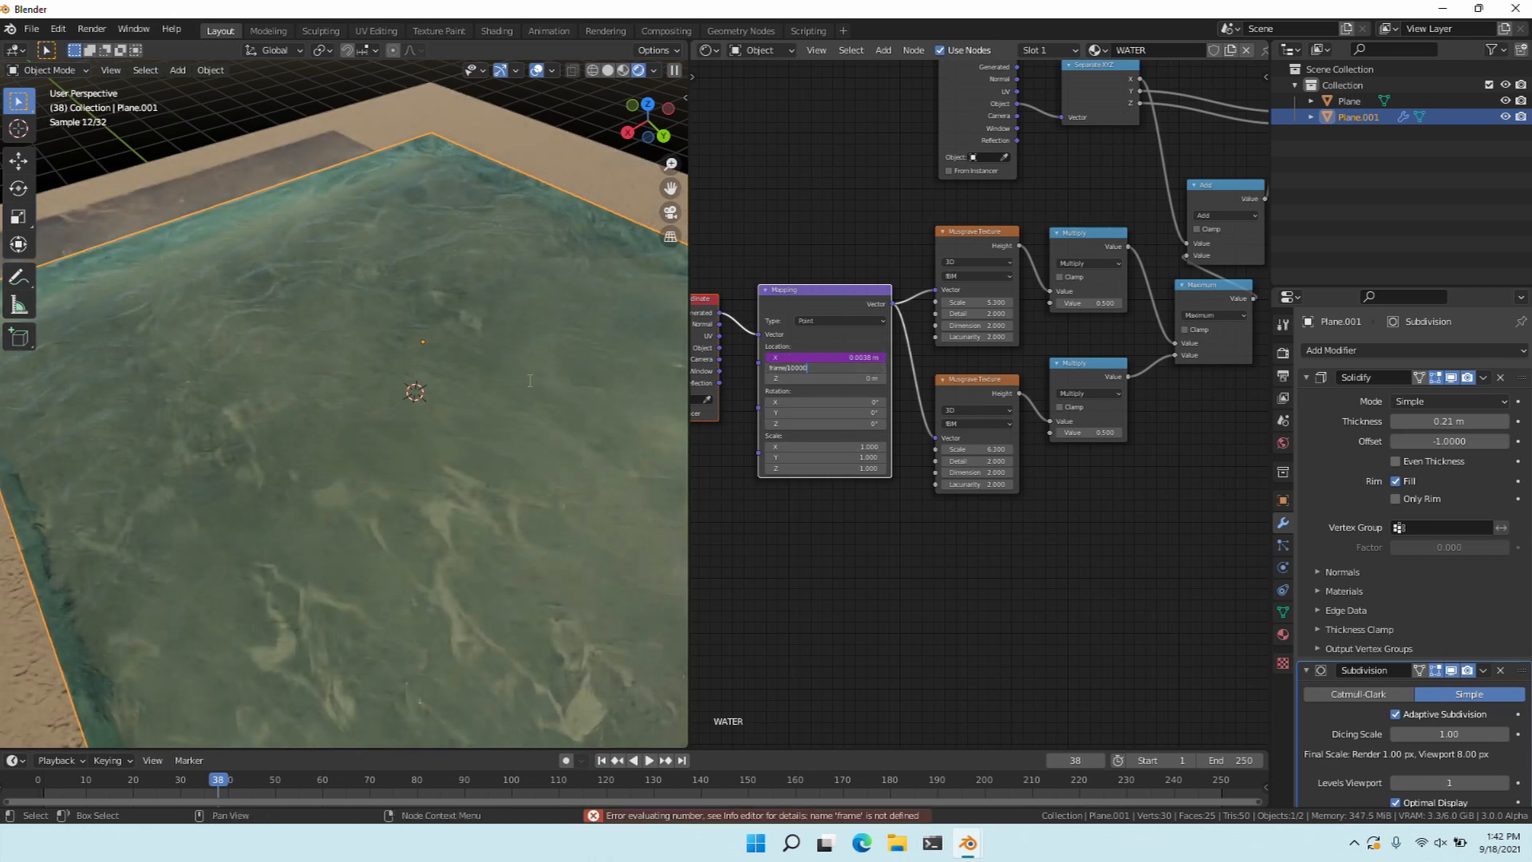
pyautogui.write('#')
pyautogui.press('Return')
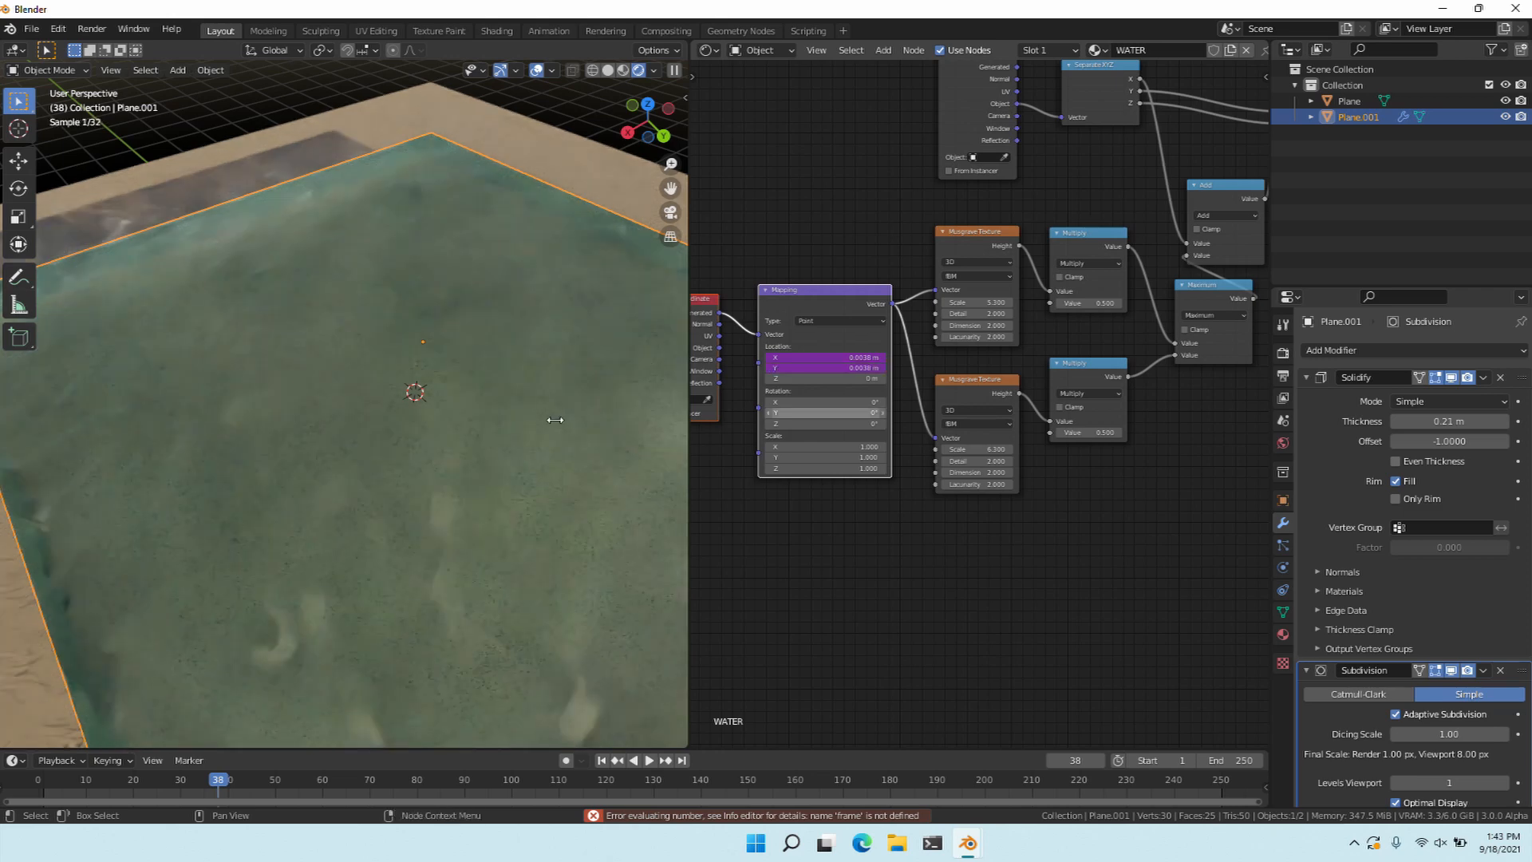
# Play the animation briefly, stop it, and examine the caustics close up from a steeper angle.
pyautogui.press('space')
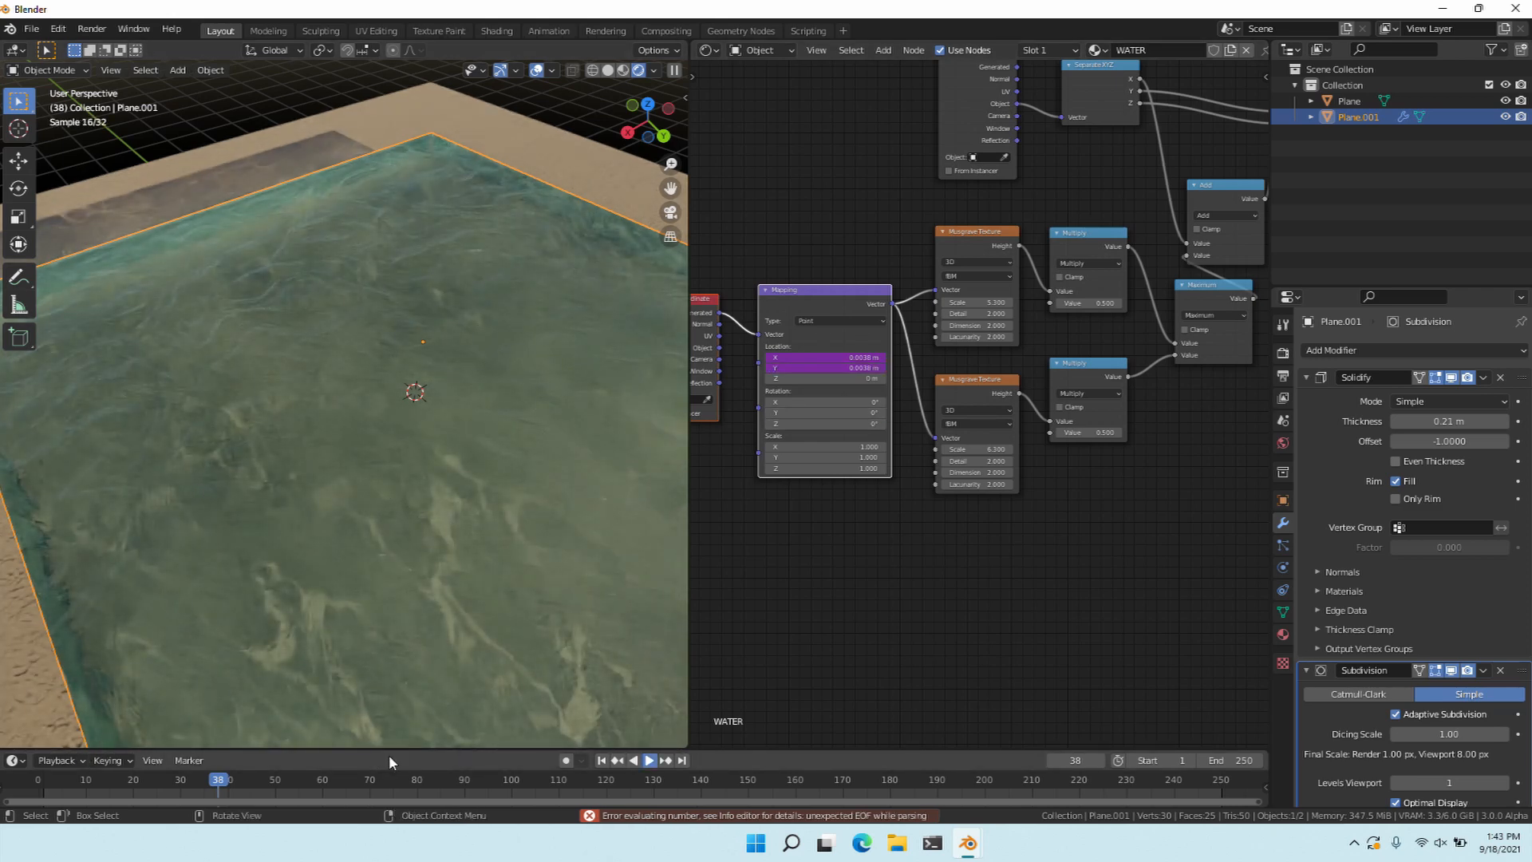
pyautogui.press('space')
pyautogui.moveTo(292, 630); pyautogui.dragTo(231, 547, button='middle')
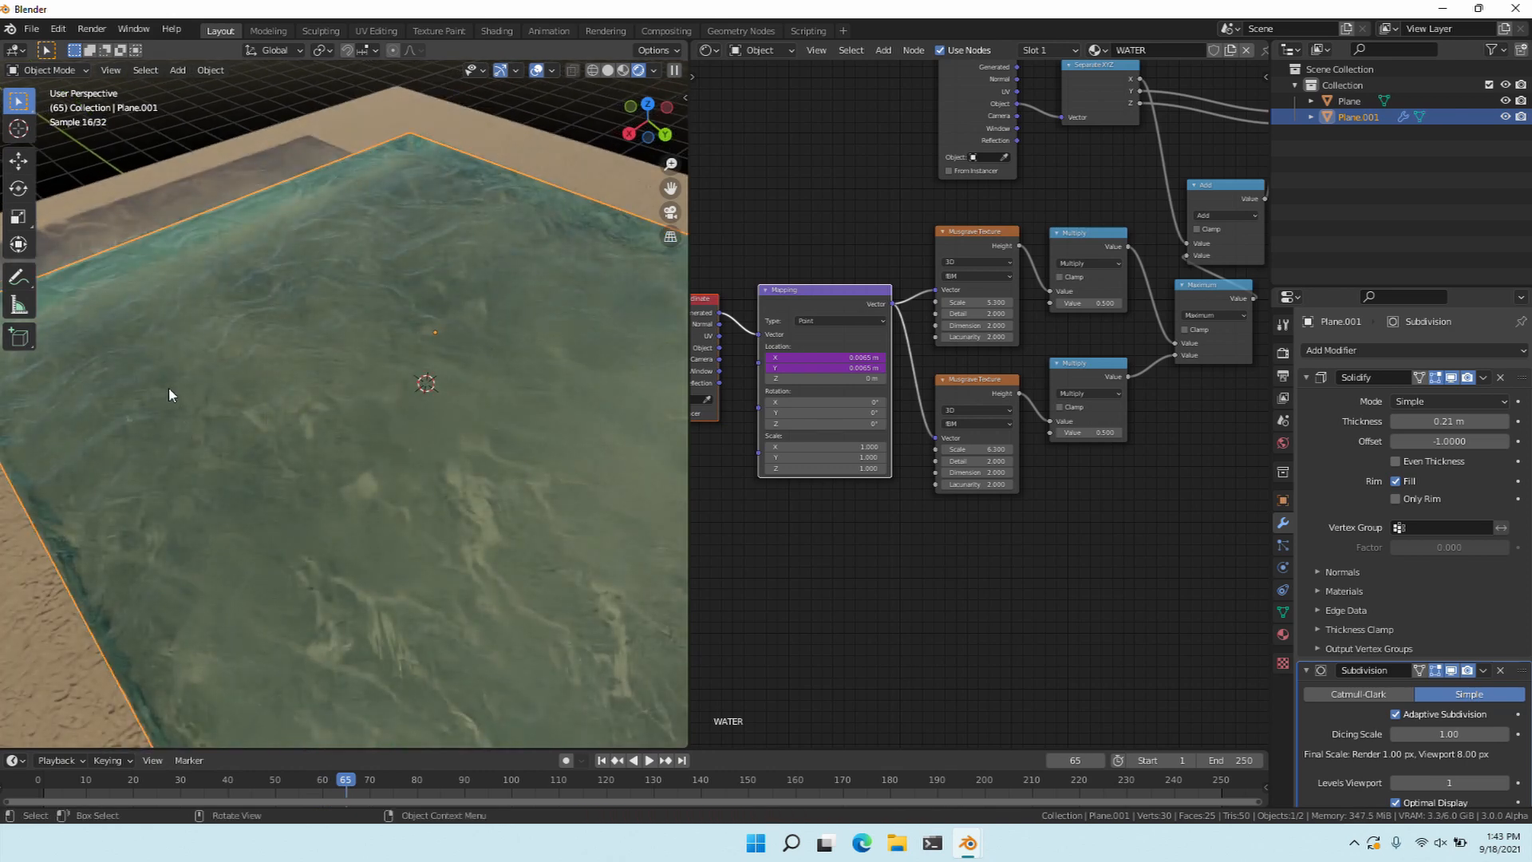
pyautogui.moveTo(169, 394)
pyautogui.mouseDown(button='middle')
pyautogui.moveTo(161, 352)
pyautogui.moveTo(167, 365)
pyautogui.mouseUp(button='middle')
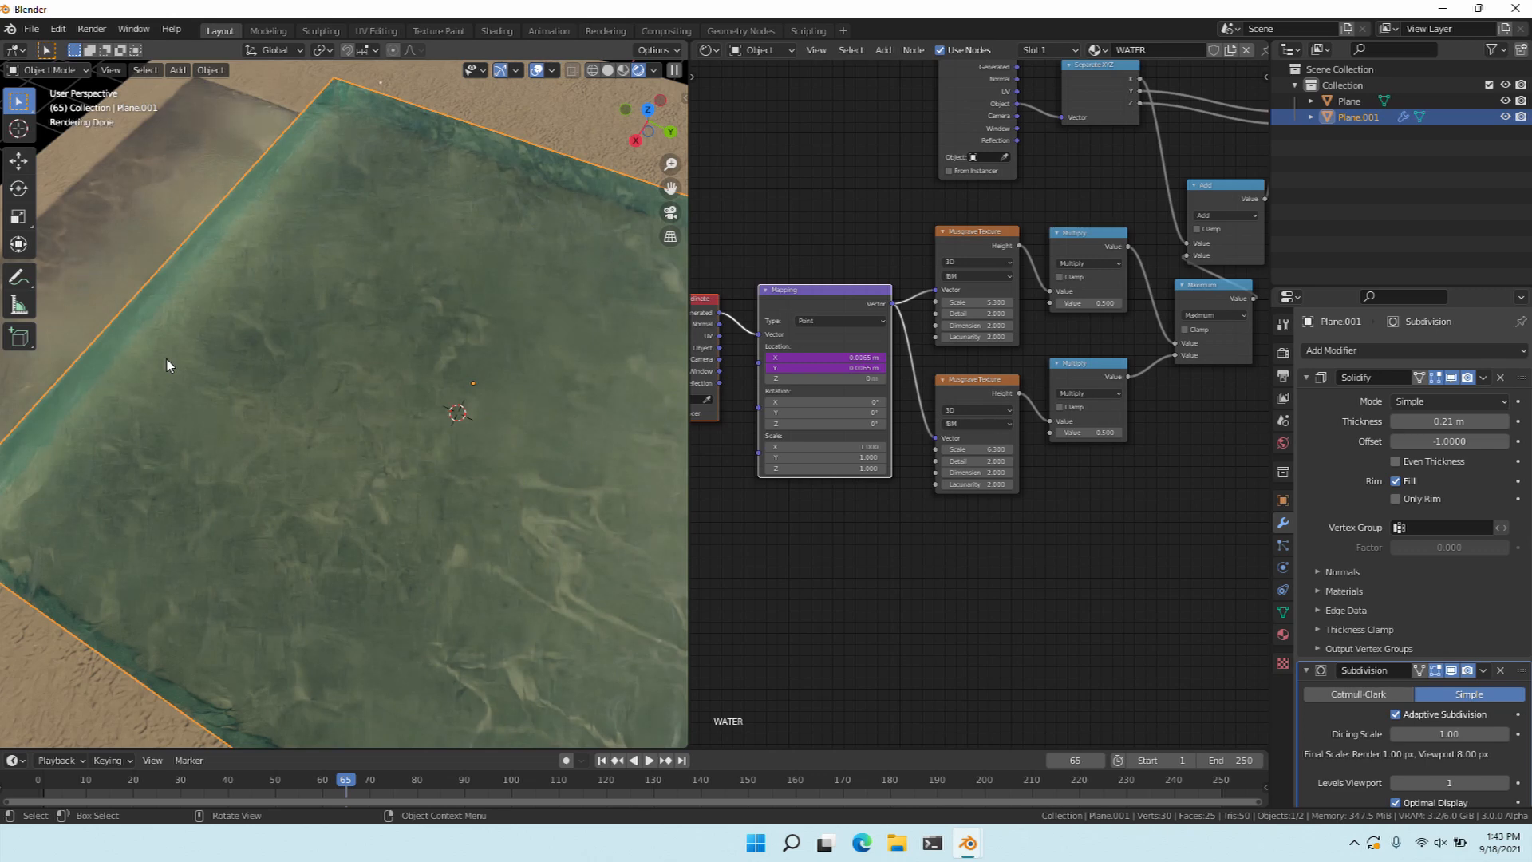
pyautogui.scroll(2, 123, 367)
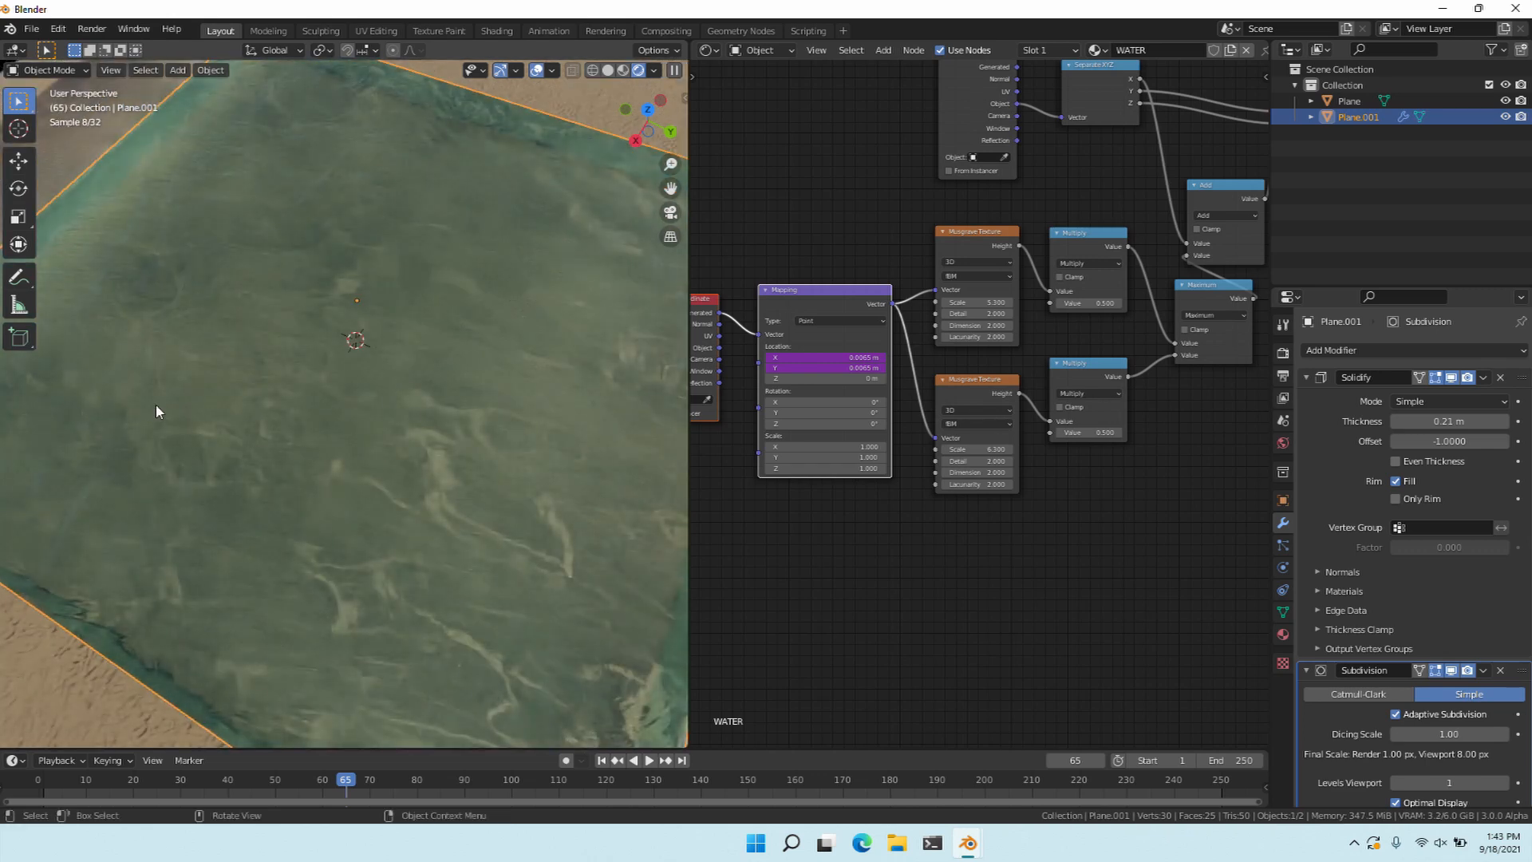
# Show the scene's render settings and examine the water's reflections from the opposite side.
pyautogui.click(1283, 353)
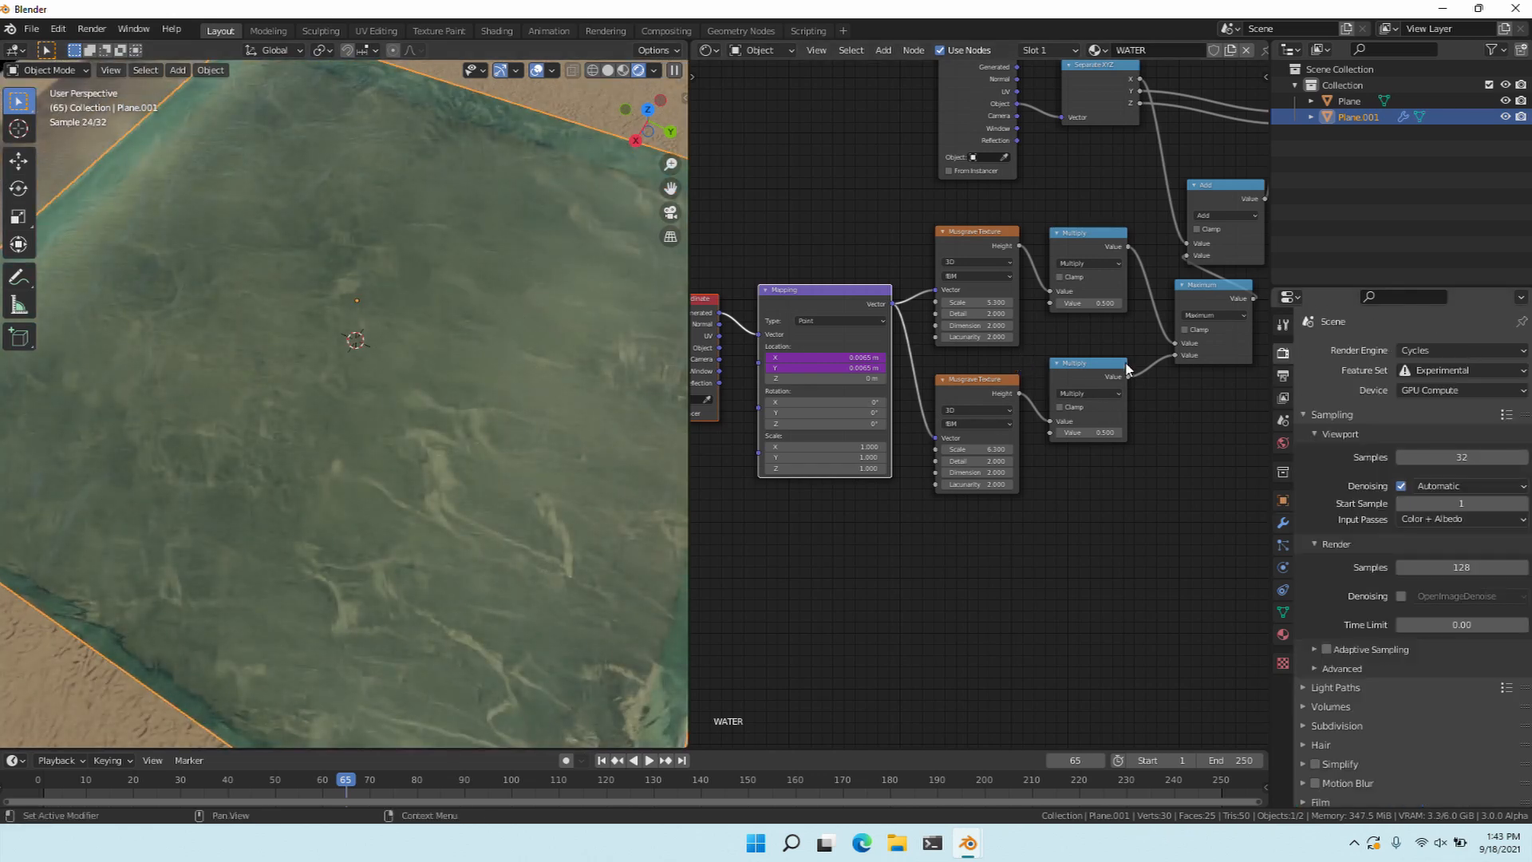
pyautogui.moveTo(154, 471)
pyautogui.mouseDown(button='middle')
pyautogui.moveTo(151, 448)
pyautogui.moveTo(164, 465)
pyautogui.mouseUp(button='middle')
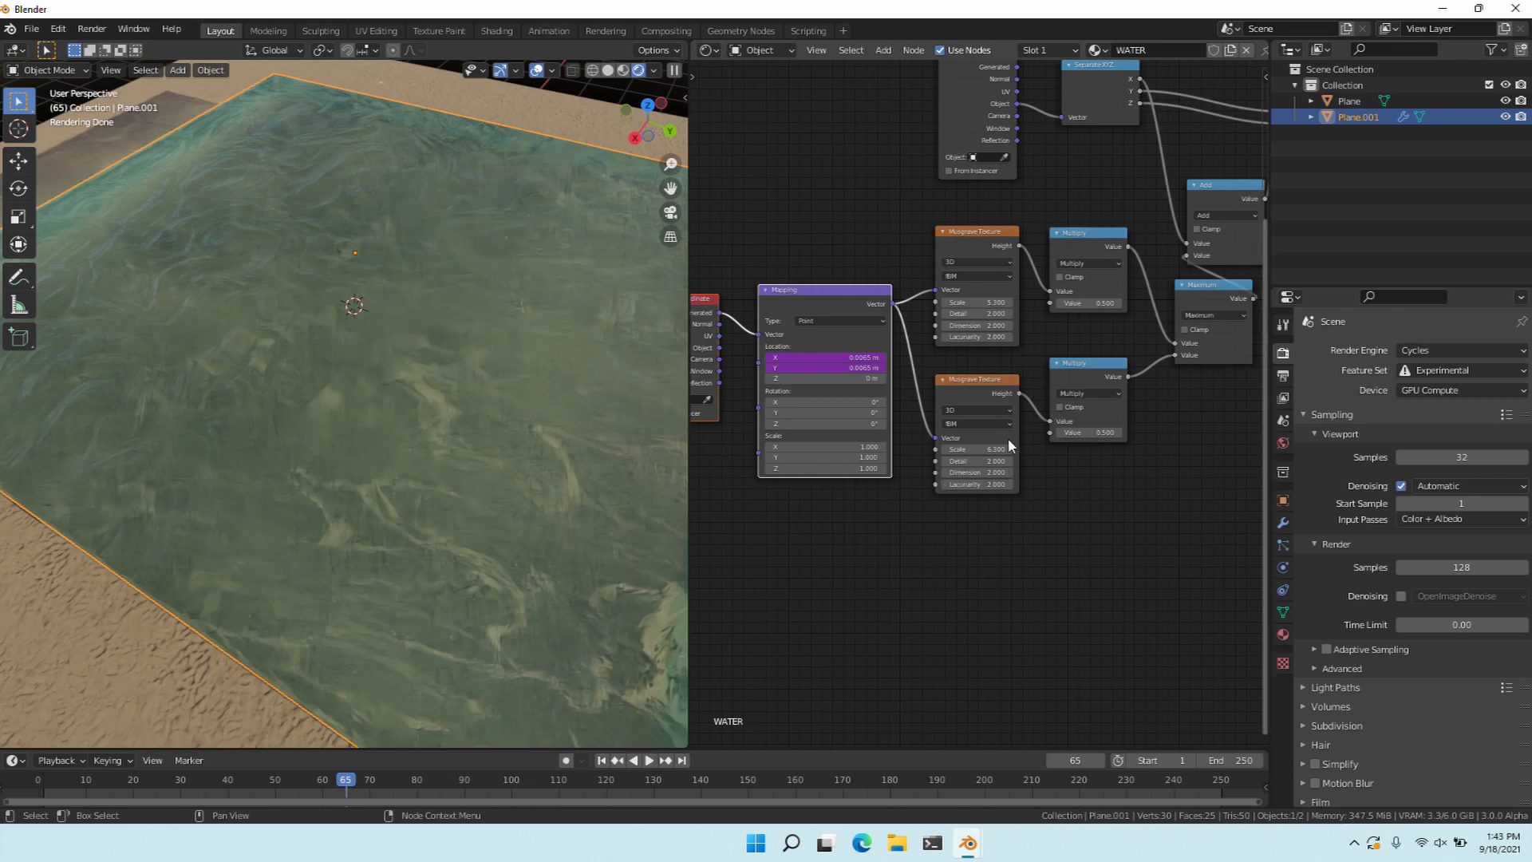
pyautogui.moveTo(233, 462); pyautogui.dragTo(380, 452, button='middle')
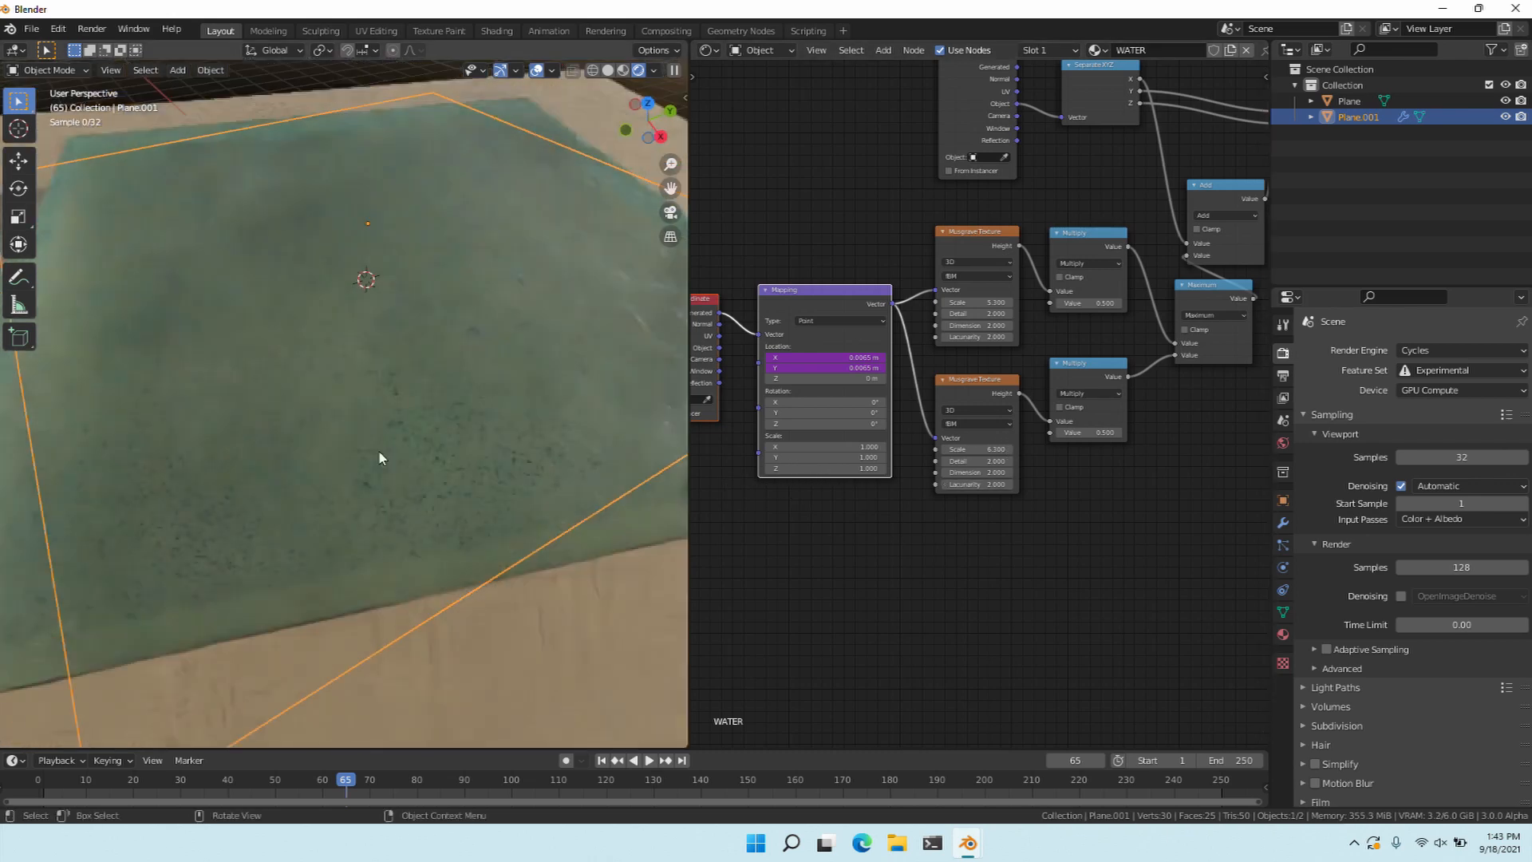
pyautogui.scroll(-4, 185, 502)
pyautogui.moveTo(184, 508); pyautogui.dragTo(206, 497, button='middle')
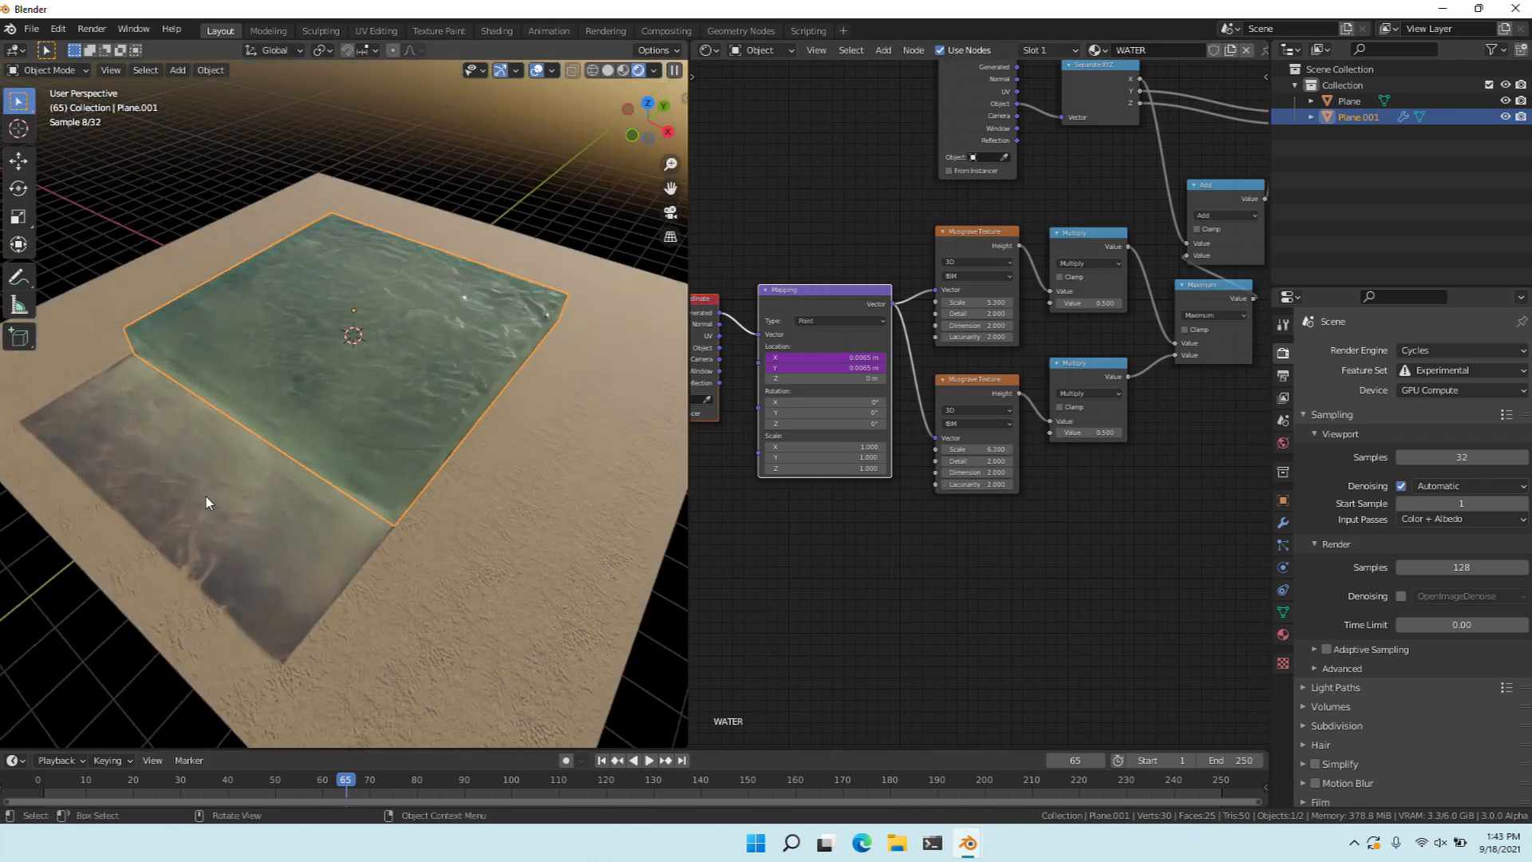
pyautogui.scroll(4, 241, 443)
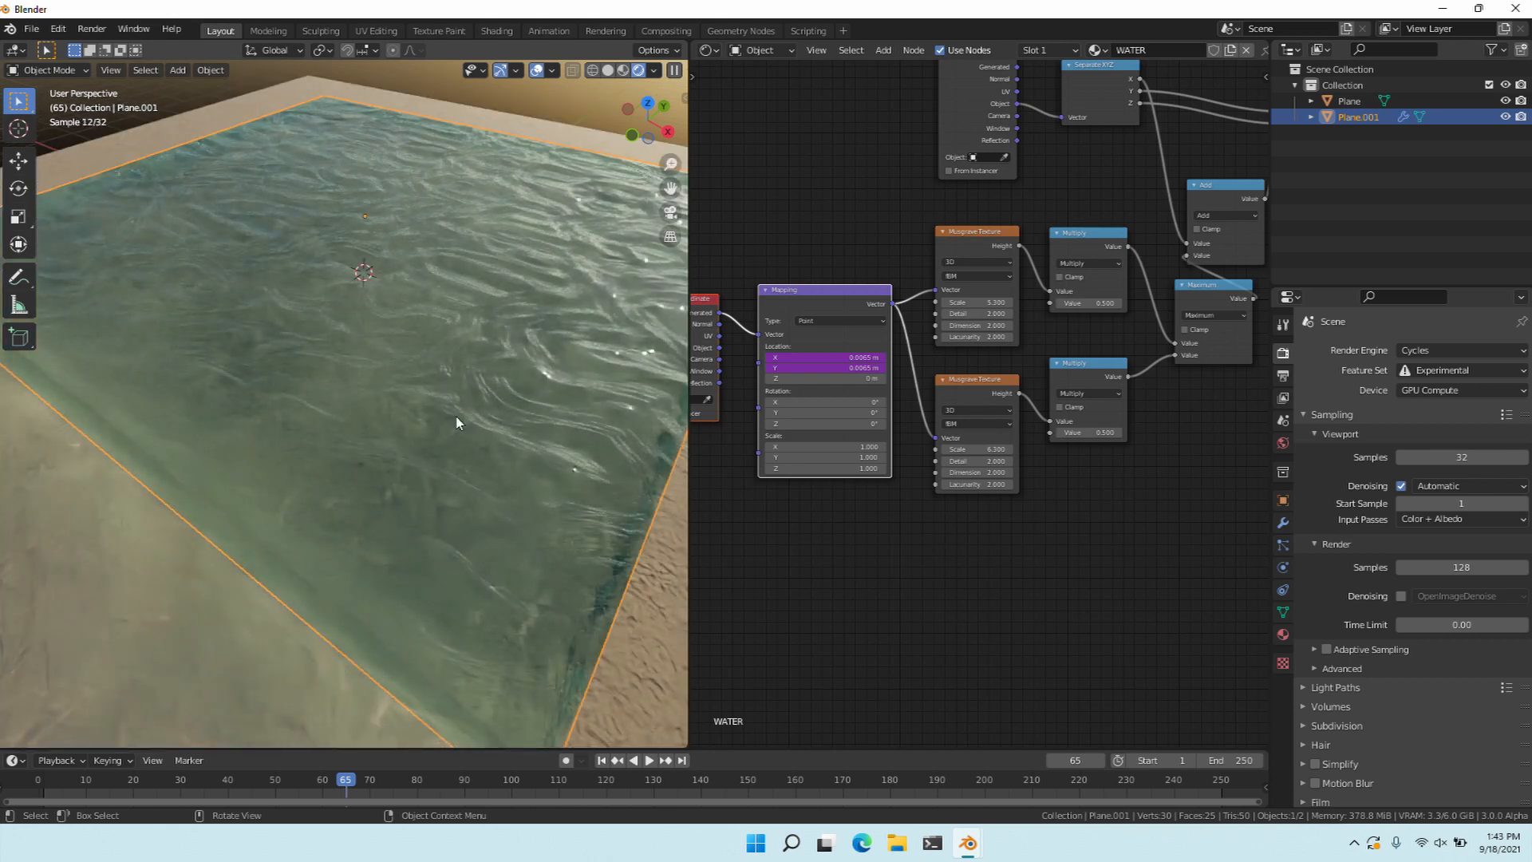
# Move the Add node and shift the whole Musgrave branch away from it to make room for another node.
pyautogui.moveTo(924, 430); pyautogui.dragTo(730, 475, button='middle')
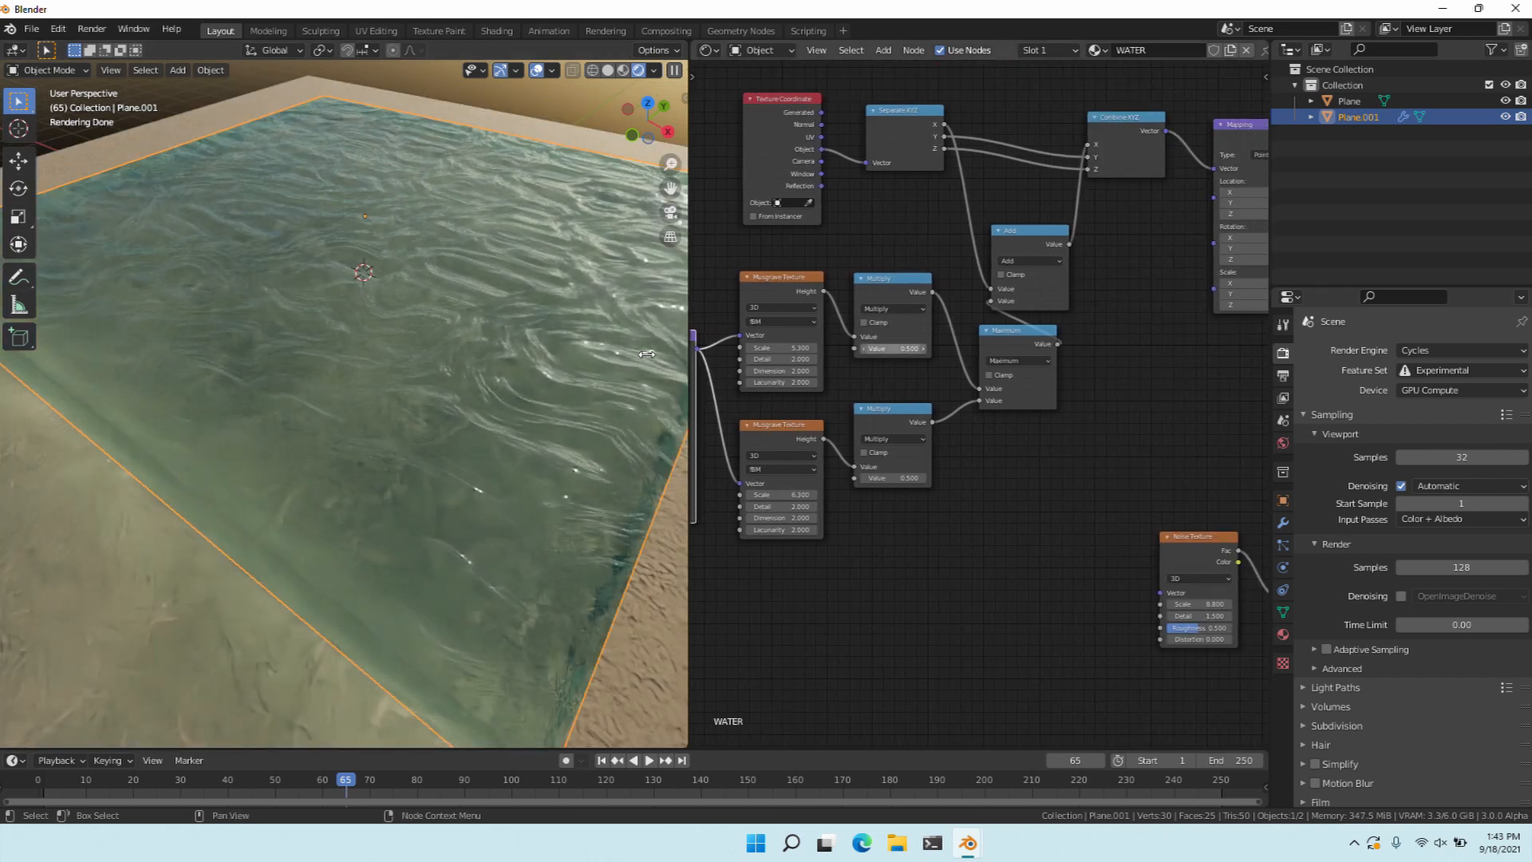
pyautogui.moveTo(1017, 232); pyautogui.dragTo(1102, 269)
pyautogui.moveTo(814, 346); pyautogui.dragTo(772, 349, button='middle')
pyautogui.moveTo(752, 432); pyautogui.dragTo(983, 413, button='middle')
pyautogui.scroll(-5, 981, 414)
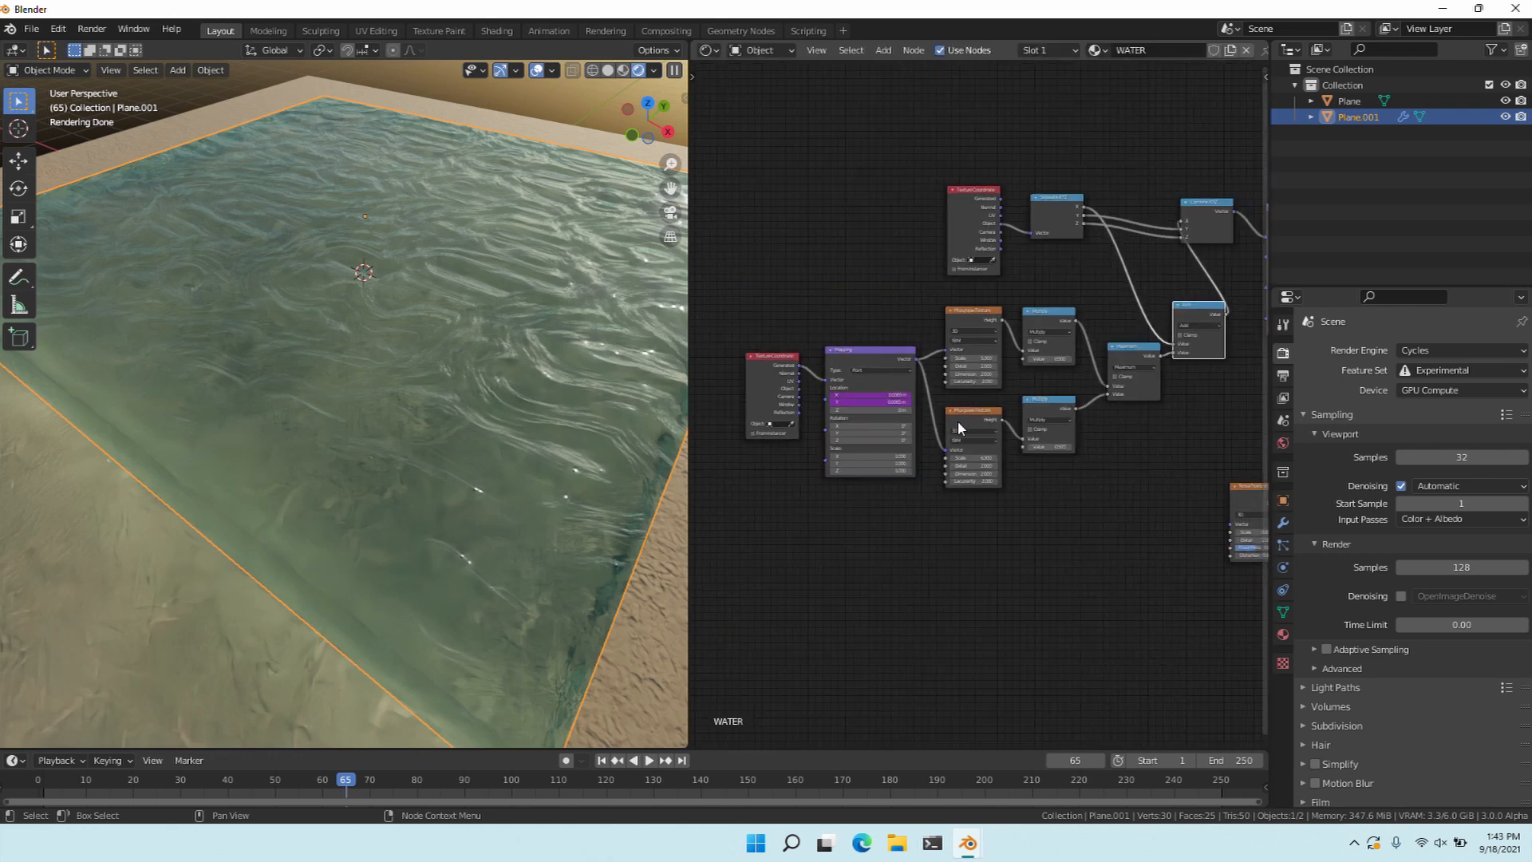
pyautogui.moveTo(754, 304); pyautogui.dragTo(1132, 517)
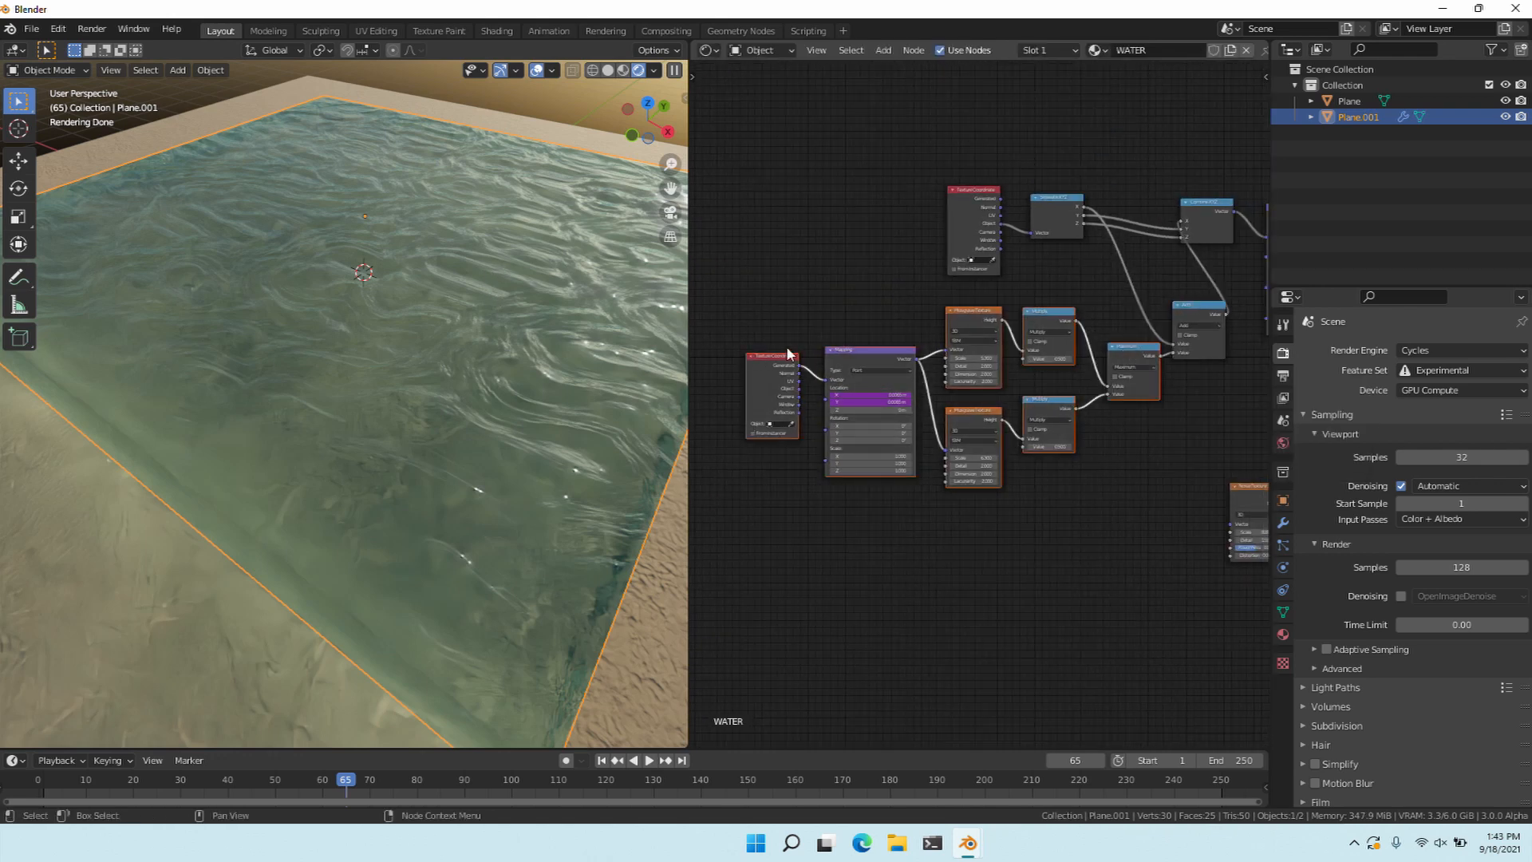
pyautogui.press('g')
pyautogui.click(798, 381)
# Insert a Math node set to Multiply between the Maximum and Add nodes.
pyautogui.hotkey('shift', 'a')
pyautogui.click(1037, 380)
pyautogui.write('ma')
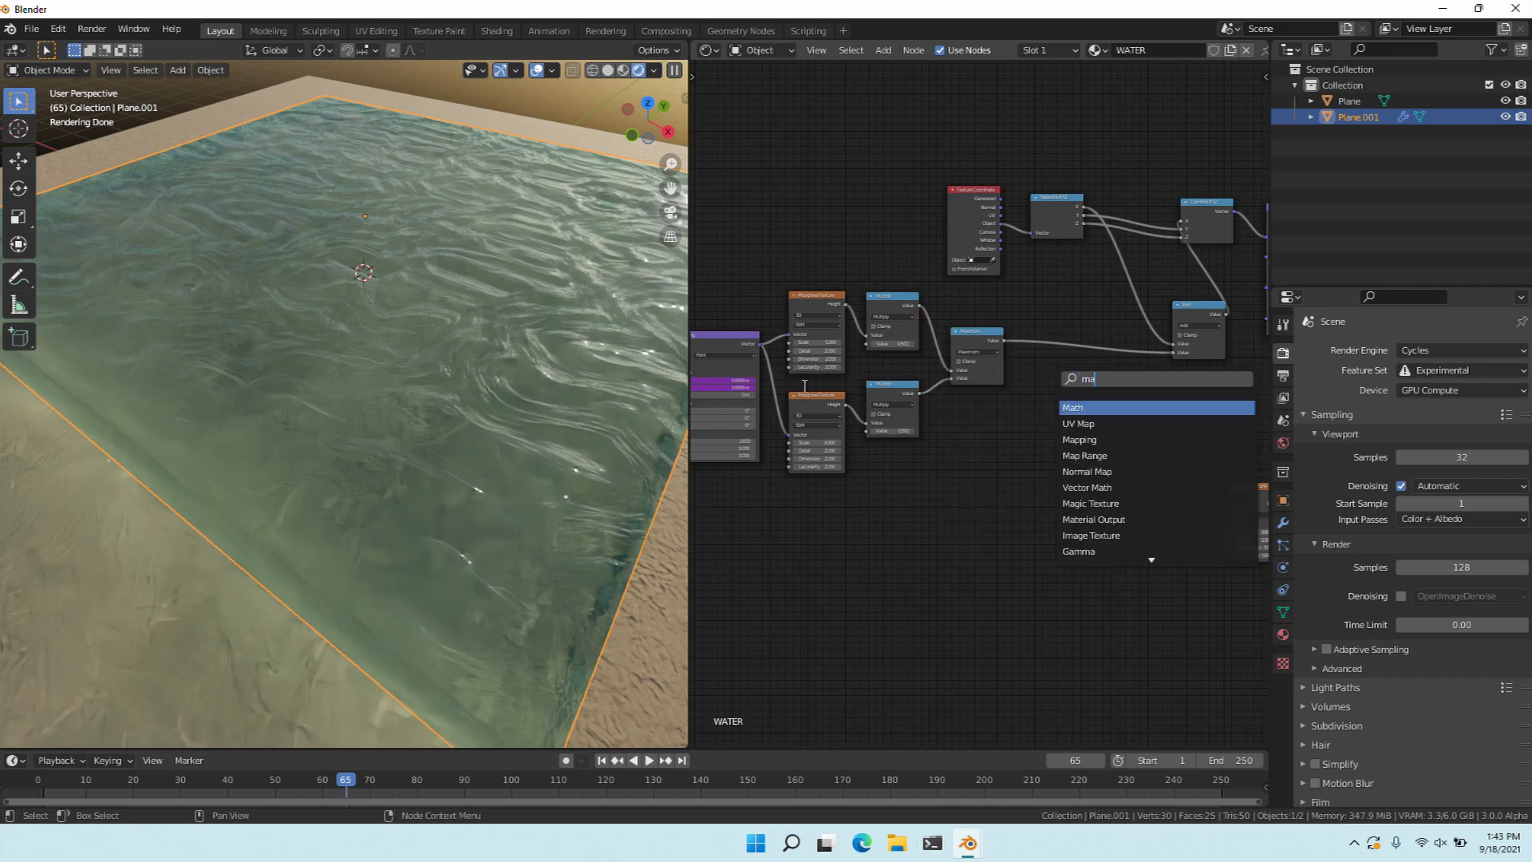
pyautogui.write('th')
pyautogui.press('Return')
pyautogui.click(1044, 330)
pyautogui.click(1054, 348)
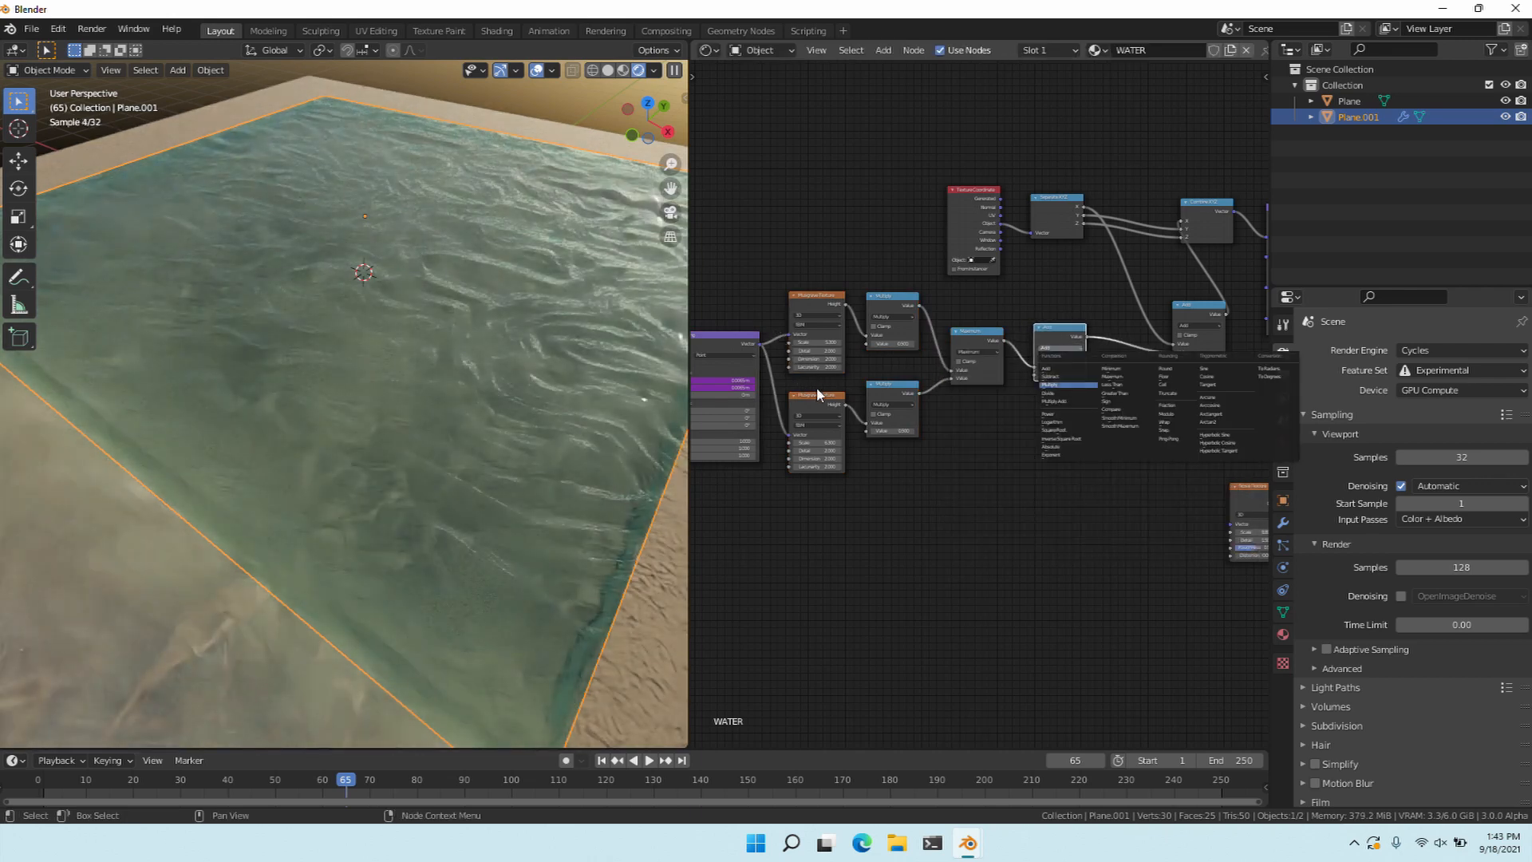
pyautogui.press('Return')
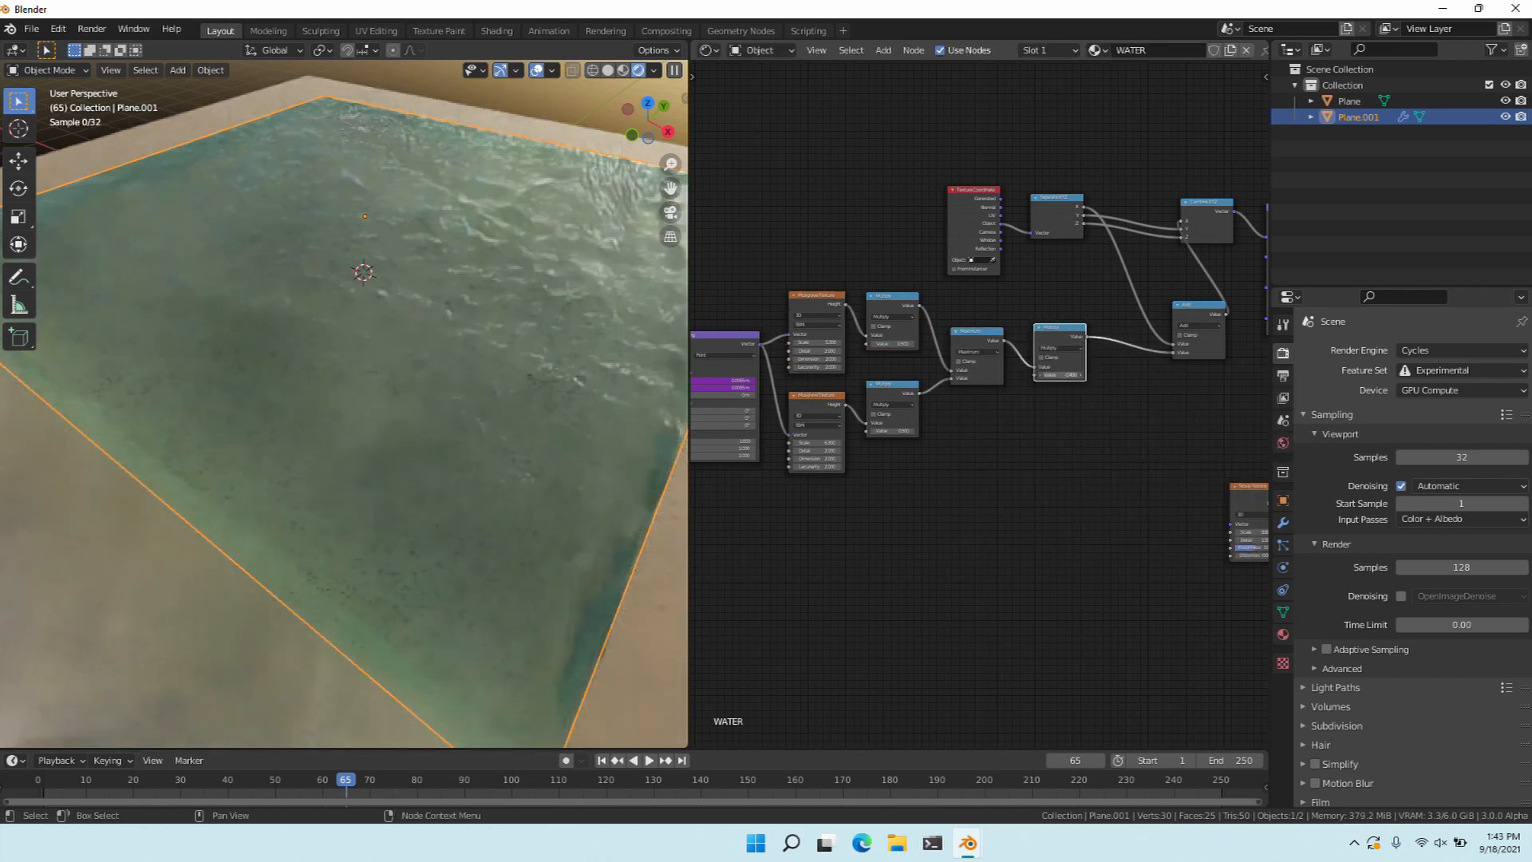
# Set the new Multiply node's Value to 0.2 to weaken the distortion.
pyautogui.moveTo(1060, 375); pyautogui.dragTo(1049, 375)
pyautogui.scroll(8, 821, 390)
pyautogui.moveTo(1131, 349); pyautogui.dragTo(1130, 350)
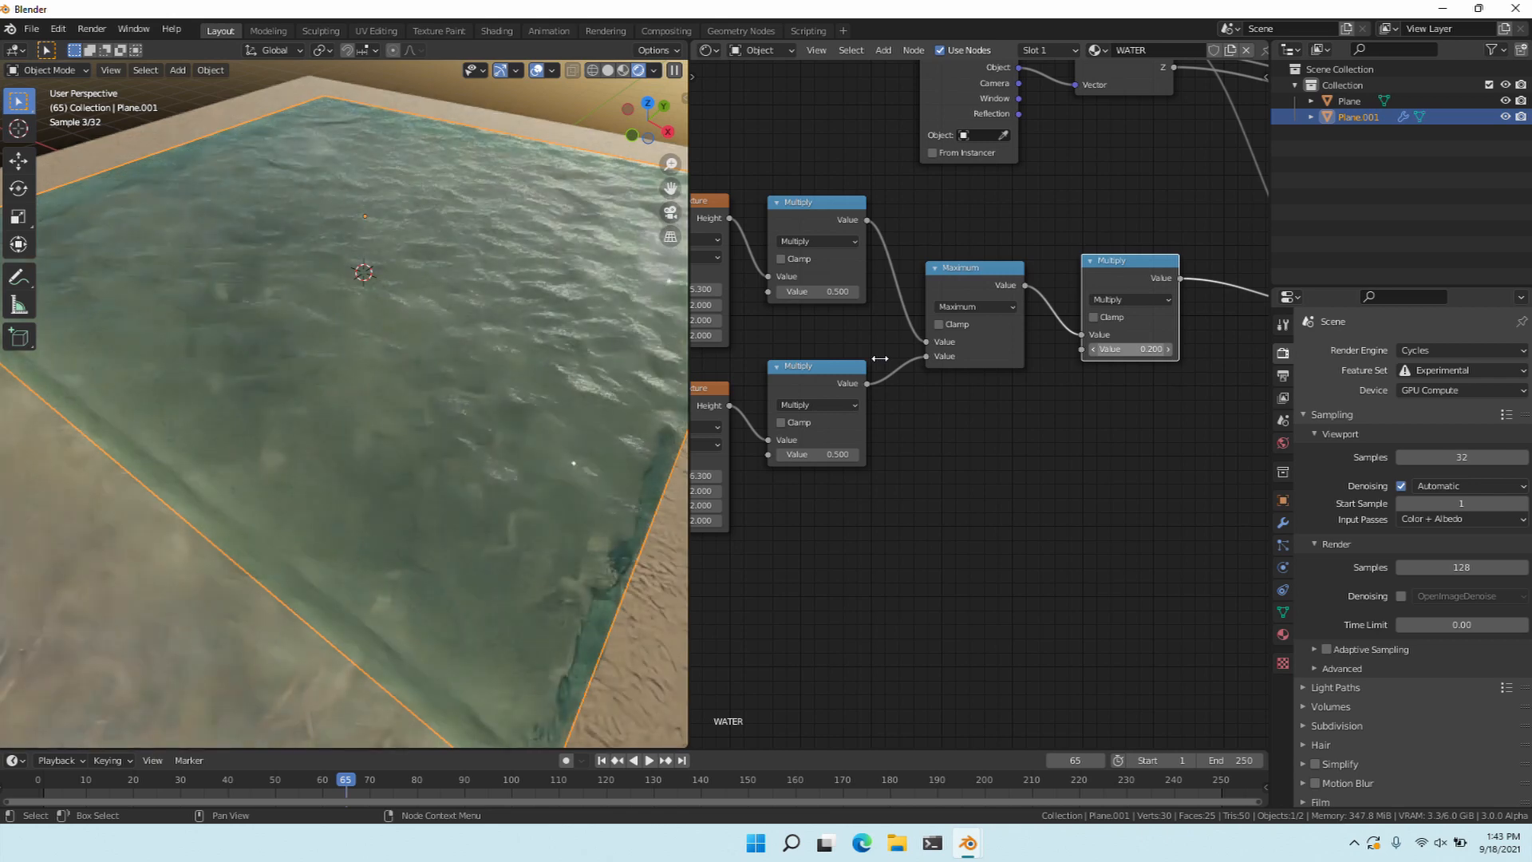
# Toggle muting on the Add node to compare the water with and without distortion, and undo the toggles.
pyautogui.scroll(-4, 834, 287)
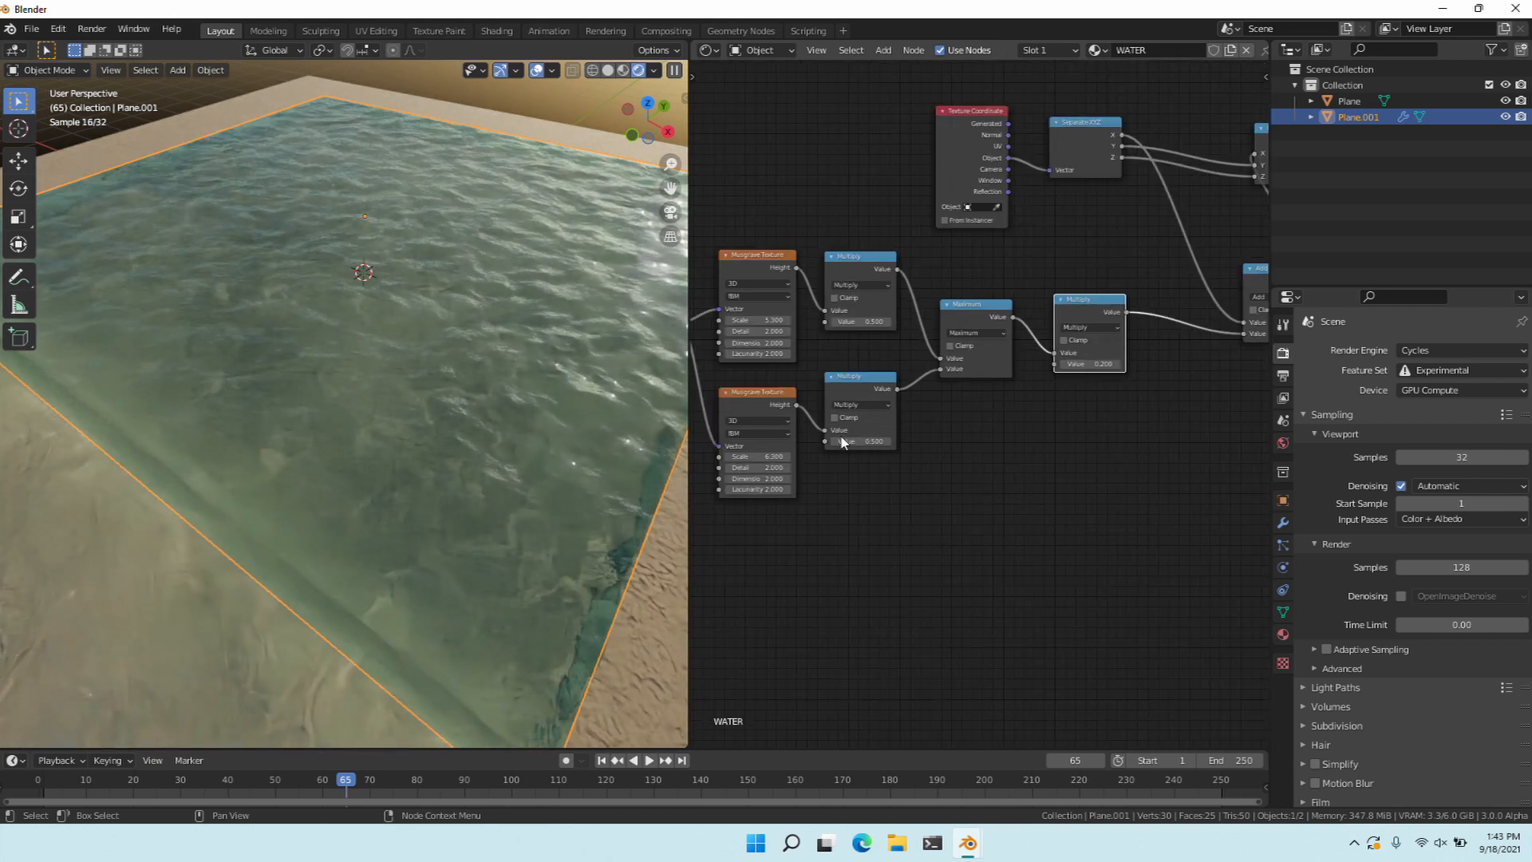
pyautogui.press('m')
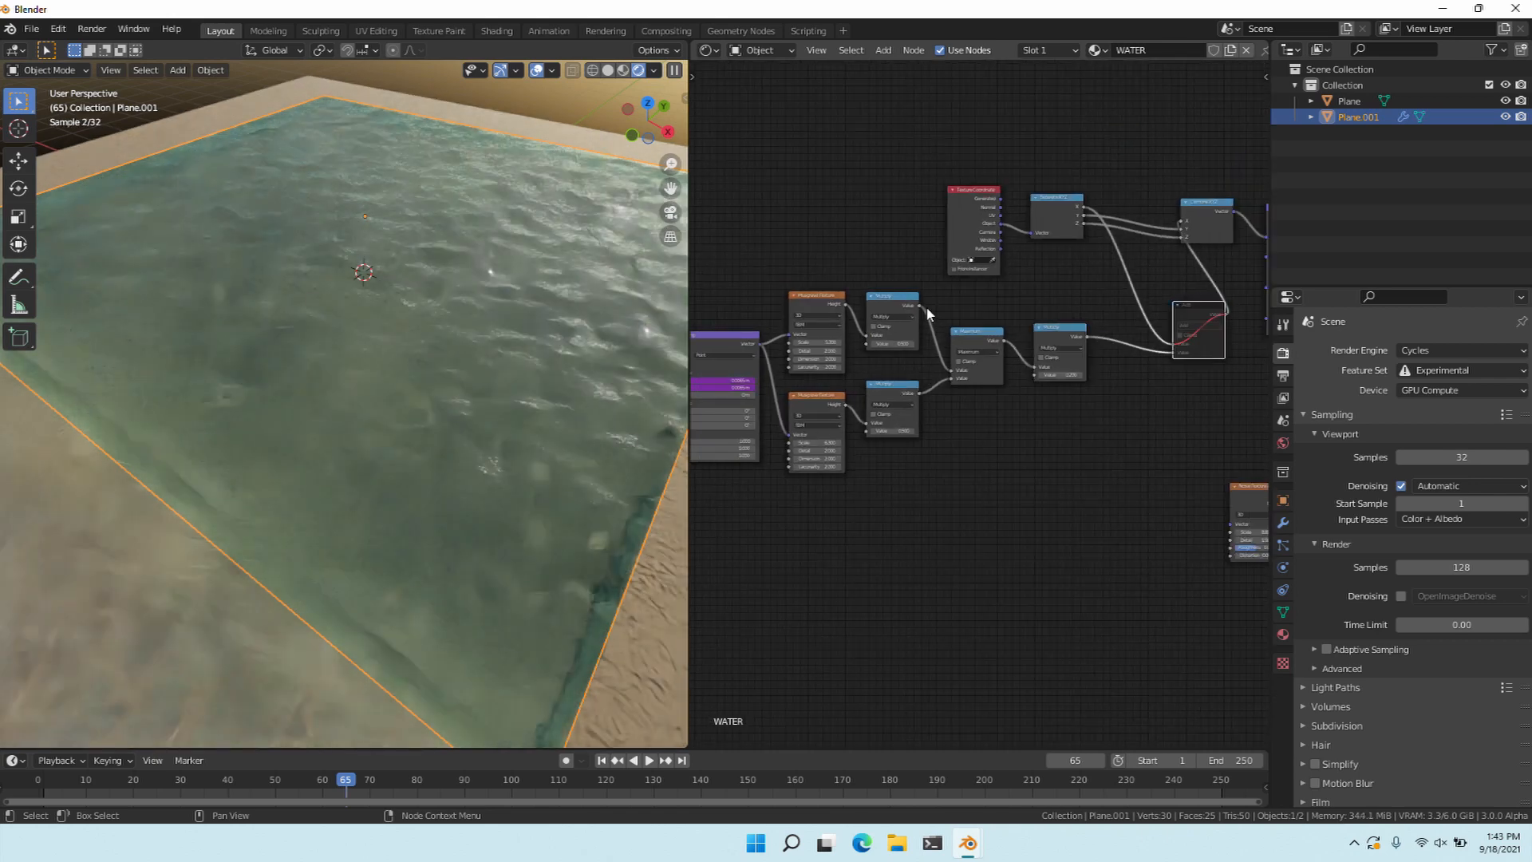
pyautogui.press('m')
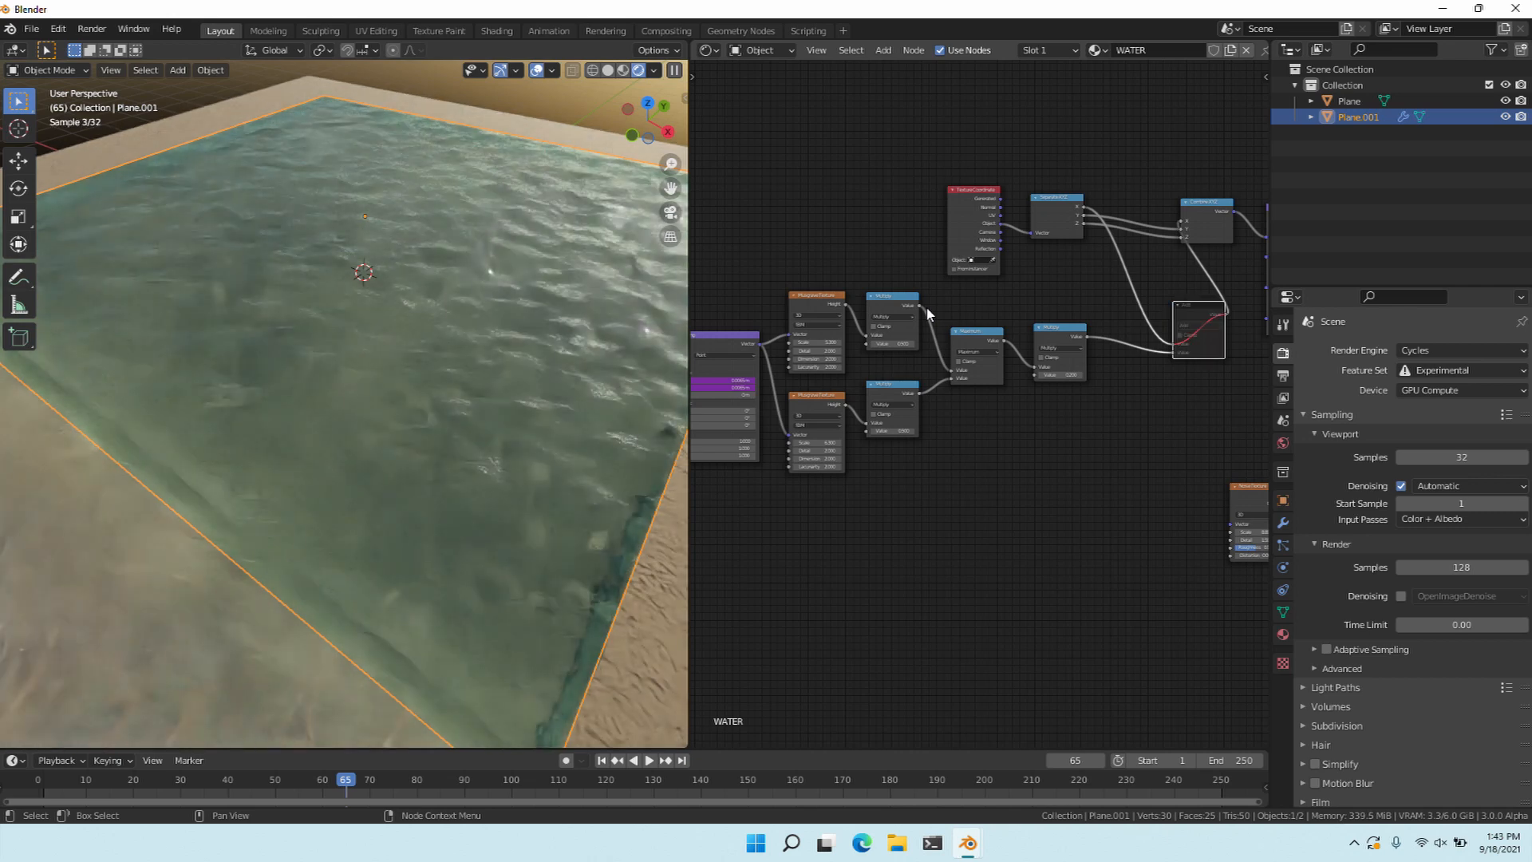
pyautogui.hotkey('ctrl', 'z')
pyautogui.hotkey('ctrl', 'z')
pyautogui.hotkey('ctrl', 'z')
pyautogui.hotkey('ctrl', 'z')
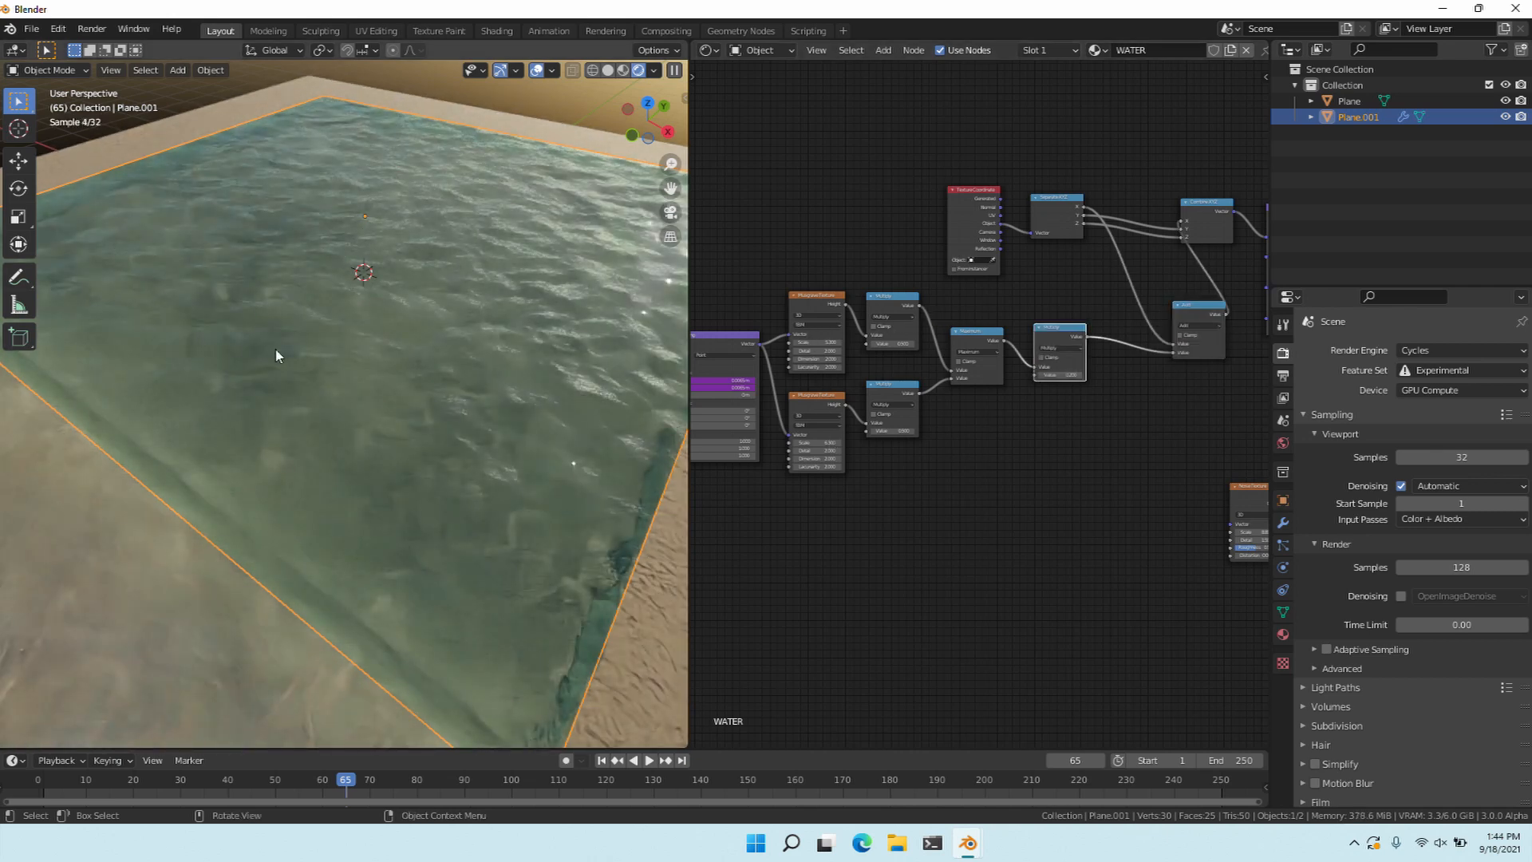
# Examine the finished water from several angles and review the complete node tree.
pyautogui.moveTo(291, 417); pyautogui.dragTo(243, 437, button='middle')
pyautogui.scroll(-3, 242, 437)
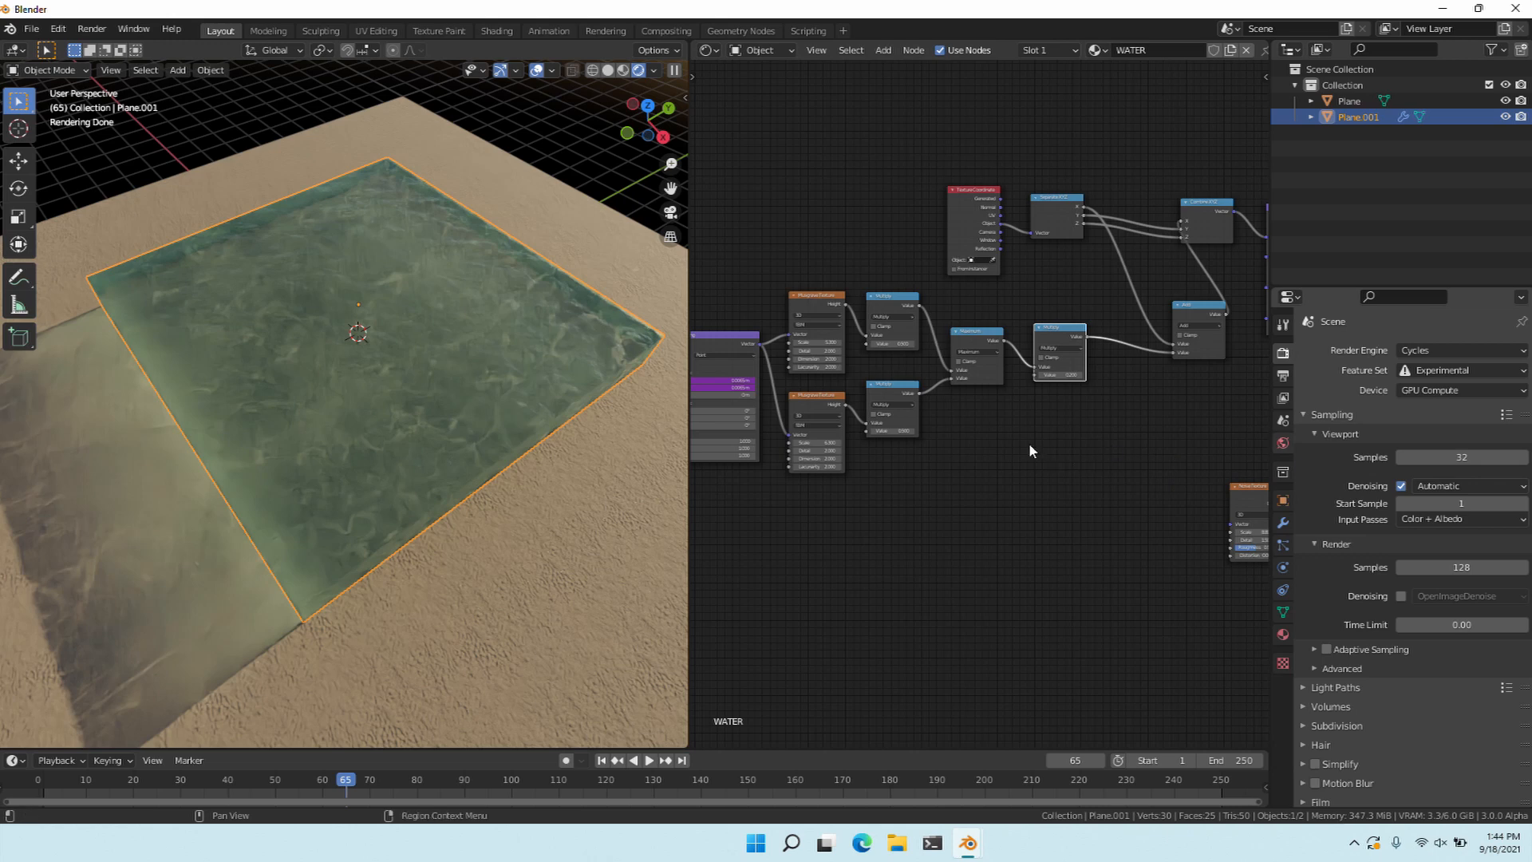
pyautogui.moveTo(183, 496); pyautogui.dragTo(89, 447, button='middle')
pyautogui.scroll(-3, 819, 517)
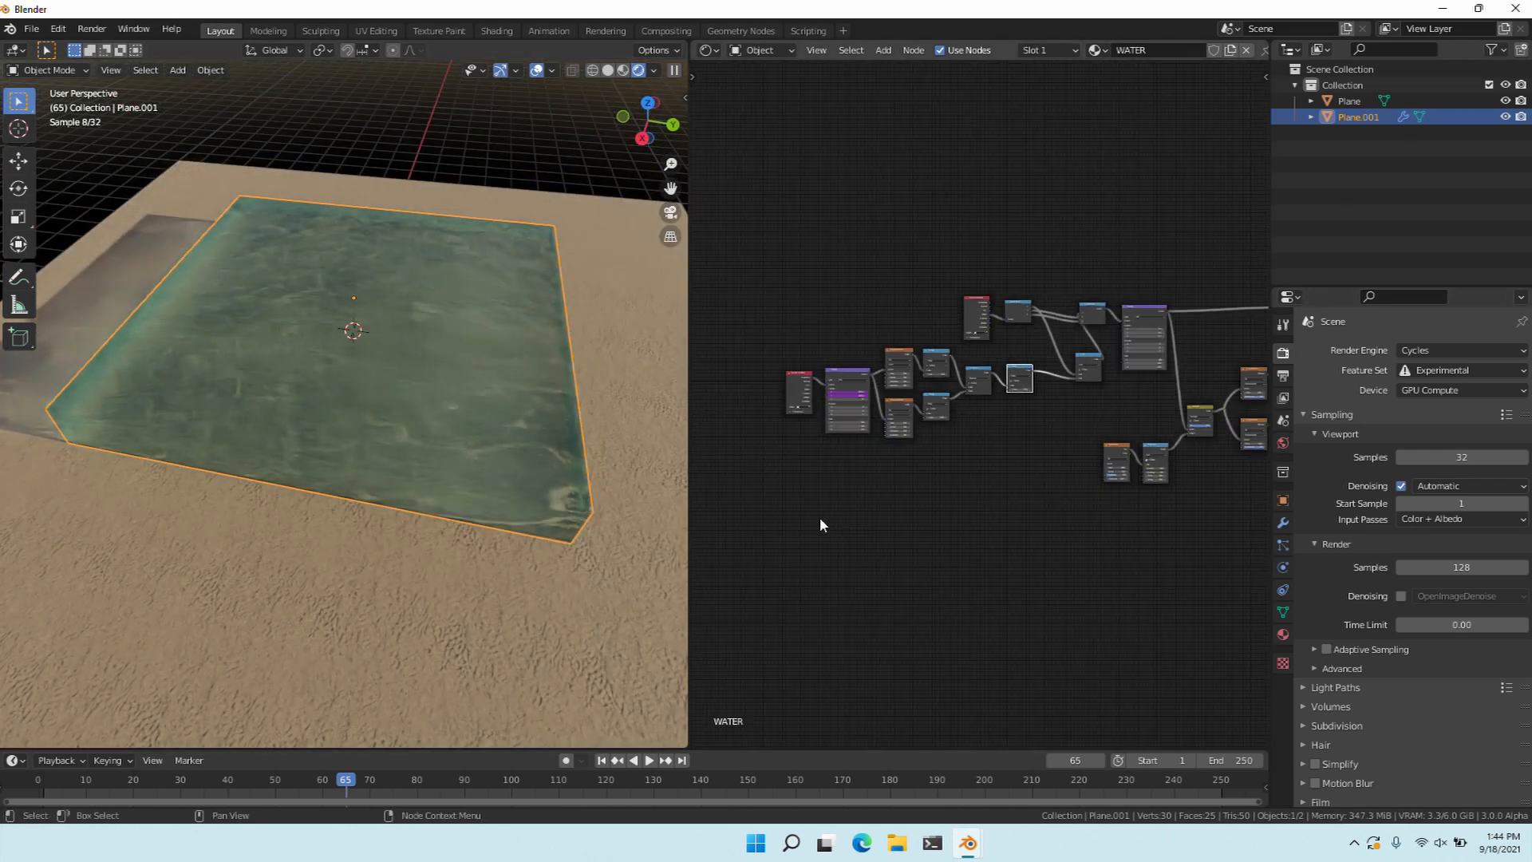
pyautogui.scroll(-2, 821, 517)
pyautogui.moveTo(917, 519); pyautogui.dragTo(803, 506, button='middle')
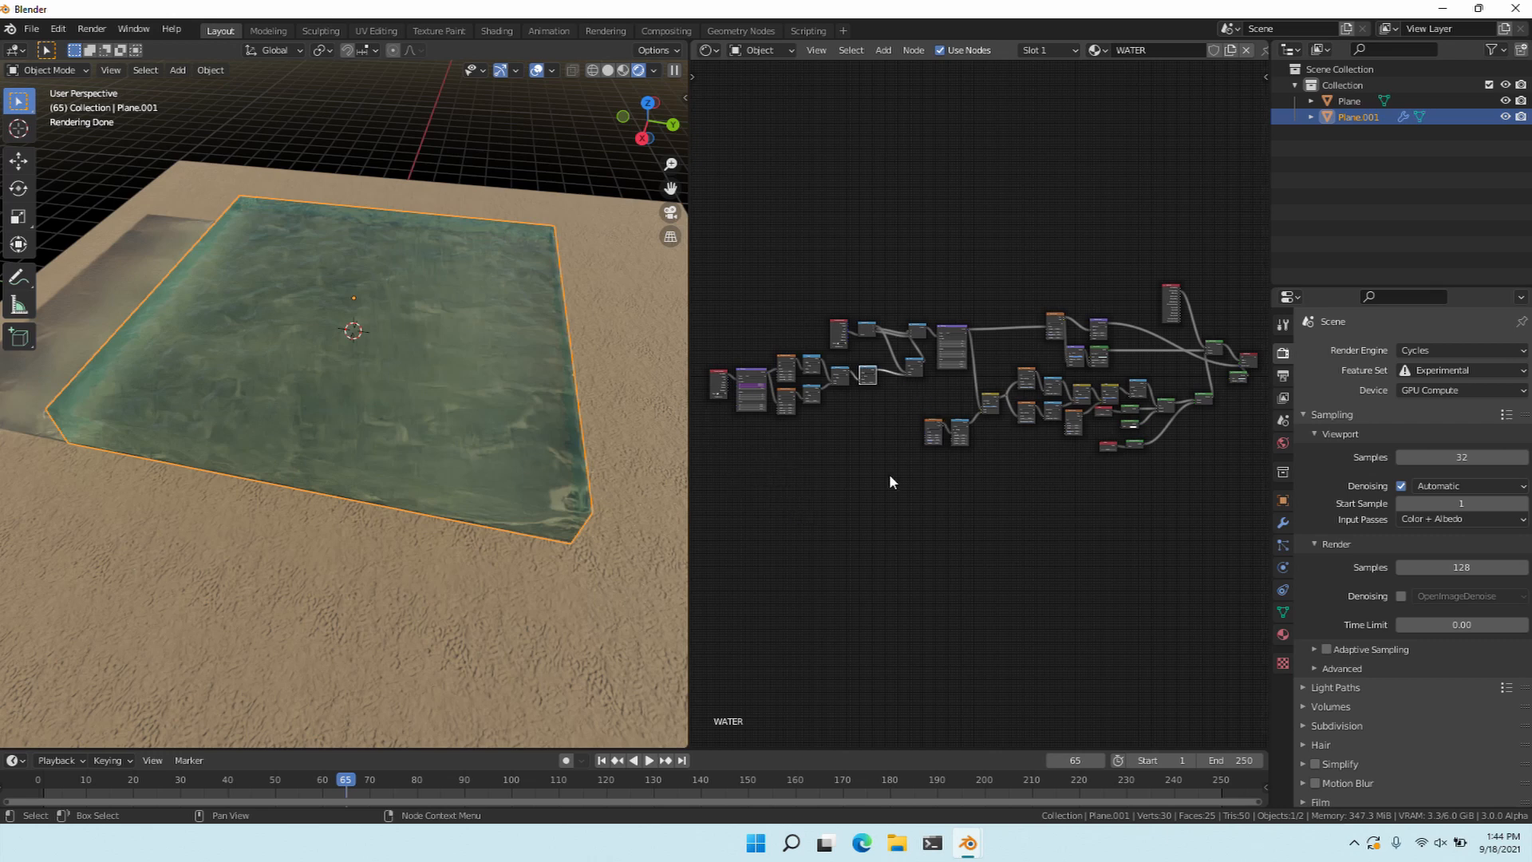
# Move the whole caustics and absorption node branch down, clear of the displacement and glass nodes, to tidy the tree.
pyautogui.moveTo(1218, 339); pyautogui.dragTo(961, 493)
pyautogui.press('g')
pyautogui.click(949, 409)
pyautogui.click(1196, 478)
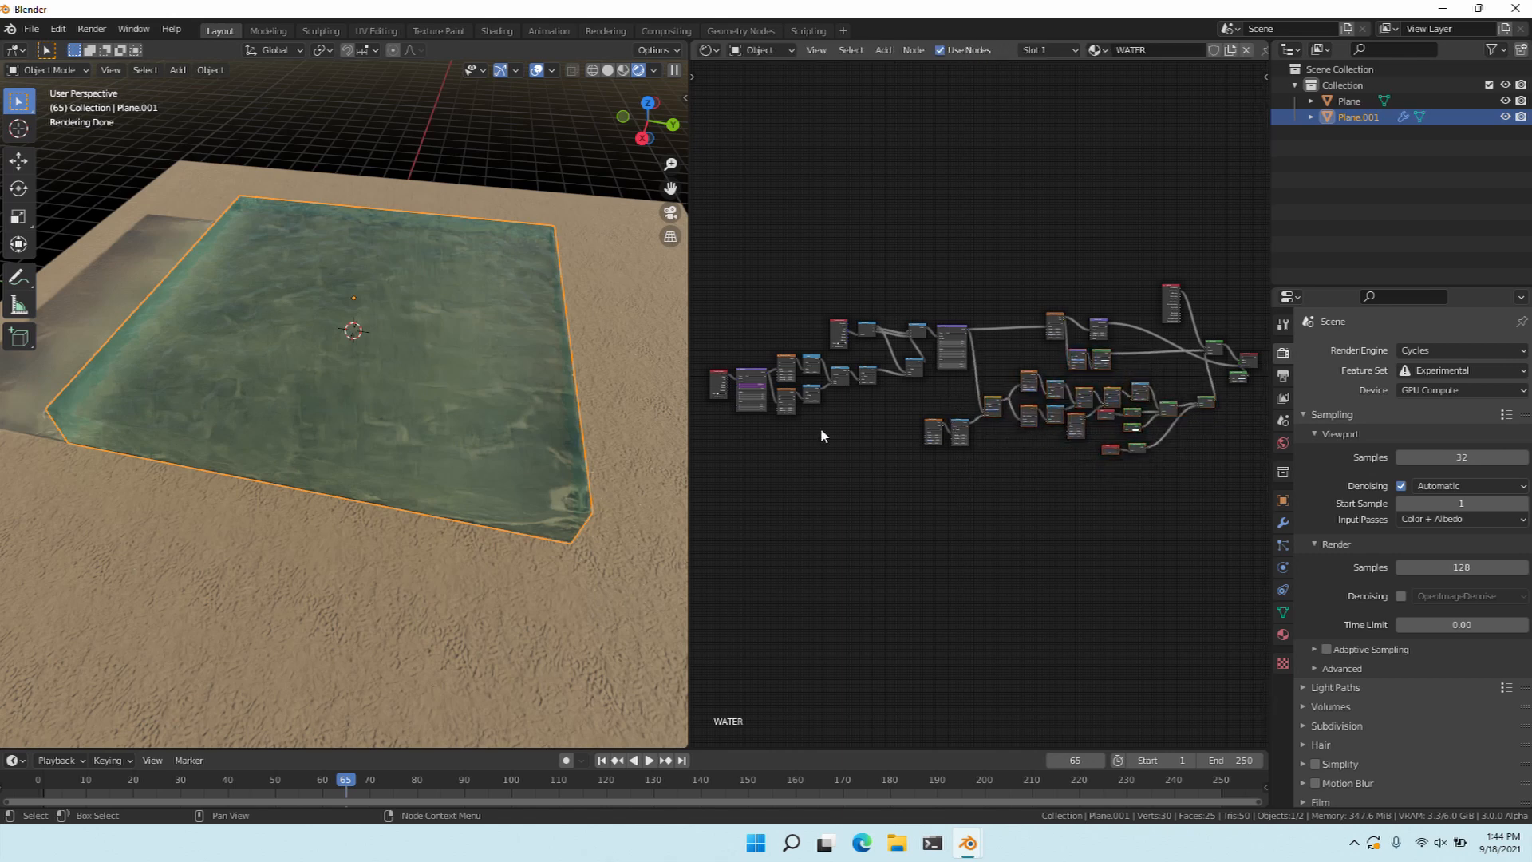
pyautogui.moveTo(1217, 490); pyautogui.dragTo(740, 379)
pyautogui.press('g')
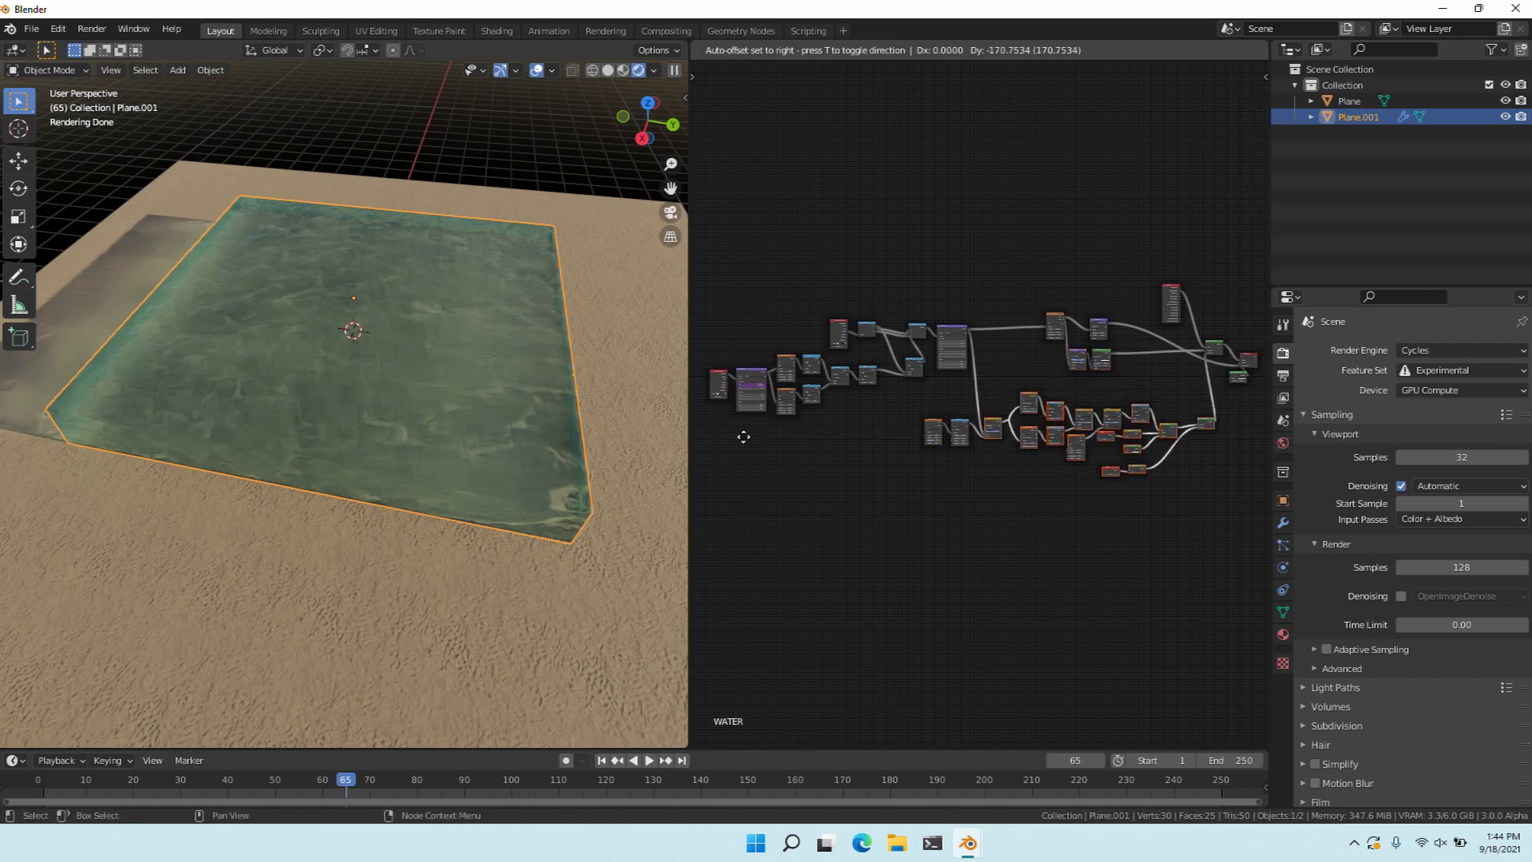
pyautogui.click(742, 431)
# Review the WATER node tree from the distortion nodes through to the material output.
pyautogui.moveTo(810, 390); pyautogui.dragTo(746, 393, button='middle')
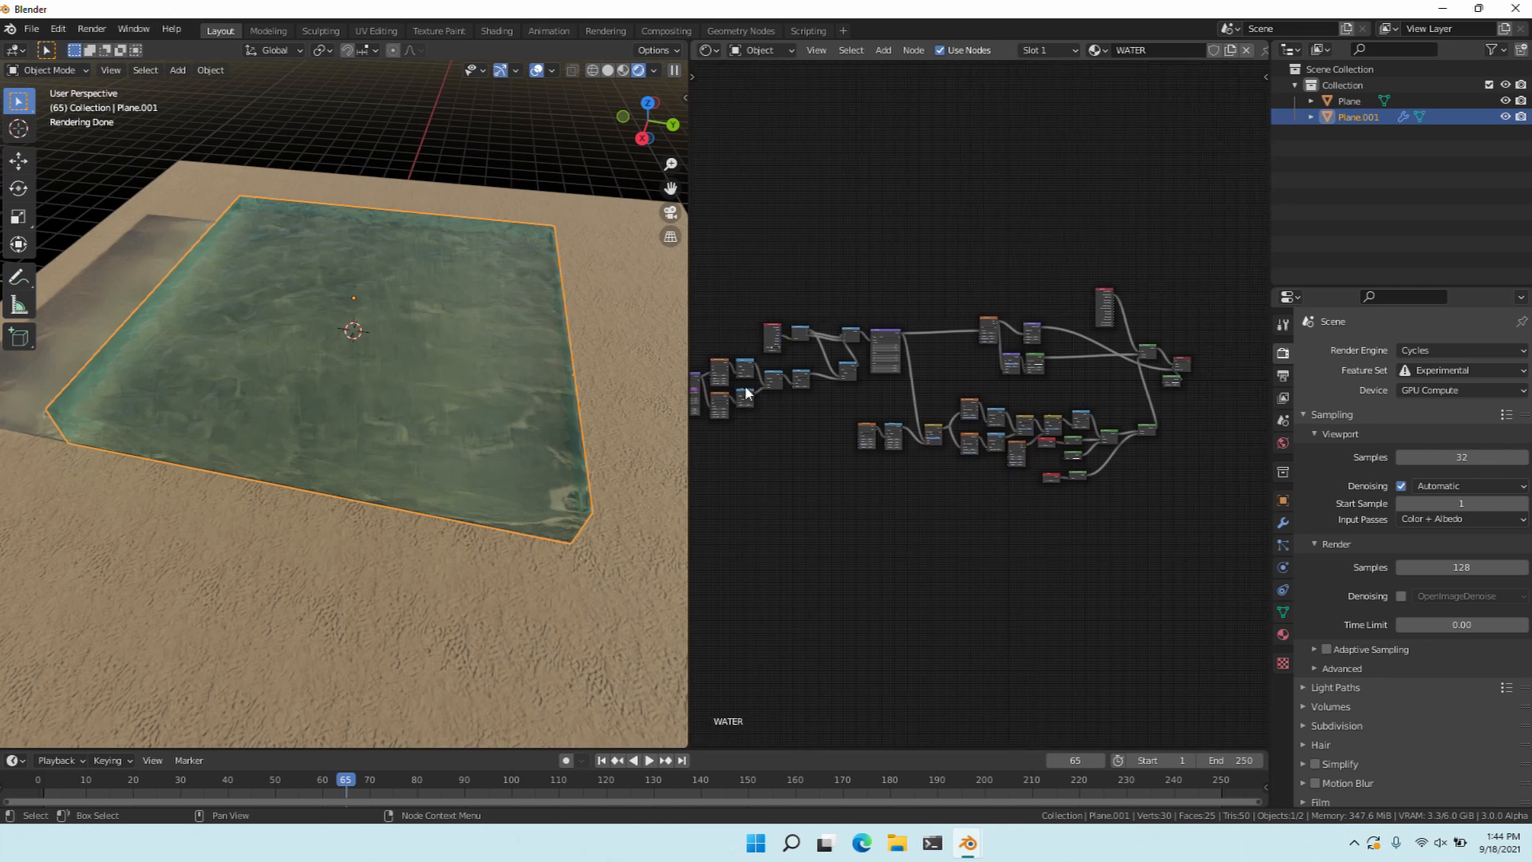
pyautogui.moveTo(796, 385); pyautogui.dragTo(742, 332)
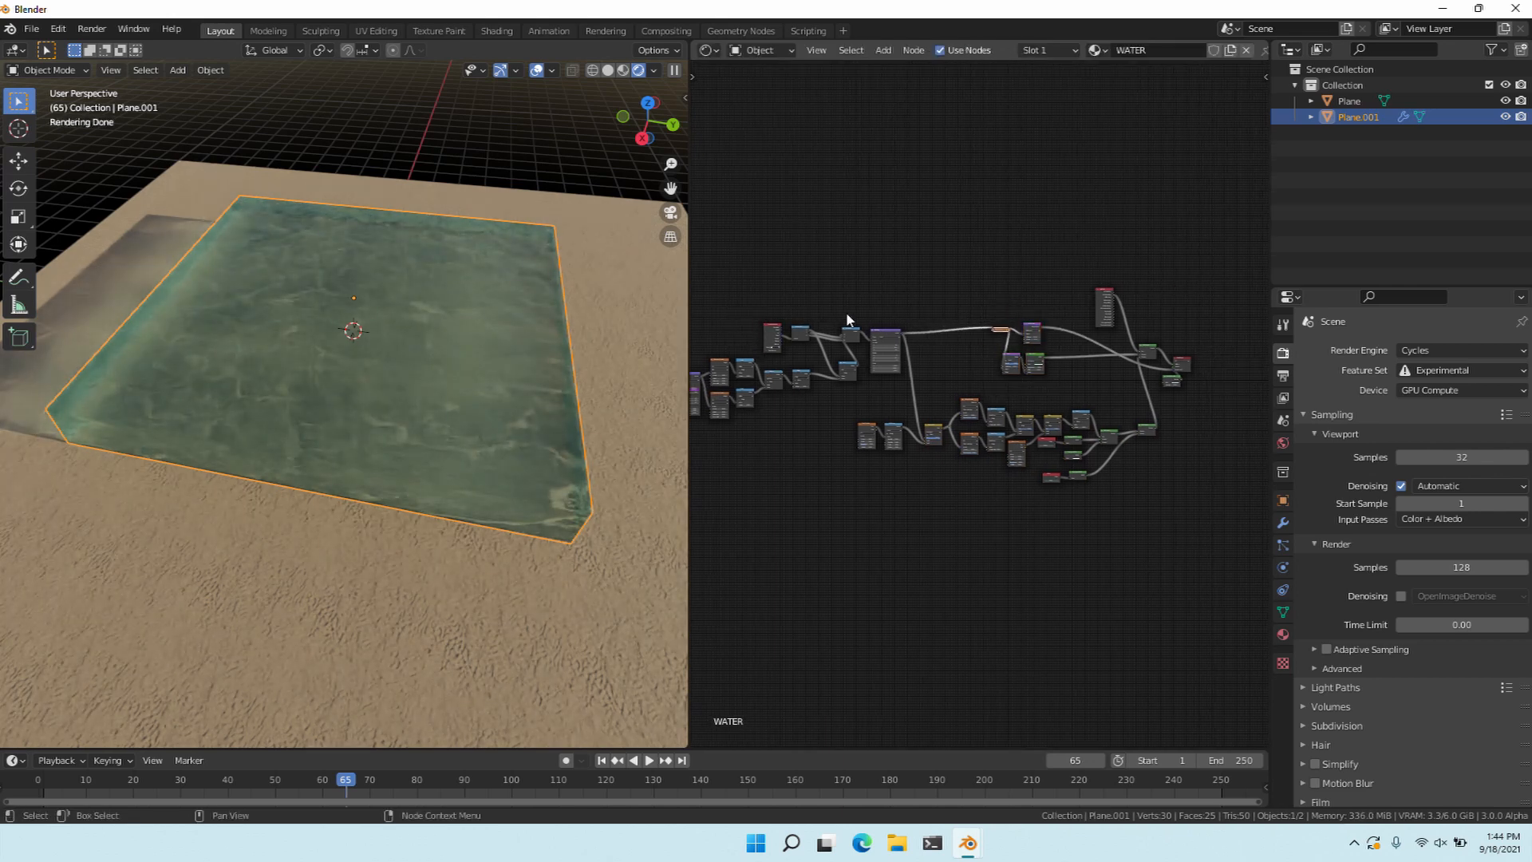
pyautogui.moveTo(1104, 305)
pyautogui.mouseDown()
pyautogui.moveTo(1095, 324)
pyautogui.moveTo(1101, 310)
pyautogui.mouseUp()
pyautogui.moveTo(586, 474); pyautogui.dragTo(820, 525, button='middle')
pyautogui.scroll(9, 744, 486)
pyautogui.scroll(-3, 601, 289)
pyautogui.moveTo(839, 273); pyautogui.dragTo(1188, 445)
pyautogui.click(725, 462)
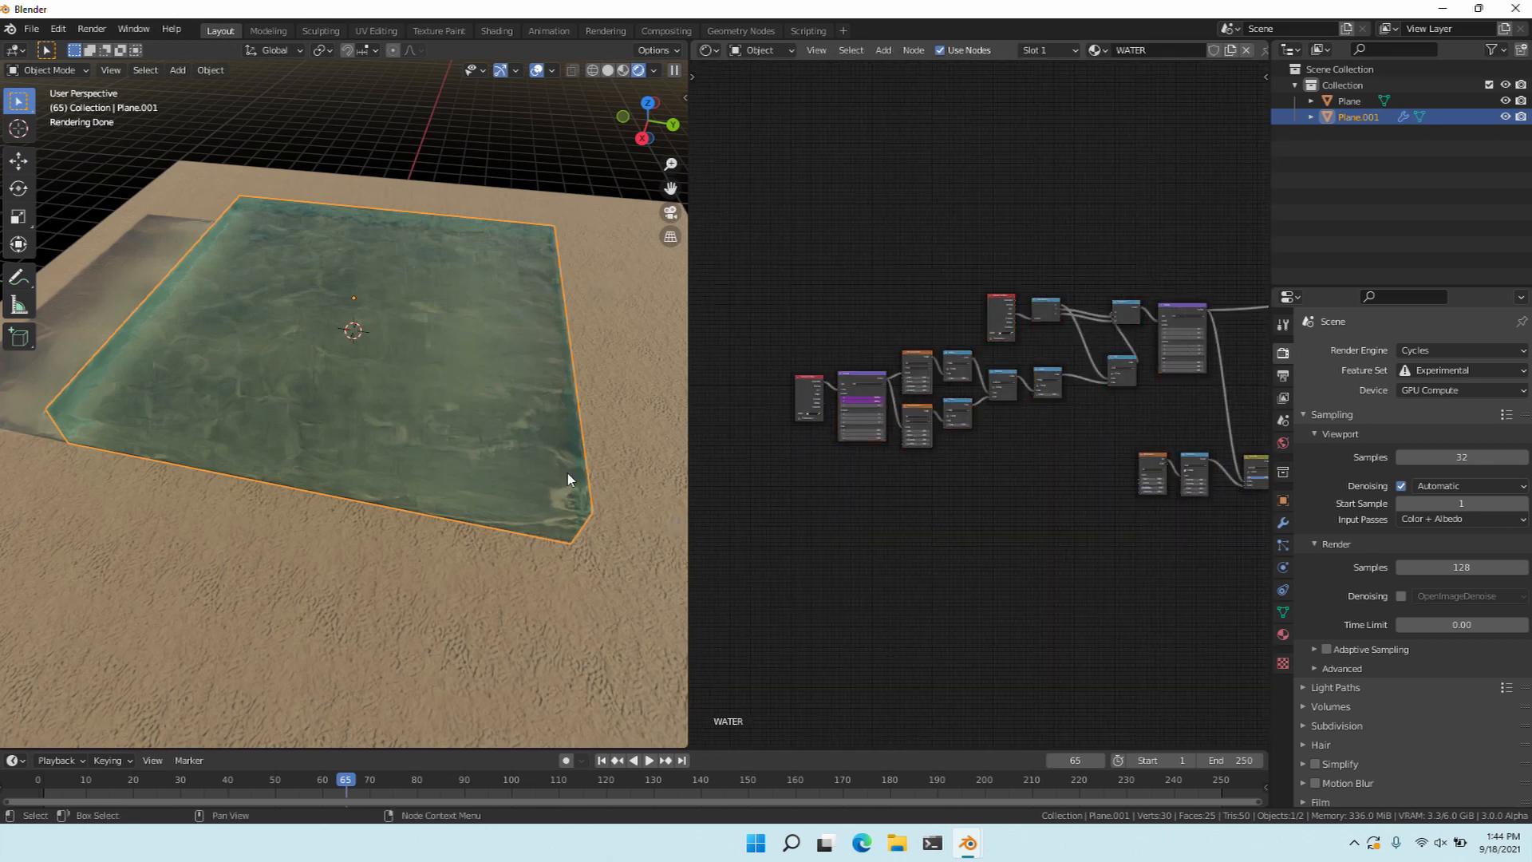
pyautogui.scroll(6, 860, 409)
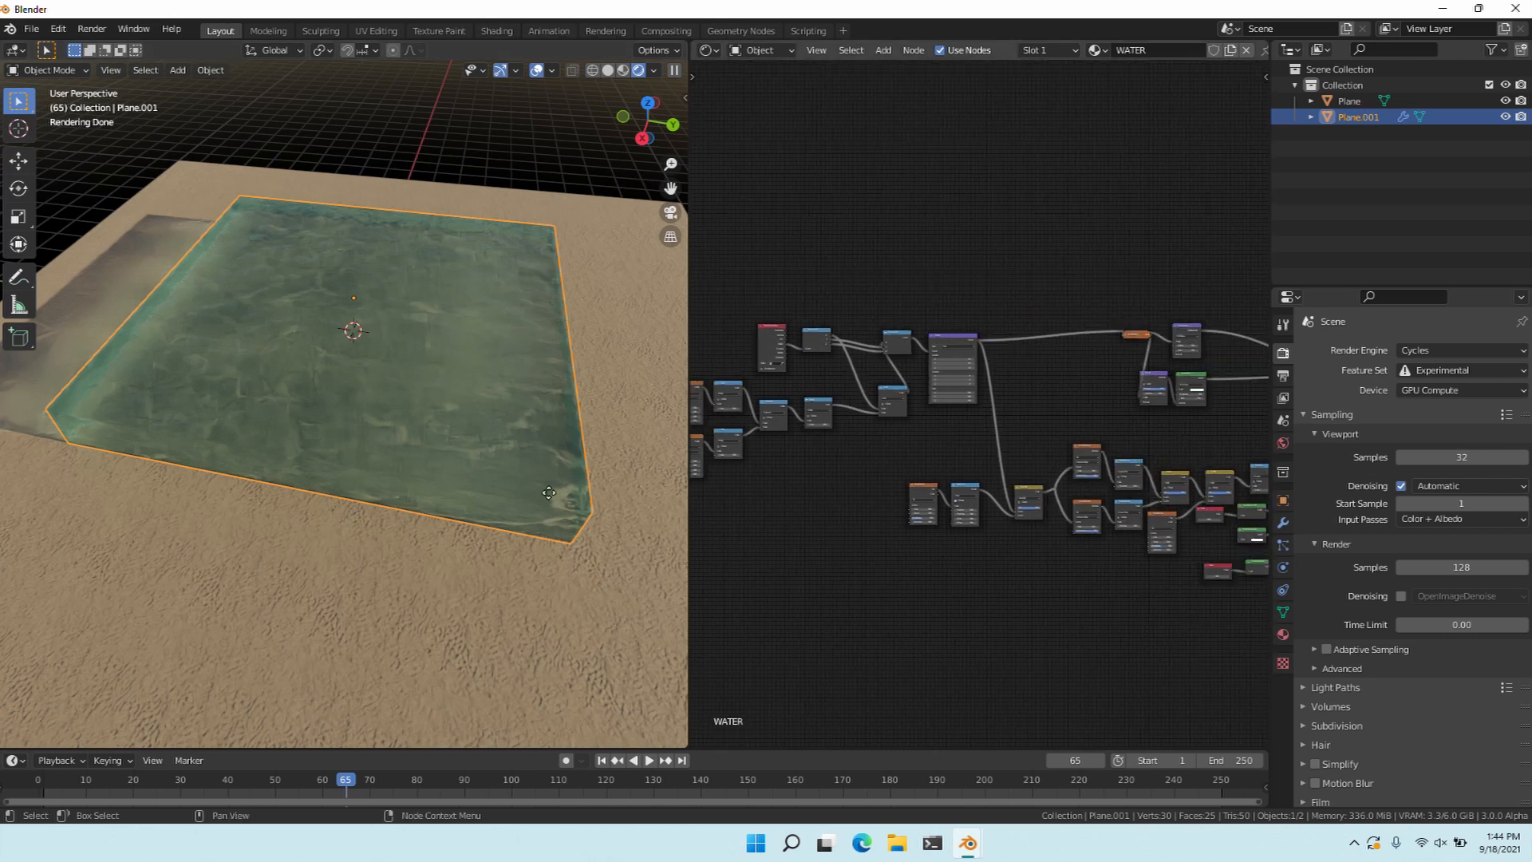
# Undo the collapsing of the texture node feeding the Displacement node and move that node slightly upward.
pyautogui.hotkey('ctrl', 'z')
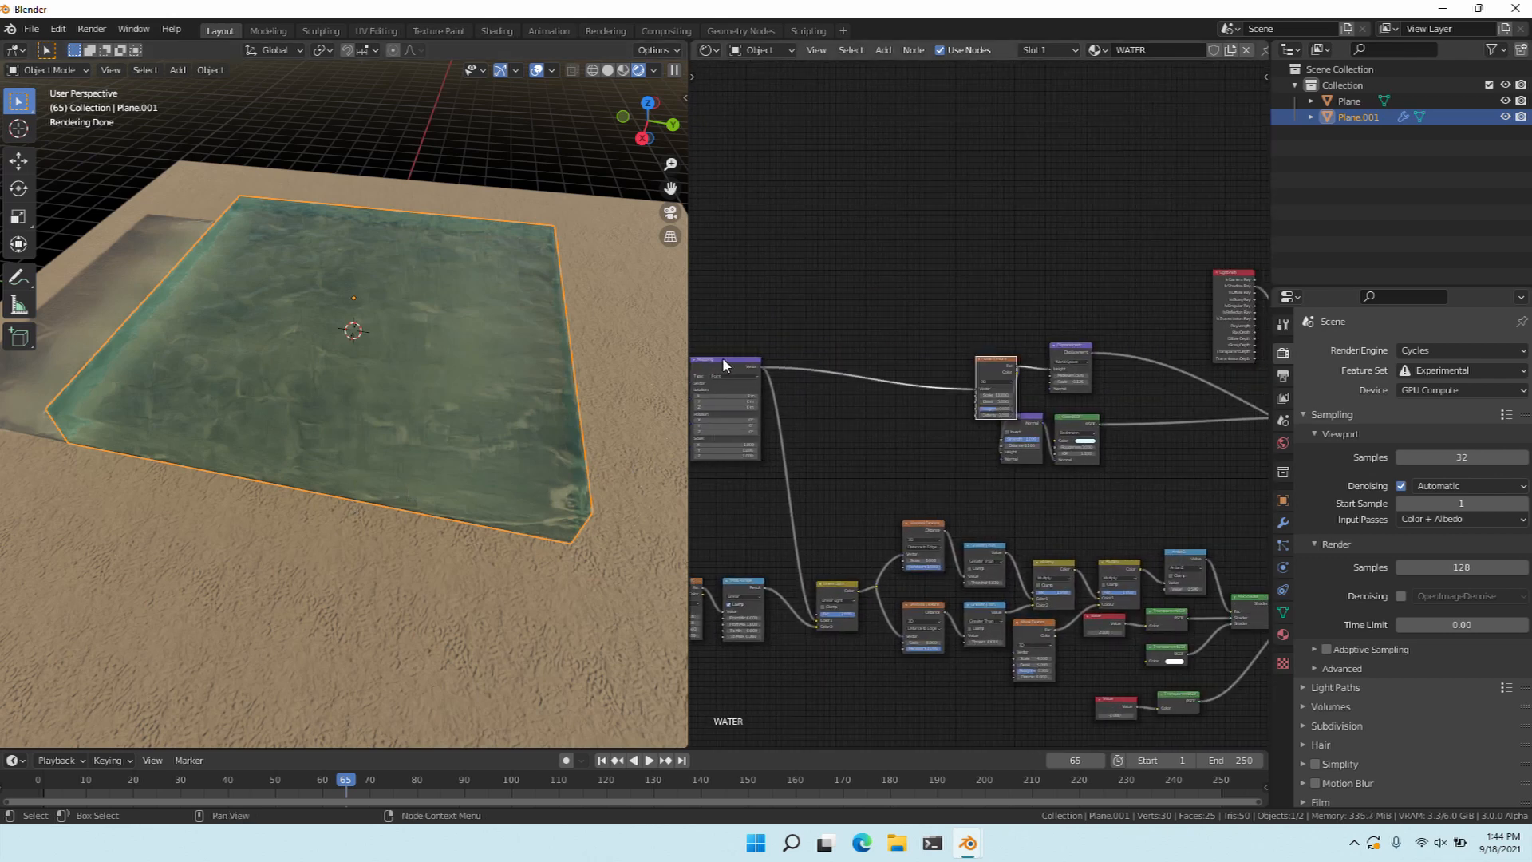
pyautogui.press('g')
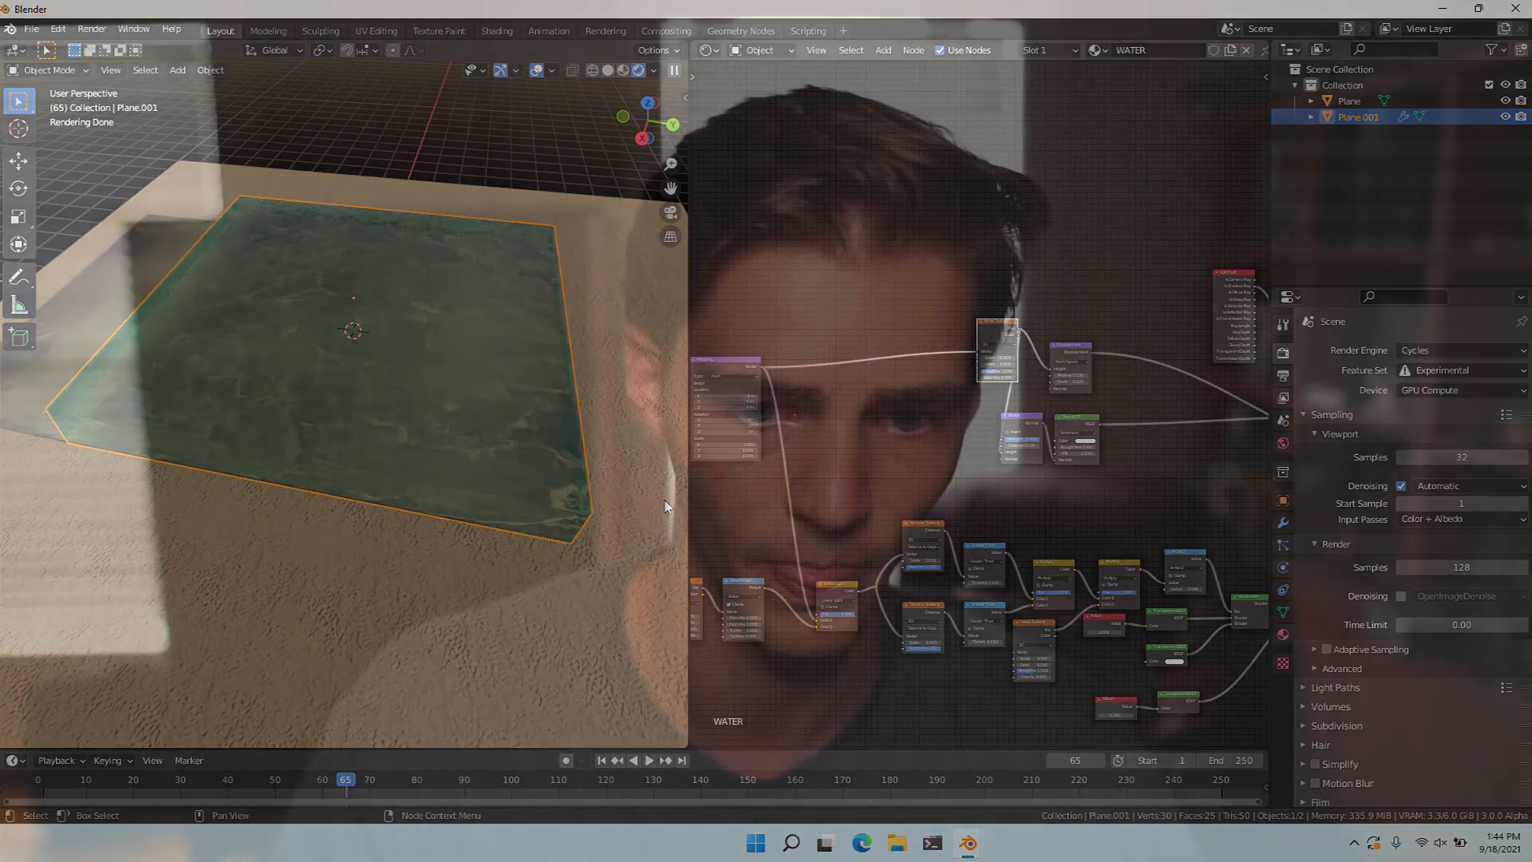